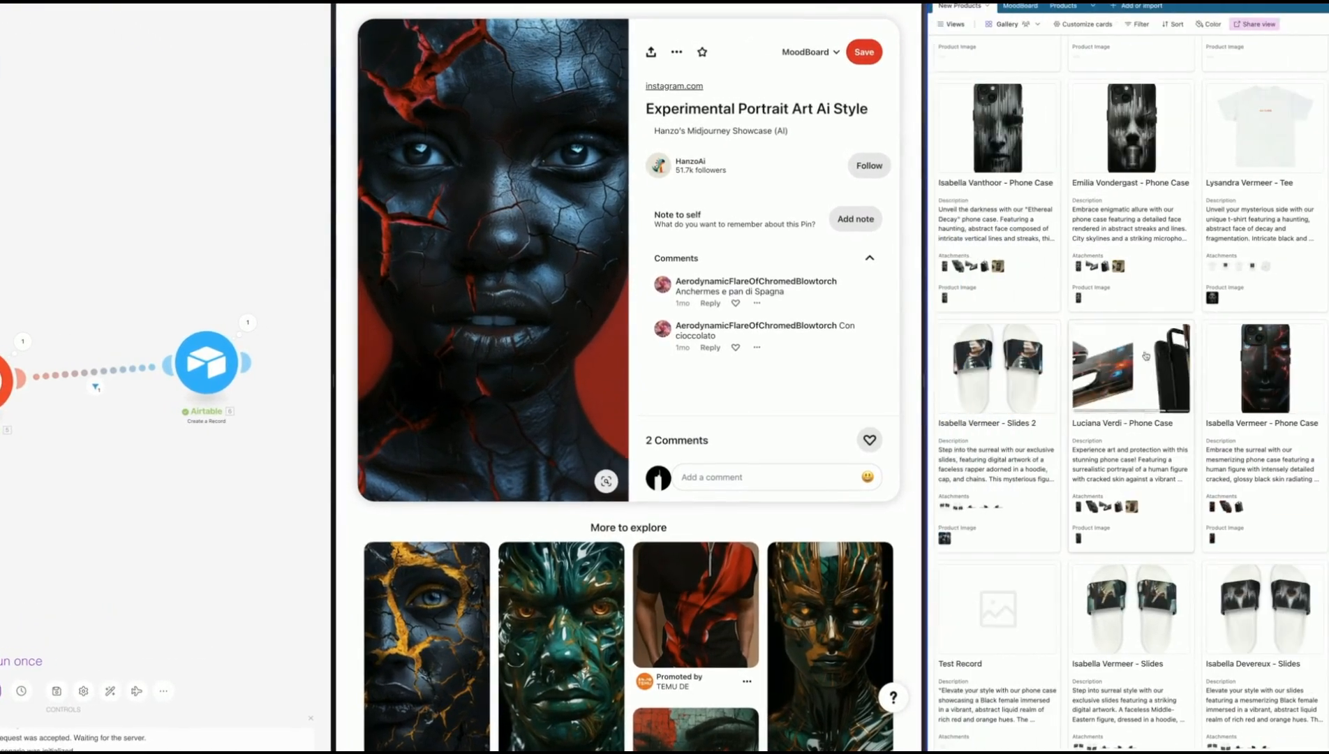
View the enlarged product image of the black phone case with red glowing cracks from the product gallery
{"action": "left_click", "coordinate": [1267, 370]}
{"action": "left_click", "coordinate": [1299, 279]}
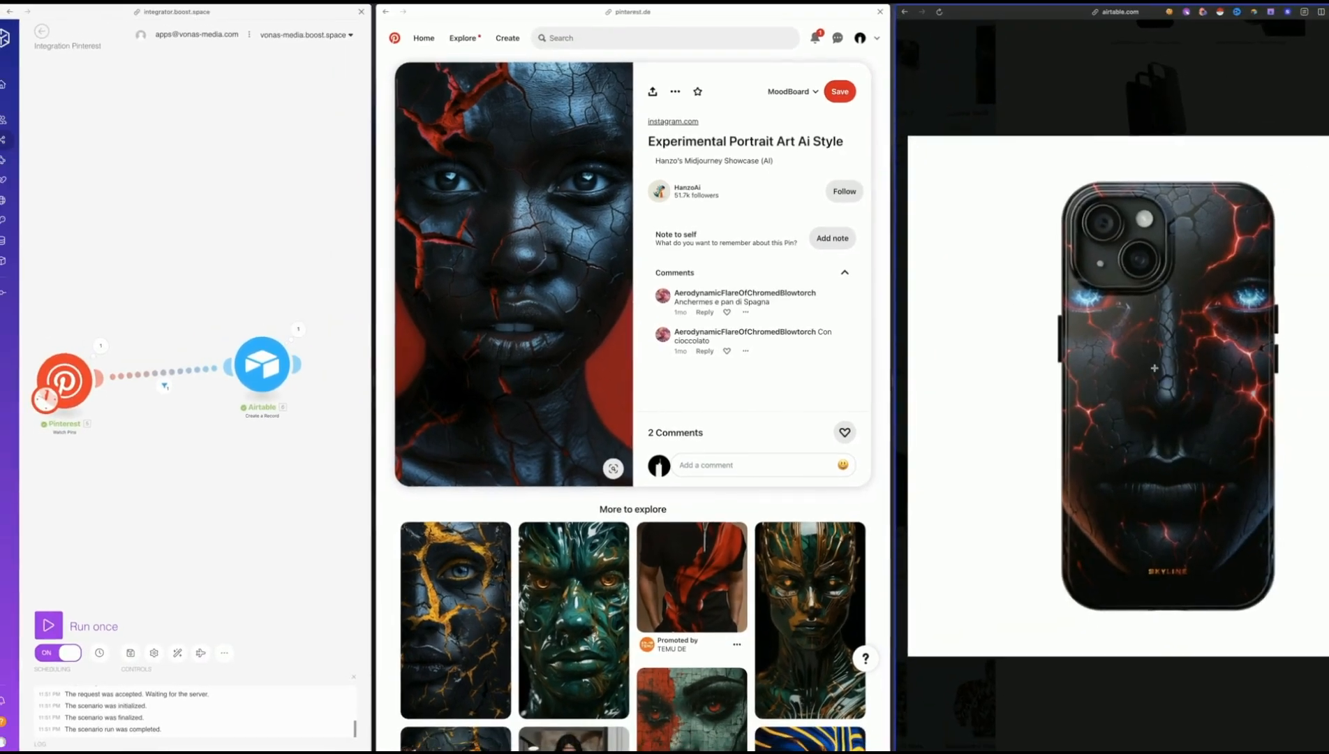
{"action": "key", "text": "Escape"}
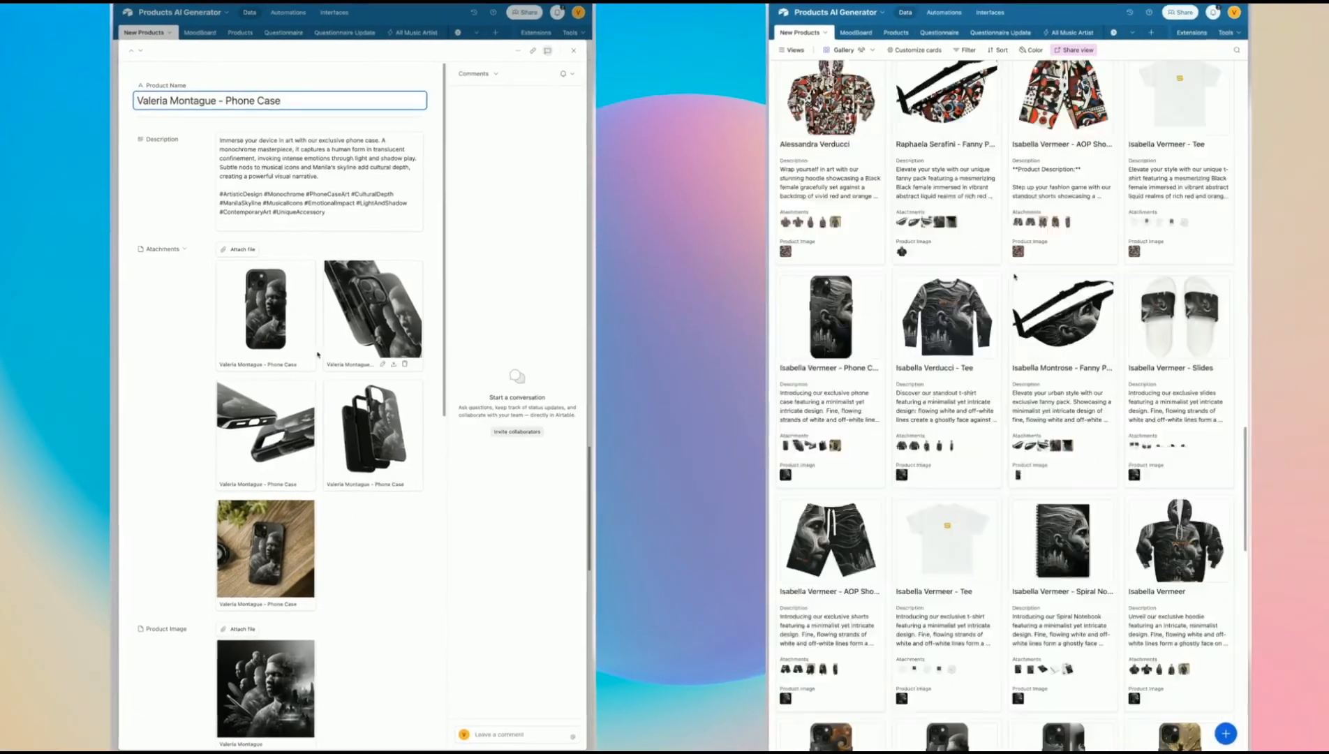
View all attachment images of the monochrome phone case record at full size, one after another
{"action": "scroll", "coordinate": [1015, 277], "scroll_direction": "down", "scroll_amount": 10}
{"action": "left_click", "coordinate": [271, 314]}
{"action": "scroll", "coordinate": [1015, 277], "scroll_direction": "up", "scroll_amount": 20}
{"action": "left_click", "coordinate": [404, 377]}
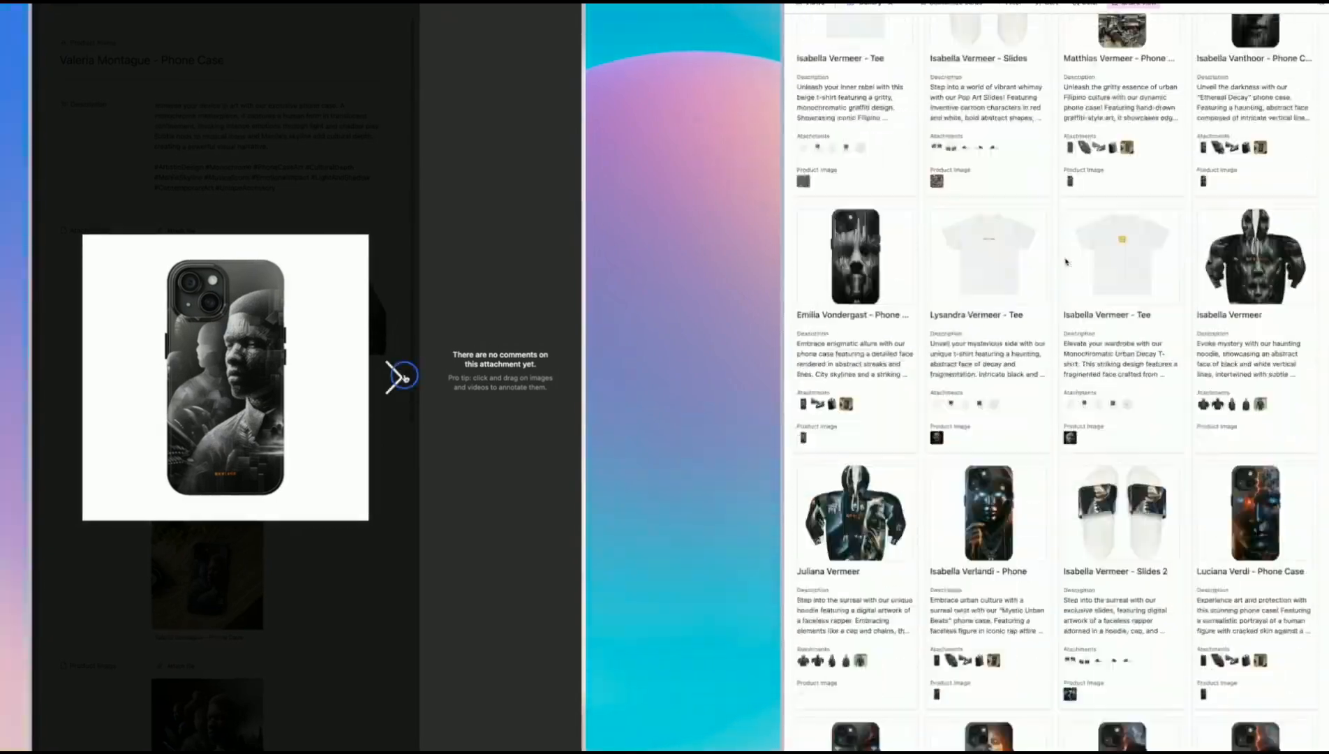
{"action": "left_click", "coordinate": [404, 376]}
{"action": "scroll", "coordinate": [1066, 261], "scroll_direction": "down", "scroll_amount": 15}
{"action": "left_click", "coordinate": [405, 376]}
{"action": "left_click", "coordinate": [404, 377]}
{"action": "left_click", "coordinate": [405, 377]}
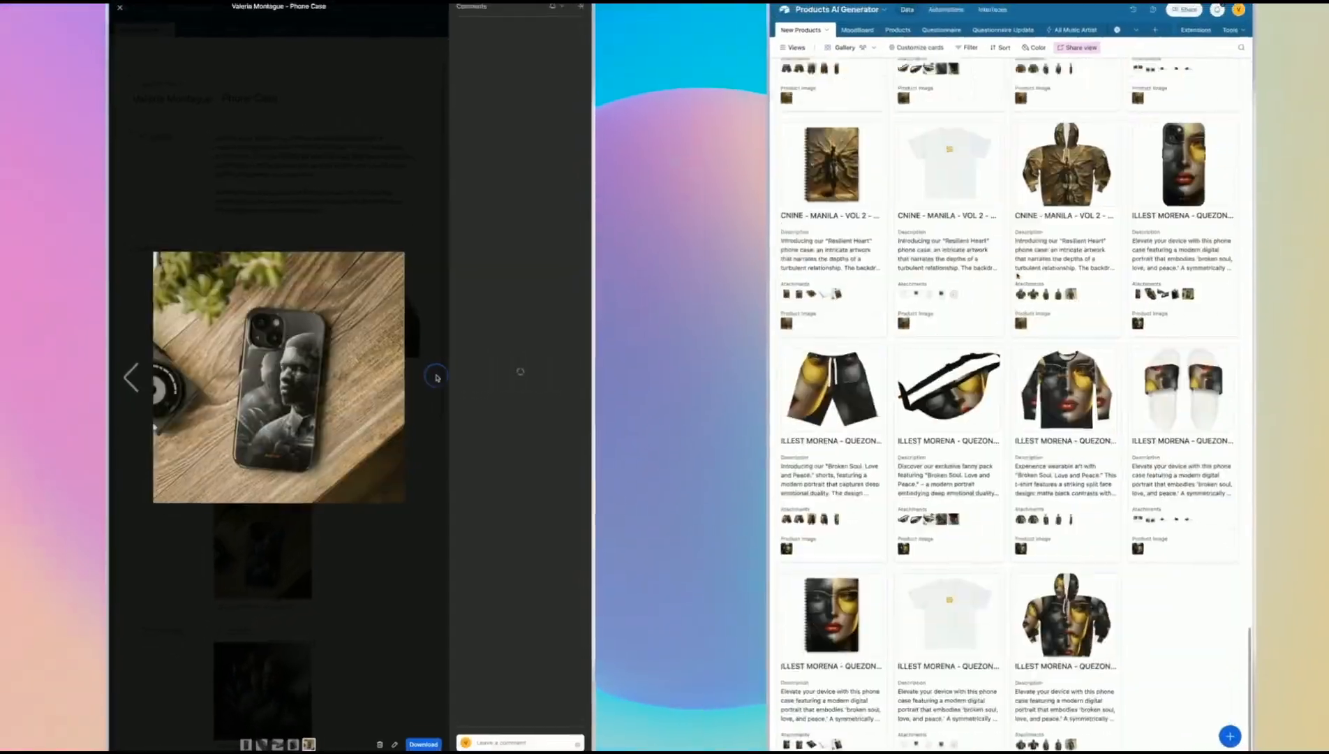
{"action": "key", "text": "Escape"}
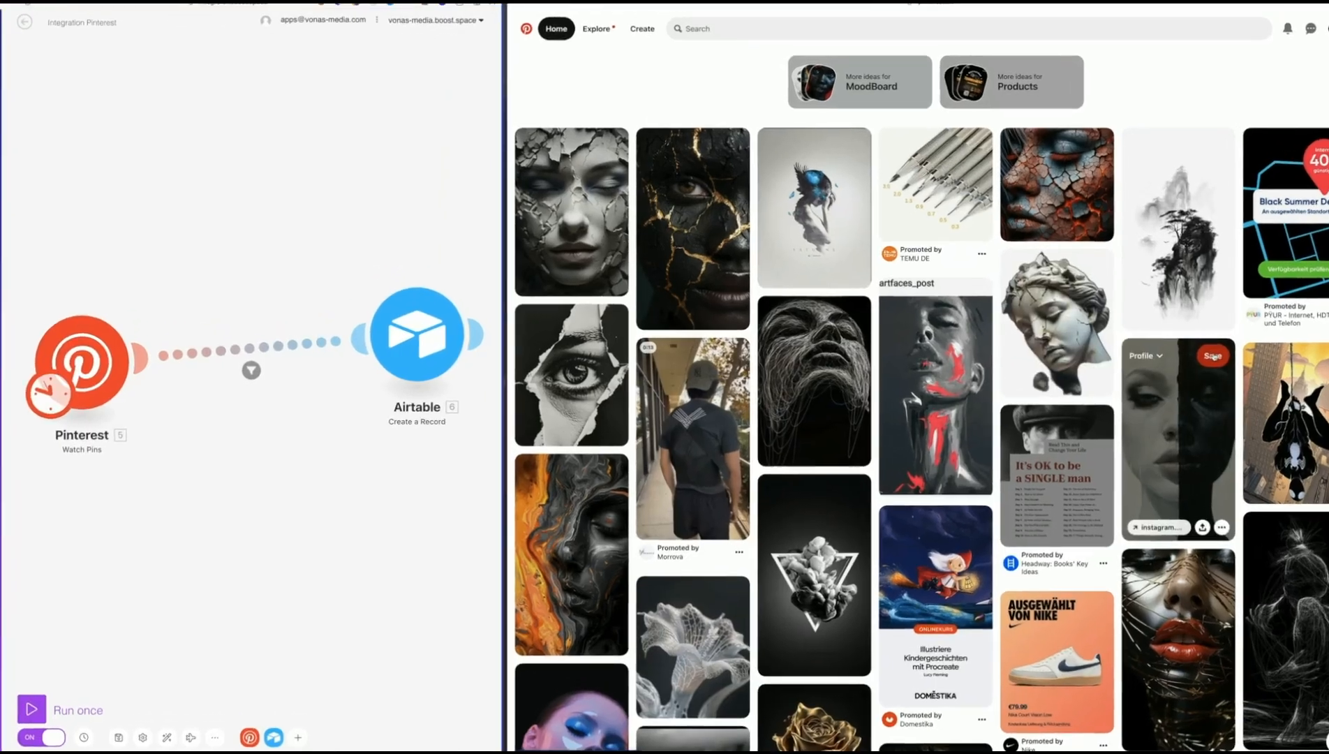
Examine the newest phone case records in the New Products grid and enlarge their product images
{"action": "scroll", "coordinate": [1215, 358], "scroll_direction": "down", "scroll_amount": 5}
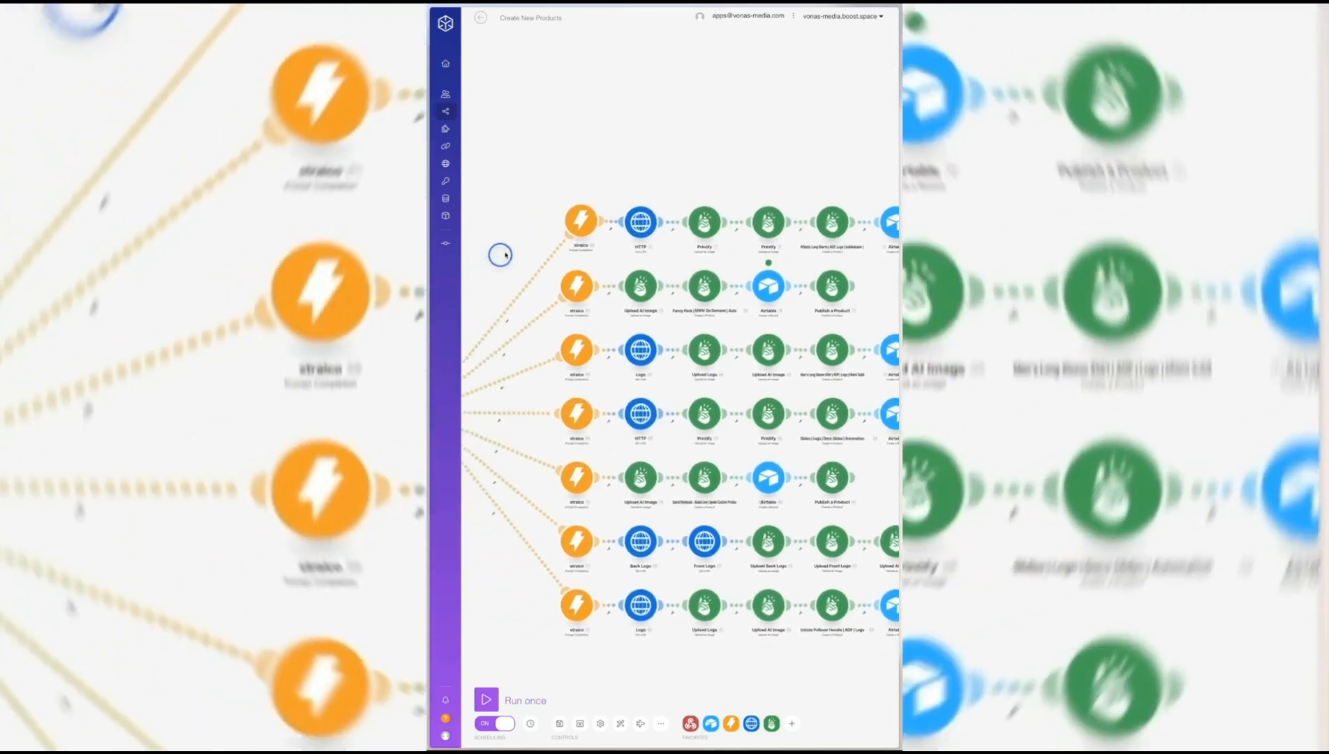
{"action": "left_click_drag", "start_coordinate": [506, 255], "coordinate": [537, 252]}
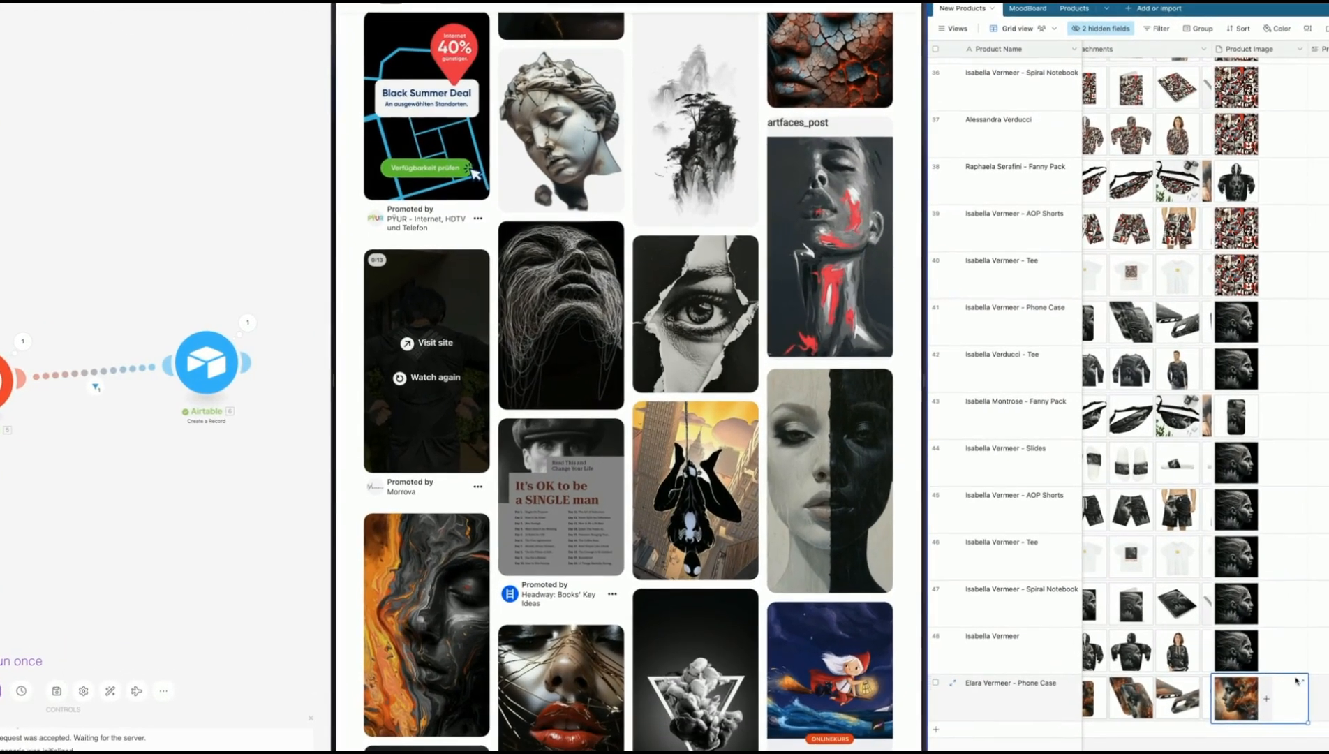
{"action": "left_click", "coordinate": [1297, 680]}
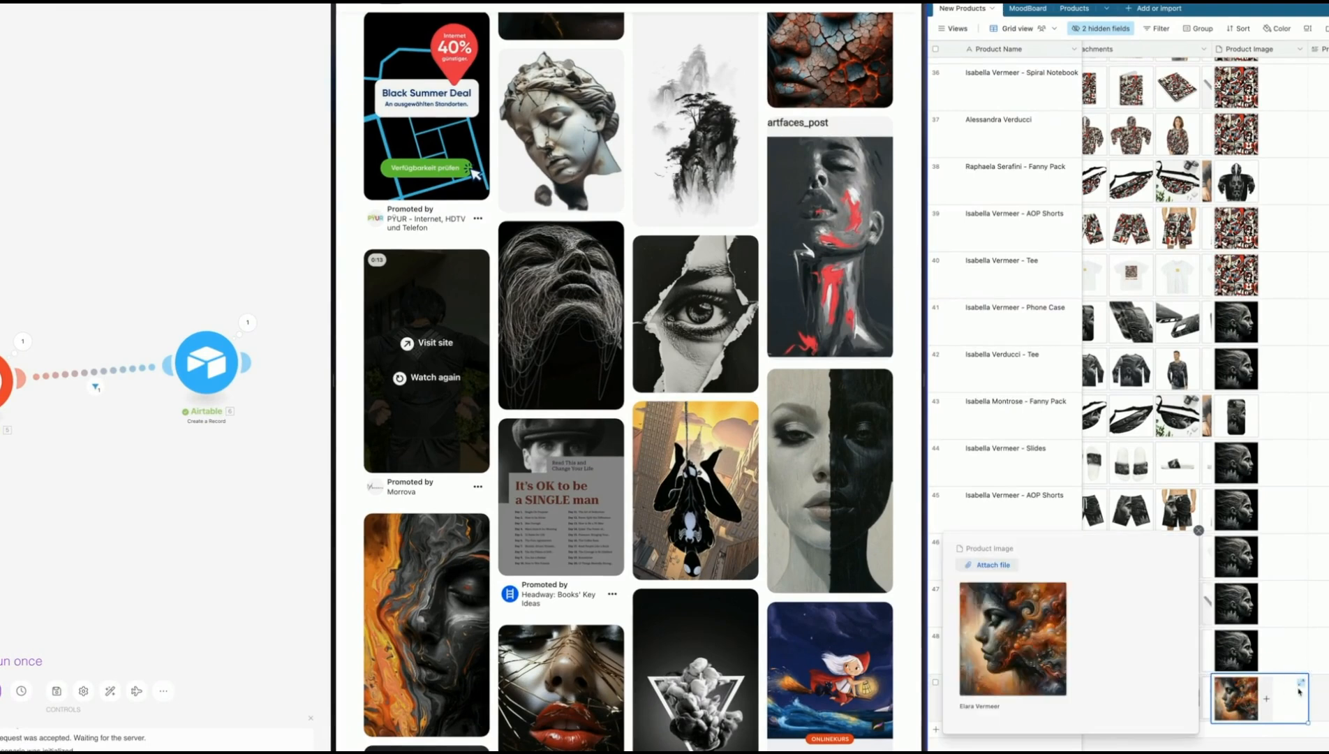
{"action": "left_click", "coordinate": [1013, 647]}
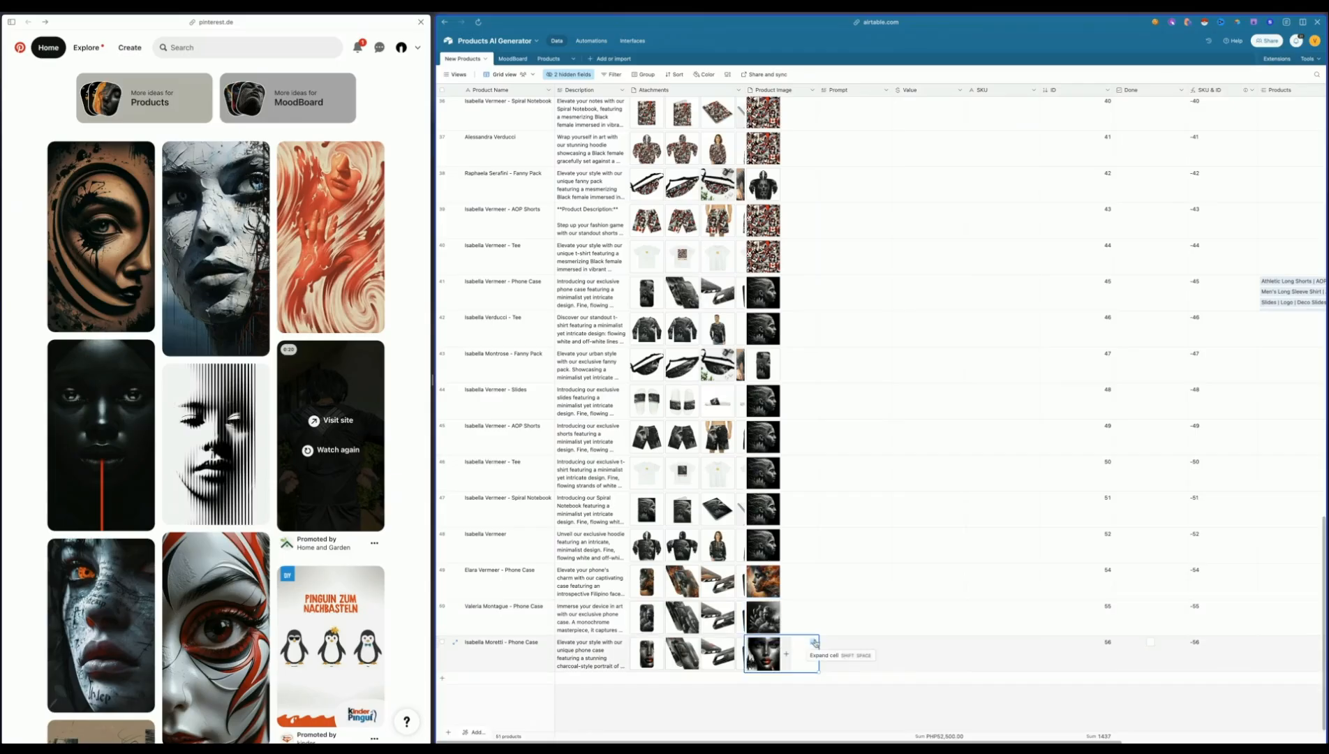
{"action": "left_click", "coordinate": [814, 641]}
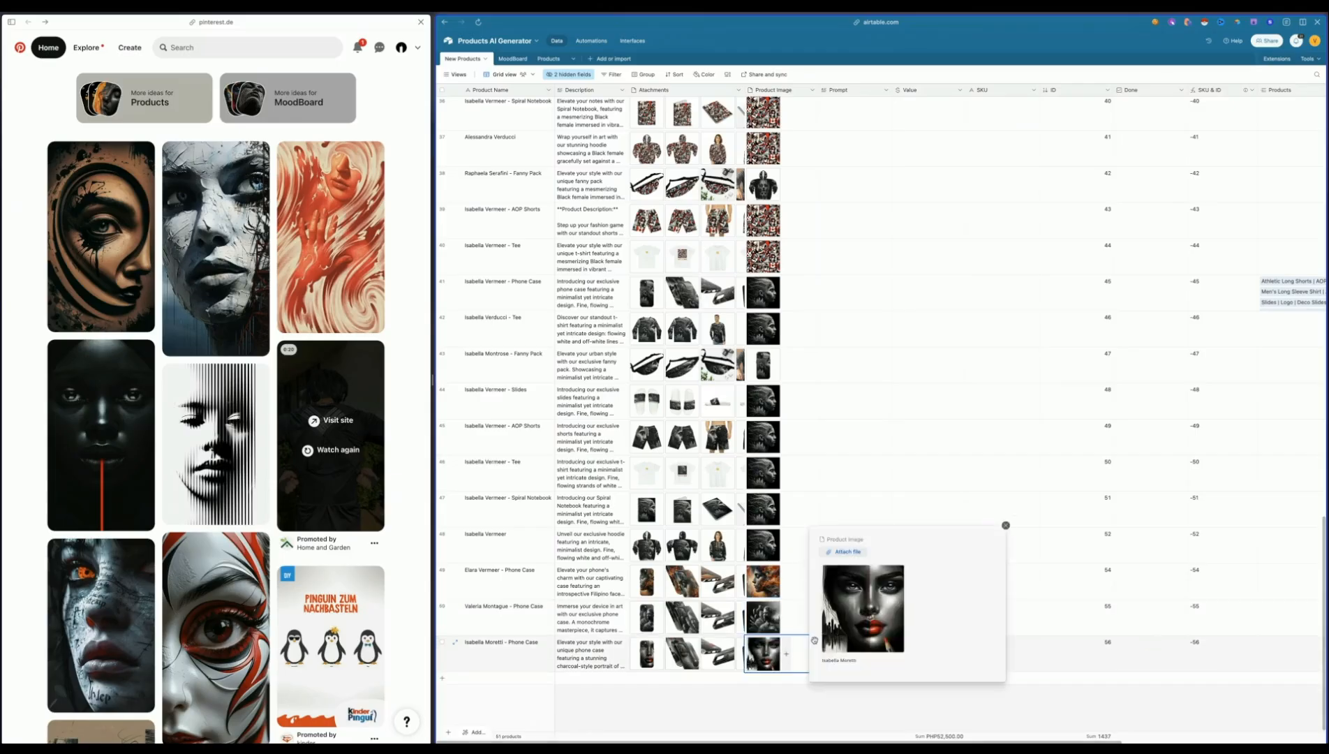
{"action": "left_click", "coordinate": [862, 607]}
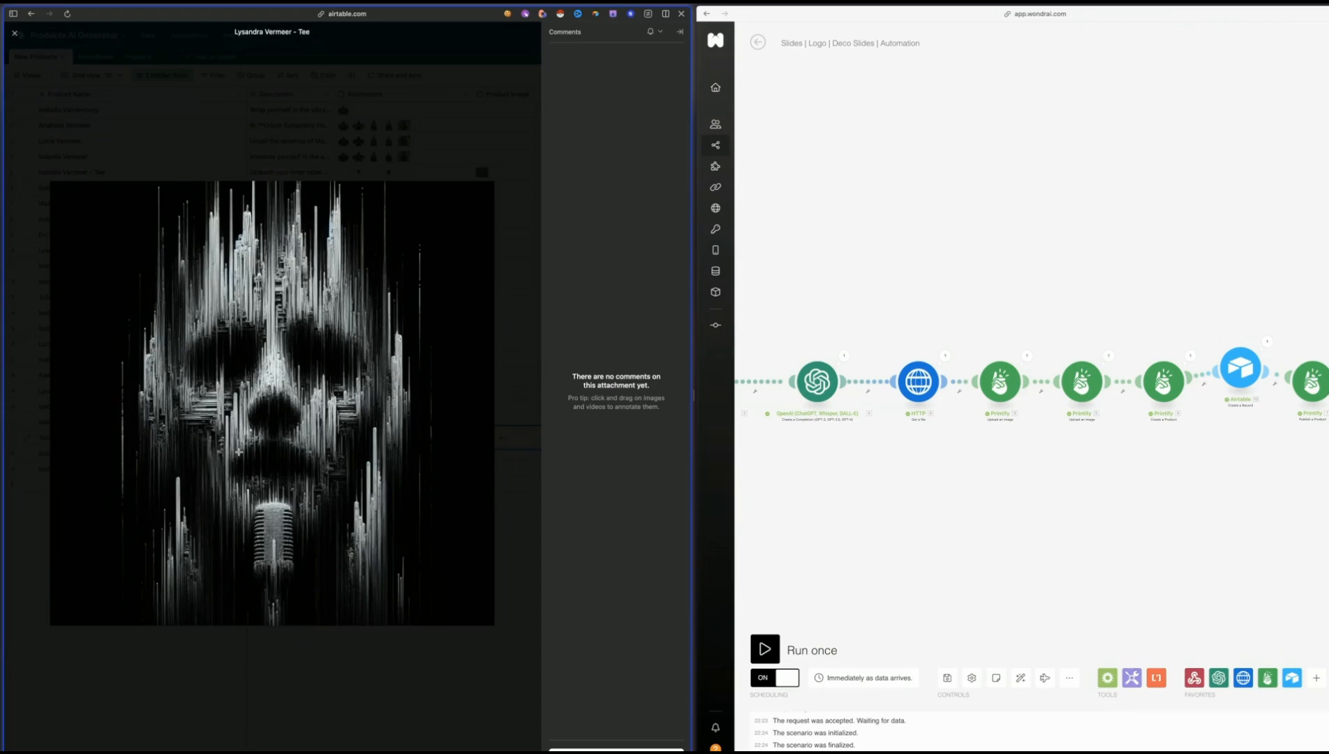
In the Miro board Automated Products, examine the workflow from Like Post in Pinterest to Create New Products and the Database / Styles node
{"action": "key", "text": "Escape"}
{"action": "left_click", "coordinate": [343, 470]}
{"action": "left_click", "coordinate": [347, 470]}
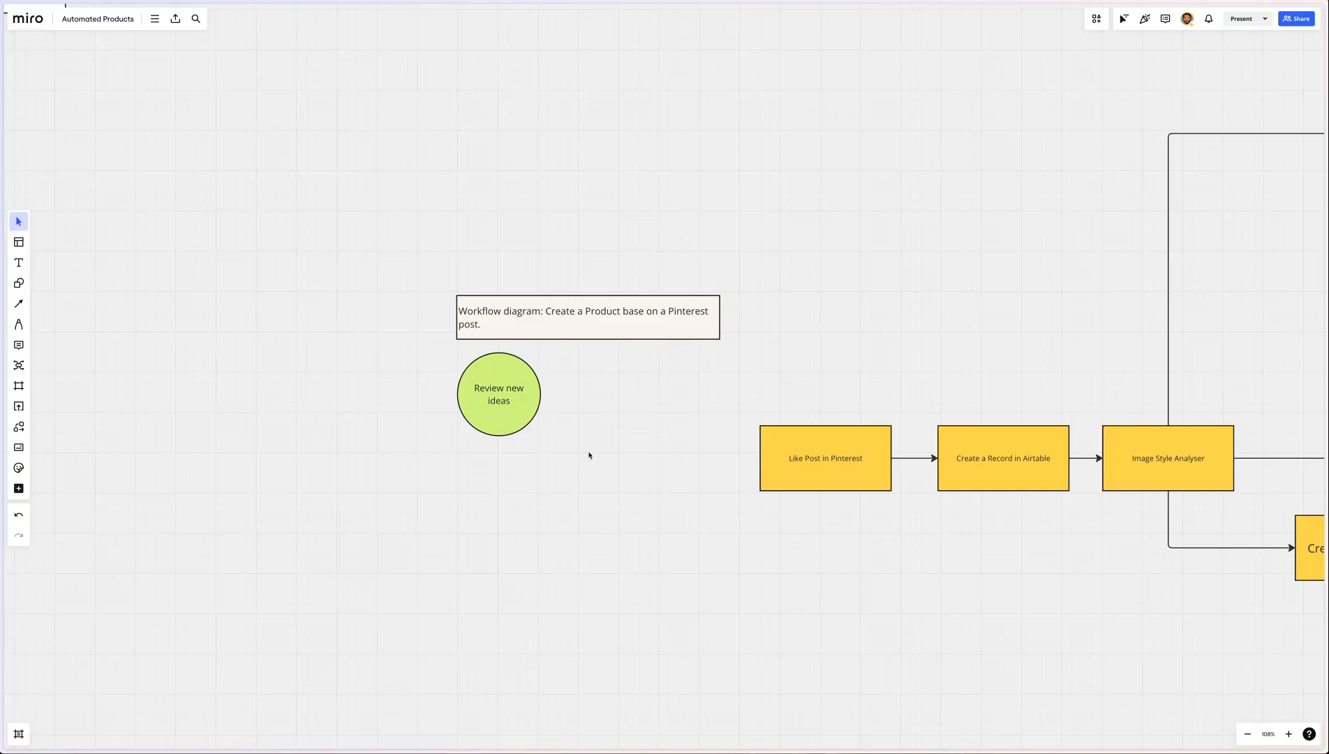
{"action": "scroll", "coordinate": [589, 455], "scroll_direction": "right", "scroll_amount": 3}
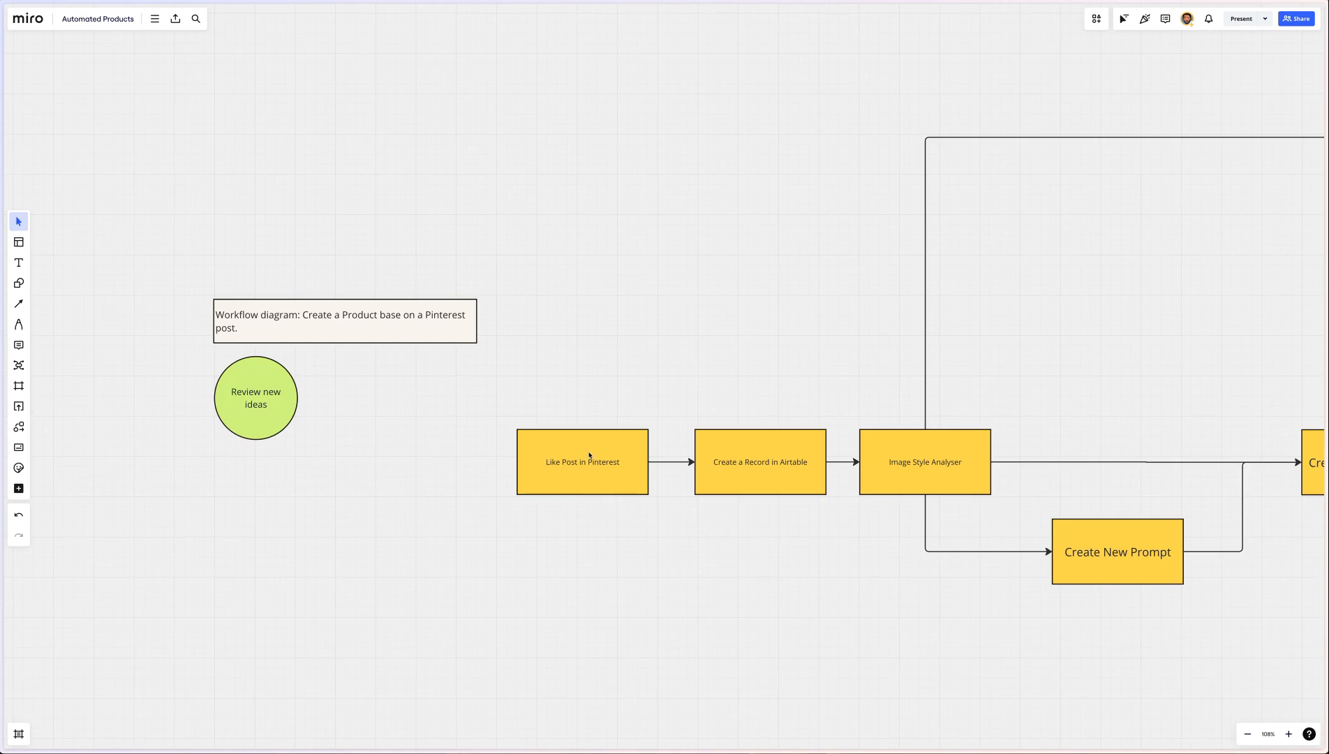
{"action": "scroll", "coordinate": [589, 455], "scroll_direction": "right", "scroll_amount": 1}
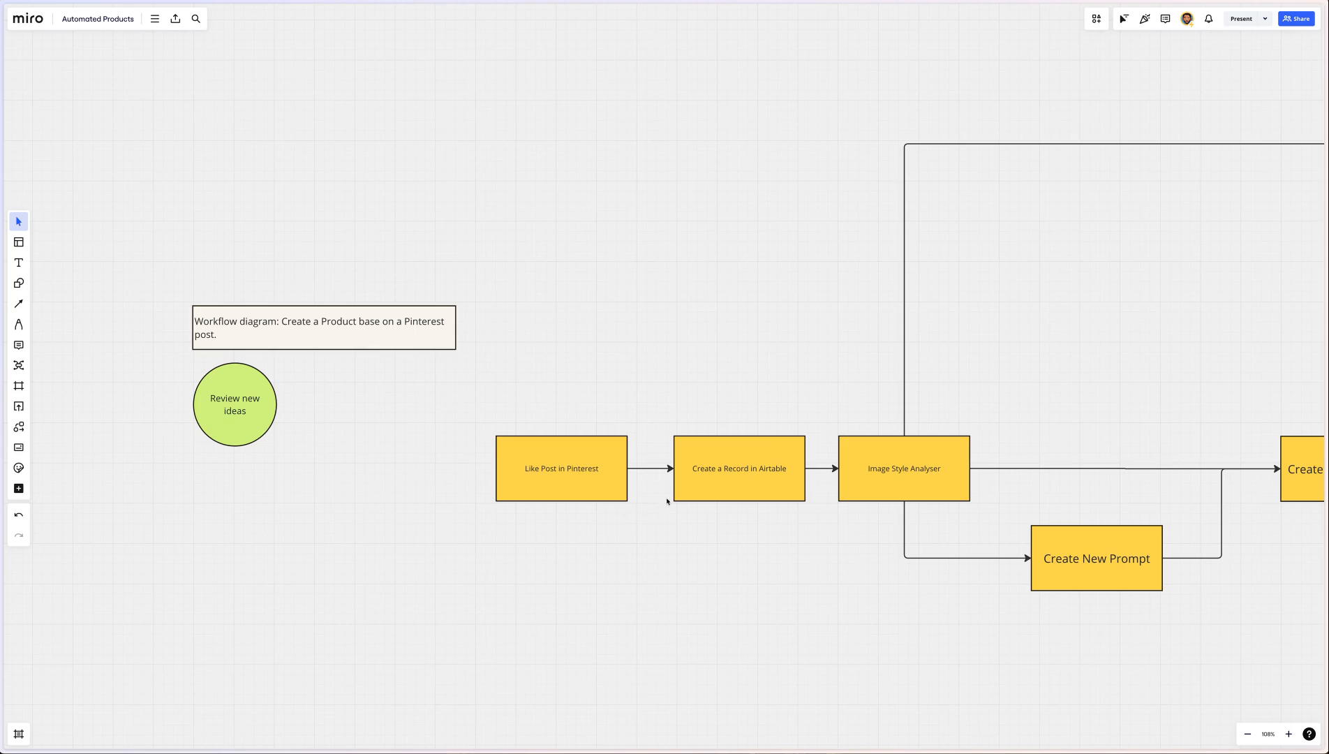
{"action": "scroll", "coordinate": [667, 501], "scroll_direction": "right", "scroll_amount": 2}
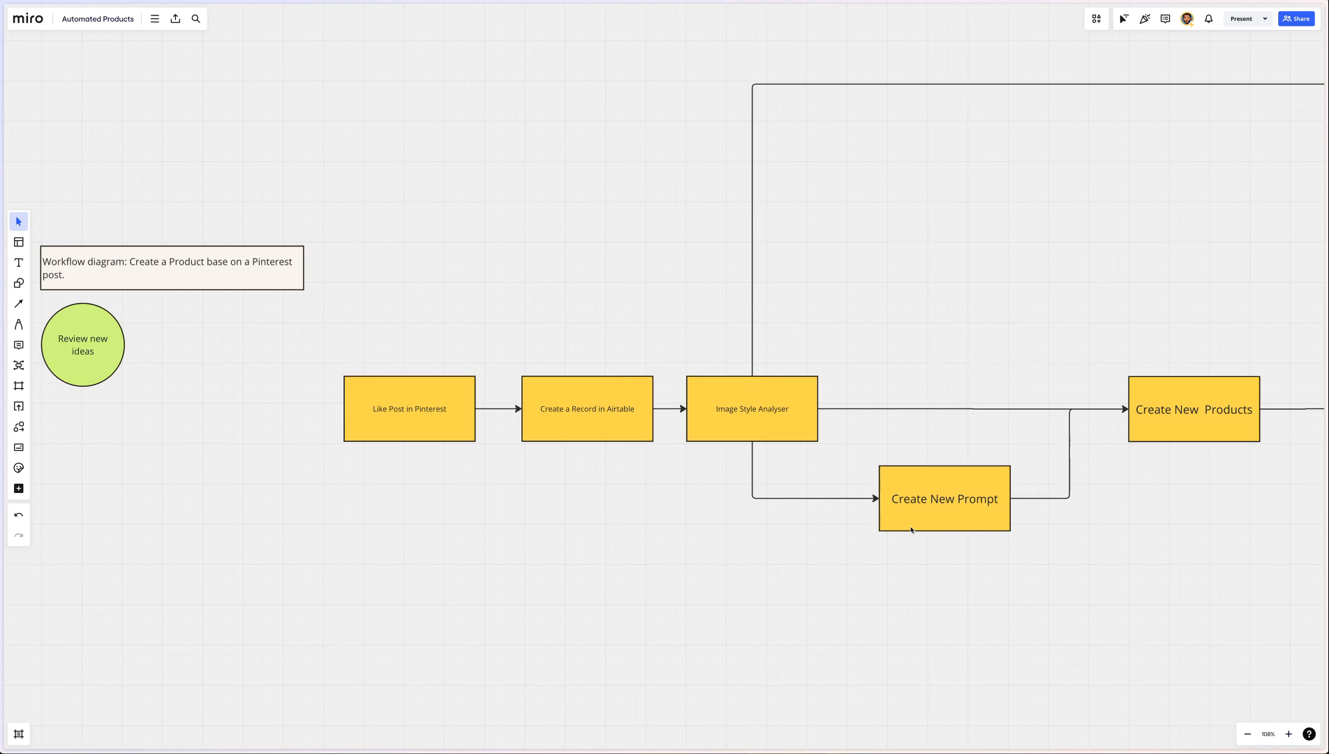
{"action": "scroll", "coordinate": [953, 507], "scroll_direction": "right", "scroll_amount": 2}
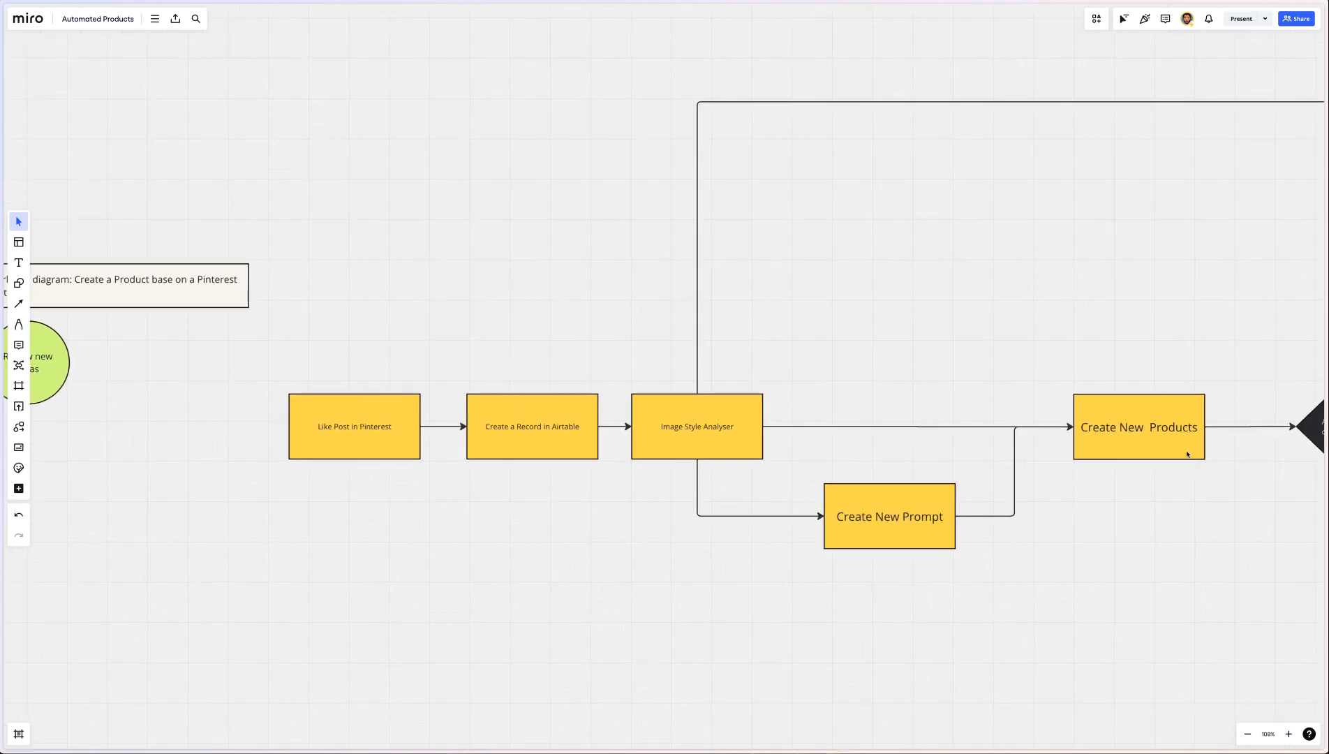
{"action": "scroll", "coordinate": [740, 429], "scroll_direction": "up", "scroll_amount": 5}
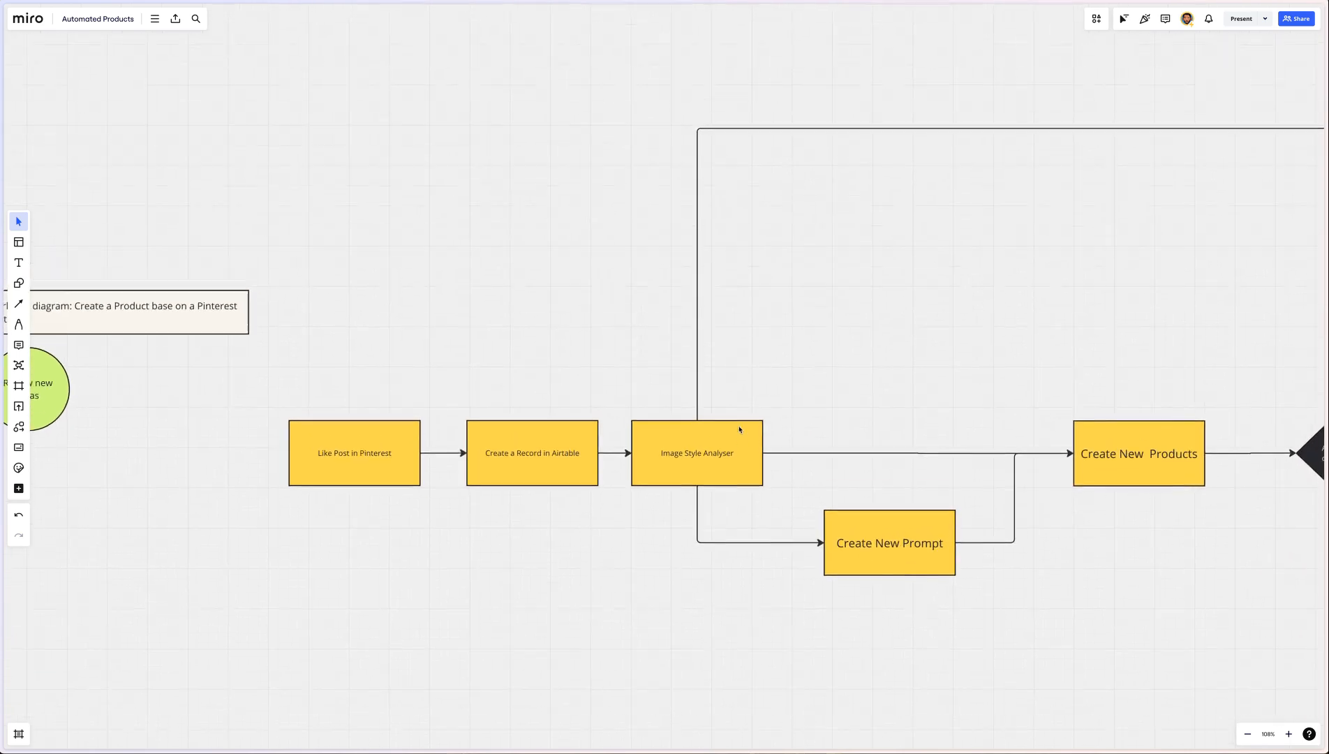
{"action": "scroll", "coordinate": [739, 427], "scroll_direction": "right", "scroll_amount": 10}
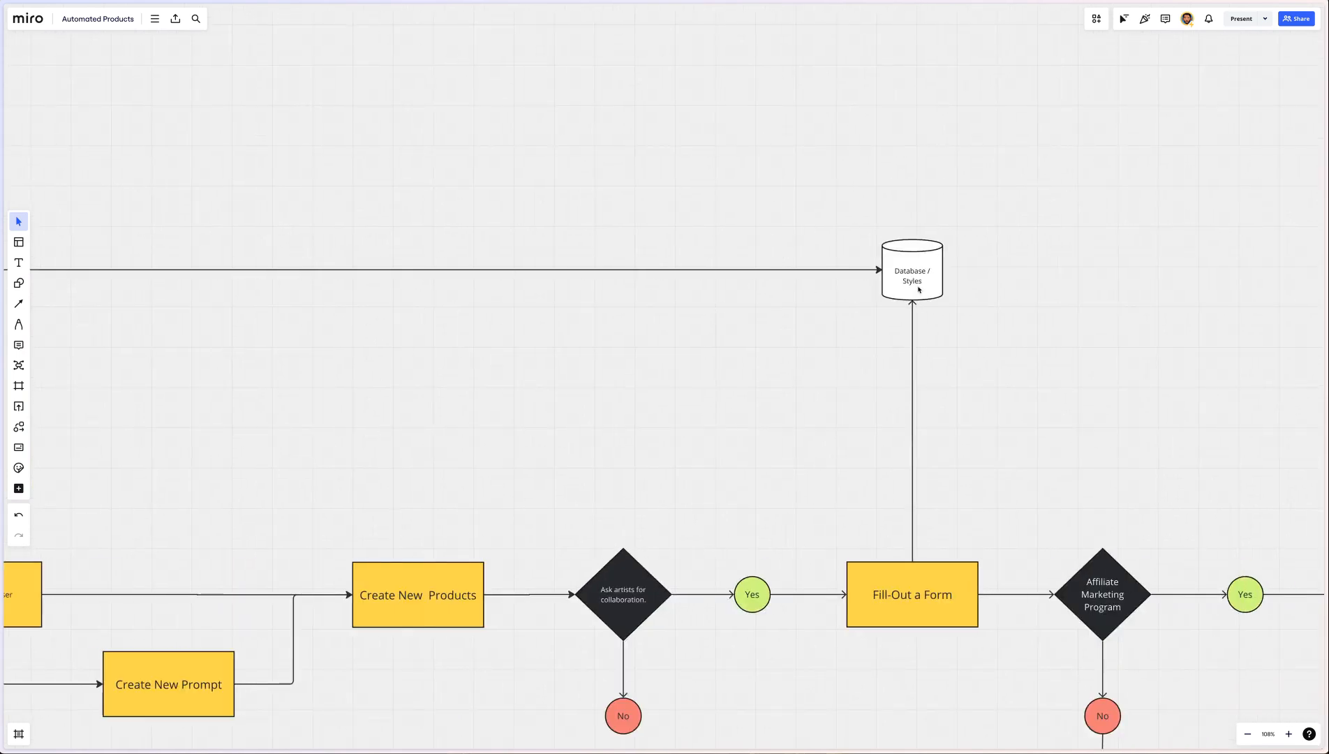
{"action": "scroll", "coordinate": [519, 329], "scroll_direction": "left", "scroll_amount": 4}
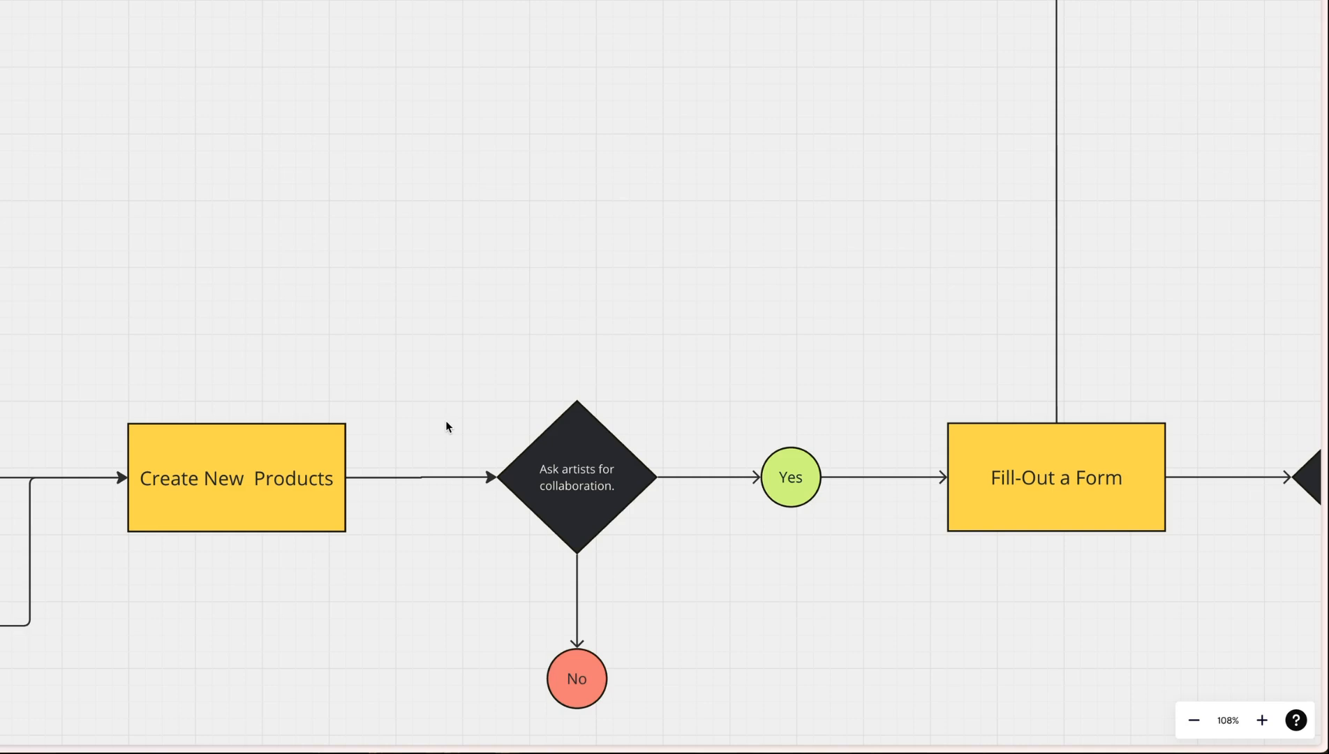
Examine the workflow's artist collaboration, form, affiliate marketing and sharing stages through to the public newsletter
{"action": "scroll", "coordinate": [445, 420], "scroll_direction": "right", "scroll_amount": 5}
{"action": "scroll", "coordinate": [445, 421], "scroll_direction": "down", "scroll_amount": 2}
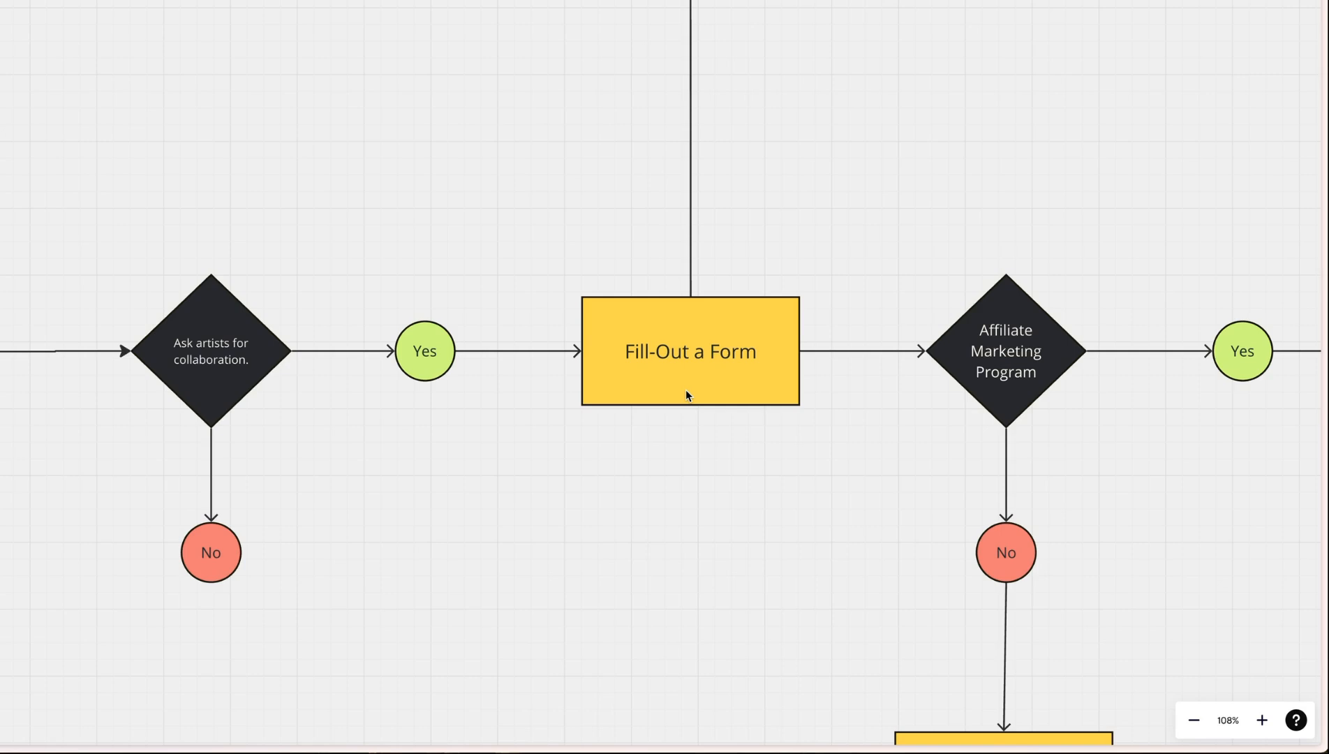
{"action": "scroll", "coordinate": [801, 350], "scroll_direction": "right", "scroll_amount": 5}
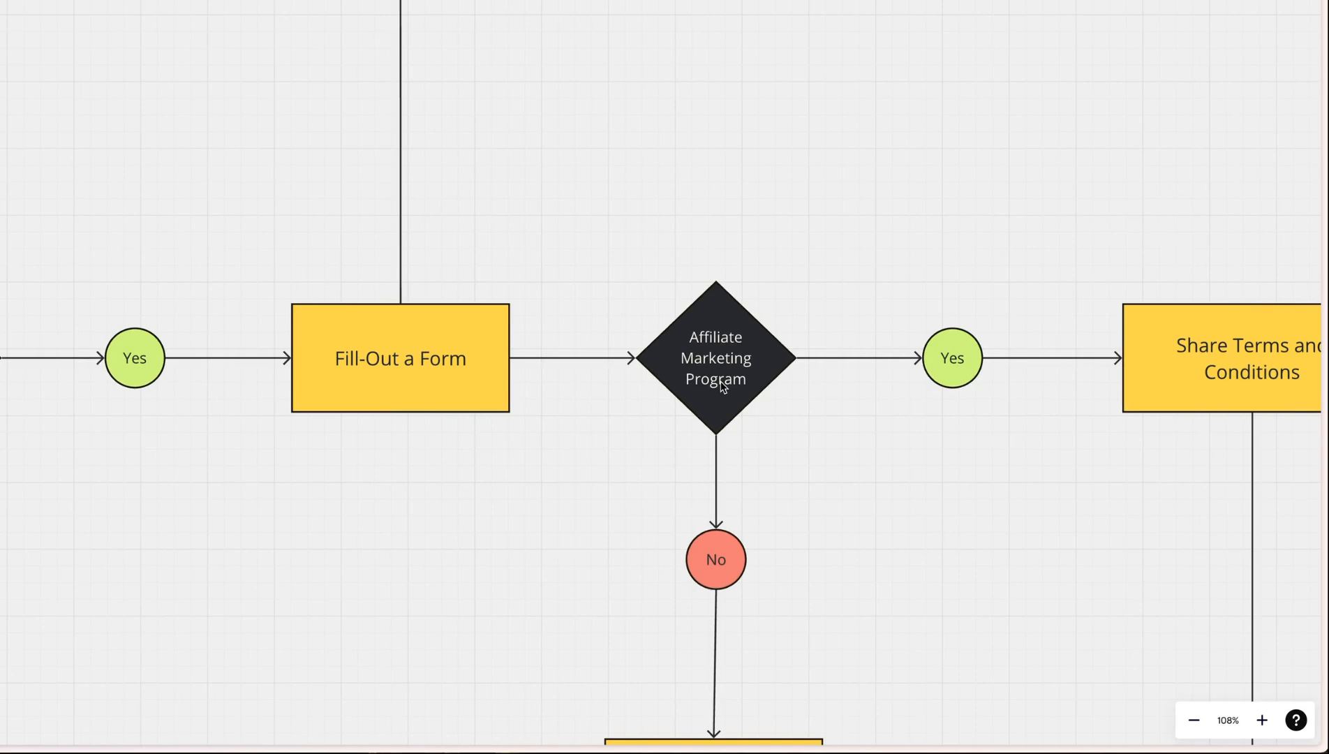
{"action": "scroll", "coordinate": [723, 386], "scroll_direction": "right", "scroll_amount": 2}
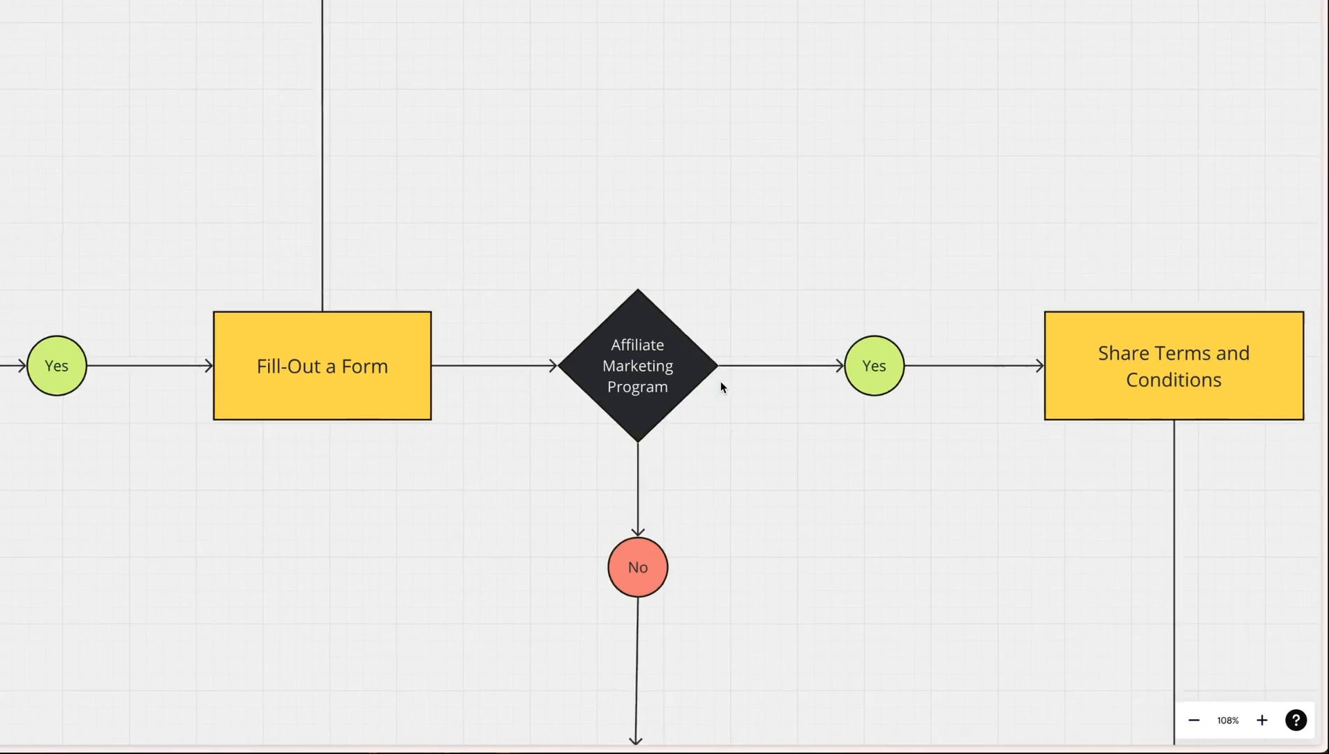
{"action": "scroll", "coordinate": [723, 386], "scroll_direction": "down", "scroll_amount": 5}
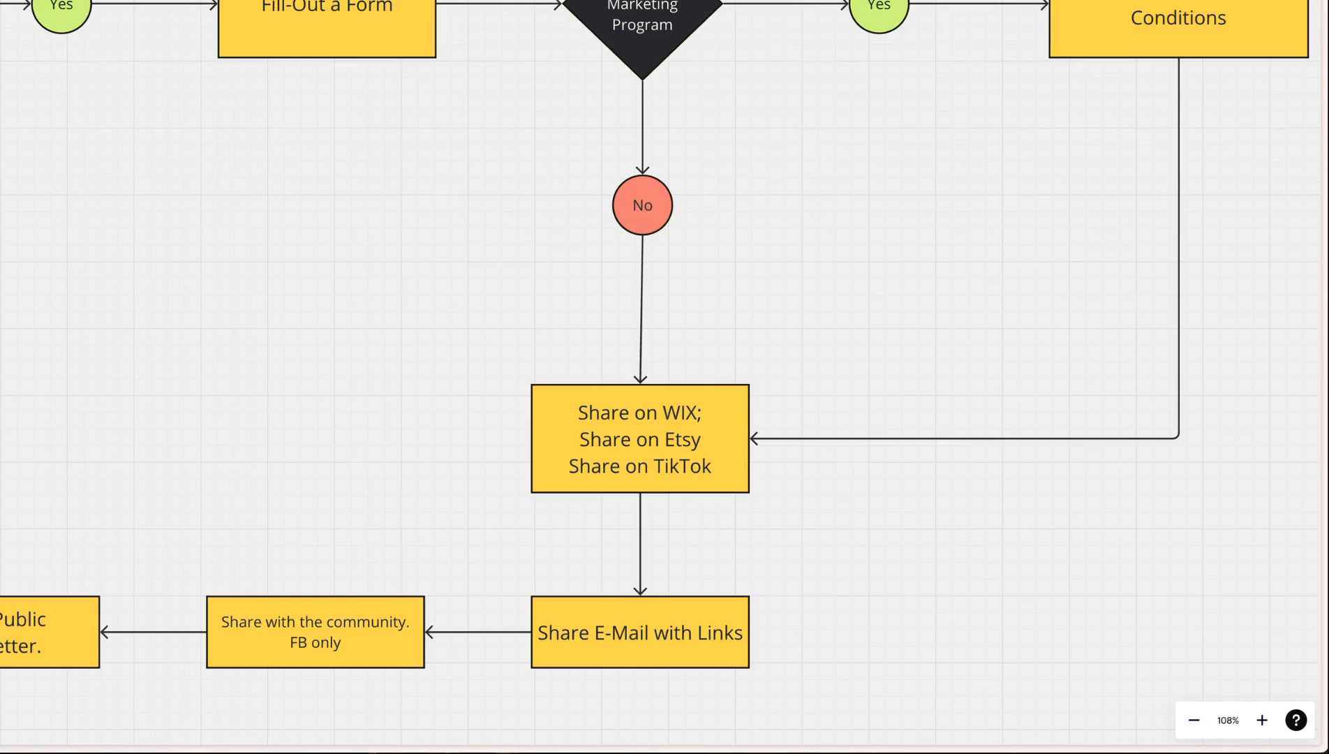
{"action": "scroll", "coordinate": [846, 238], "scroll_direction": "up", "scroll_amount": 2}
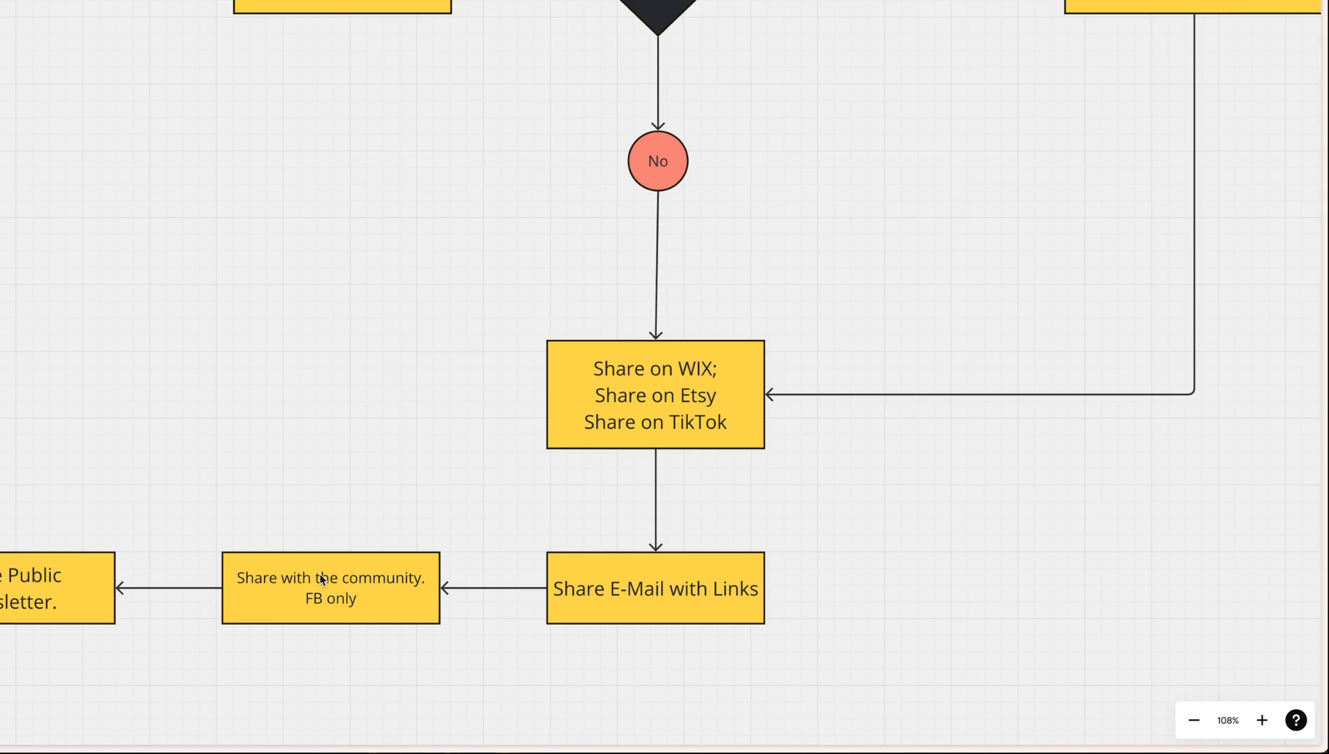
{"action": "scroll", "coordinate": [197, 309], "scroll_direction": "left", "scroll_amount": 2}
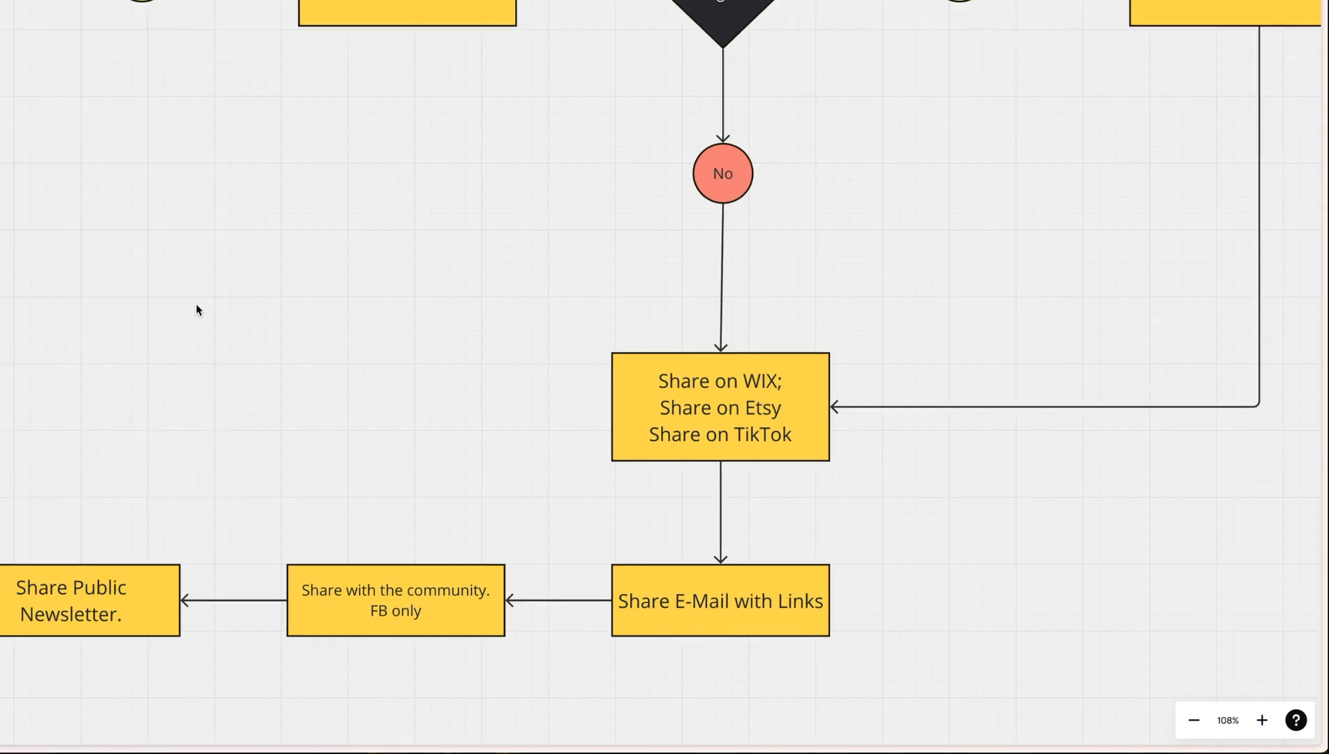
{"action": "scroll", "coordinate": [197, 309], "scroll_direction": "up", "scroll_amount": 5}
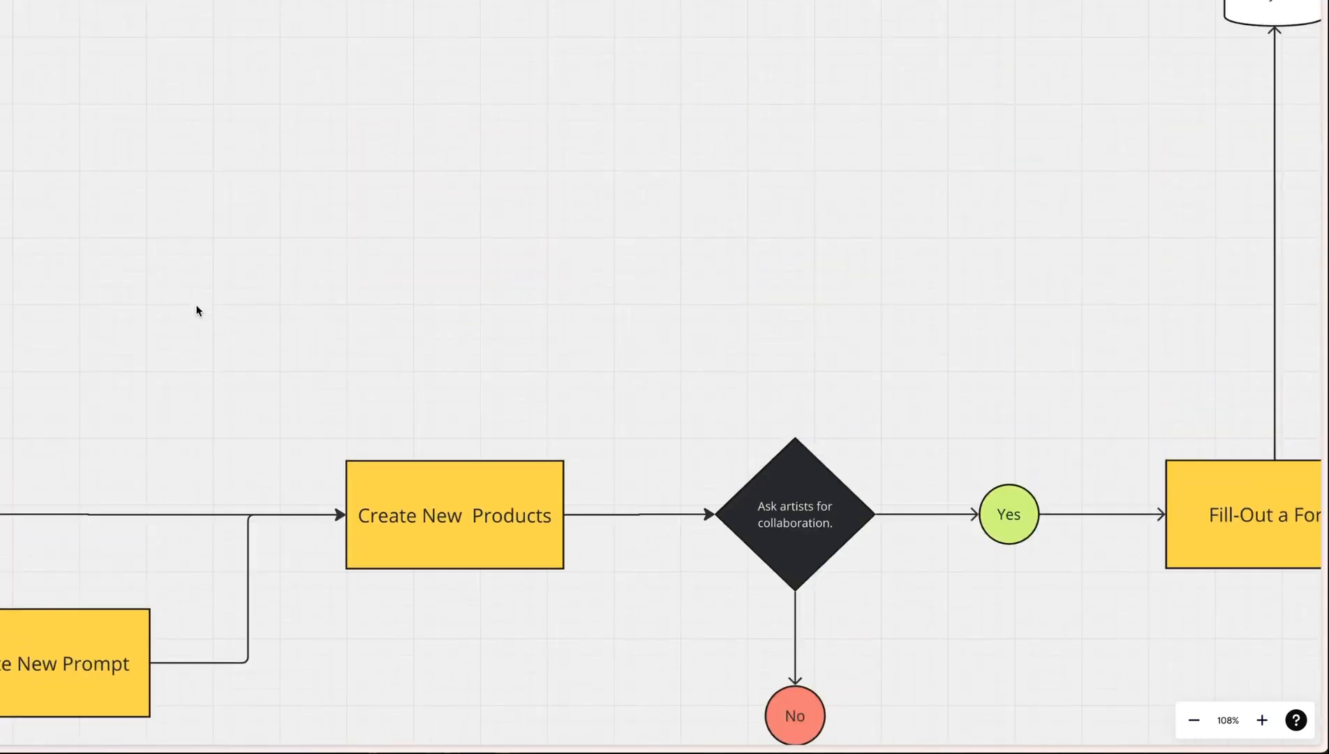
{"action": "scroll", "coordinate": [391, 325], "scroll_direction": "down", "scroll_amount": 5}
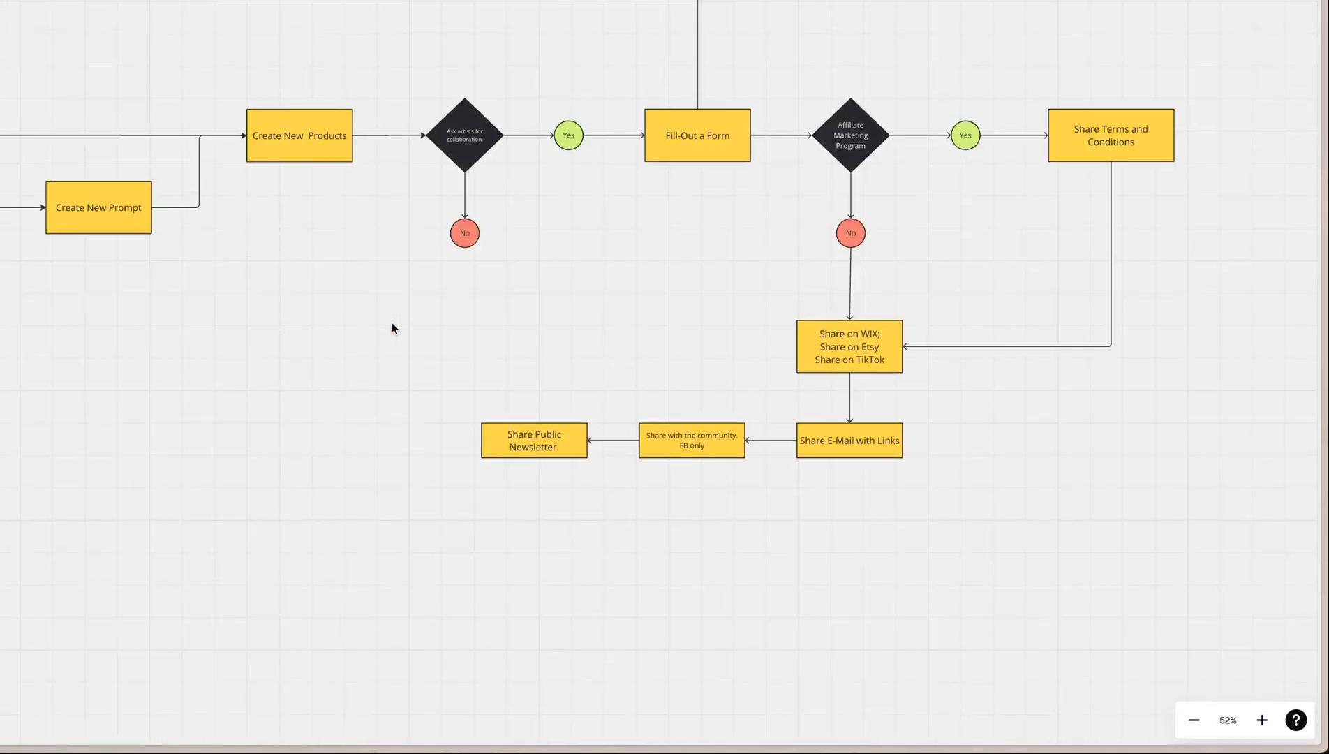
Examine the New Products, Image Styles, Products and Artist Database tables, selecting all four briefly as a group
{"action": "scroll", "coordinate": [643, 32], "scroll_direction": "left", "scroll_amount": 10}
{"action": "scroll", "coordinate": [643, 32], "scroll_direction": "up", "scroll_amount": 3}
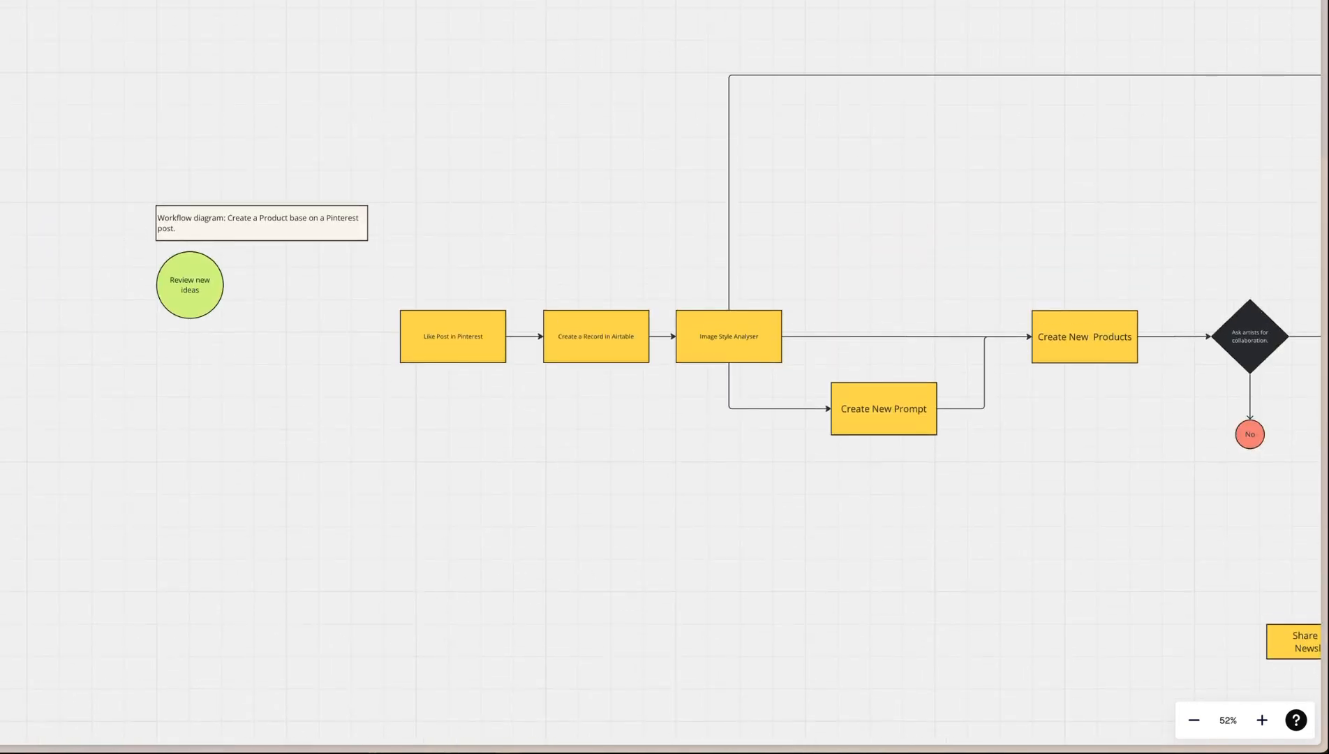
{"action": "scroll", "coordinate": [80, 21], "scroll_direction": "up", "scroll_amount": 5}
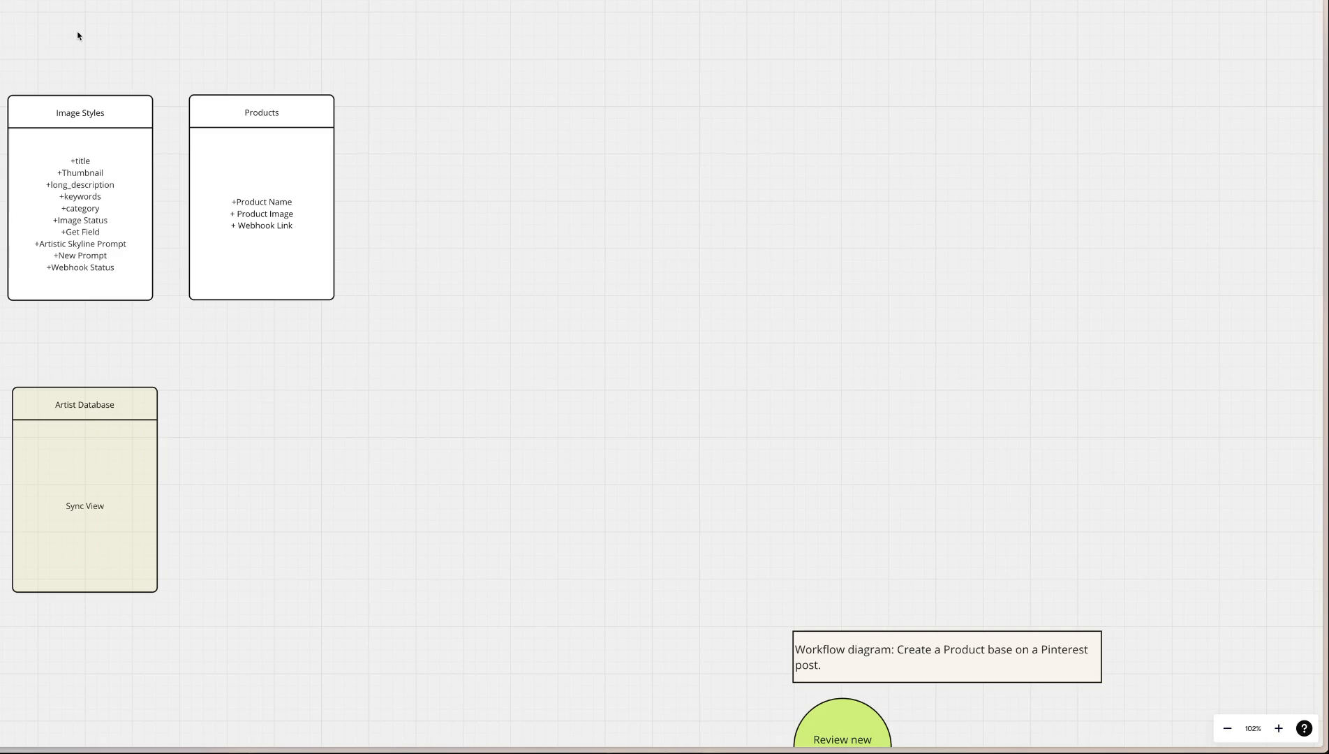
{"action": "scroll", "coordinate": [79, 33], "scroll_direction": "left", "scroll_amount": 5}
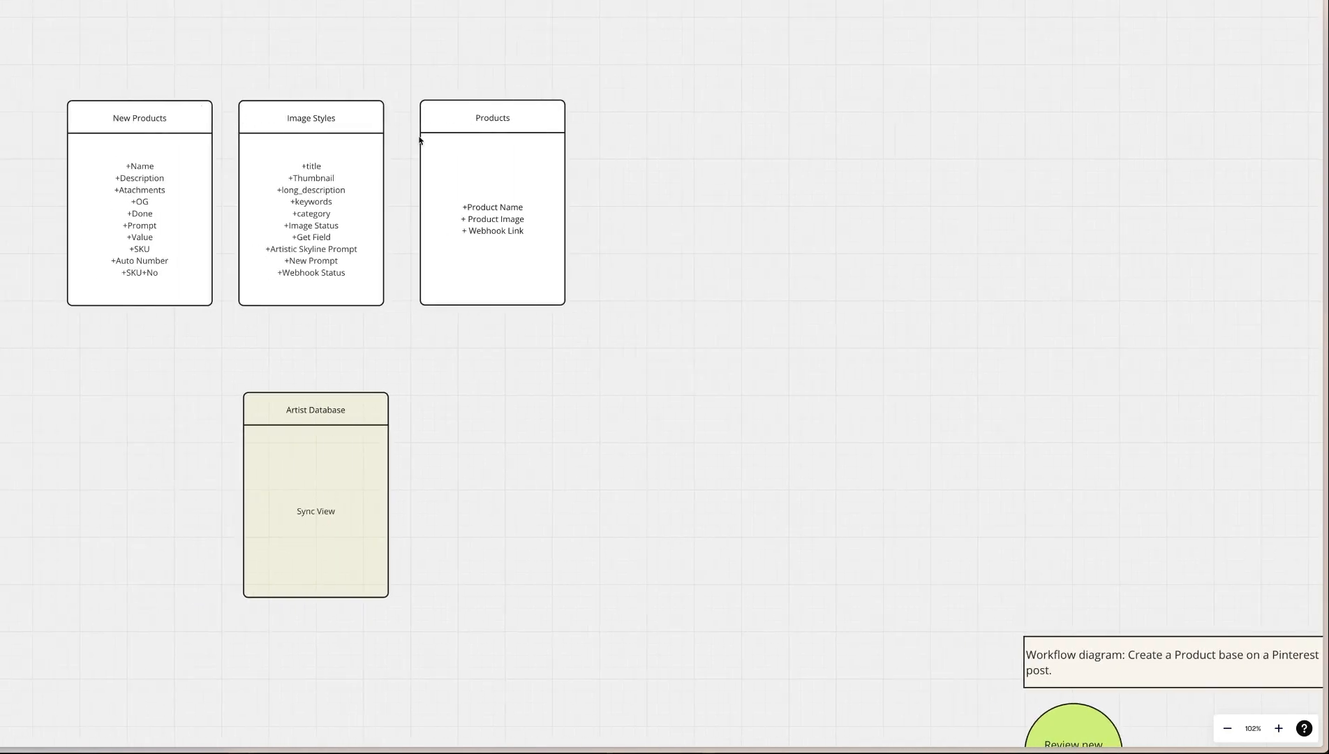
{"action": "left_click", "coordinate": [216, 169]}
{"action": "left_click", "coordinate": [304, 127]}
{"action": "left_click_drag", "start_coordinate": [754, 2], "coordinate": [28, 677]}
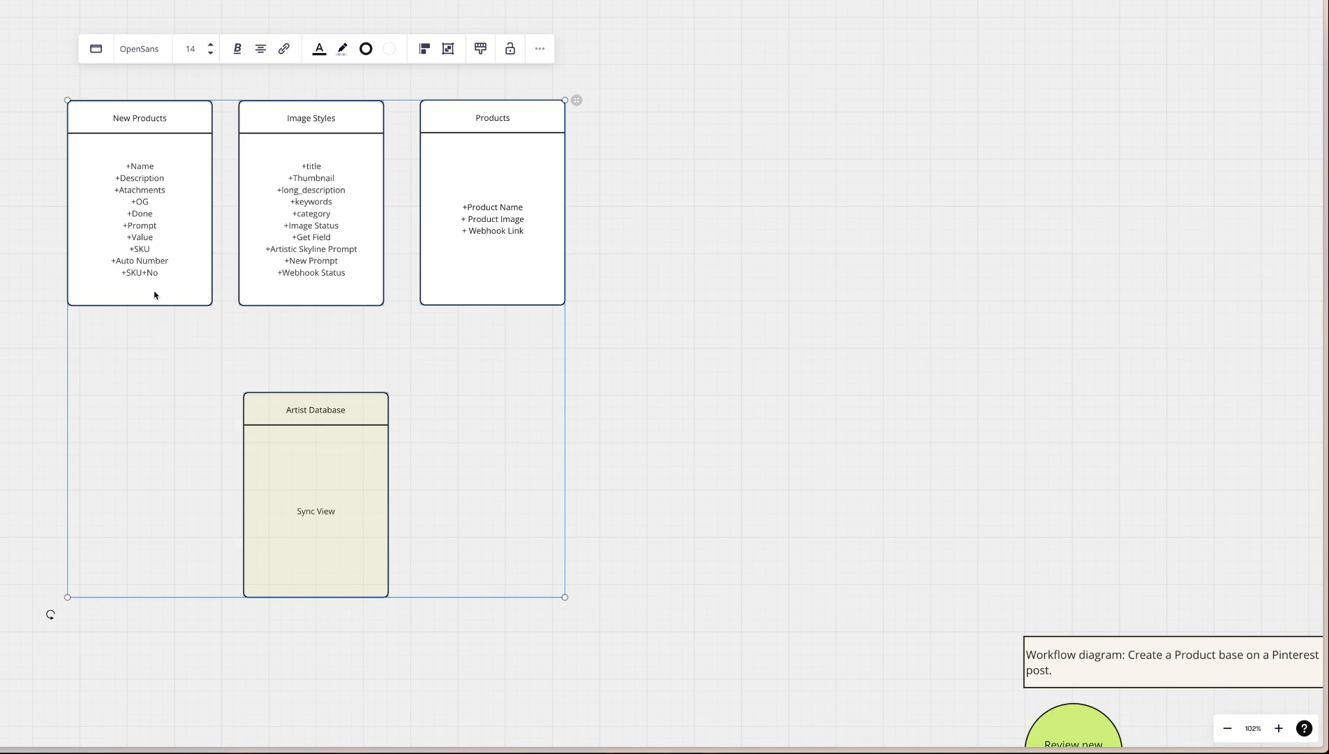
{"action": "left_click", "coordinate": [815, 139]}
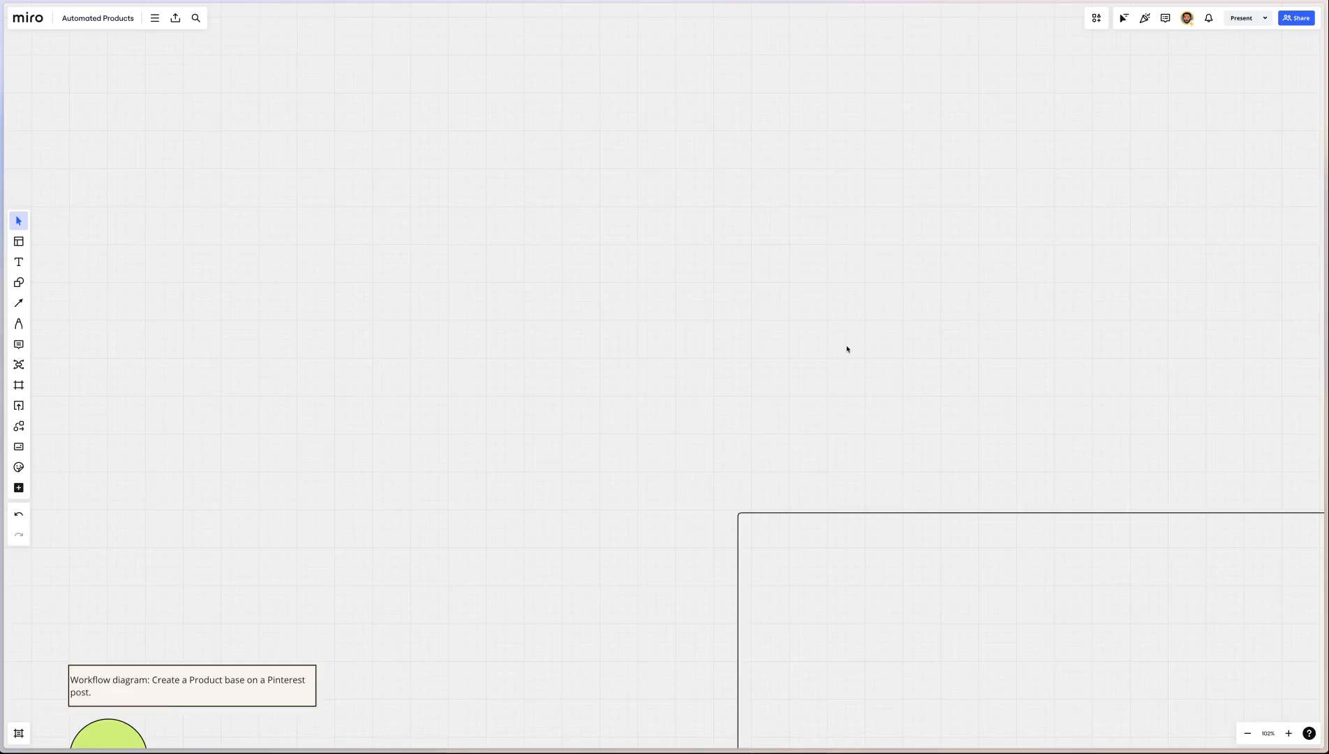
Review the Database / Styles node of the workflow alongside the database table diagrams
{"action": "scroll", "coordinate": [847, 350], "scroll_direction": "right", "scroll_amount": 10}
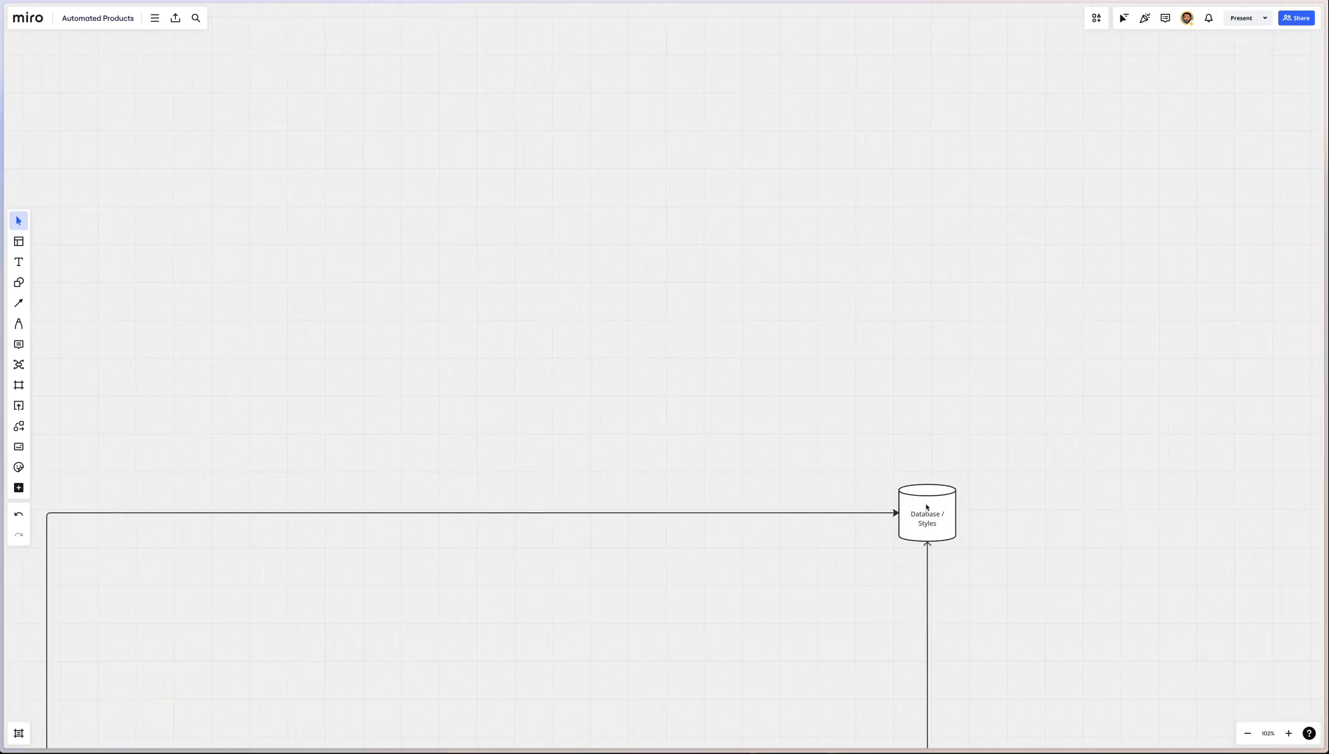
{"action": "scroll", "coordinate": [798, 463], "scroll_direction": "left", "scroll_amount": 10}
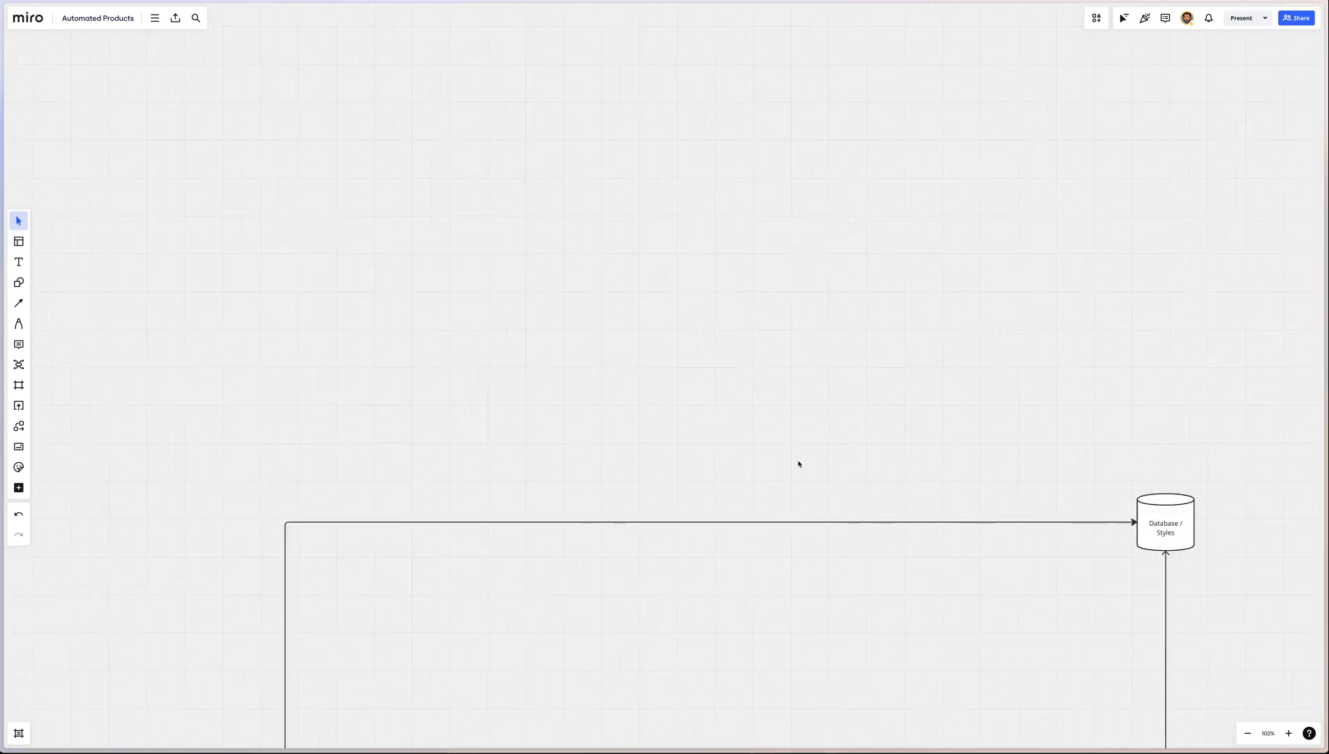
{"action": "scroll", "coordinate": [798, 463], "scroll_direction": "right", "scroll_amount": 3}
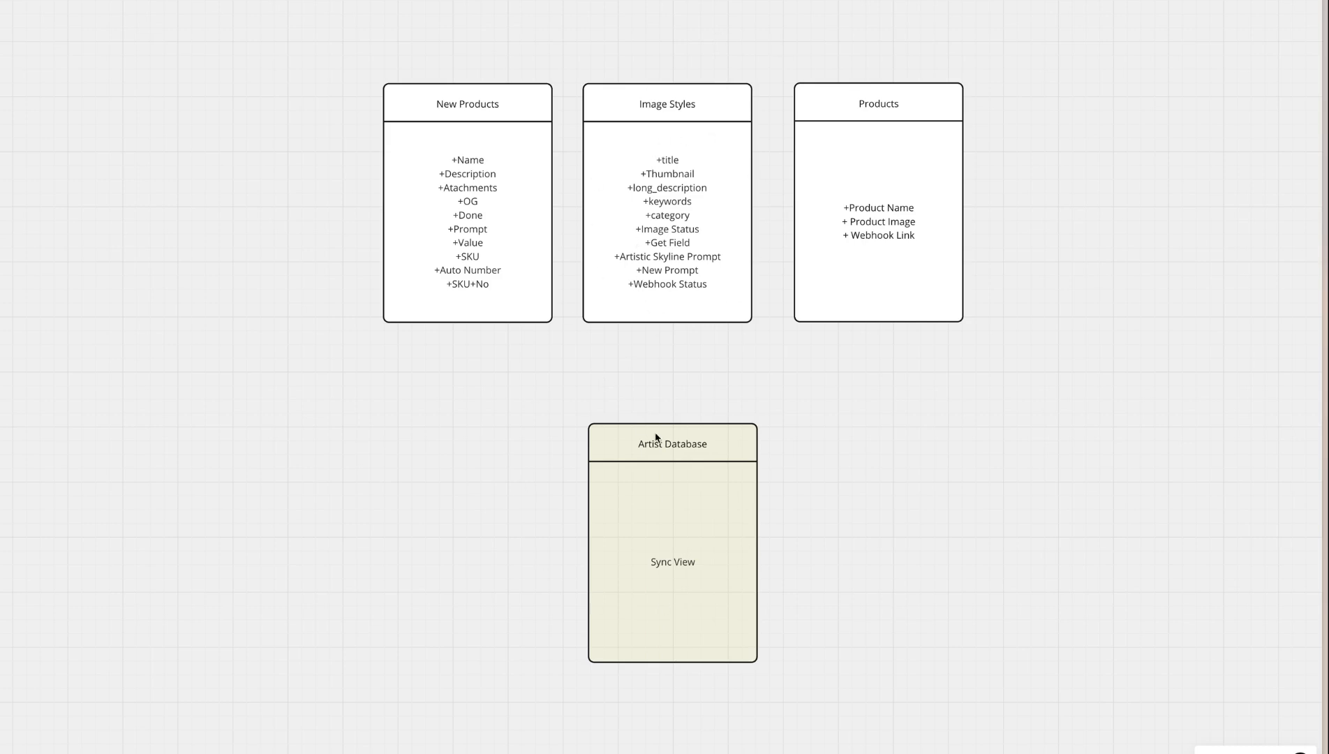
Move the Artist Database table so that it sits directly below the Image Styles table on the board
{"action": "scroll", "coordinate": [655, 438], "scroll_direction": "right", "scroll_amount": 2}
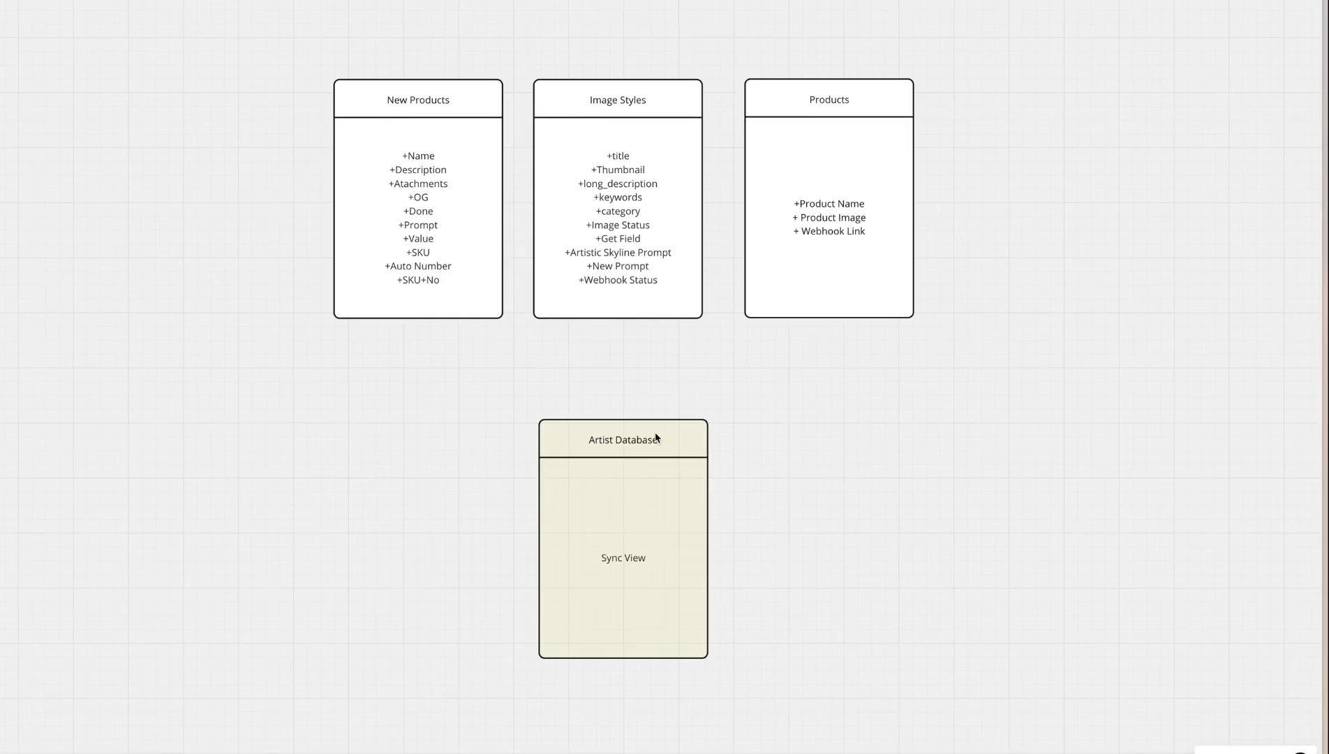
{"action": "scroll", "coordinate": [656, 438], "scroll_direction": "right", "scroll_amount": 10}
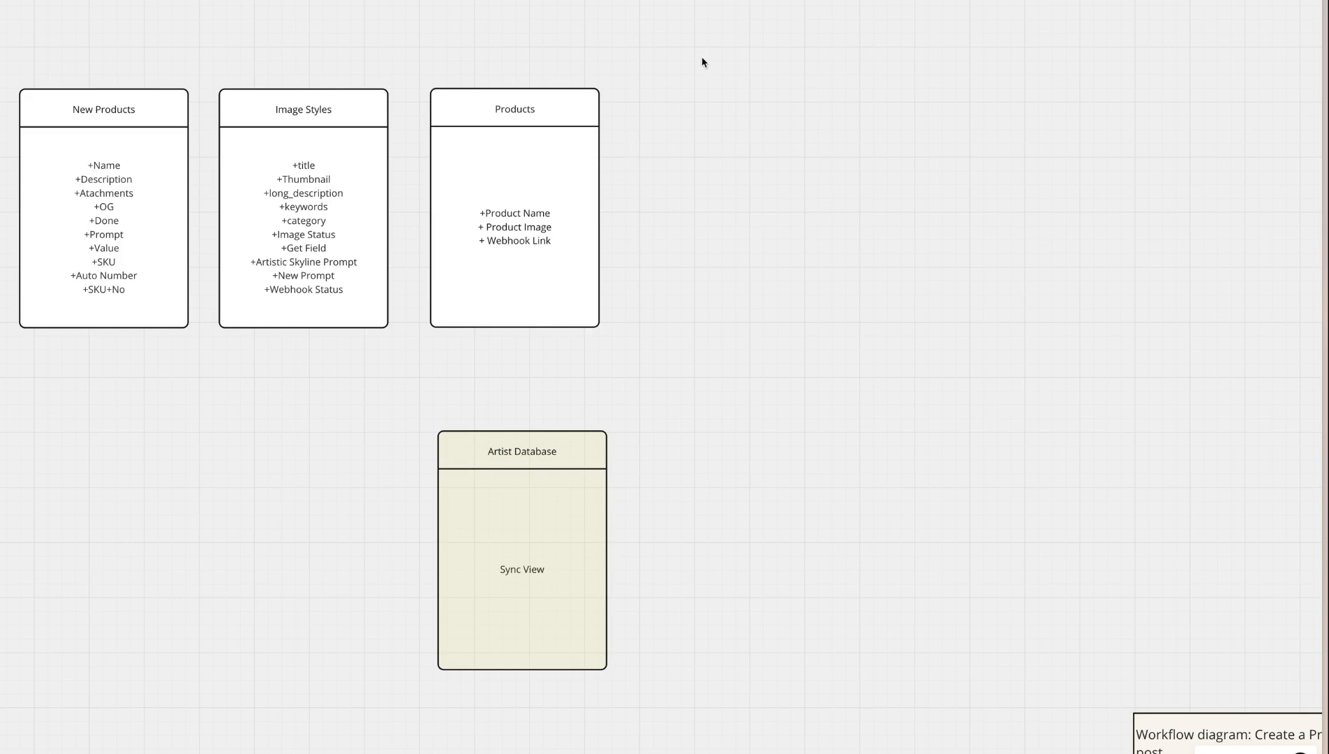
{"action": "left_click_drag", "start_coordinate": [83, 11], "coordinate": [341, 398]}
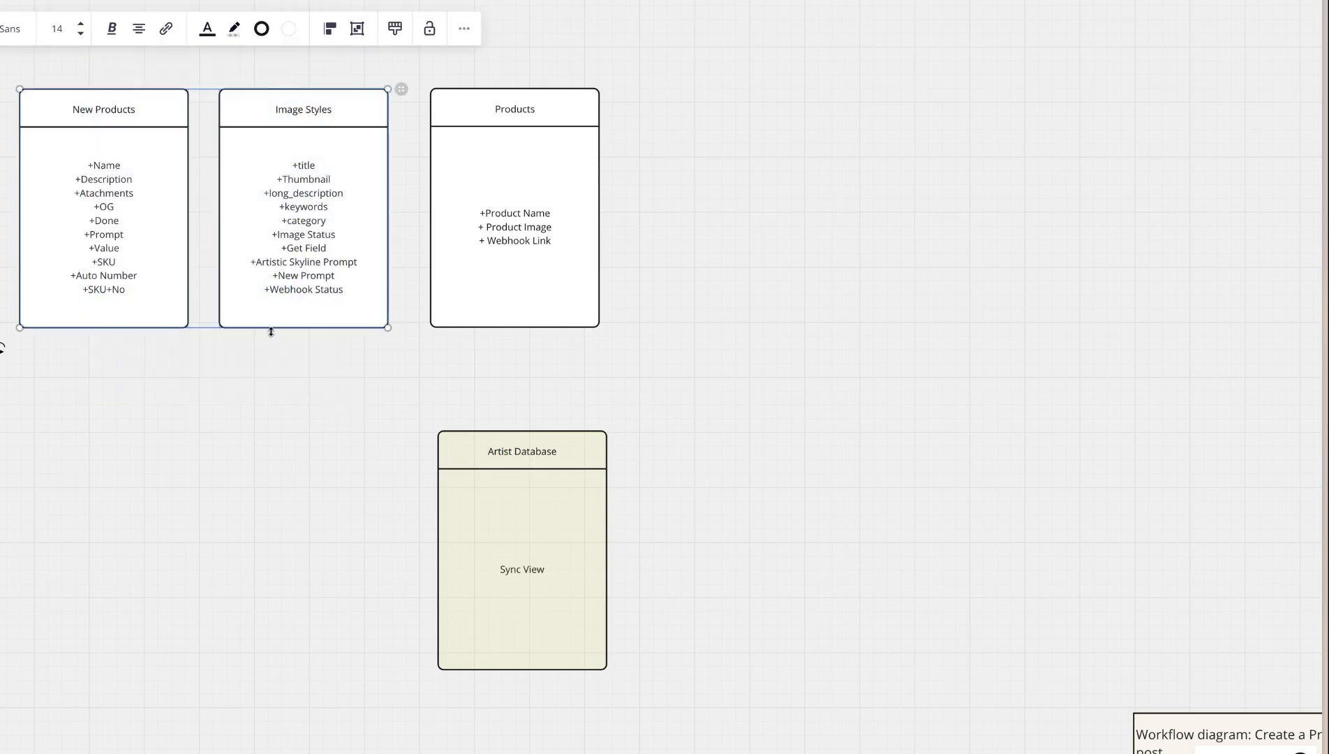
{"action": "left_click", "coordinate": [254, 473]}
{"action": "left_click_drag", "start_coordinate": [496, 453], "coordinate": [284, 451]}
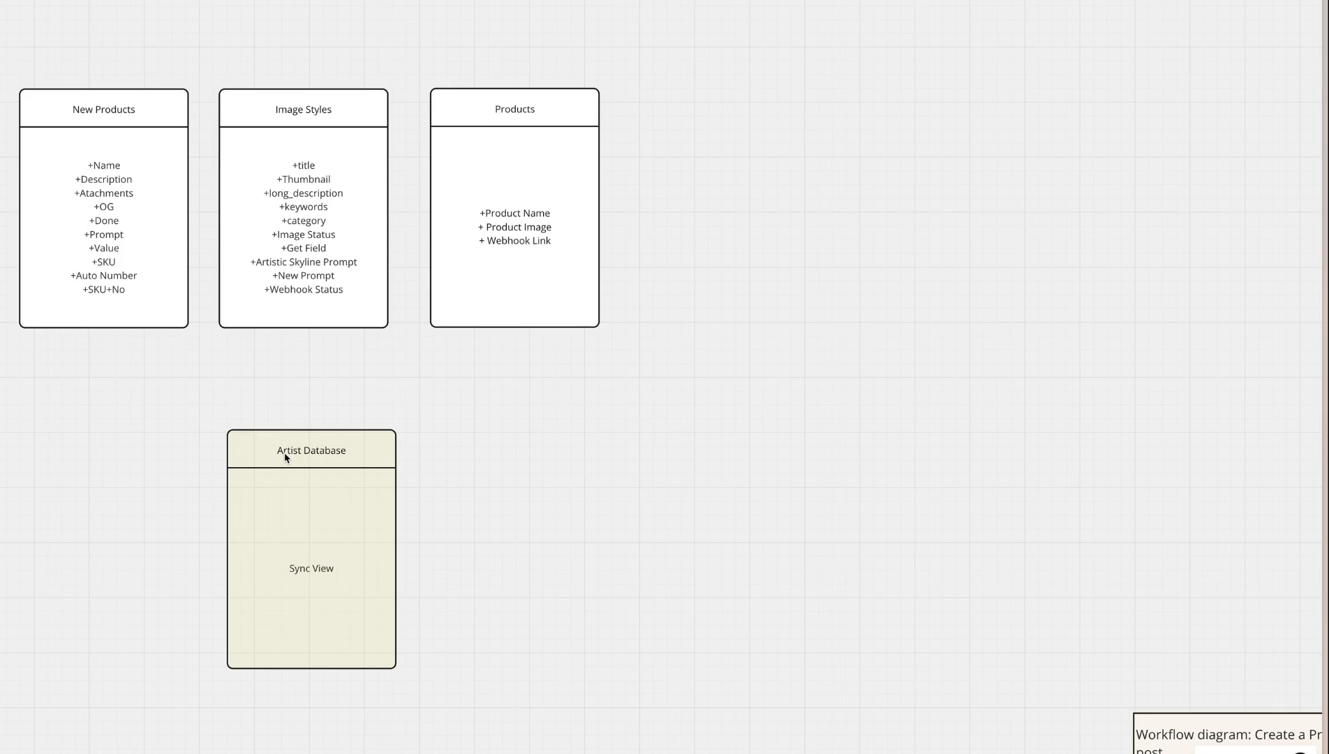
Select the Artist Database and Products tables in turn to examine them within the database structure
{"action": "left_click_drag", "start_coordinate": [534, 378], "coordinate": [108, 693]}
{"action": "left_click_drag", "start_coordinate": [841, 1], "coordinate": [406, 406]}
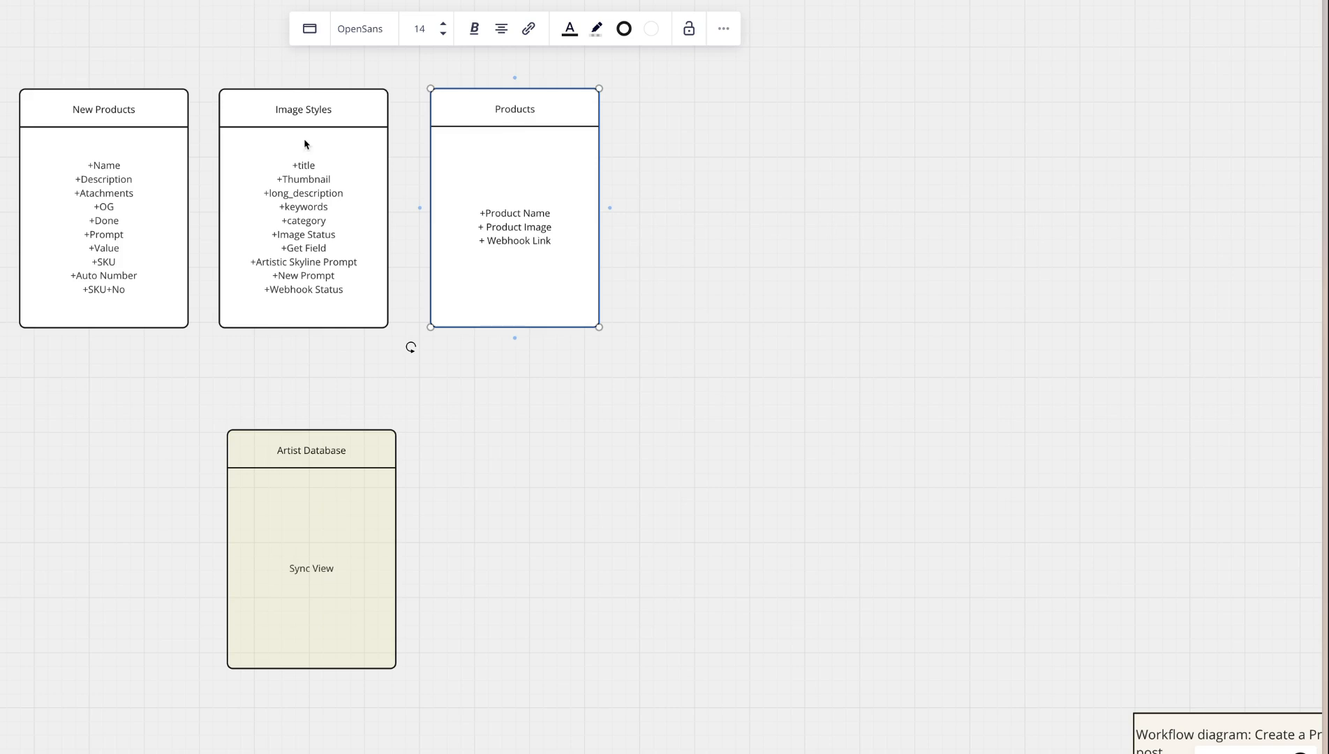
{"action": "scroll", "coordinate": [163, 91], "scroll_direction": "left", "scroll_amount": 5}
{"action": "scroll", "coordinate": [163, 91], "scroll_direction": "left", "scroll_amount": 3}
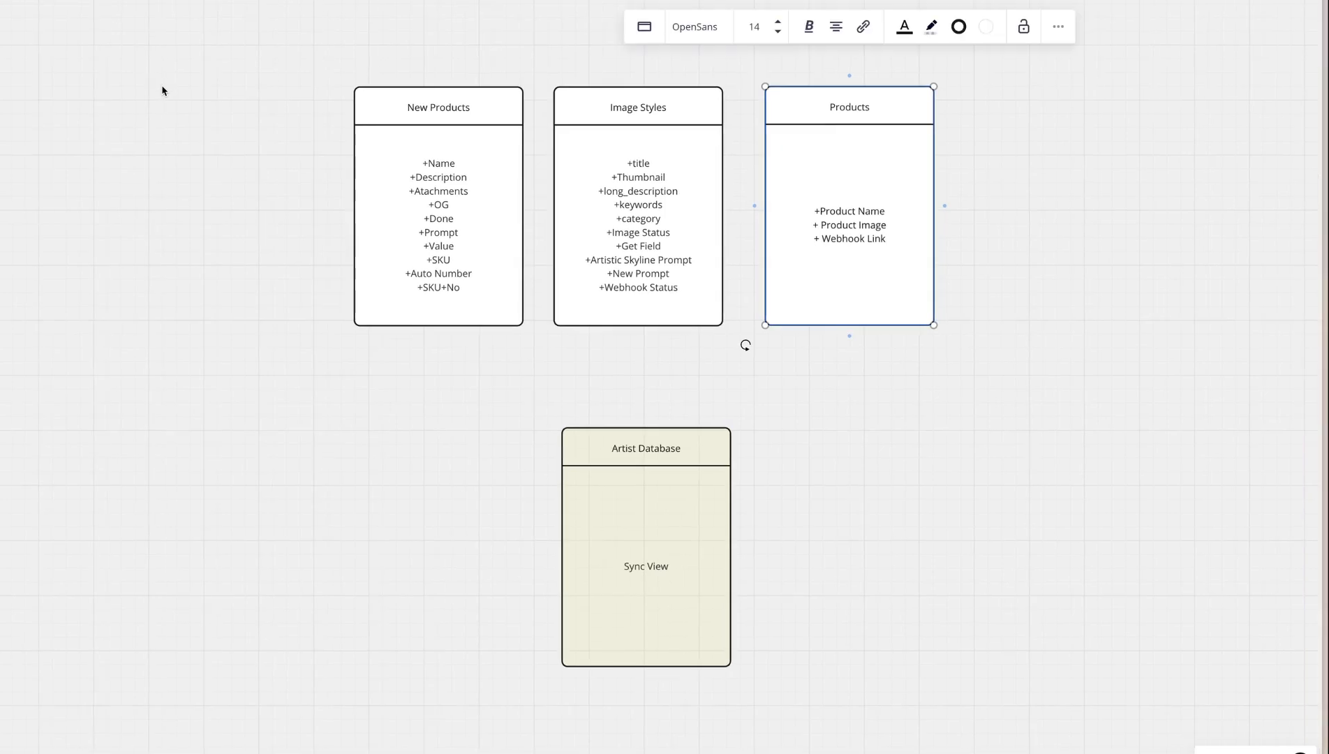
{"action": "key", "text": "Escape"}
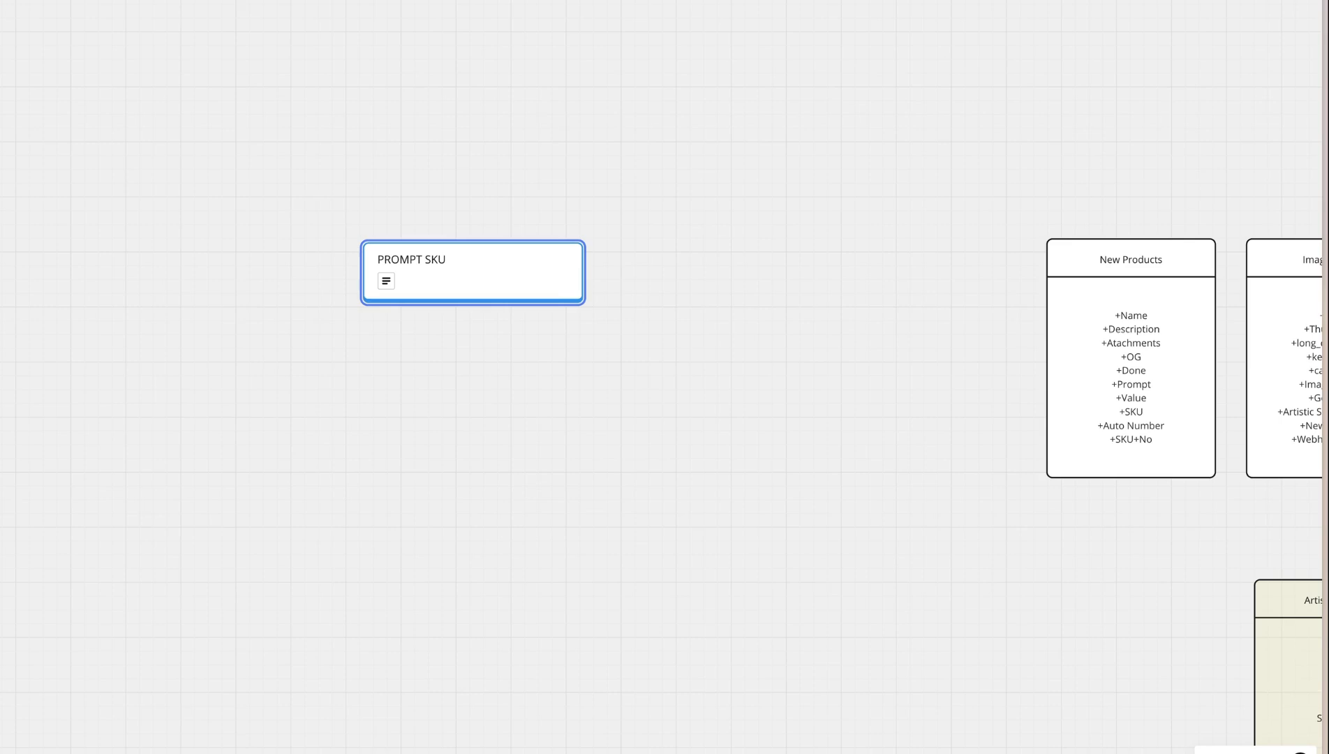
Examine the board from the PROMPT SKU card and database tables to the workflow between Review new ideas and Fill-Out a Form
{"action": "scroll", "coordinate": [380, 384], "scroll_direction": "right", "scroll_amount": 10}
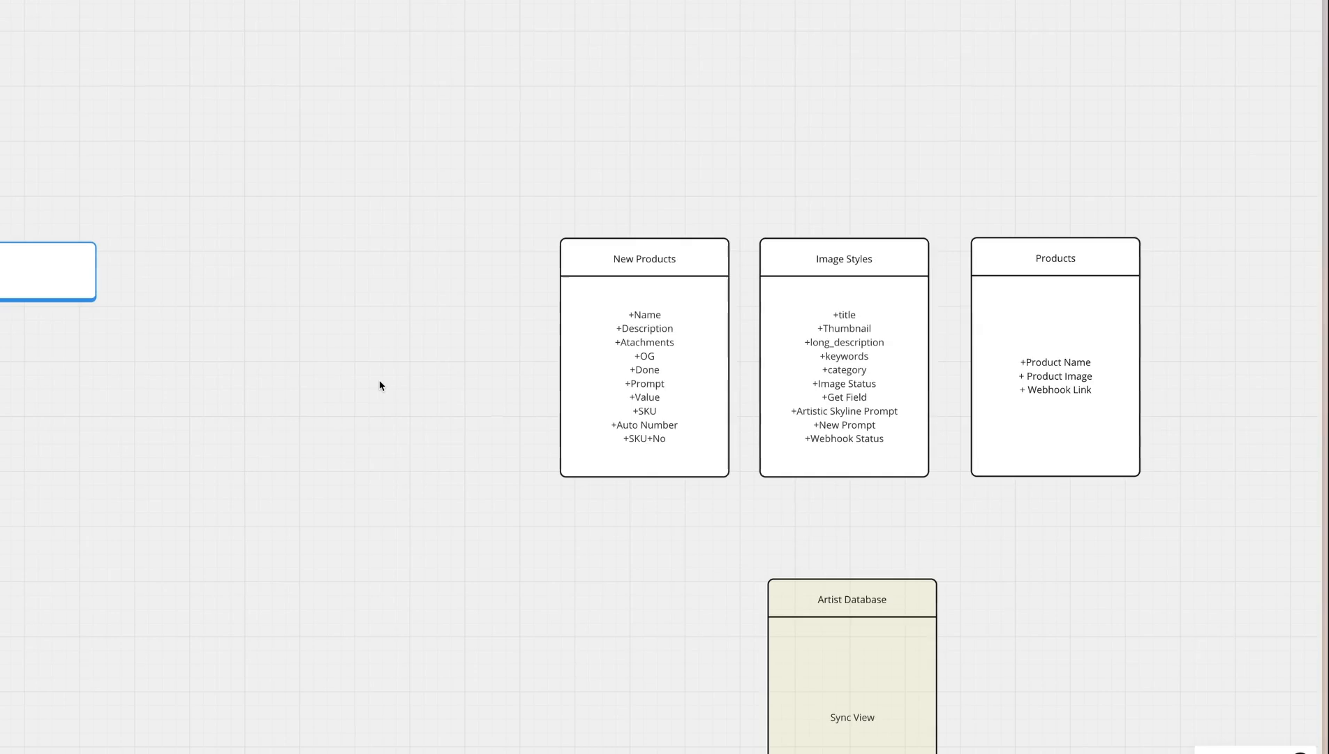
{"action": "scroll", "coordinate": [782, 251], "scroll_direction": "down", "scroll_amount": 1}
{"action": "scroll", "coordinate": [782, 251], "scroll_direction": "down", "scroll_amount": 3}
{"action": "scroll", "coordinate": [782, 252], "scroll_direction": "right", "scroll_amount": 5}
{"action": "scroll", "coordinate": [782, 252], "scroll_direction": "down", "scroll_amount": 5}
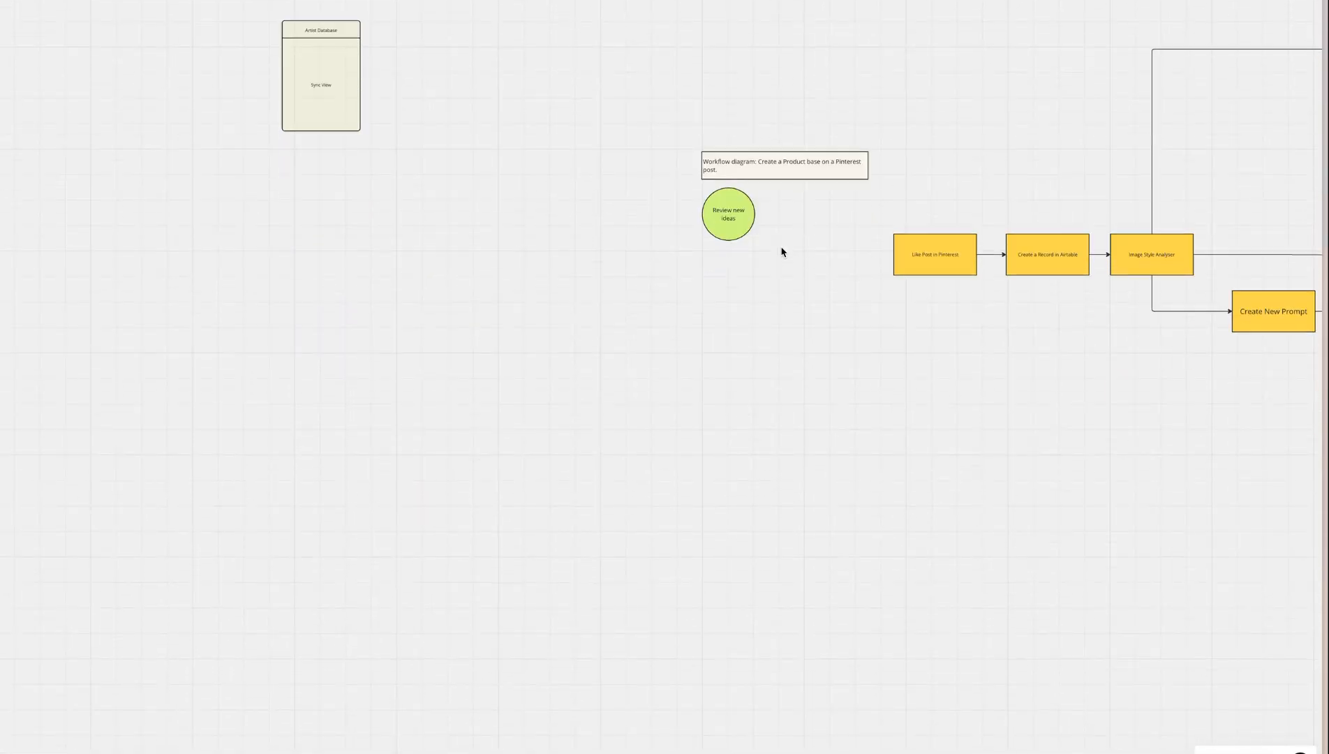
{"action": "scroll", "coordinate": [782, 251], "scroll_direction": "right", "scroll_amount": 5}
{"action": "scroll", "coordinate": [615, 454], "scroll_direction": "right", "scroll_amount": 5}
{"action": "scroll", "coordinate": [416, 239], "scroll_direction": "left", "scroll_amount": 4}
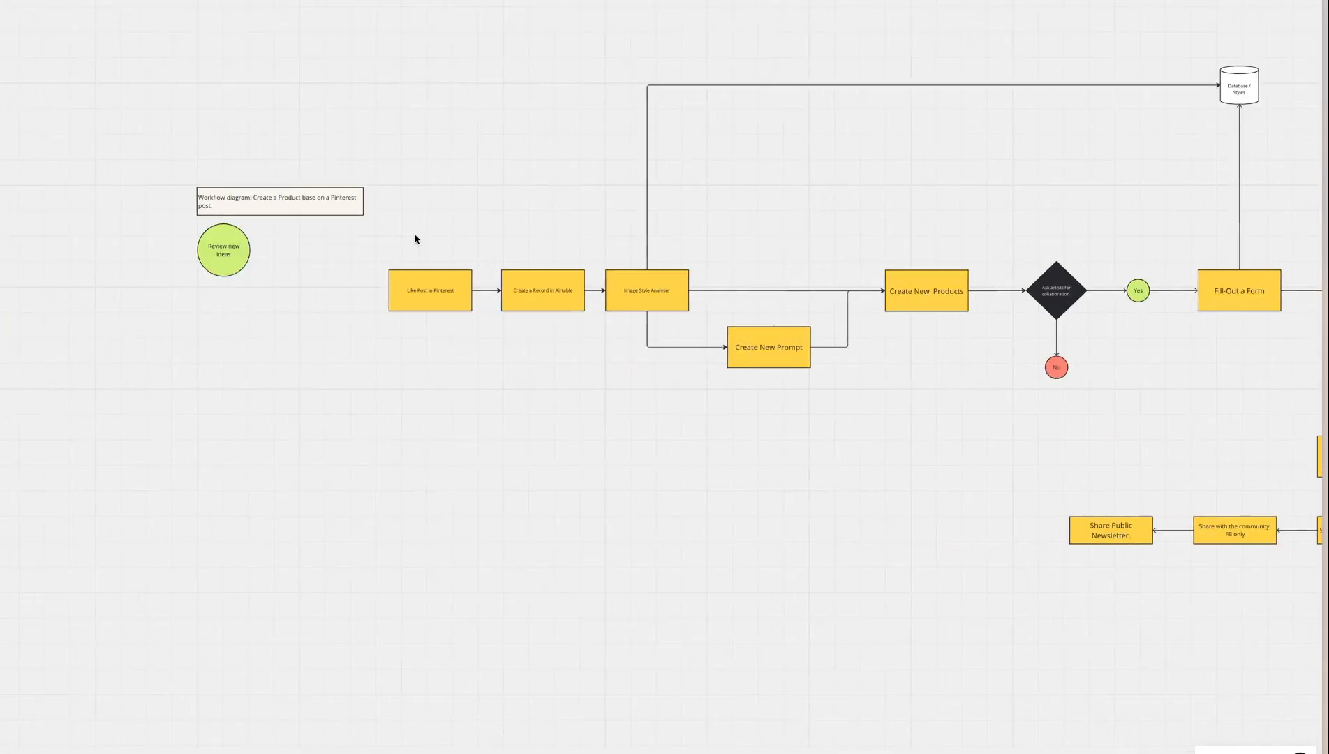
{"action": "scroll", "coordinate": [415, 239], "scroll_direction": "up", "scroll_amount": 2}
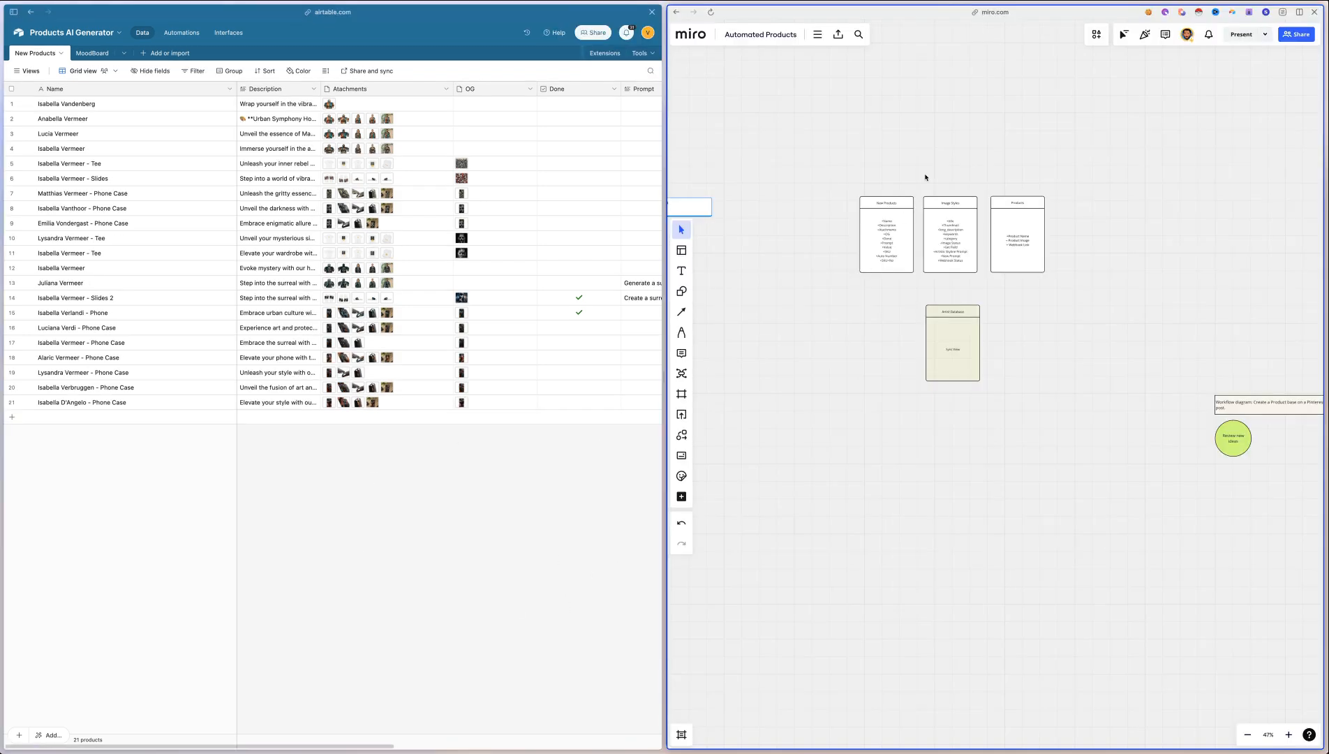
In the Airtable base Products AI Generator, view the attached images of the phone case in record 21, then close them
{"action": "scroll", "coordinate": [925, 177], "scroll_direction": "up", "scroll_amount": 5}
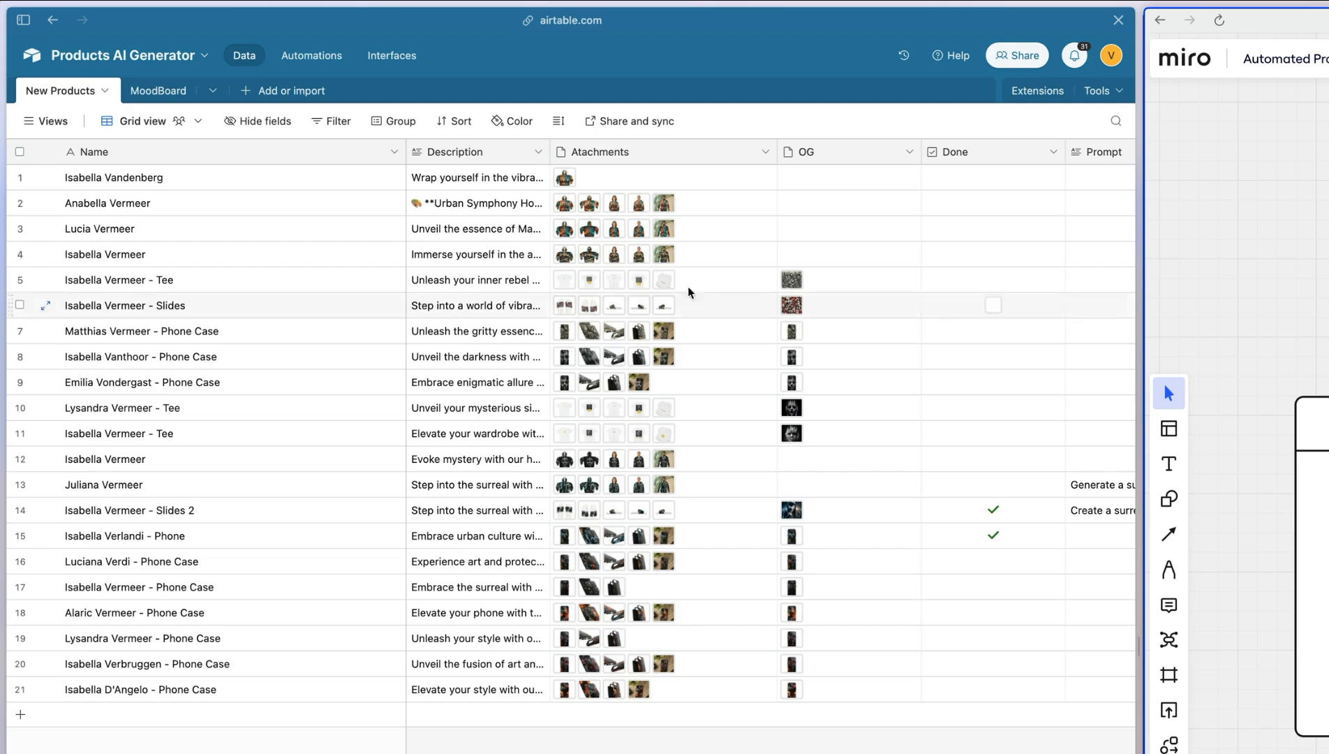
{"action": "left_click", "coordinate": [698, 693]}
{"action": "left_click", "coordinate": [768, 685]}
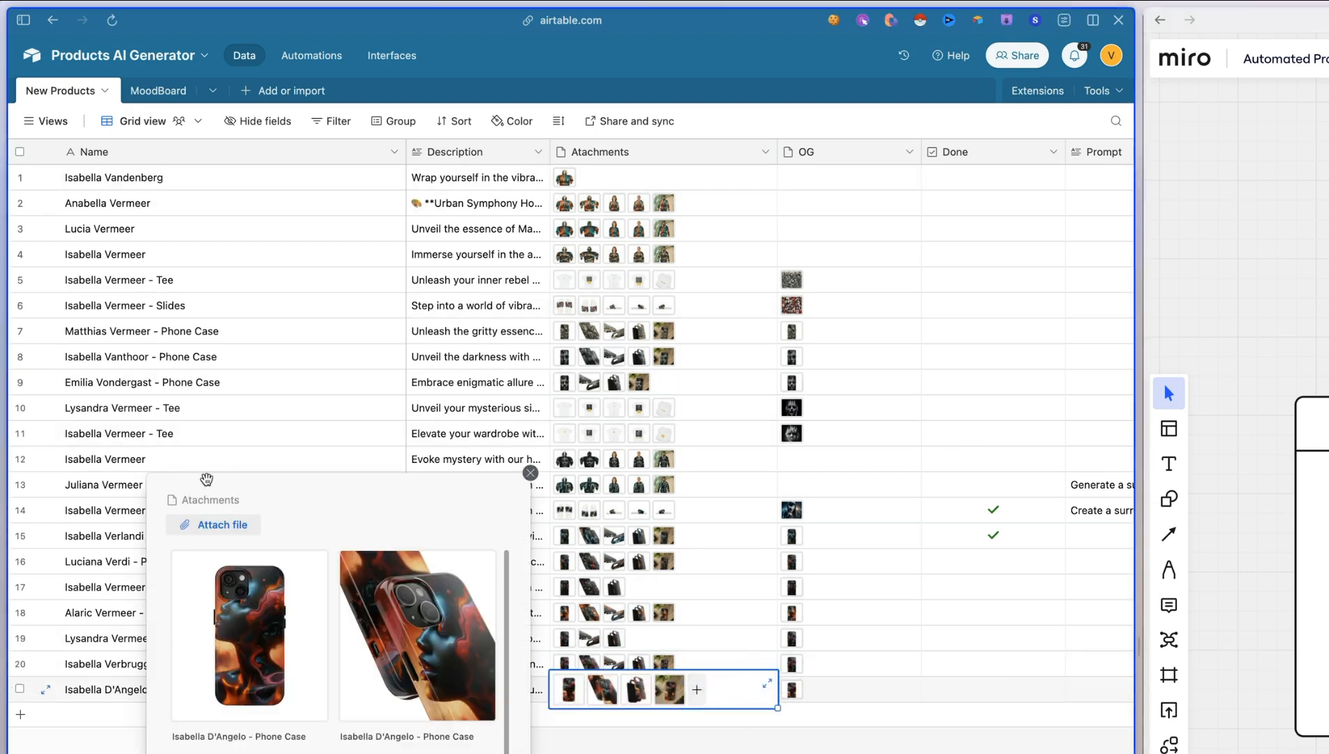
{"action": "left_click", "coordinate": [262, 650]}
{"action": "key", "text": "Escape"}
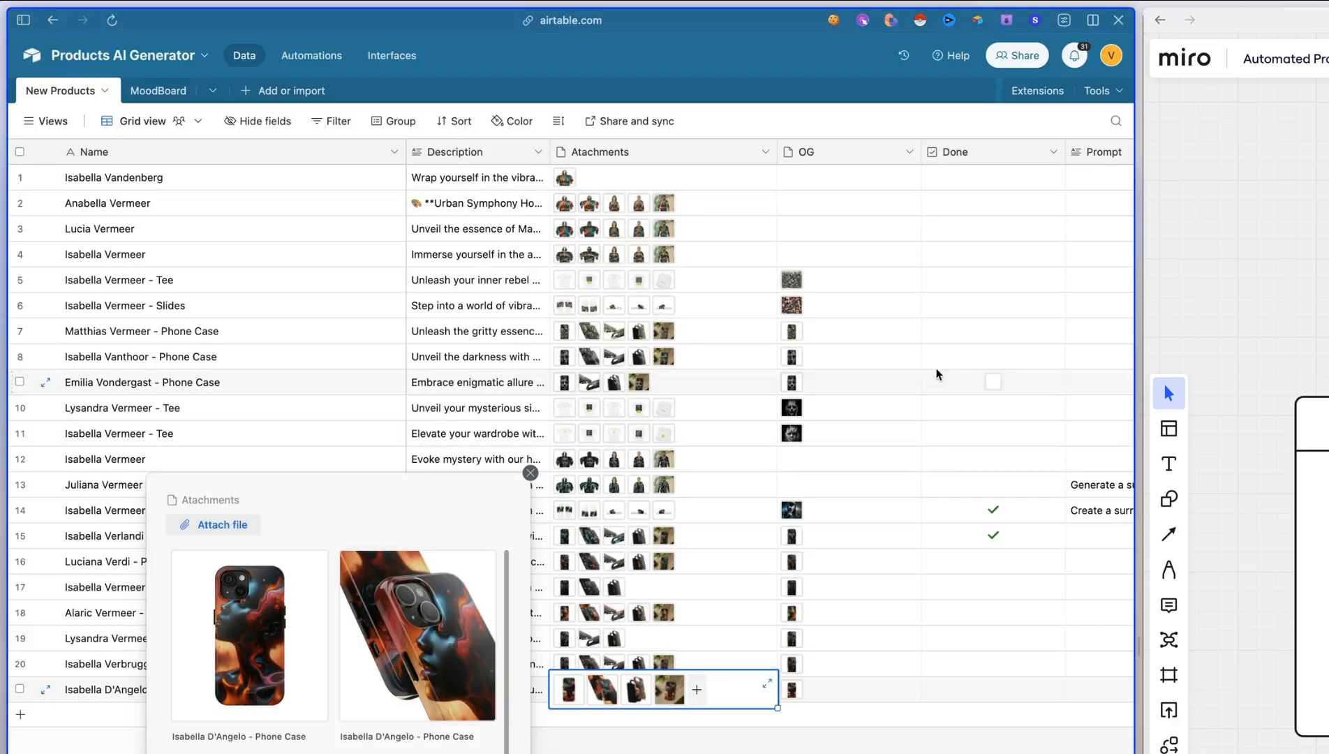
{"action": "key", "text": "Escape"}
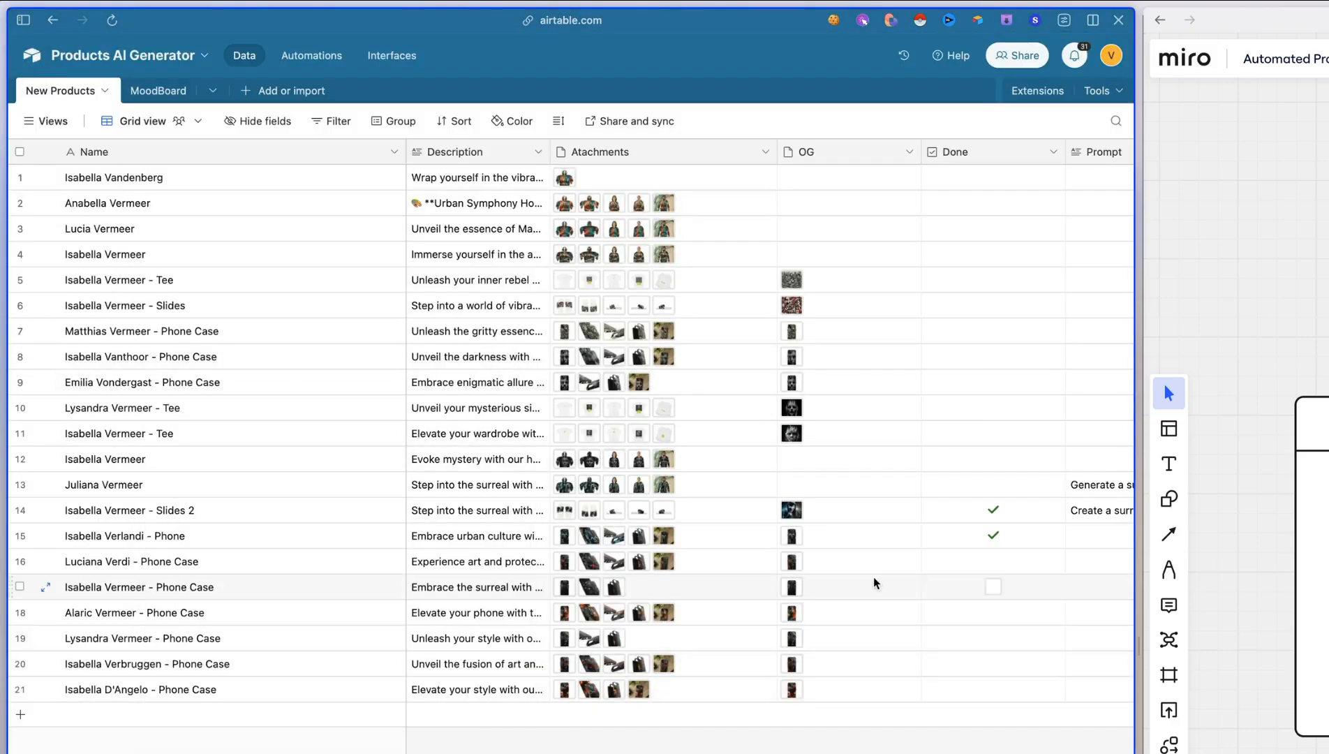
Preview the OG artwork of the tee product in record 10 at full size, then close the preview
{"action": "left_click", "coordinate": [821, 510]}
{"action": "left_click", "coordinate": [860, 406]}
{"action": "left_click", "coordinate": [909, 405]}
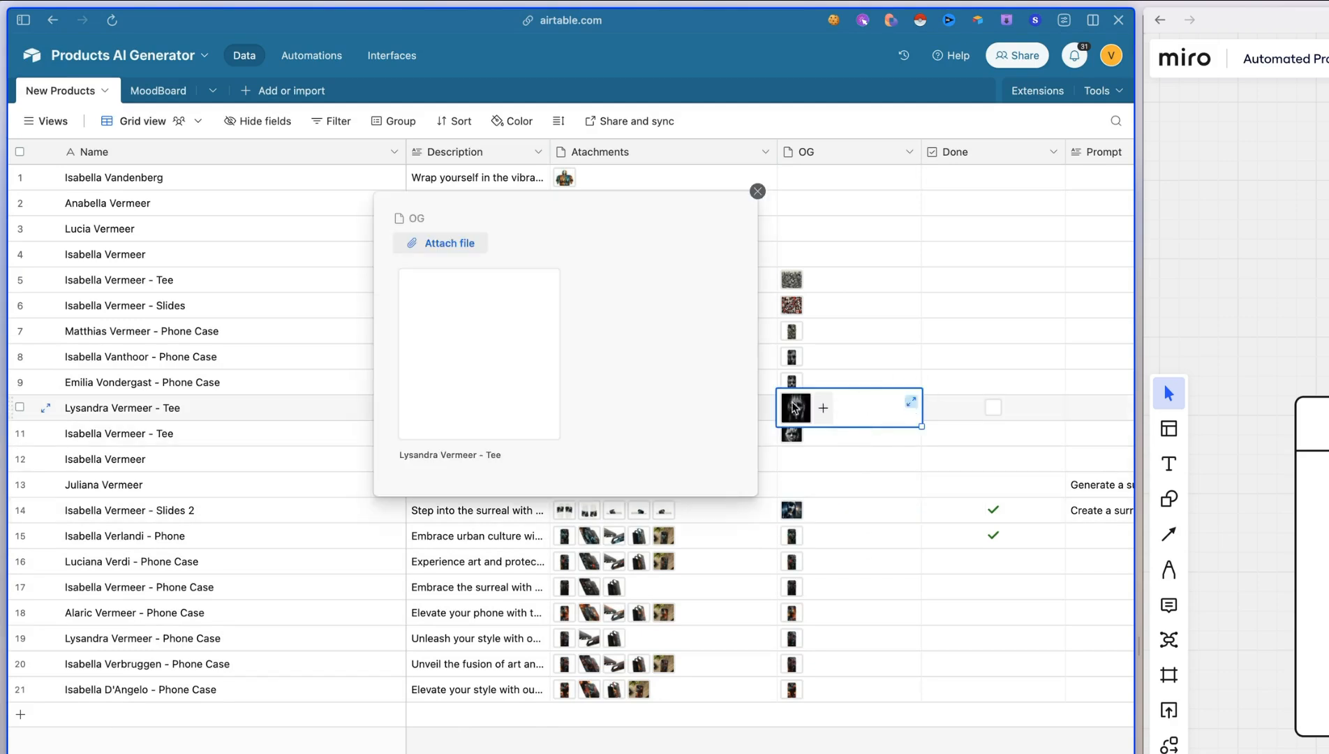
{"action": "left_click", "coordinate": [462, 335]}
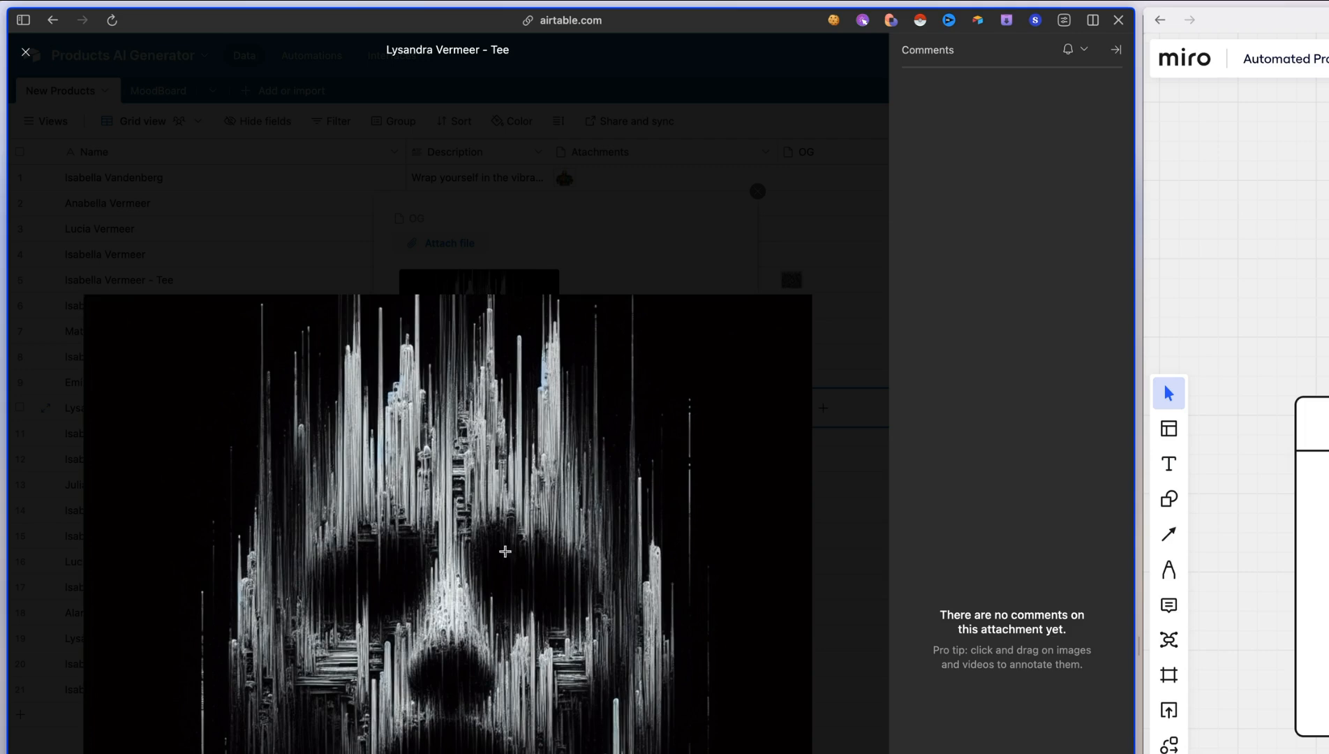
{"action": "key", "text": "Escape"}
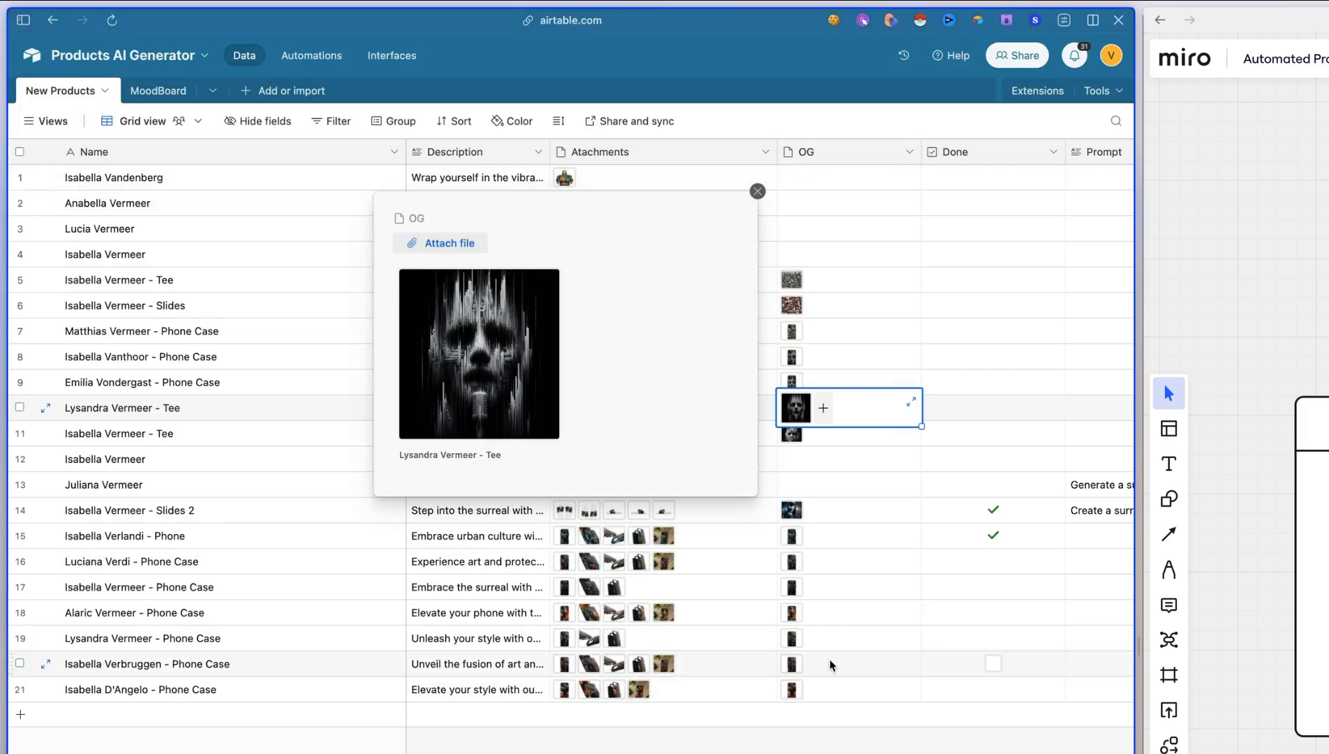
Move the Done field to the end of the New Products table, after SKU
{"action": "scroll", "coordinate": [838, 663], "scroll_direction": "right", "scroll_amount": 3}
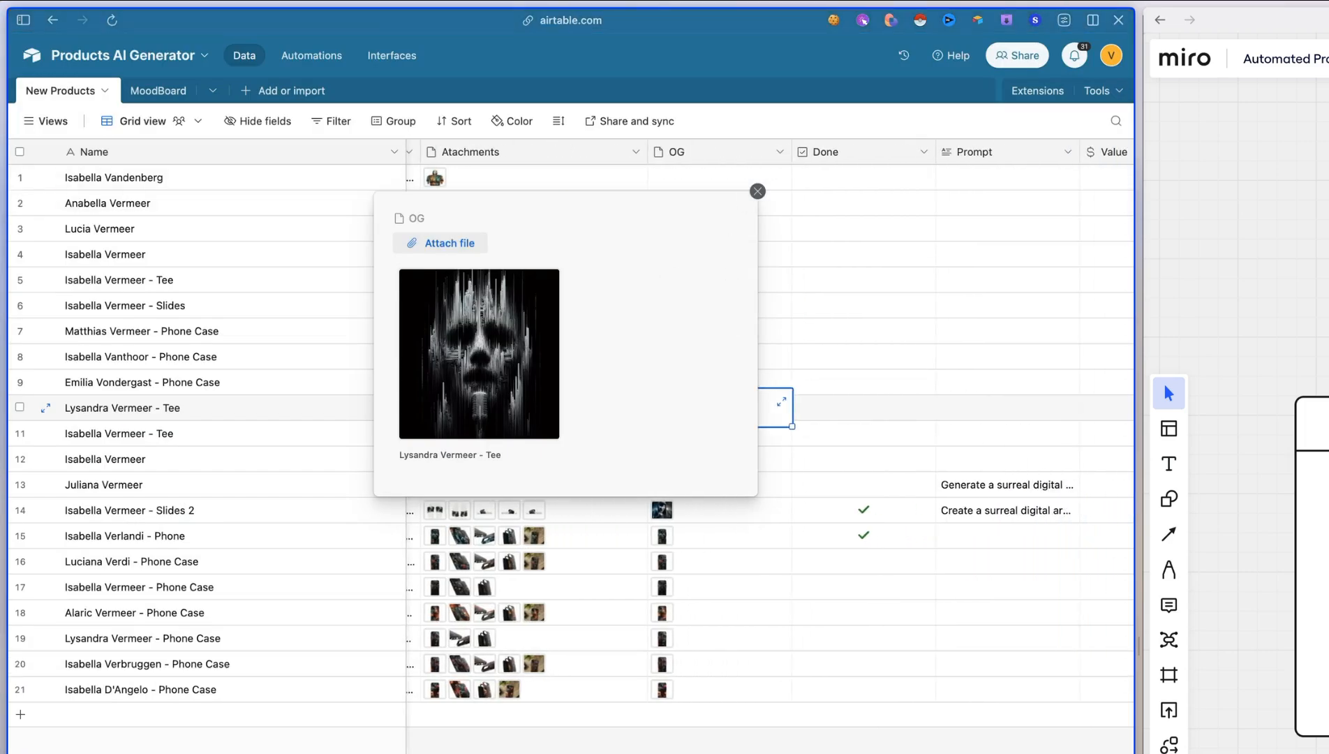
{"action": "left_click", "coordinate": [835, 153]}
{"action": "left_click_drag", "start_coordinate": [837, 155], "coordinate": [1005, 162]}
{"action": "scroll", "coordinate": [879, 219], "scroll_direction": "left", "scroll_amount": 10}
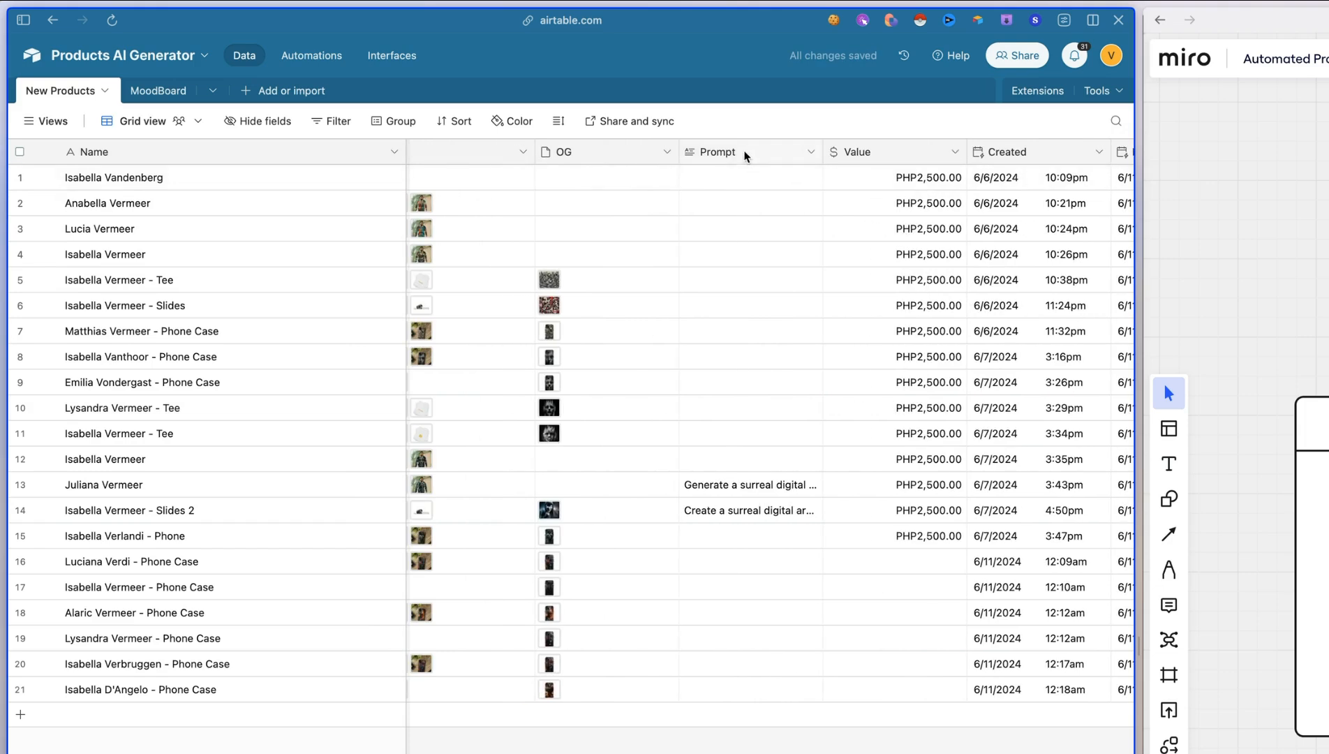
Fill the Value field of records 16 to 21 with PHP2,500.00, copied from record 15
{"action": "left_click", "coordinate": [923, 180]}
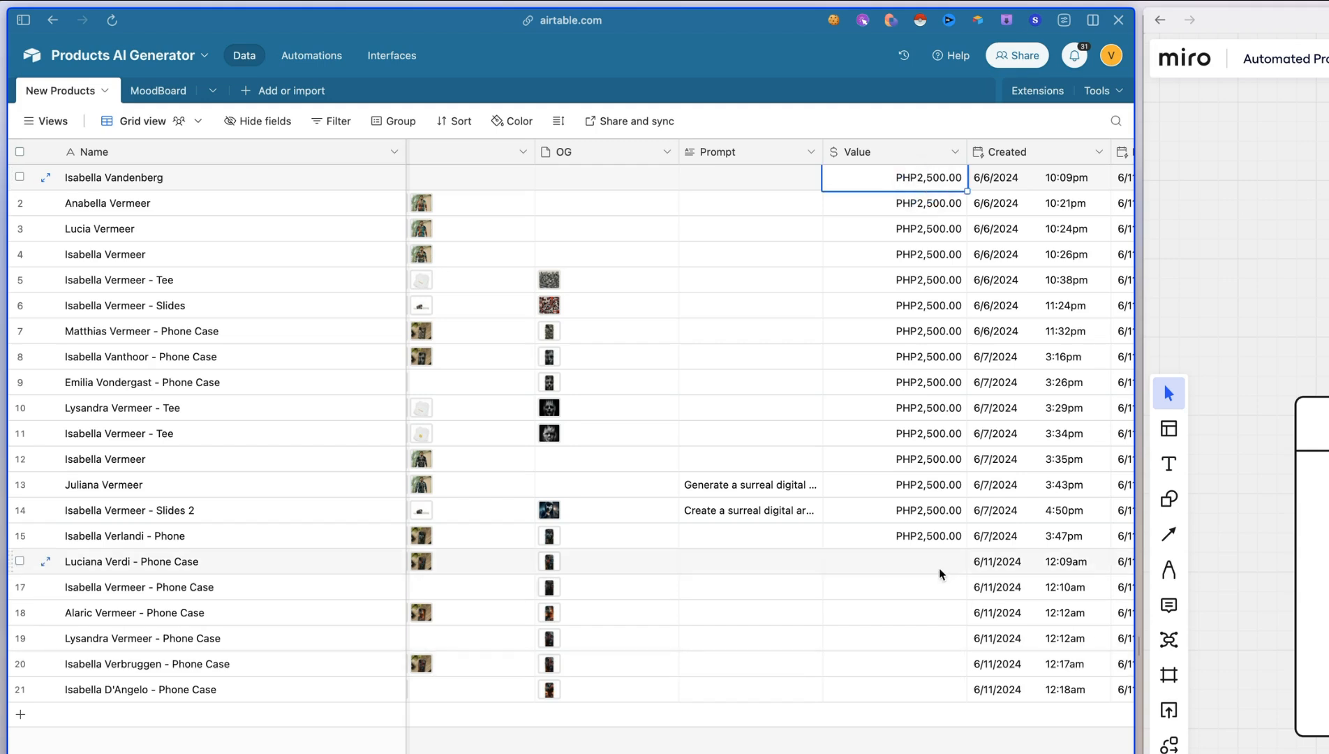
{"action": "left_click", "coordinate": [904, 534]}
{"action": "left_click_drag", "start_coordinate": [955, 557], "coordinate": [953, 690]}
Hide the Created and Last Modified fields in the New Products grid view
{"action": "scroll", "coordinate": [895, 199], "scroll_direction": "right", "scroll_amount": 5}
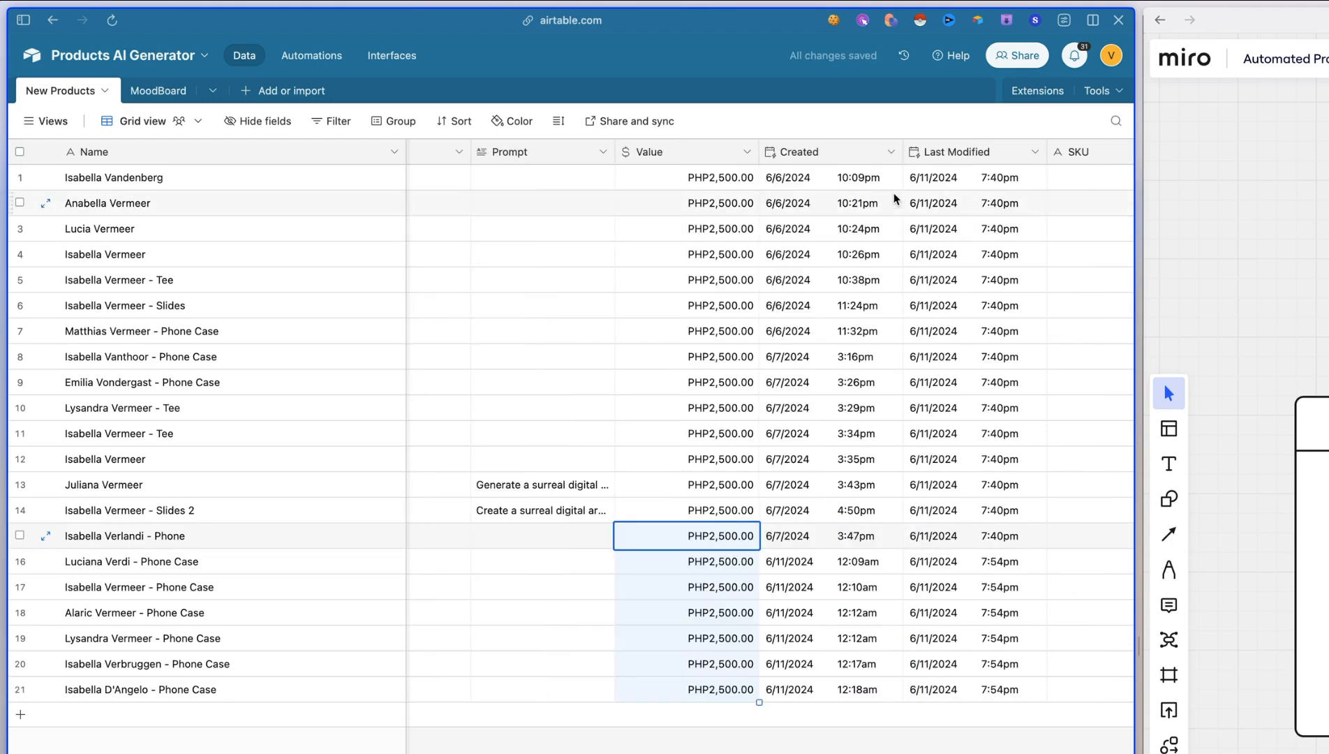
{"action": "left_click", "coordinate": [823, 149]}
{"action": "right_click", "coordinate": [824, 149]}
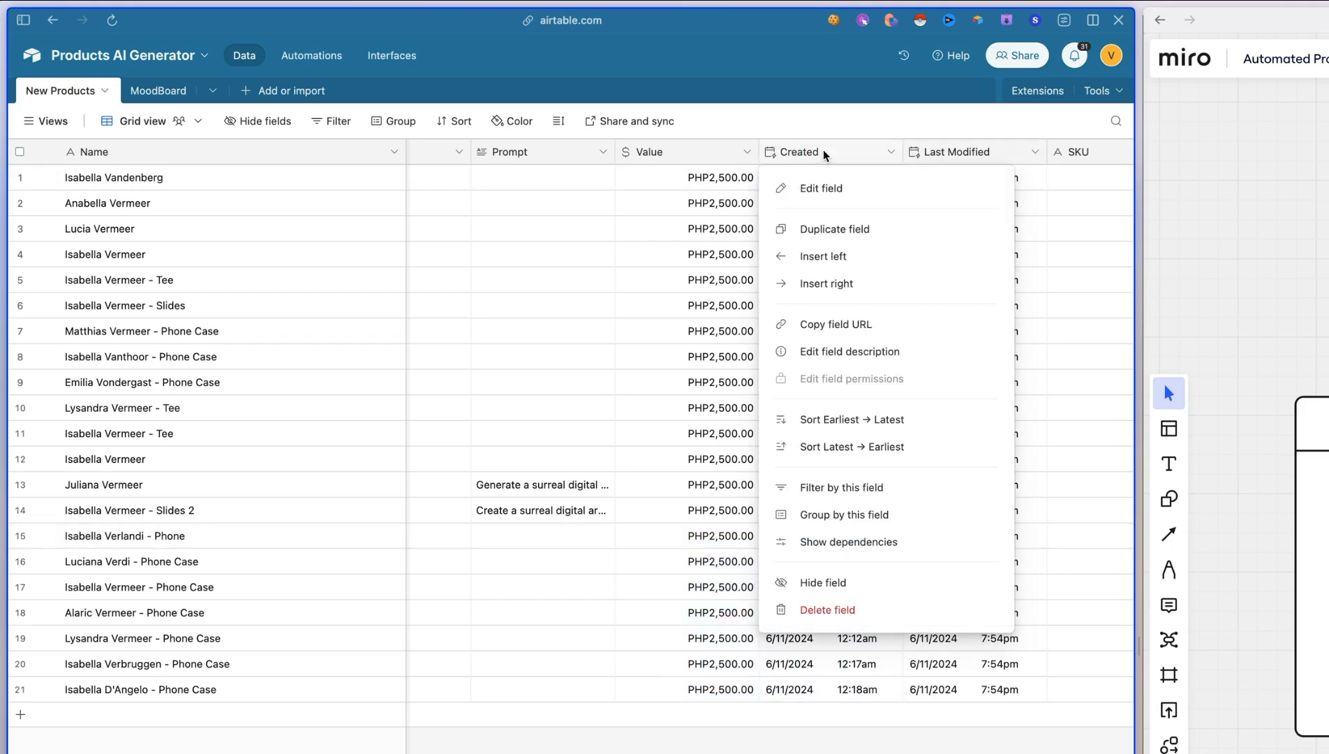
{"action": "left_click", "coordinate": [840, 582]}
{"action": "right_click", "coordinate": [839, 150]}
{"action": "left_click", "coordinate": [825, 583]}
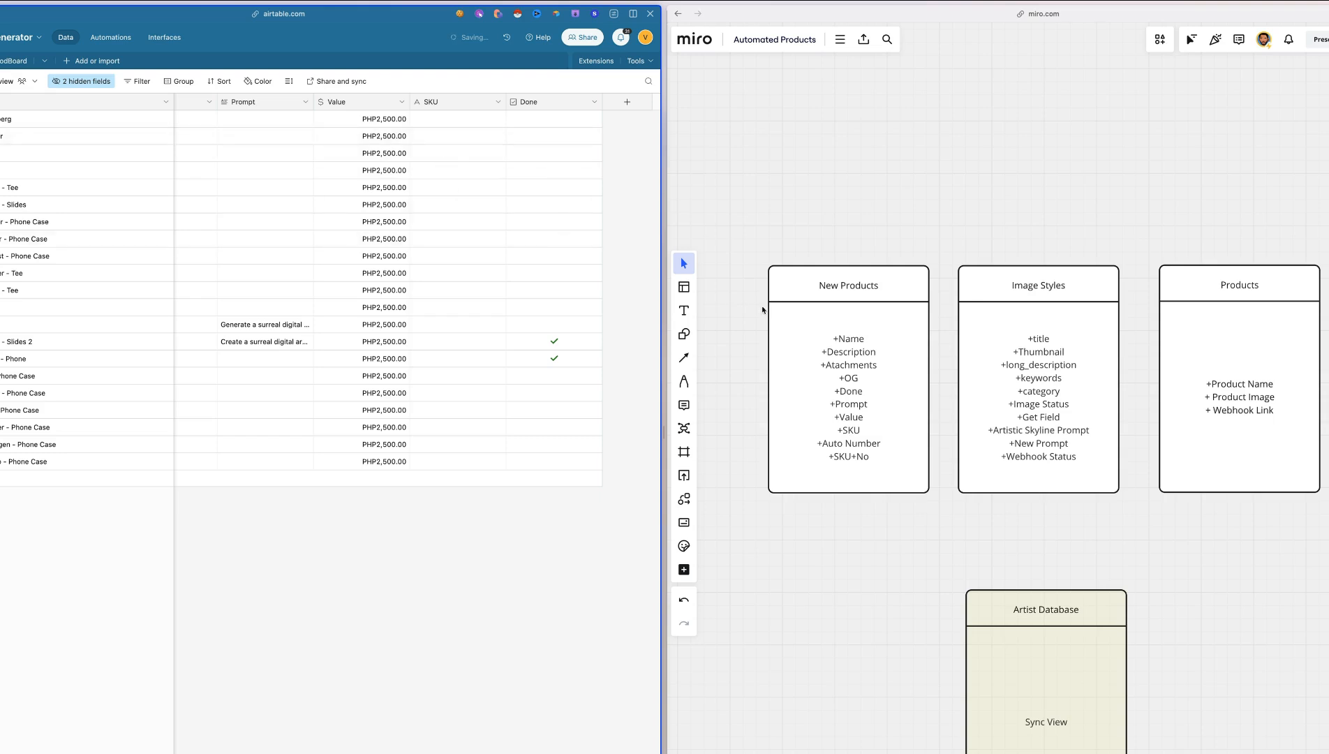
{"action": "scroll", "coordinate": [1285, 456], "scroll_direction": "left", "scroll_amount": 2}
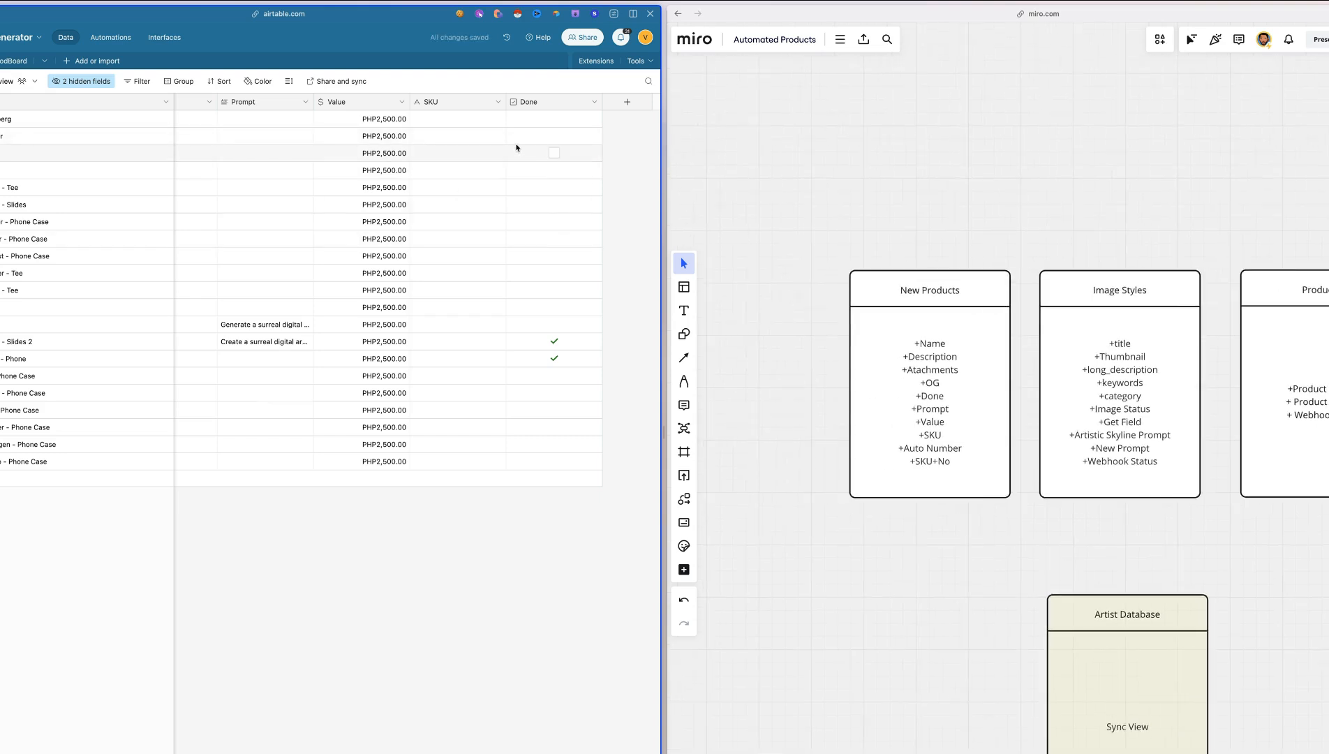
Add an auto-number field to the New Products table and place it between SKU and Done
{"action": "scroll", "coordinate": [1004, 349], "scroll_direction": "left", "scroll_amount": 5}
{"action": "scroll", "coordinate": [851, 370], "scroll_direction": "left", "scroll_amount": 3}
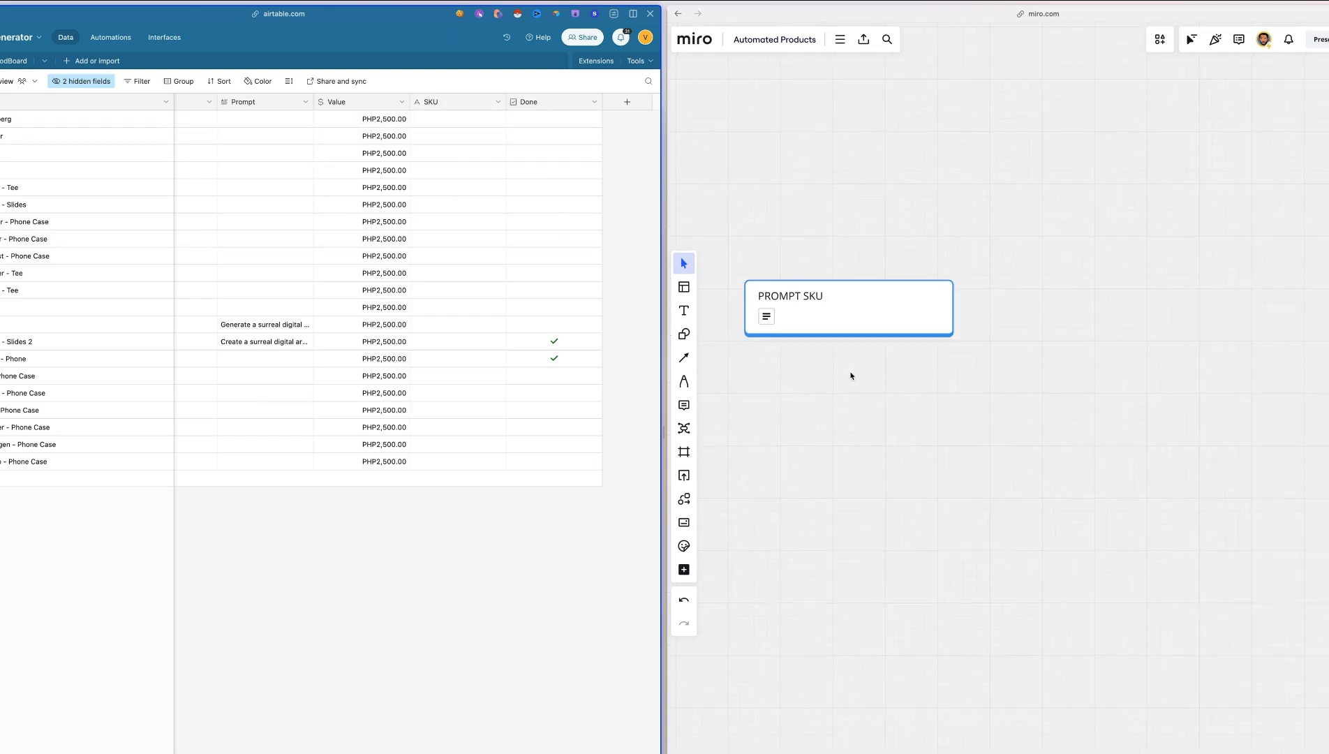
{"action": "scroll", "coordinate": [851, 370], "scroll_direction": "right", "scroll_amount": 4}
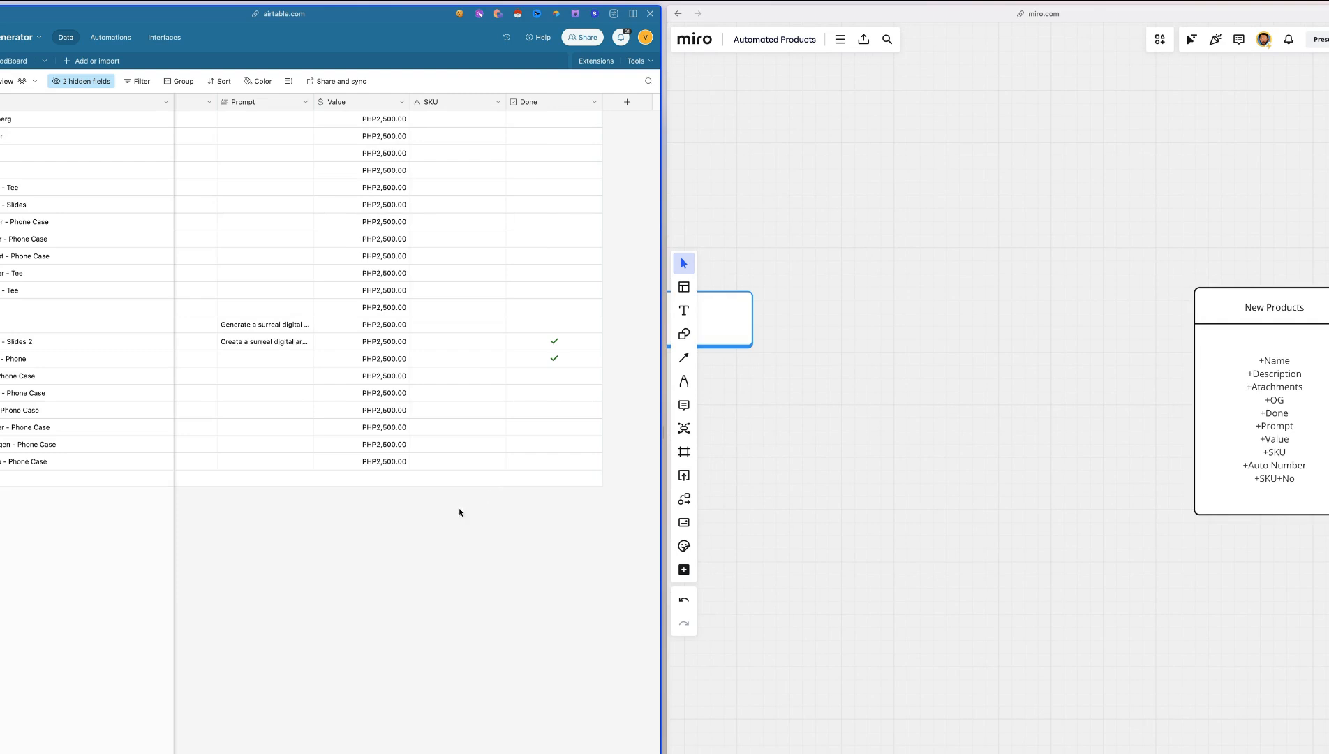
{"action": "scroll", "coordinate": [460, 510], "scroll_direction": "right", "scroll_amount": 1}
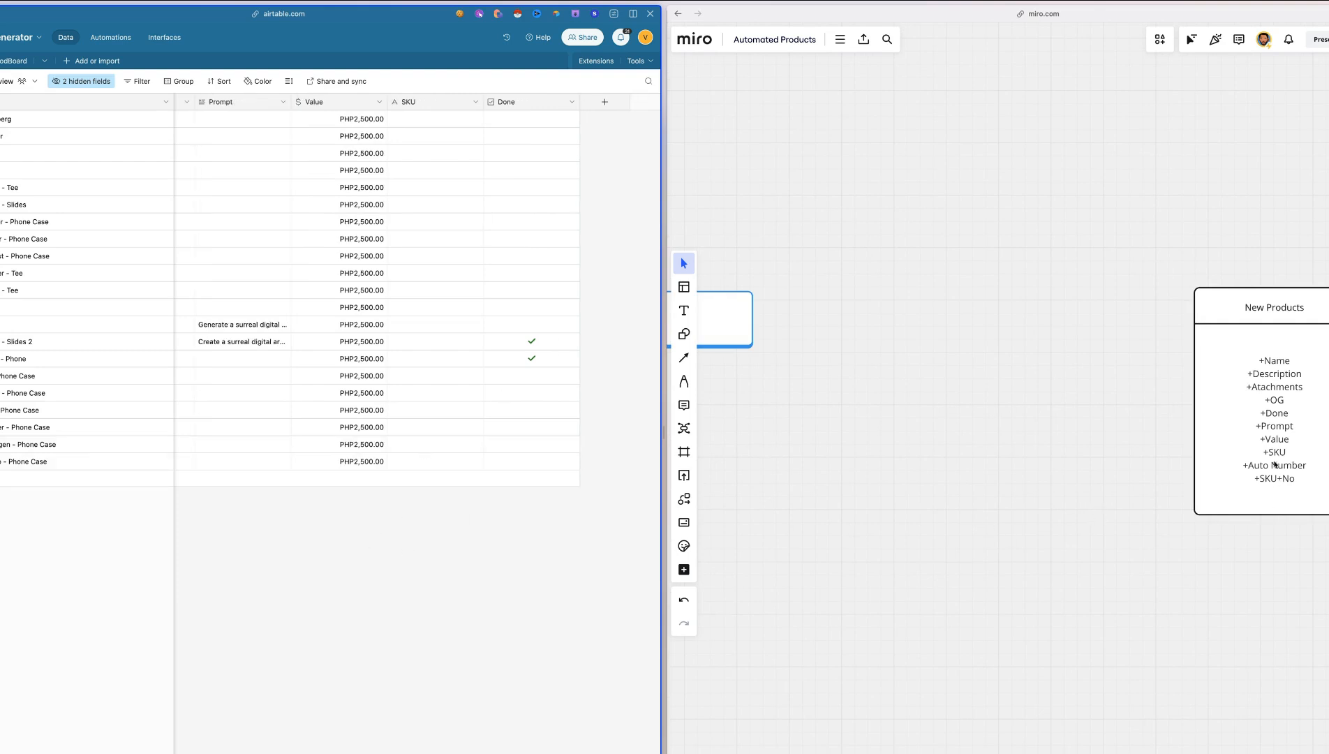
{"action": "left_click", "coordinate": [596, 106]}
{"action": "left_click", "coordinate": [447, 151]}
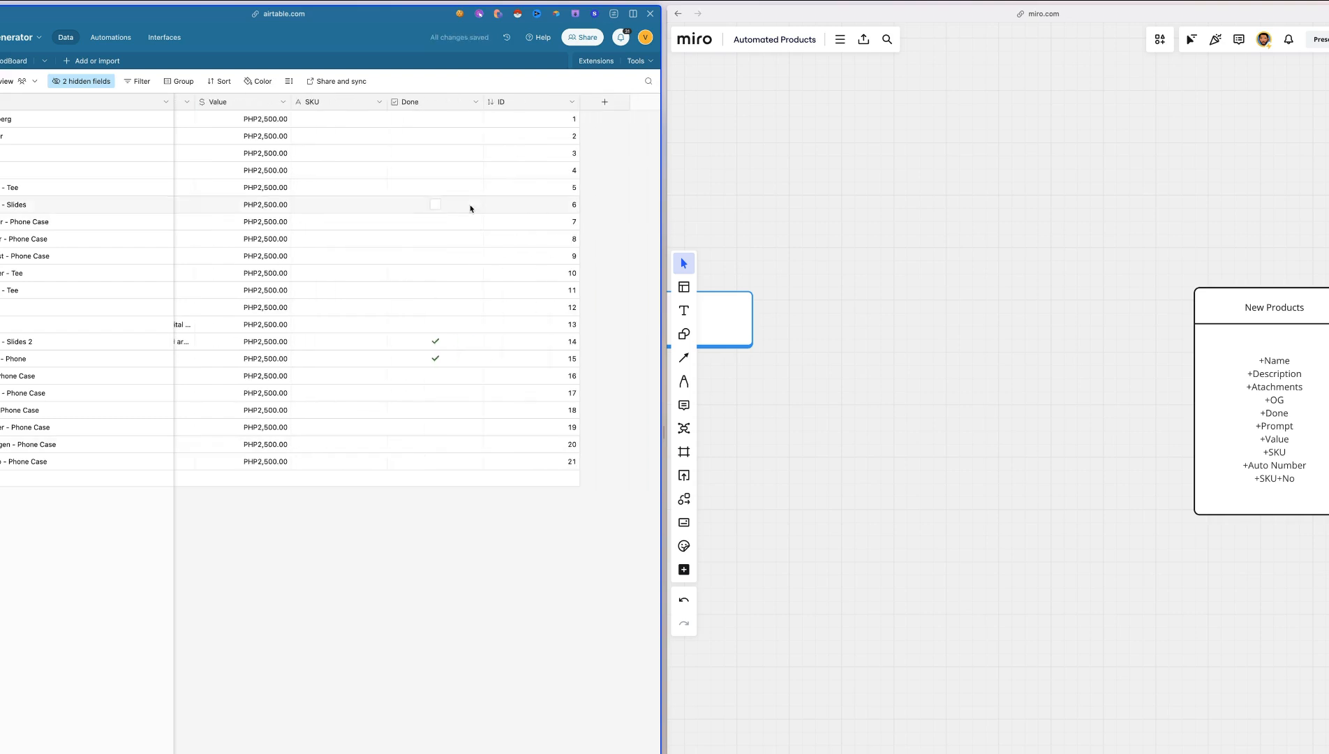
{"action": "left_click_drag", "start_coordinate": [552, 98], "coordinate": [381, 105]}
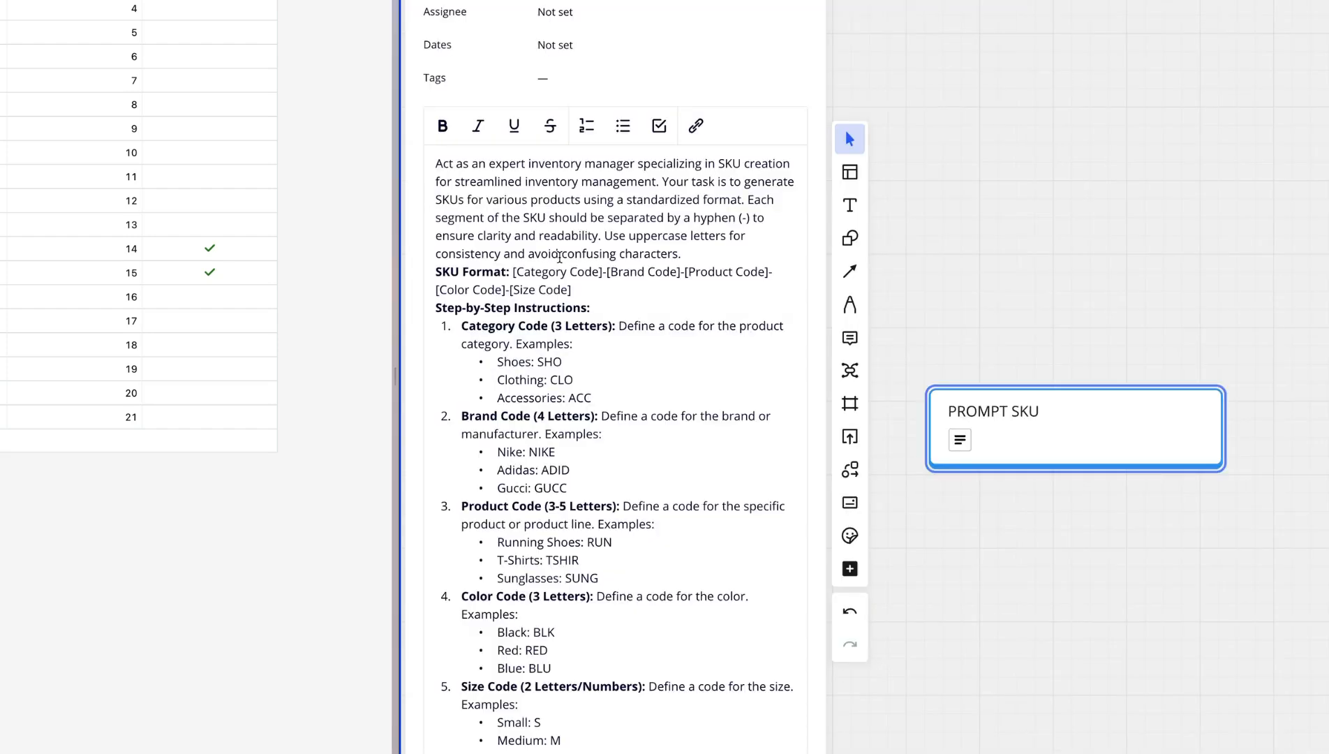
Read the SKU format and step-by-step instructions in the PROMPT SKU card on the Miro board, highlighting the shoes code SHO
{"action": "scroll", "coordinate": [560, 256], "scroll_direction": "down", "scroll_amount": 1}
{"action": "scroll", "coordinate": [559, 257], "scroll_direction": "down", "scroll_amount": 3}
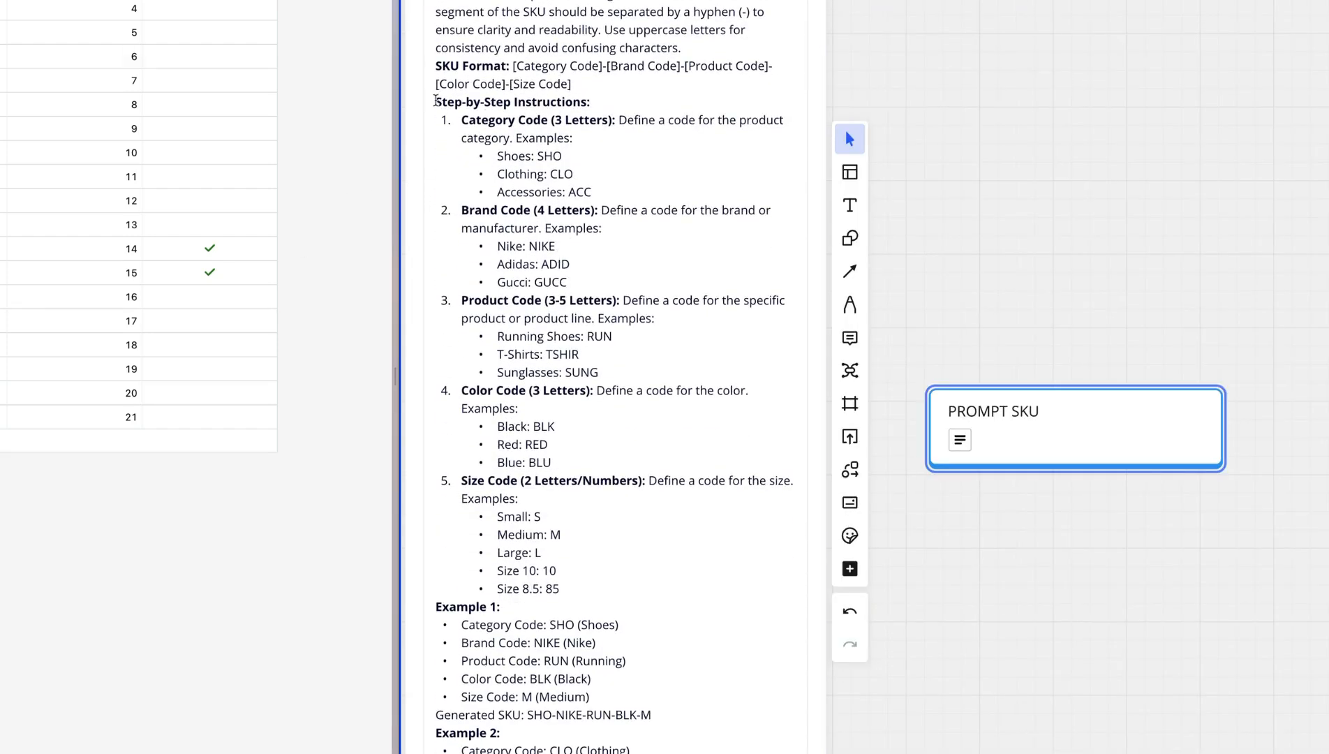
{"action": "left_click_drag", "start_coordinate": [435, 101], "coordinate": [609, 112]}
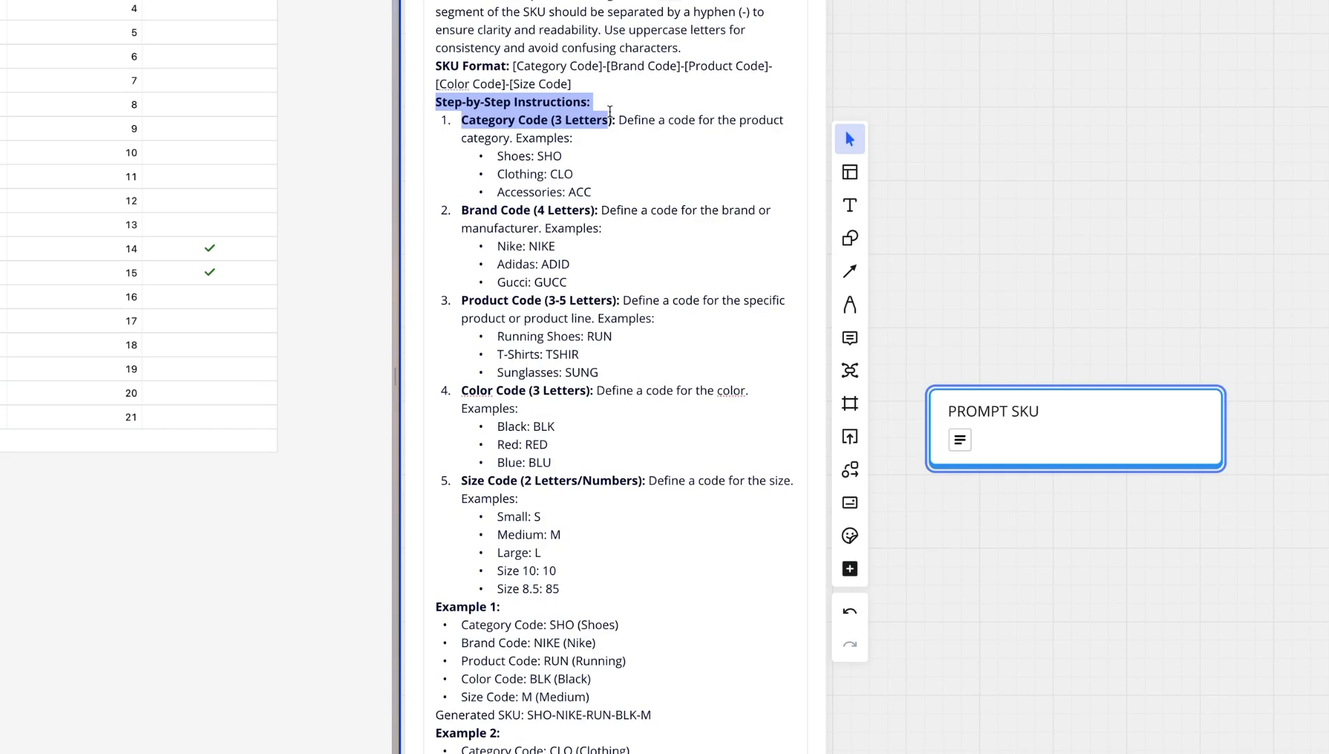
{"action": "left_click", "coordinate": [607, 186]}
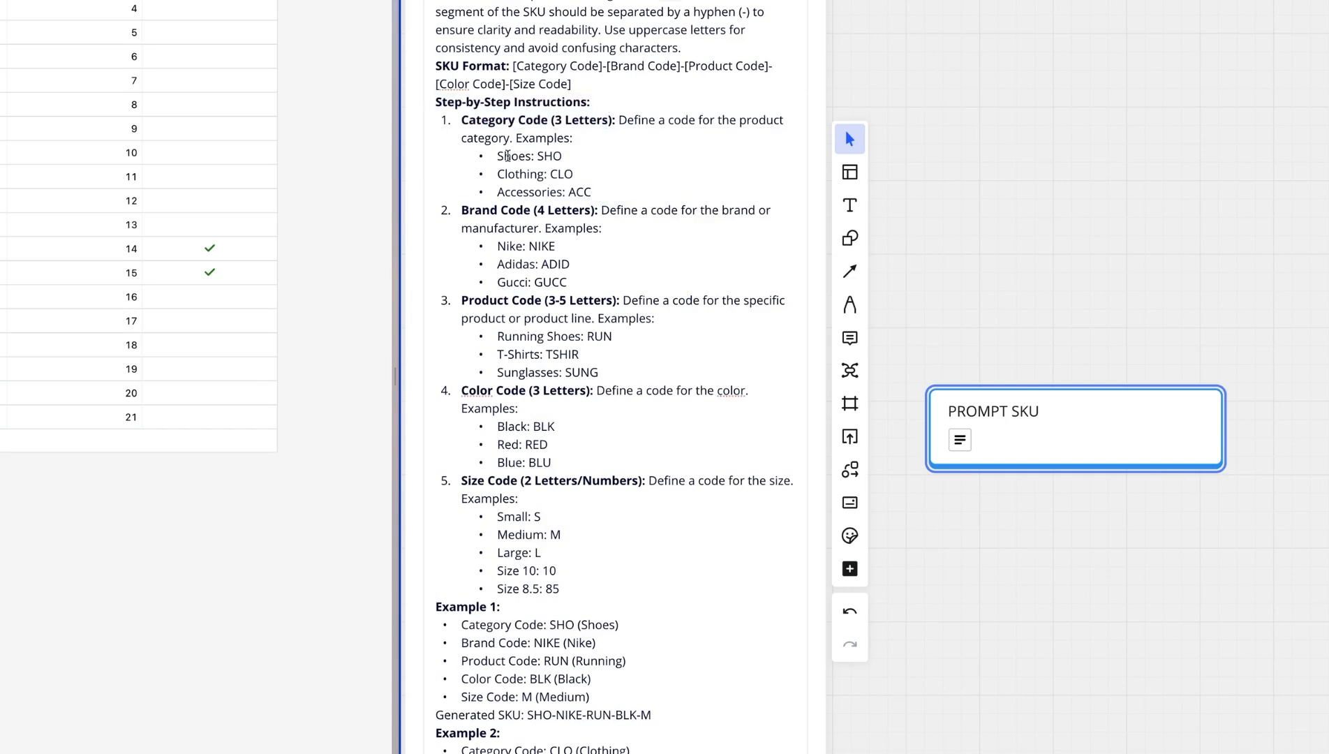
{"action": "double_click", "coordinate": [549, 155]}
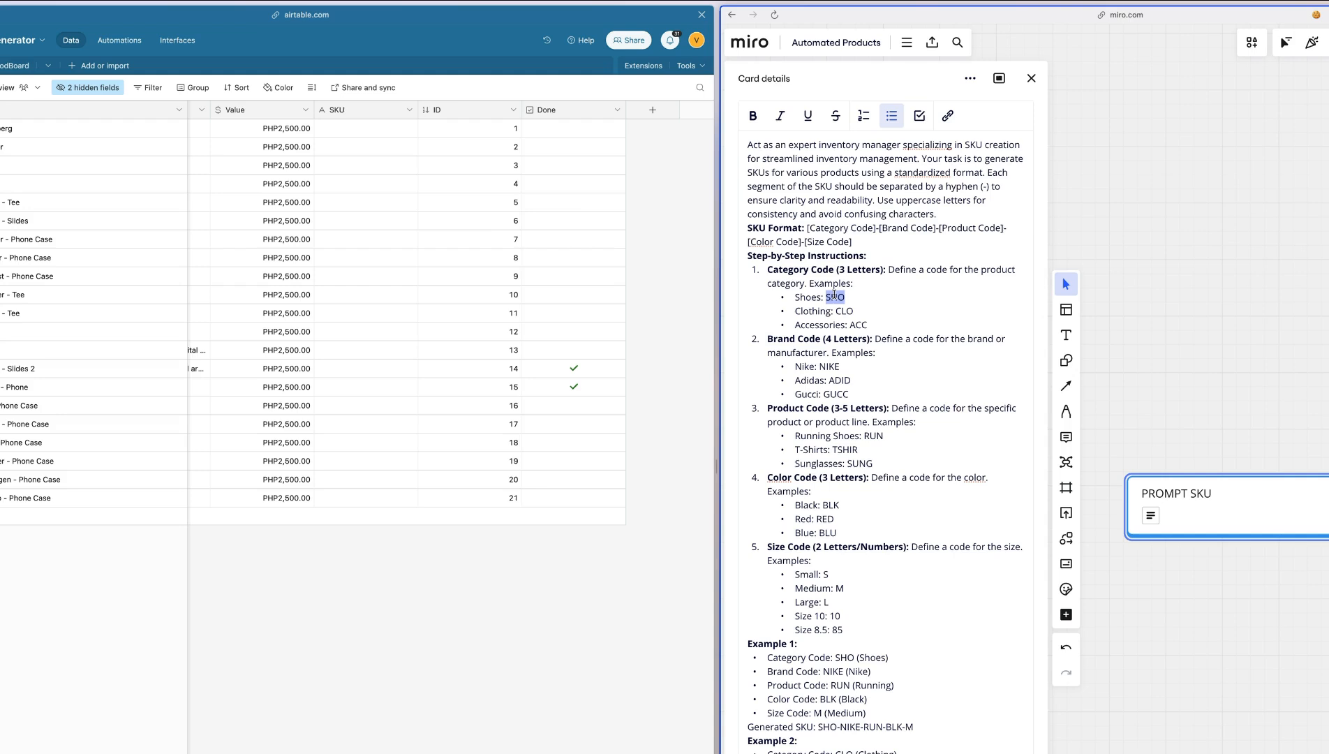
In the Airtable New Products table, expand the Description of the hoodie product in record 13 to read it
{"action": "scroll", "coordinate": [486, 232], "scroll_direction": "left", "scroll_amount": 3}
{"action": "scroll", "coordinate": [486, 232], "scroll_direction": "left", "scroll_amount": 2}
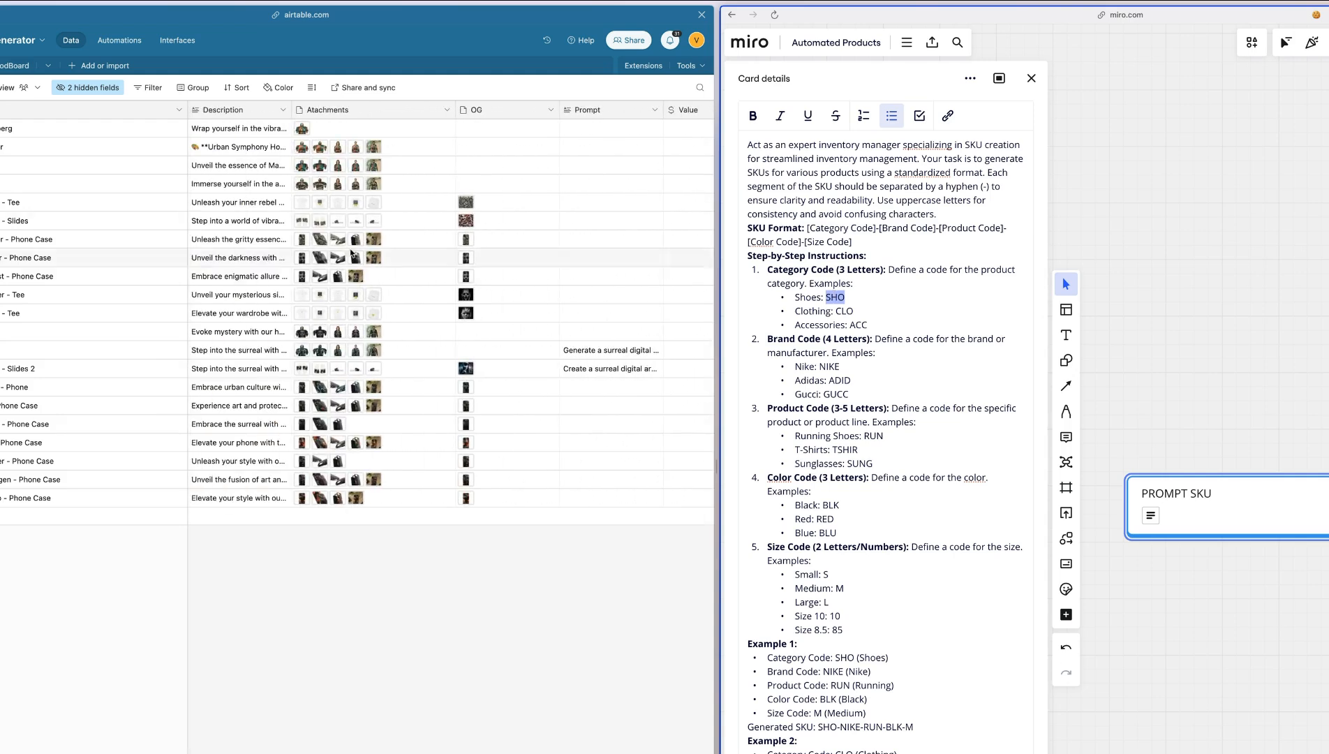
{"action": "left_click", "coordinate": [251, 351]}
{"action": "left_click", "coordinate": [285, 352]}
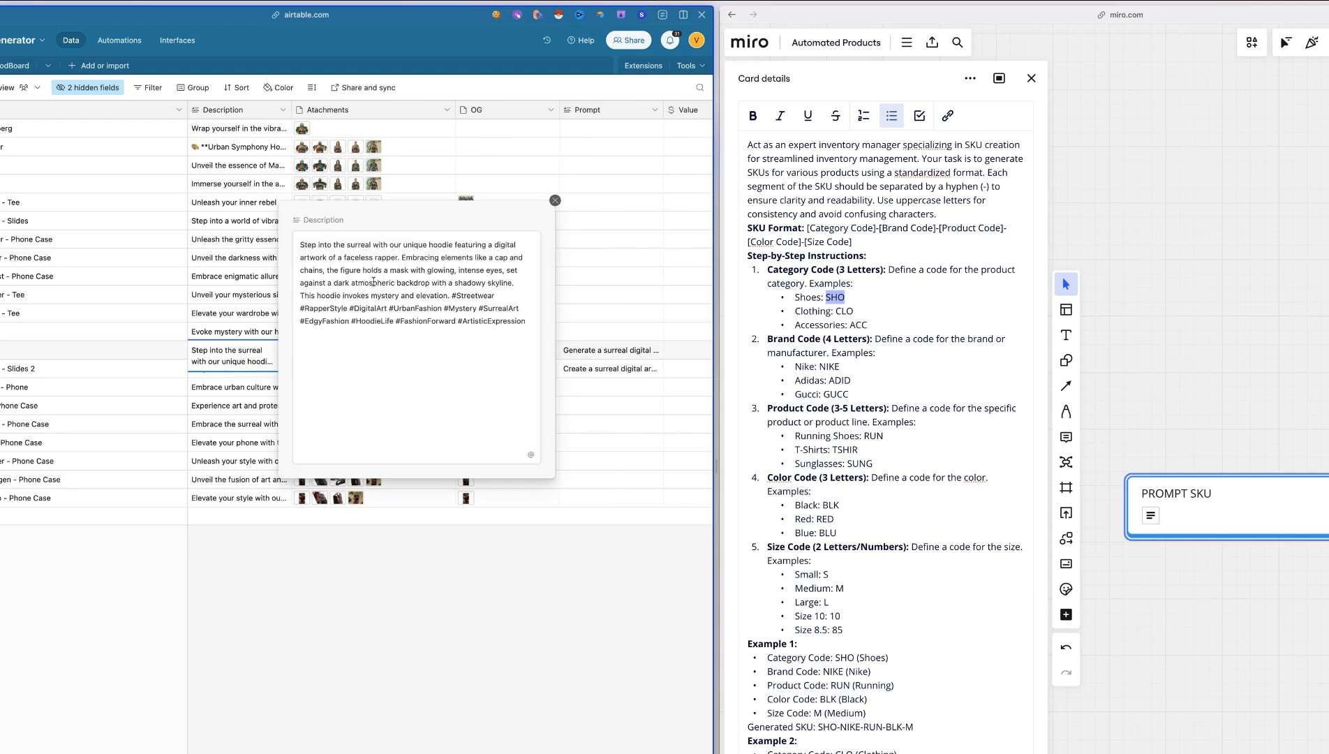
Read the code examples and Example 1's generated SKU in the PROMPT SKU card, highlighting its segments, and close the card
{"action": "key", "text": "Escape"}
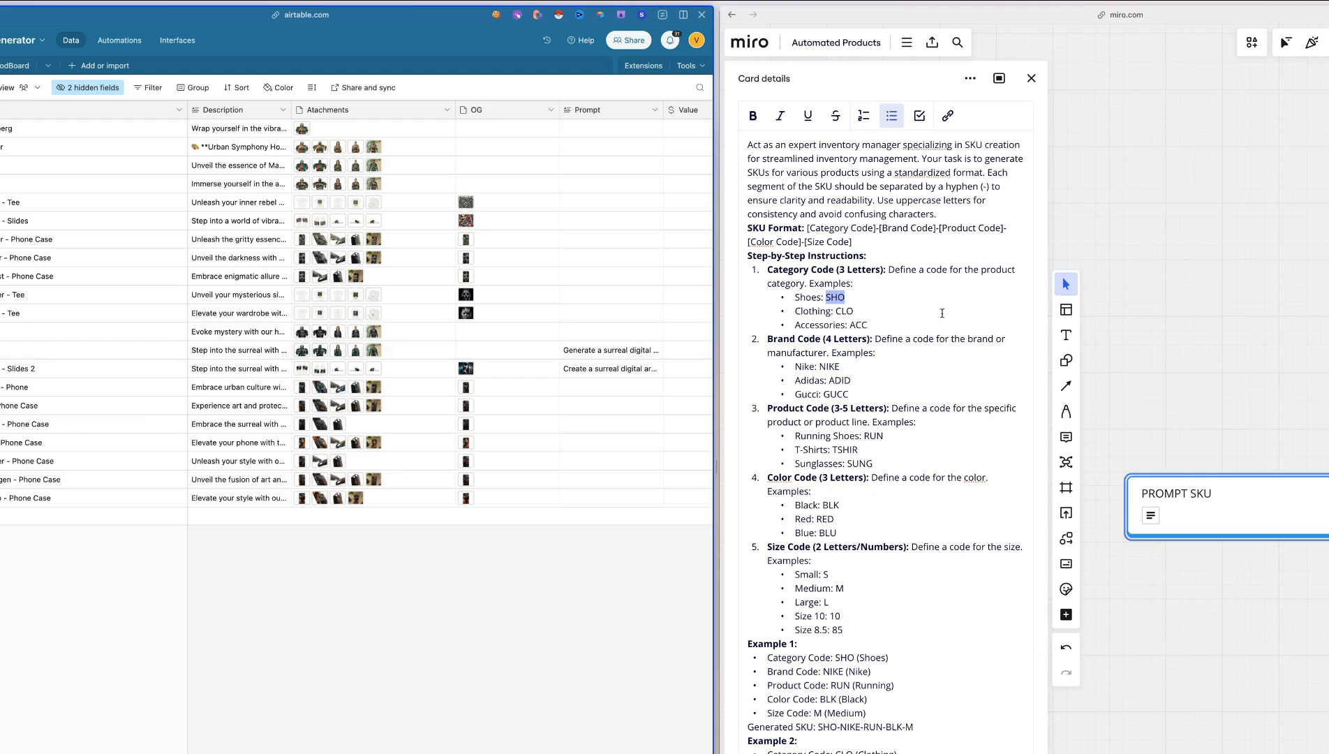
{"action": "left_click", "coordinate": [836, 295]}
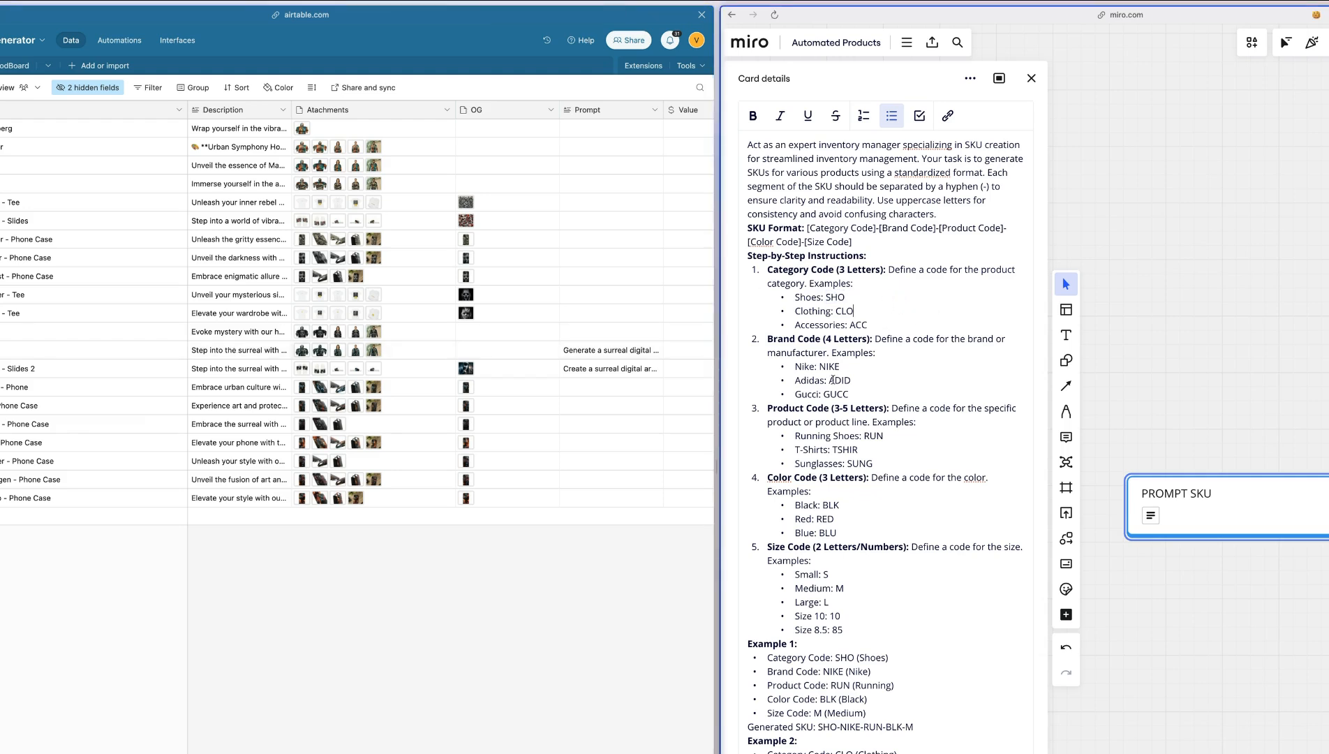
{"action": "scroll", "coordinate": [398, 396], "scroll_direction": "right", "scroll_amount": 5}
{"action": "scroll", "coordinate": [398, 399], "scroll_direction": "right", "scroll_amount": 2}
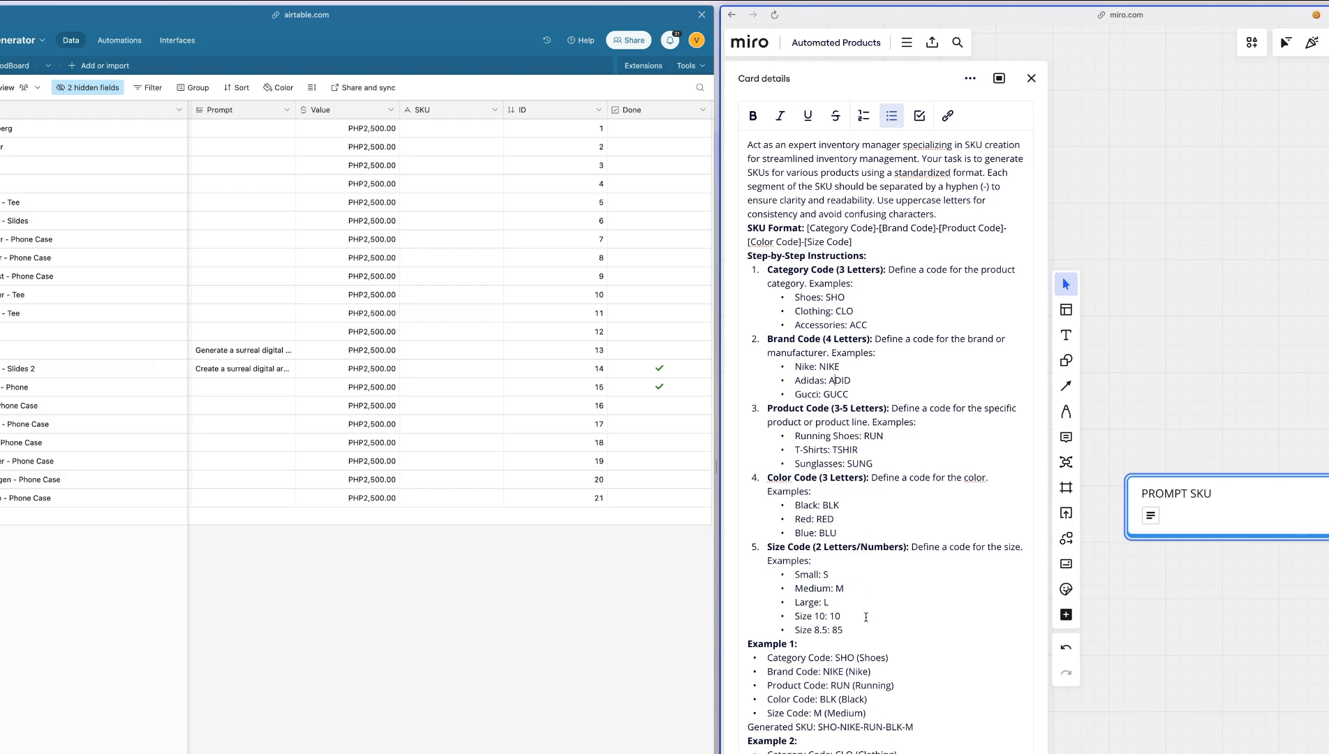
{"action": "scroll", "coordinate": [870, 457], "scroll_direction": "down", "scroll_amount": 2}
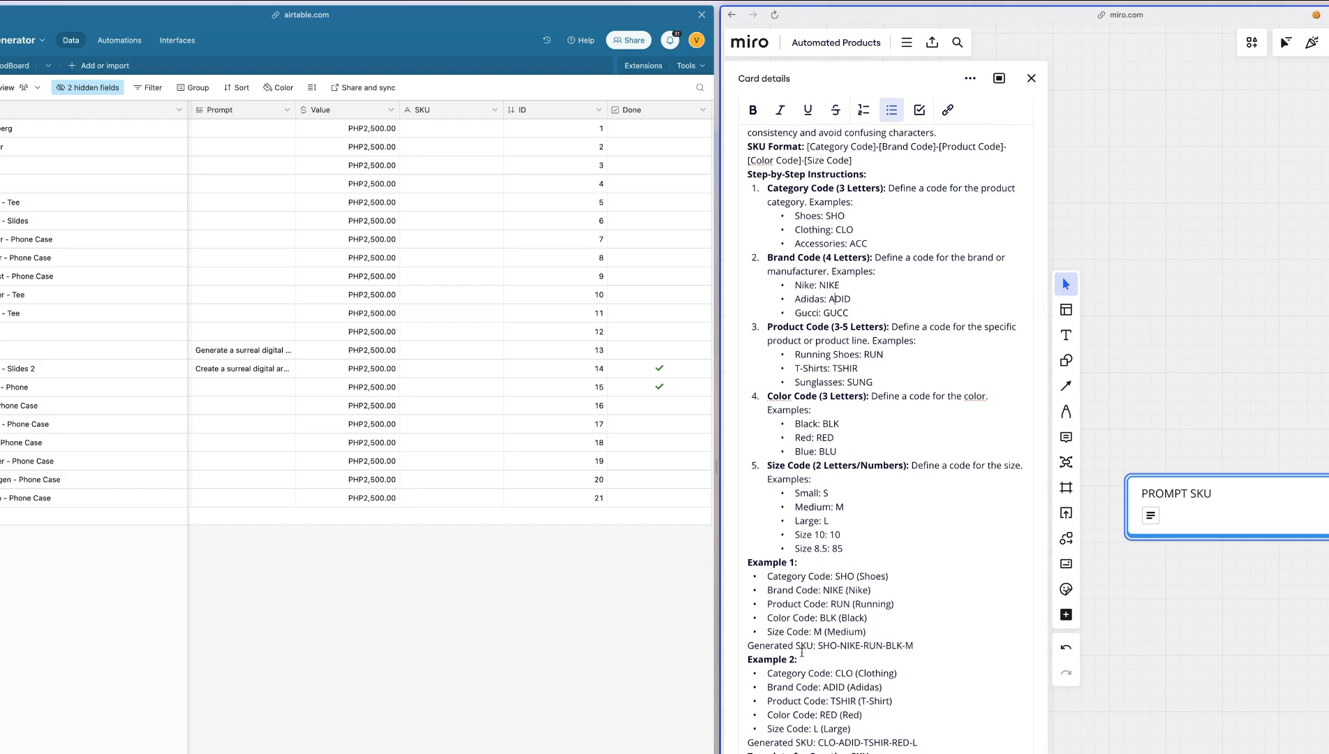
{"action": "left_click_drag", "start_coordinate": [818, 645], "coordinate": [913, 645]}
{"action": "double_click", "coordinate": [849, 645]}
{"action": "double_click", "coordinate": [909, 645]}
{"action": "scroll", "coordinate": [454, 208], "scroll_direction": "right", "scroll_amount": 3}
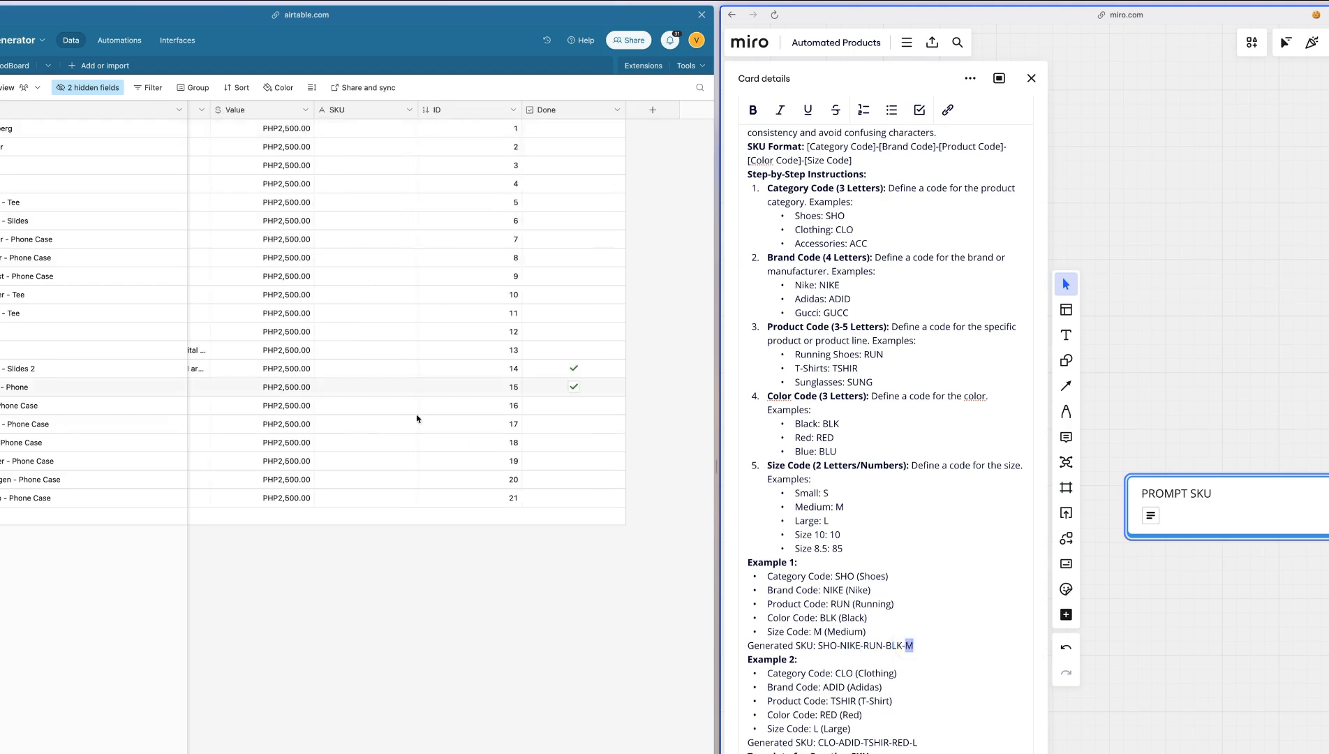
{"action": "left_click", "coordinate": [1031, 78]}
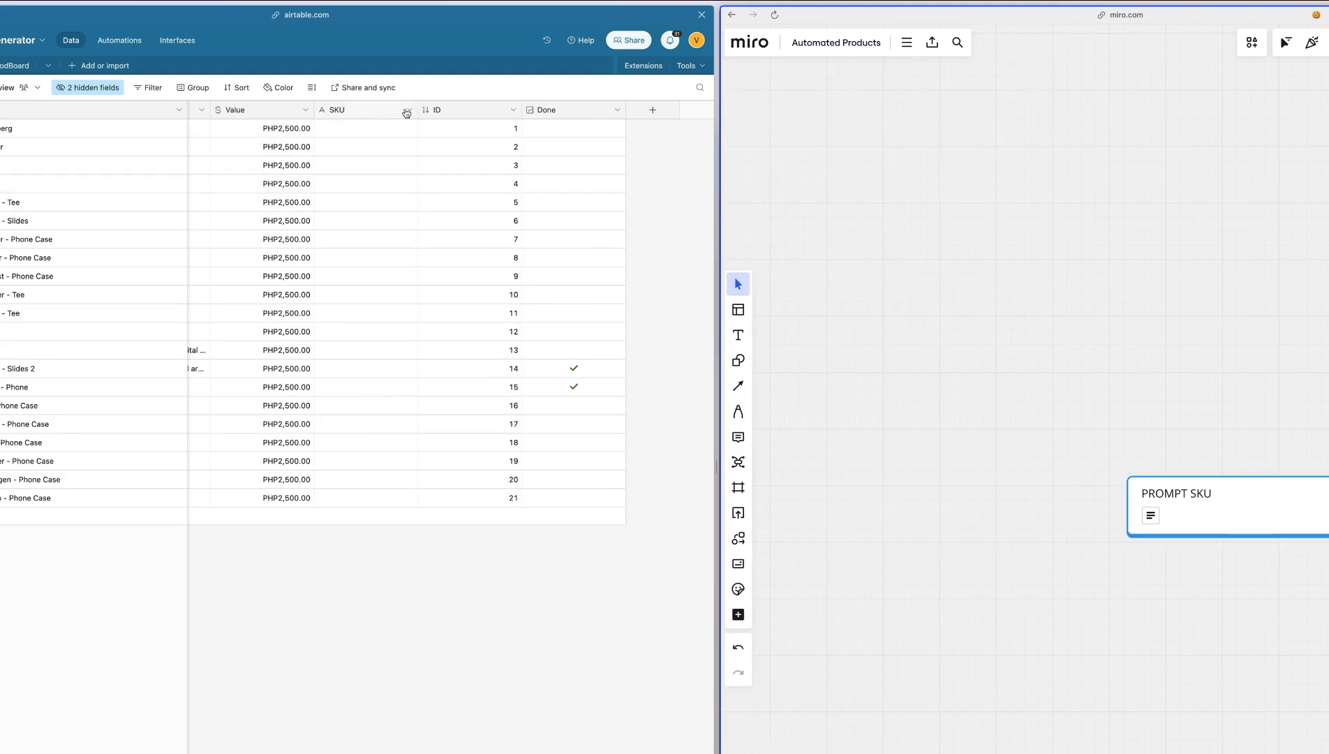
Start a new formula field in the New Products table and describe the formula to generate as "id and sku"
{"action": "left_click", "coordinate": [653, 110]}
{"action": "type", "text": "fo"}
{"action": "left_click", "coordinate": [496, 199]}
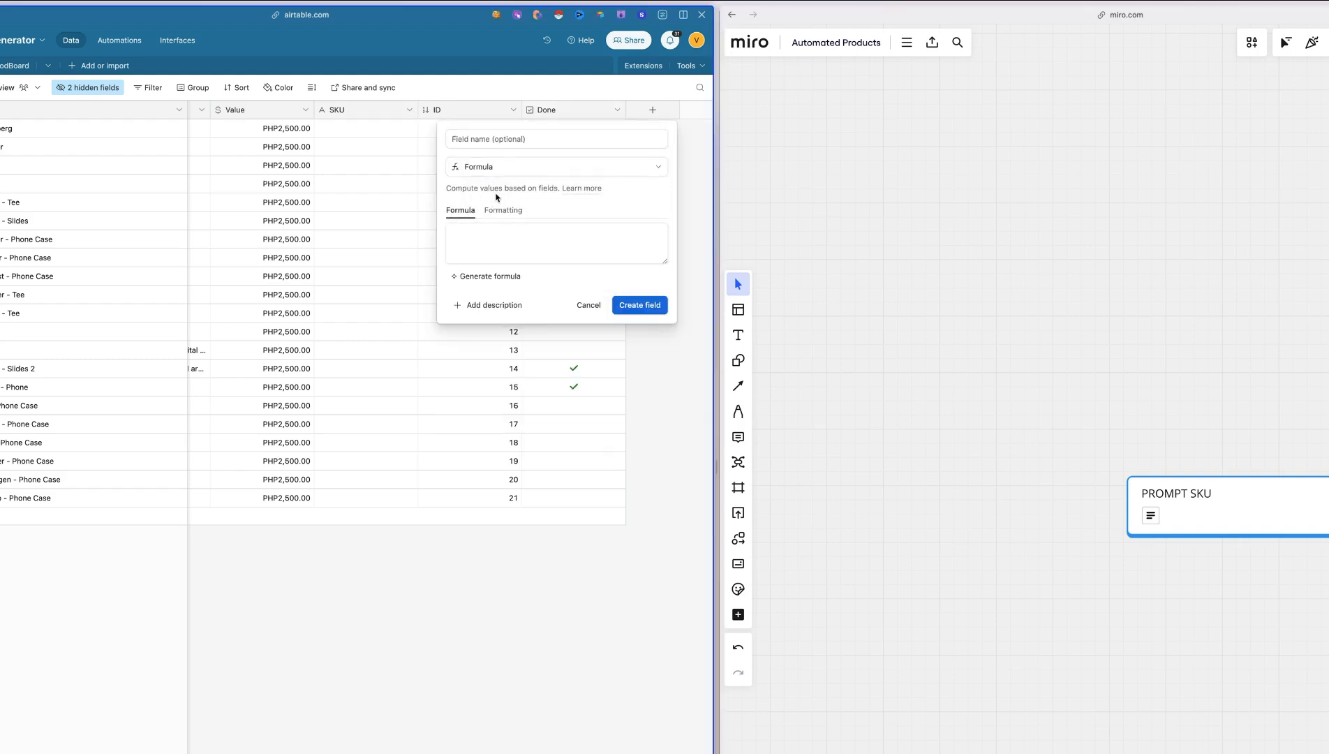
{"action": "left_click", "coordinate": [461, 277]}
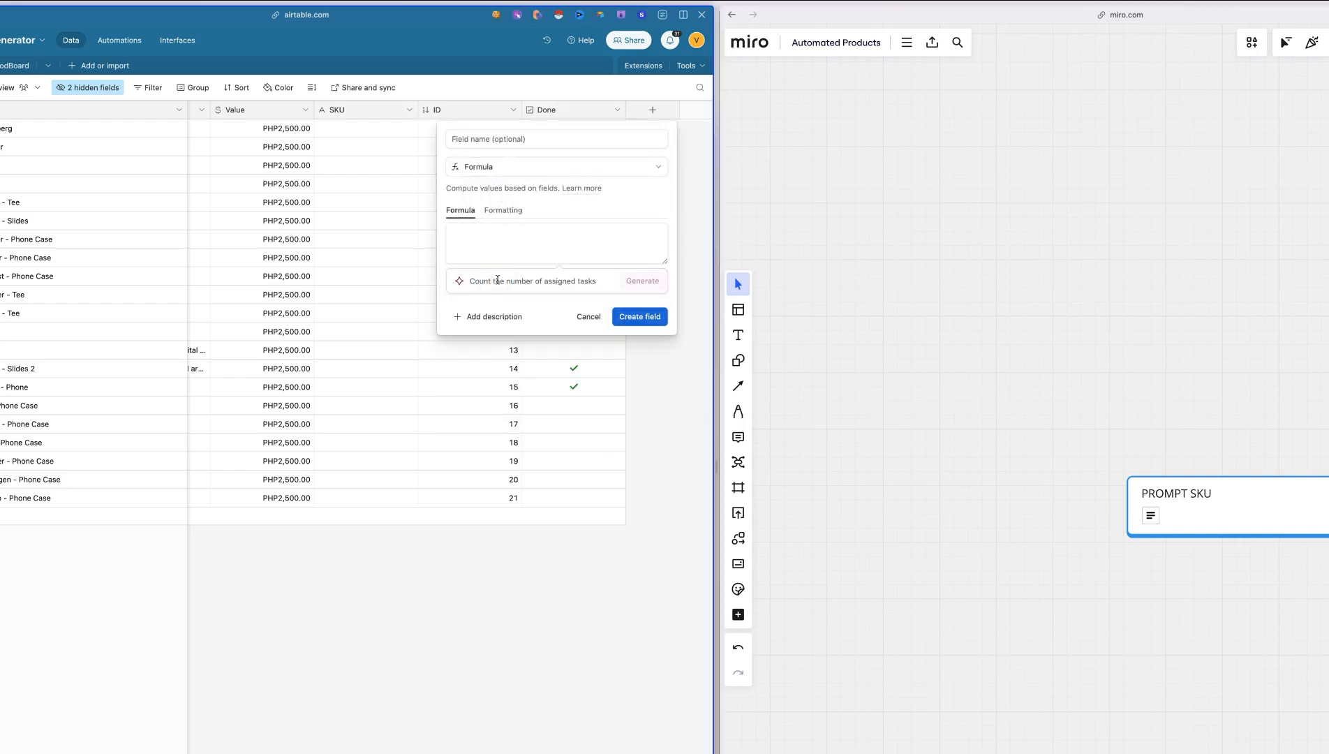
{"action": "type", "text": "id and sku"}
Revise the formula prompt, generate the formula joining SKU and ID, and create the field as SKU & ID
{"action": "left_click", "coordinate": [459, 280]}
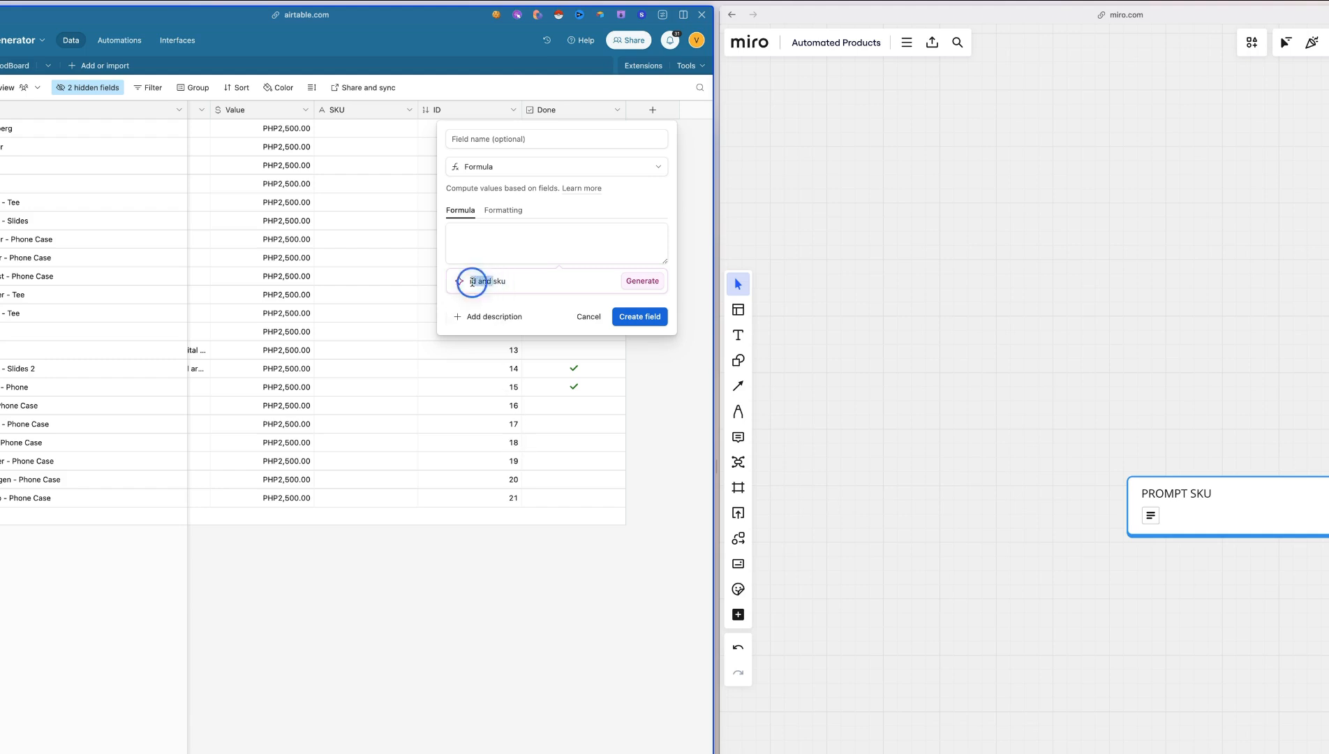
{"action": "left_click", "coordinate": [488, 277]}
{"action": "left_click", "coordinate": [440, 279]}
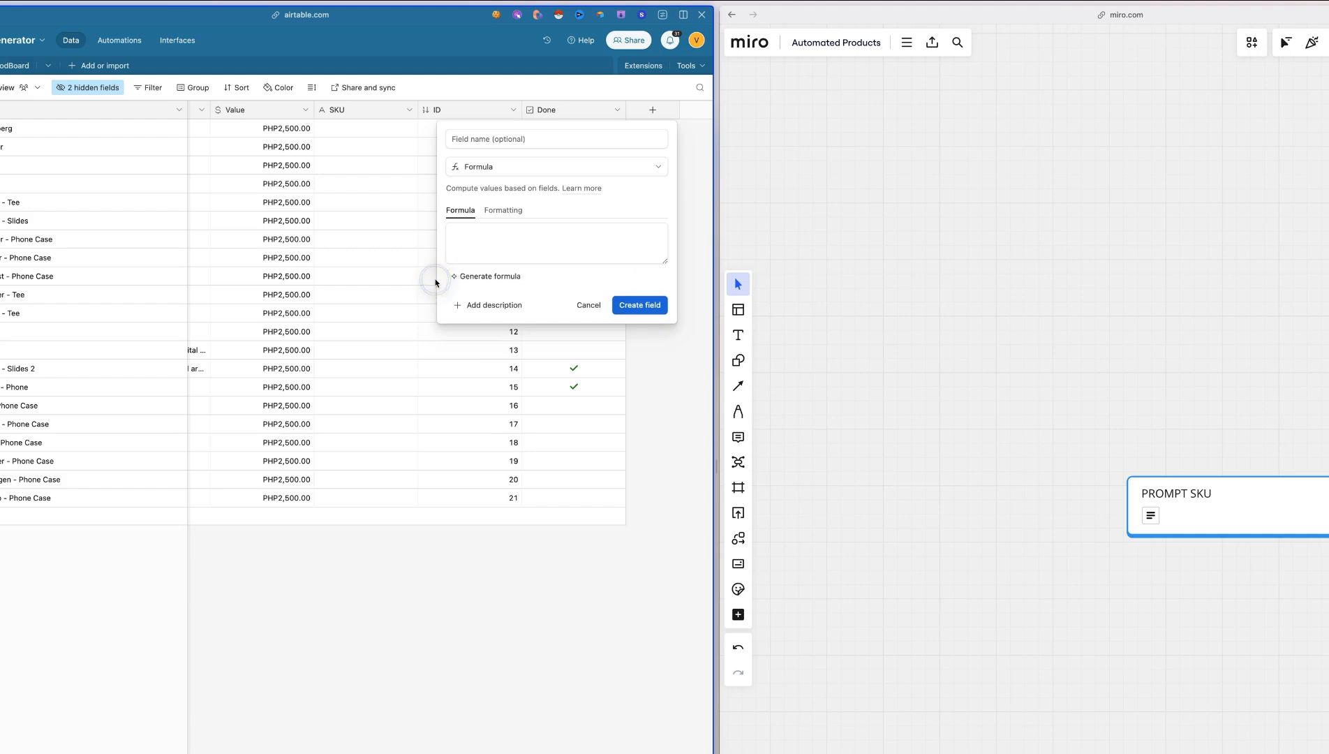
{"action": "left_click", "coordinate": [523, 275]}
{"action": "double_click", "coordinate": [484, 281]}
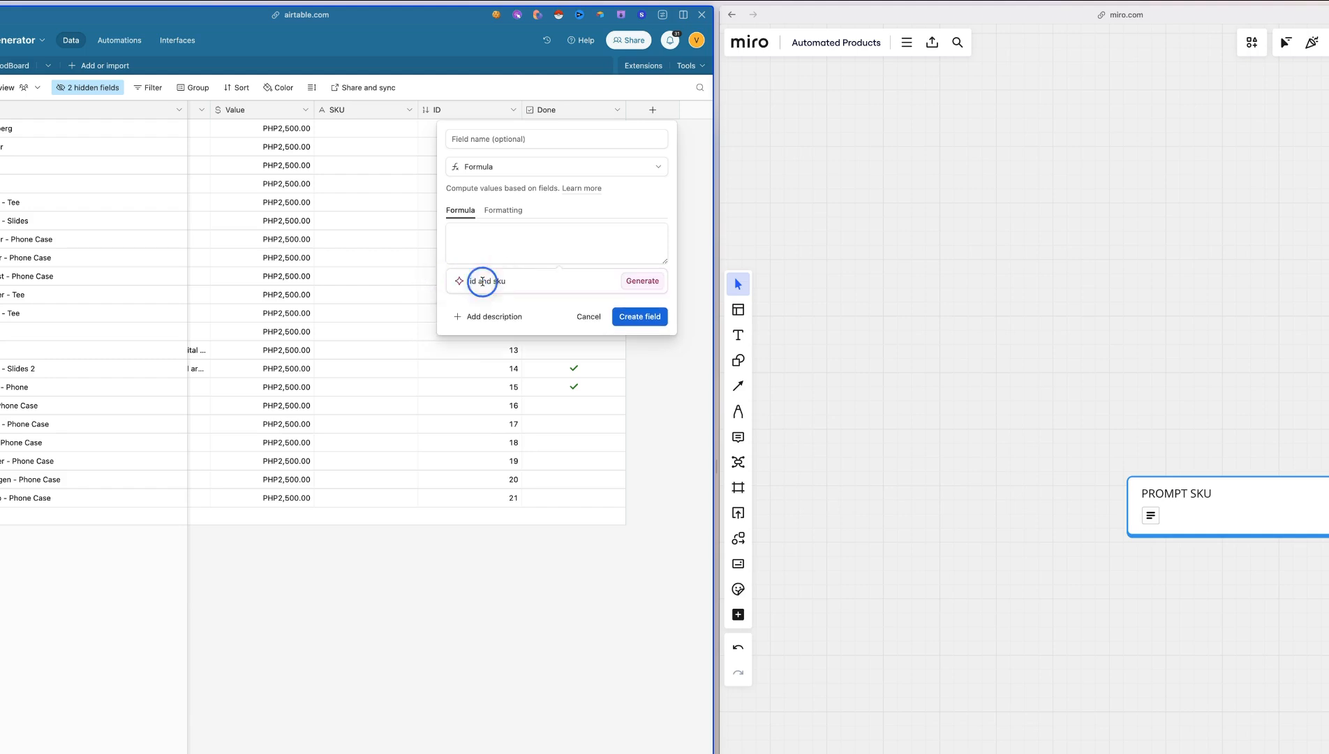
{"action": "key", "text": "BackSpace"}
{"action": "key", "text": "BackSpace"}
{"action": "key", "text": "BackSpace"}
{"action": "key", "text": "BackSpace"}
{"action": "left_click", "coordinate": [496, 283]}
{"action": "left_click", "coordinate": [642, 281]}
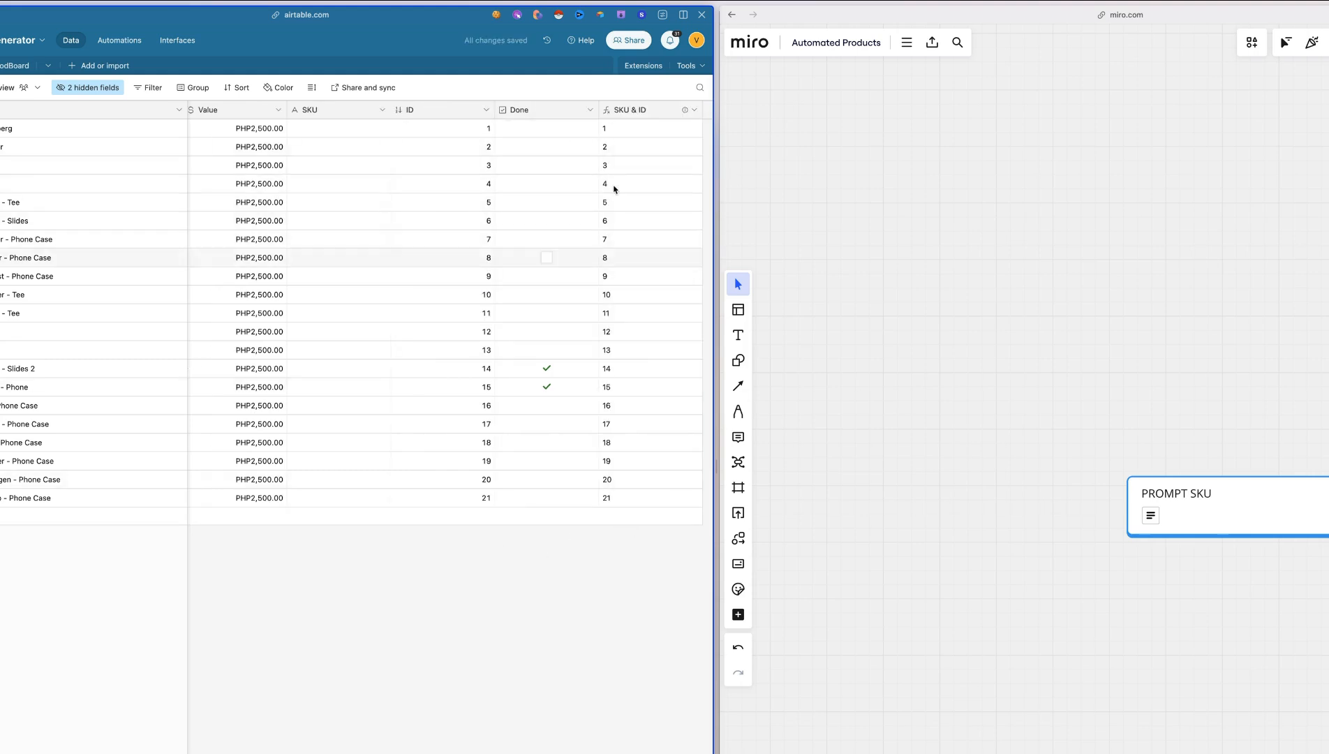
Copy Example 2's SKU, CLO-ADID-TSHIR-RED-L, from the PROMPT SKU card in Miro into the SKU cell of record 21 in Airtable
{"action": "left_click", "coordinate": [360, 498]}
{"action": "left_click", "coordinate": [951, 423]}
{"action": "left_click", "coordinate": [1309, 514]}
{"action": "scroll", "coordinate": [953, 631], "scroll_direction": "down", "scroll_amount": 3}
{"action": "left_click_drag", "start_coordinate": [819, 742], "coordinate": [918, 742]}
{"action": "key", "text": "ctrl+c"}
{"action": "left_click", "coordinate": [333, 492]}
{"action": "key", "text": "ctrl+v"}
{"action": "scroll", "coordinate": [625, 477], "scroll_direction": "right", "scroll_amount": 1}
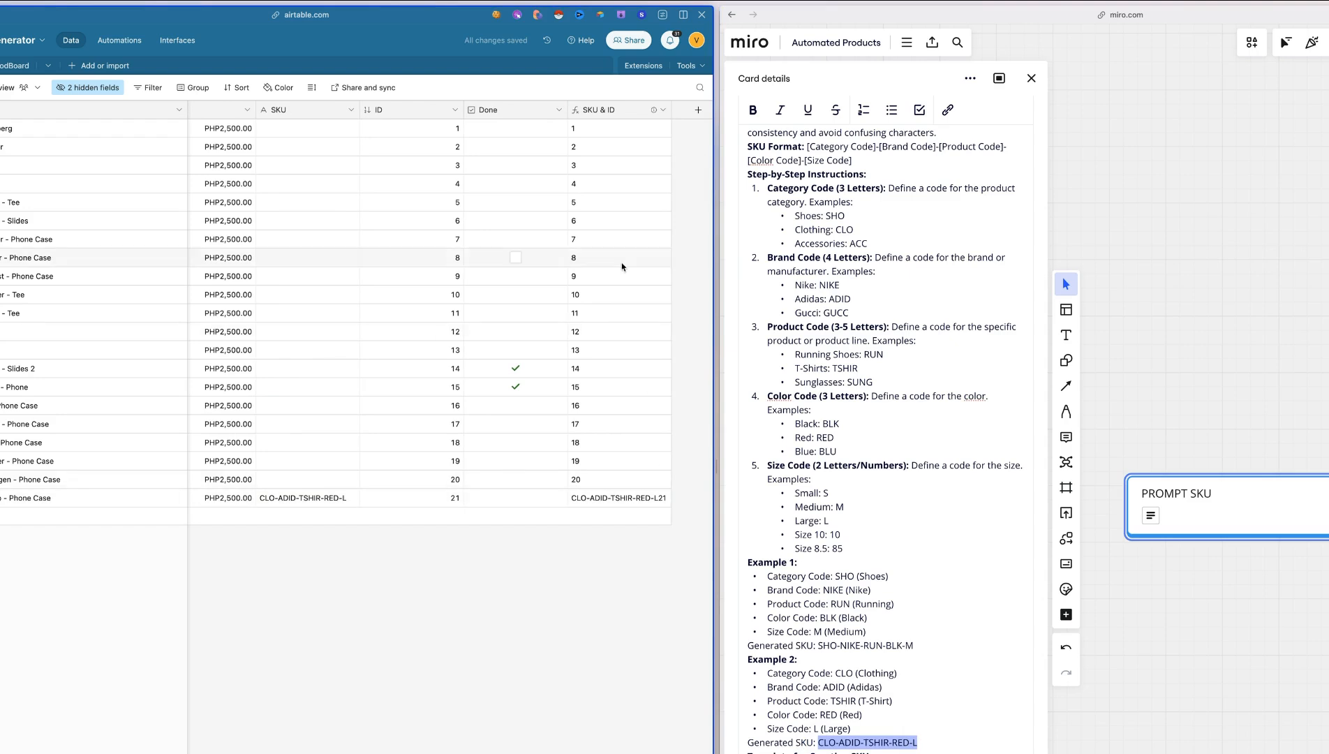
Edit the SKU & ID formula to put a hyphen between SKU and ID, and close the PROMPT SKU card in Miro
{"action": "double_click", "coordinate": [608, 109]}
{"action": "left_click", "coordinate": [242, 235]}
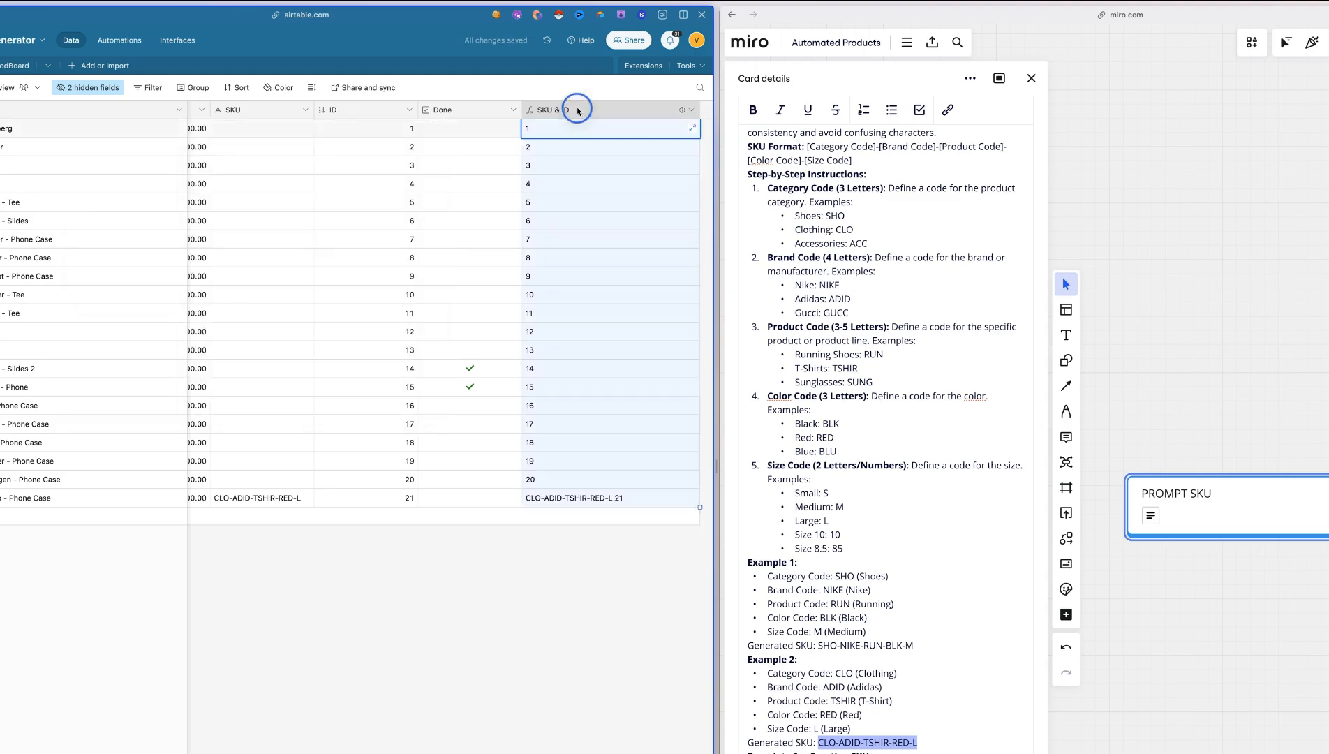
{"action": "double_click", "coordinate": [577, 110]}
{"action": "left_click", "coordinate": [244, 236]}
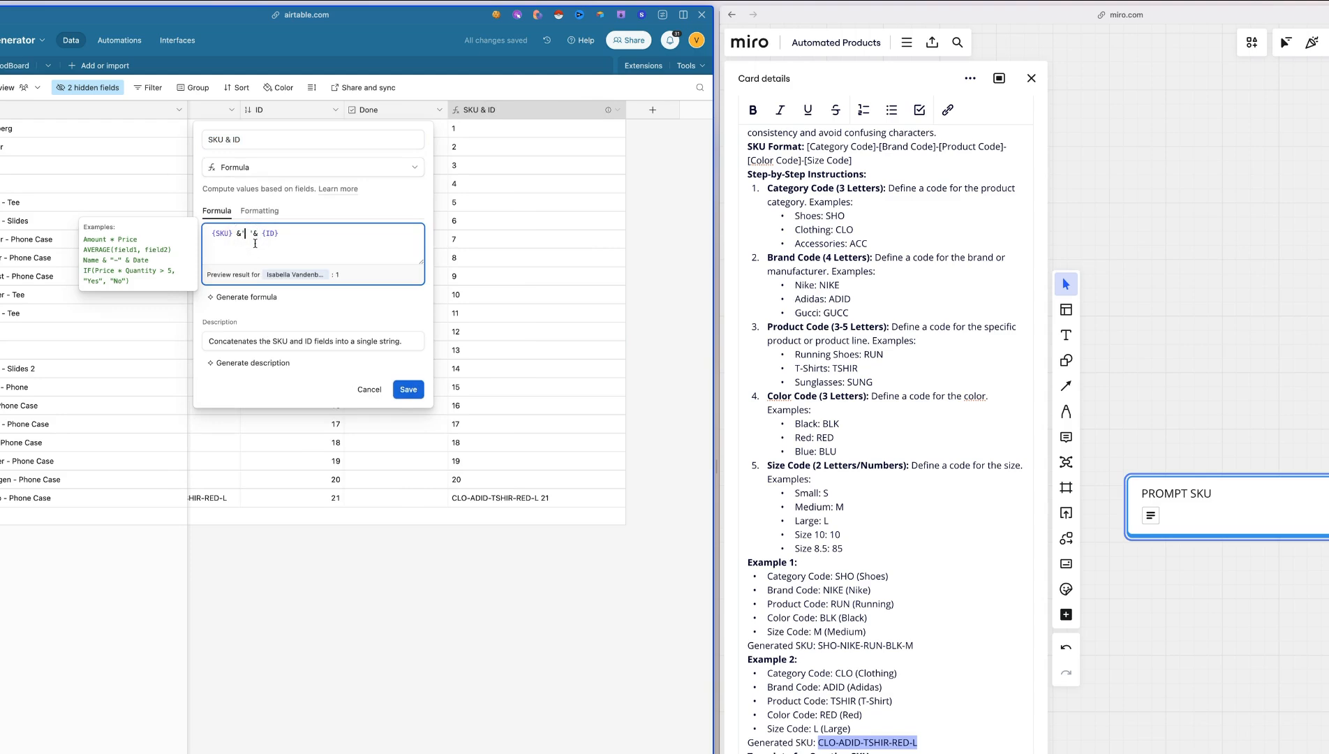
{"action": "type", "text": "-"}
{"action": "left_click", "coordinate": [406, 391]}
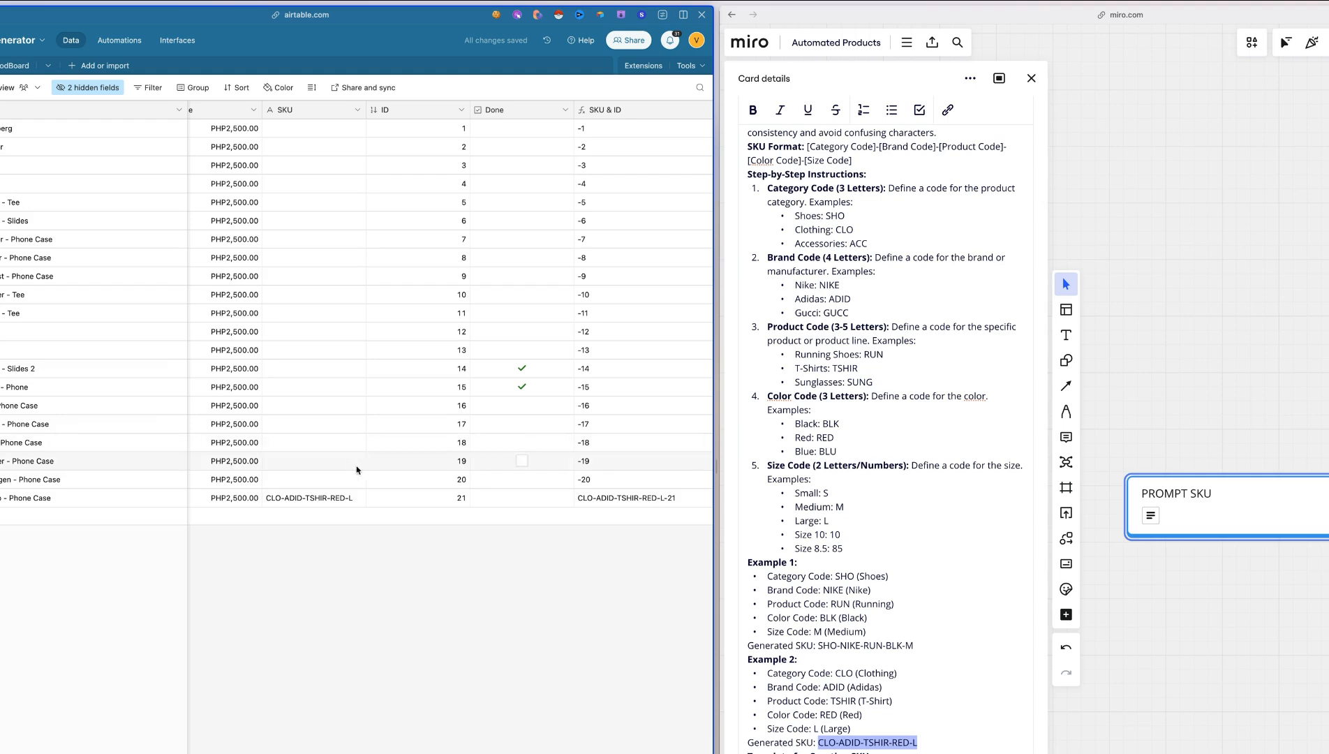
{"action": "left_click", "coordinate": [1031, 79]}
Rename the Image Styles table on the Miro board to MoodBoard, matching the Airtable table's name
{"action": "scroll", "coordinate": [1147, 585], "scroll_direction": "right", "scroll_amount": 10}
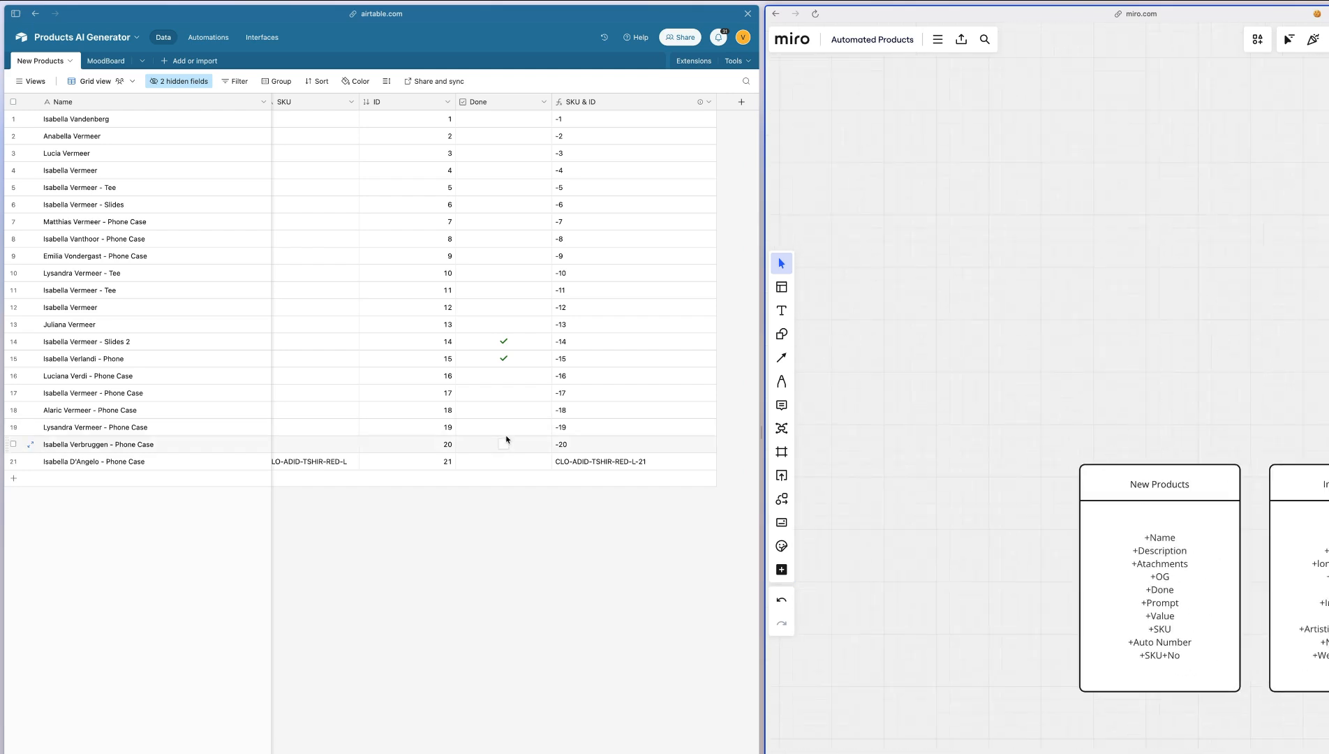
{"action": "scroll", "coordinate": [1178, 450], "scroll_direction": "right", "scroll_amount": 5}
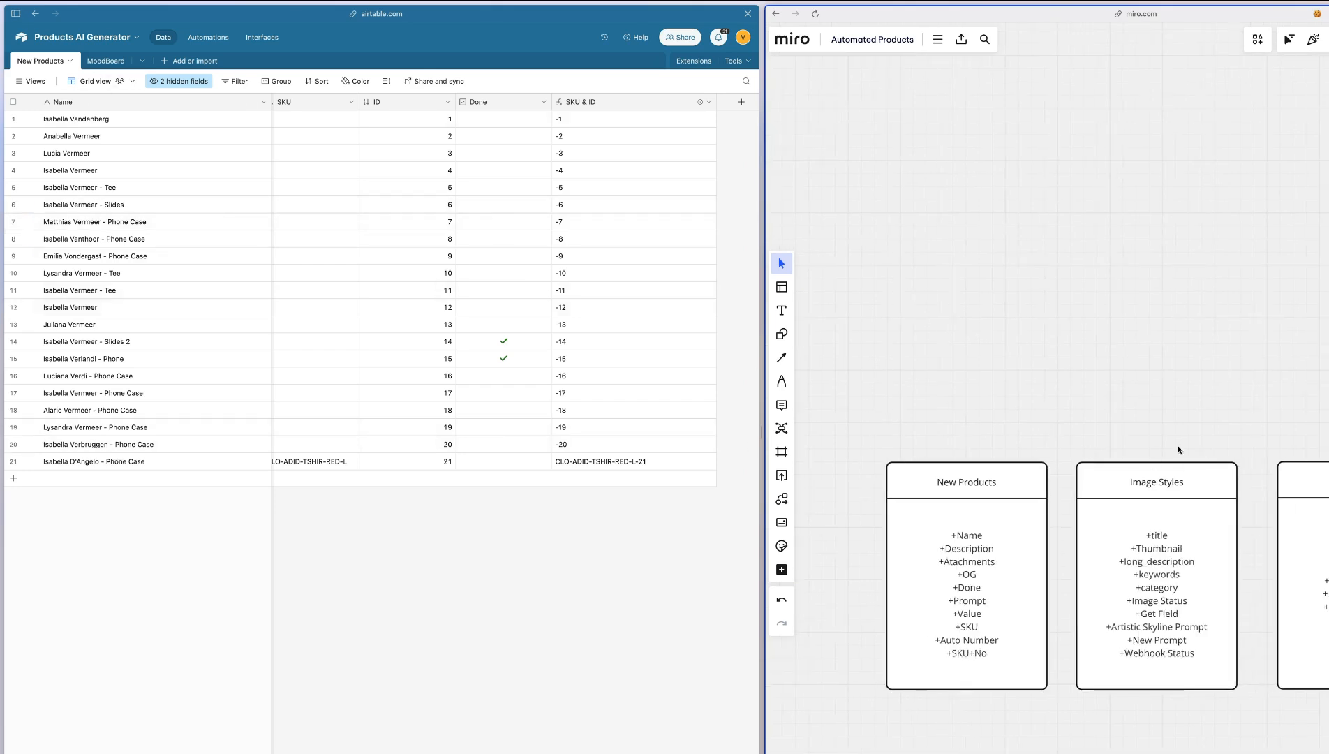
{"action": "double_click", "coordinate": [95, 62]}
{"action": "key", "text": "super+c"}
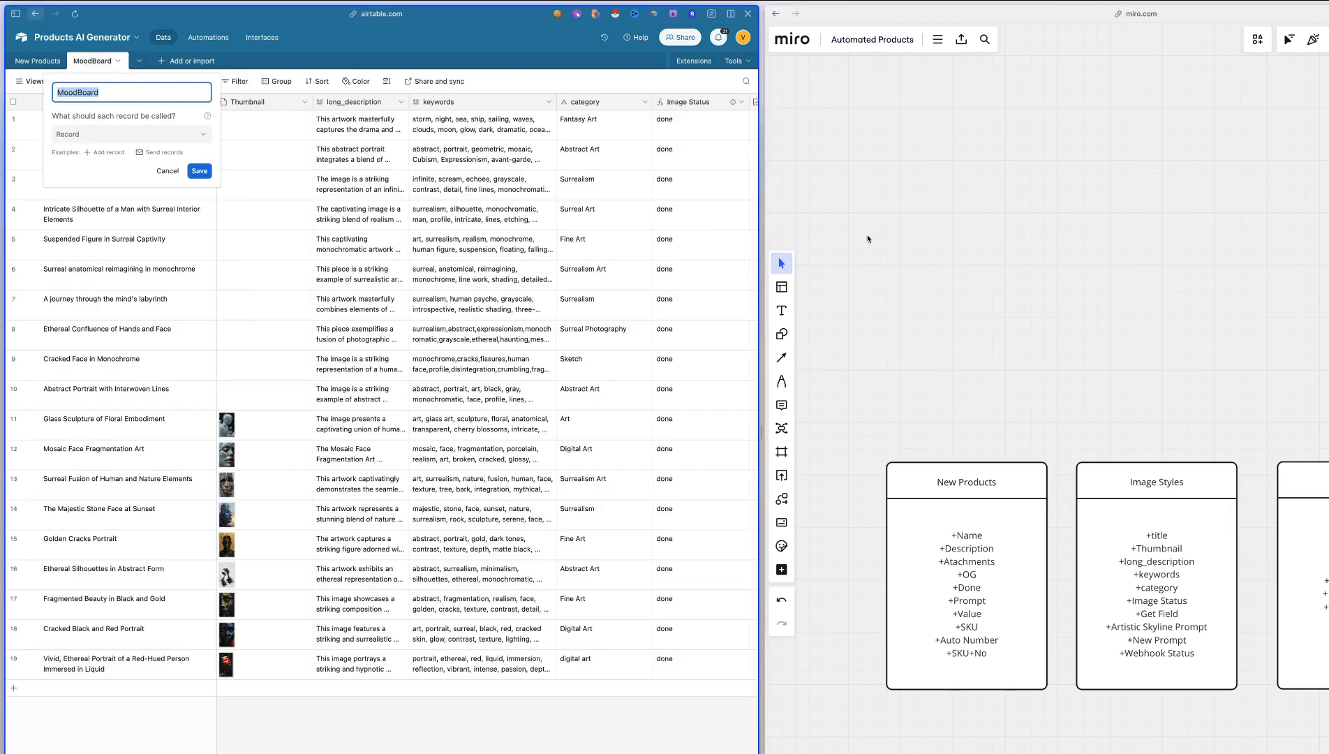
{"action": "left_click", "coordinate": [1138, 492]}
{"action": "triple_click", "coordinate": [1143, 481]}
{"action": "key", "text": "super+v"}
{"action": "left_click", "coordinate": [1087, 240]}
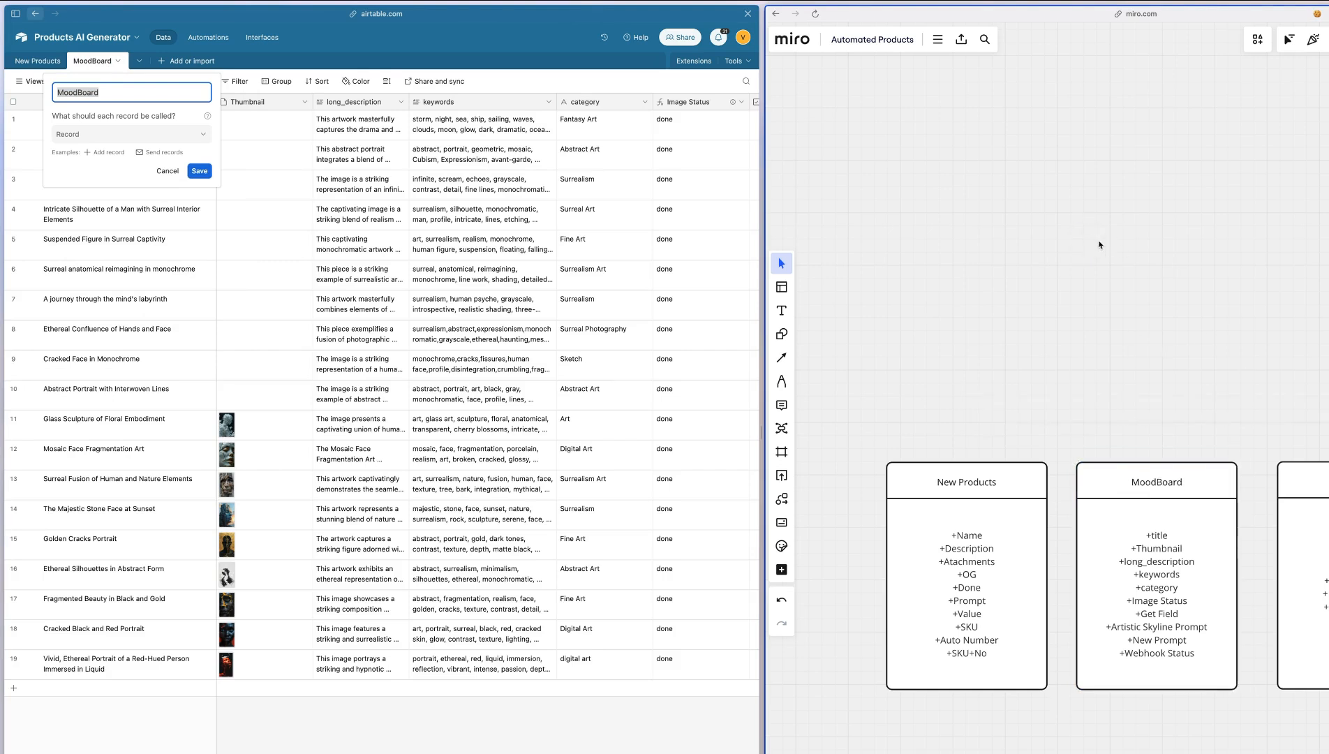
{"action": "left_click", "coordinate": [602, 288]}
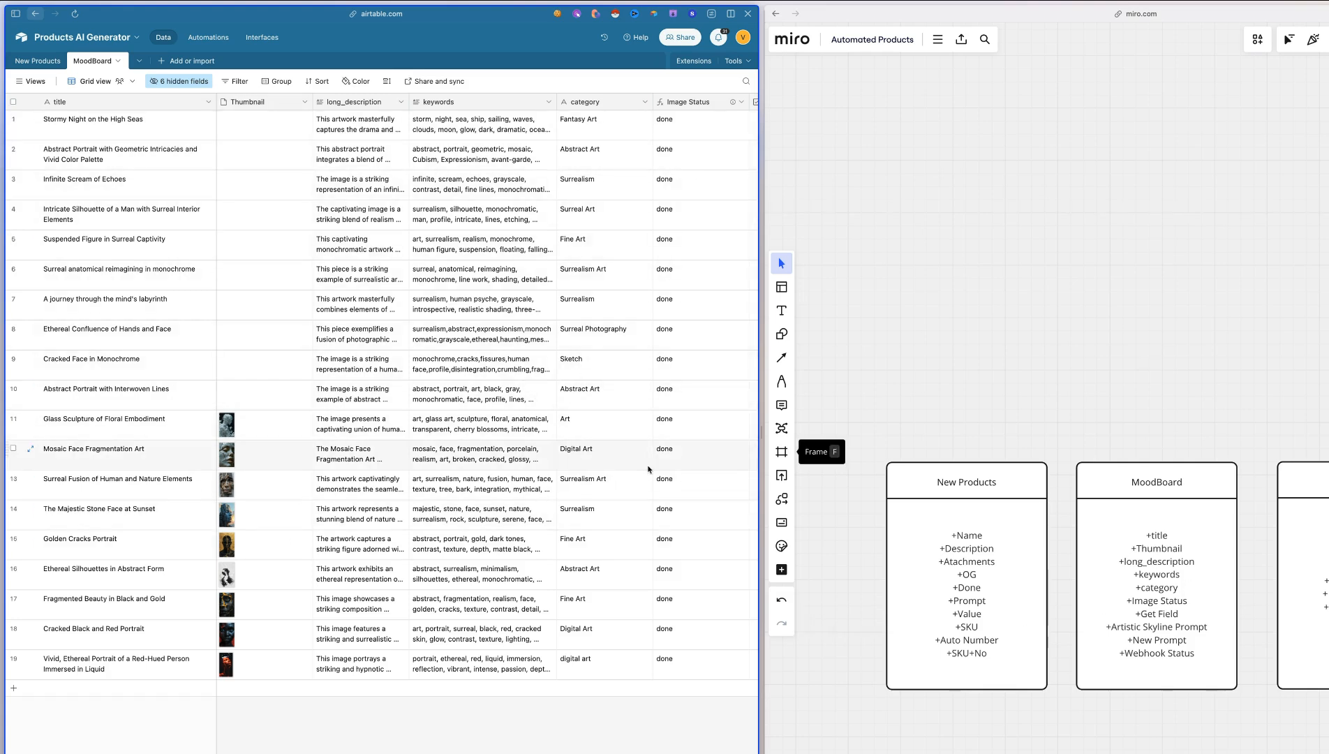
Examine the formulas of the Image Status and Artistic Skyline Prompt fields in Airtable's MoodBoard table, highlighting the skyline prompt text
{"action": "scroll", "coordinate": [605, 417], "scroll_direction": "right", "scroll_amount": 1}
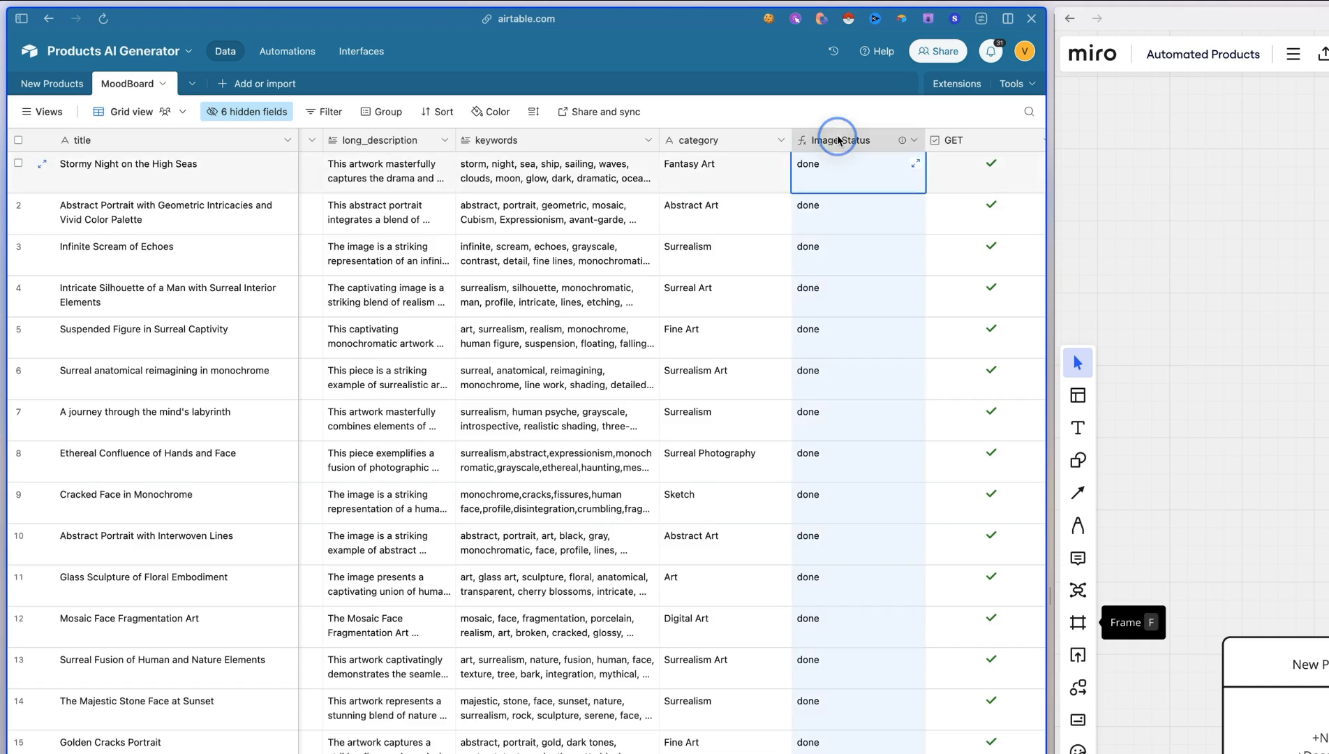
{"action": "double_click", "coordinate": [610, 102]}
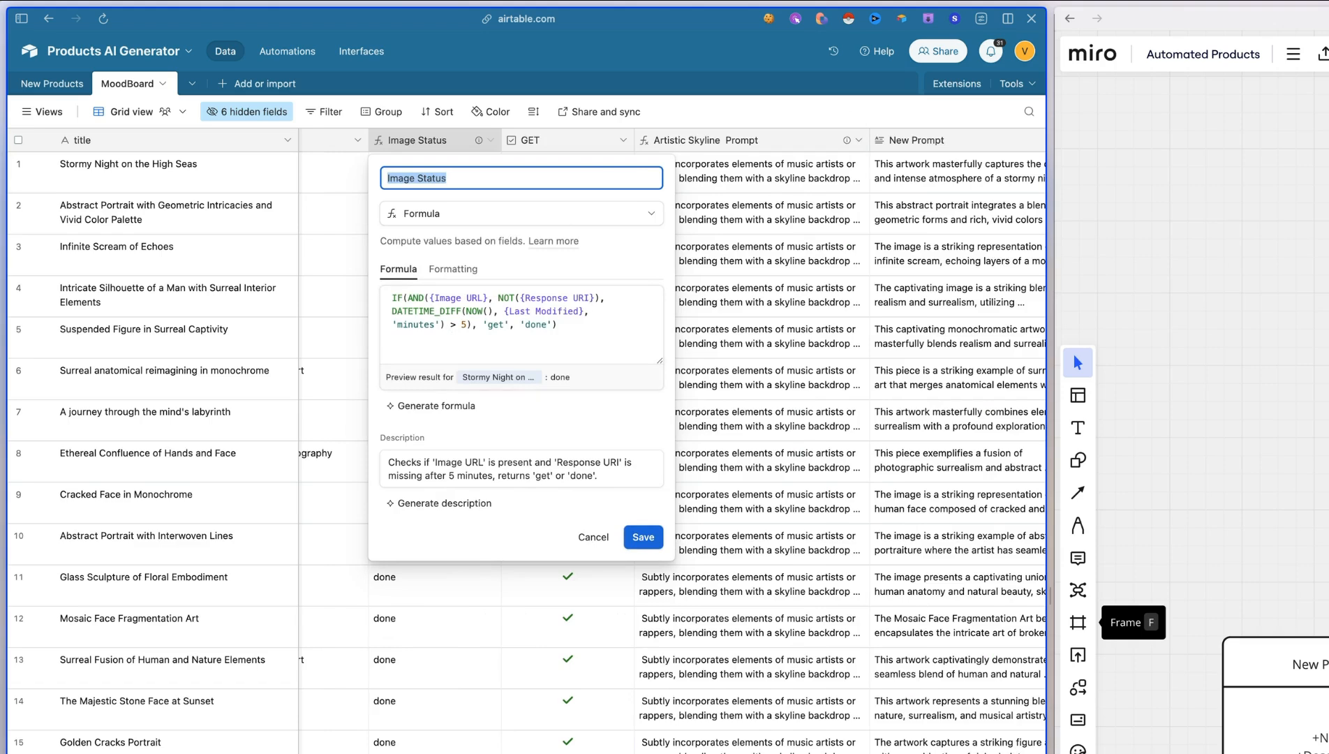
{"action": "scroll", "coordinate": [672, 437], "scroll_direction": "left", "scroll_amount": 5}
{"action": "scroll", "coordinate": [672, 437], "scroll_direction": "left", "scroll_amount": 3}
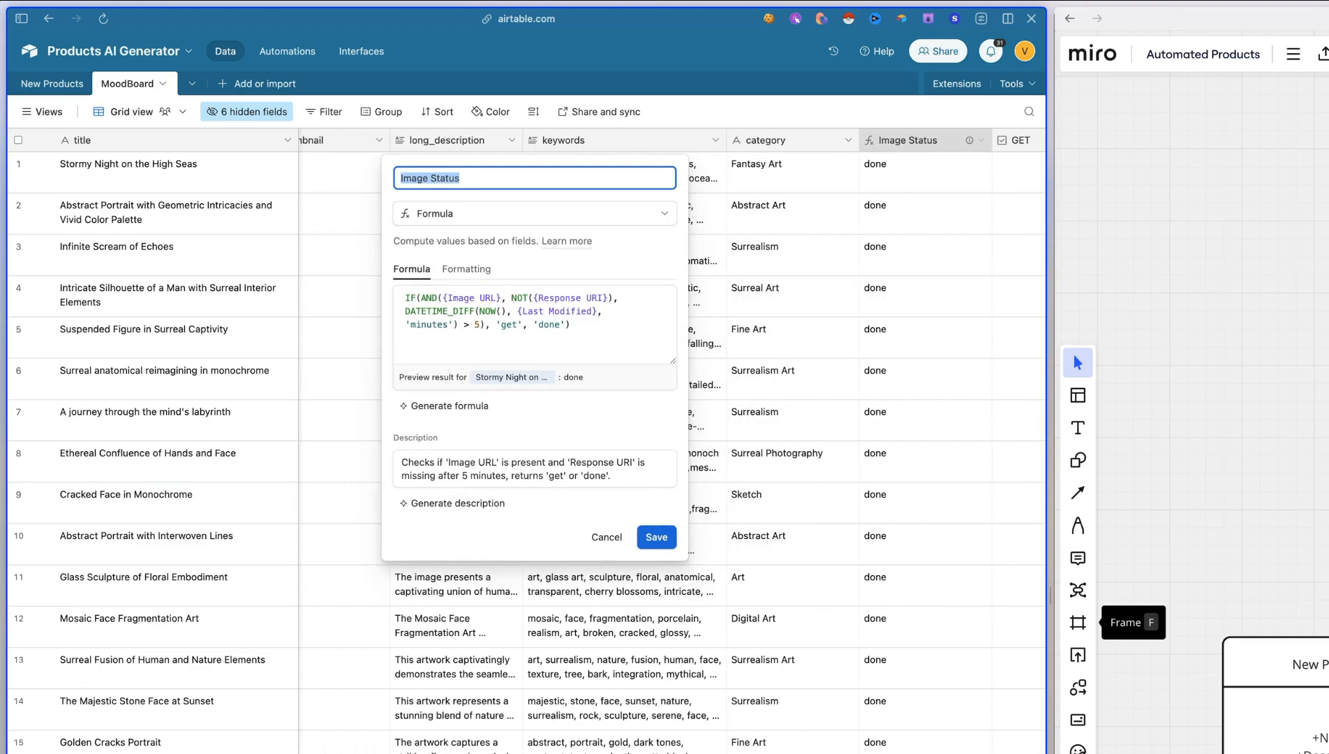
{"action": "scroll", "coordinate": [672, 437], "scroll_direction": "right", "scroll_amount": 6}
{"action": "scroll", "coordinate": [672, 438], "scroll_direction": "right", "scroll_amount": 4}
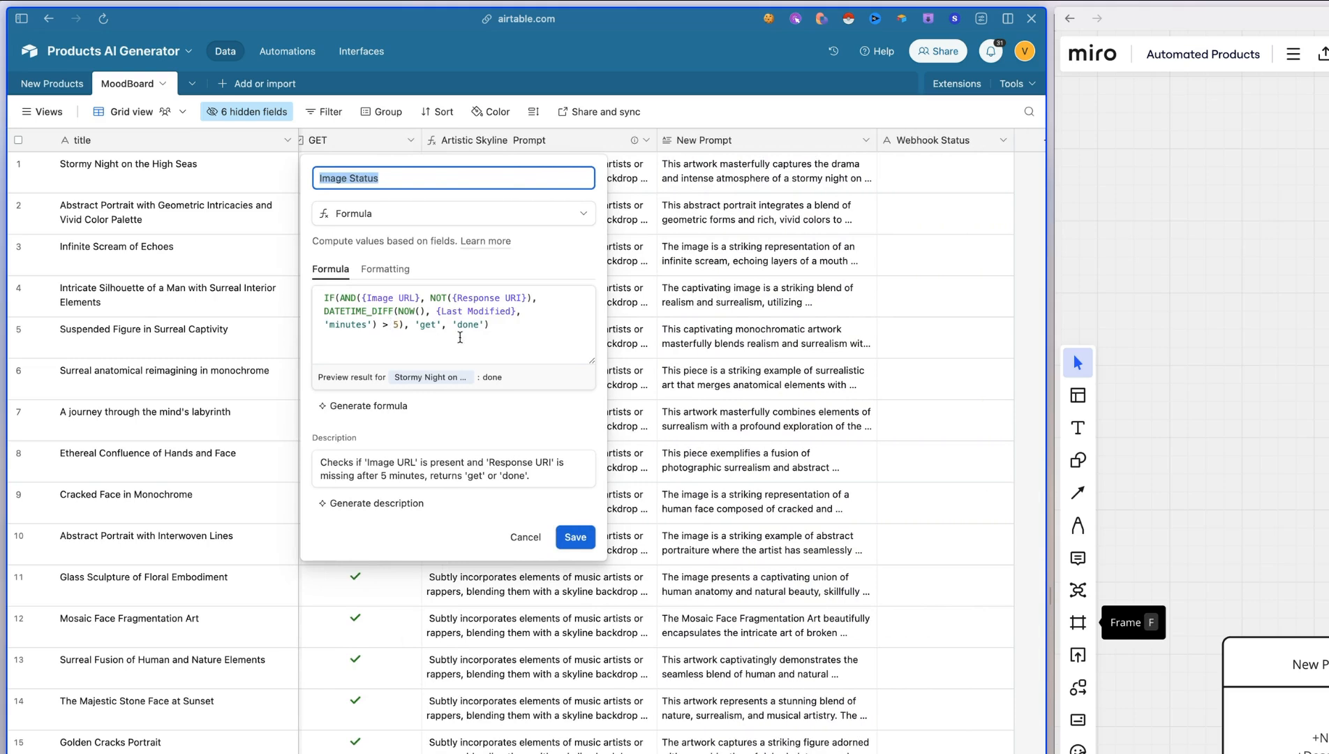
{"action": "scroll", "coordinate": [856, 303], "scroll_direction": "left", "scroll_amount": 3}
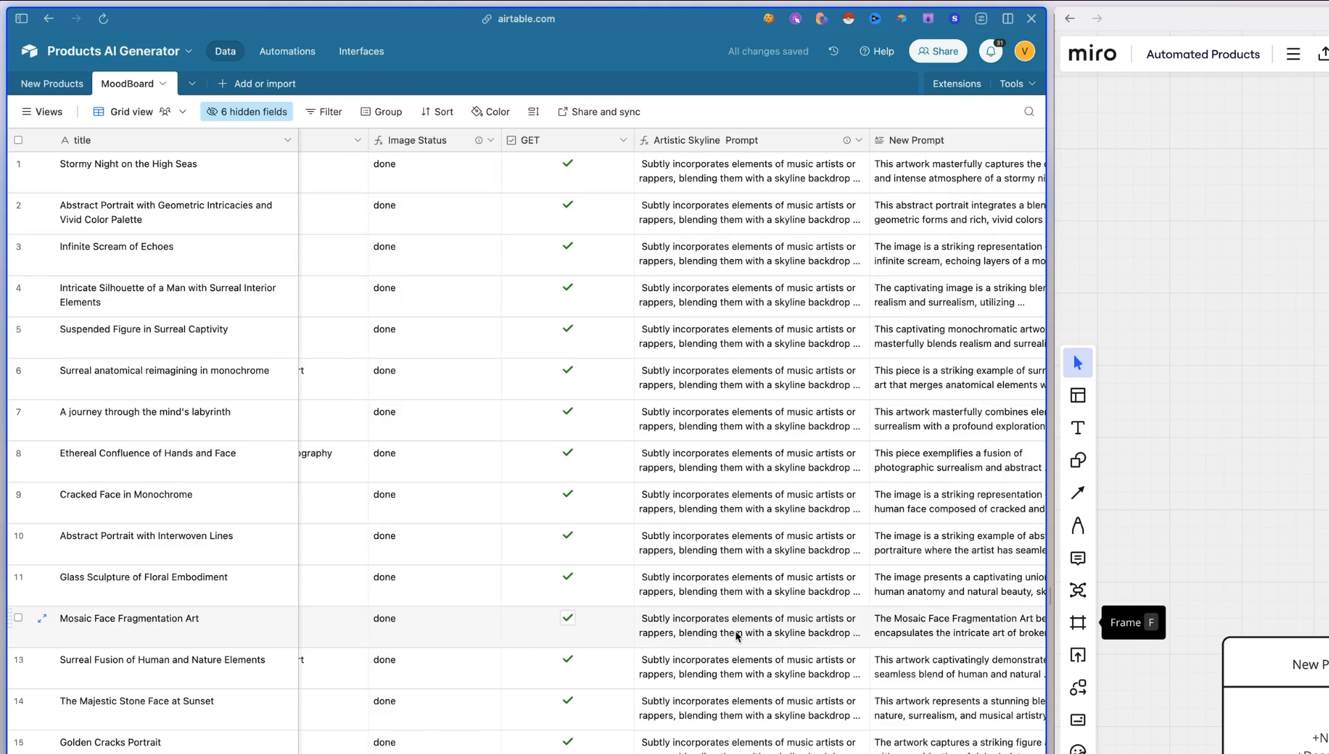
{"action": "double_click", "coordinate": [721, 143]}
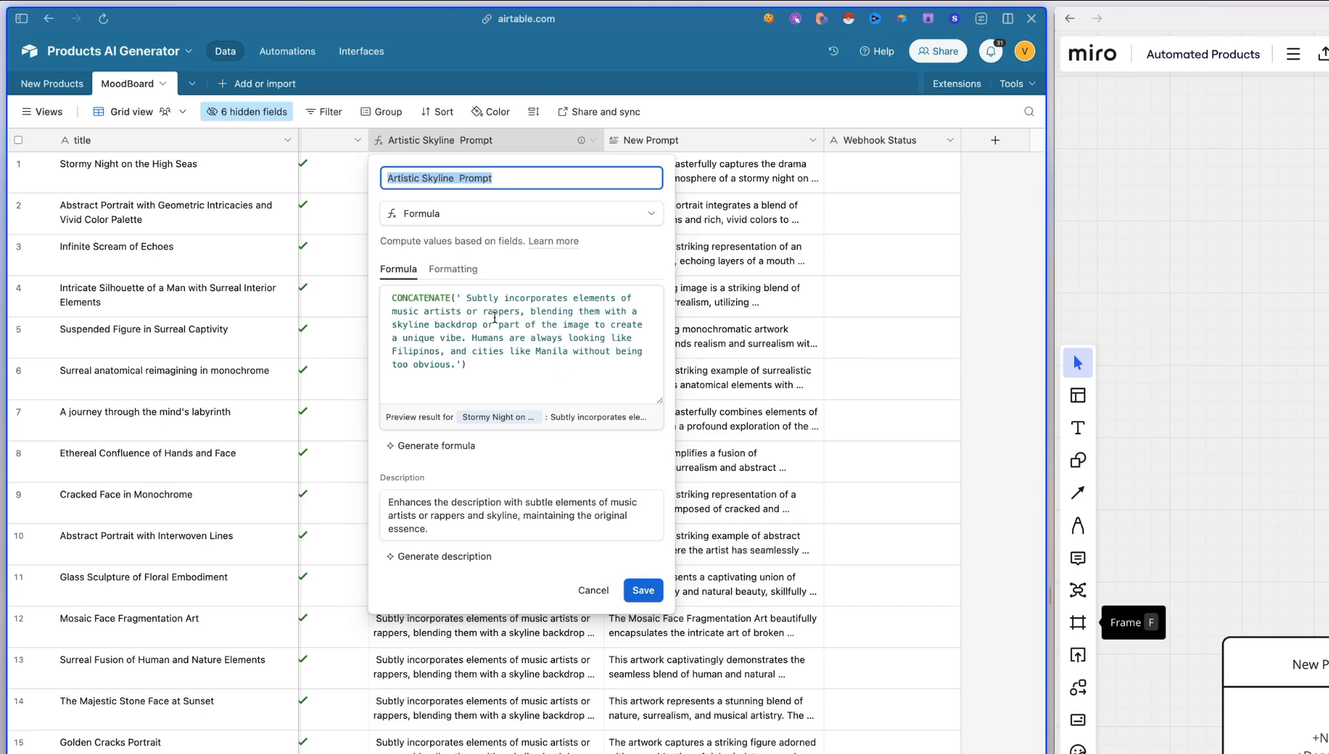
{"action": "left_click_drag", "start_coordinate": [471, 297], "coordinate": [620, 352]}
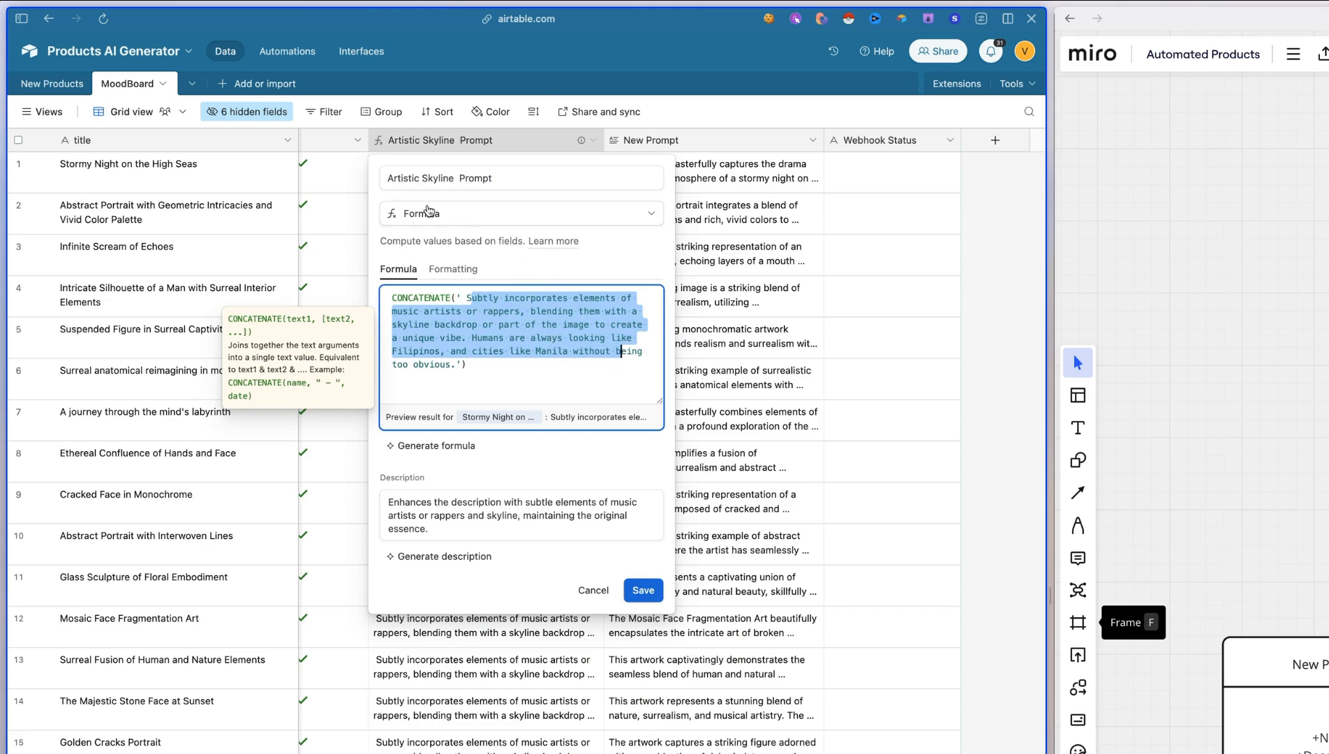
{"action": "key", "text": "Escape"}
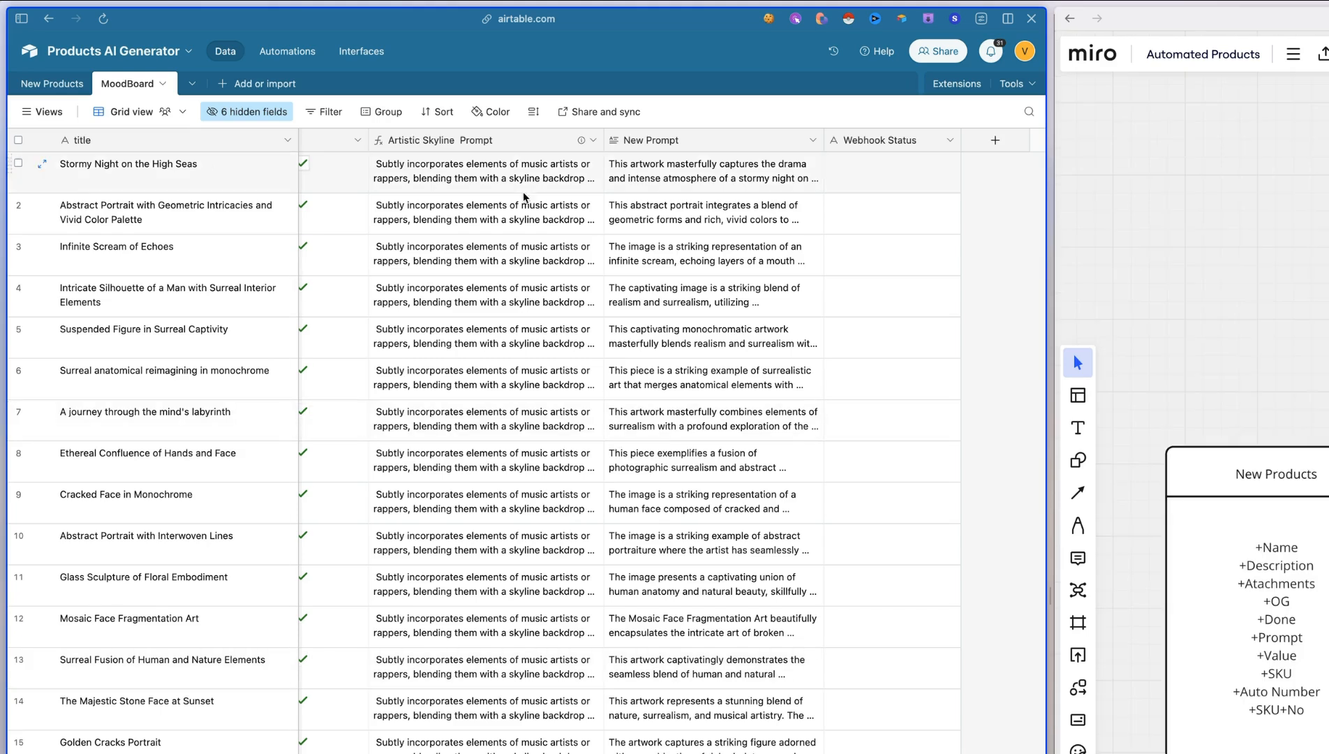
Create a blank table in the base and name it Products
{"action": "left_click", "coordinate": [233, 91]}
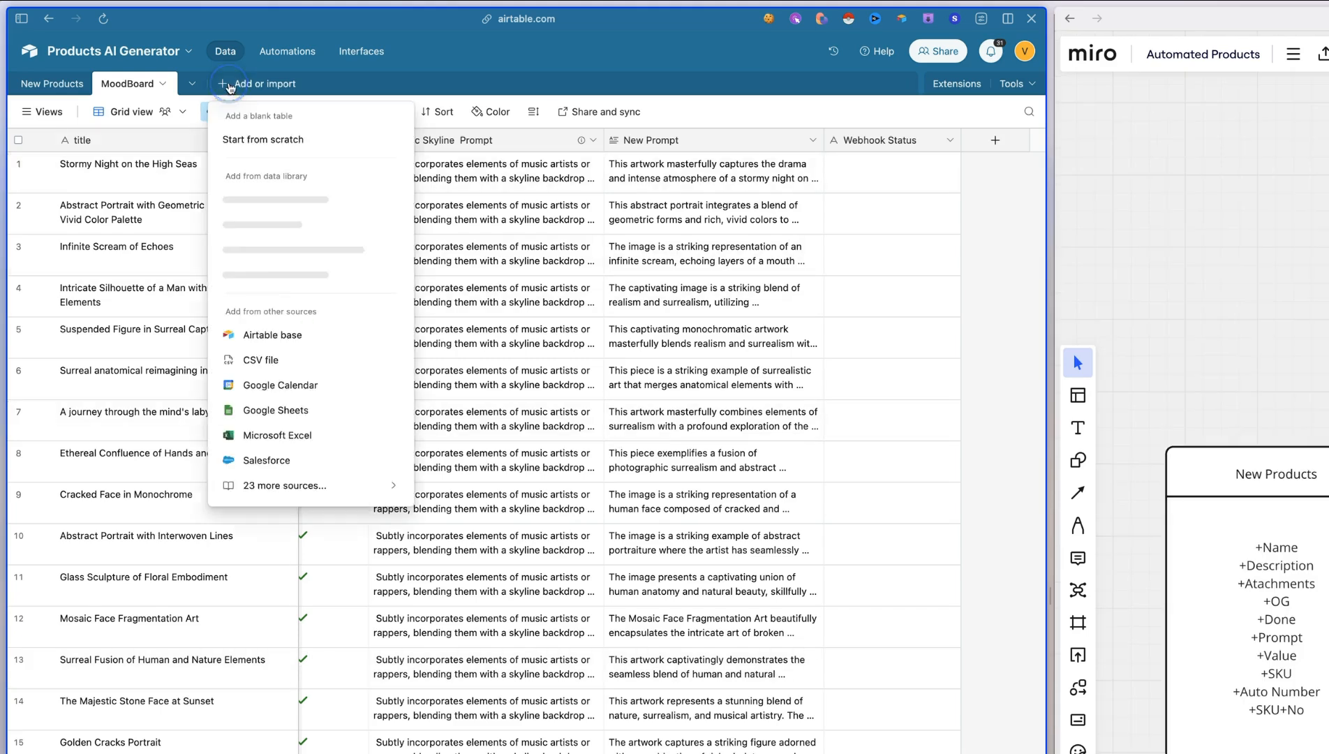
{"action": "left_click", "coordinate": [307, 140]}
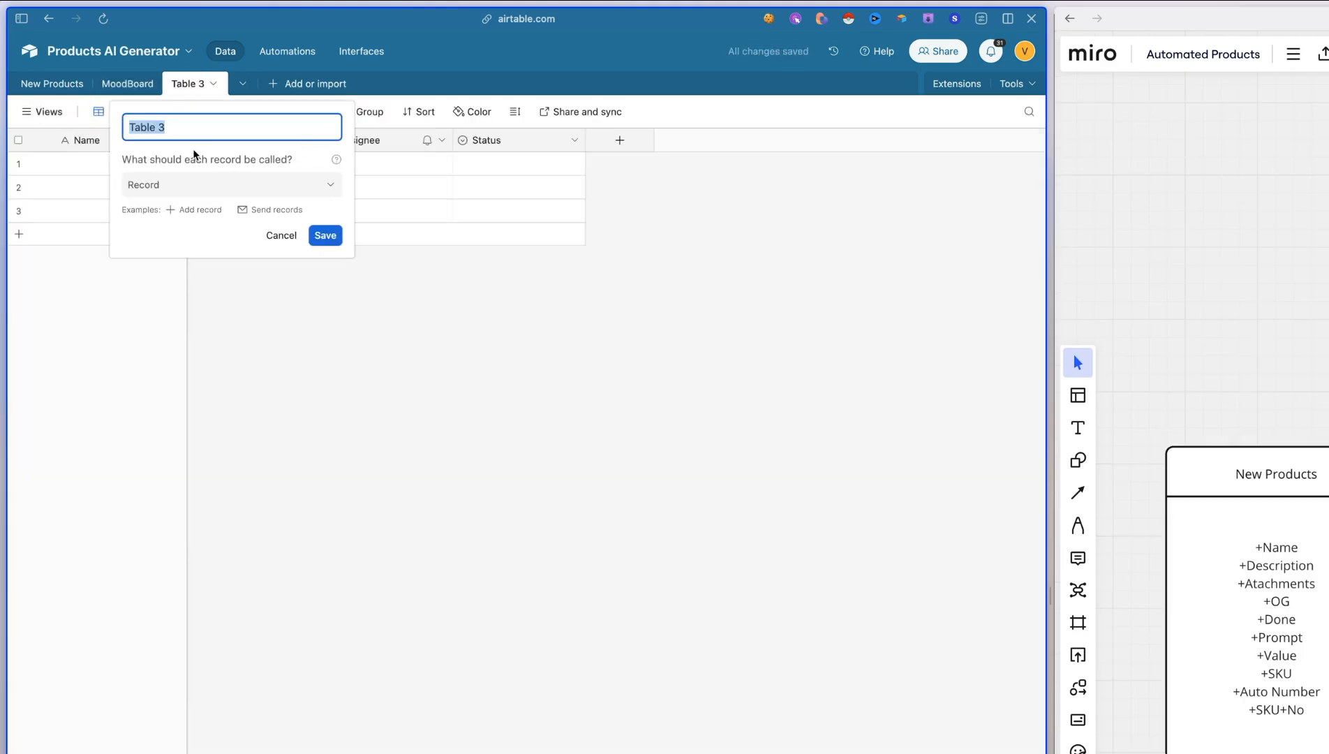
{"action": "type", "text": "Products"}
{"action": "key", "text": "Return"}
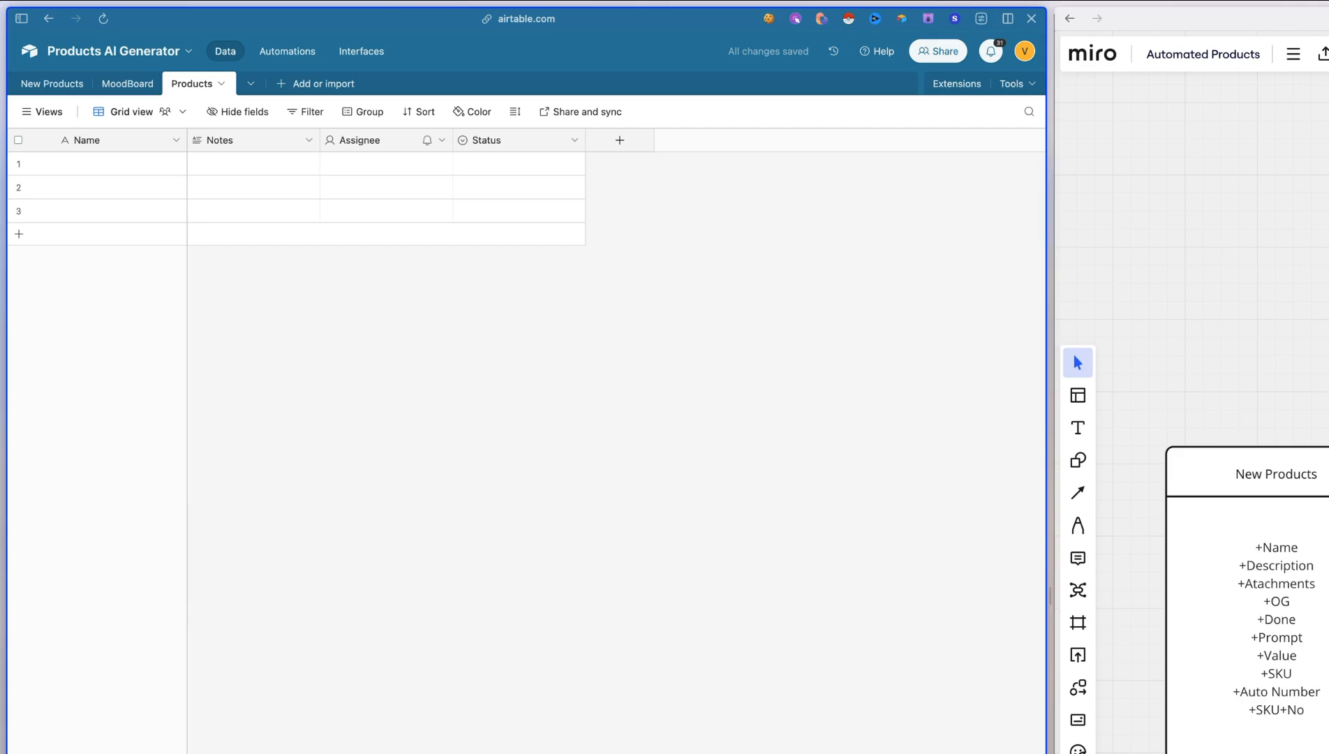
Rename the primary field of the Products table to Product Name
{"action": "double_click", "coordinate": [92, 140]}
{"action": "type", "text": "+Product Name"}
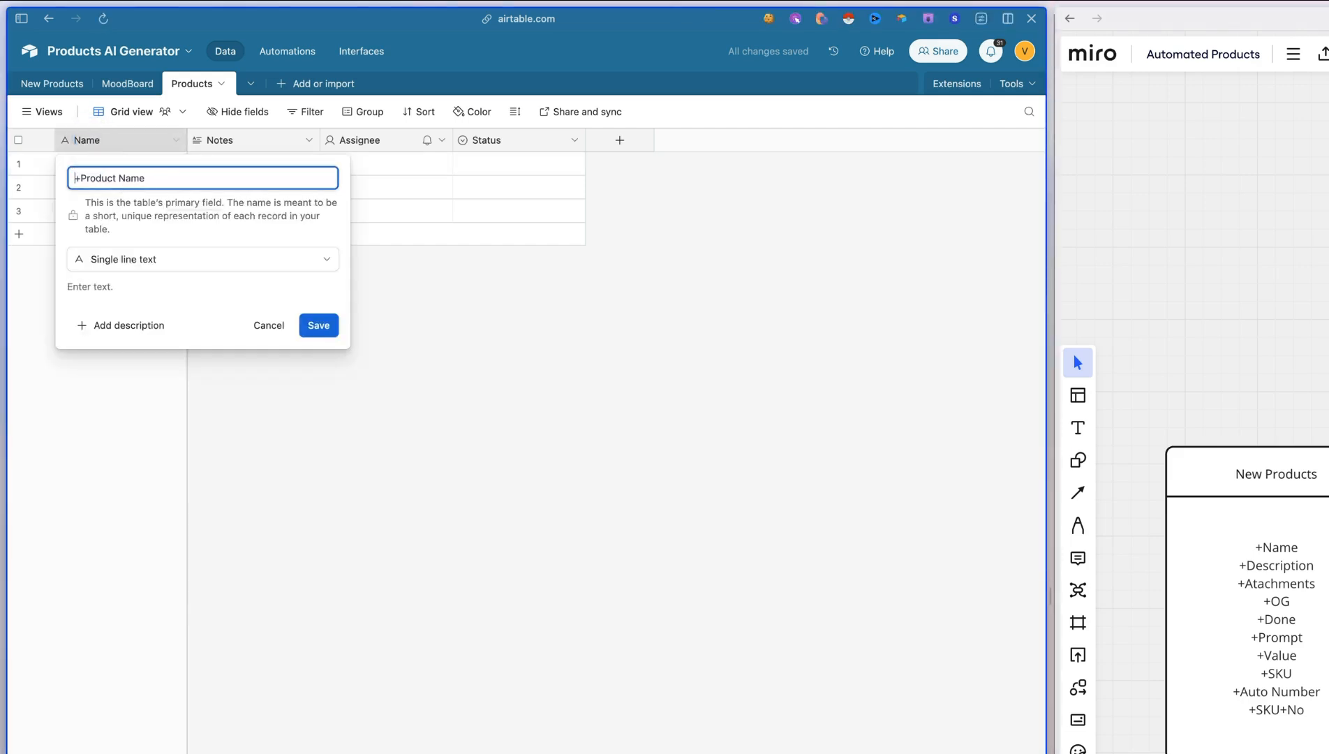
{"action": "key", "text": "Delete"}
{"action": "key", "text": "Return"}
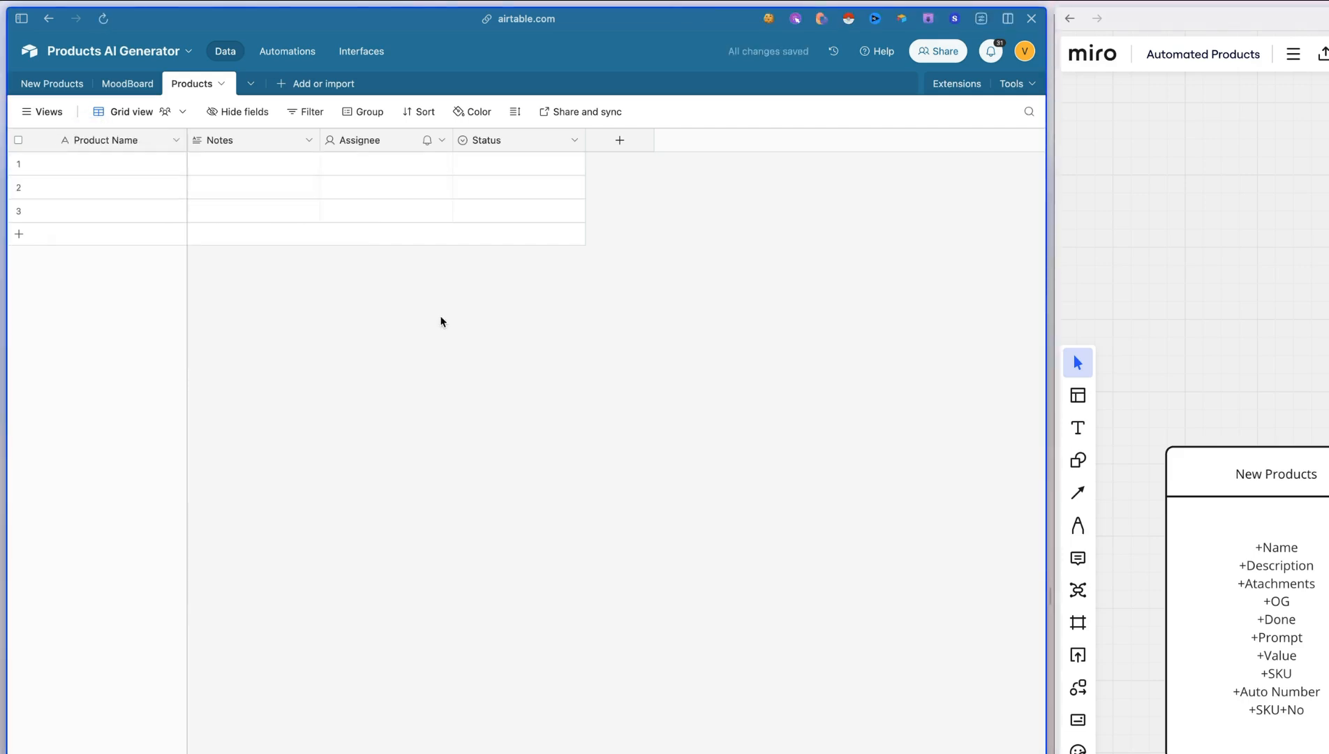
Add an Attachment field named Product Image to the Products table
{"action": "left_click", "coordinate": [648, 140]}
{"action": "left_click", "coordinate": [645, 213]}
{"action": "type", "text": "att"}
{"action": "key", "text": "Return"}
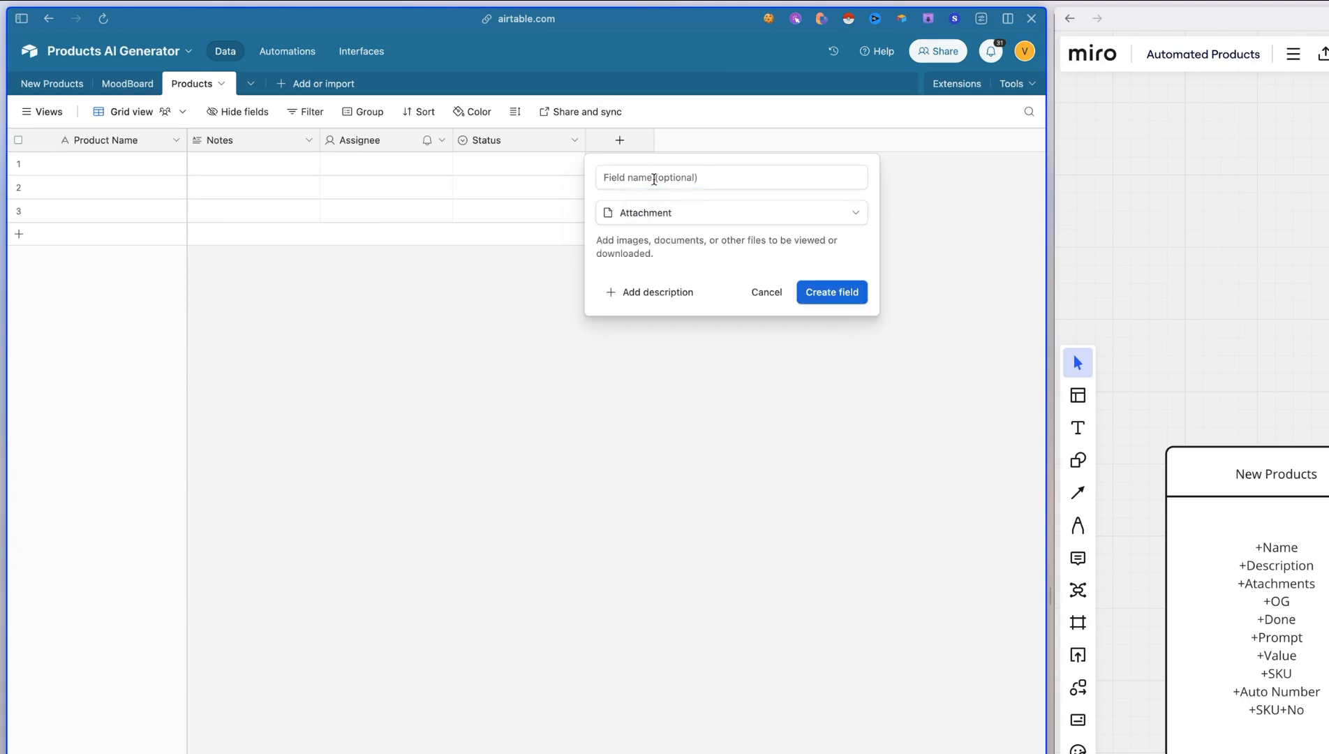
{"action": "left_click", "coordinate": [655, 180]}
{"action": "left_click", "coordinate": [1276, 583]}
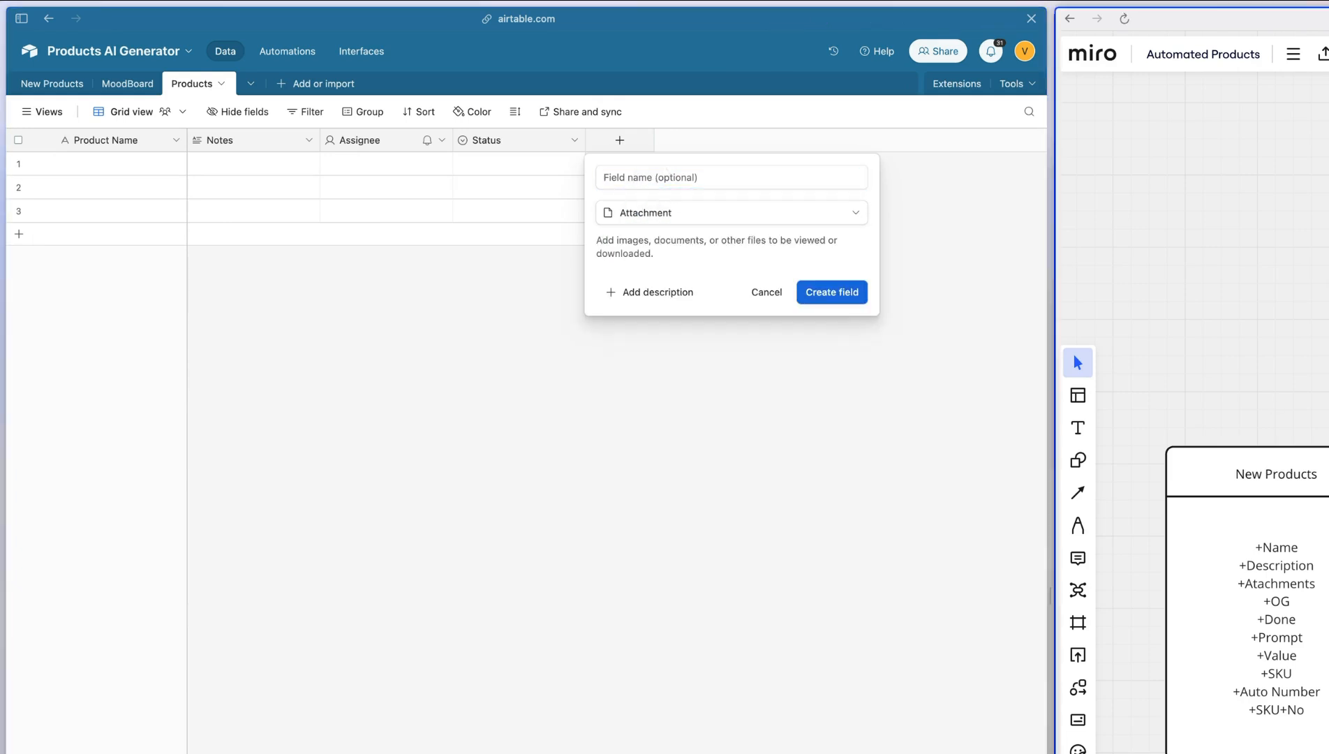
{"action": "left_click", "coordinate": [620, 178]}
{"action": "type", "text": "Product Image"}
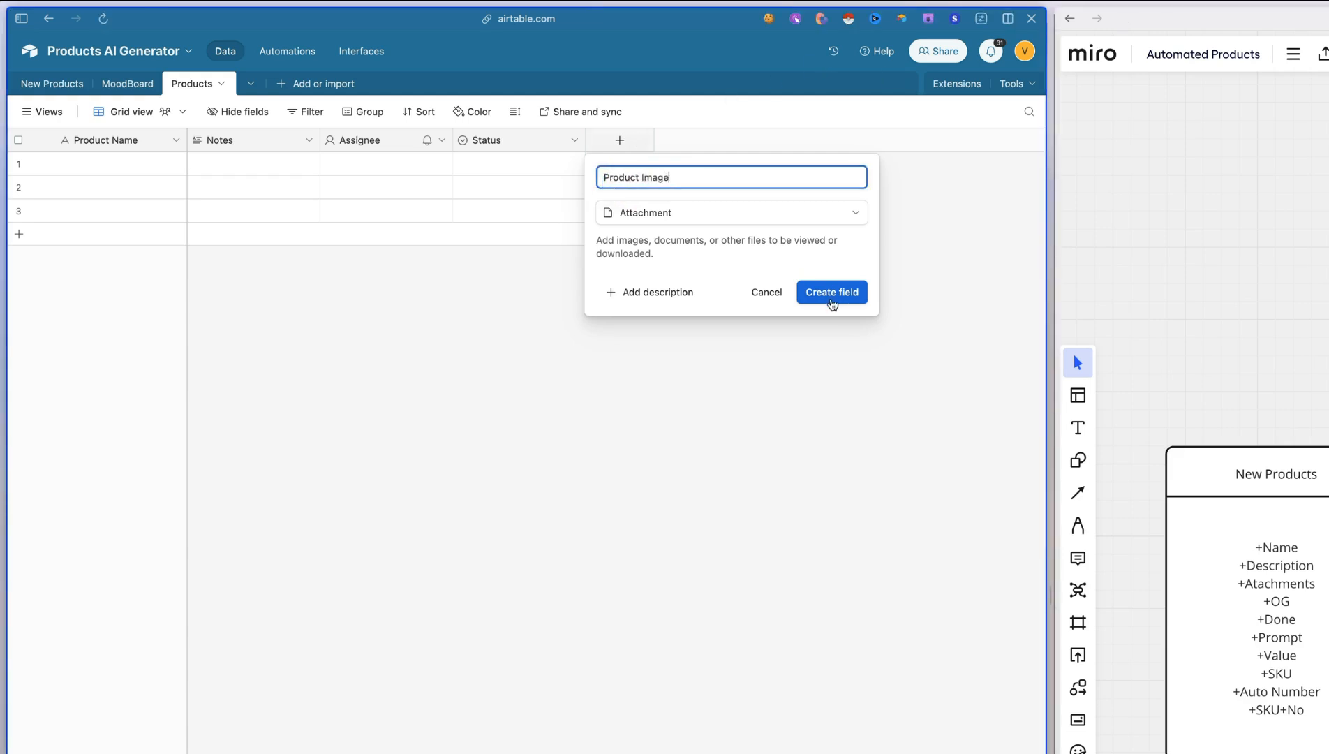
{"action": "left_click", "coordinate": [833, 292]}
Add a Single line text field named Webhook to the Products table
{"action": "left_click", "coordinate": [752, 140]}
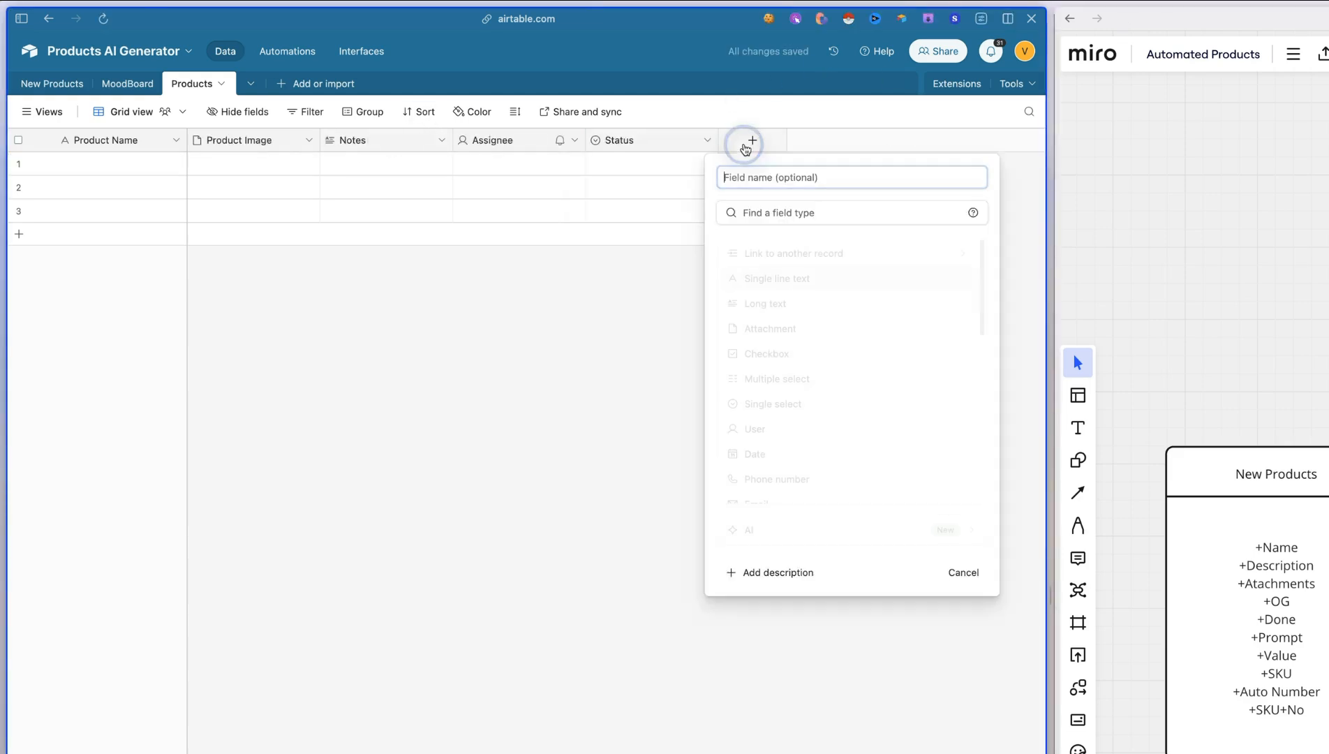
{"action": "left_click", "coordinate": [781, 276]}
{"action": "left_click", "coordinate": [742, 183]}
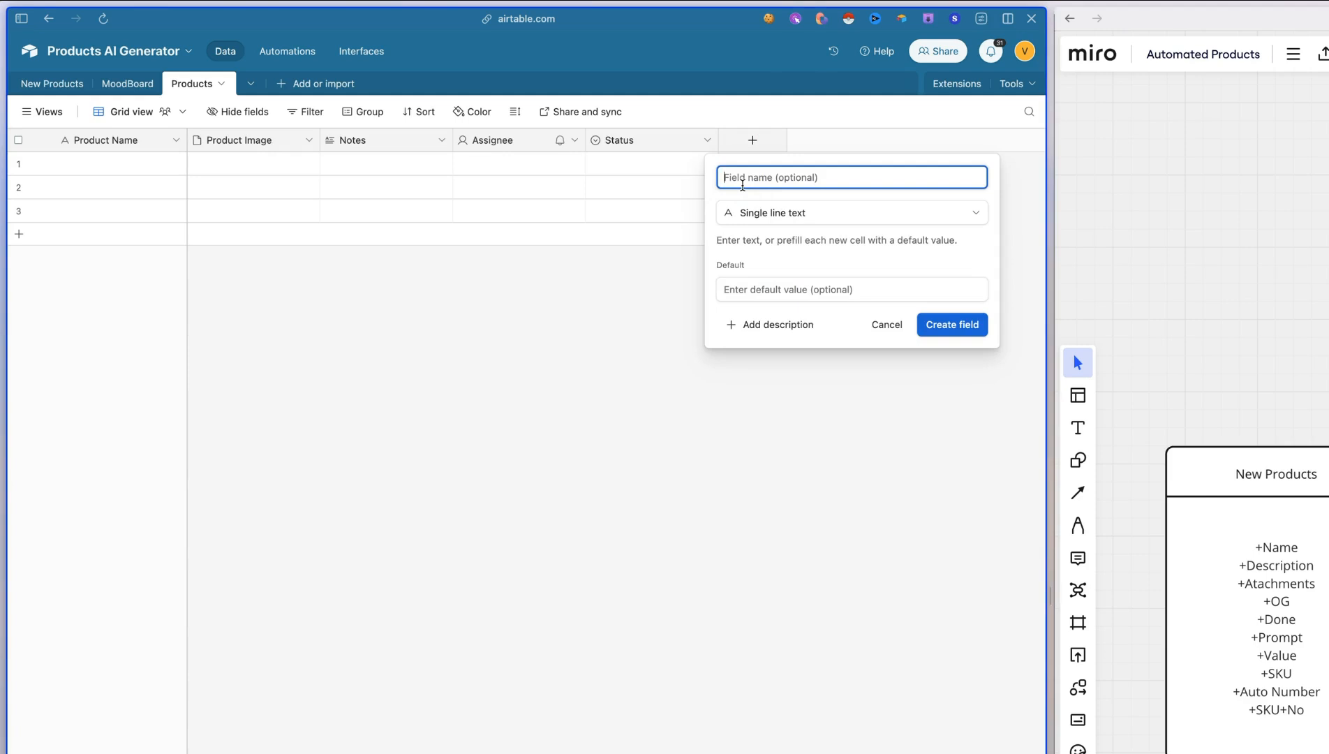
{"action": "type", "text": "Webhook"}
{"action": "key", "text": "Return"}
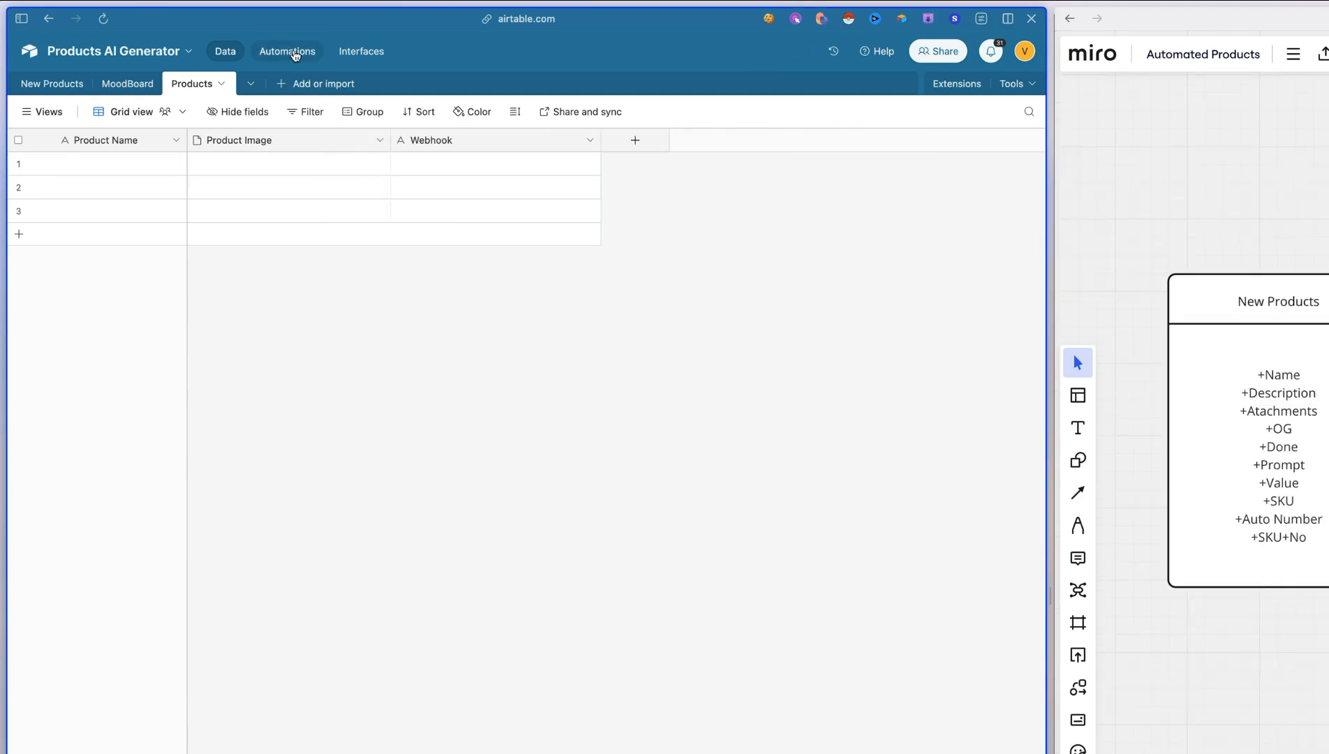
Show the trigger of the POST& GET Style automation, and open the Visionati POST & GET script card in Heptabase beside it
{"action": "left_click", "coordinate": [296, 56]}
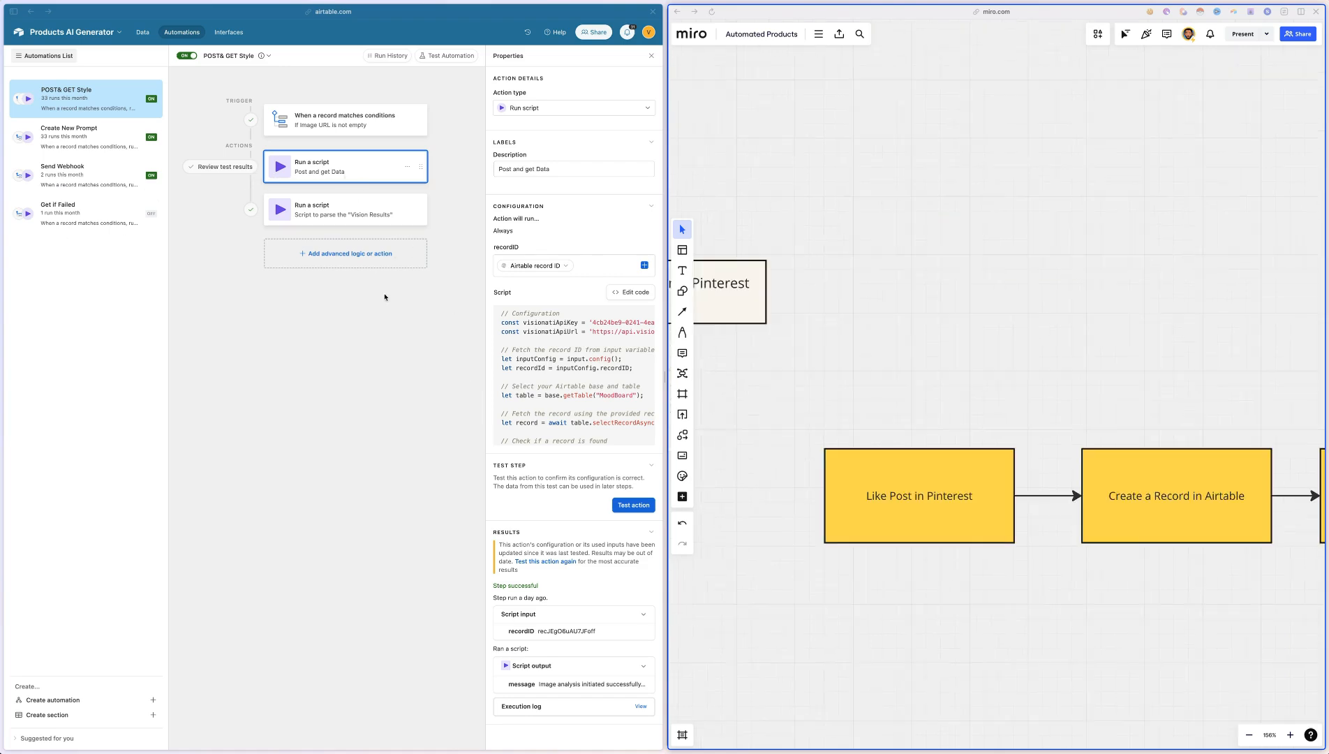
{"action": "left_click", "coordinate": [347, 121]}
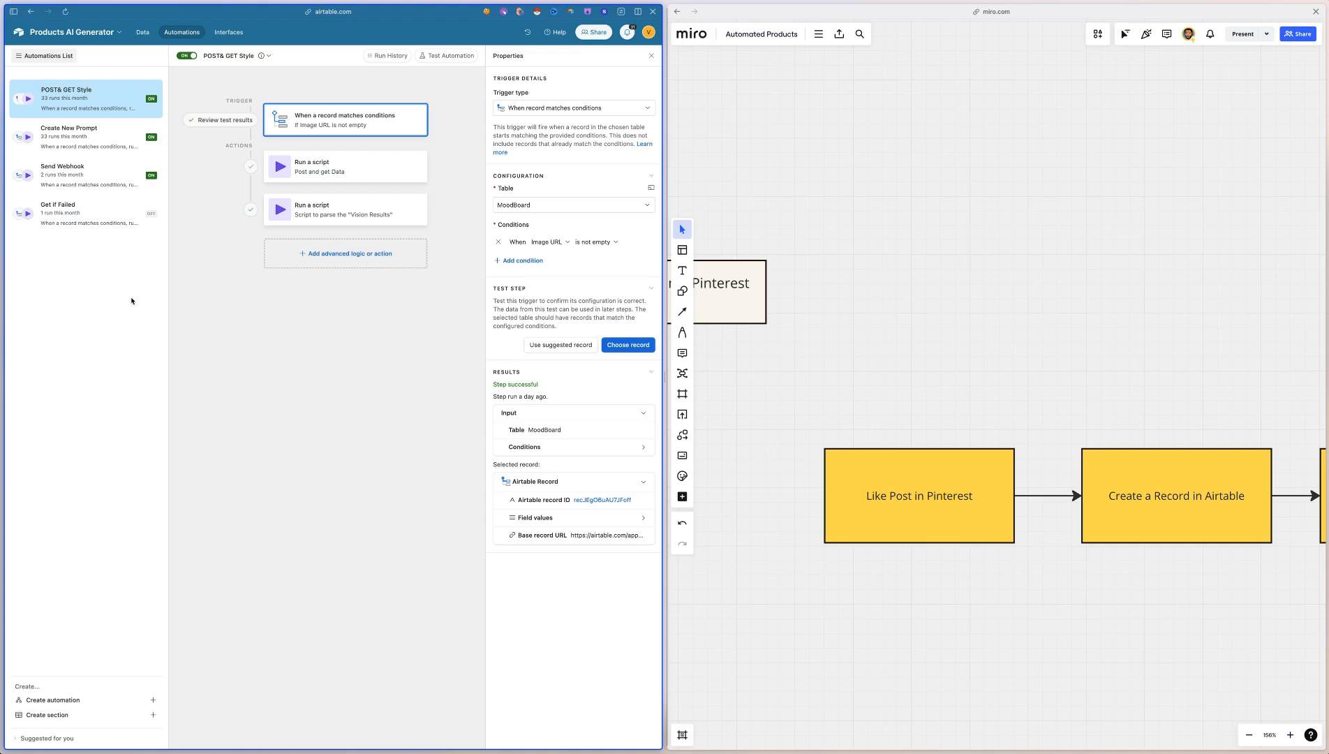
{"action": "mouse_move", "coordinate": [3, 304]}
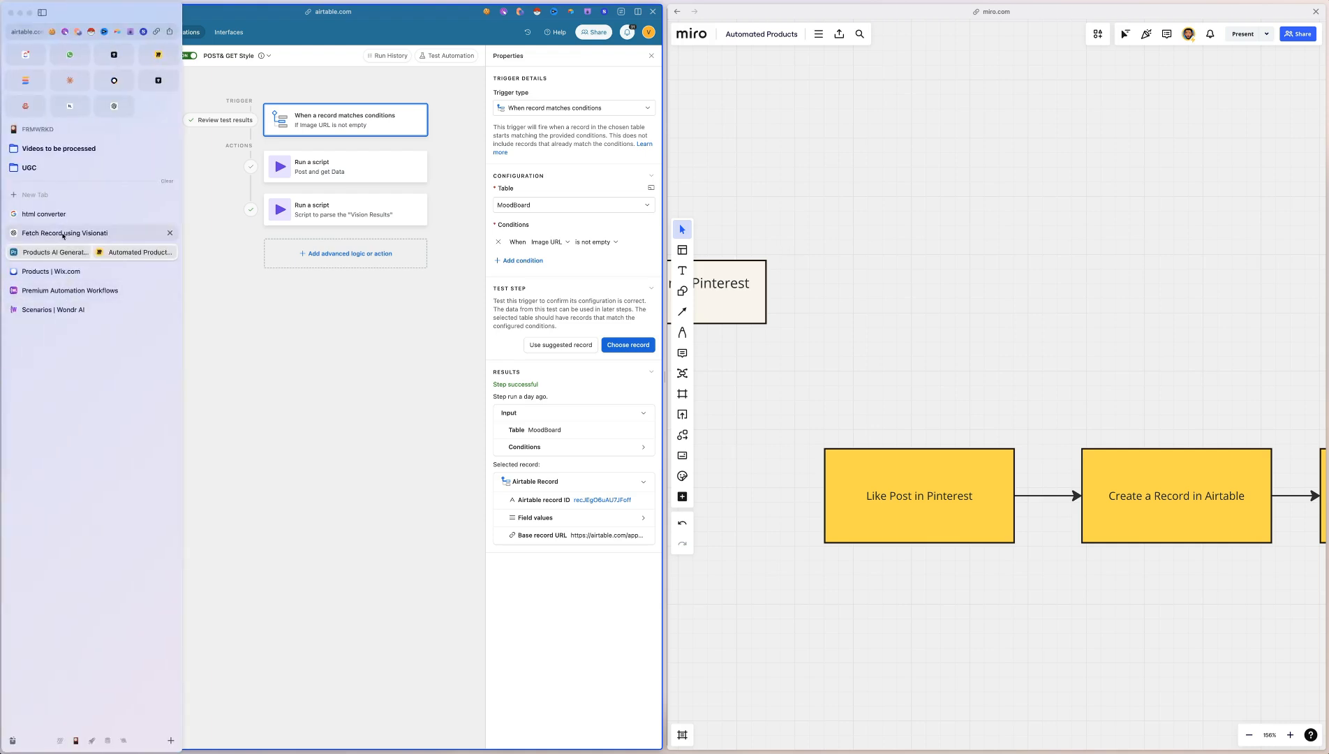
{"action": "left_click", "coordinate": [70, 106]}
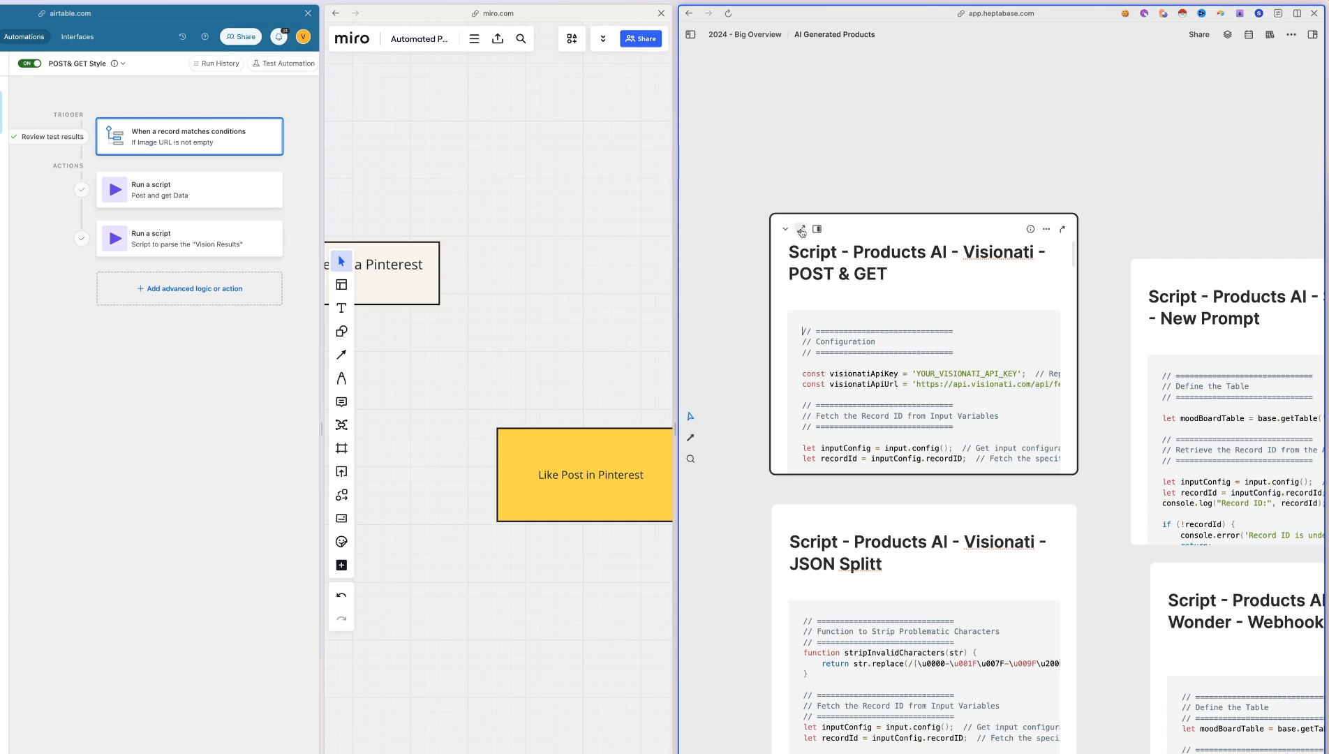
{"action": "left_click", "coordinate": [801, 230]}
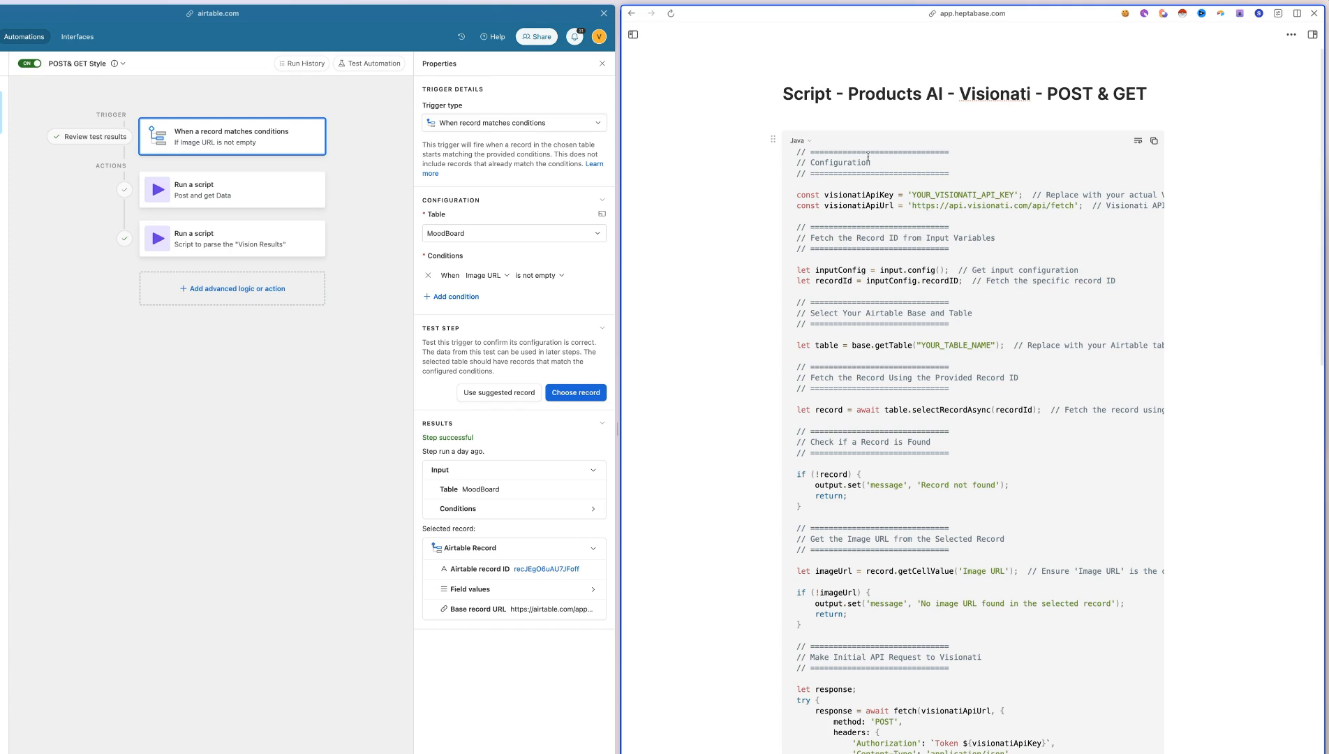
Look through the Visionati POST & GET script, highlighting its Configuration comment block and the visionati.com domain in the API URL
{"action": "left_click_drag", "start_coordinate": [800, 149], "coordinate": [1054, 665]}
{"action": "left_click", "coordinate": [1056, 617]}
{"action": "scroll", "coordinate": [826, 168], "scroll_direction": "down", "scroll_amount": 1}
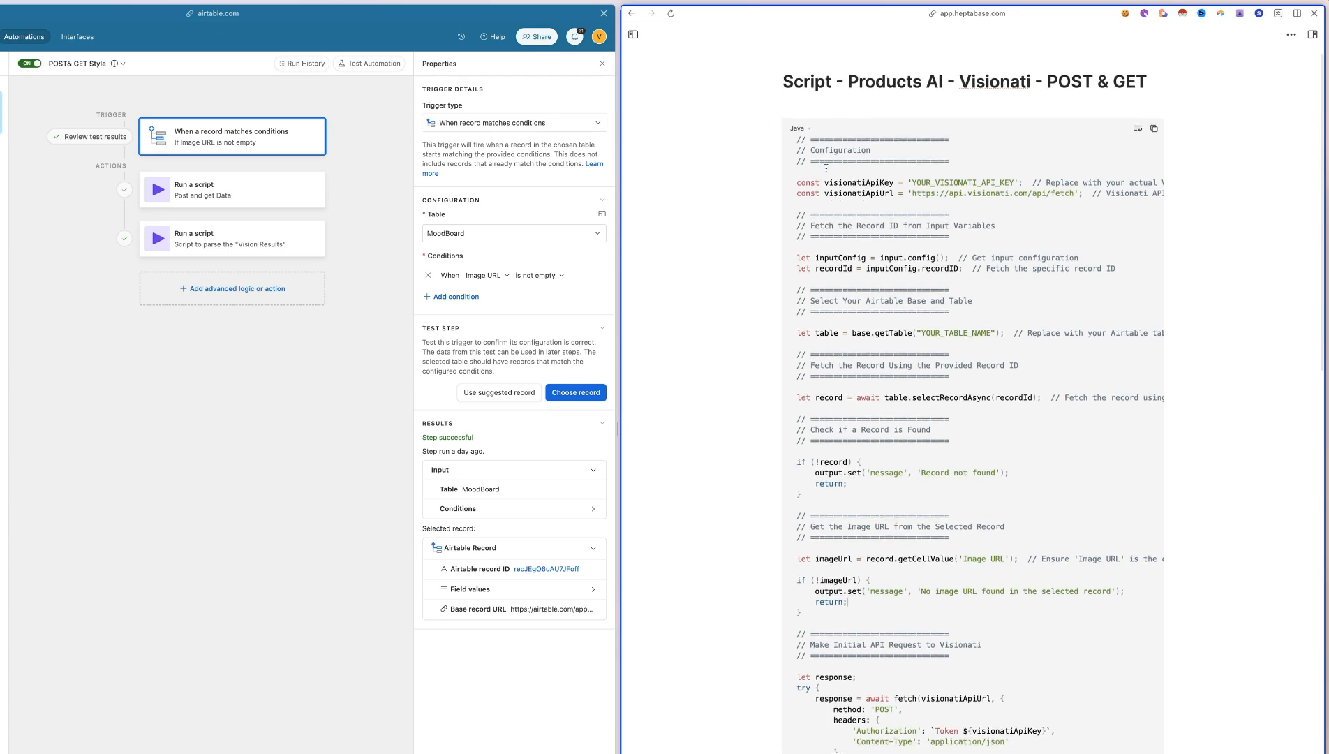
{"action": "left_click_drag", "start_coordinate": [956, 162], "coordinate": [788, 145]}
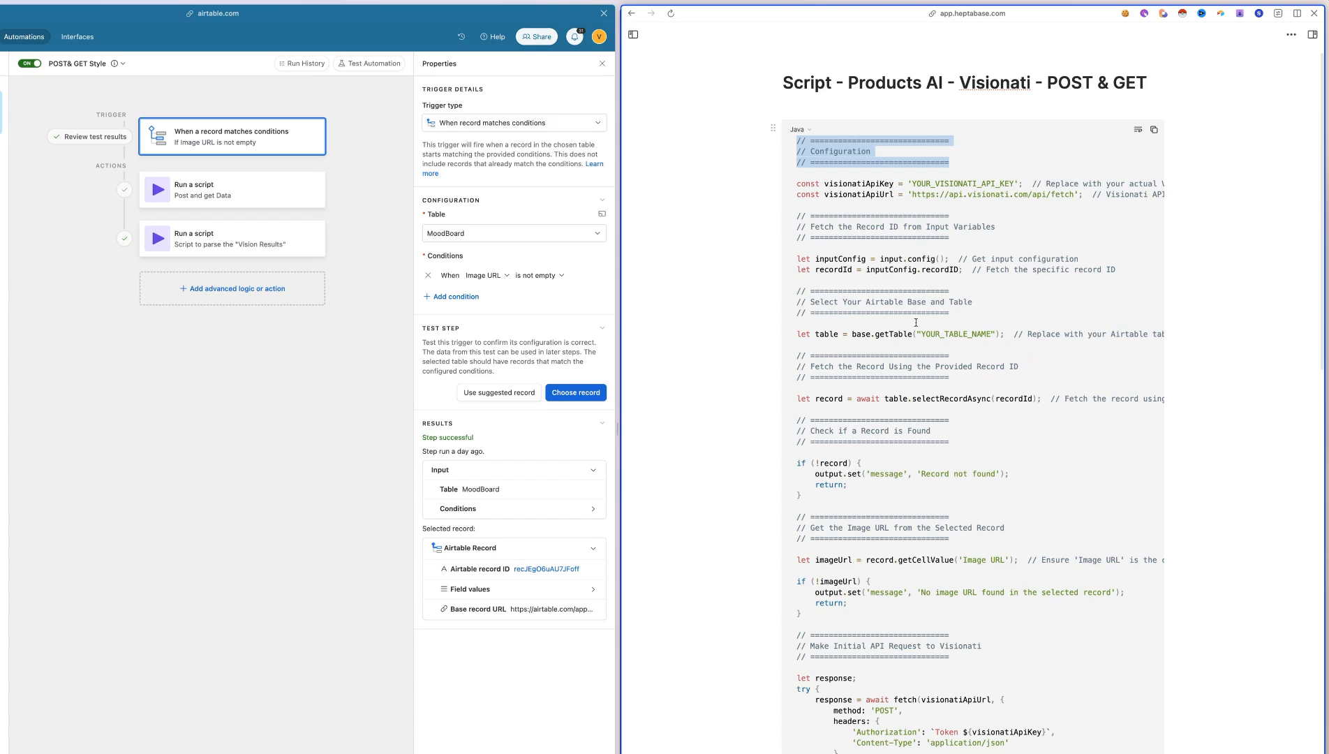
{"action": "scroll", "coordinate": [916, 323], "scroll_direction": "down", "scroll_amount": 10}
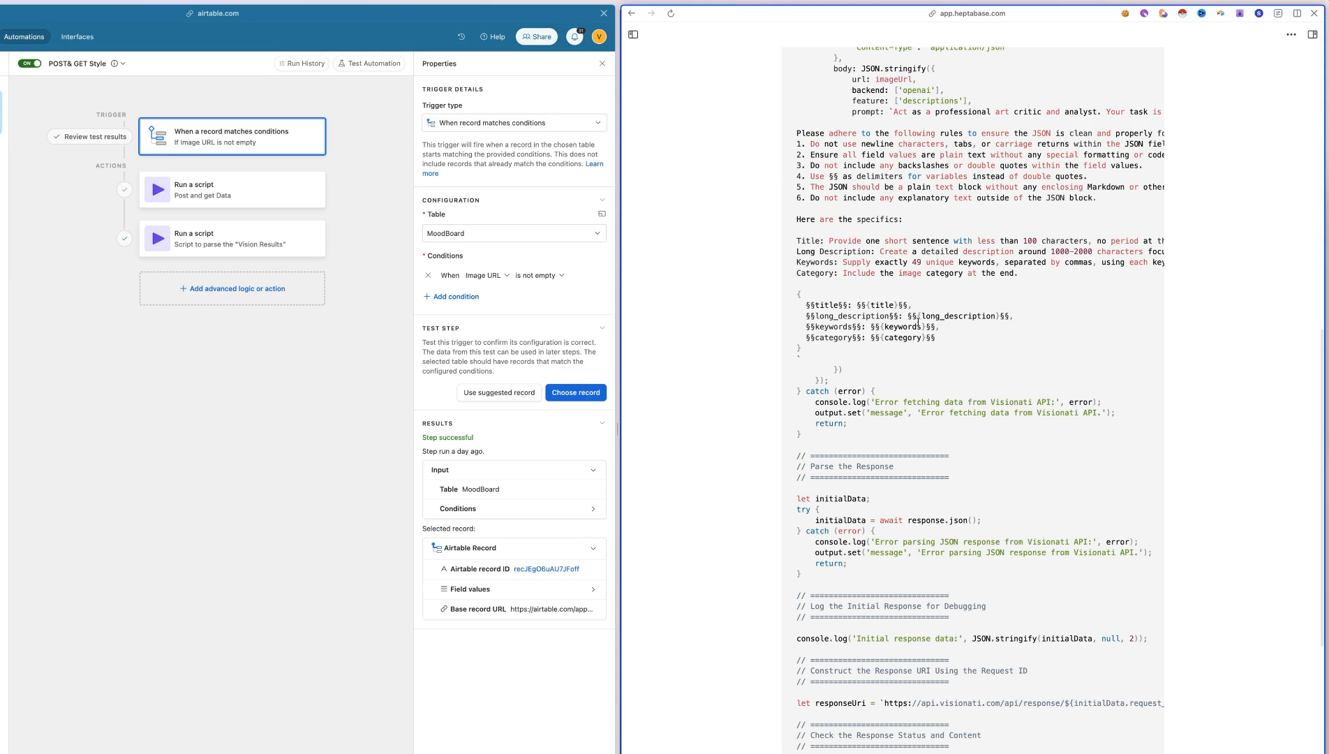
{"action": "scroll", "coordinate": [918, 321], "scroll_direction": "up", "scroll_amount": 12}
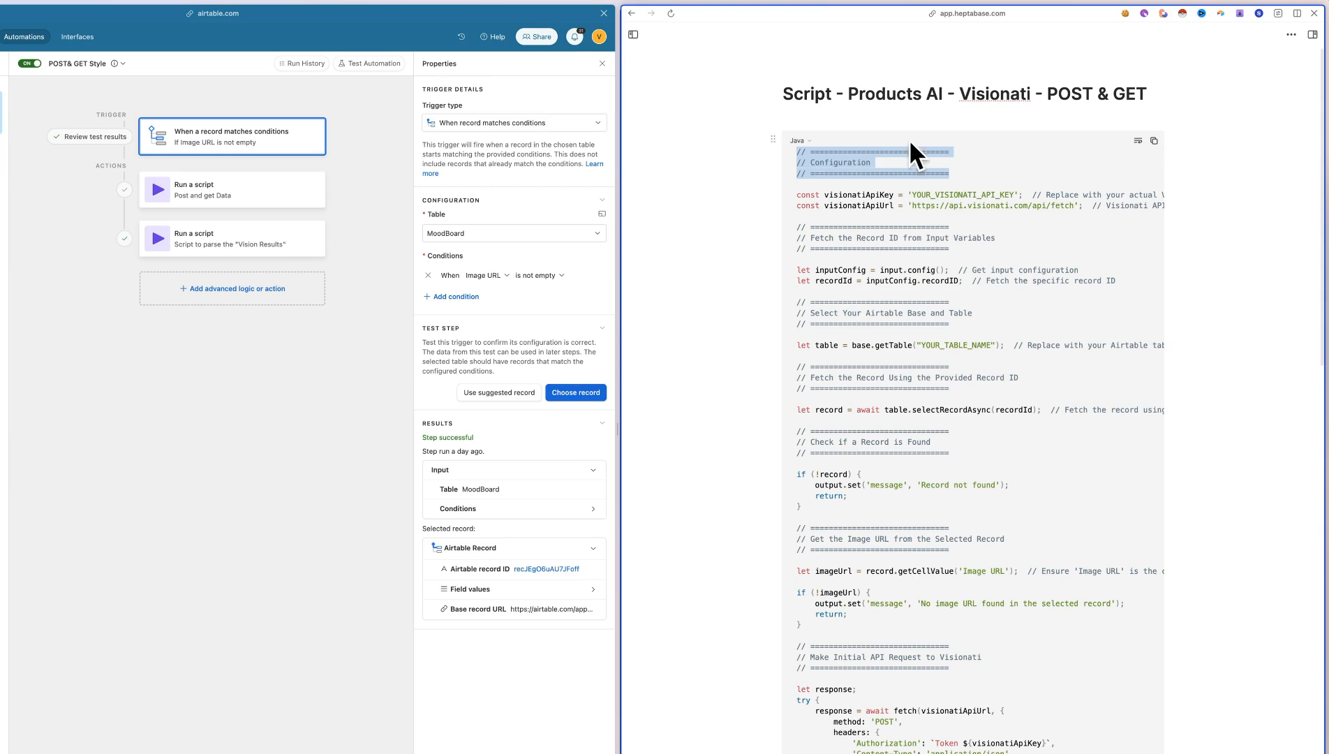
{"action": "left_click", "coordinate": [946, 195]}
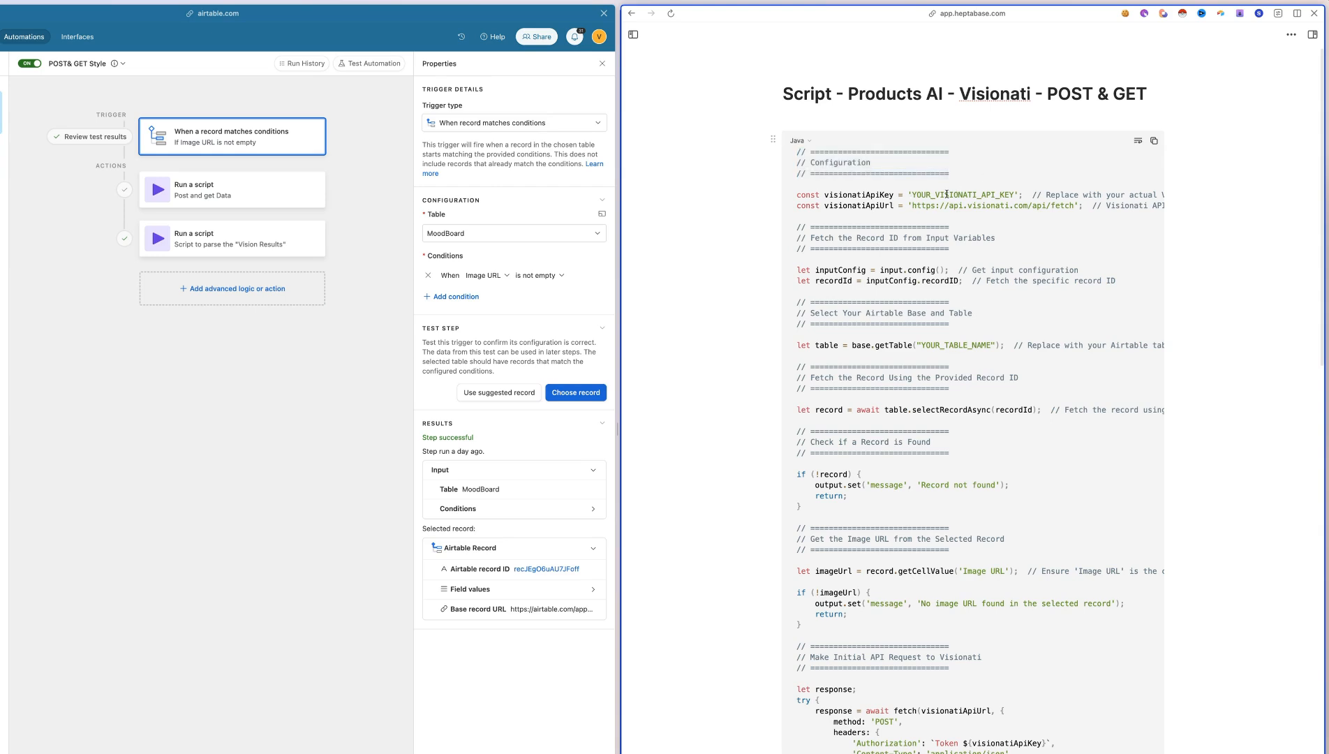
{"action": "double_click", "coordinate": [989, 206]}
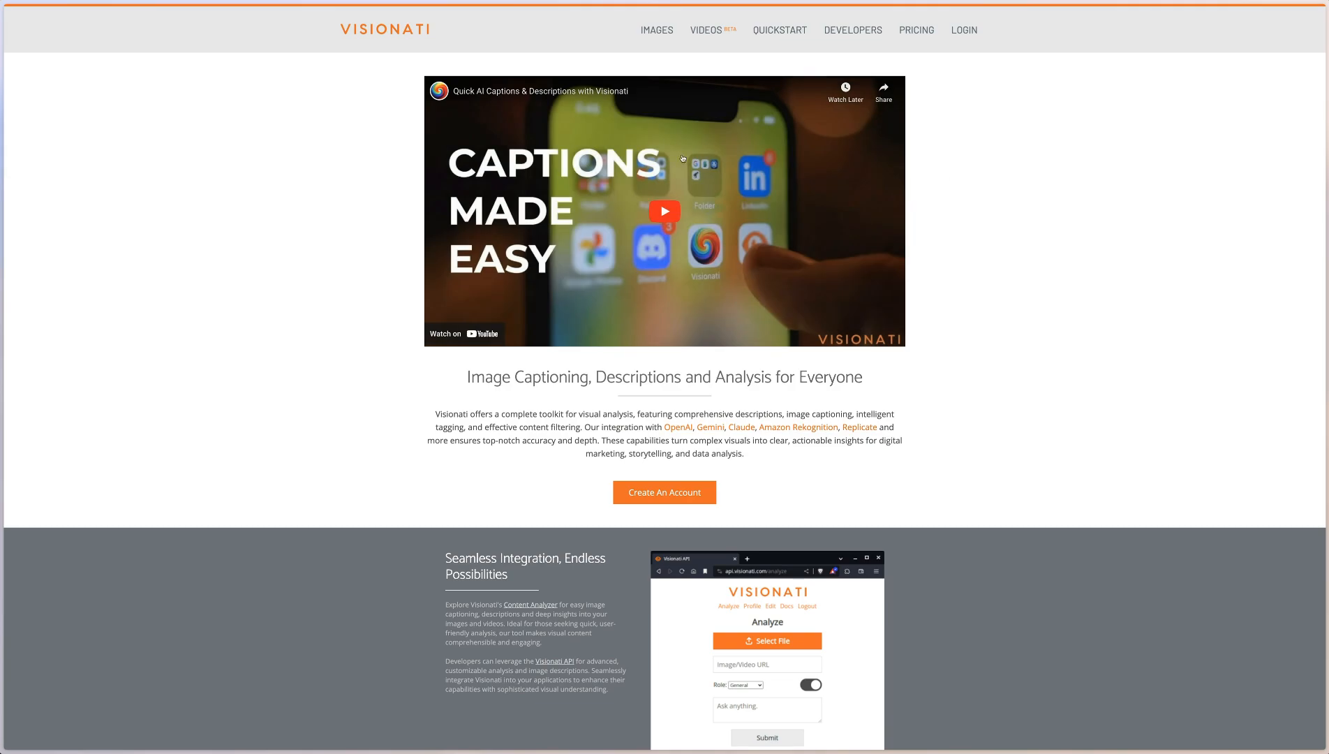
Browse the Visionati website and open its API documentation to examine the query parameters, highlighting the backend options
{"action": "scroll", "coordinate": [683, 159], "scroll_direction": "down", "scroll_amount": 15}
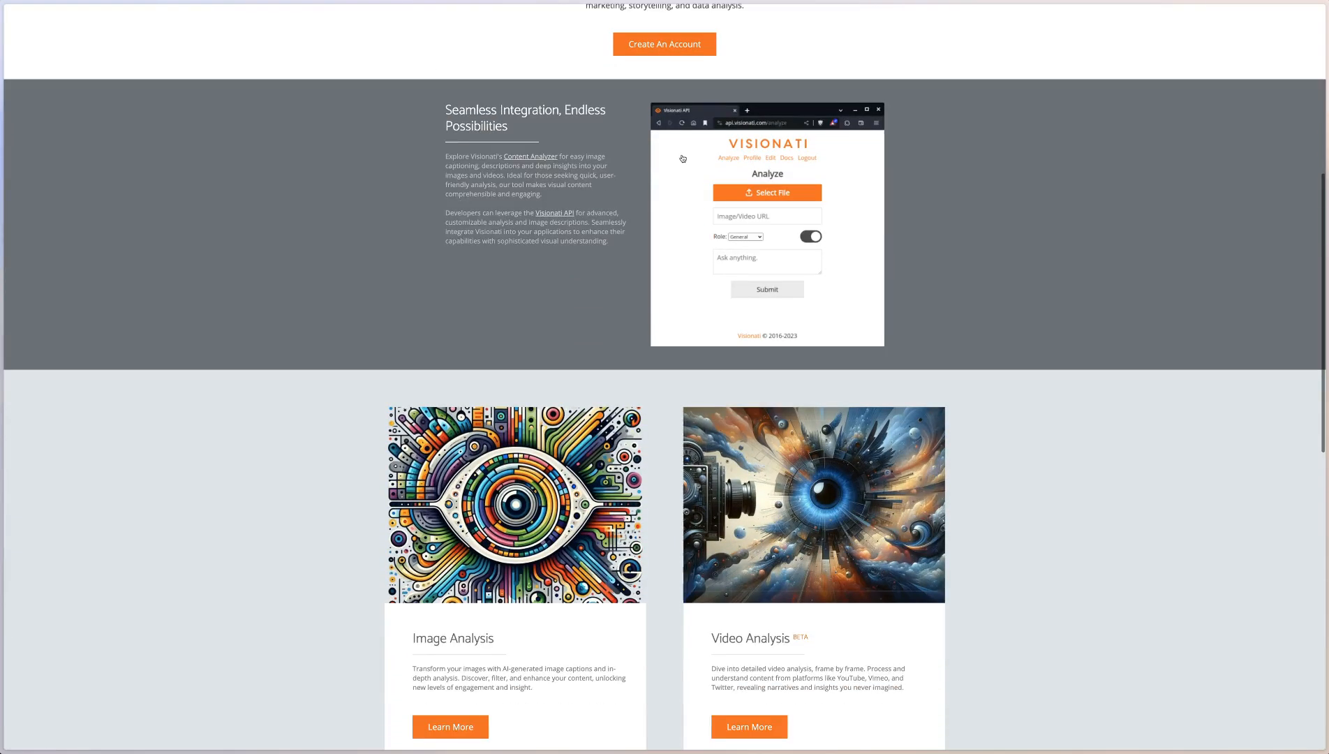
{"action": "scroll", "coordinate": [647, 263], "scroll_direction": "down", "scroll_amount": 2}
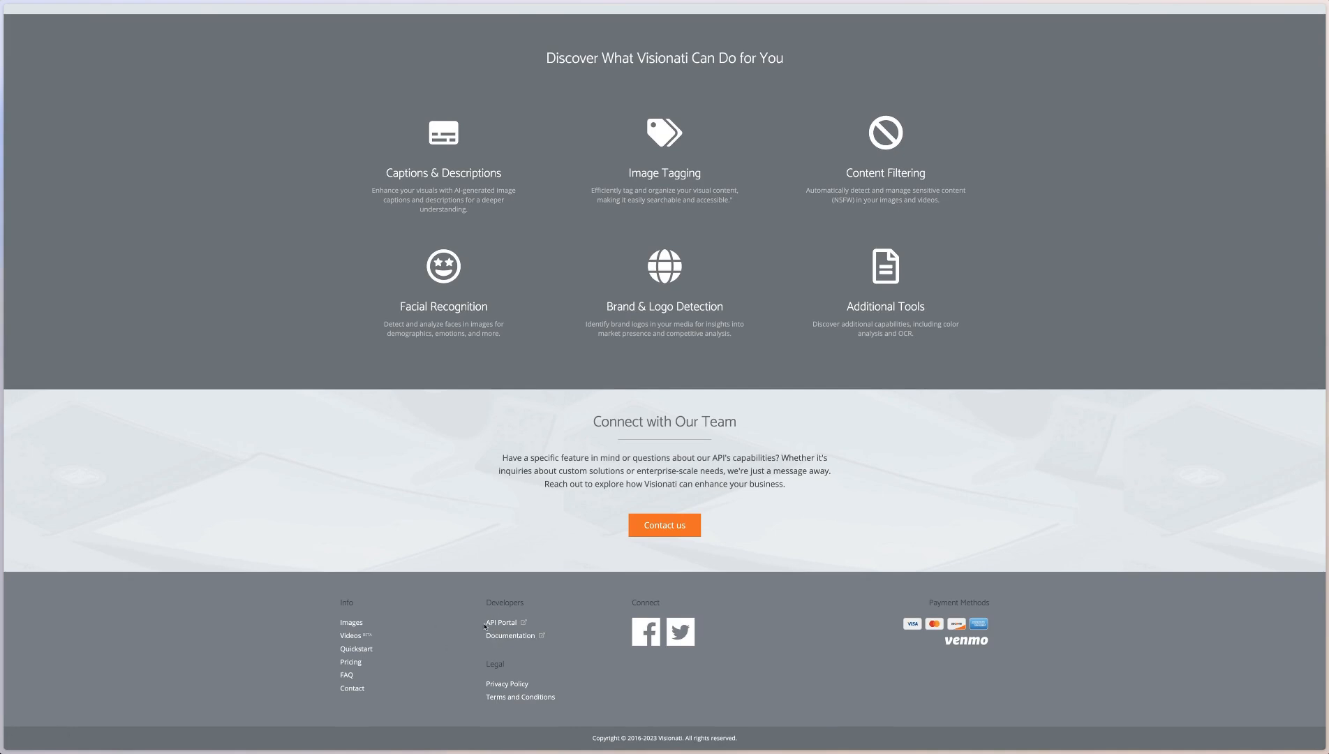
{"action": "left_click", "coordinate": [510, 635]}
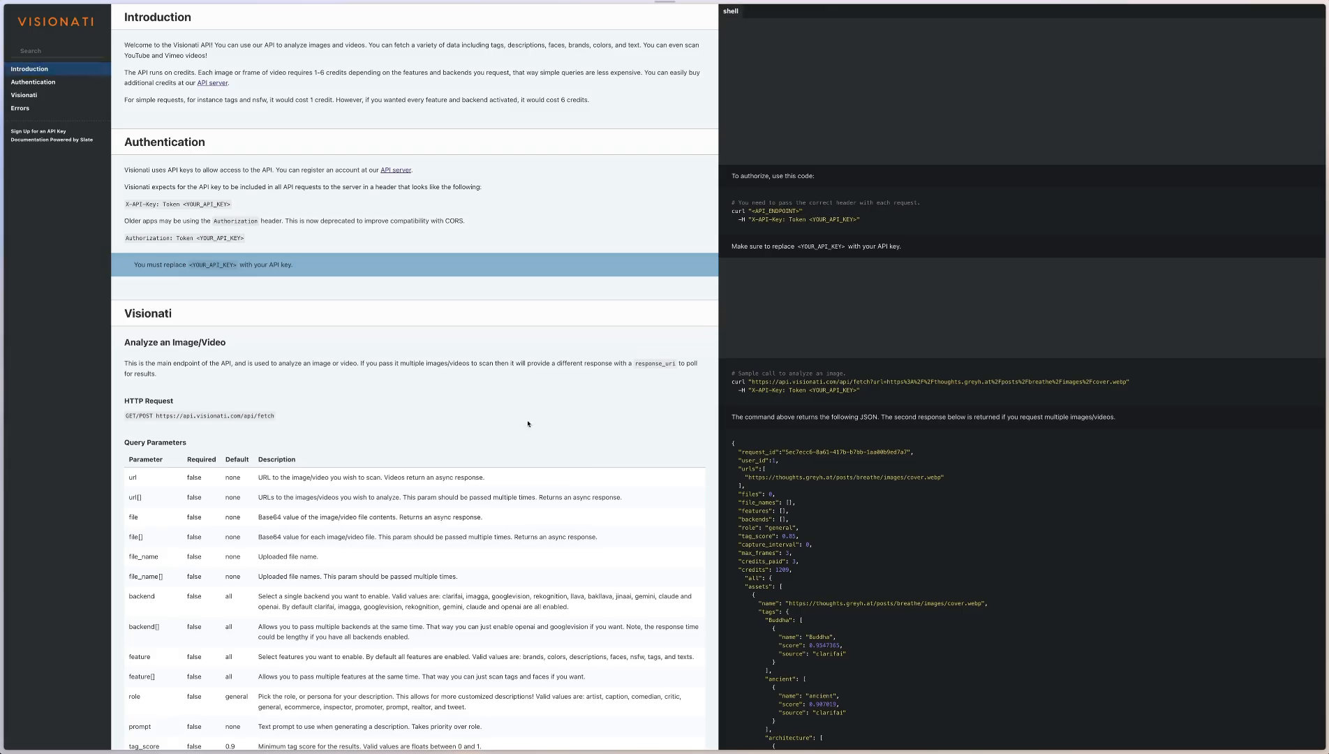
{"action": "left_click_drag", "start_coordinate": [269, 122], "coordinate": [462, 674]}
{"action": "scroll", "coordinate": [463, 675], "scroll_direction": "down", "scroll_amount": 8}
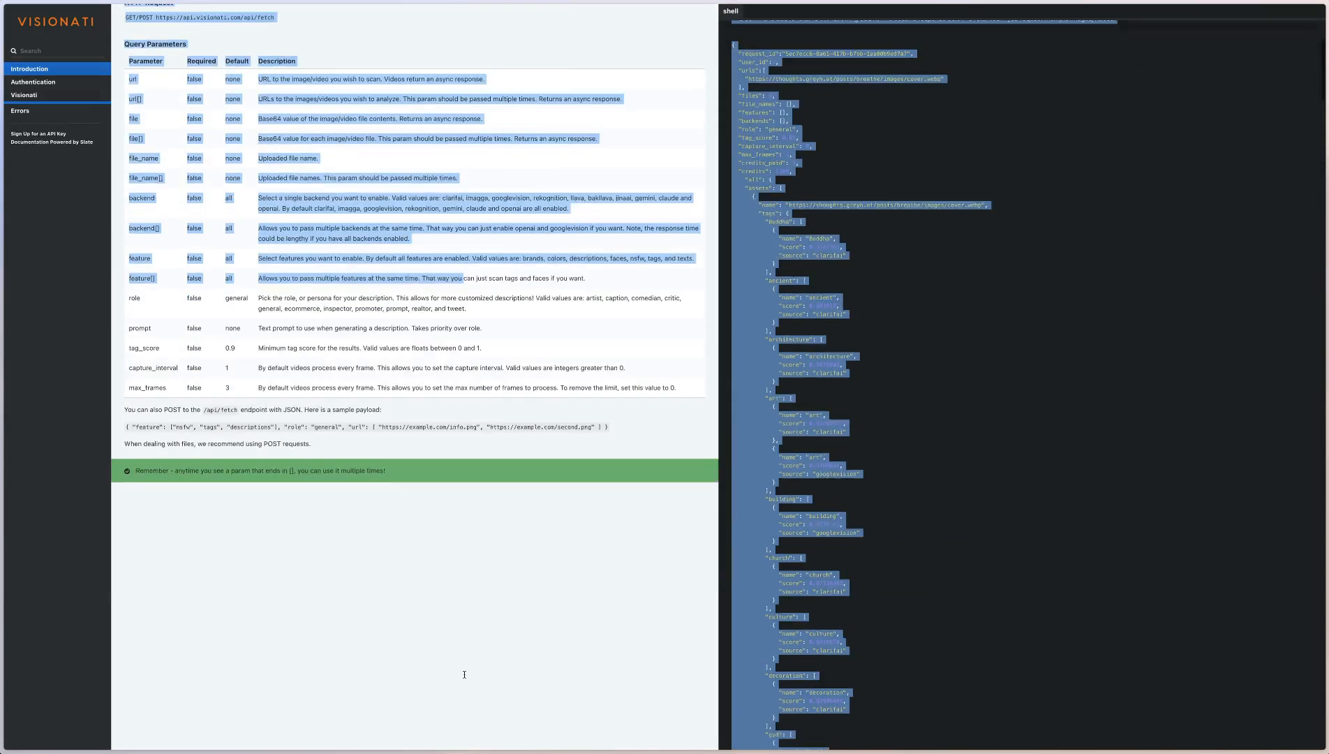
{"action": "scroll", "coordinate": [451, 475], "scroll_direction": "up", "scroll_amount": 5}
{"action": "left_click", "coordinate": [359, 359]}
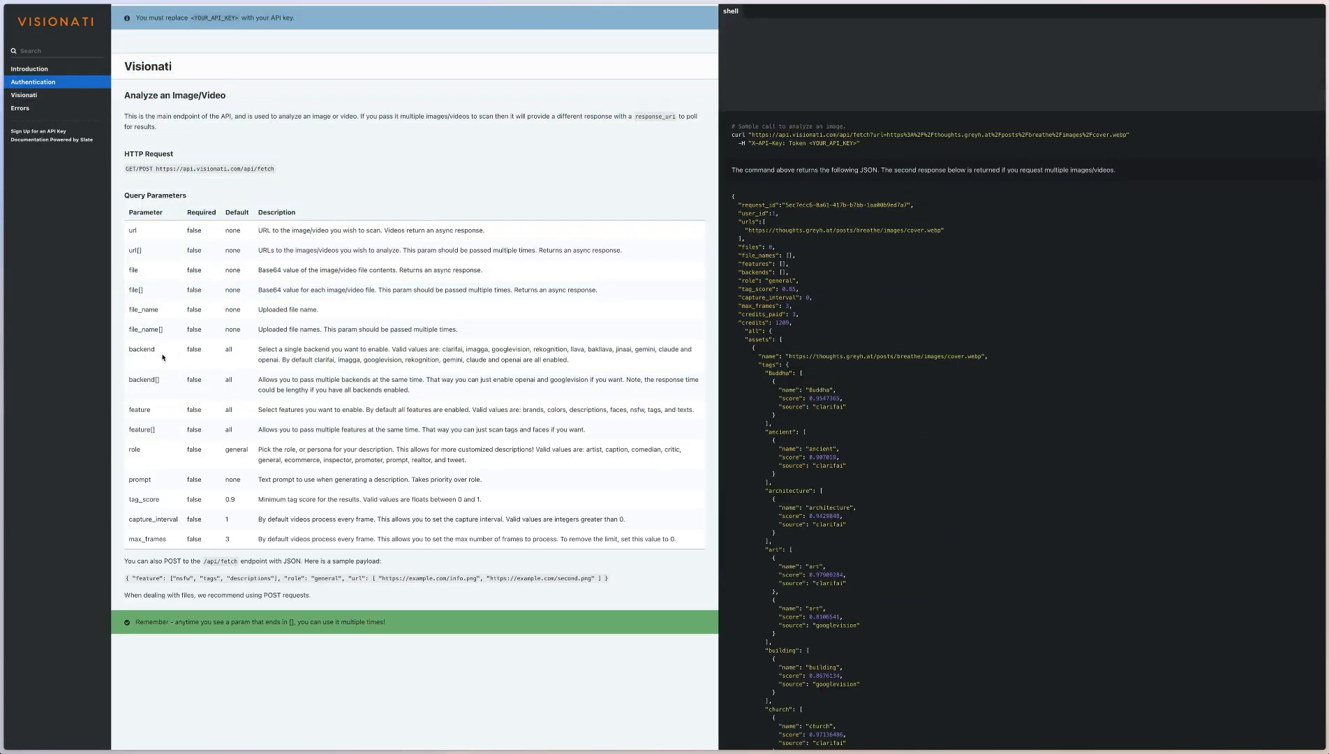
{"action": "left_click_drag", "start_coordinate": [264, 349], "coordinate": [584, 349]}
{"action": "left_click_drag", "start_coordinate": [359, 380], "coordinate": [684, 380]}
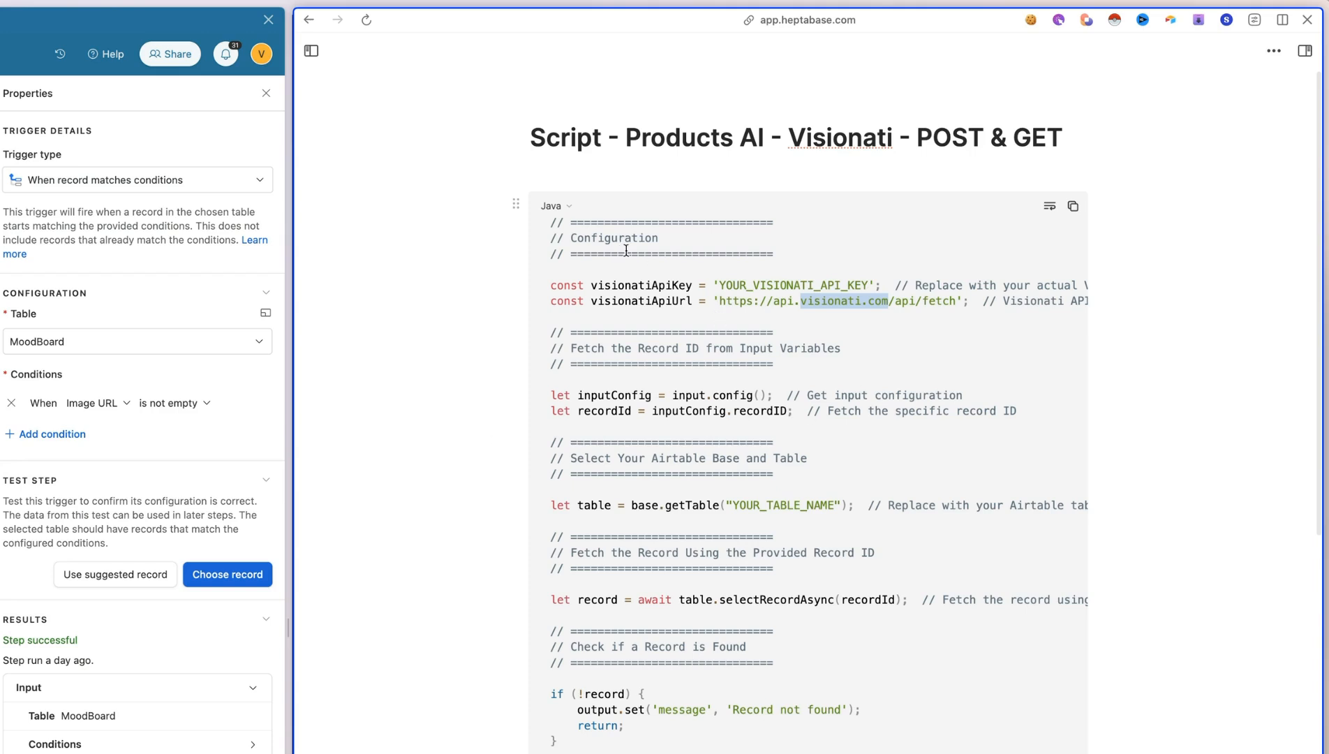
Examine the script's values for the Visionati API key, API URL, record ID and Airtable table name, highlighting each one
{"action": "double_click", "coordinate": [765, 282]}
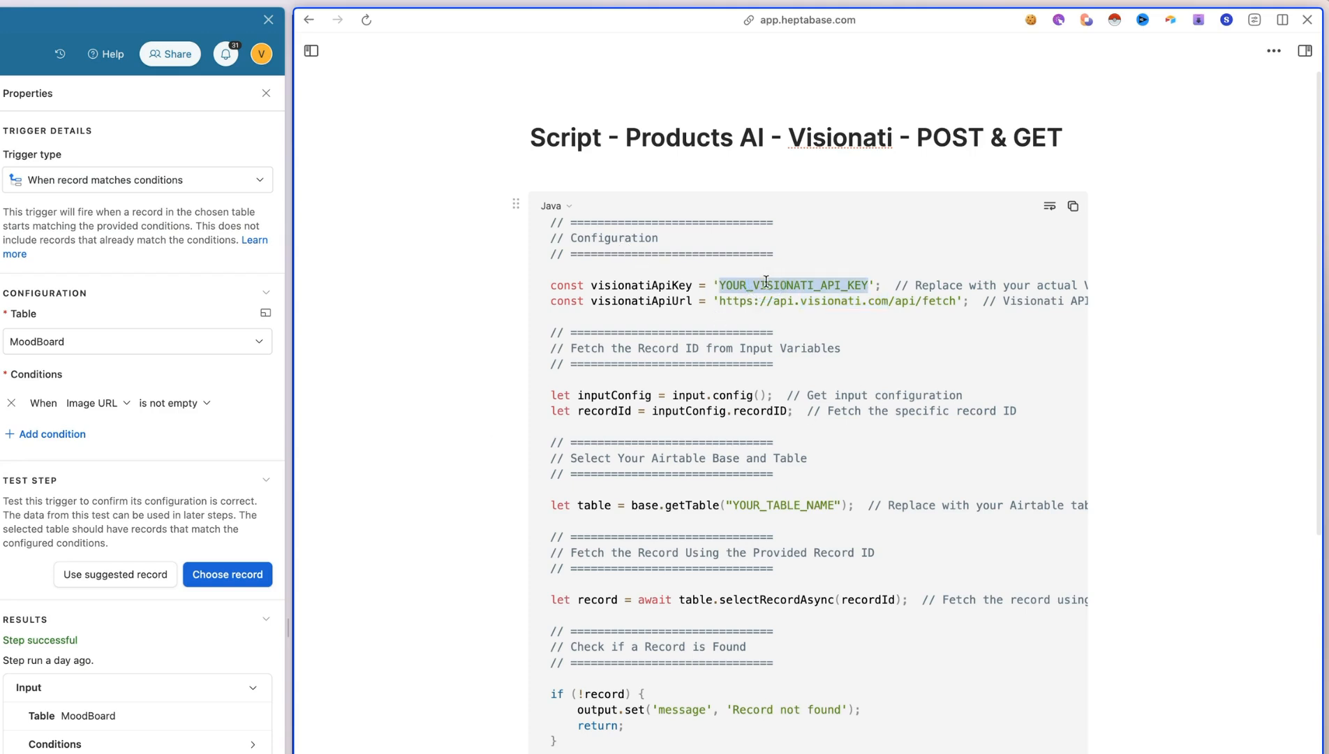
{"action": "double_click", "coordinate": [763, 301]}
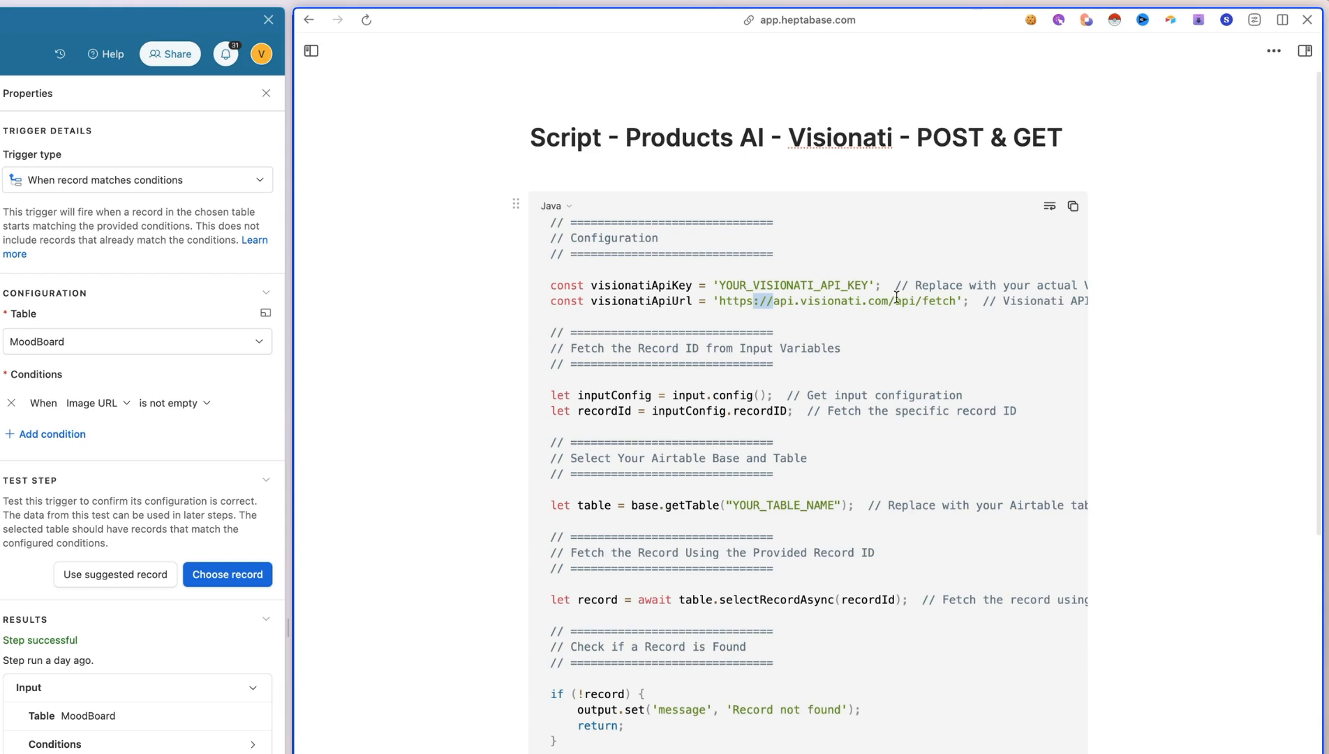
{"action": "scroll", "coordinate": [897, 296], "scroll_direction": "right", "scroll_amount": 5}
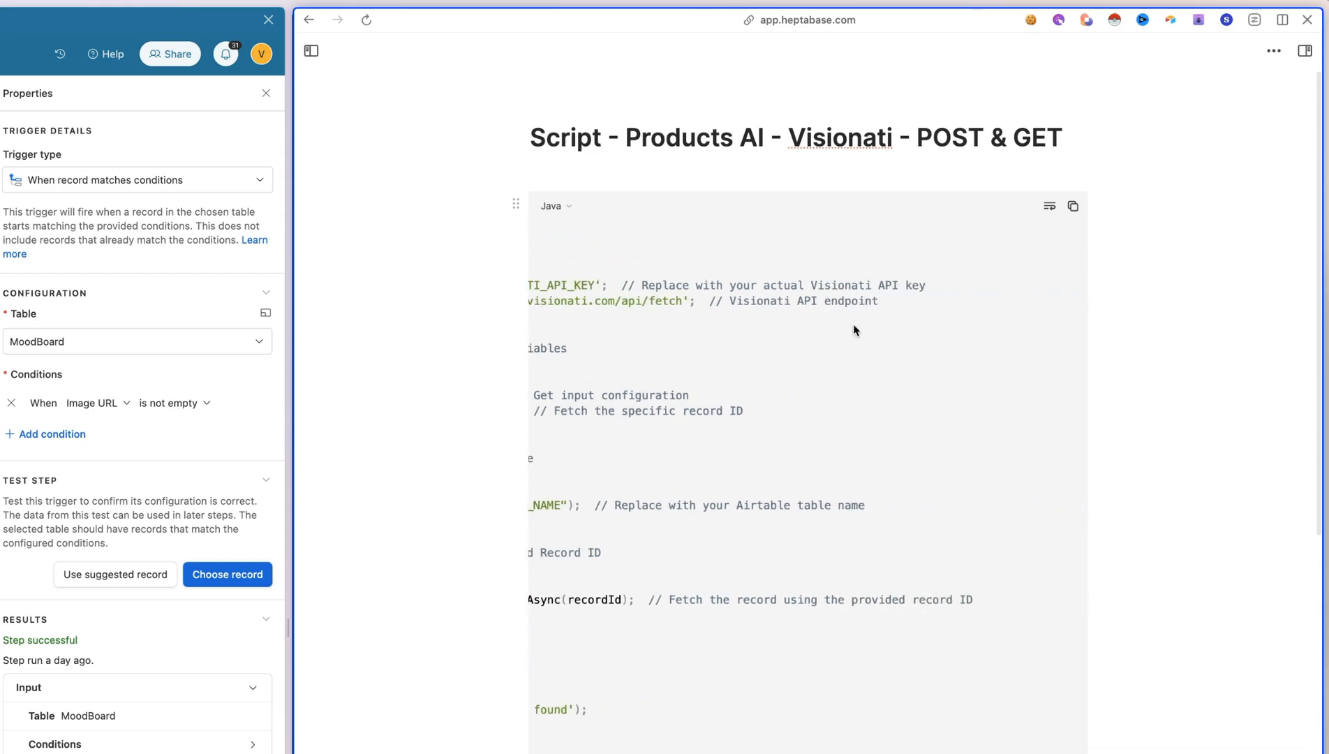
{"action": "scroll", "coordinate": [807, 286], "scroll_direction": "left", "scroll_amount": 5}
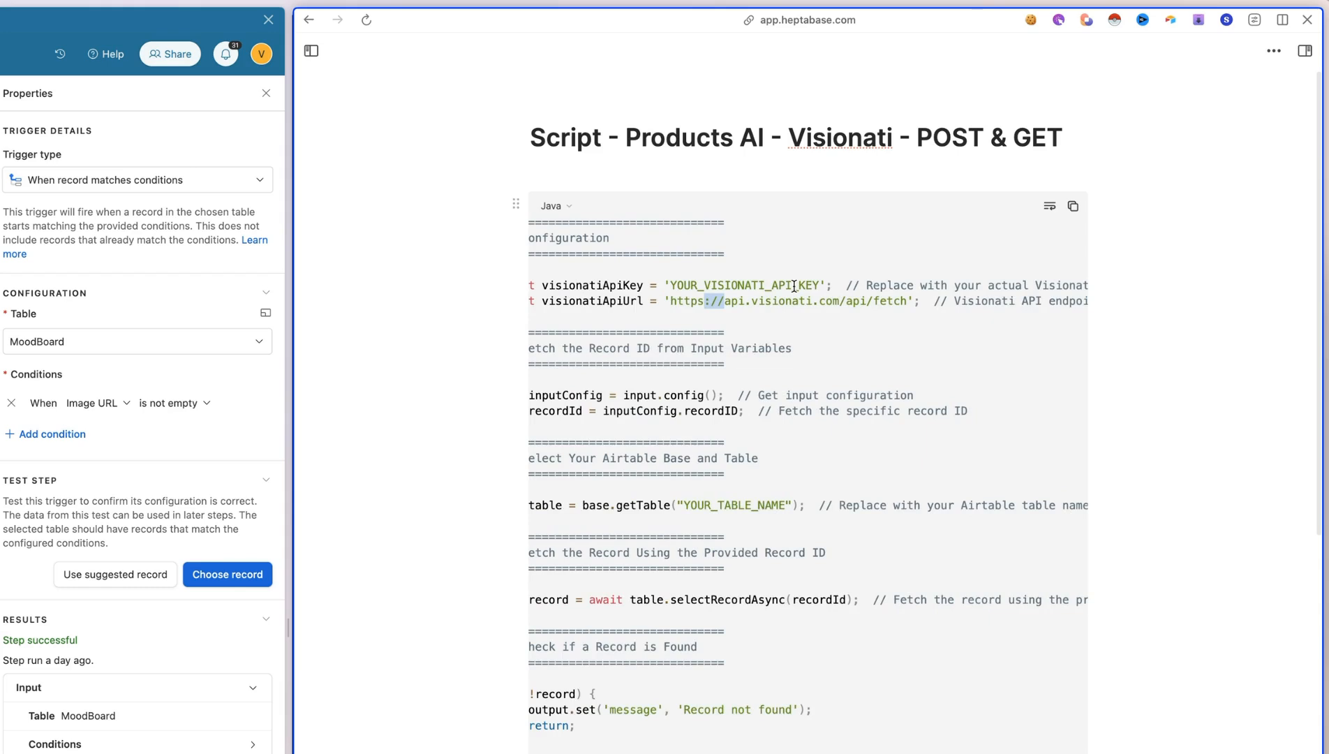
{"action": "scroll", "coordinate": [794, 286], "scroll_direction": "left", "scroll_amount": 1}
{"action": "scroll", "coordinate": [815, 523], "scroll_direction": "down", "scroll_amount": 1}
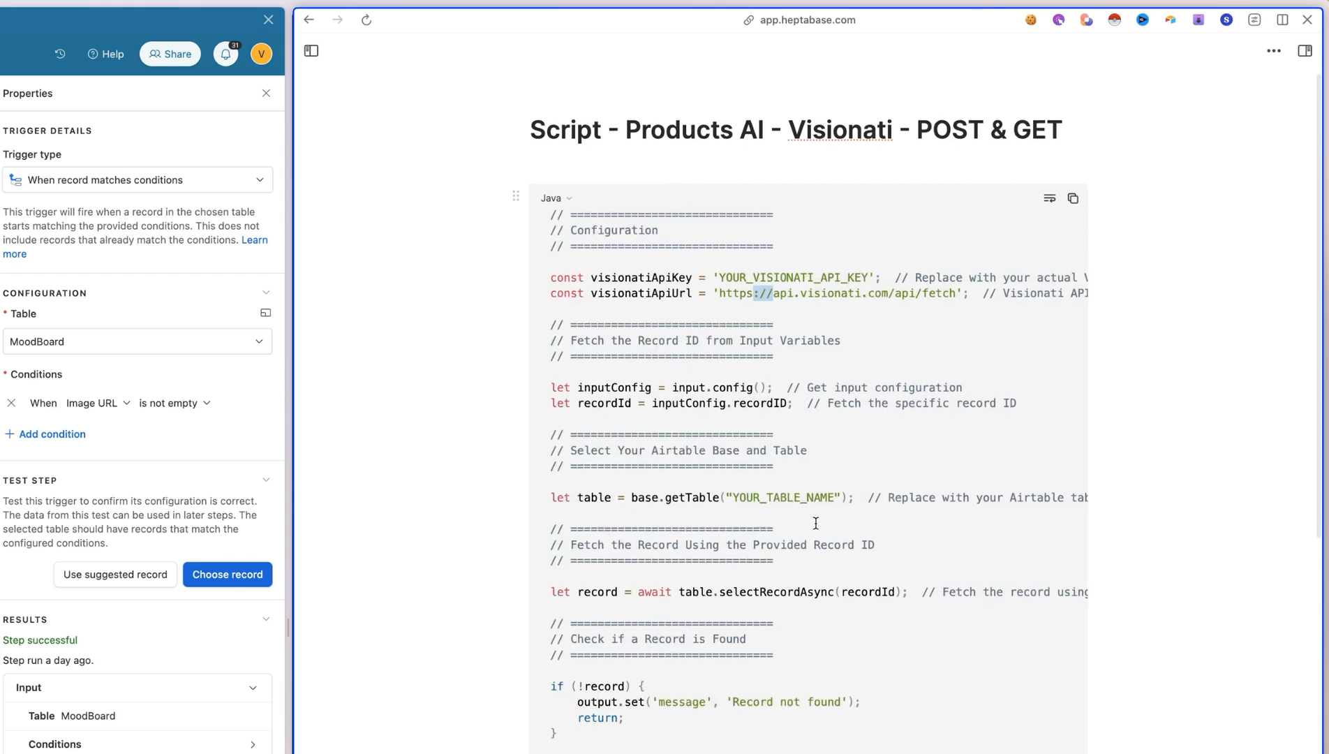
{"action": "left_click_drag", "start_coordinate": [756, 504], "coordinate": [800, 504]}
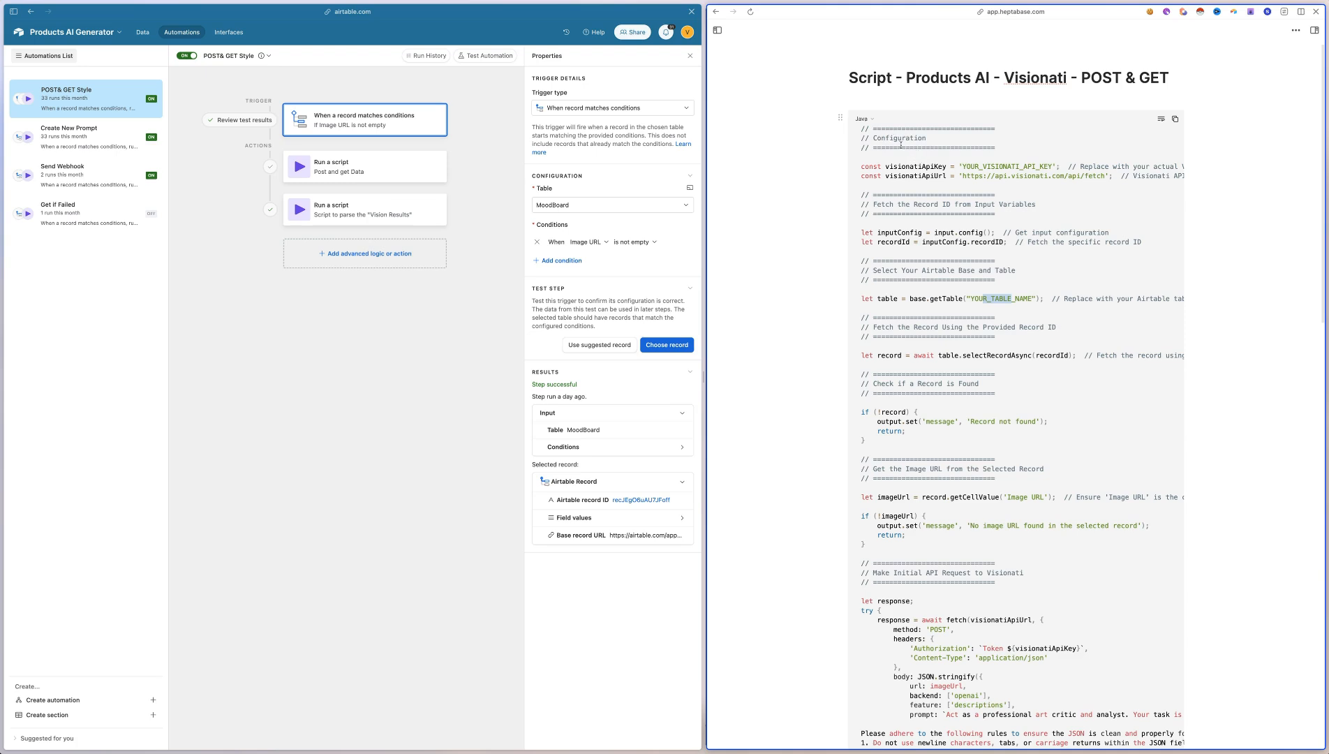
{"action": "double_click", "coordinate": [893, 242]}
{"action": "double_click", "coordinate": [1024, 298]}
{"action": "scroll", "coordinate": [1034, 181], "scroll_direction": "down", "scroll_amount": 5}
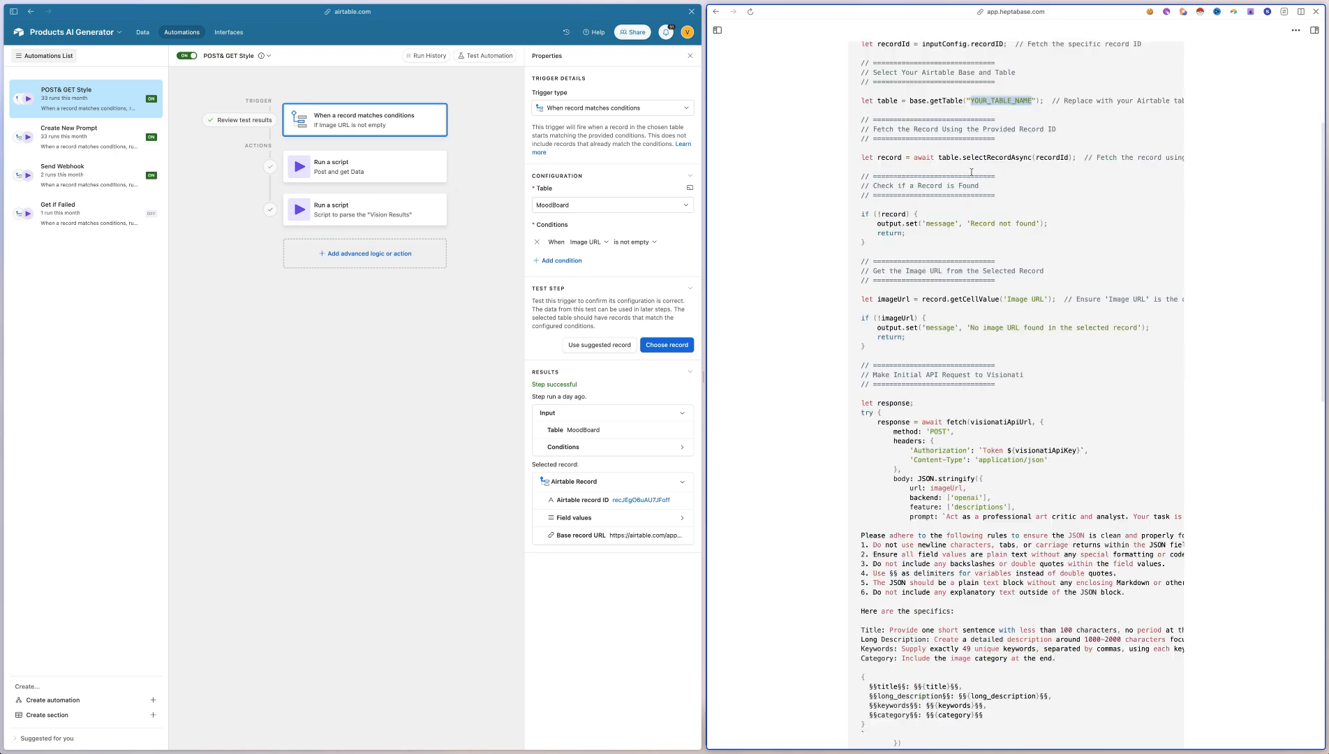
Examine the script's record checks and Visionati request, highlighting the openai backend, descriptions feature, JSON formatting rules and long_description output field
{"action": "left_click_drag", "start_coordinate": [891, 186], "coordinate": [1035, 381]}
{"action": "scroll", "coordinate": [1036, 381], "scroll_direction": "down", "scroll_amount": 2}
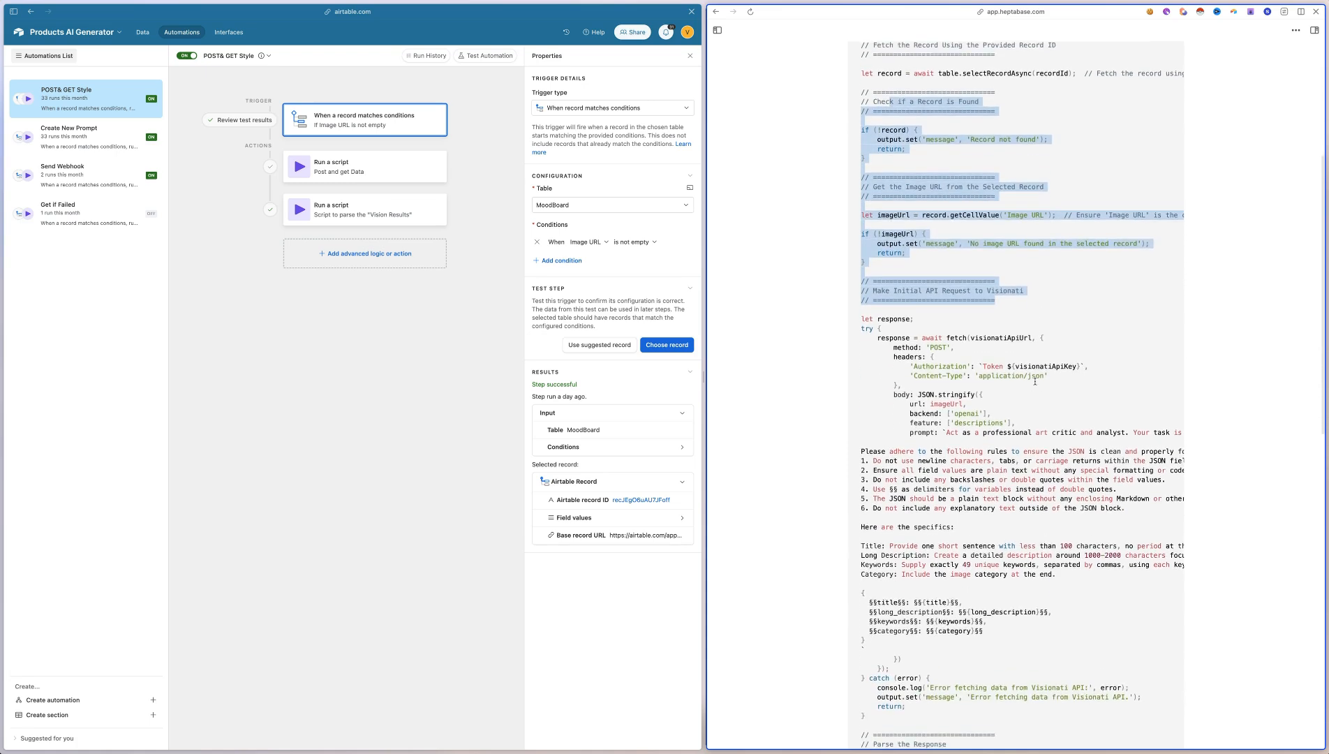
{"action": "left_click", "coordinate": [966, 349]}
{"action": "double_click", "coordinate": [967, 403]}
{"action": "double_click", "coordinate": [975, 413]}
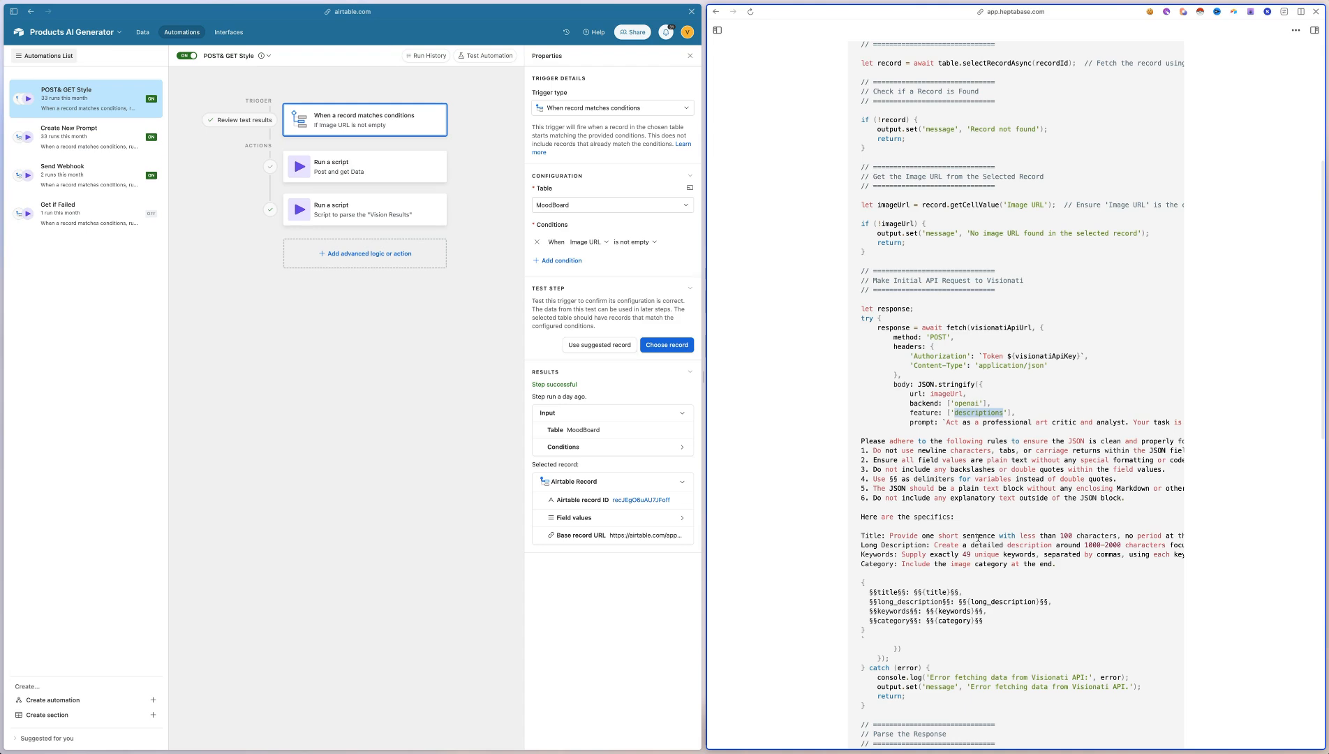
{"action": "scroll", "coordinate": [934, 481], "scroll_direction": "right", "scroll_amount": 10}
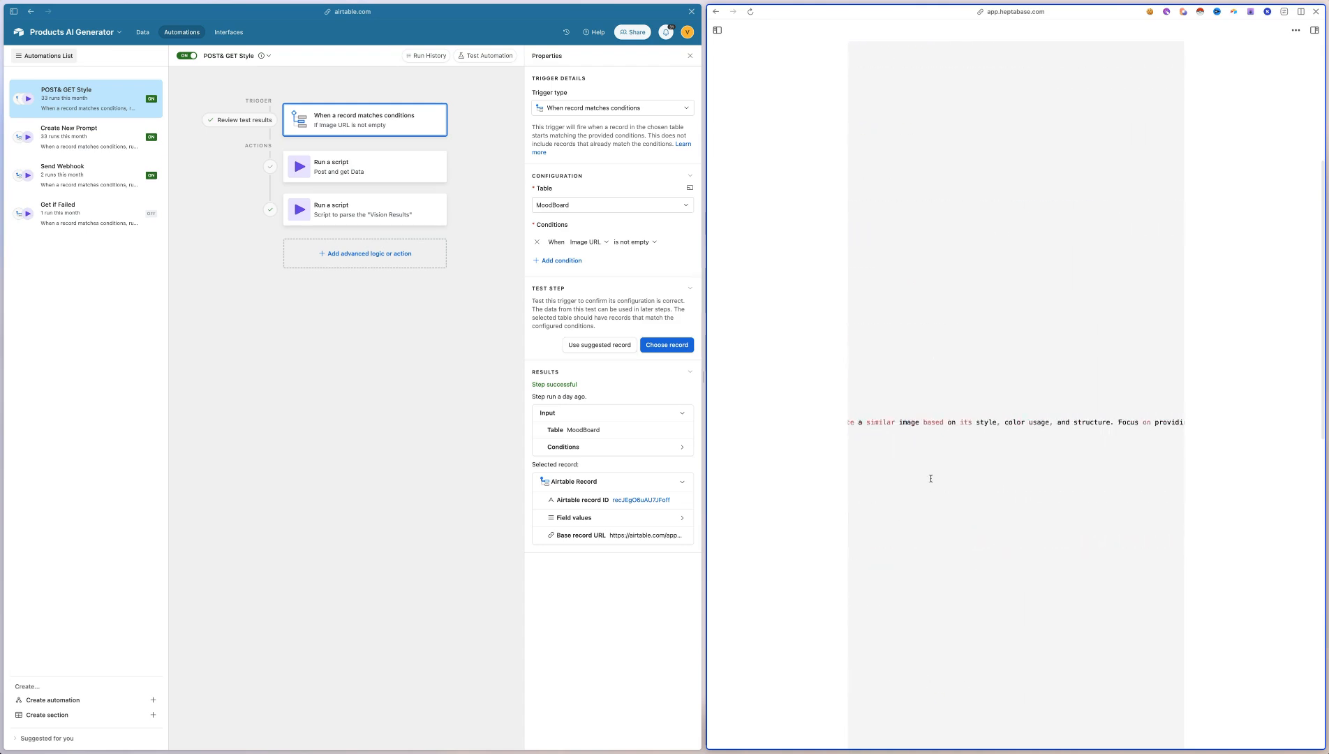
{"action": "scroll", "coordinate": [931, 482], "scroll_direction": "left", "scroll_amount": 10}
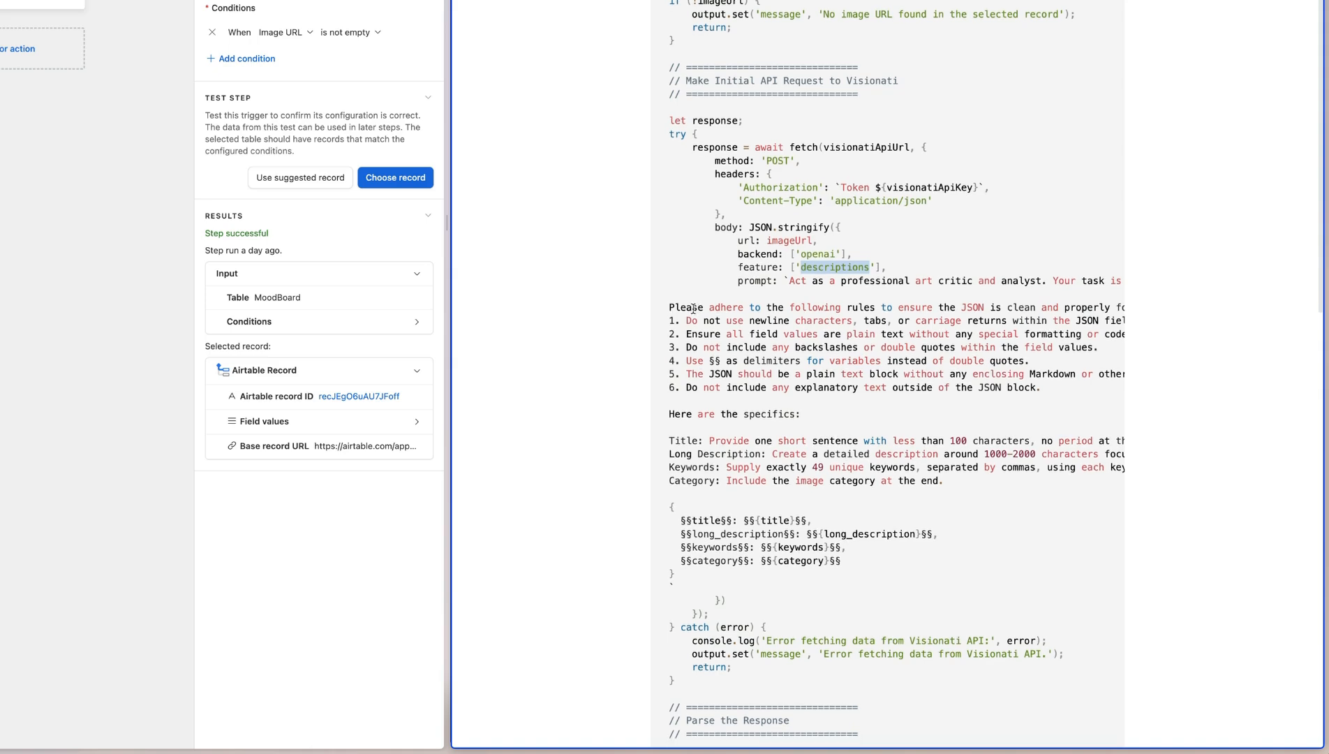
{"action": "left_click_drag", "start_coordinate": [672, 308], "coordinate": [958, 394]}
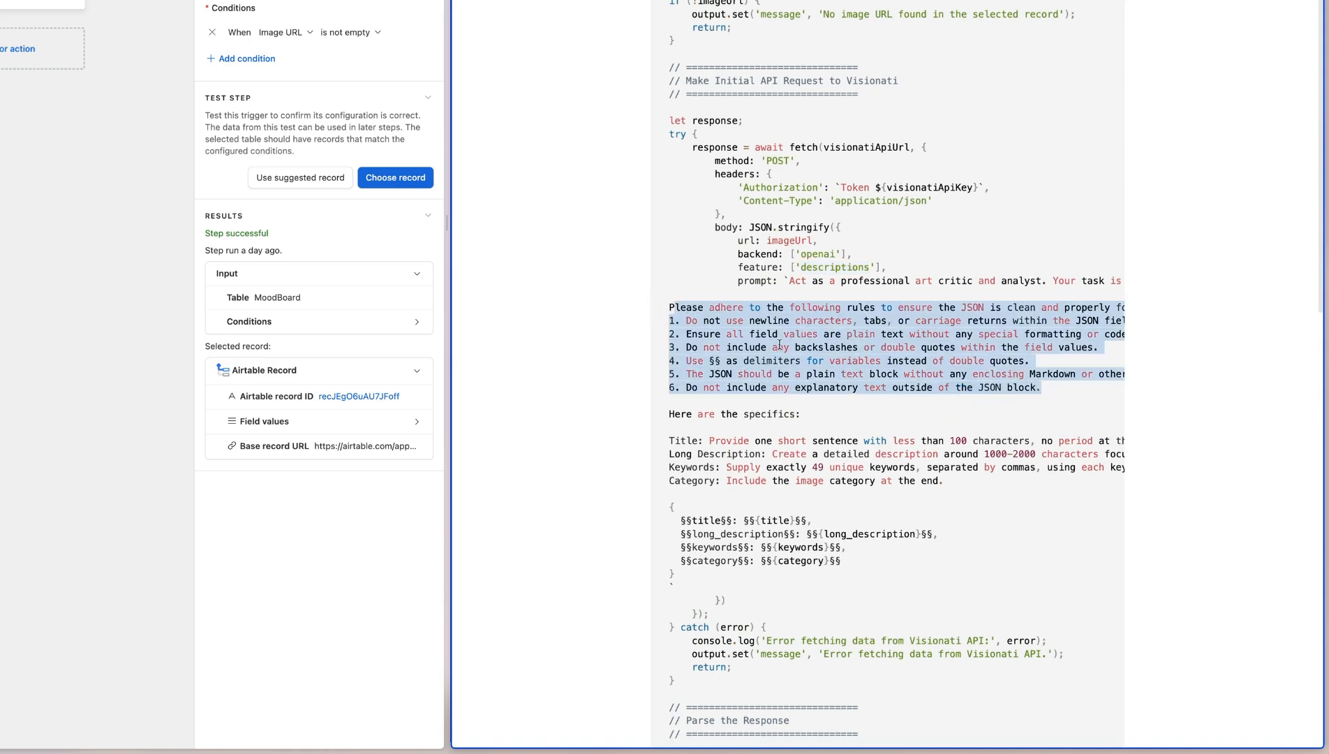
{"action": "left_click_drag", "start_coordinate": [692, 534], "coordinate": [945, 537]}
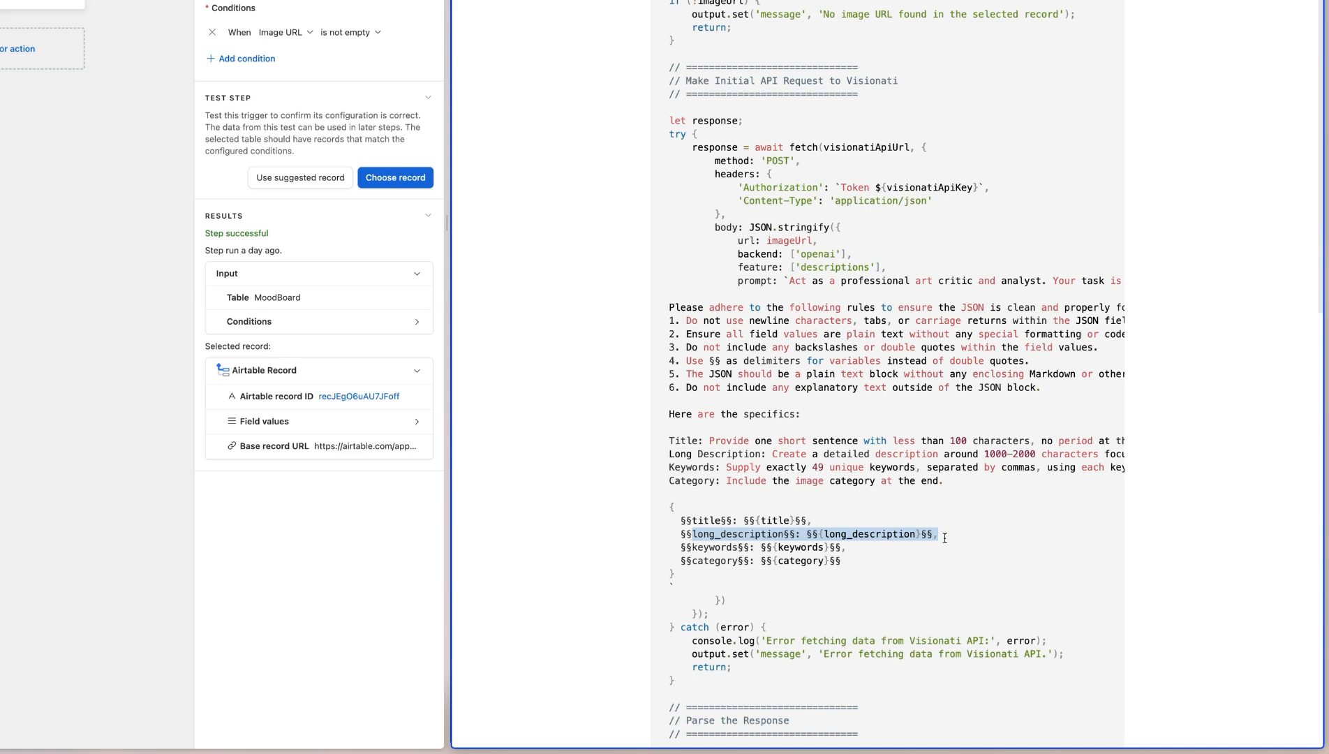
{"action": "scroll", "coordinate": [944, 530], "scroll_direction": "right", "scroll_amount": 1}
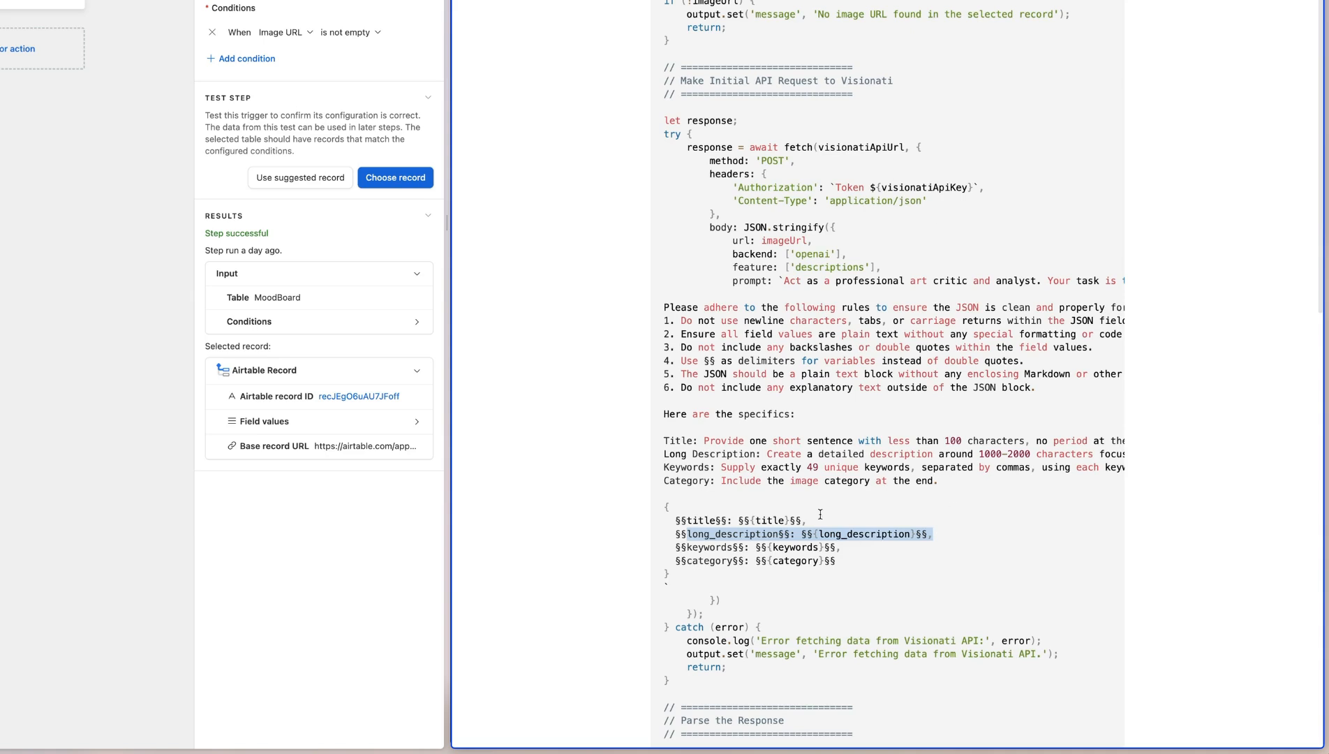
Examine the script prompt's JSON template, highlighting the §§ delimiters, the six JSON formatting rules and the title output field
{"action": "scroll", "coordinate": [813, 524], "scroll_direction": "left", "scroll_amount": 1}
{"action": "scroll", "coordinate": [733, 438], "scroll_direction": "down", "scroll_amount": 1}
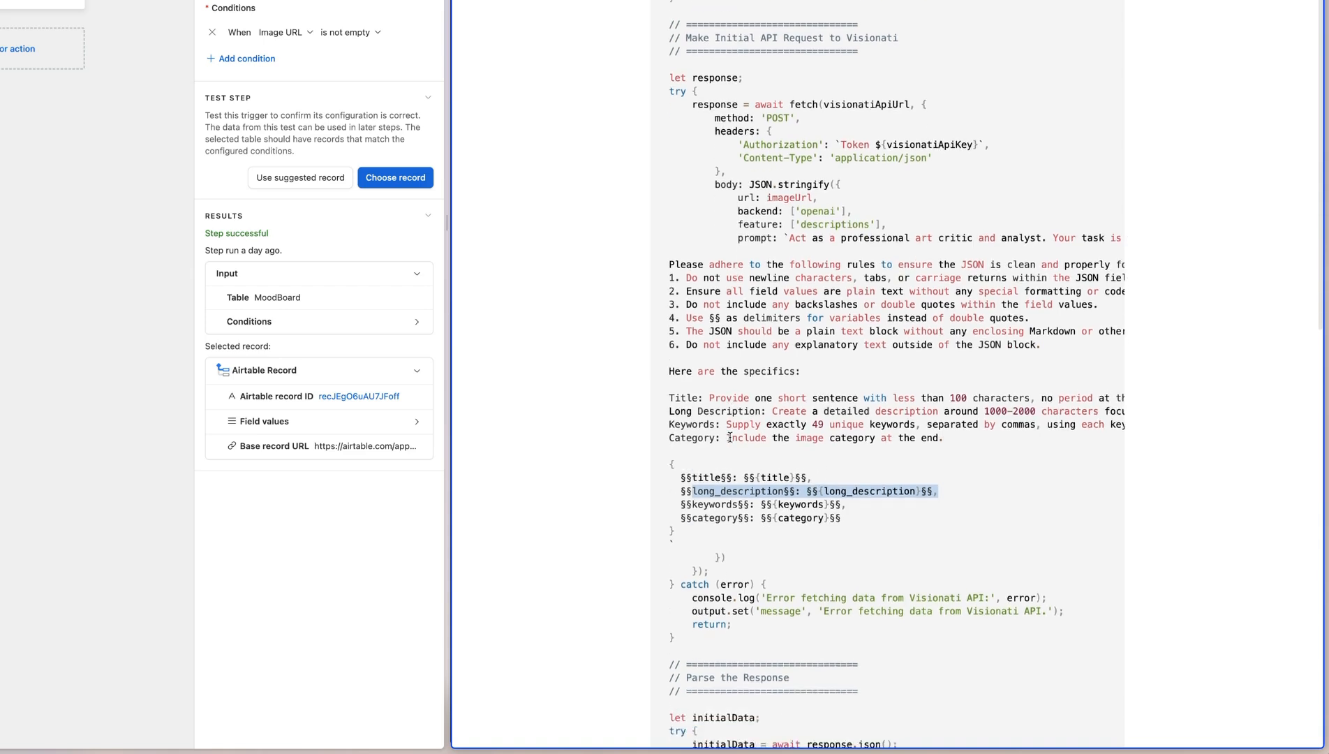
{"action": "left_click_drag", "start_coordinate": [682, 461], "coordinate": [691, 462]}
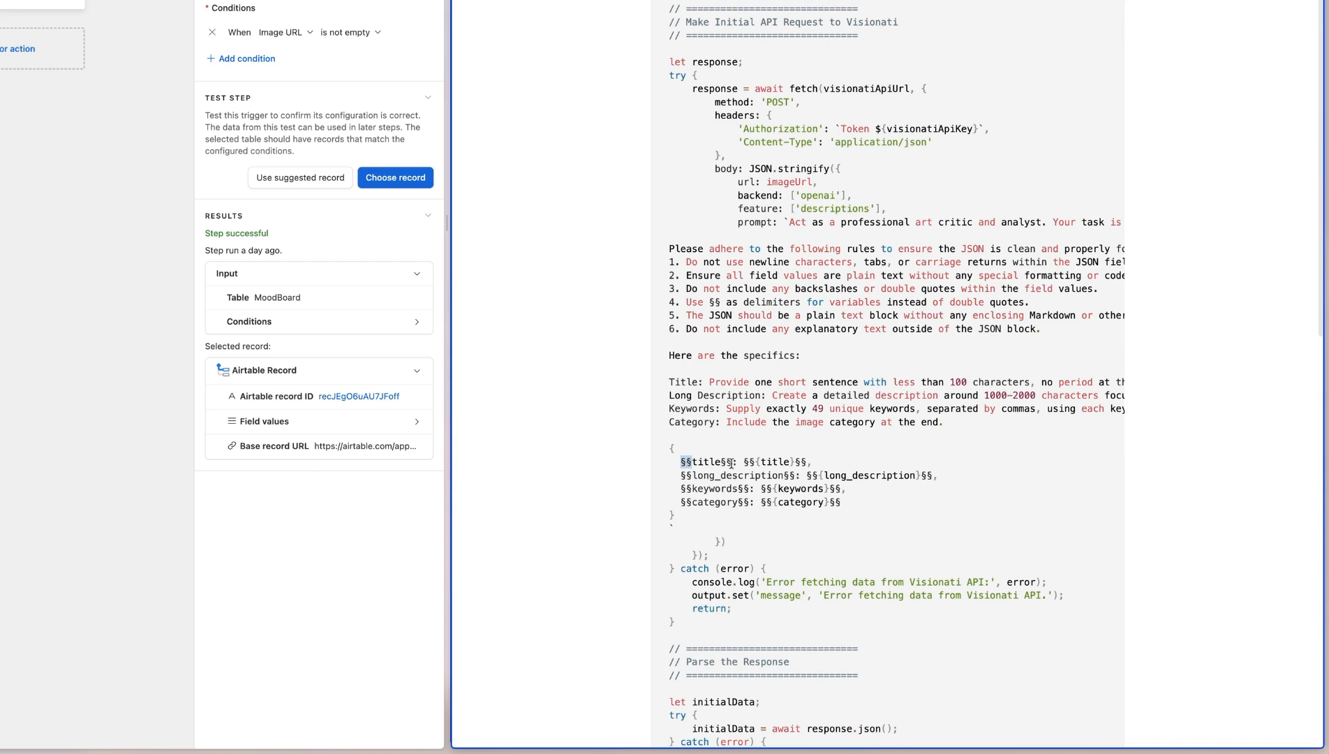
{"action": "left_click", "coordinate": [710, 462]}
{"action": "left_click_drag", "start_coordinate": [671, 247], "coordinate": [926, 330]}
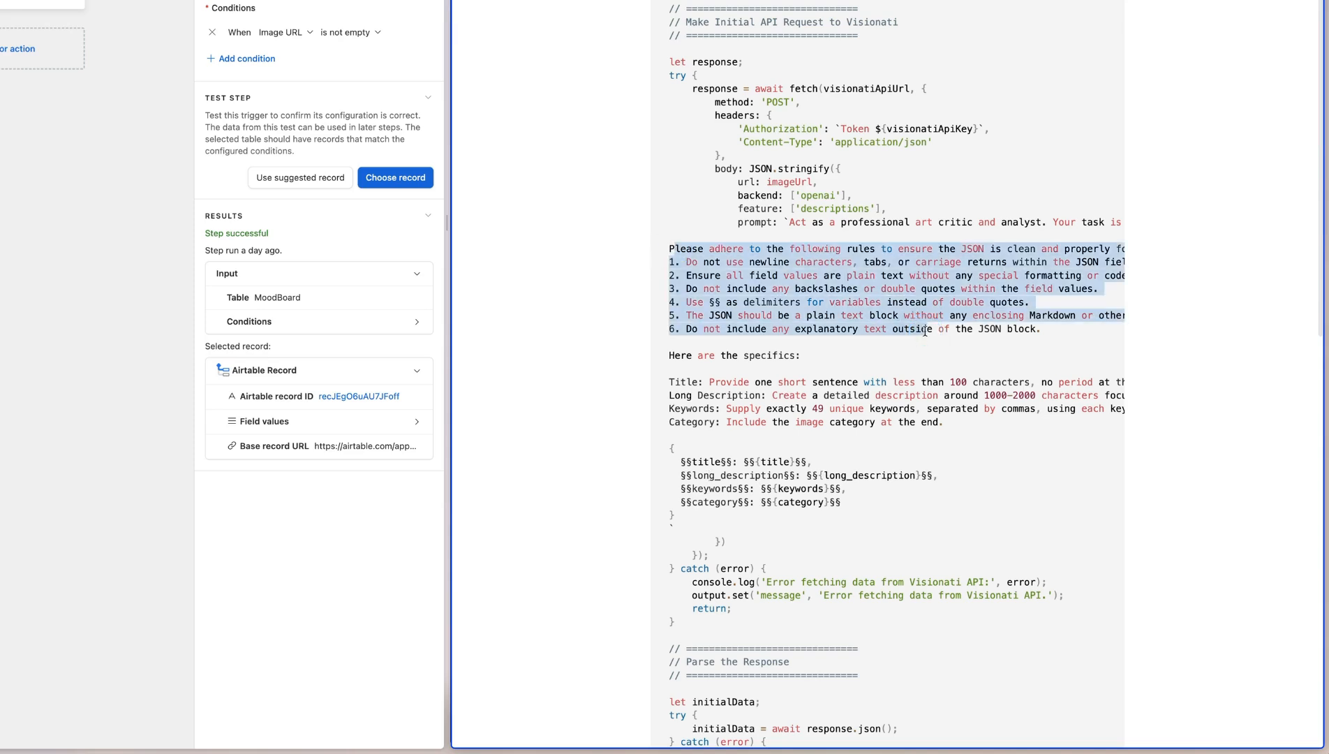
{"action": "left_click_drag", "start_coordinate": [692, 461], "coordinate": [811, 462]}
Look through the script's response parsing, status check and record update code, highlighting it down to the Response URI and Vision Results update
{"action": "scroll", "coordinate": [808, 504], "scroll_direction": "down", "scroll_amount": 8}
{"action": "left_click_drag", "start_coordinate": [708, 1], "coordinate": [808, 582]}
{"action": "scroll", "coordinate": [808, 583], "scroll_direction": "down", "scroll_amount": 7}
{"action": "scroll", "coordinate": [808, 583], "scroll_direction": "up", "scroll_amount": 6}
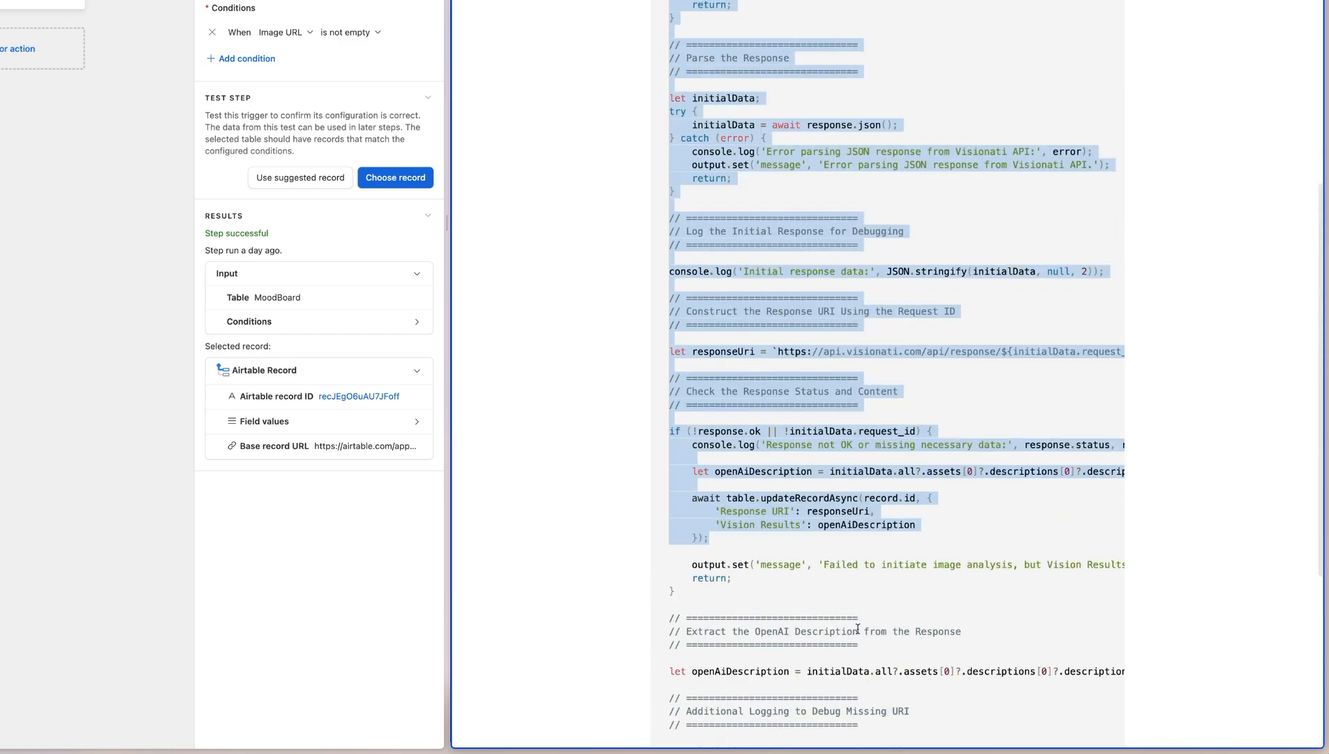
{"action": "scroll", "coordinate": [858, 628], "scroll_direction": "down", "scroll_amount": 6}
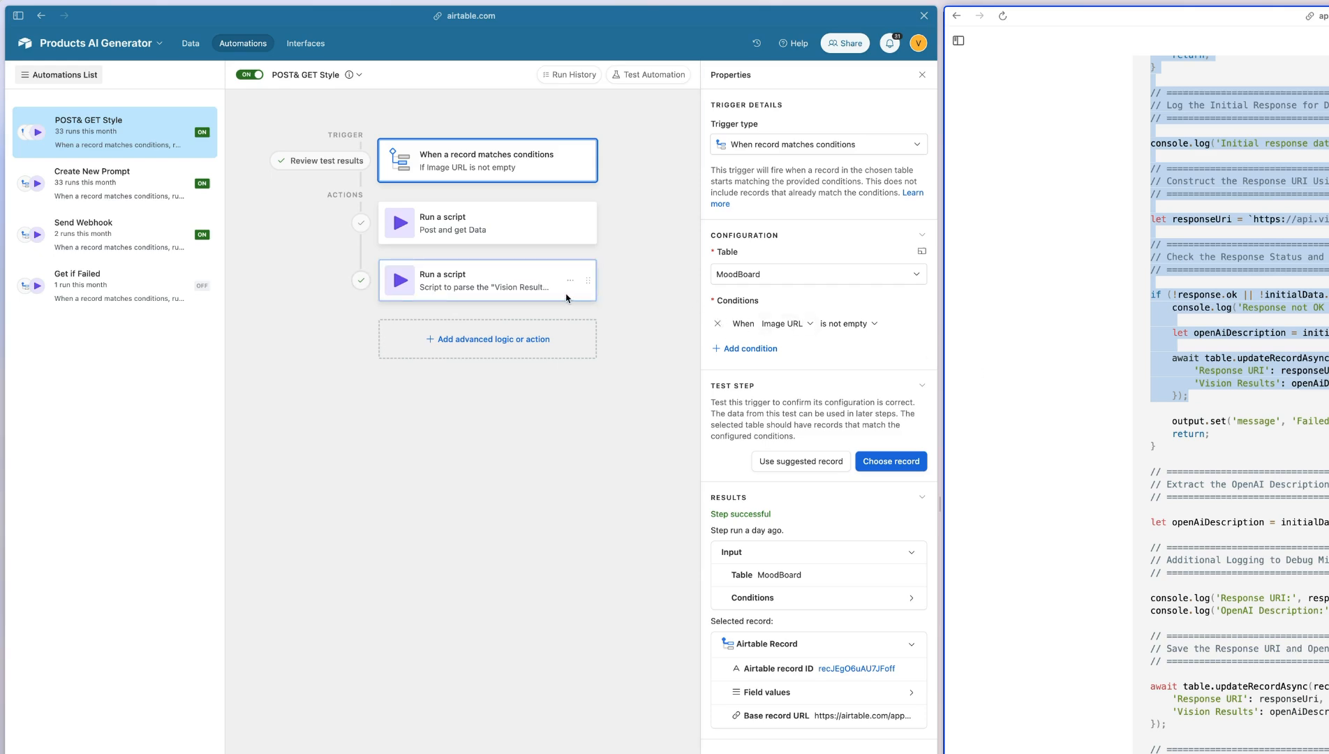
Open the MoodBoard table in Airtable and unhide its Vision Results field
{"action": "left_click", "coordinate": [191, 43]}
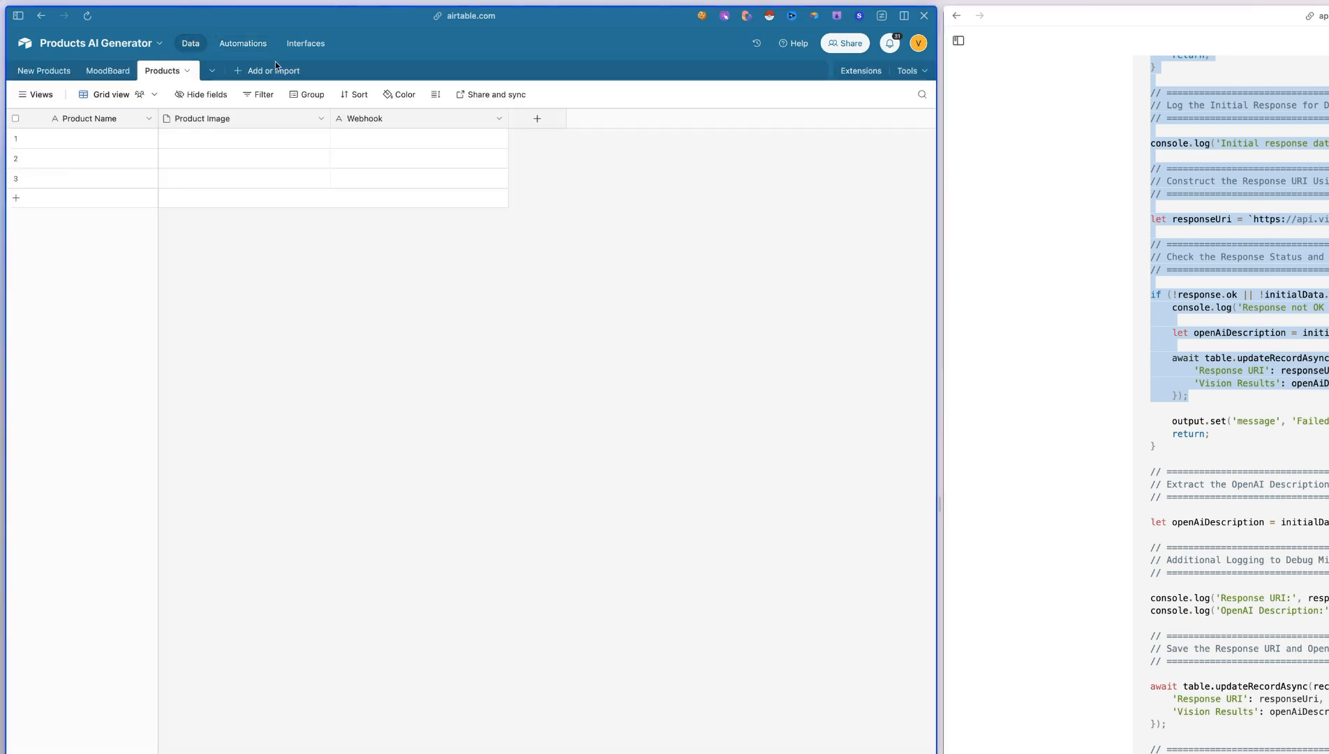
{"action": "left_click", "coordinate": [106, 70]}
{"action": "scroll", "coordinate": [543, 267], "scroll_direction": "left", "scroll_amount": 10}
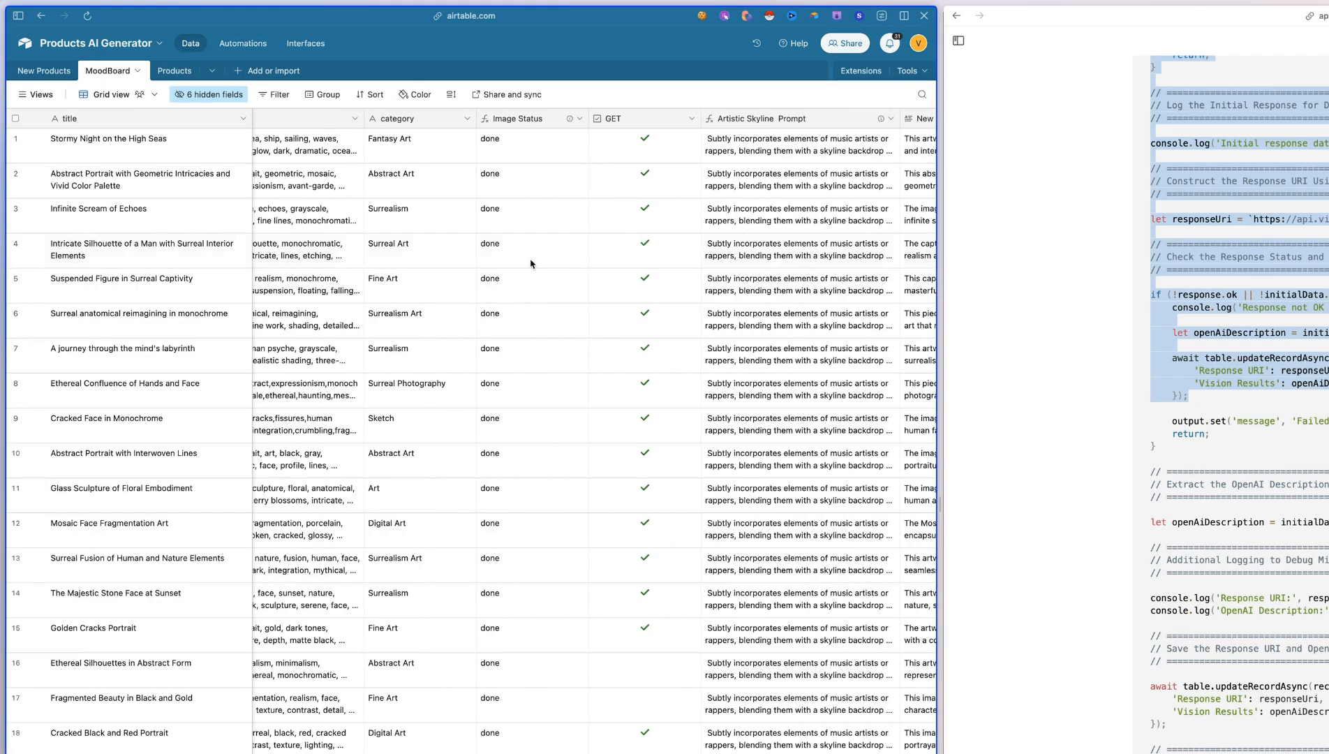
{"action": "left_click", "coordinate": [208, 94]}
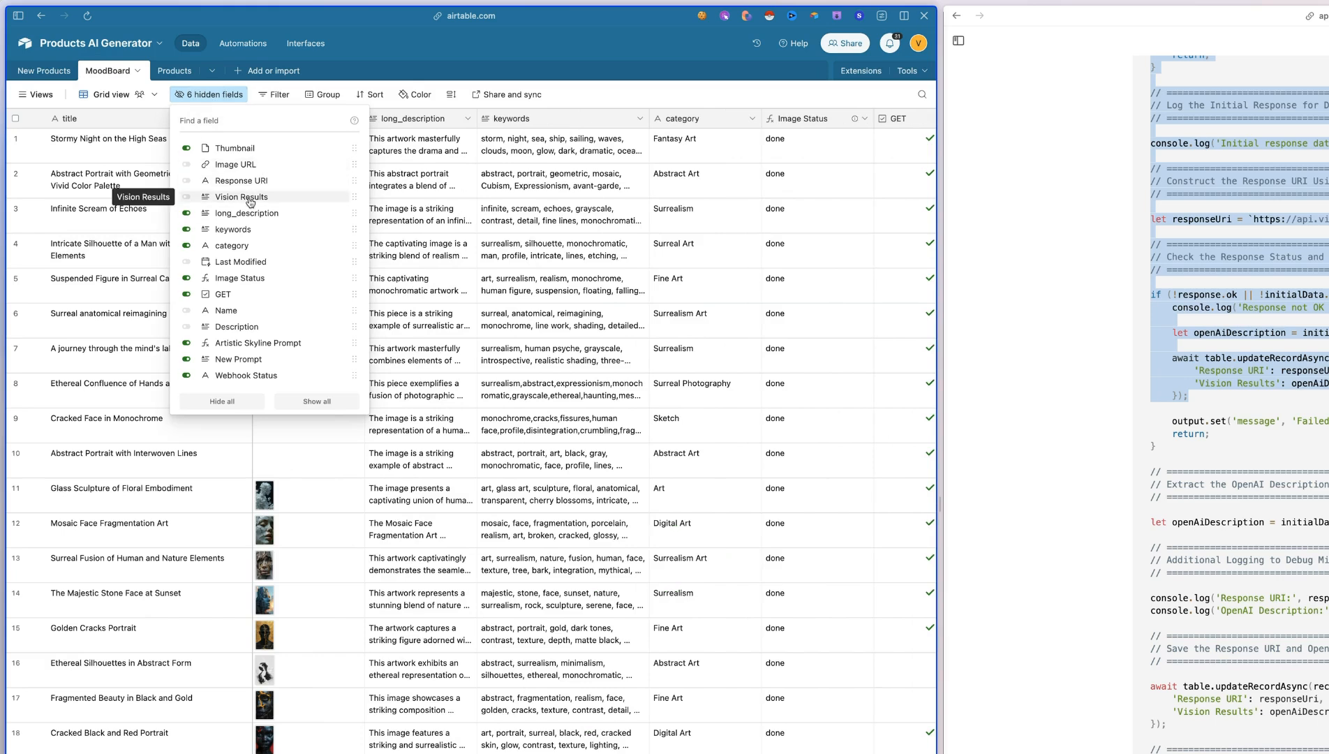
{"action": "left_click", "coordinate": [250, 201]}
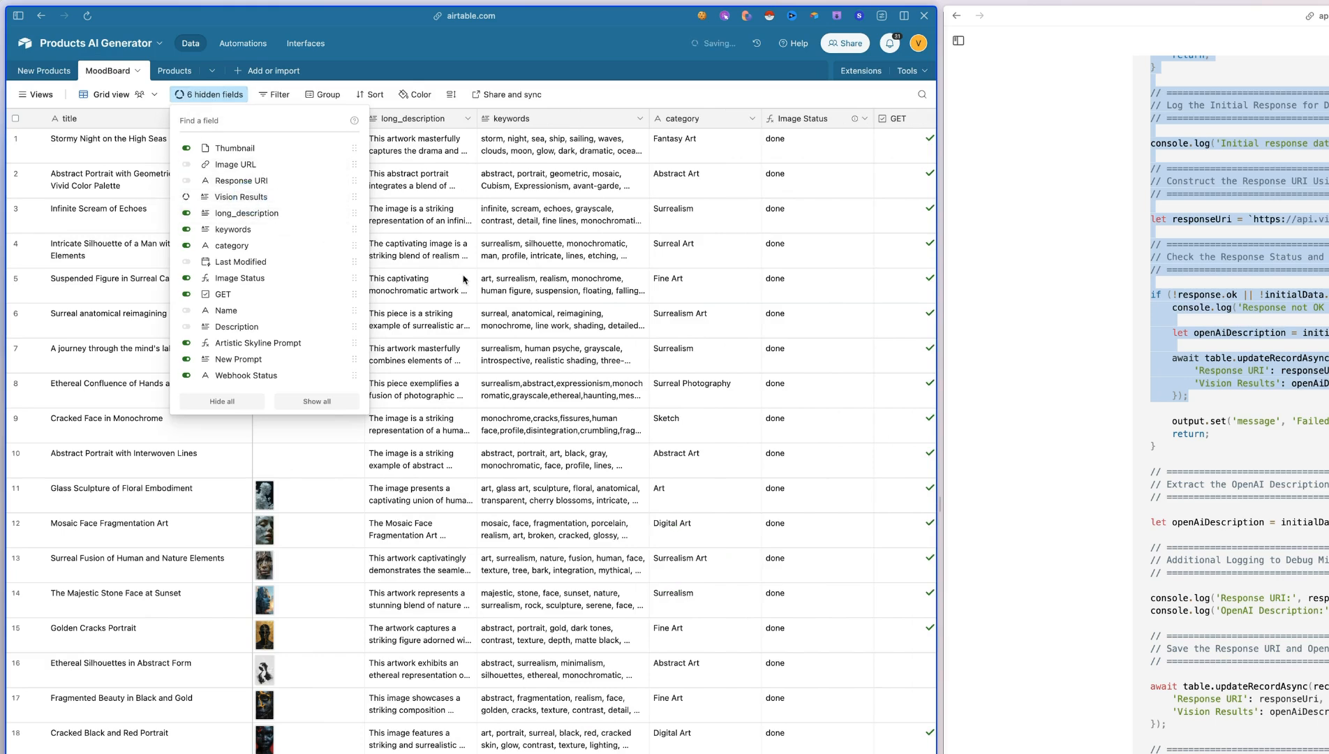
{"action": "left_click", "coordinate": [579, 315]}
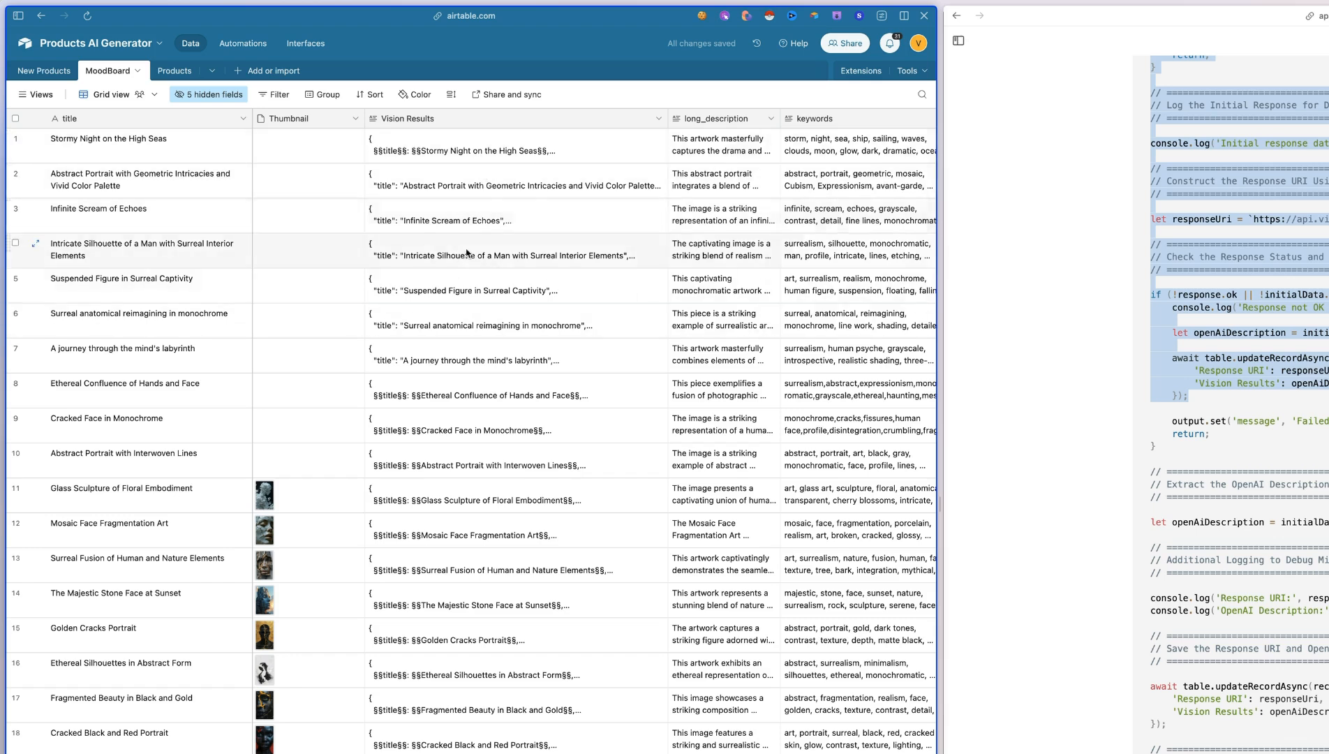
Expand the Vision Results cell of the "Intricate Silhouette of a Man with Surreal Interior Elements" record, highlight its JSON text and close it
{"action": "left_click", "coordinate": [489, 258]}
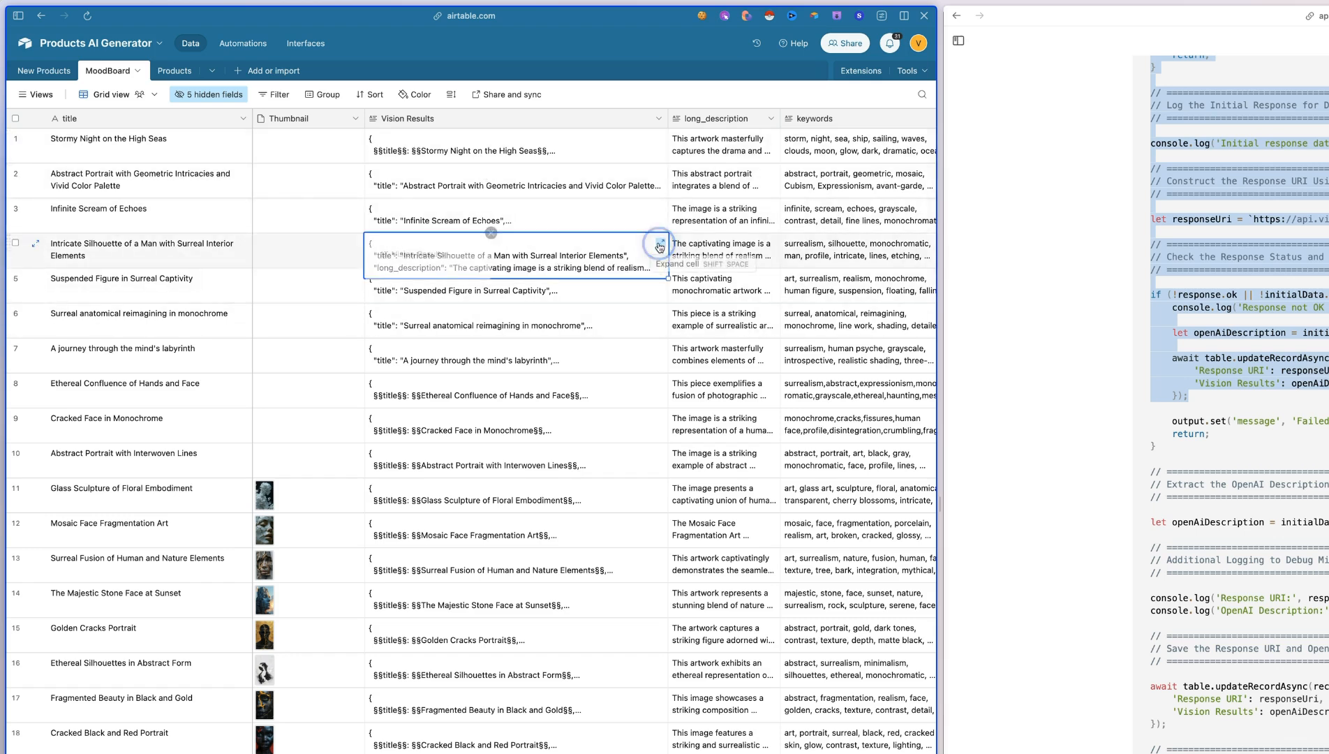
{"action": "left_click", "coordinate": [660, 243]}
{"action": "left_click_drag", "start_coordinate": [183, 159], "coordinate": [221, 347]}
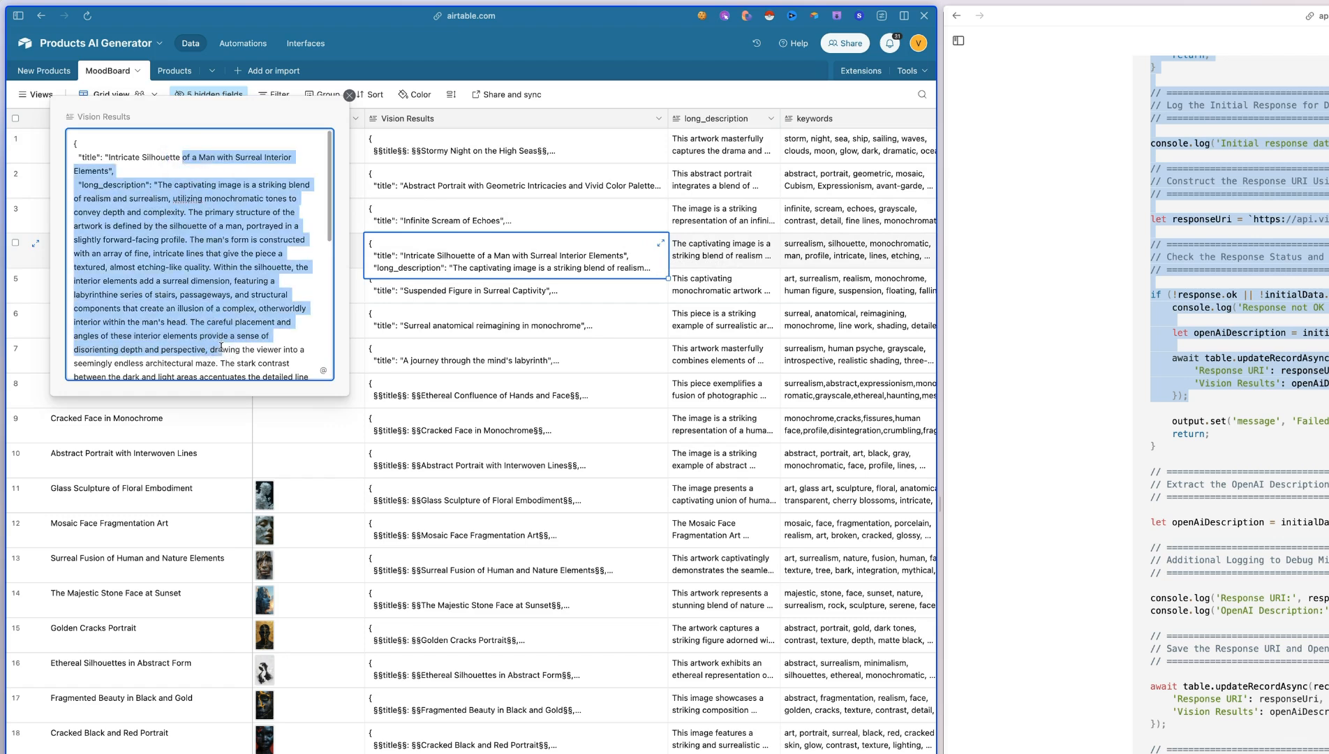
{"action": "left_click", "coordinate": [350, 95]}
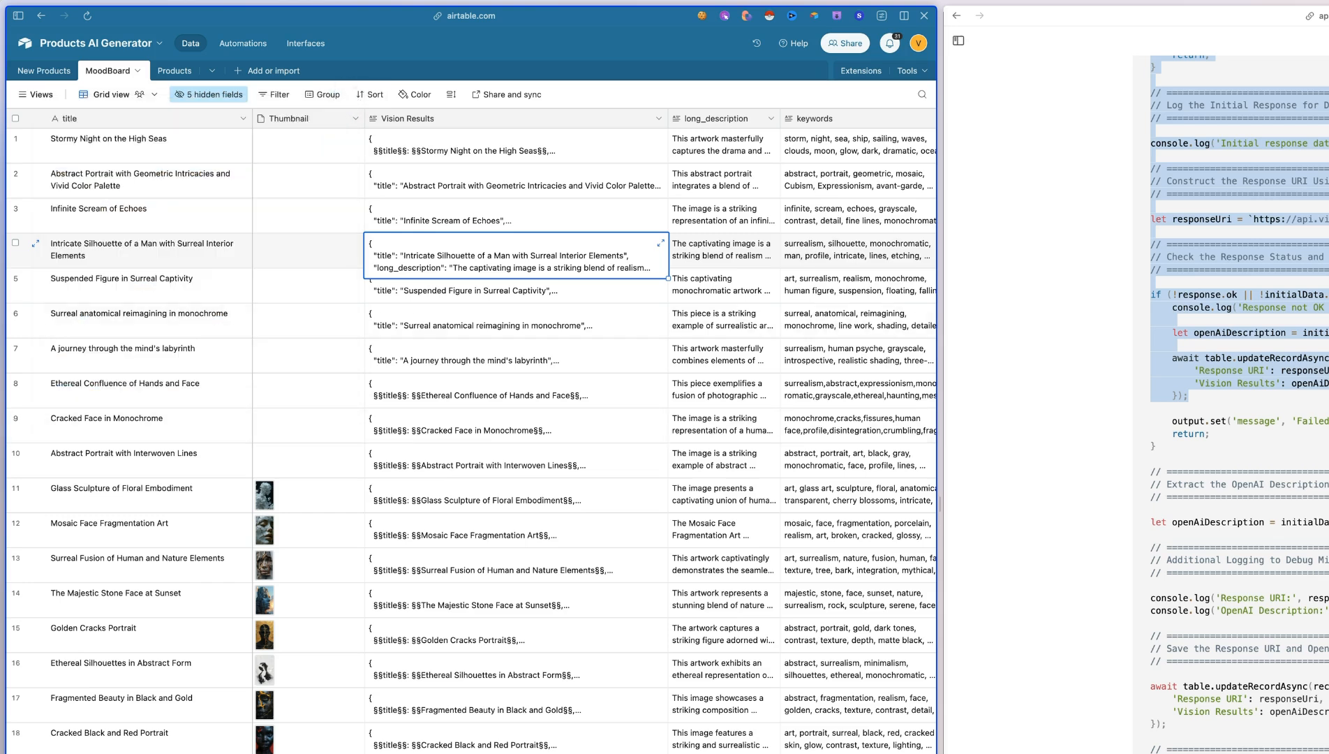
Examine the Vision Results of "Surreal Fusion of Human and Nature Elements", highlighting its title, long_description and keywords parts, and close the cell
{"action": "left_click", "coordinate": [641, 576]}
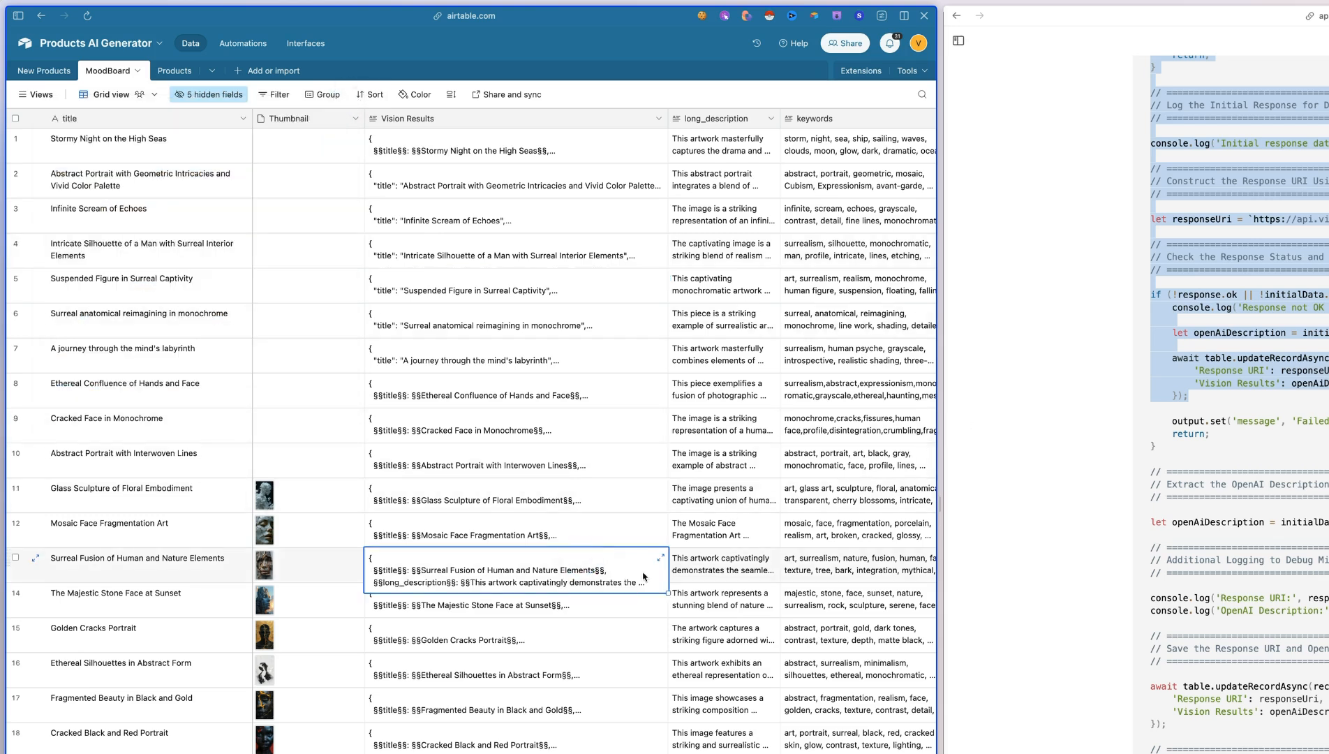
{"action": "left_click", "coordinate": [661, 558]}
{"action": "double_click", "coordinate": [94, 453]}
{"action": "left_click_drag", "start_coordinate": [129, 453], "coordinate": [100, 462]}
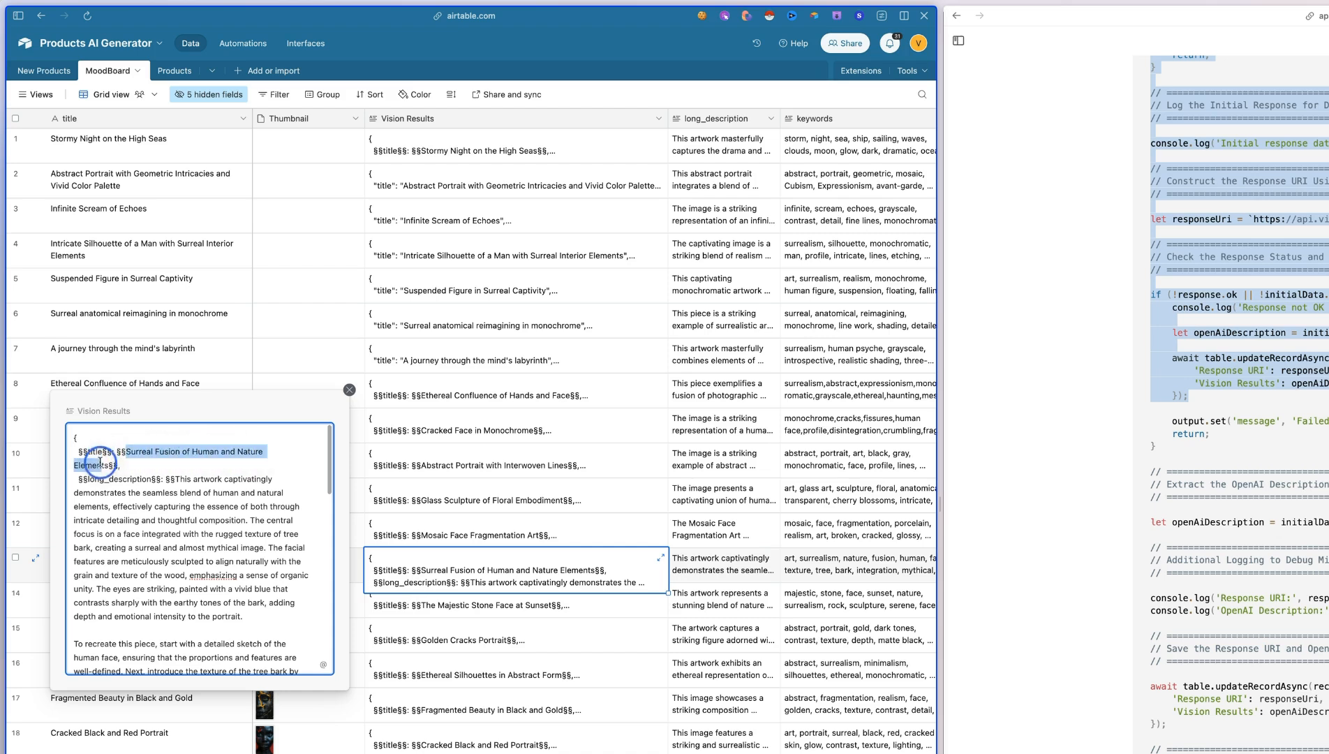
{"action": "double_click", "coordinate": [119, 478]}
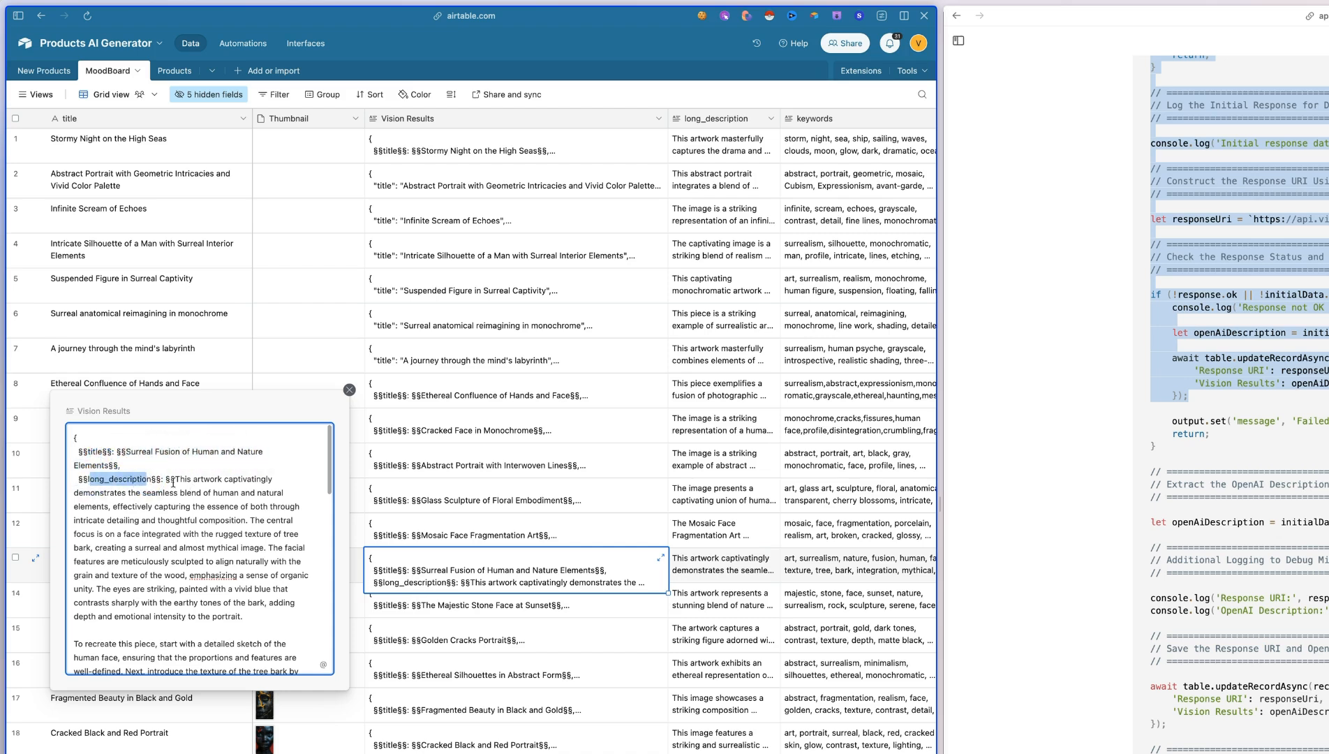
{"action": "left_click_drag", "start_coordinate": [156, 453], "coordinate": [248, 452]}
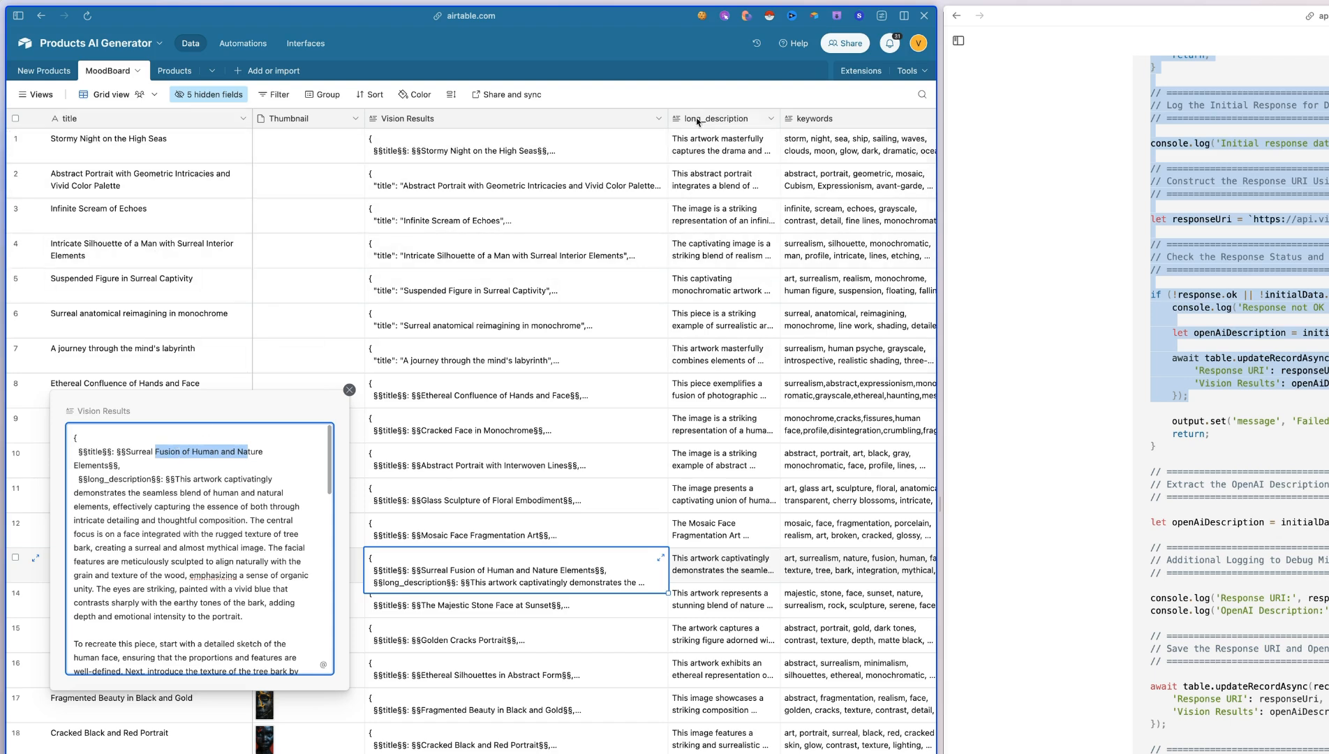
{"action": "scroll", "coordinate": [706, 137], "scroll_direction": "right", "scroll_amount": 3}
{"action": "scroll", "coordinate": [91, 626], "scroll_direction": "down", "scroll_amount": 10}
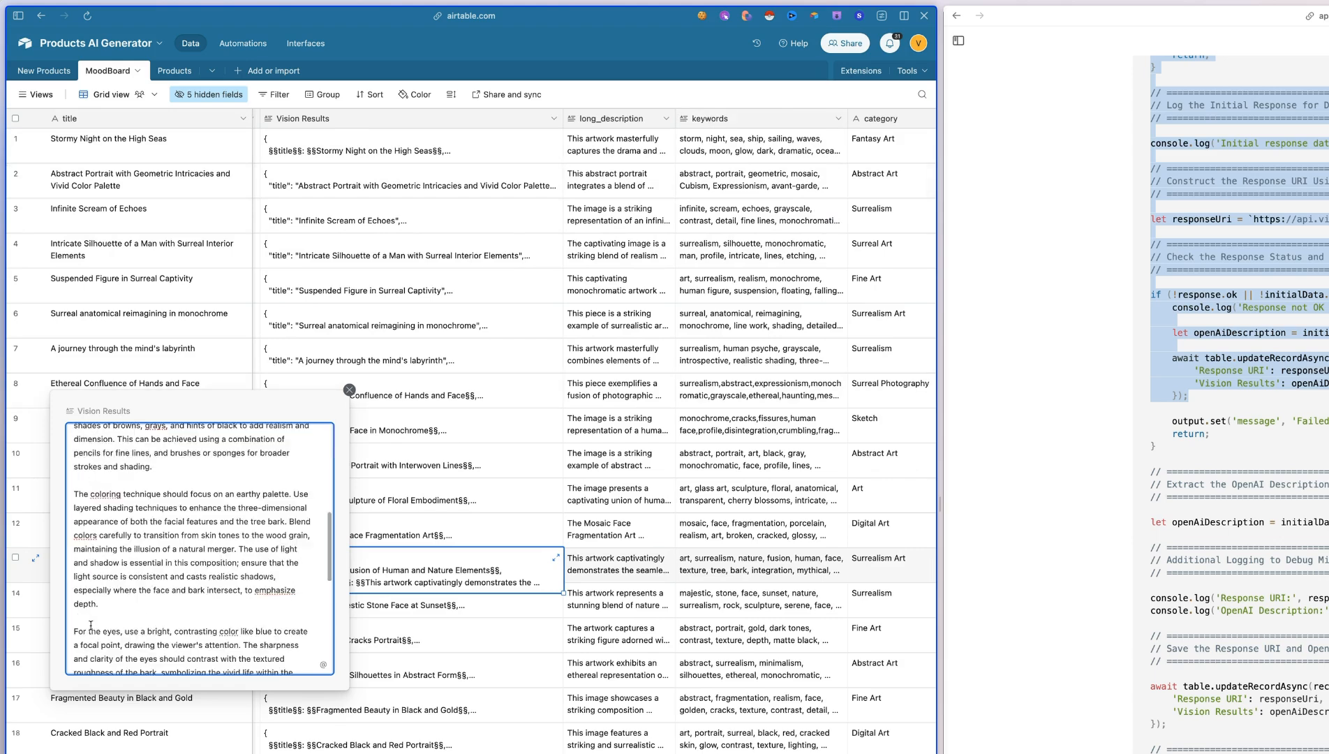
{"action": "scroll", "coordinate": [91, 625], "scroll_direction": "down", "scroll_amount": 4}
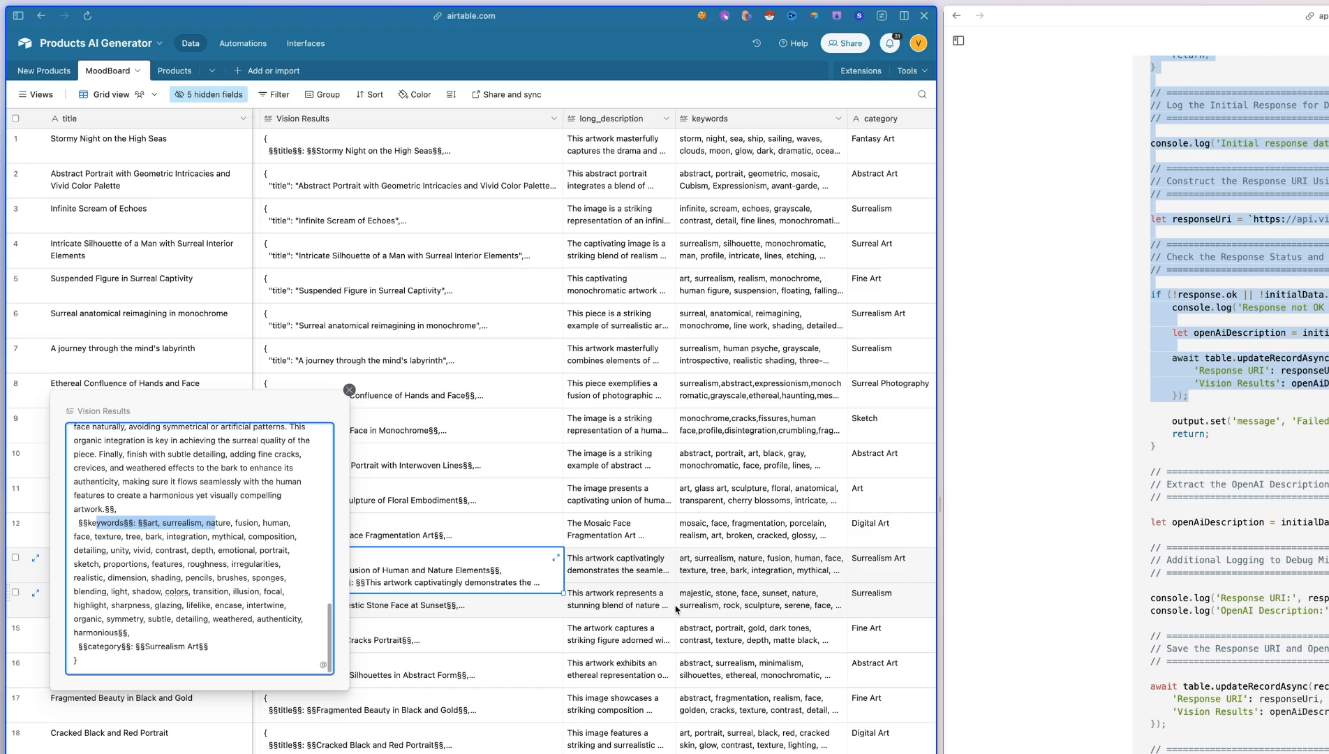
{"action": "left_click", "coordinate": [350, 390]}
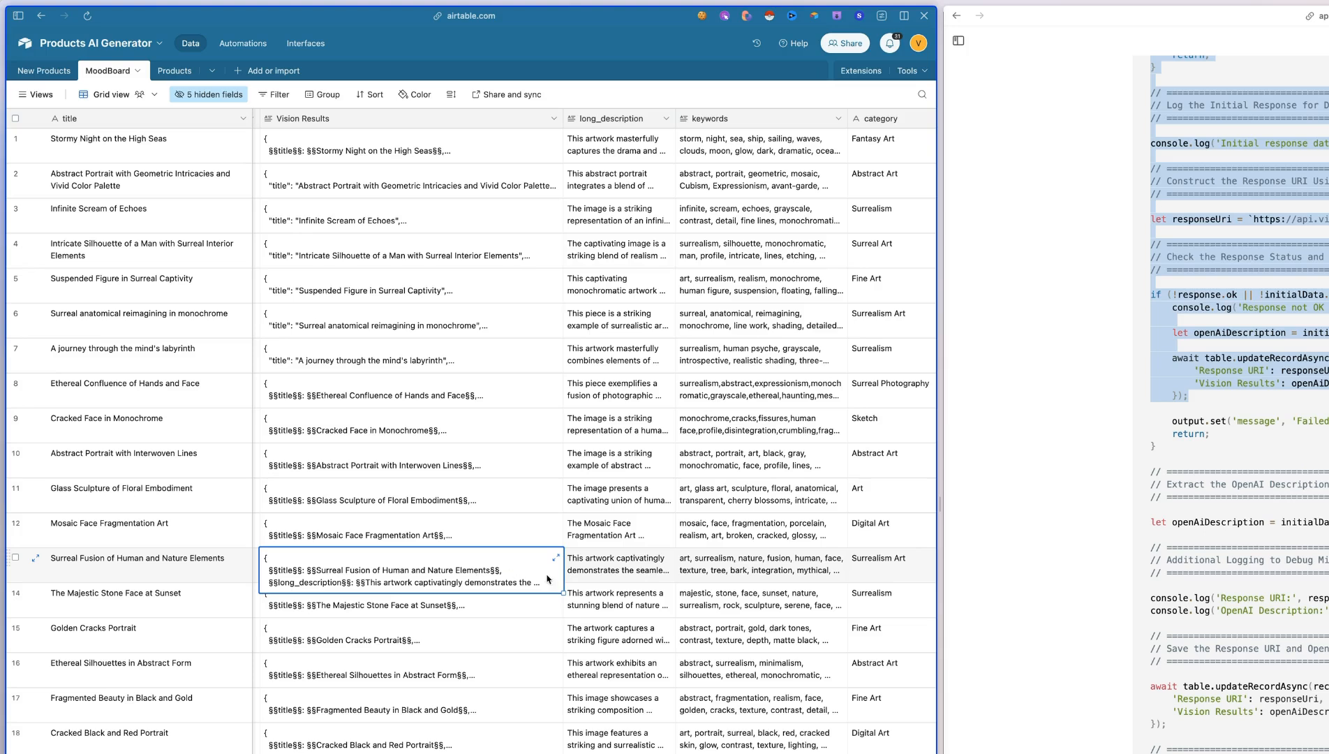
Switch to the Heptabase whiteboard and find the "Script - Products AI - Straico - New Prompt" card
{"action": "scroll", "coordinate": [618, 573], "scroll_direction": "right", "scroll_amount": 5}
{"action": "left_click", "coordinate": [448, 567]}
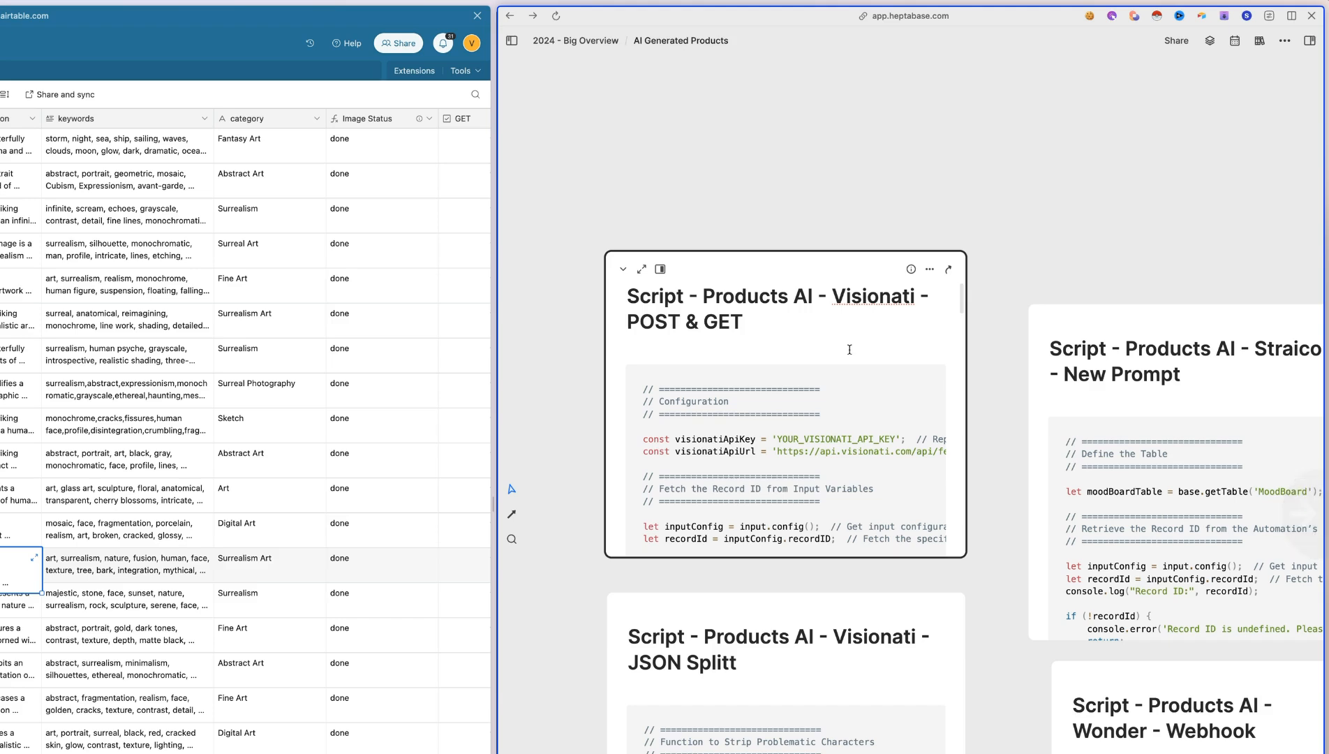
{"action": "scroll", "coordinate": [768, 635], "scroll_direction": "right", "scroll_amount": 8}
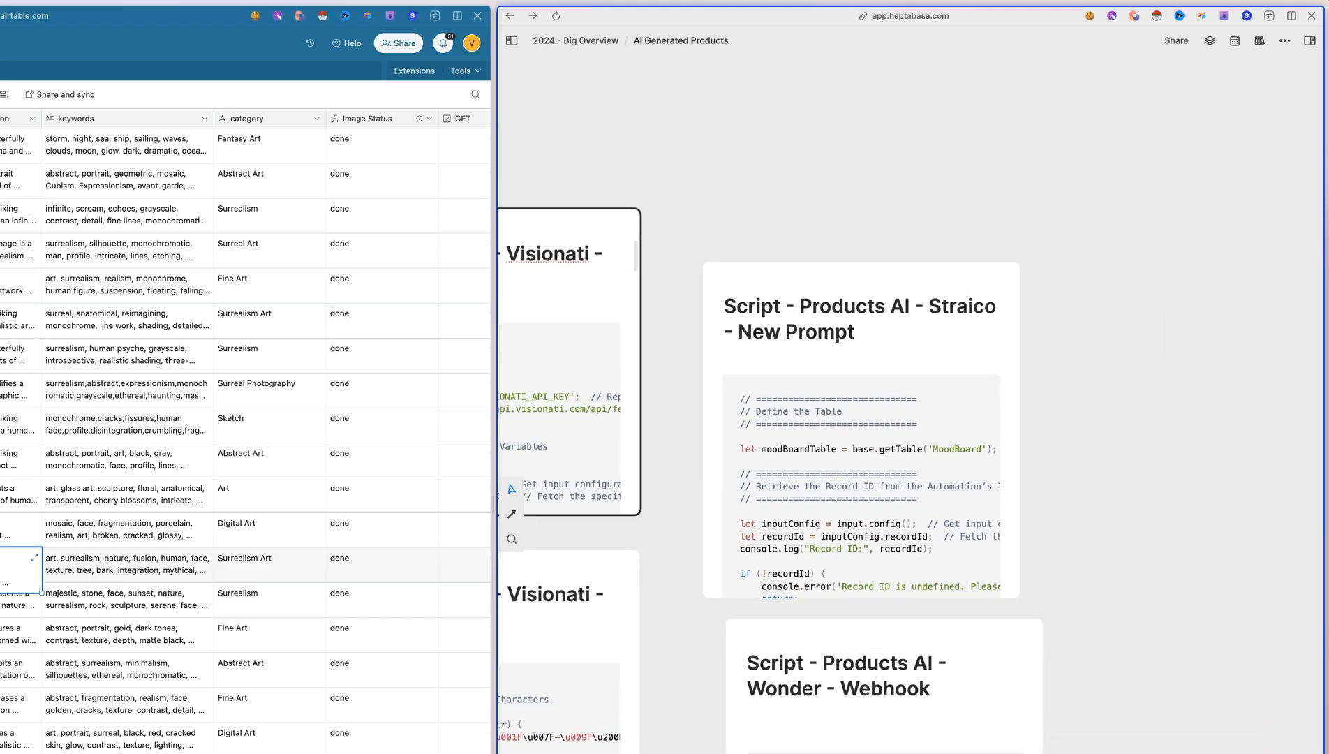
{"action": "scroll", "coordinate": [272, 445], "scroll_direction": "right", "scroll_amount": 10}
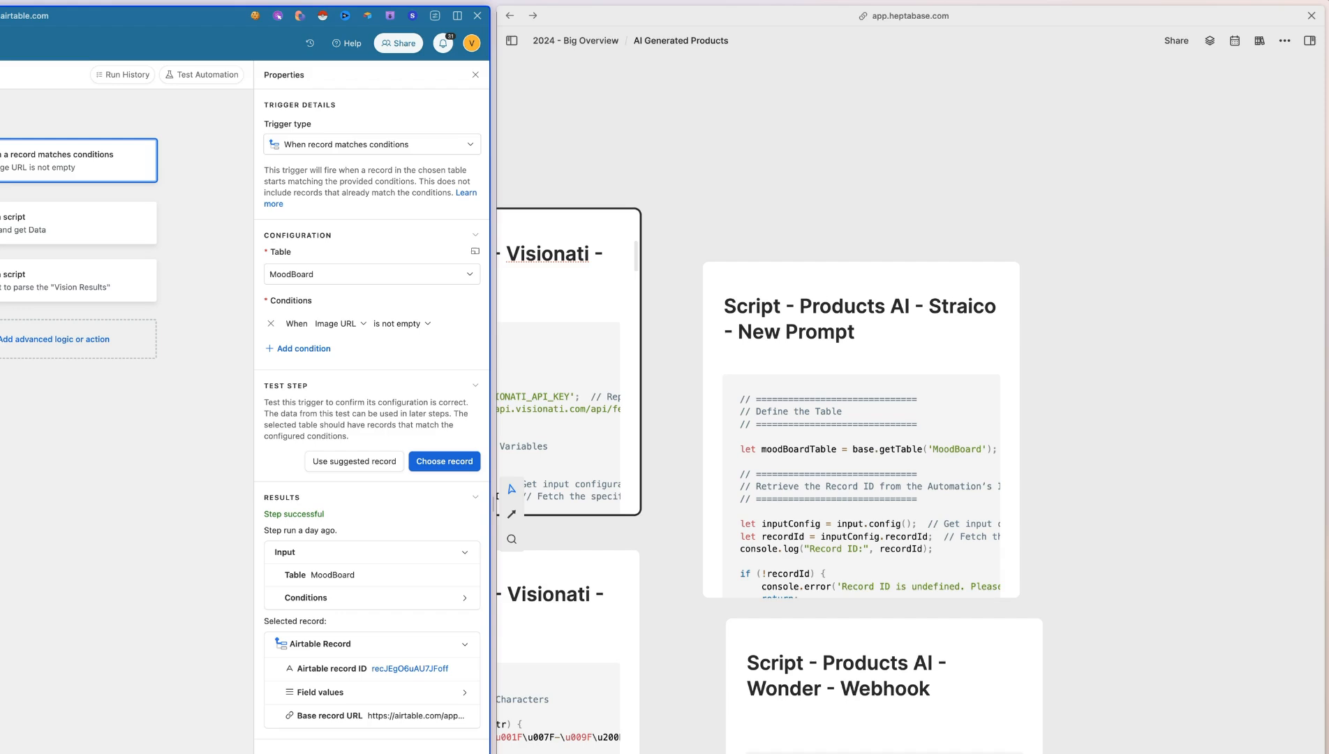
Look up Straico using the name in the script card's title, and open the pricing and plans page of straico.com
{"action": "double_click", "coordinate": [945, 308]}
{"action": "key", "text": "super+c"}
{"action": "key", "text": "super+t"}
{"action": "key", "text": "super+v"}
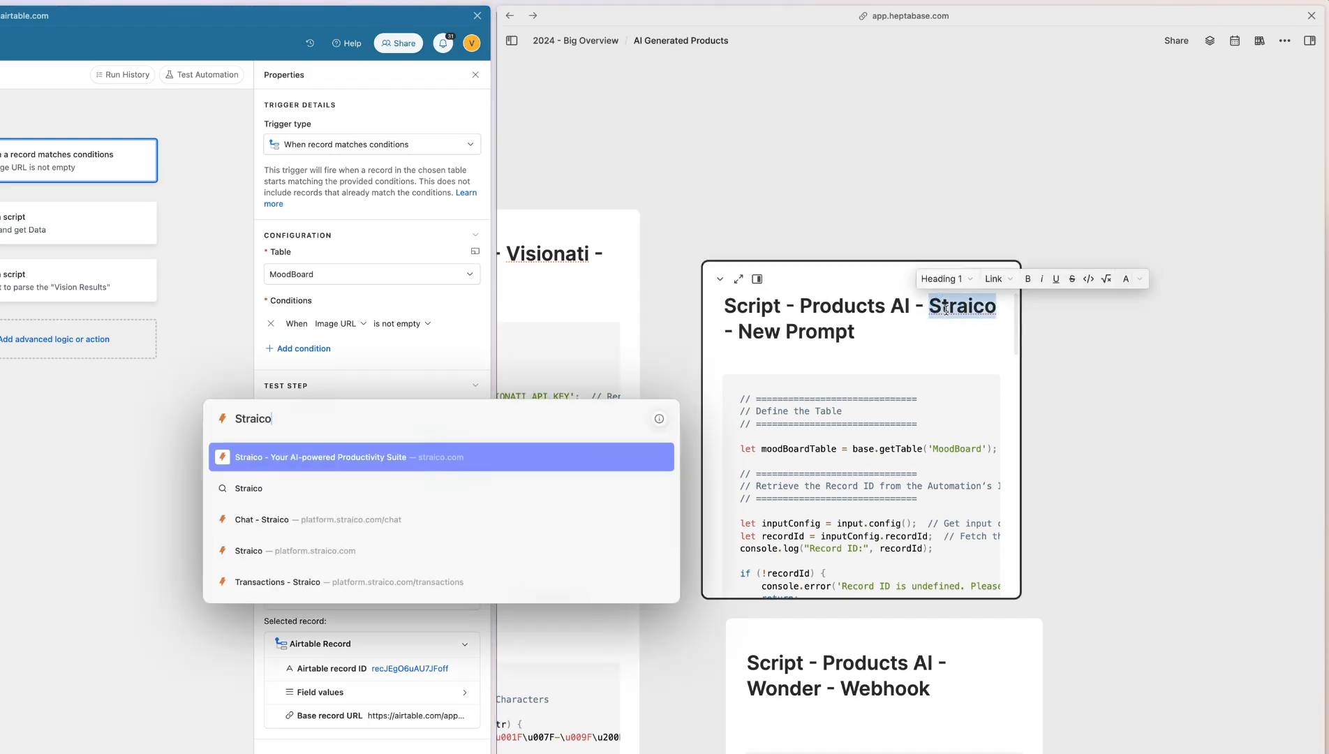
{"action": "key", "text": "Return"}
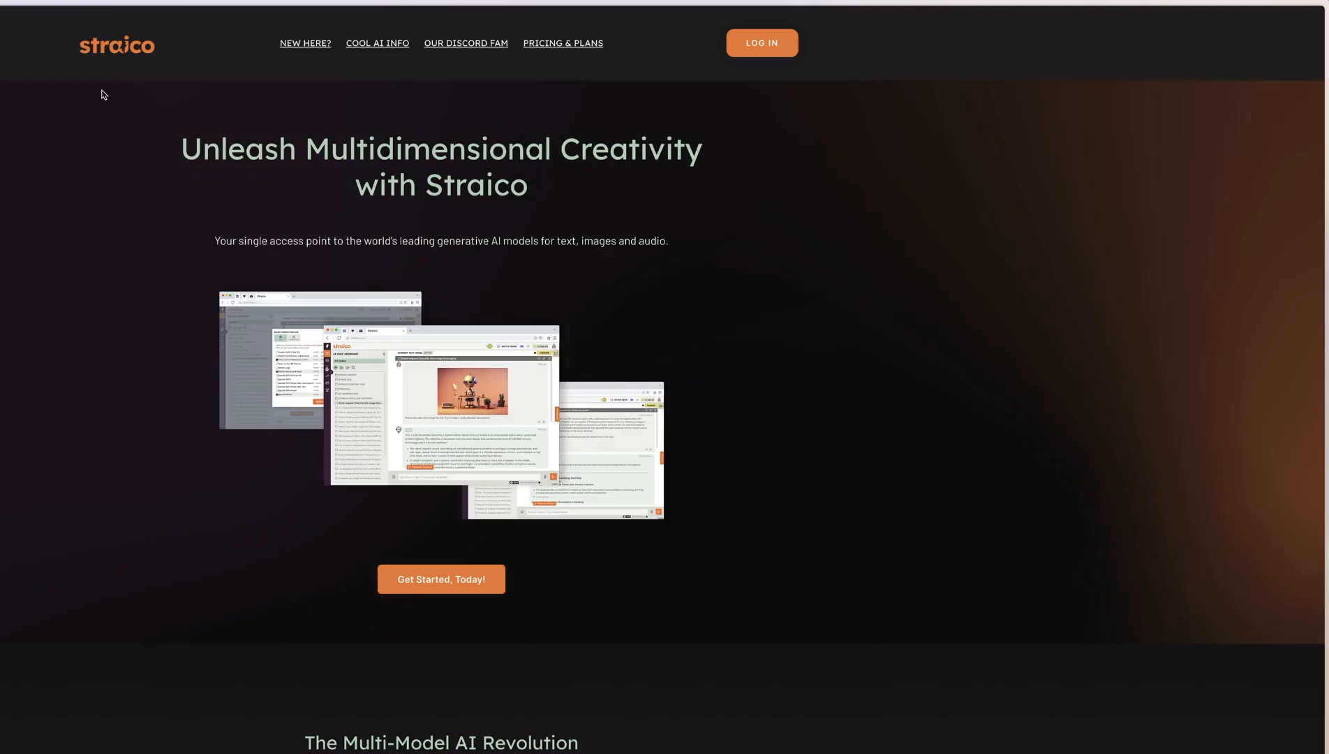
{"action": "scroll", "coordinate": [252, 178], "scroll_direction": "down", "scroll_amount": 5}
{"action": "left_click", "coordinate": [563, 44]}
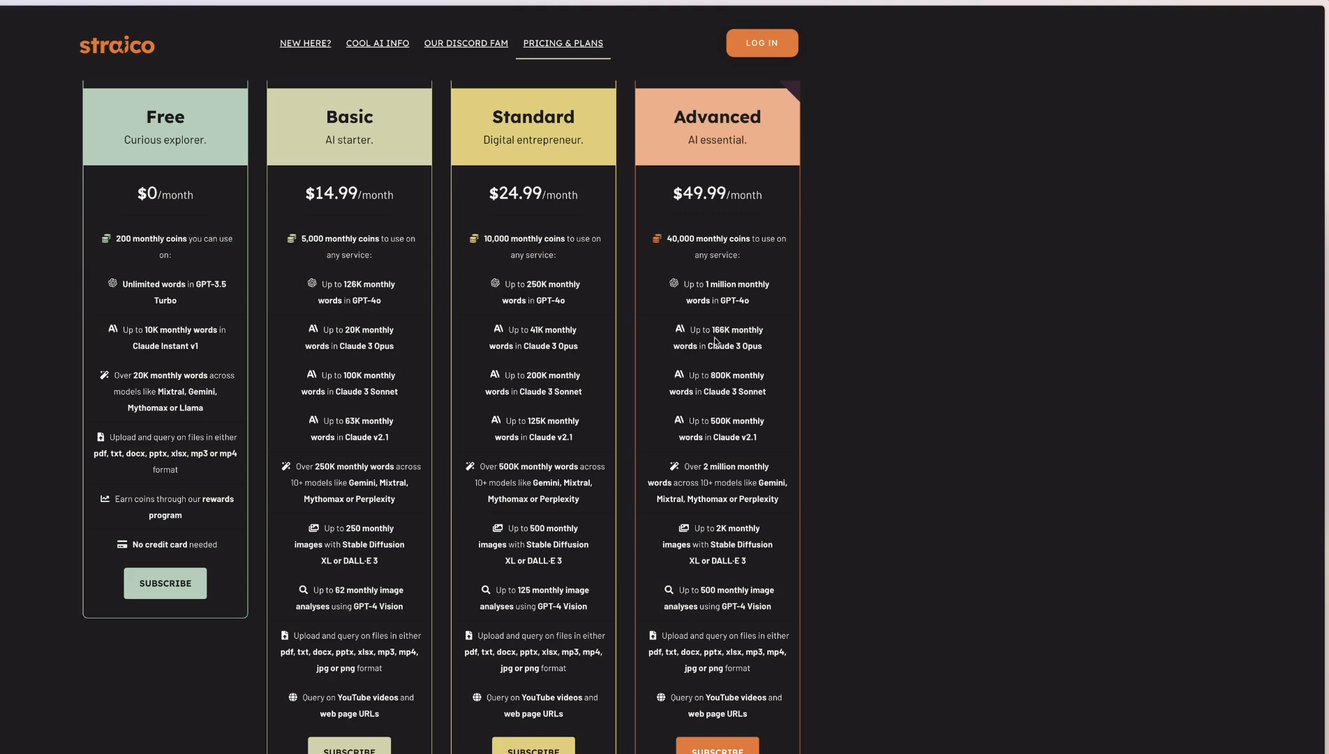
Compare the features of Straico's Free, Basic, Standard and Advanced plans, and return to the New Prompt script card
{"action": "scroll", "coordinate": [386, 448], "scroll_direction": "down", "scroll_amount": 1}
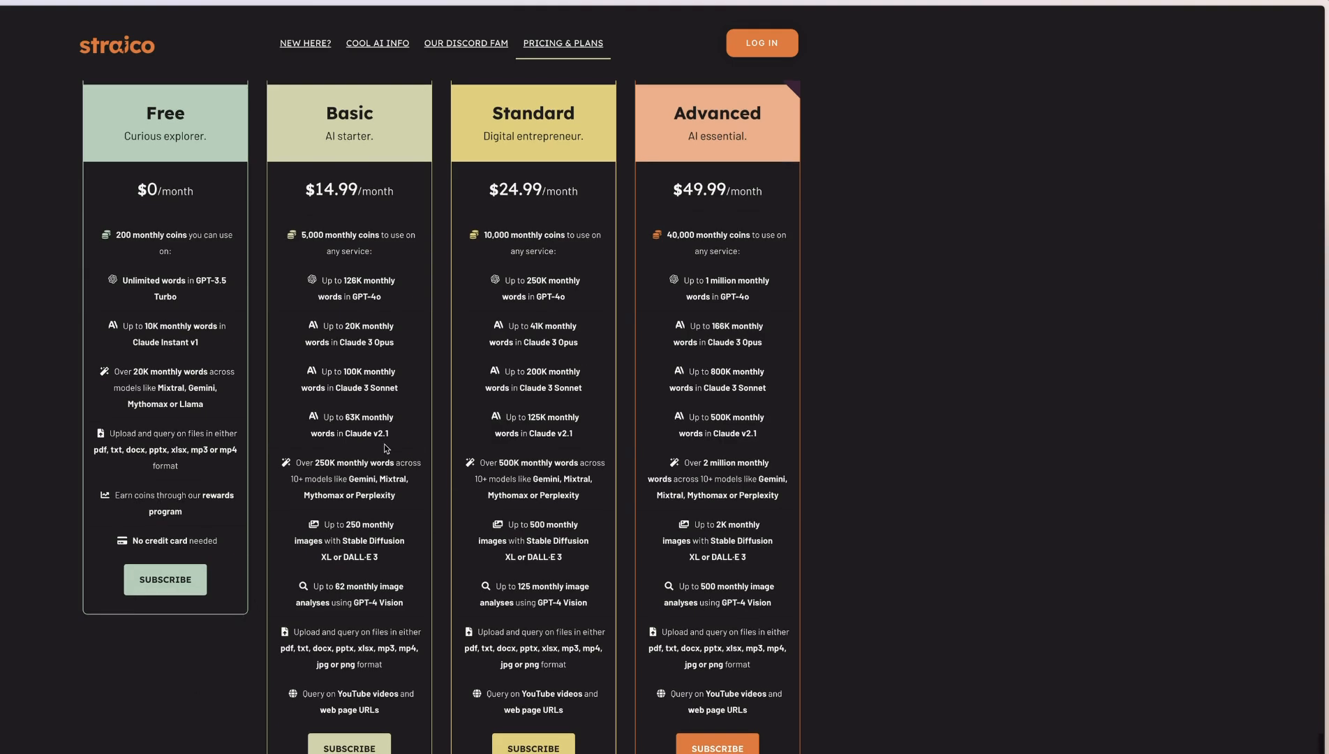
{"action": "scroll", "coordinate": [387, 448], "scroll_direction": "down", "scroll_amount": 1}
{"action": "left_click_drag", "start_coordinate": [416, 253], "coordinate": [421, 674]}
{"action": "left_click", "coordinate": [424, 568]}
{"action": "scroll", "coordinate": [428, 572], "scroll_direction": "down", "scroll_amount": 6}
{"action": "scroll", "coordinate": [426, 571], "scroll_direction": "up", "scroll_amount": 1}
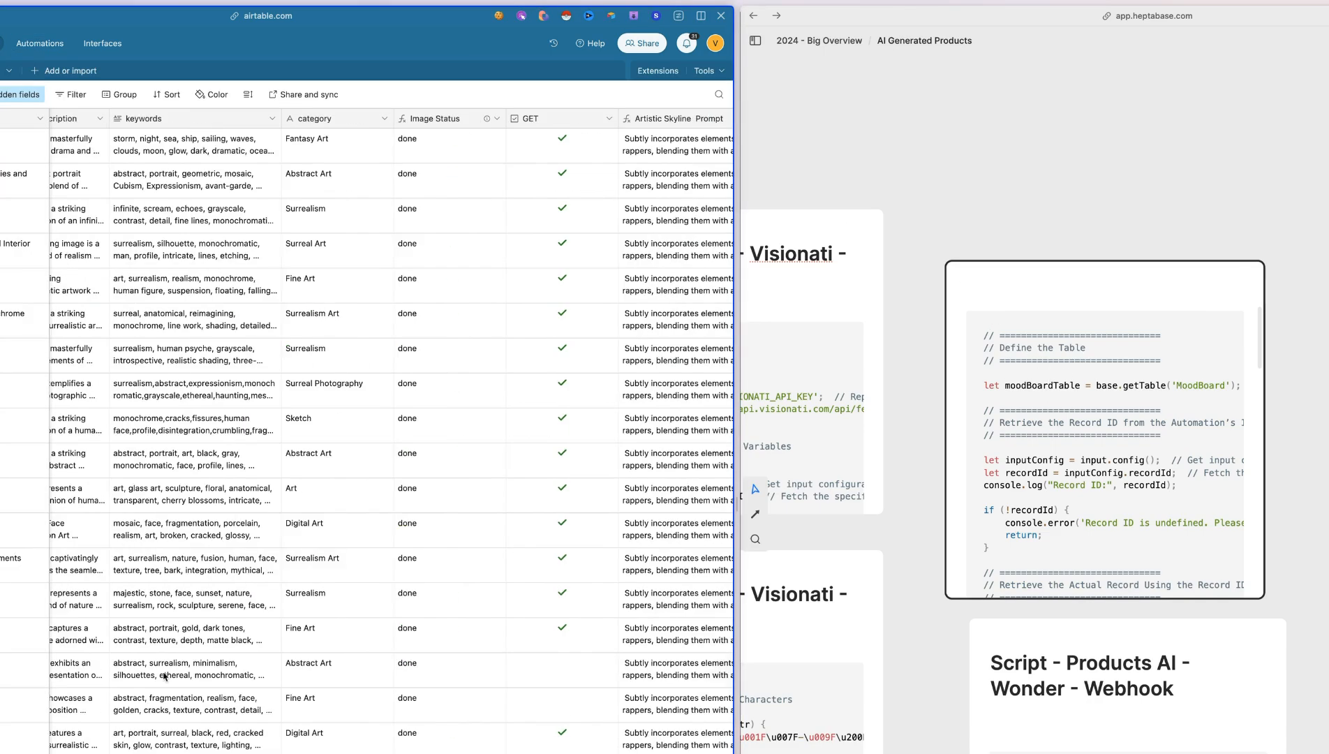
View the New Prompt script beside the MoodBoard table's prompt fields and highlight the opening of its Straico API message
{"action": "scroll", "coordinate": [165, 676], "scroll_direction": "right", "scroll_amount": 10}
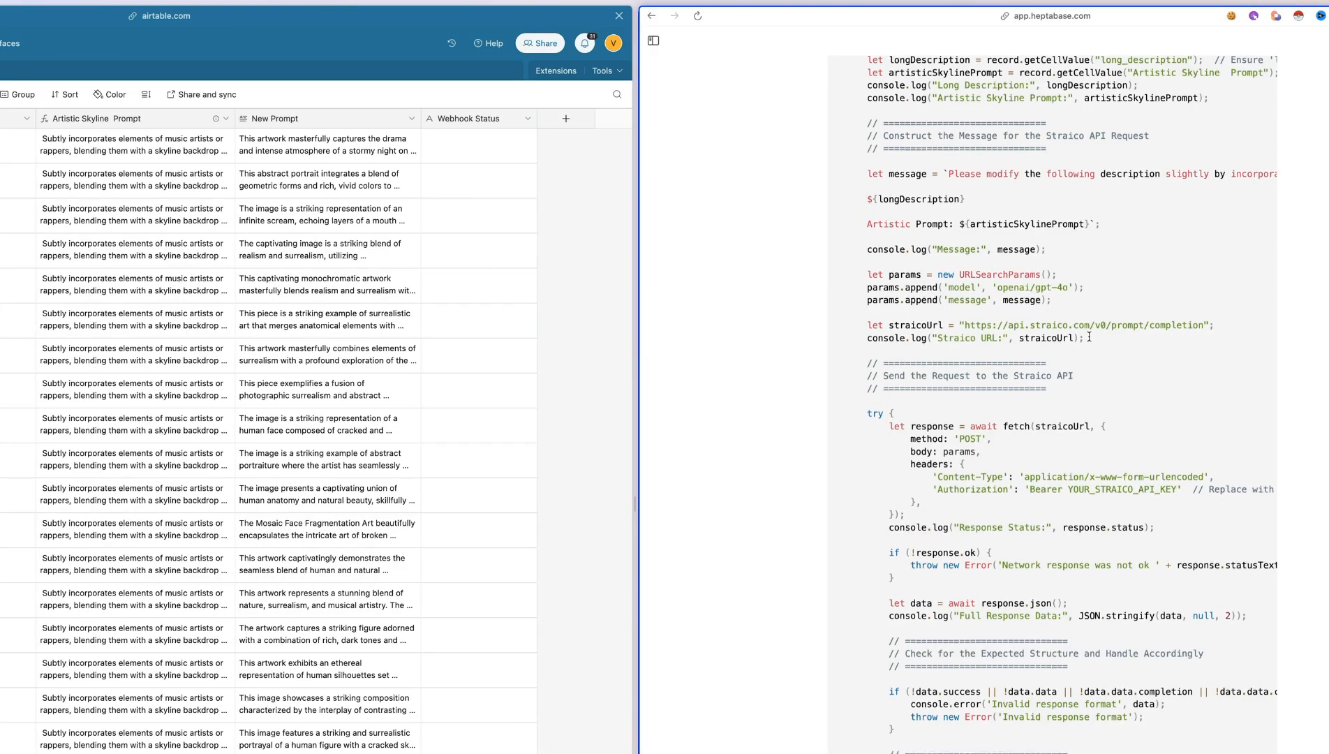
{"action": "scroll", "coordinate": [1089, 336], "scroll_direction": "down", "scroll_amount": 1}
{"action": "scroll", "coordinate": [1021, 293], "scroll_direction": "up", "scroll_amount": 2}
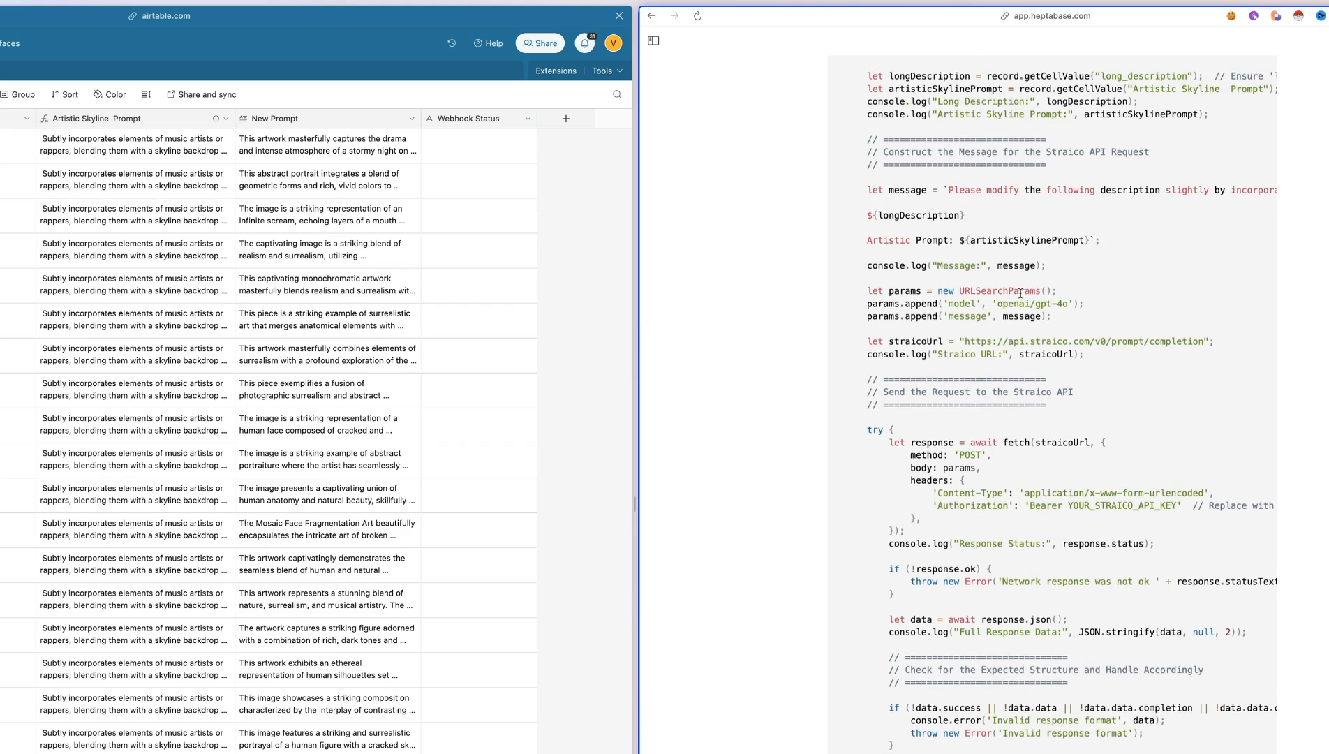
{"action": "scroll", "coordinate": [1020, 293], "scroll_direction": "up", "scroll_amount": 1}
{"action": "scroll", "coordinate": [946, 232], "scroll_direction": "right", "scroll_amount": 1}
{"action": "left_click_drag", "start_coordinate": [905, 231], "coordinate": [1263, 230]}
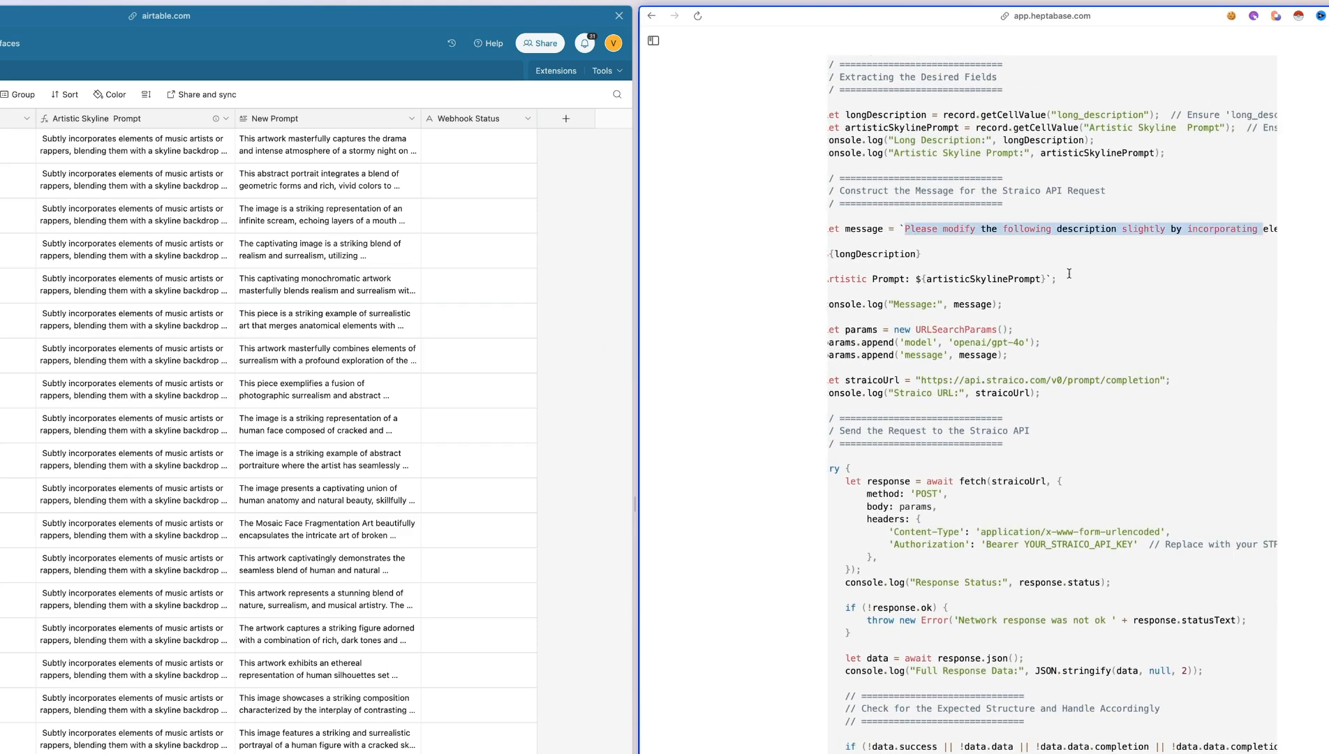
Examine the rest of the message, highlighting its longDescription variable, and compare it with MoodBoard's long_description and Artistic Skyline Prompt fields
{"action": "scroll", "coordinate": [1068, 273], "scroll_direction": "right", "scroll_amount": 10}
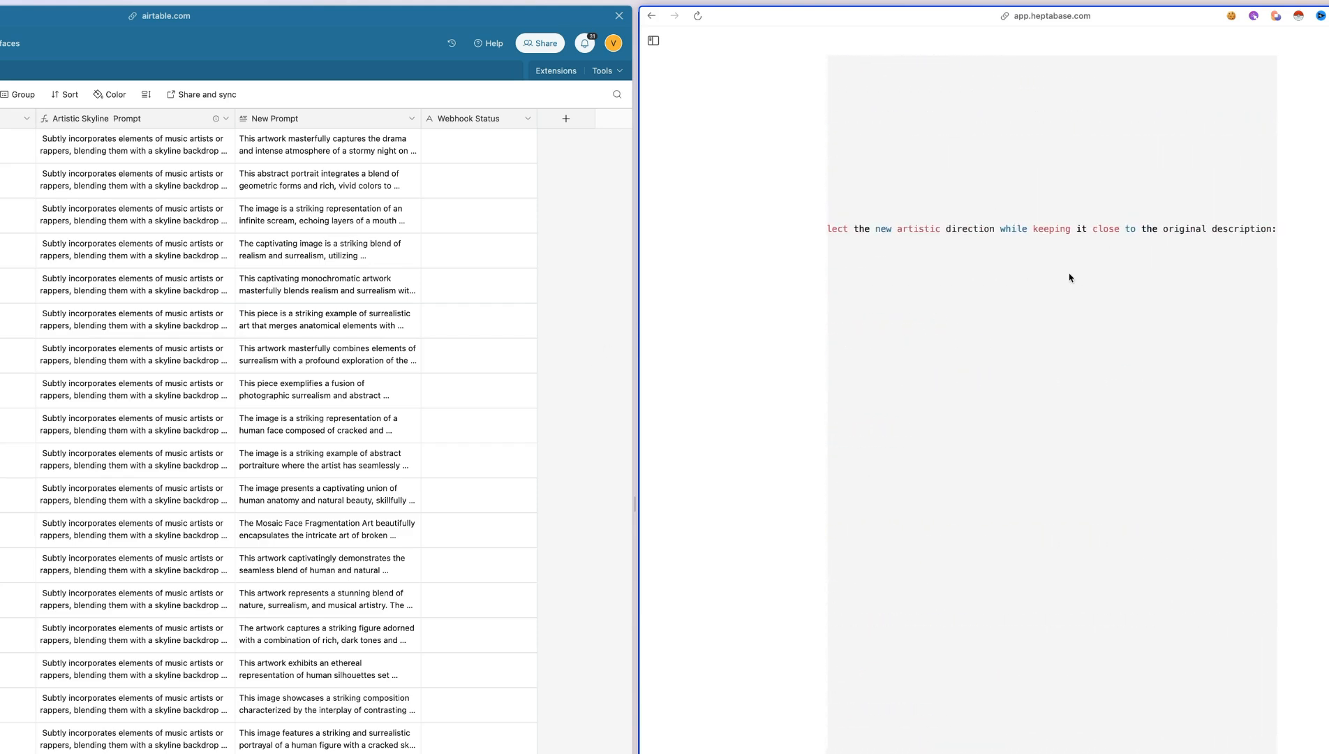
{"action": "scroll", "coordinate": [1069, 277], "scroll_direction": "left", "scroll_amount": 10}
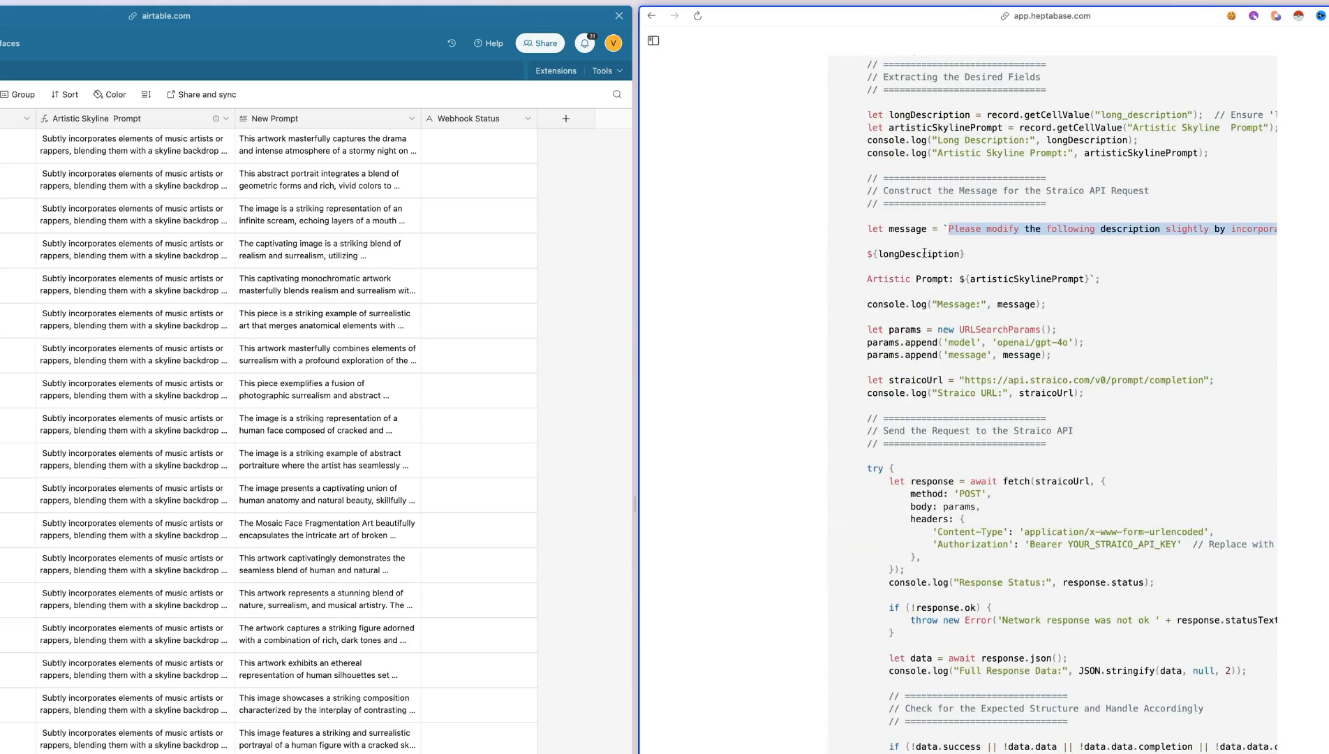
{"action": "double_click", "coordinate": [919, 254]}
{"action": "scroll", "coordinate": [225, 176], "scroll_direction": "left", "scroll_amount": 10}
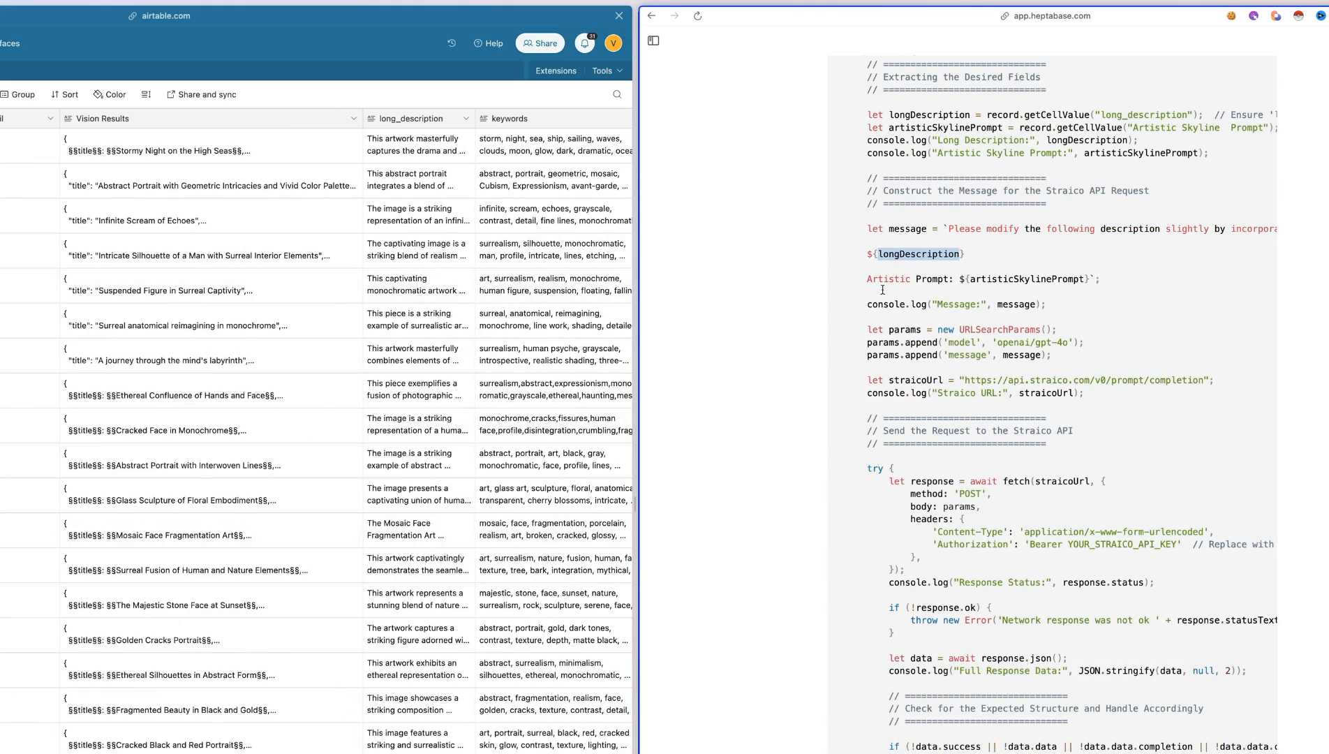
{"action": "scroll", "coordinate": [480, 274], "scroll_direction": "right", "scroll_amount": 10}
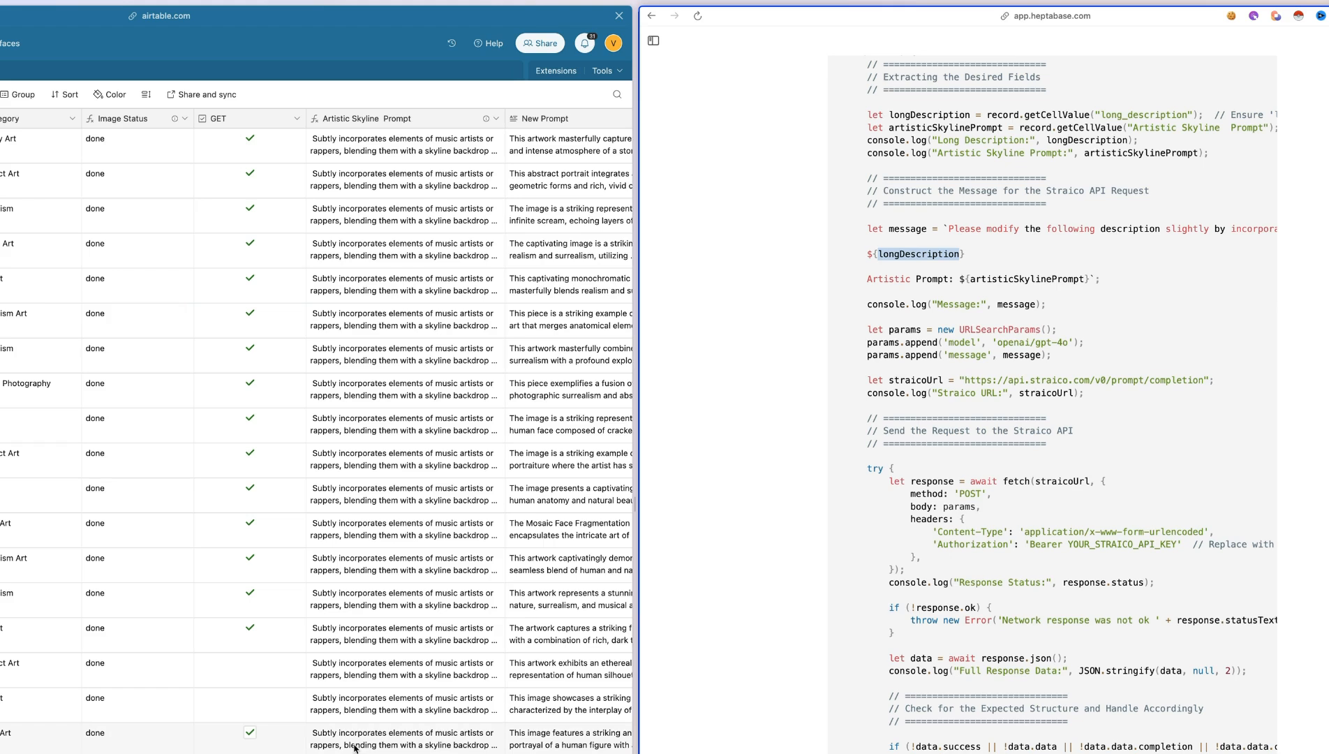
Highlight the script's Artistic Prompt line and compare it with MoodBoard's Artistic Skyline Prompt and New Prompt fields
{"action": "triple_click", "coordinate": [931, 278]}
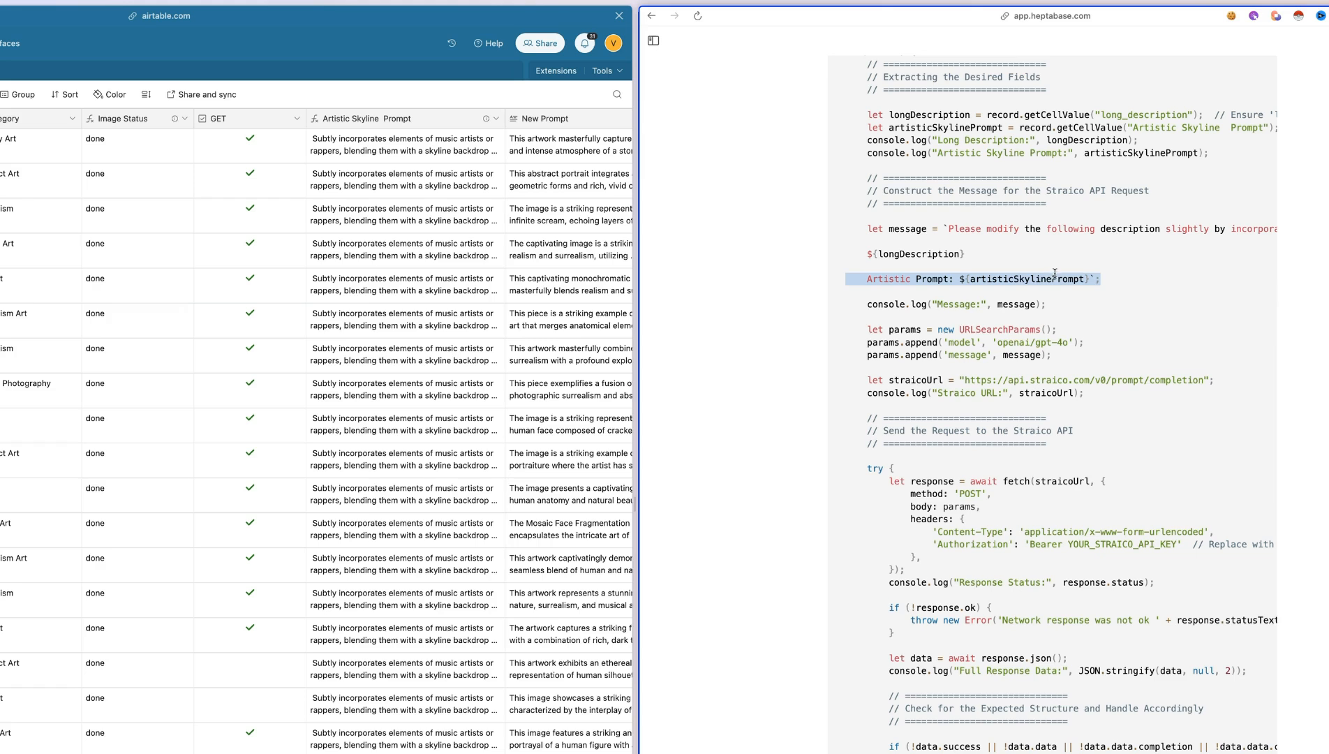
{"action": "scroll", "coordinate": [425, 729], "scroll_direction": "right", "scroll_amount": 4}
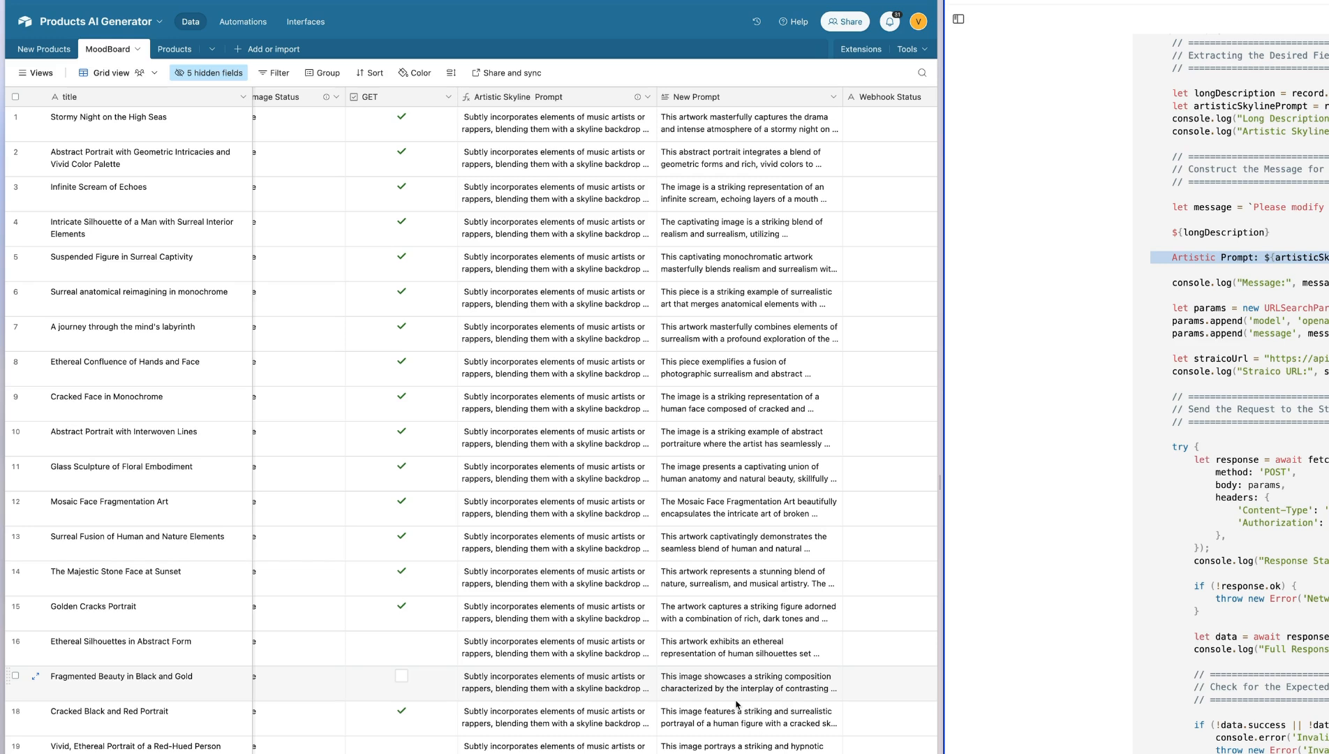
{"action": "double_click", "coordinate": [638, 715]}
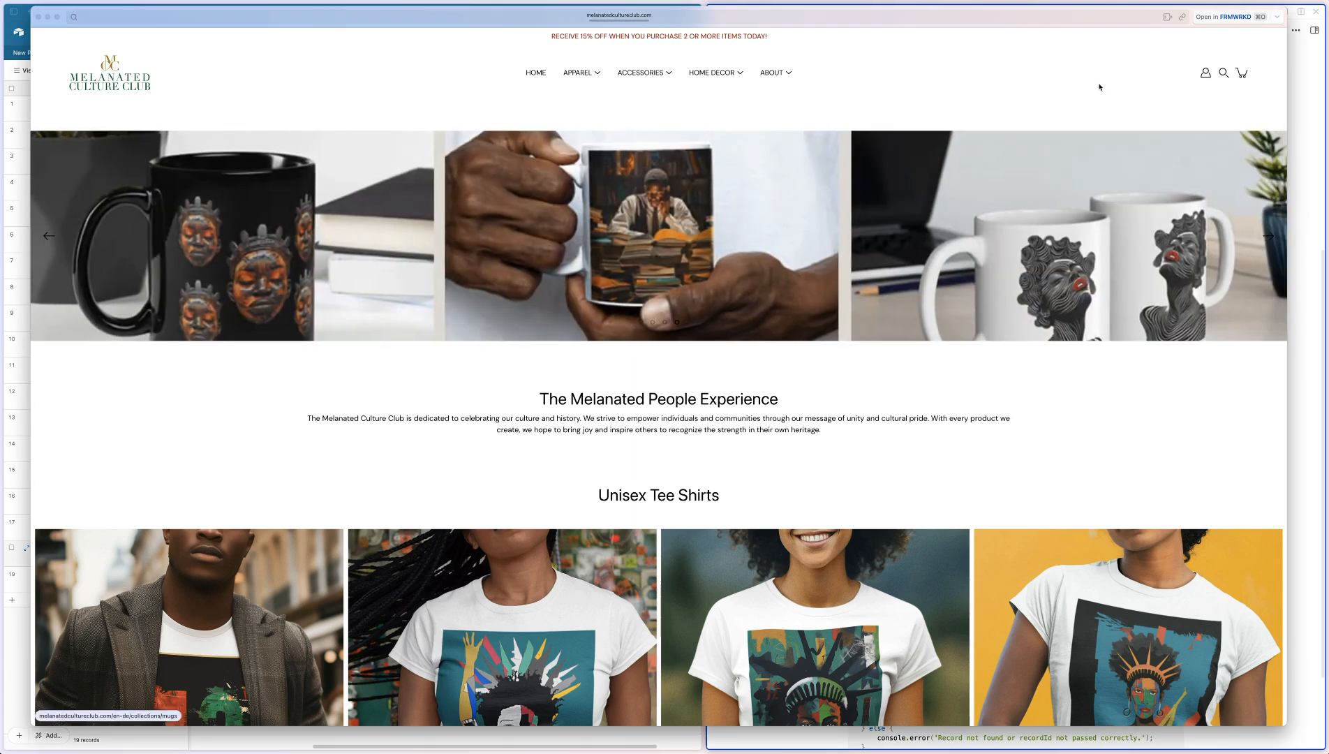
Browse the tee shirts, wall clocks and tote bags in the Melanated Culture Club store, and return to MoodBoard beside the script
{"action": "scroll", "coordinate": [1063, 130], "scroll_direction": "up", "scroll_amount": 1}
{"action": "left_click", "coordinate": [1245, 17]}
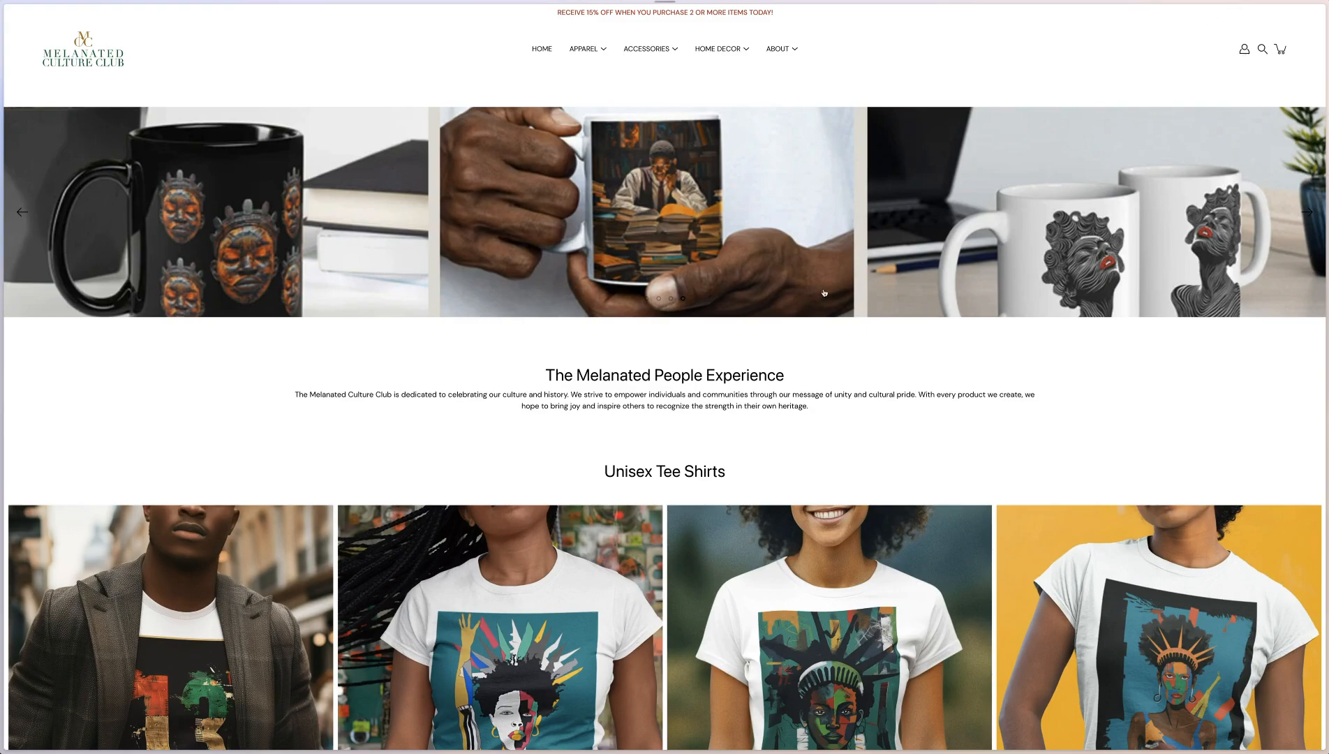
{"action": "scroll", "coordinate": [744, 287], "scroll_direction": "down", "scroll_amount": 5}
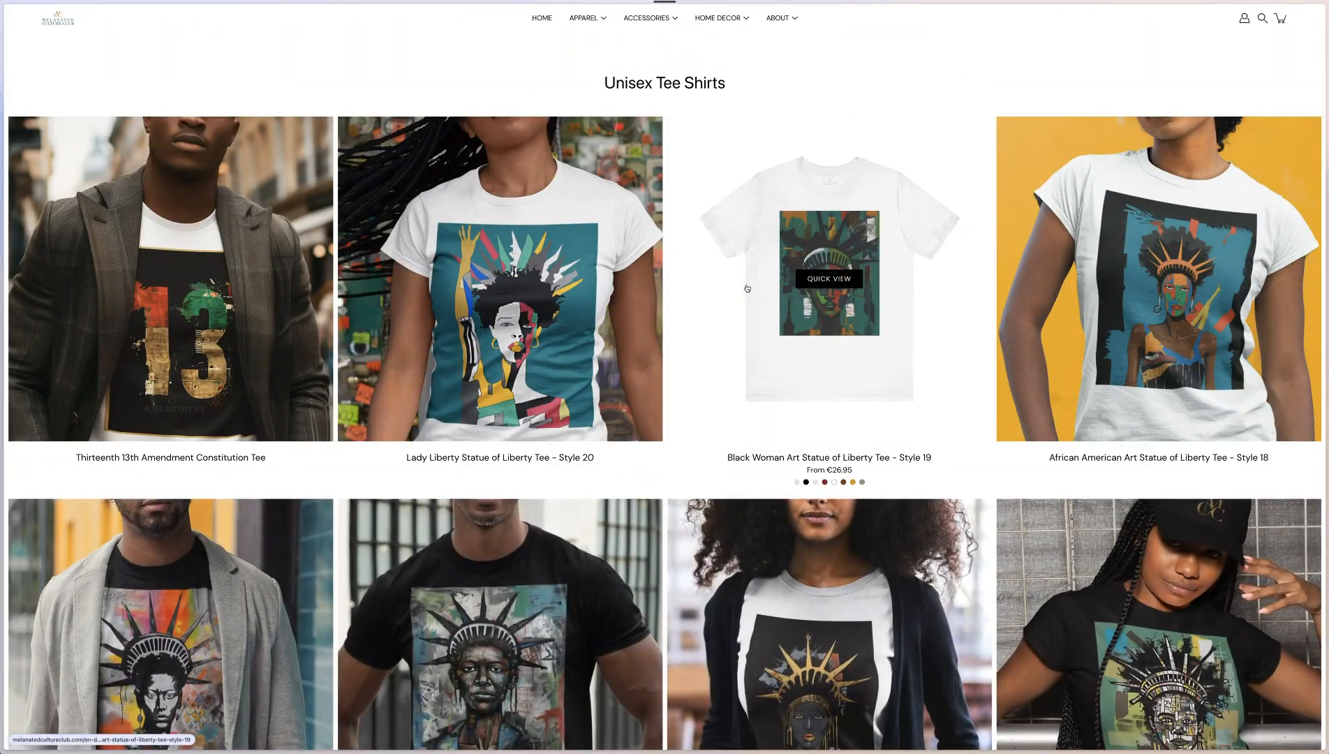
{"action": "scroll", "coordinate": [752, 291], "scroll_direction": "down", "scroll_amount": 20}
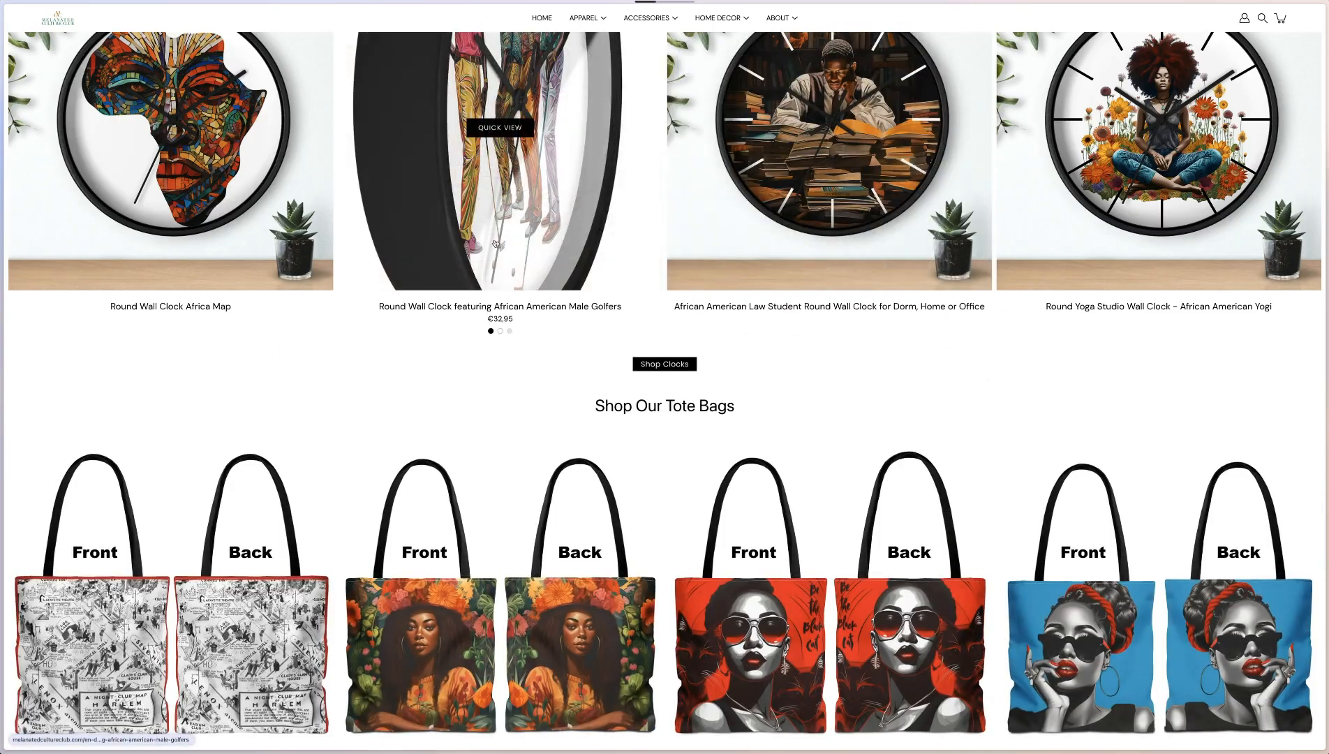
{"action": "scroll", "coordinate": [499, 161], "scroll_direction": "up", "scroll_amount": 3}
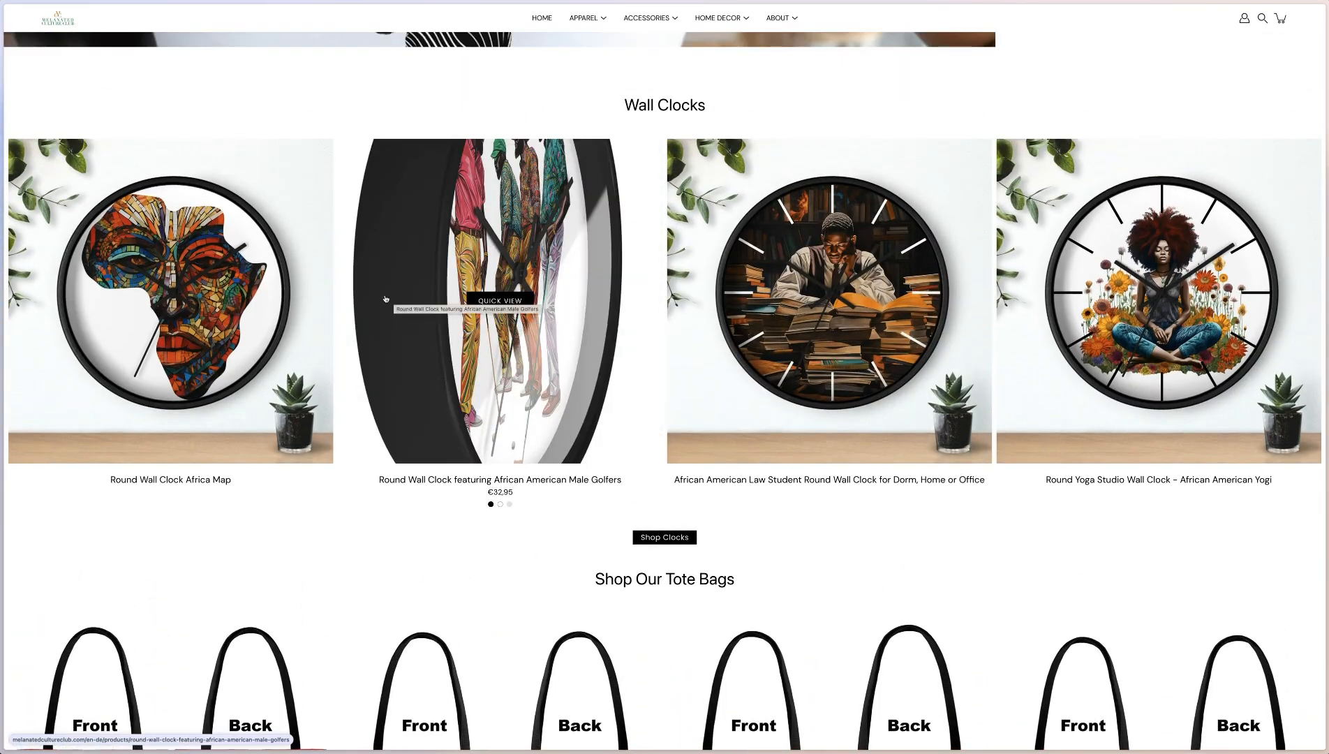
{"action": "scroll", "coordinate": [816, 124], "scroll_direction": "down", "scroll_amount": 7}
{"action": "left_click", "coordinate": [803, 118]}
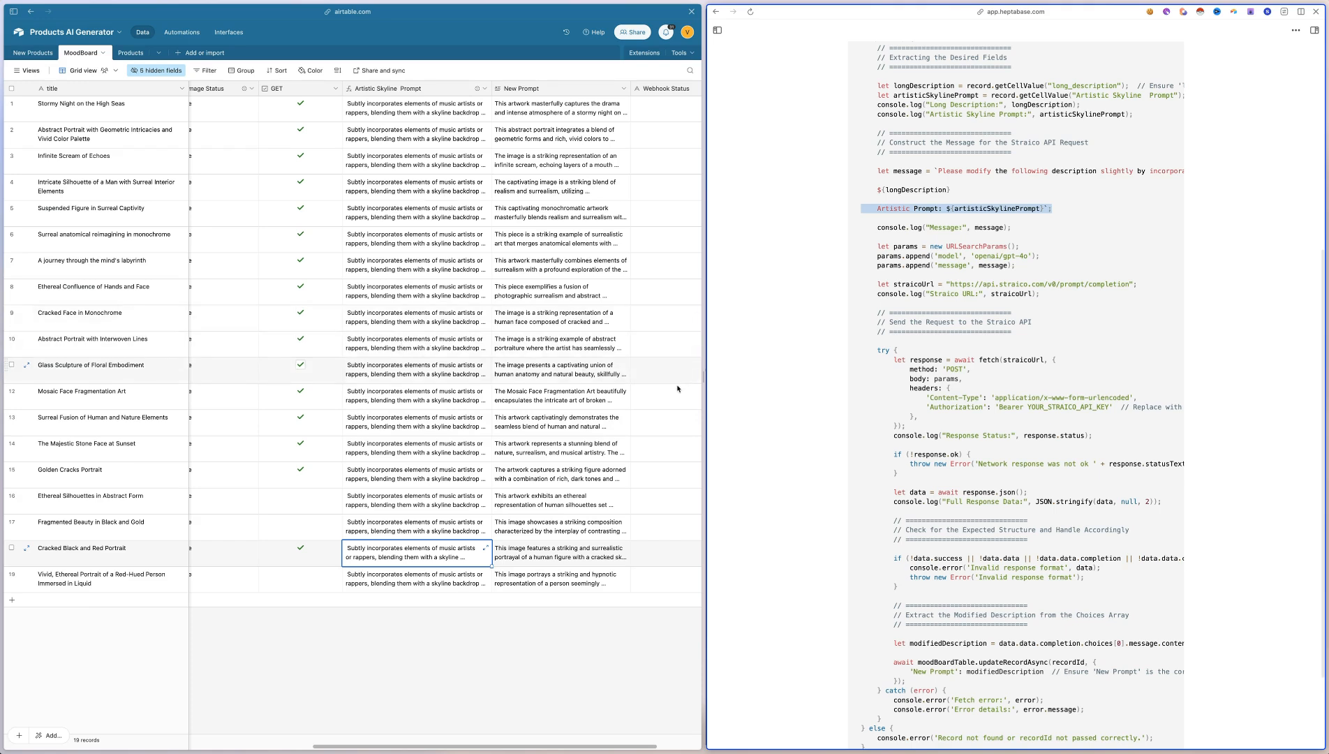
{"action": "left_click_drag", "start_coordinate": [704, 377], "coordinate": [795, 374]}
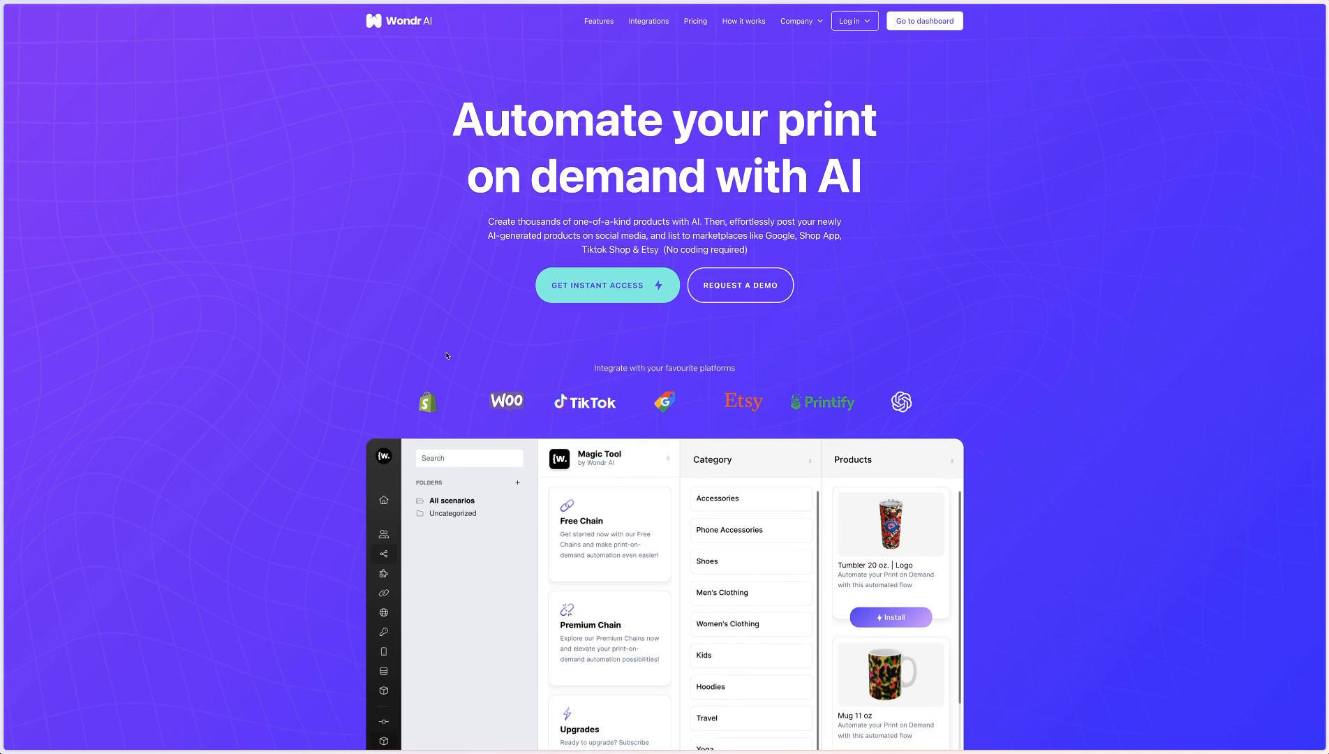
Examine the Wondr AI homepage, covering its prompt-to-publish flow and its product design and marketplace listing automation sections
{"action": "scroll", "coordinate": [447, 355], "scroll_direction": "down", "scroll_amount": 5}
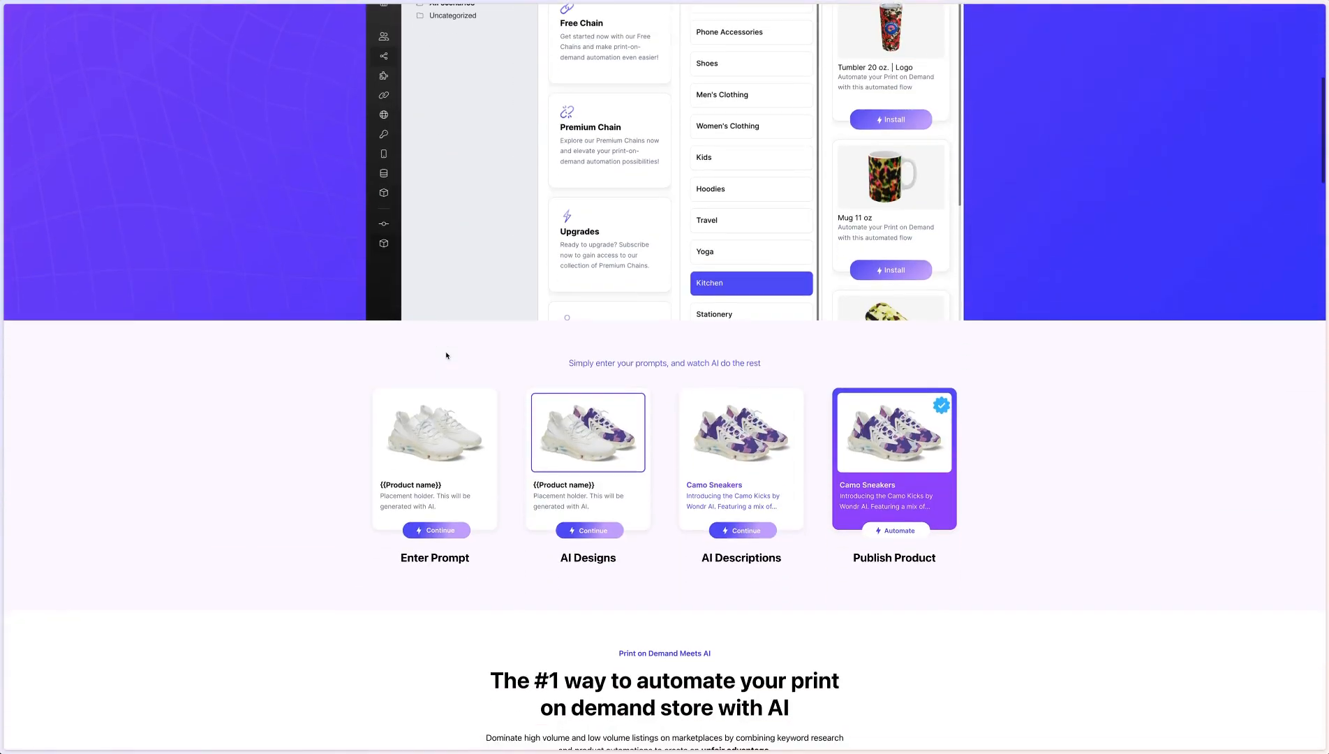
{"action": "scroll", "coordinate": [447, 355], "scroll_direction": "up", "scroll_amount": 5}
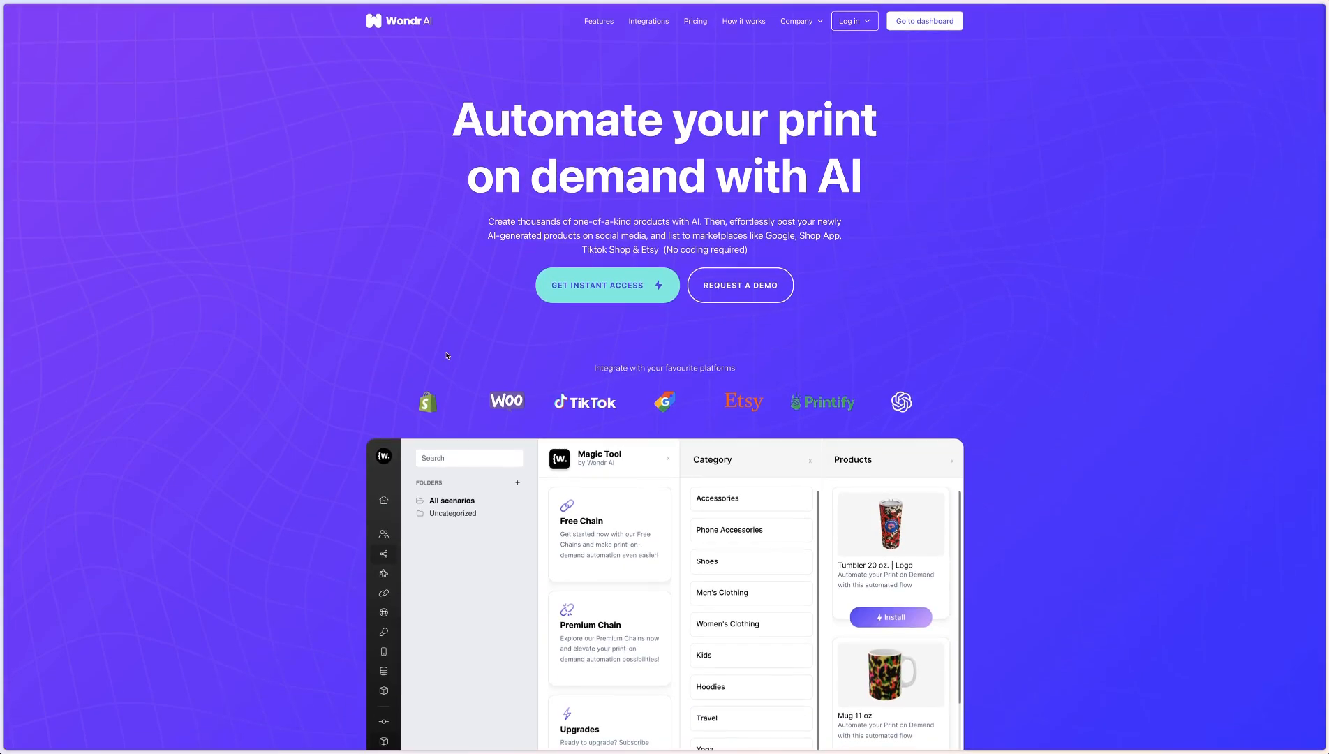
{"action": "scroll", "coordinate": [447, 355], "scroll_direction": "down", "scroll_amount": 10}
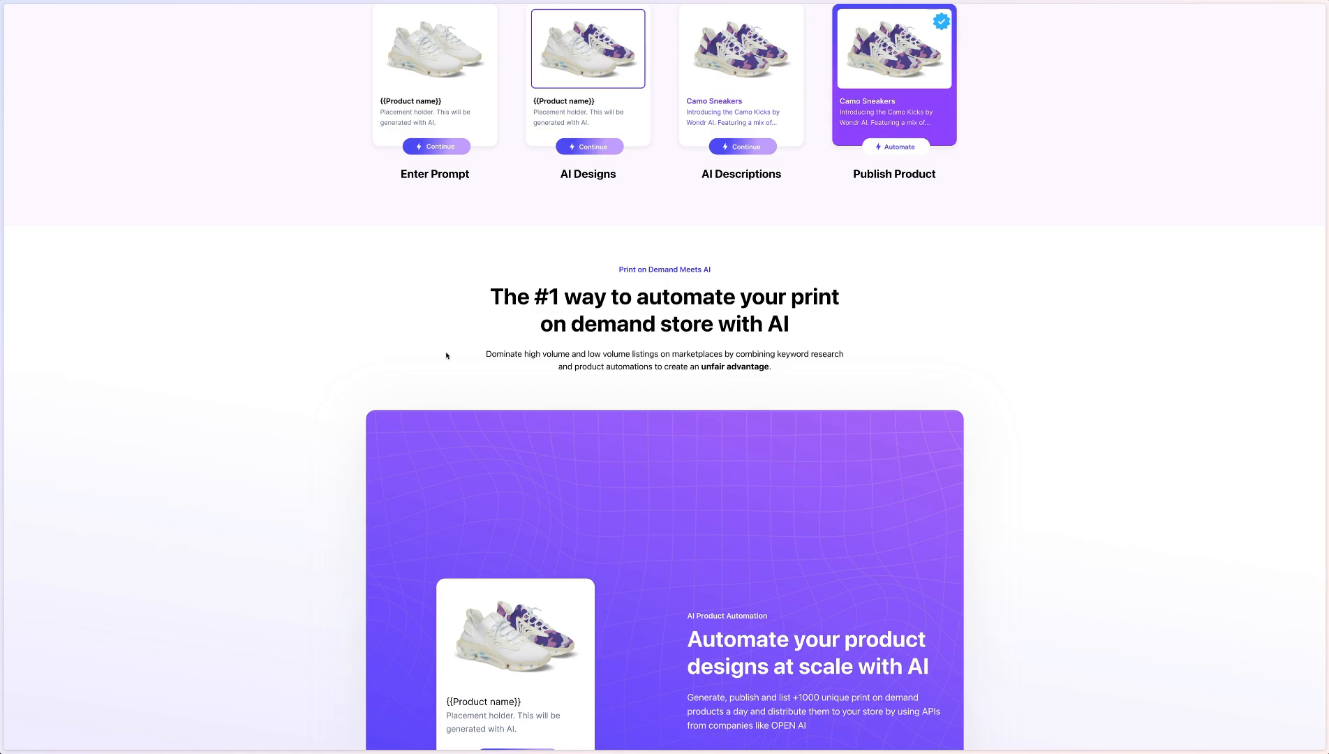
{"action": "scroll", "coordinate": [447, 355], "scroll_direction": "down", "scroll_amount": 15}
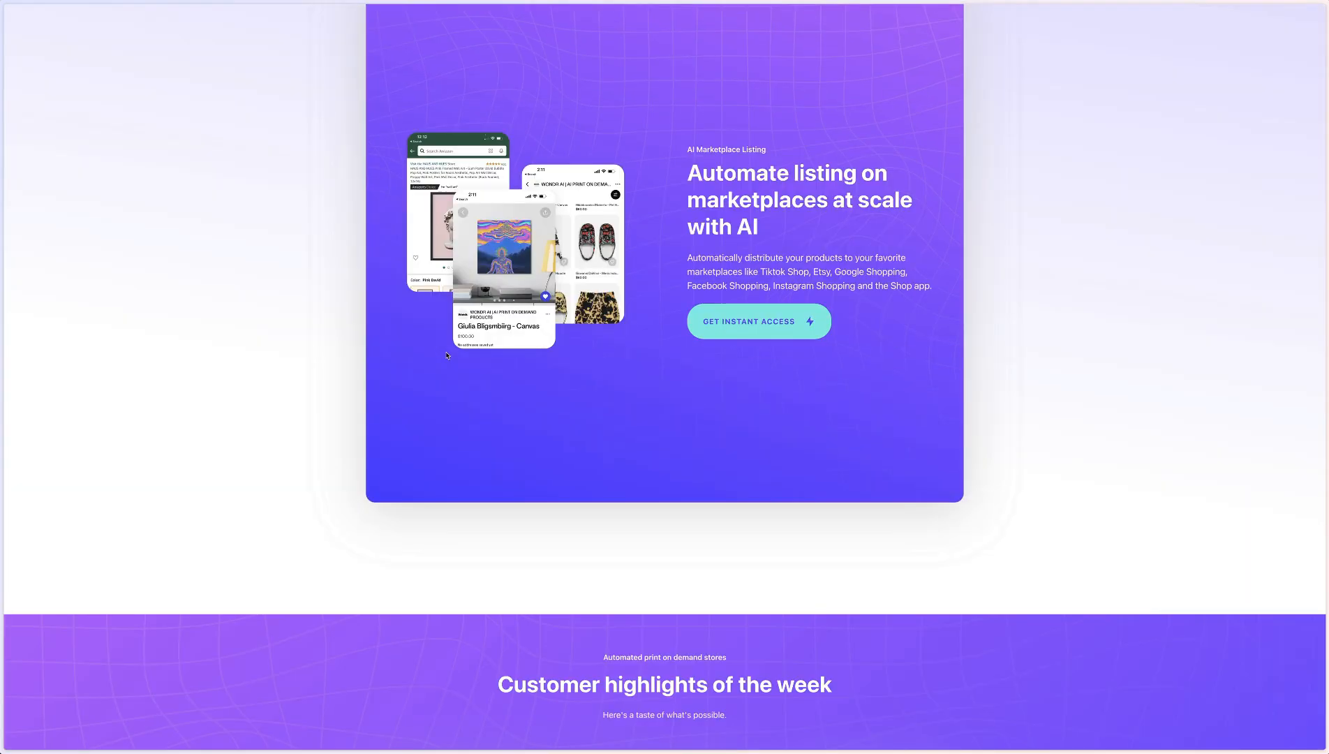
{"action": "scroll", "coordinate": [447, 355], "scroll_direction": "up", "scroll_amount": 20}
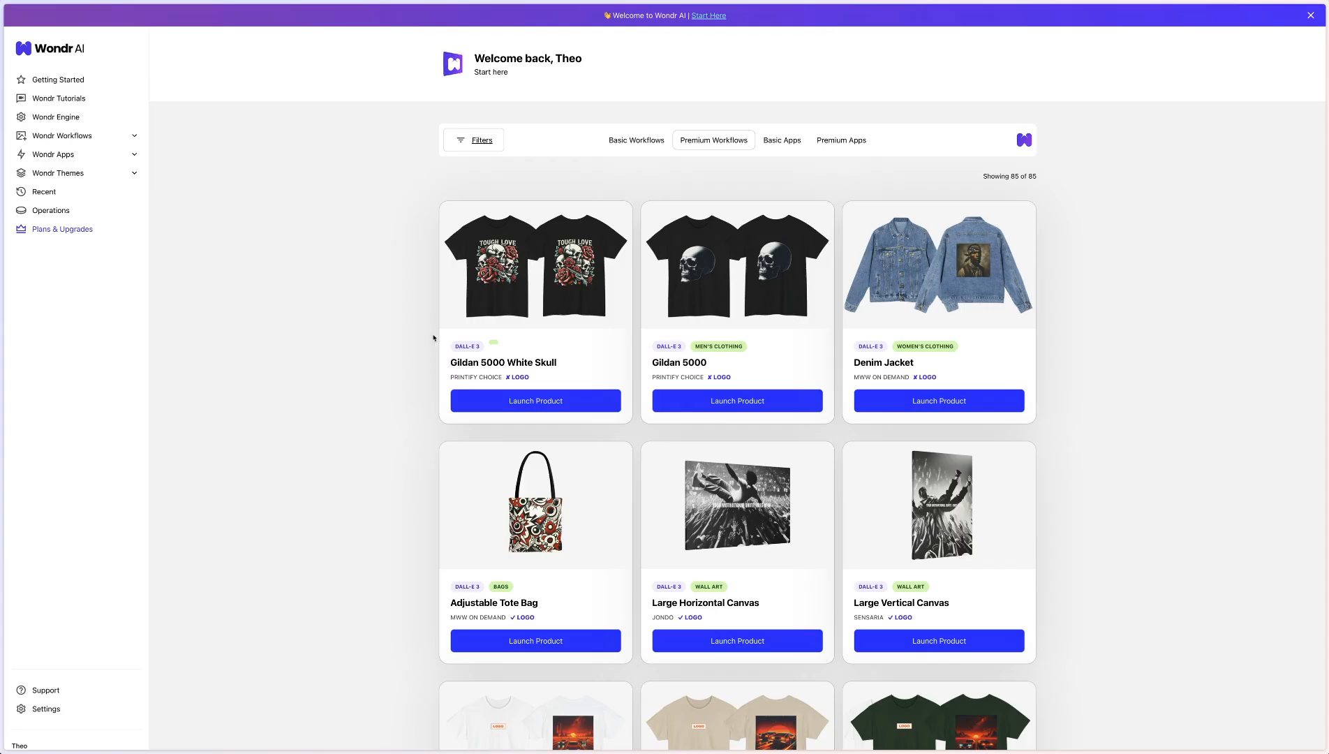
Browse the Premium Workflows catalogue in the Wondr AI dashboard, from clothing and bags to wall art and accessories
{"action": "scroll", "coordinate": [390, 319], "scroll_direction": "down", "scroll_amount": 15}
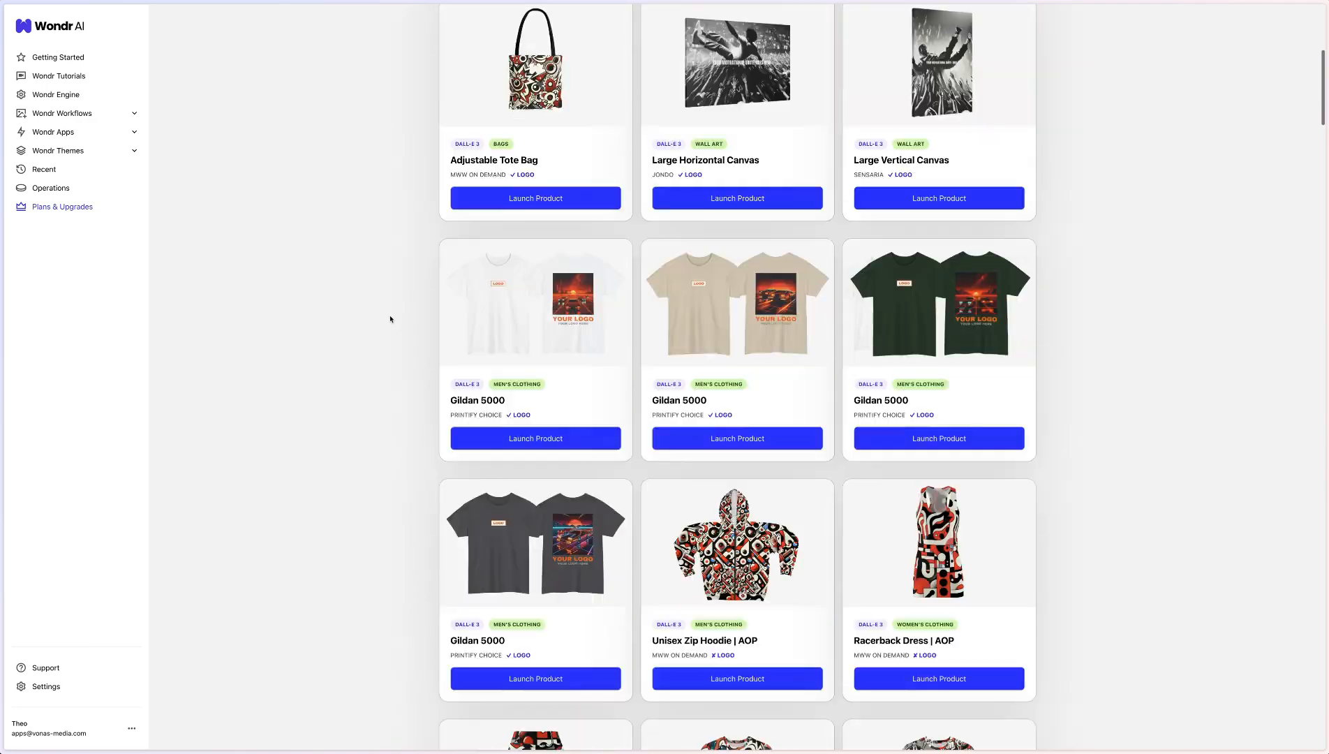
{"action": "scroll", "coordinate": [390, 319], "scroll_direction": "down", "scroll_amount": 18}
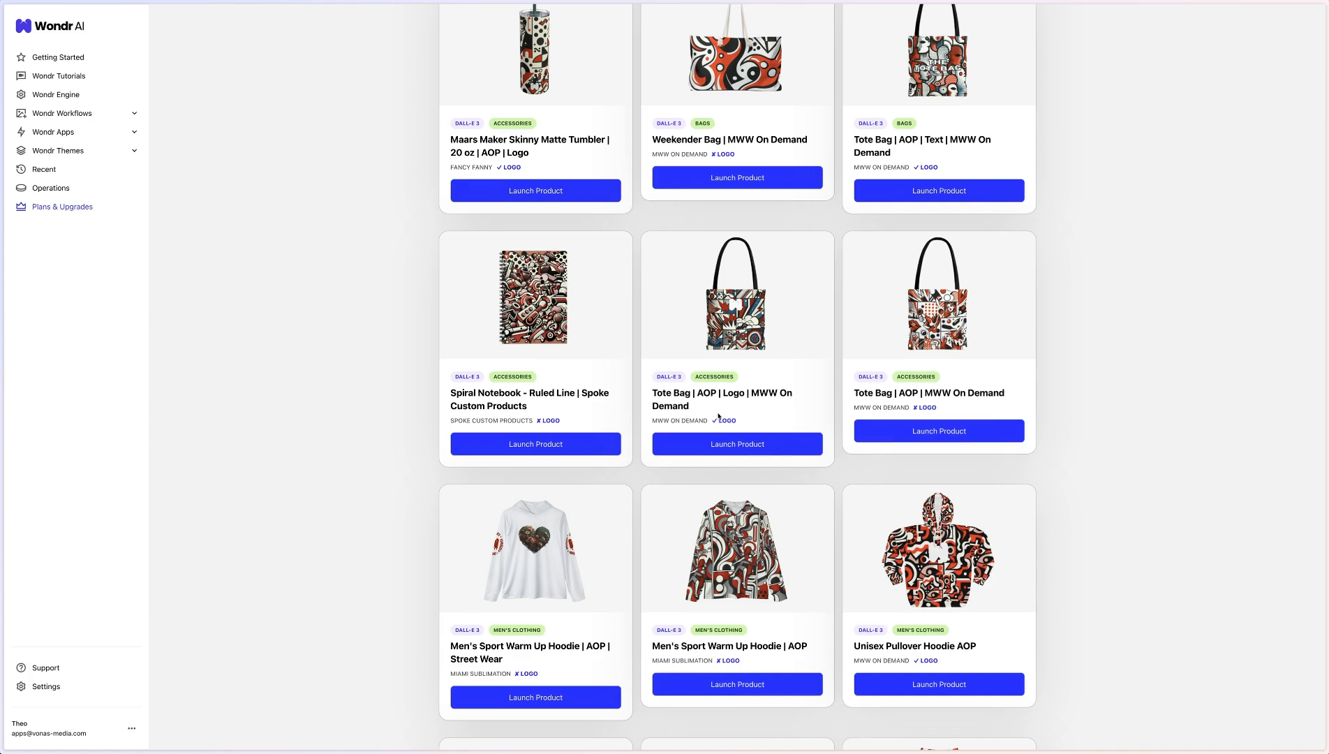
{"action": "scroll", "coordinate": [719, 416], "scroll_direction": "down", "scroll_amount": 1}
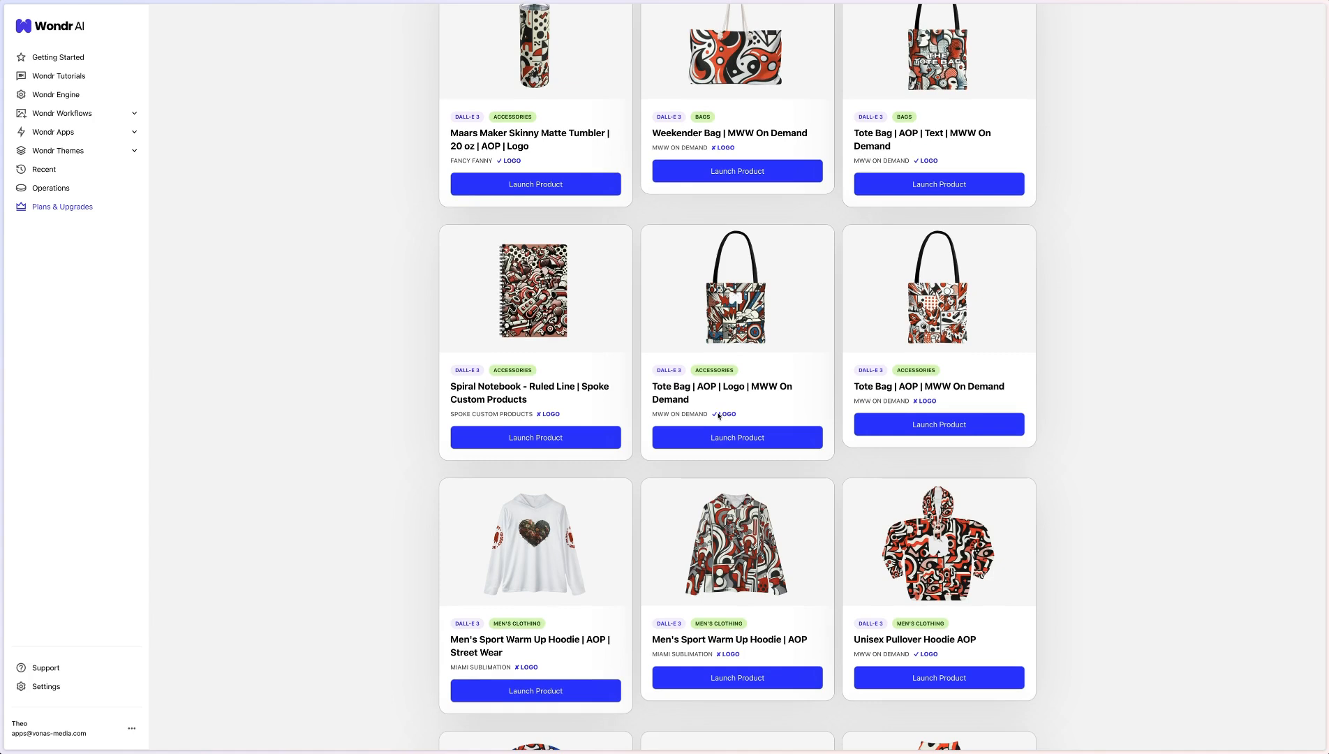
{"action": "scroll", "coordinate": [720, 417], "scroll_direction": "down", "scroll_amount": 6}
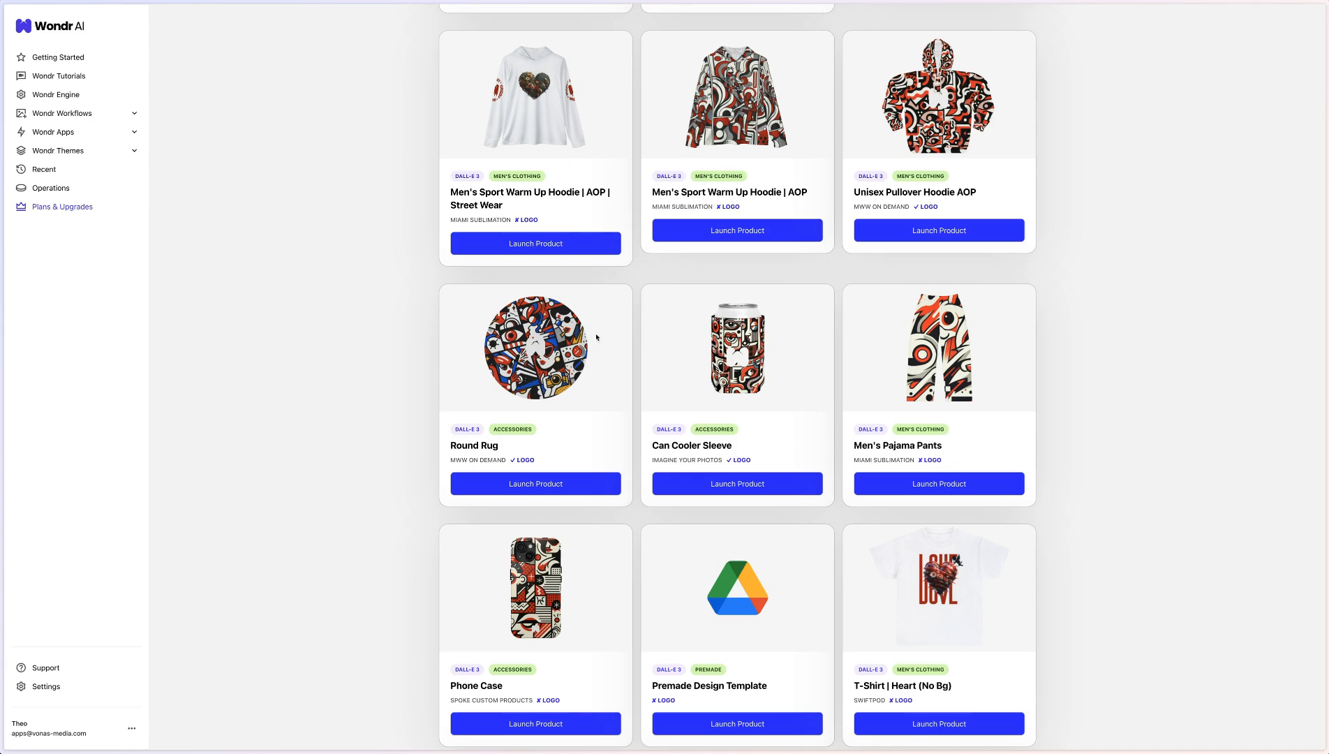
{"action": "scroll", "coordinate": [787, 424], "scroll_direction": "down", "scroll_amount": 15}
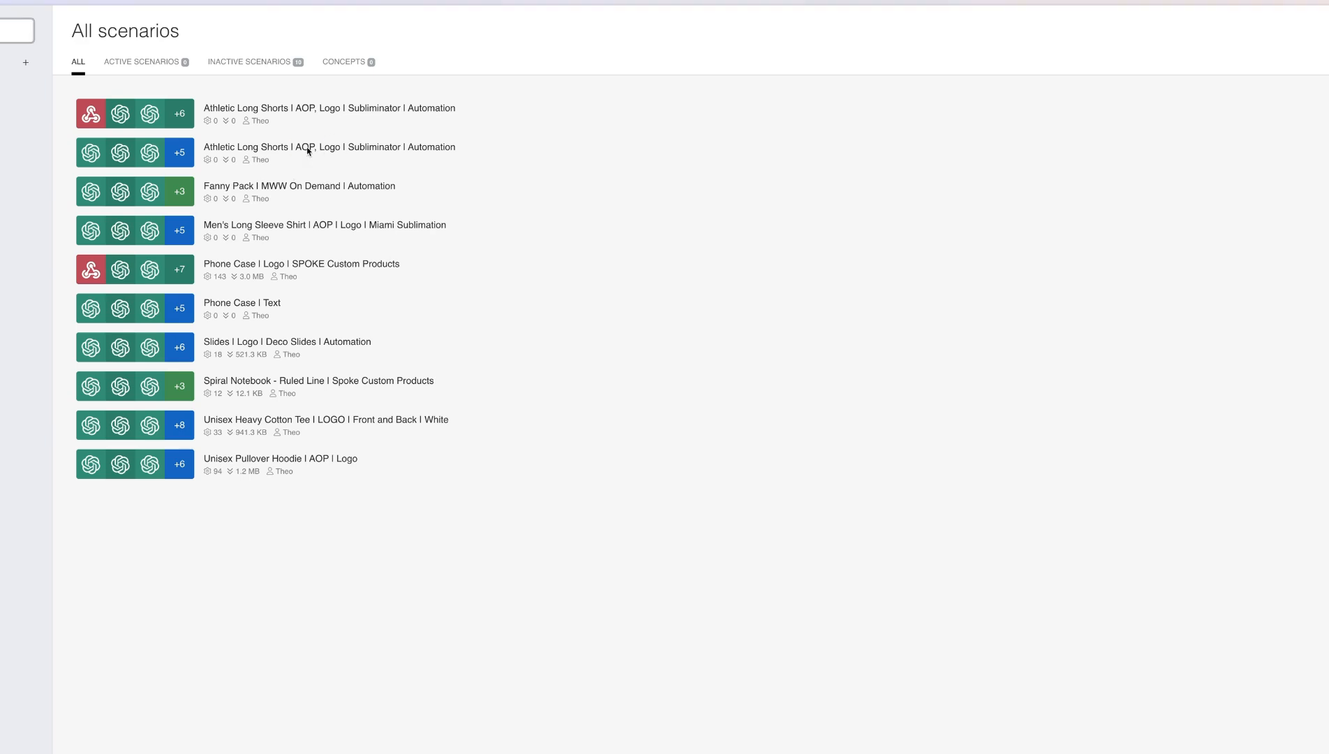
Open the Spiral Notebook - Ruled Line | Spoke Custom Products scenario for editing and select its three OpenAI generator modules
{"action": "left_click", "coordinate": [296, 382]}
{"action": "left_click", "coordinate": [310, 266]}
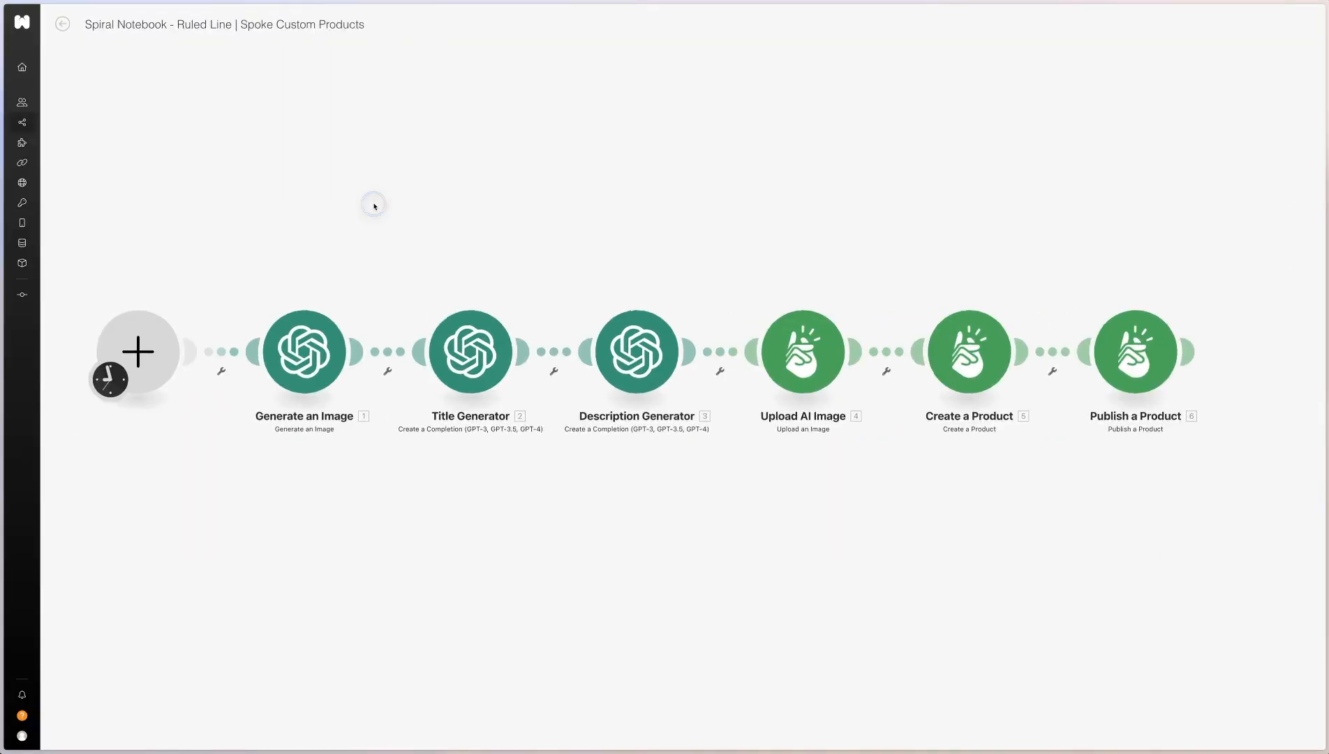
{"action": "left_click_drag", "start_coordinate": [754, 187], "coordinate": [117, 678]}
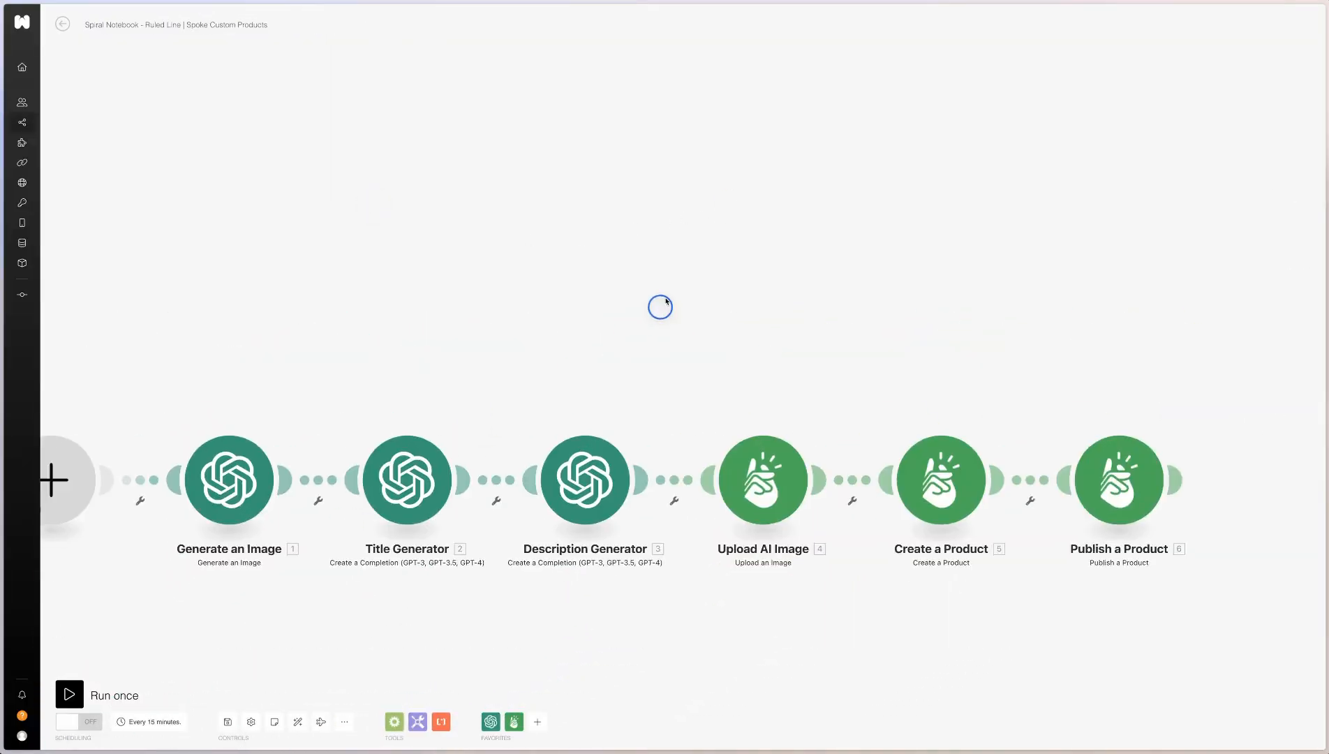
{"action": "left_click_drag", "start_coordinate": [746, 202], "coordinate": [279, 556]}
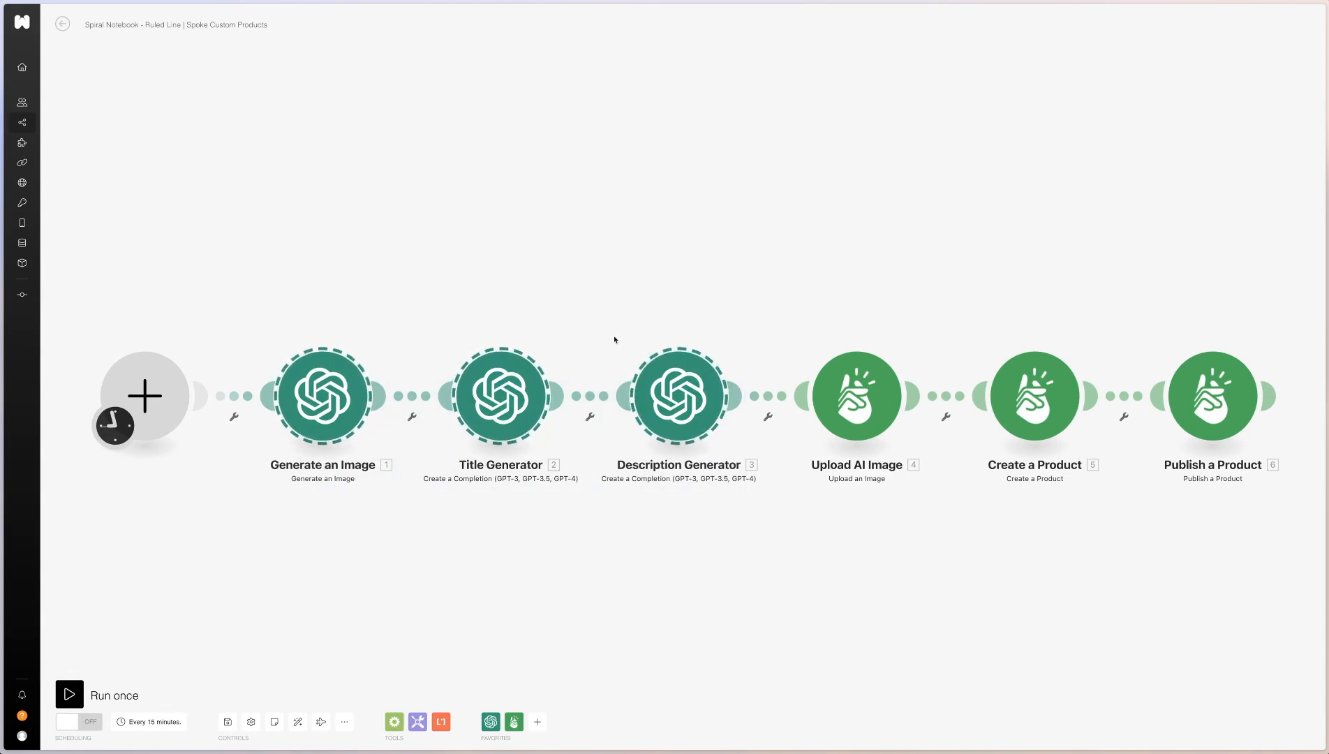
Mark out the scenario's Printify modules, and inspect the connection, file name and image URL settings of Upload AI Image
{"action": "scroll", "coordinate": [802, 280], "scroll_direction": "right", "scroll_amount": 3}
{"action": "scroll", "coordinate": [802, 282], "scroll_direction": "right", "scroll_amount": 2}
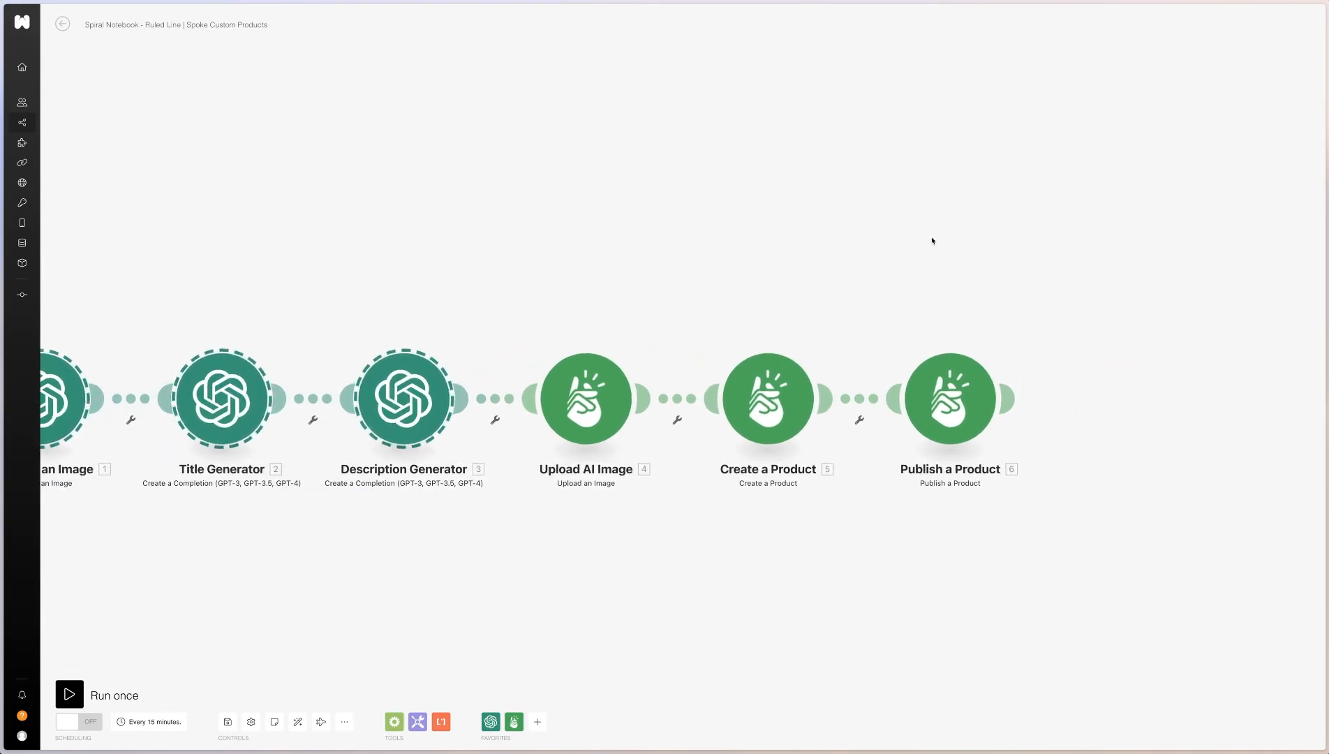
{"action": "left_click_drag", "start_coordinate": [1000, 180], "coordinate": [596, 537]}
{"action": "left_click", "coordinate": [598, 537]}
{"action": "left_click", "coordinate": [566, 388]}
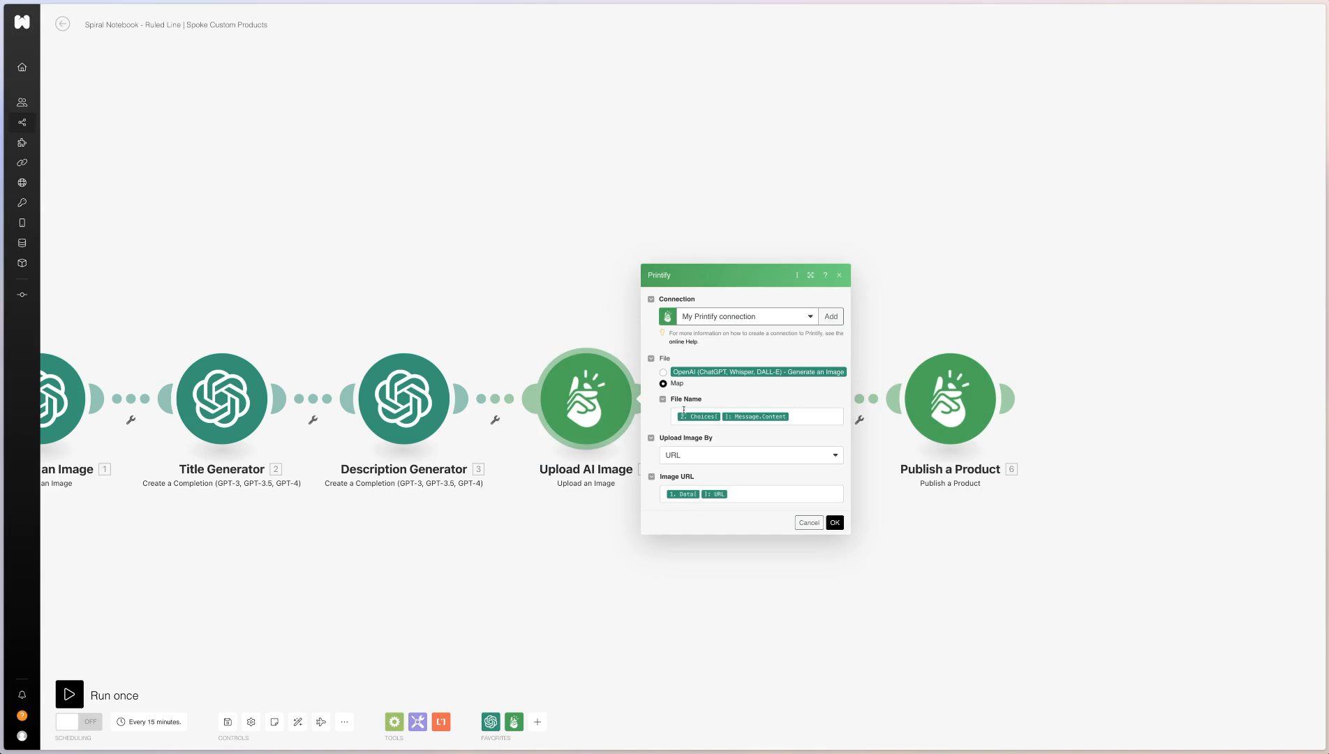
{"action": "left_click", "coordinate": [522, 218]}
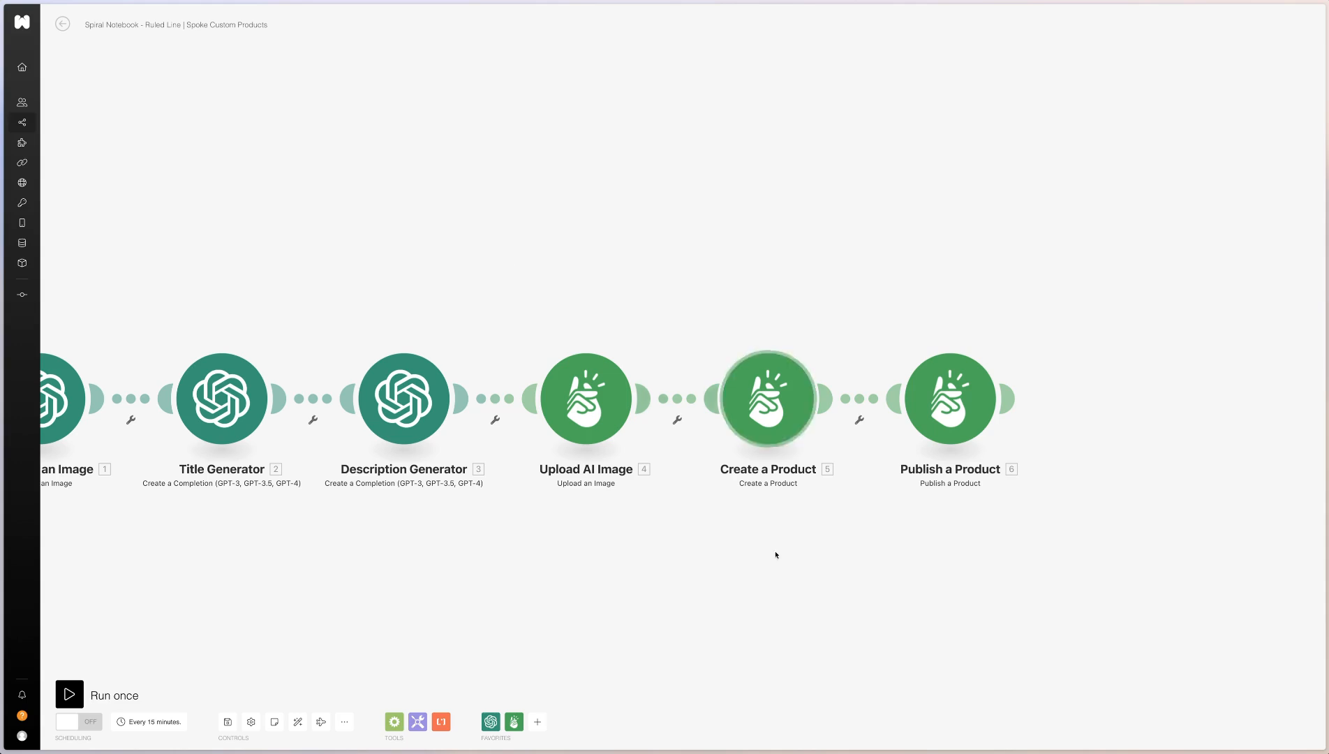
Review the Create a Product module's price, print areas, image placement, tags and print details, and return to the scenarios list
{"action": "left_click", "coordinate": [778, 403]}
{"action": "double_click", "coordinate": [942, 506]}
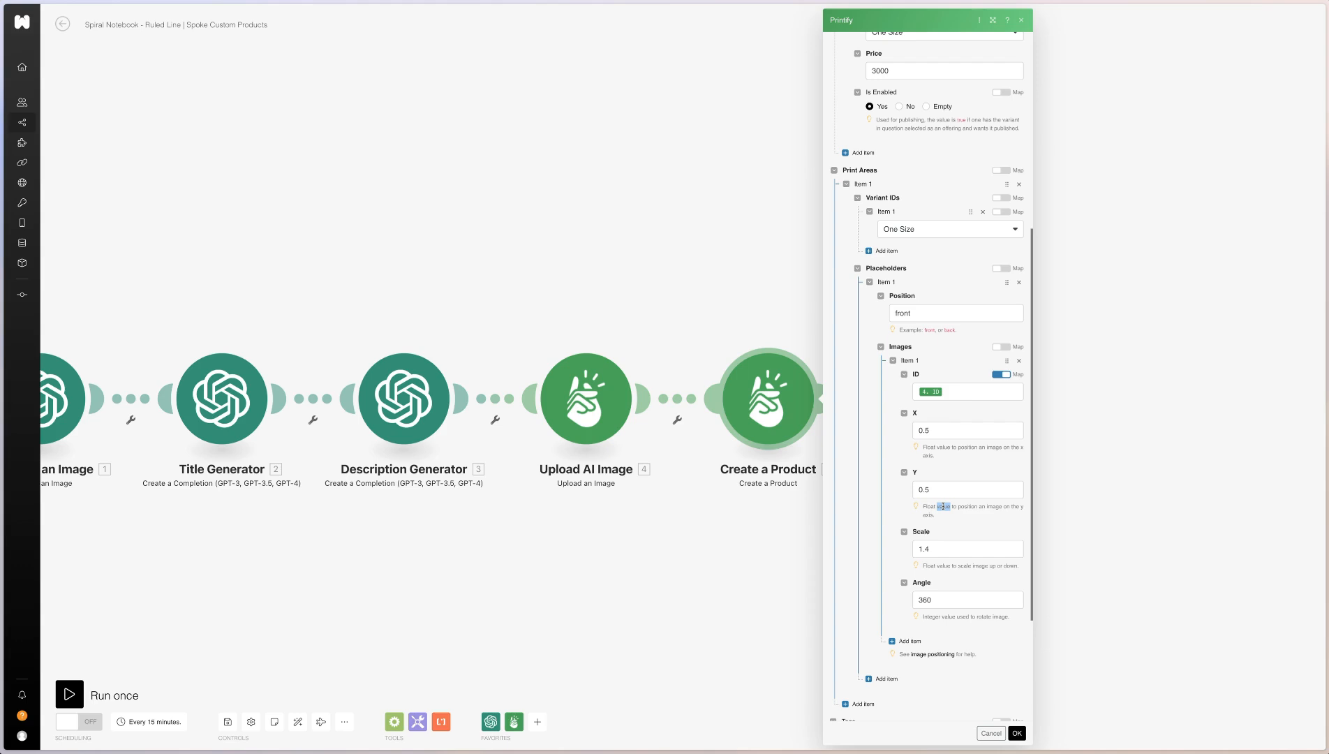
{"action": "scroll", "coordinate": [887, 354], "scroll_direction": "down", "scroll_amount": 5}
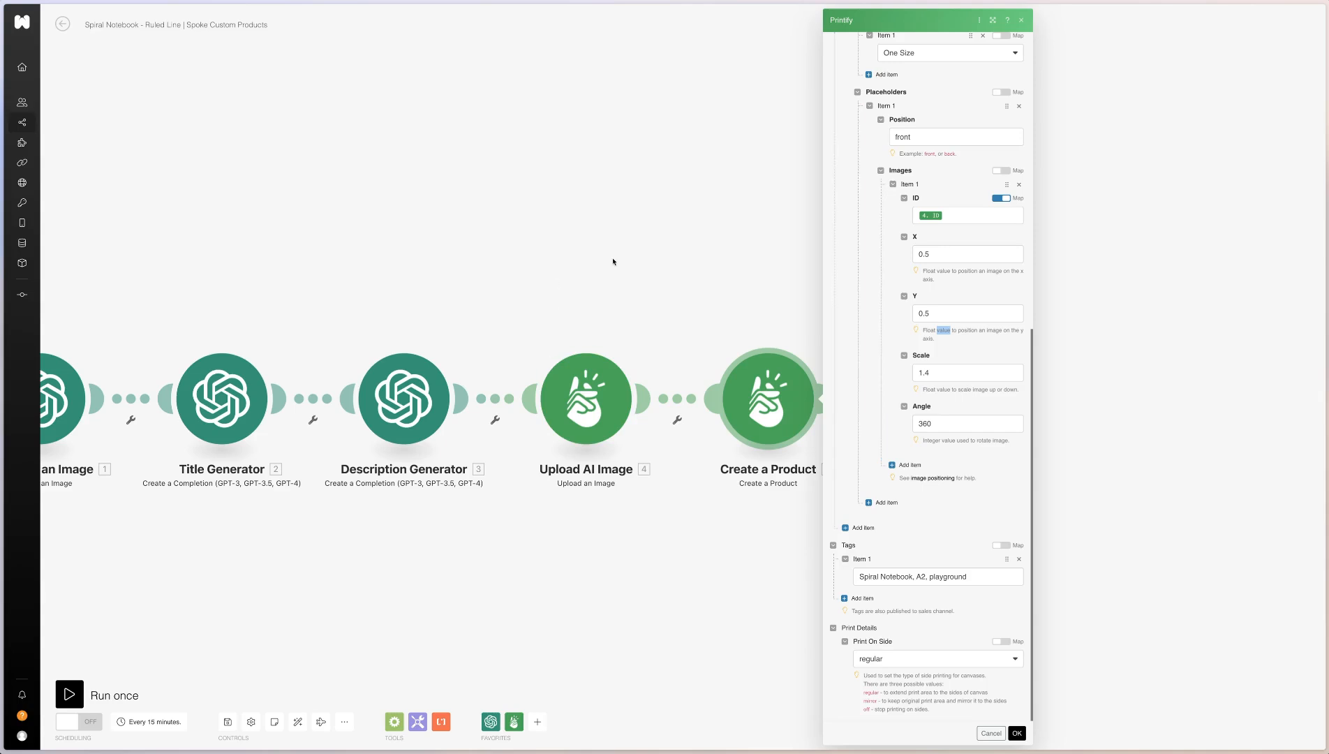
{"action": "left_click", "coordinate": [752, 287]}
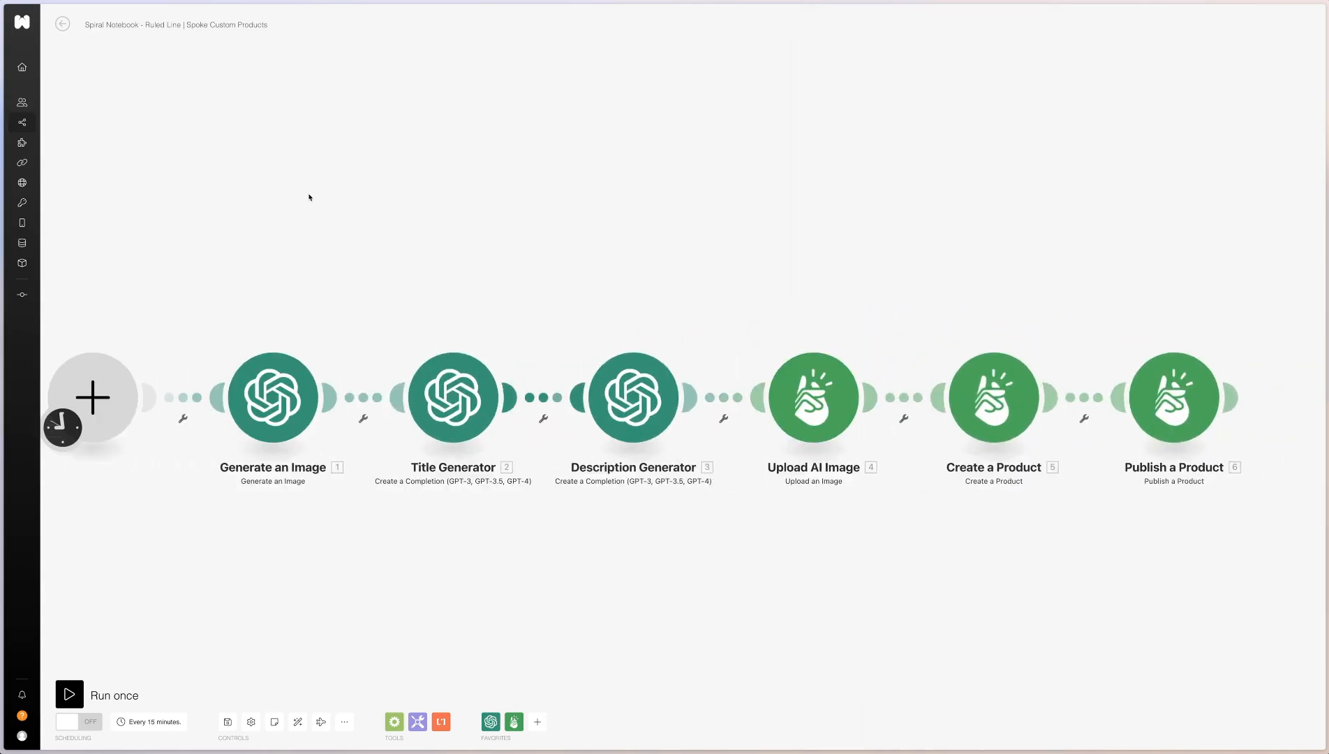
{"action": "left_click", "coordinate": [61, 24]}
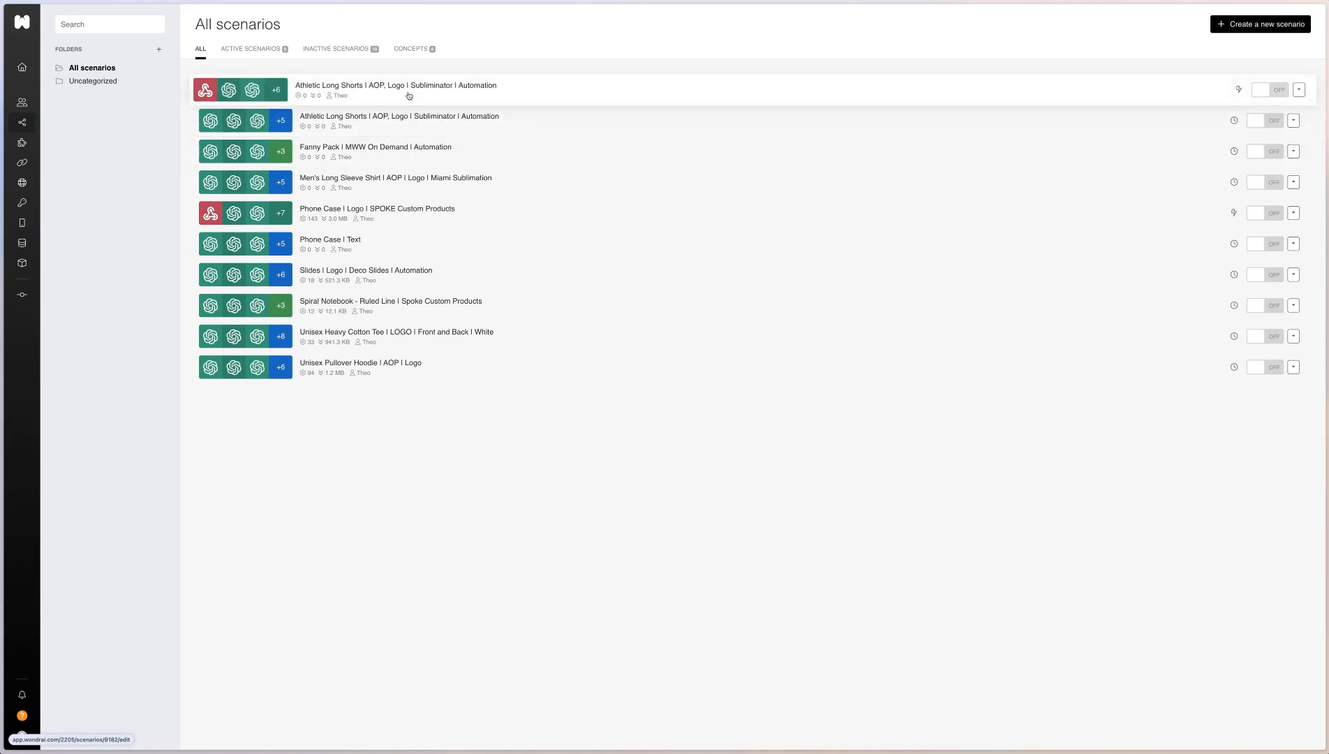
Open the webhook-triggered Athletic Long Shorts scenario for editing and examine its OpenAI, HTTP and Printify module chain
{"action": "left_click", "coordinate": [476, 120]}
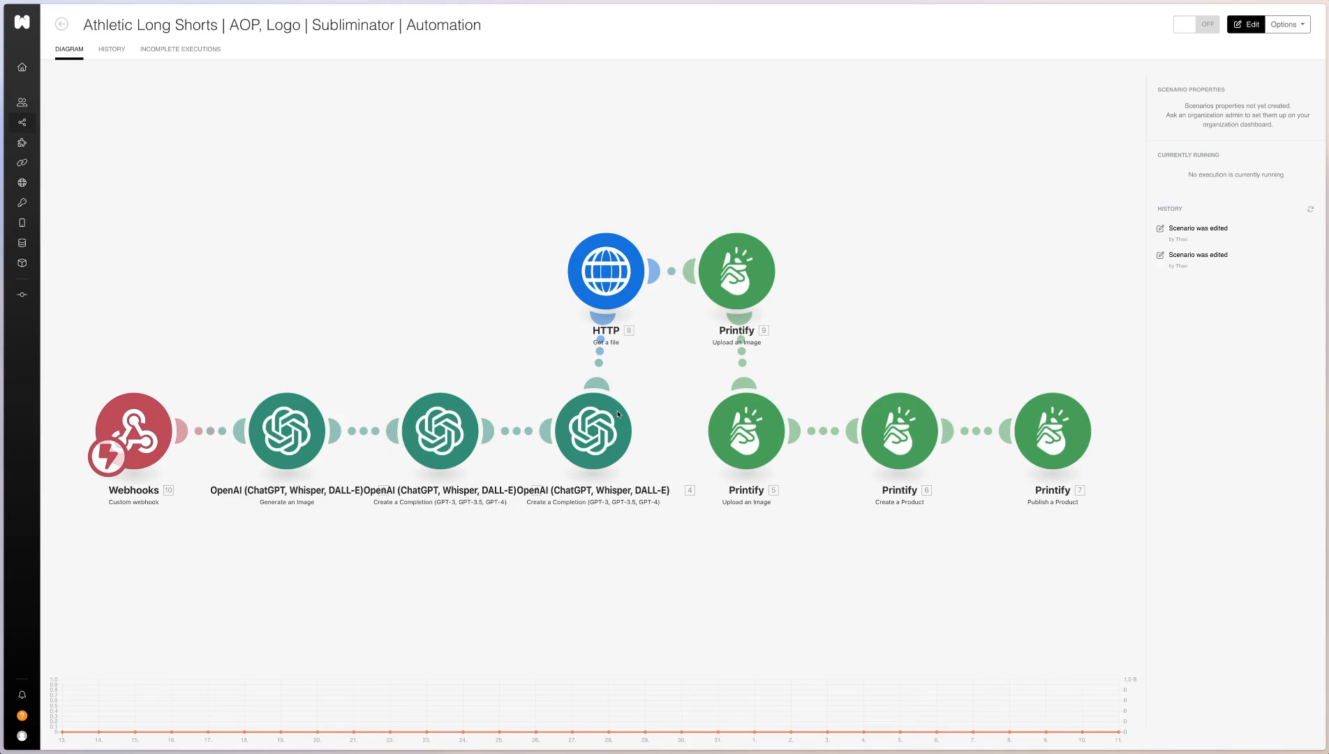
{"action": "left_click_drag", "start_coordinate": [424, 331], "coordinate": [761, 477]}
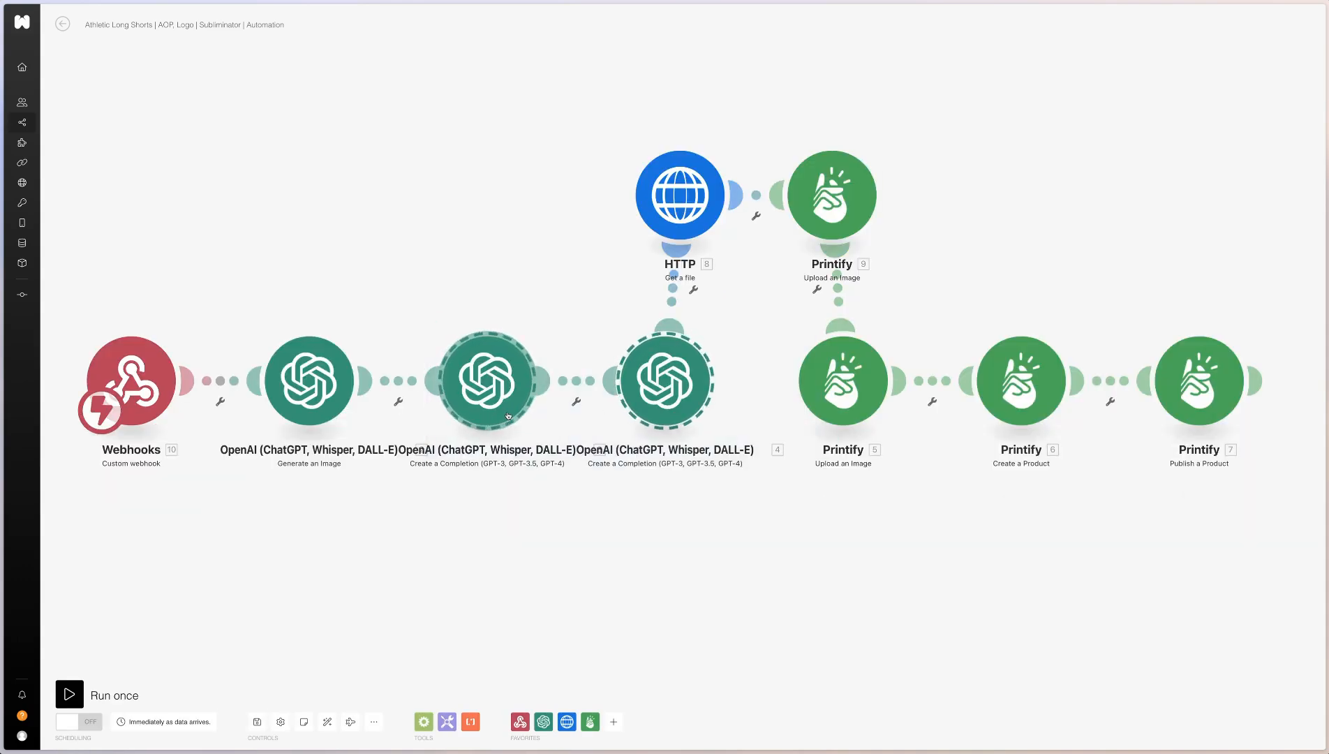
{"action": "scroll", "coordinate": [458, 244], "scroll_direction": "down", "scroll_amount": 5}
{"action": "scroll", "coordinate": [458, 244], "scroll_direction": "up", "scroll_amount": 5}
{"action": "scroll", "coordinate": [458, 244], "scroll_direction": "down", "scroll_amount": 2}
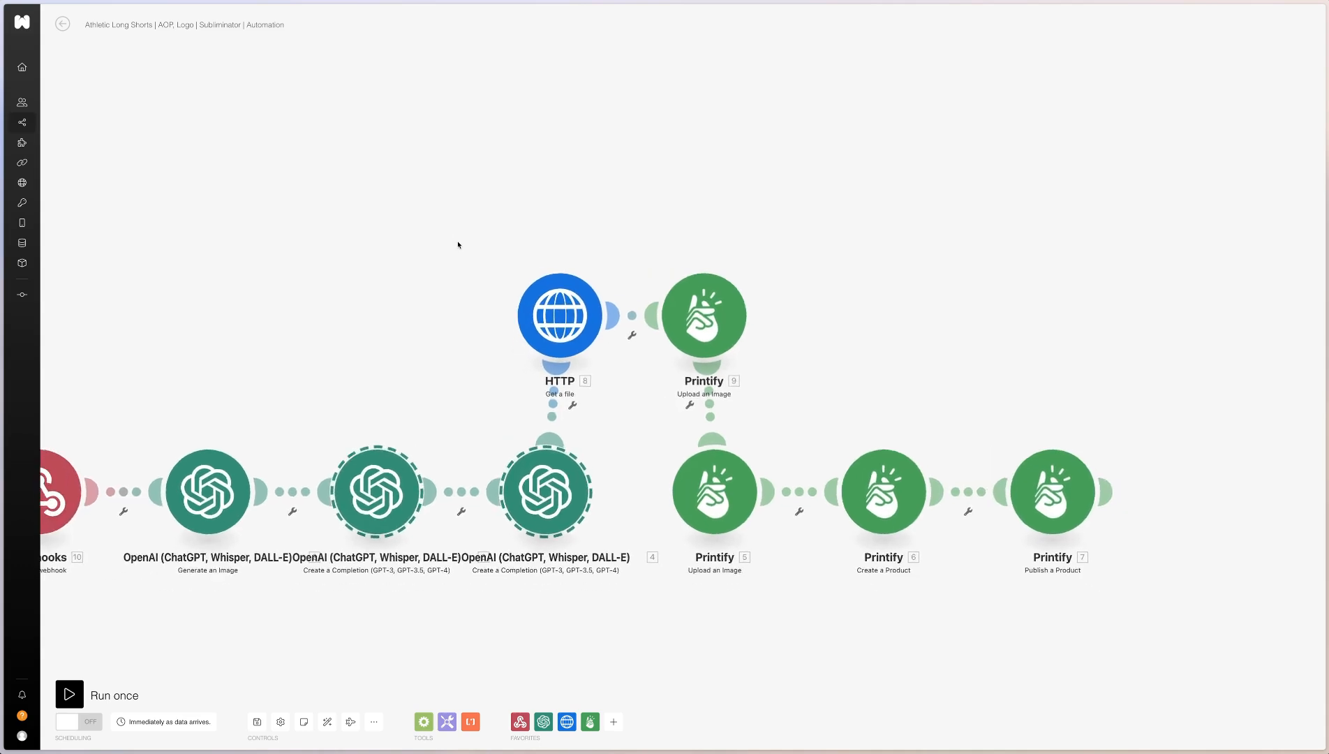
{"action": "scroll", "coordinate": [458, 245], "scroll_direction": "down", "scroll_amount": 1}
{"action": "left_click_drag", "start_coordinate": [570, 380], "coordinate": [747, 282]}
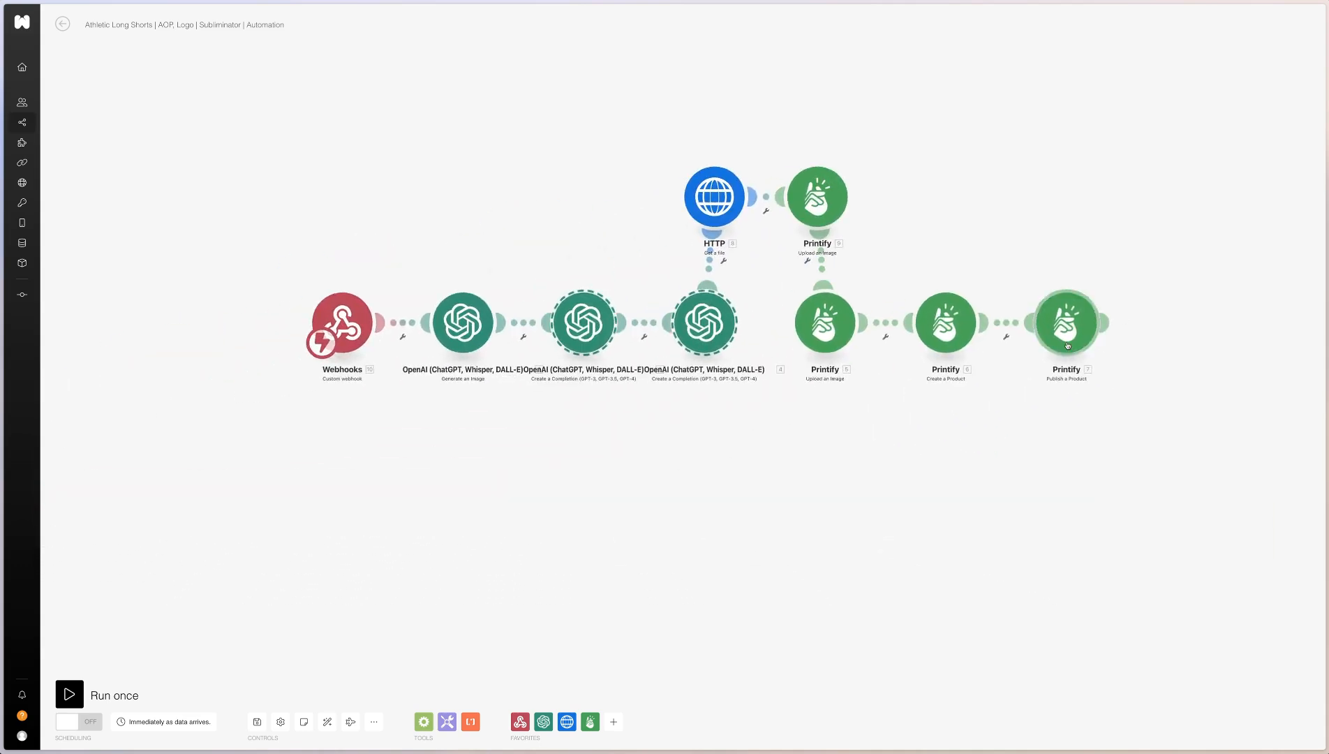
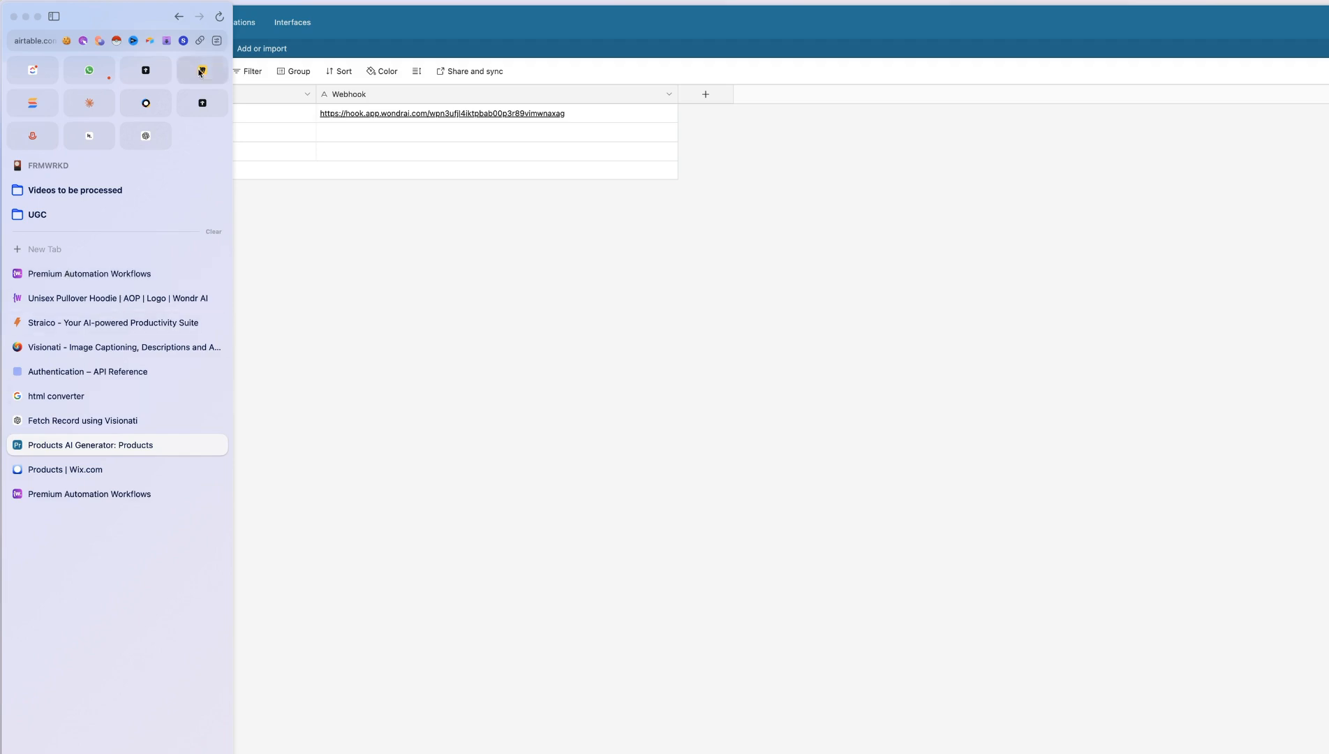
Switch to the whiteboard, label the black diamond "Product" and connect it with an arrow to the yellow box
{"action": "left_click_drag", "start_coordinate": [59, 257], "coordinate": [302, 335]}
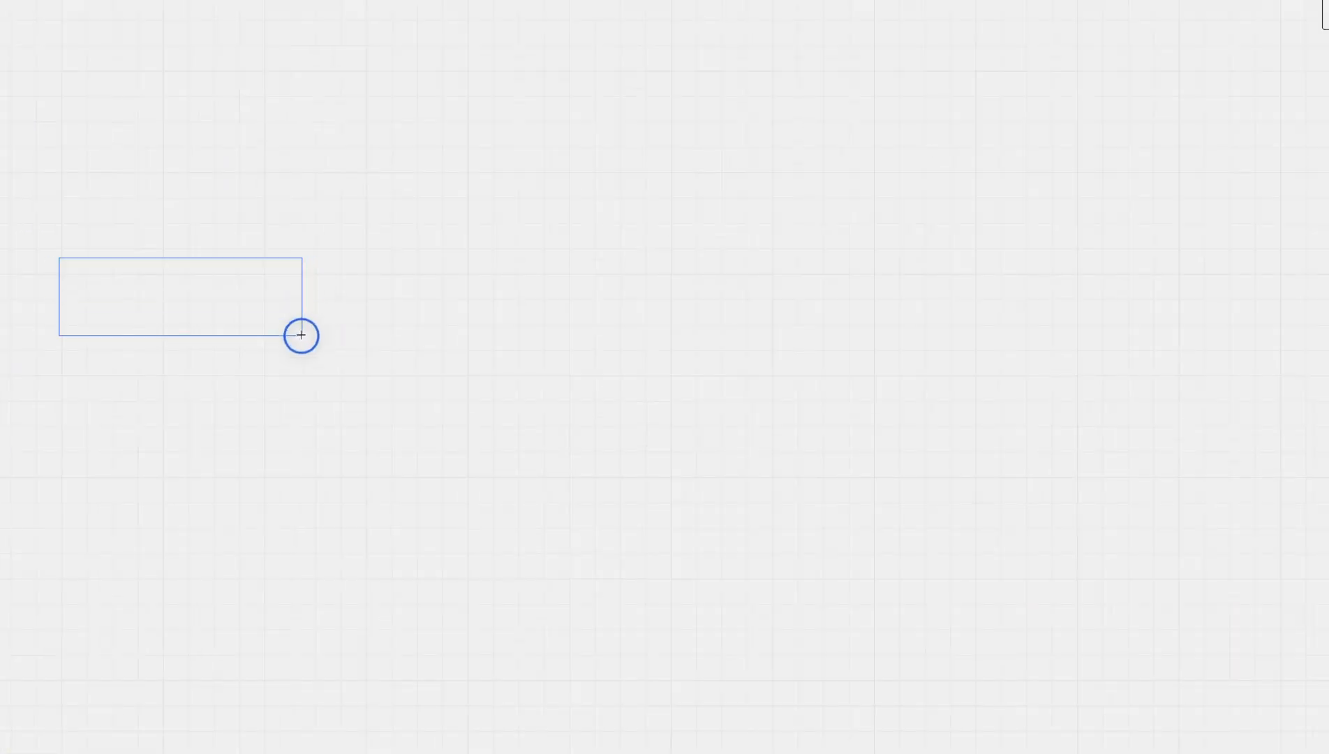
{"action": "left_click", "coordinate": [225, 299]}
{"action": "key", "text": "Delete"}
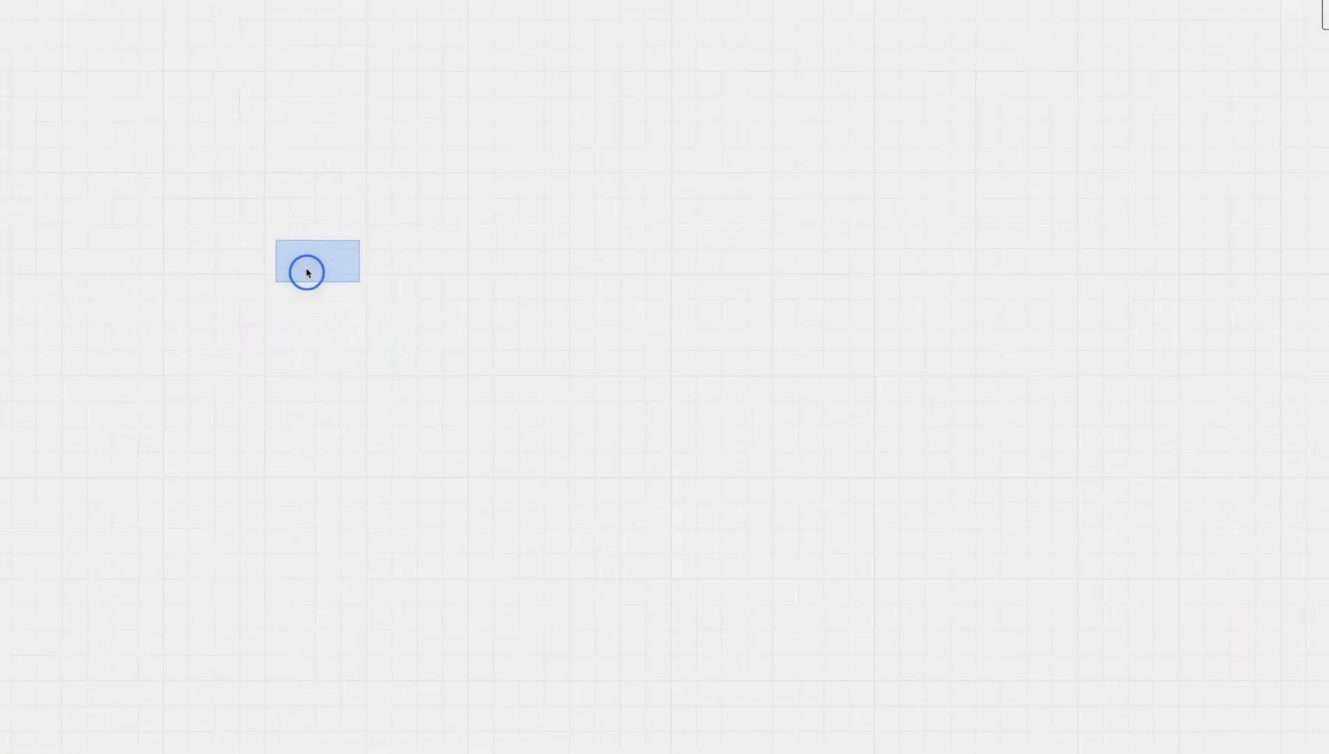
{"action": "scroll", "coordinate": [318, 268], "scroll_direction": "up", "scroll_amount": 4}
{"action": "double_click", "coordinate": [324, 253]}
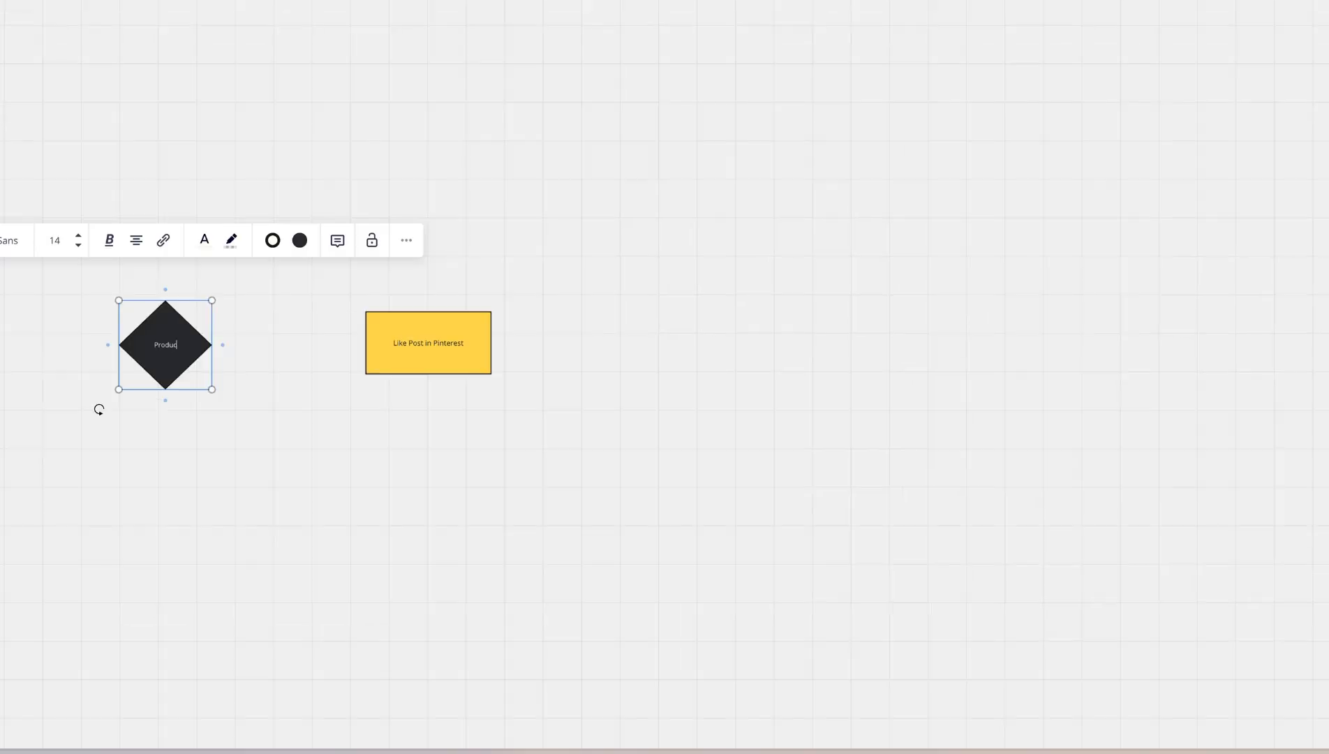
{"action": "type", "text": "t"}
{"action": "left_click", "coordinate": [291, 330]}
{"action": "left_click", "coordinate": [208, 349]}
{"action": "left_click_drag", "start_coordinate": [223, 347], "coordinate": [362, 343]}
Rename the yellow box "Webhook 1" and stack two copies of it underneath
{"action": "double_click", "coordinate": [428, 343]}
{"action": "type", "text": "w"}
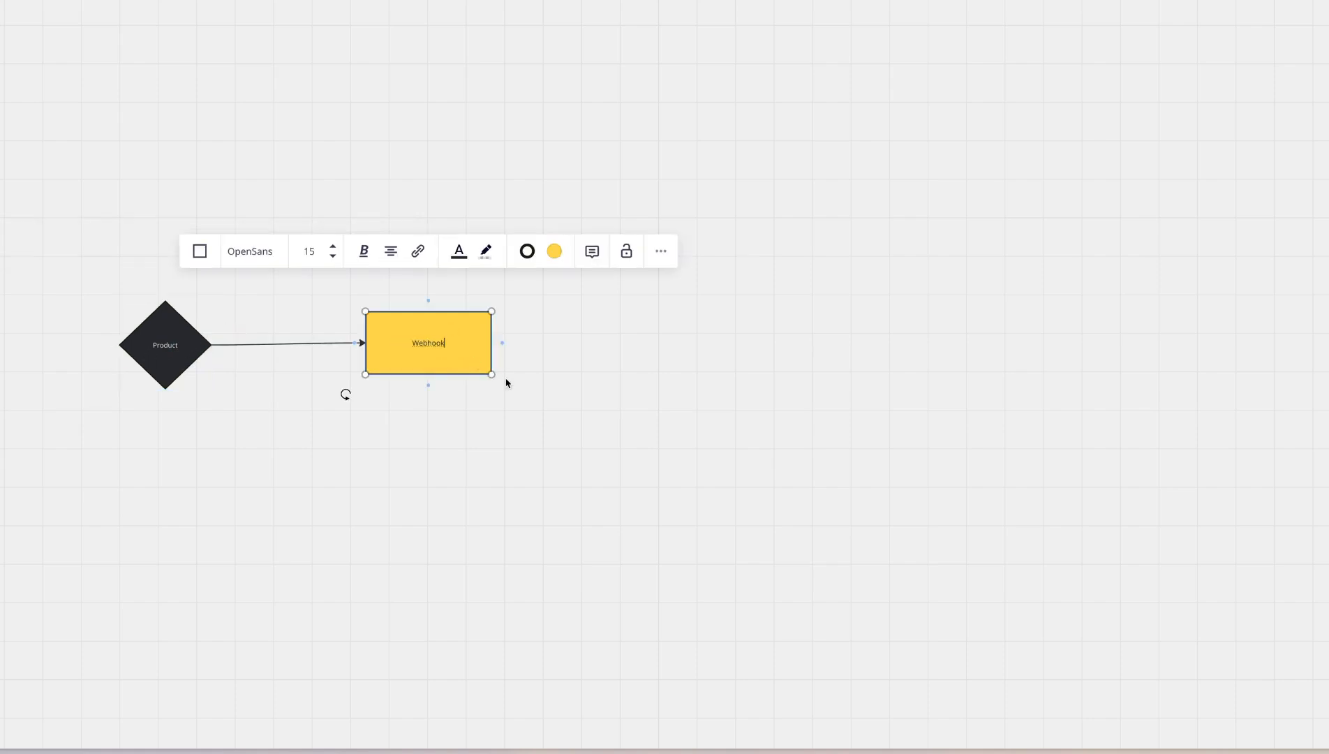
{"action": "left_click", "coordinate": [439, 488]}
{"action": "left_click_drag", "start_coordinate": [433, 367], "coordinate": [433, 324]}
{"action": "left_click_drag", "start_coordinate": [433, 318], "coordinate": [434, 470], "text": "alt"}
Connect the Product diamond with arrows to the second and third webhook boxes
{"action": "left_click", "coordinate": [232, 417]}
{"action": "left_click", "coordinate": [204, 352]}
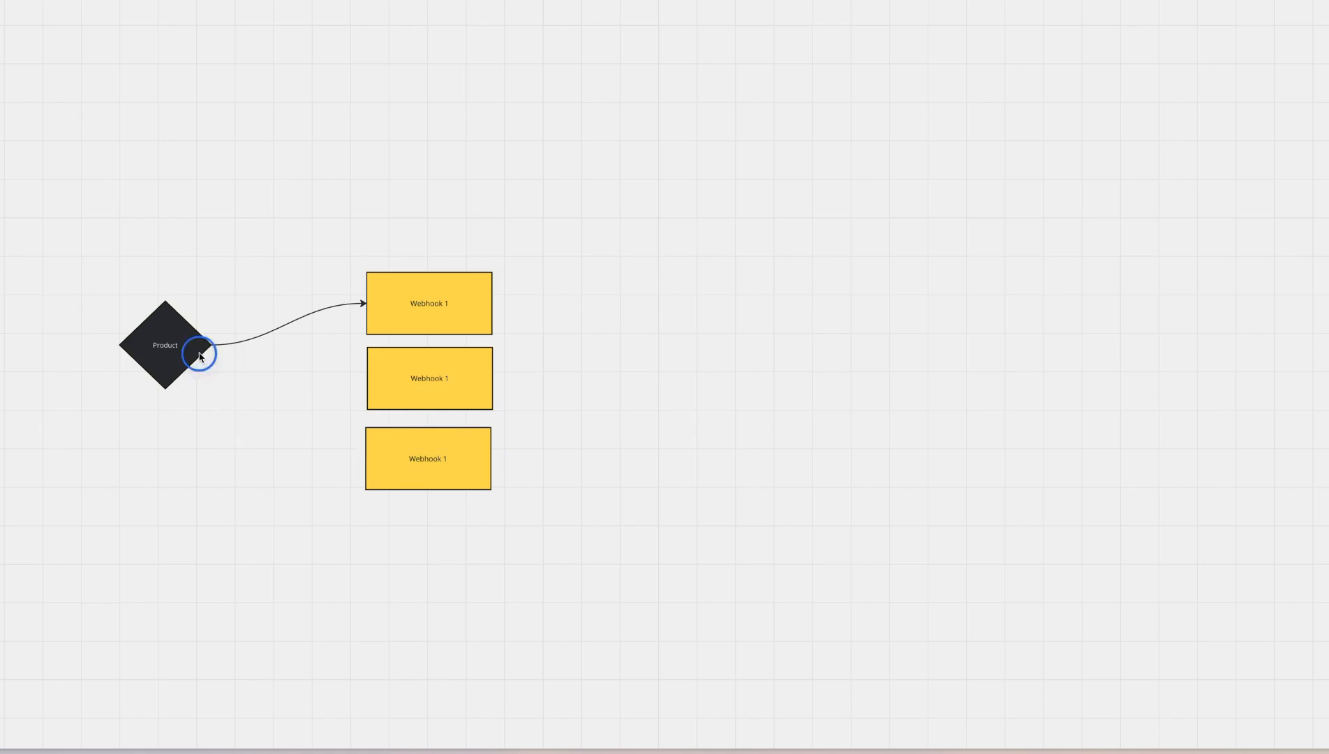
{"action": "left_click_drag", "start_coordinate": [222, 345], "coordinate": [377, 381]}
{"action": "left_click", "coordinate": [163, 349]}
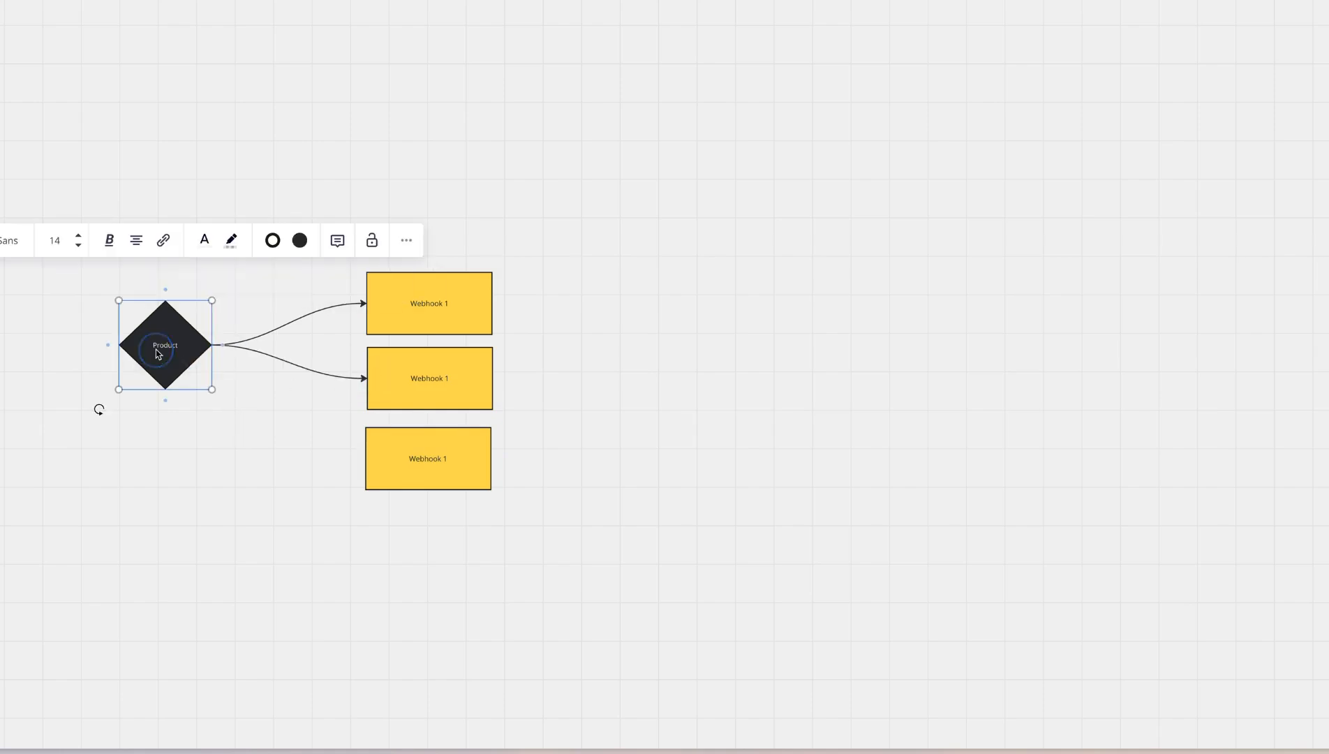
{"action": "left_click_drag", "start_coordinate": [223, 345], "coordinate": [384, 481]}
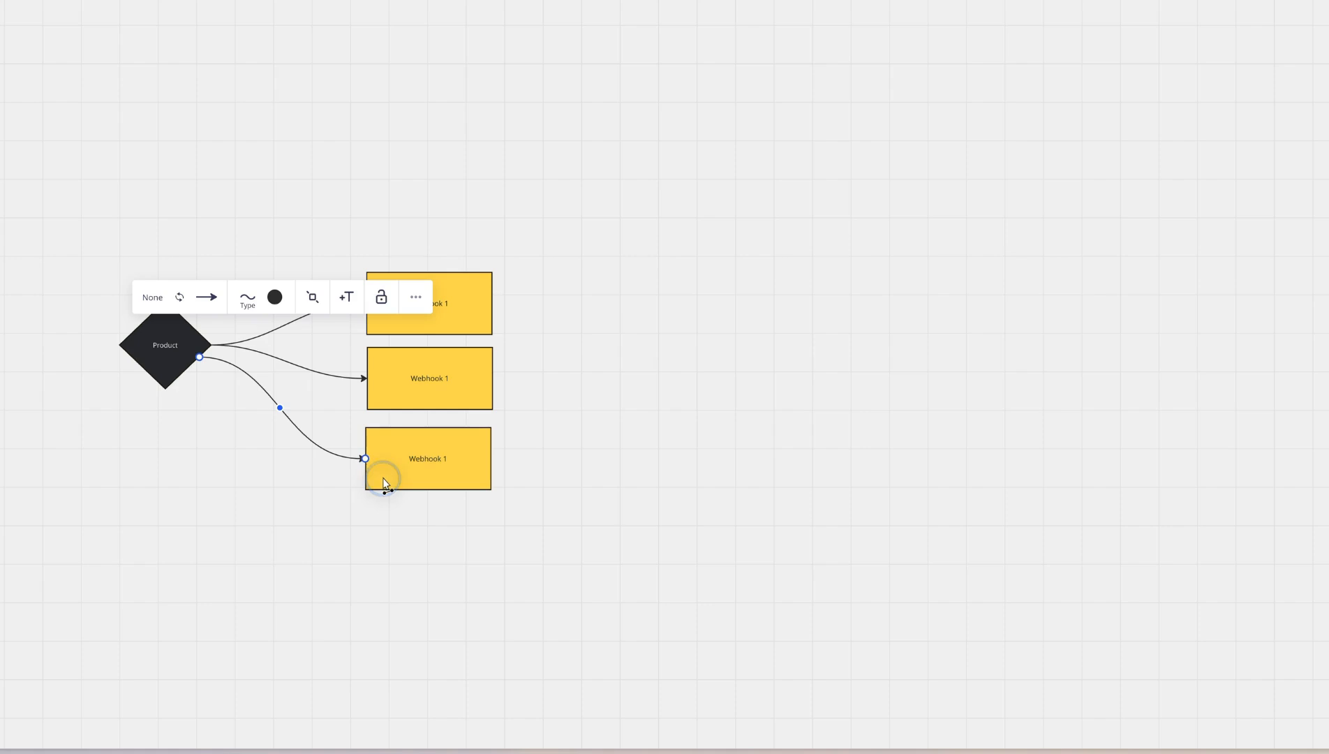
Relabel the middle box "Webhook 2" and the lowest box "Webhook 3"
{"action": "double_click", "coordinate": [465, 379]}
{"action": "left_click", "coordinate": [460, 377]}
{"action": "key", "text": "BackSpace"}
{"action": "key", "text": "BackSpace"}
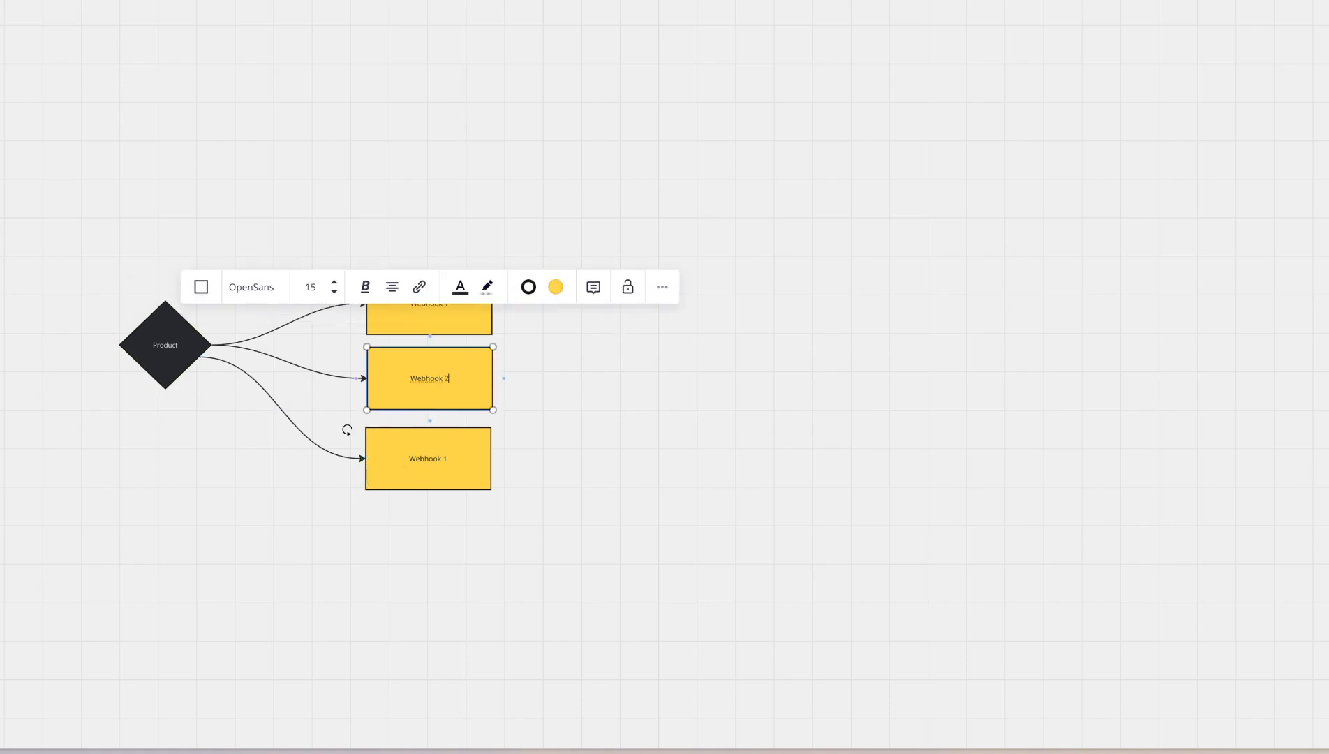
{"action": "double_click", "coordinate": [440, 454]}
{"action": "key", "text": "BackSpace"}
{"action": "type", "text": "3"}
{"action": "left_click", "coordinate": [539, 507]}
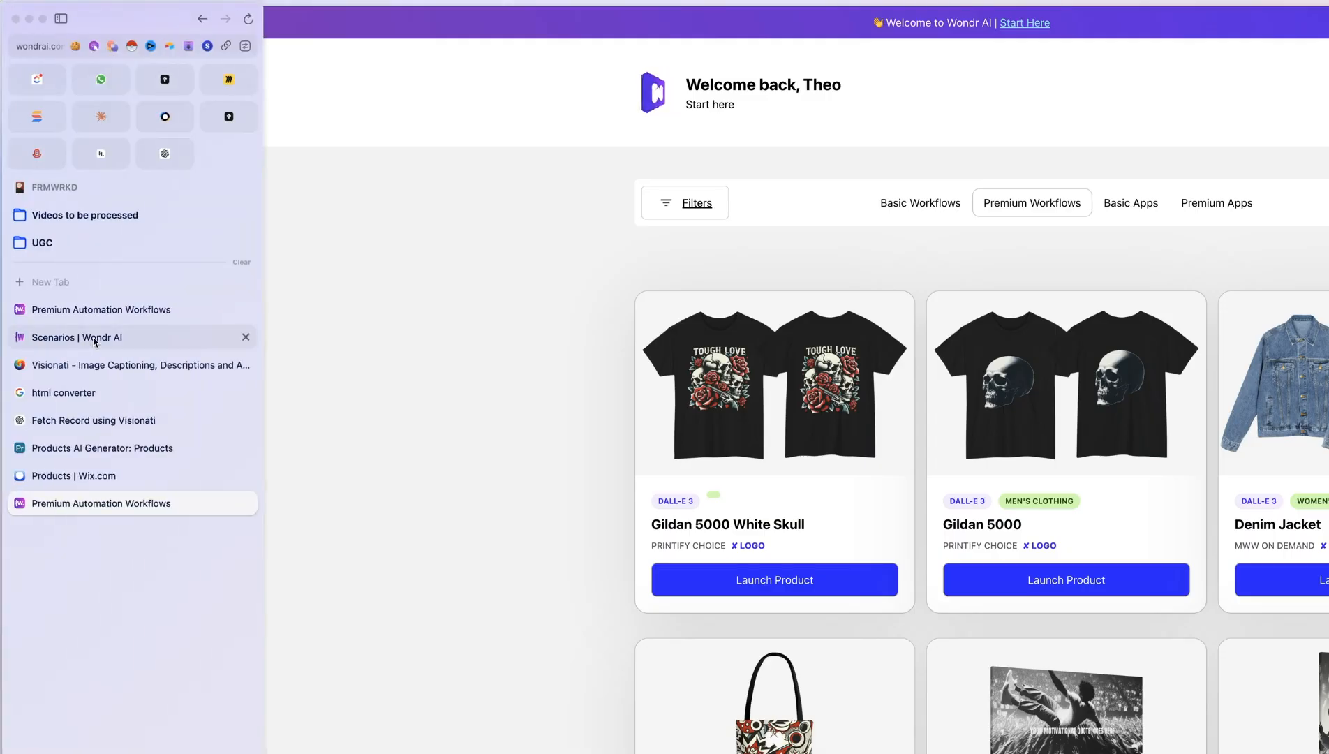
Switch to Wondr AI and open the webhook-triggered Athletic Long Shorts scenario for editing
{"action": "left_click", "coordinate": [89, 312]}
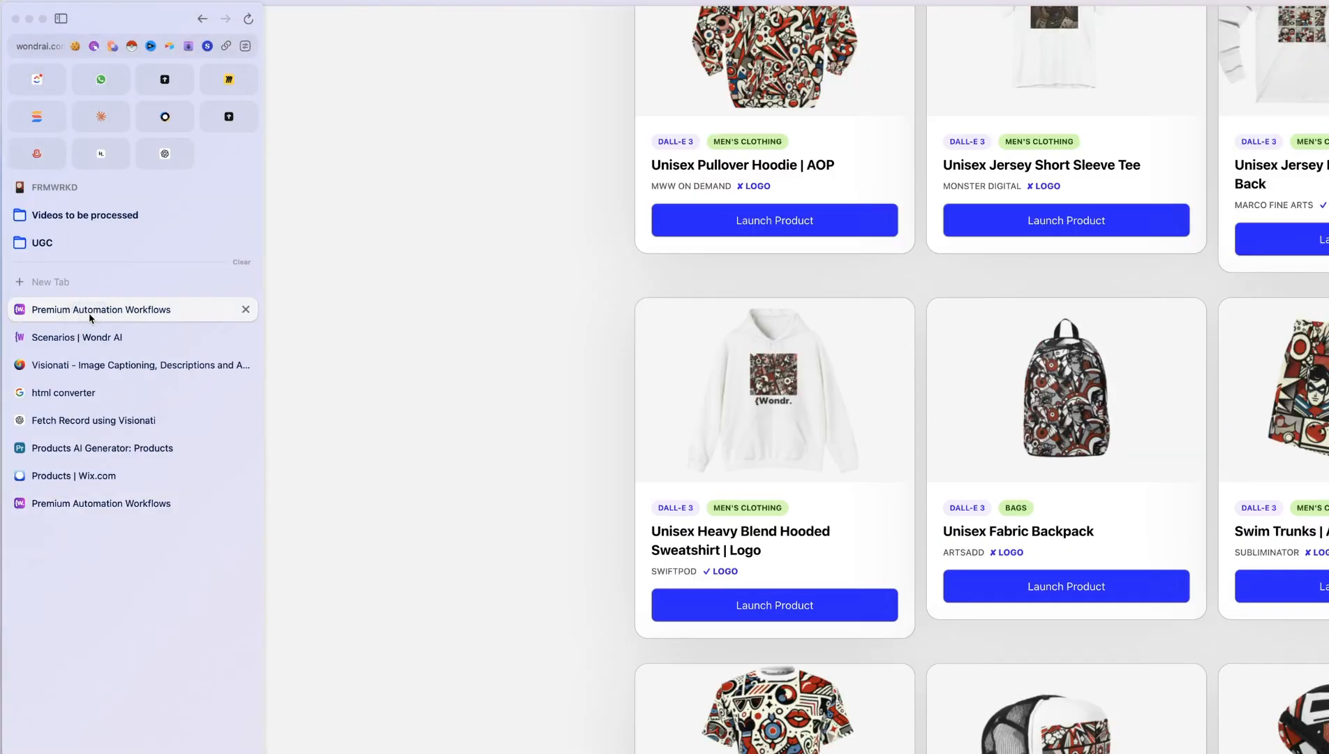
{"action": "left_click", "coordinate": [102, 339]}
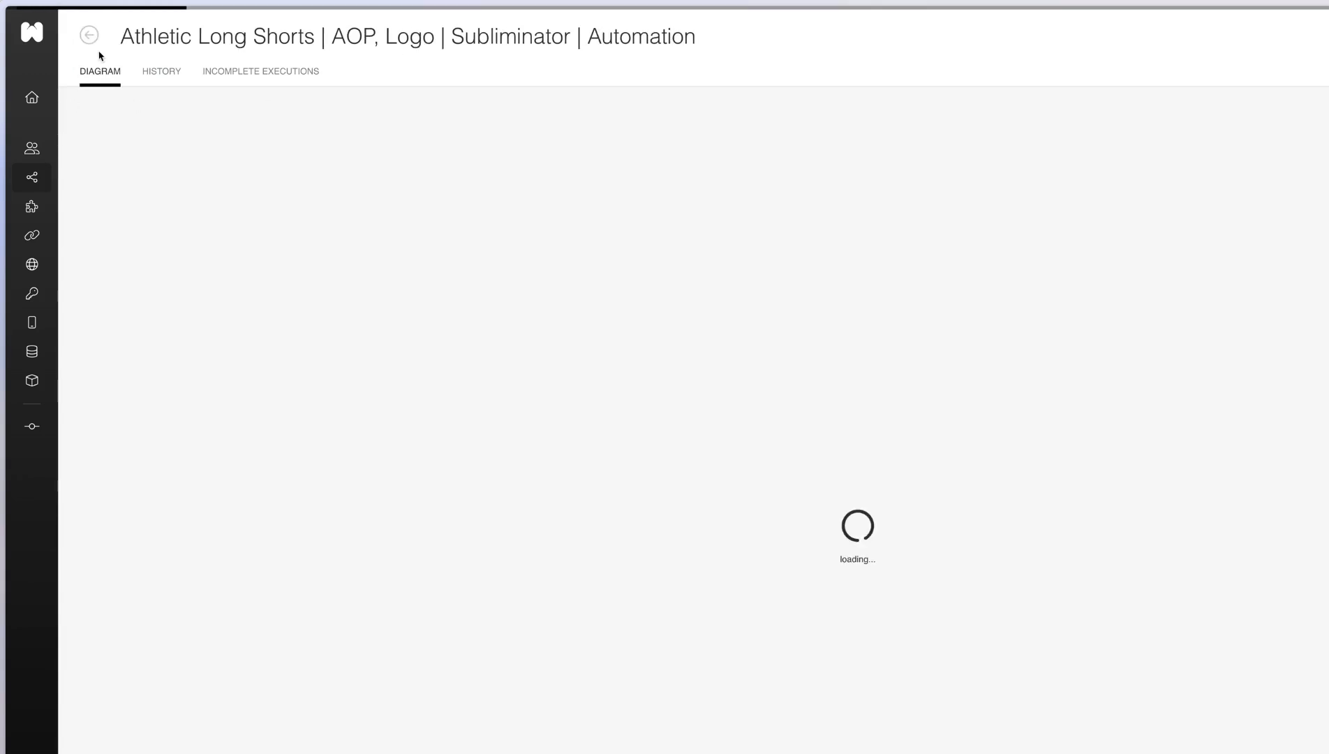
{"action": "double_click", "coordinate": [150, 33]}
{"action": "left_click", "coordinate": [571, 408]}
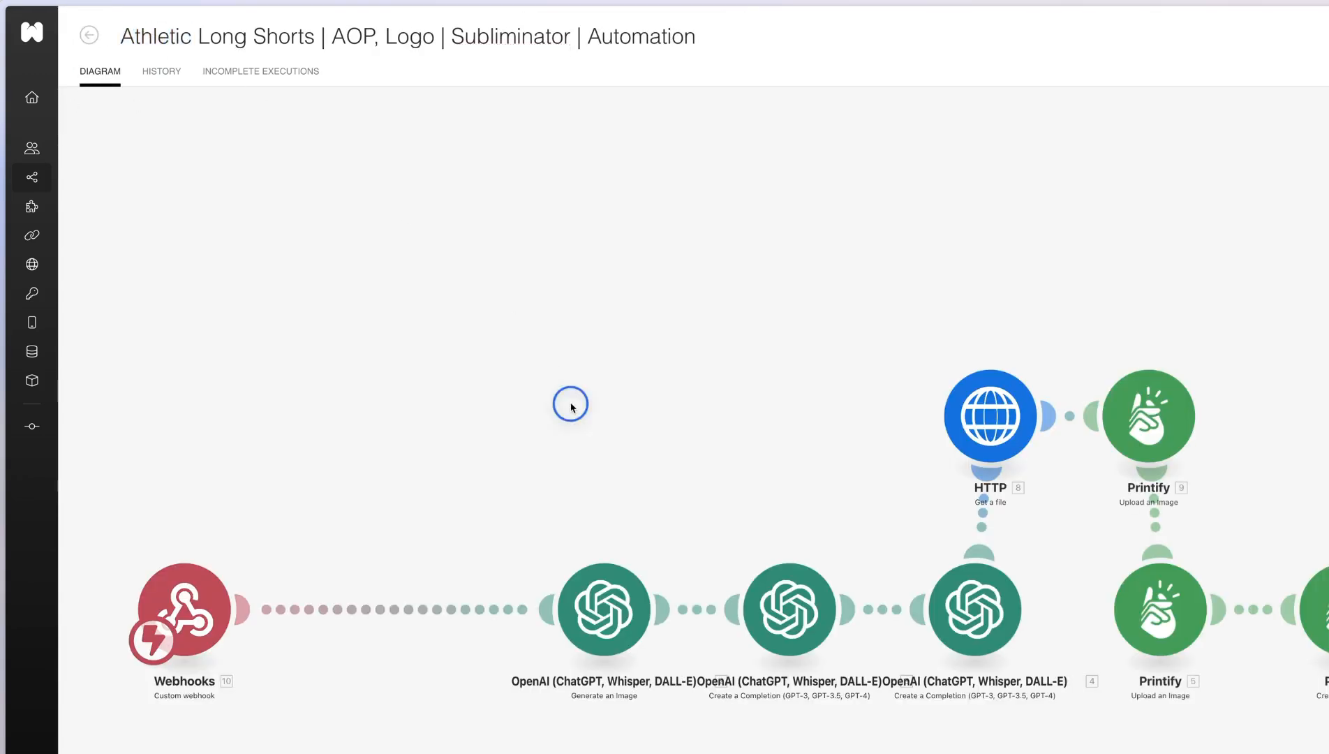
Open the Products AI Generator base's Products table in a split view beside the scenario
{"action": "key", "text": "super+t"}
{"action": "type", "text": "add"}
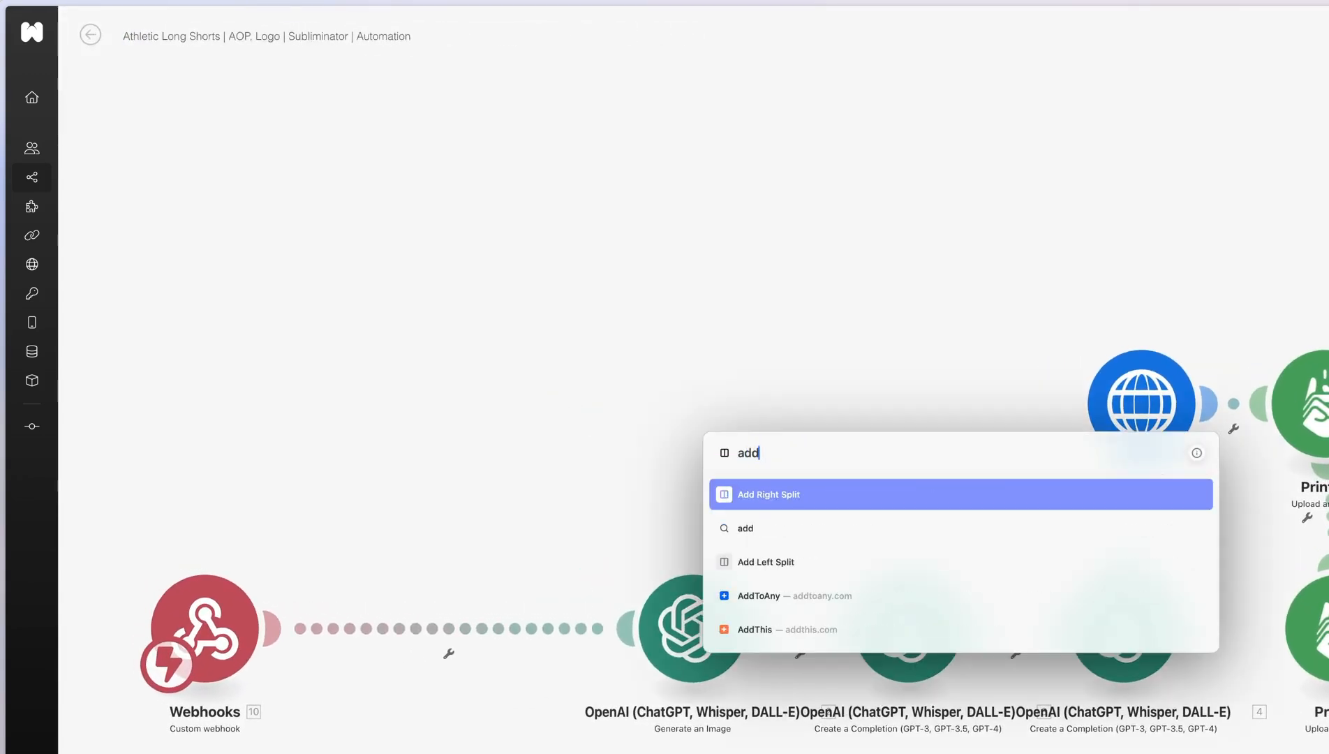
{"action": "key", "text": "Return"}
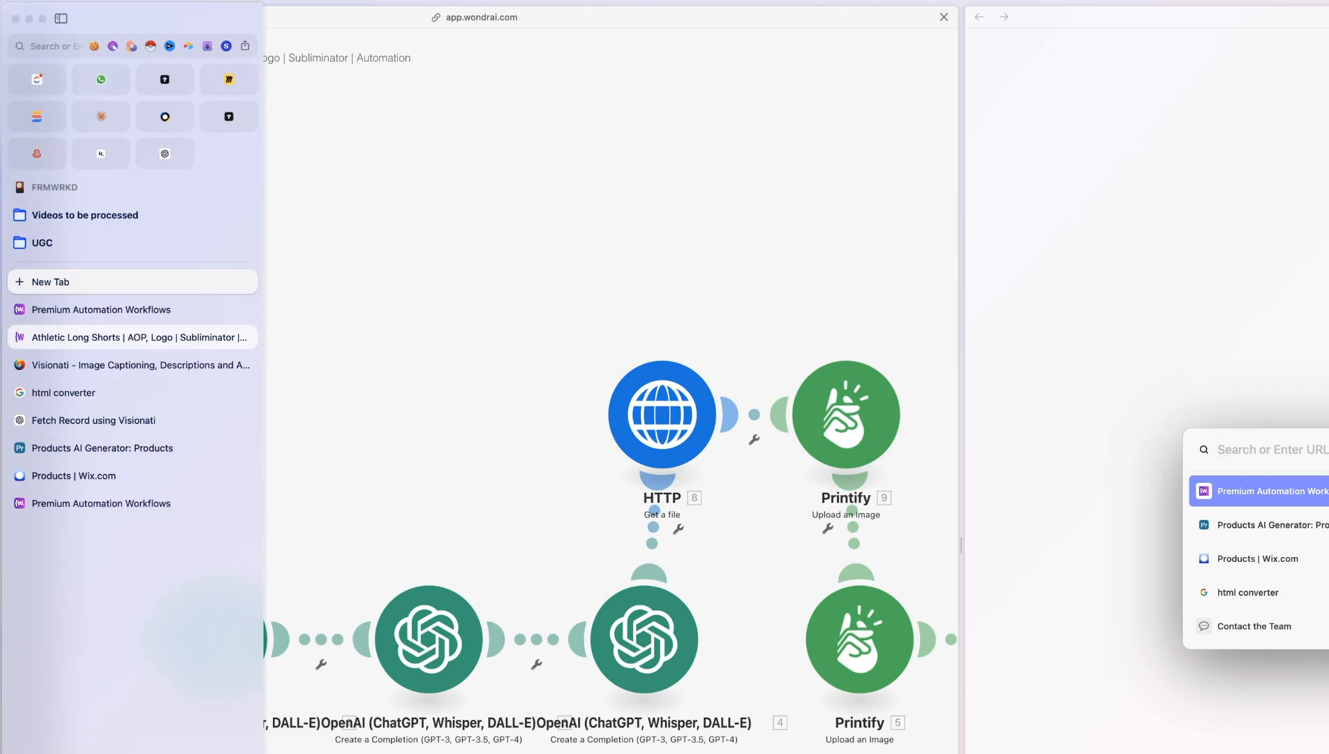
{"action": "key", "text": "Down"}
{"action": "key", "text": "Return"}
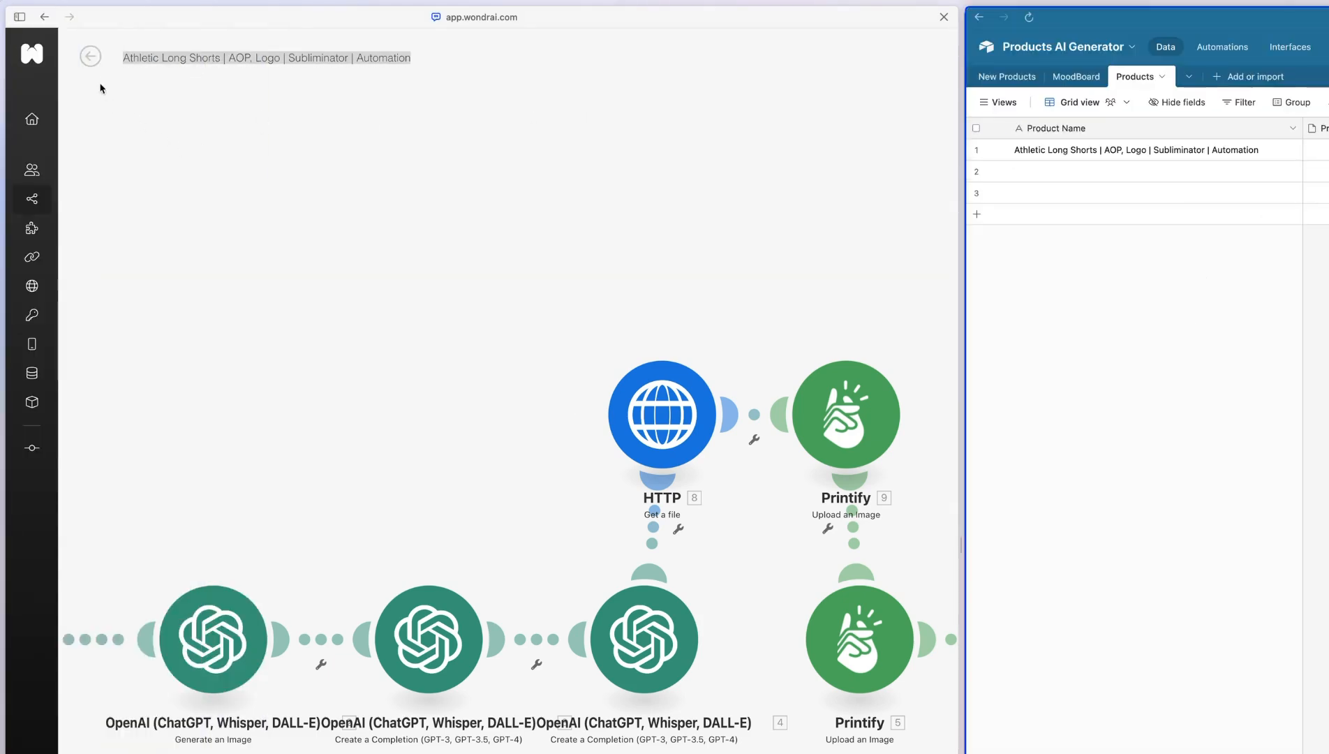
Copy the second Athletic Long Shorts scenario's title into row 2 of the Airtable Product Name column
{"action": "left_click", "coordinate": [91, 56]}
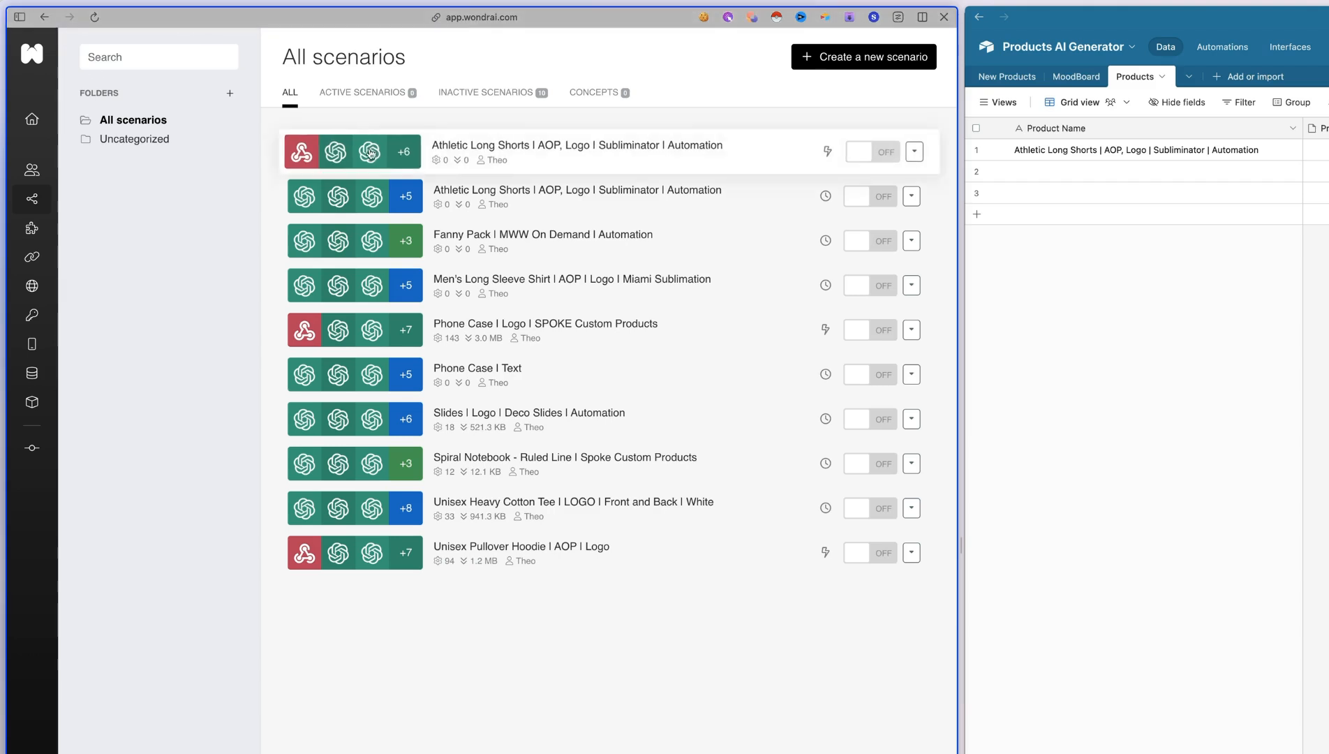
{"action": "right_click", "coordinate": [585, 200]}
{"action": "left_click", "coordinate": [550, 195]}
{"action": "left_click", "coordinate": [549, 190]}
{"action": "triple_click", "coordinate": [231, 59]}
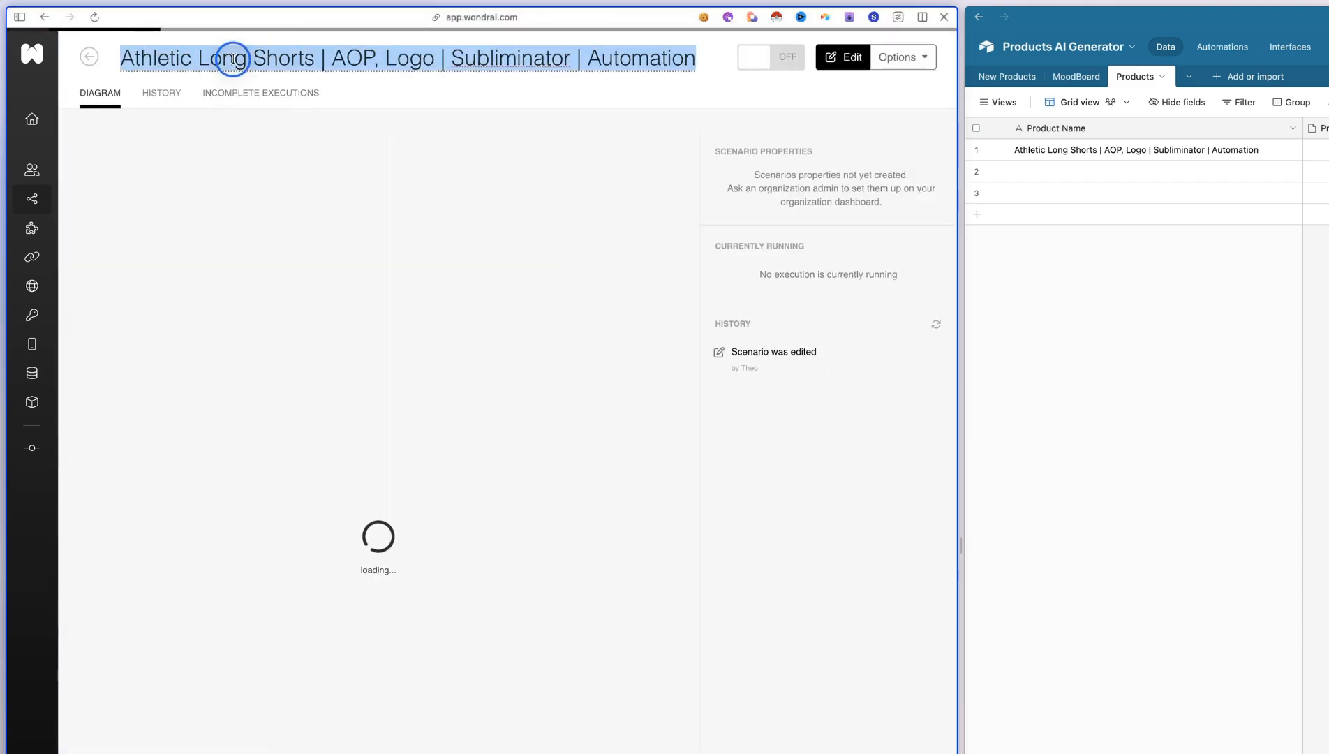
{"action": "left_click", "coordinate": [1058, 175]}
{"action": "type", "text": "Athletic Long Shorts | AOP, Logo | Sublimator | Automation"}
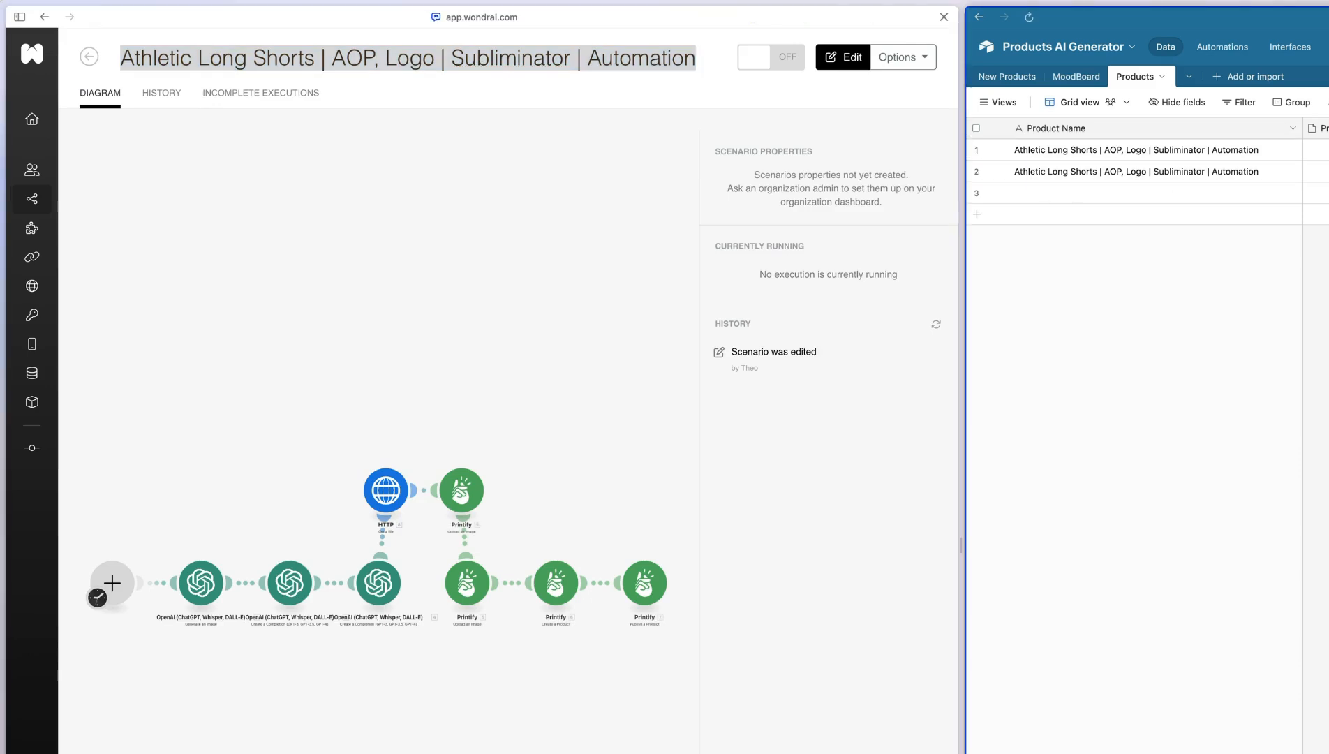
Copy the title "Fanny Pack | MWW On Demand | Automation" into row 3 of the Product Name column
{"action": "left_click", "coordinate": [89, 57]}
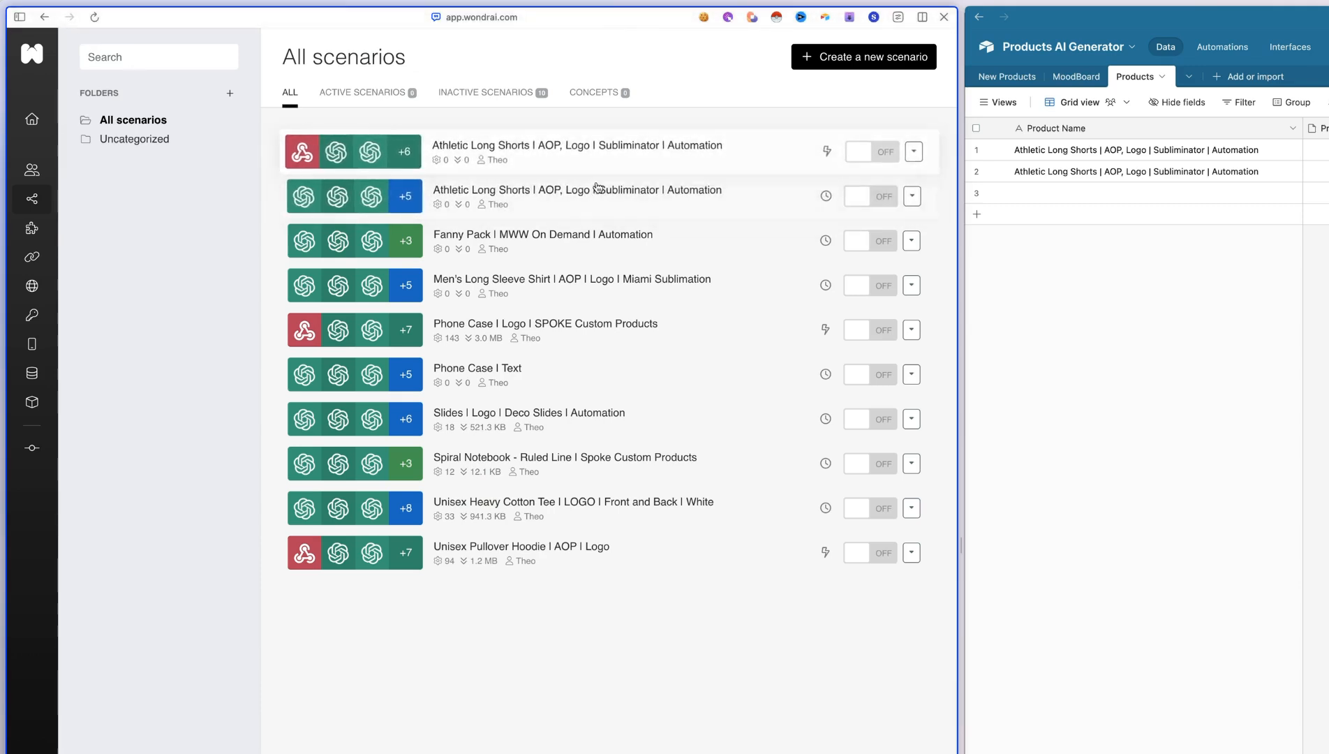
{"action": "left_click", "coordinate": [604, 235]}
{"action": "left_click", "coordinate": [1104, 193]}
{"action": "type", "text": "Fanny Pack | MWW On Demand | Automation"}
{"action": "left_click", "coordinate": [1092, 373]}
Add a fourth product record named "Men's Long Sleeve Shirt | AOP | Logo | Miami Sublimation" from its scenario title
{"action": "left_click", "coordinate": [98, 63]}
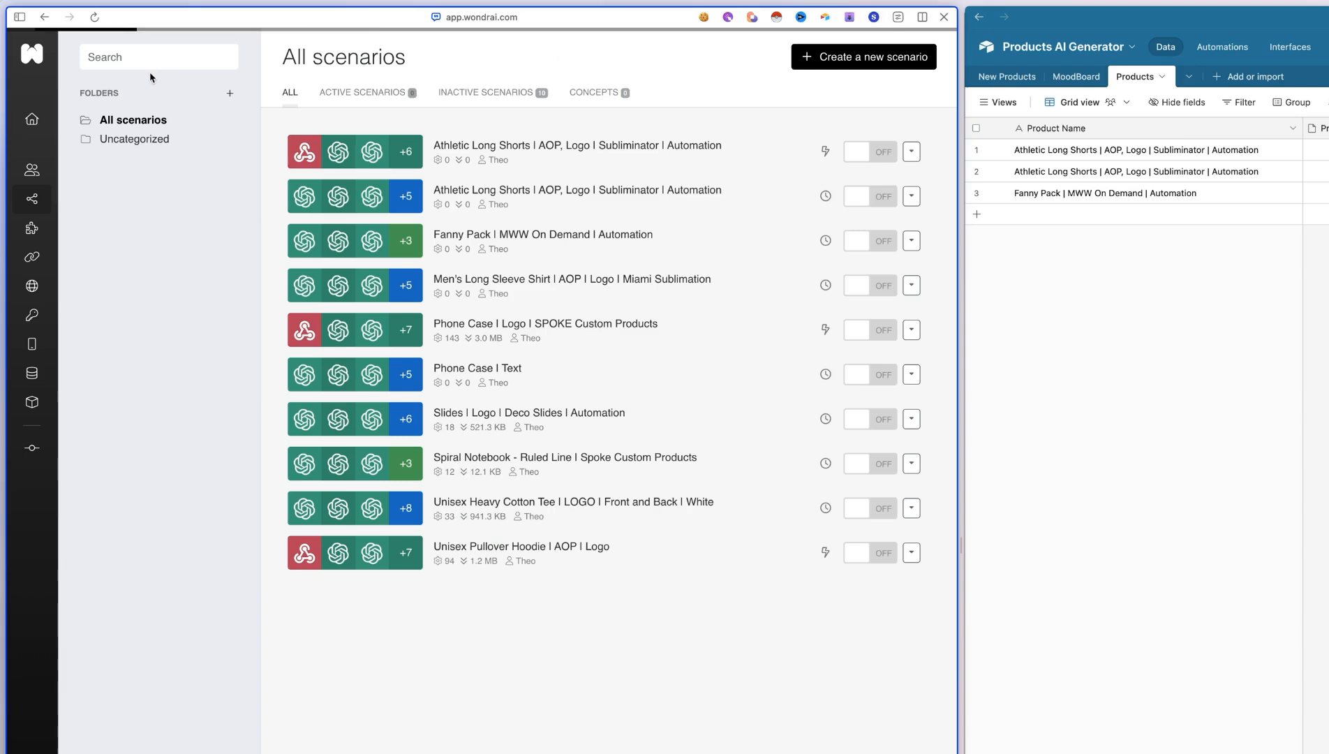
{"action": "left_click", "coordinate": [586, 274]}
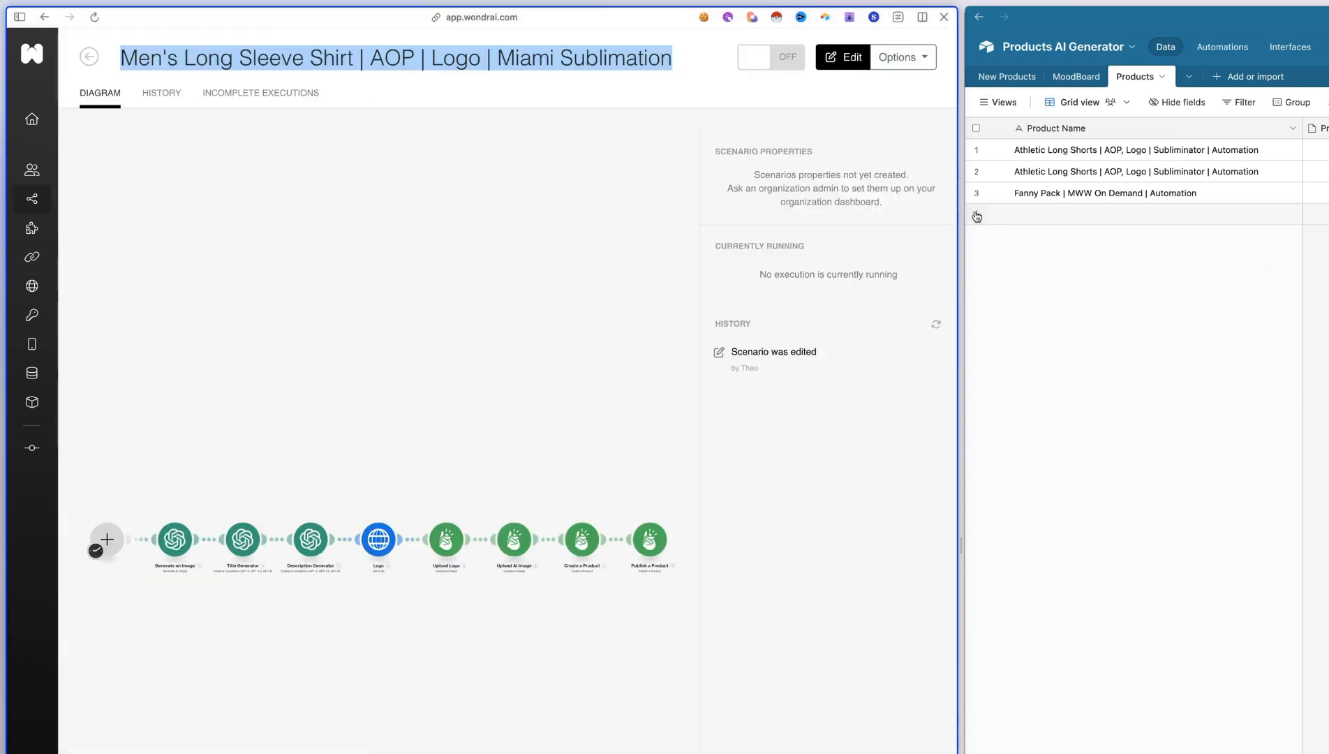
{"action": "left_click", "coordinate": [976, 215]}
{"action": "left_click", "coordinate": [1047, 215]}
{"action": "type", "text": "Men's Long Sleeve Shirt | AOP | Logo | Miami Sublimation"}
{"action": "left_click", "coordinate": [1112, 329]}
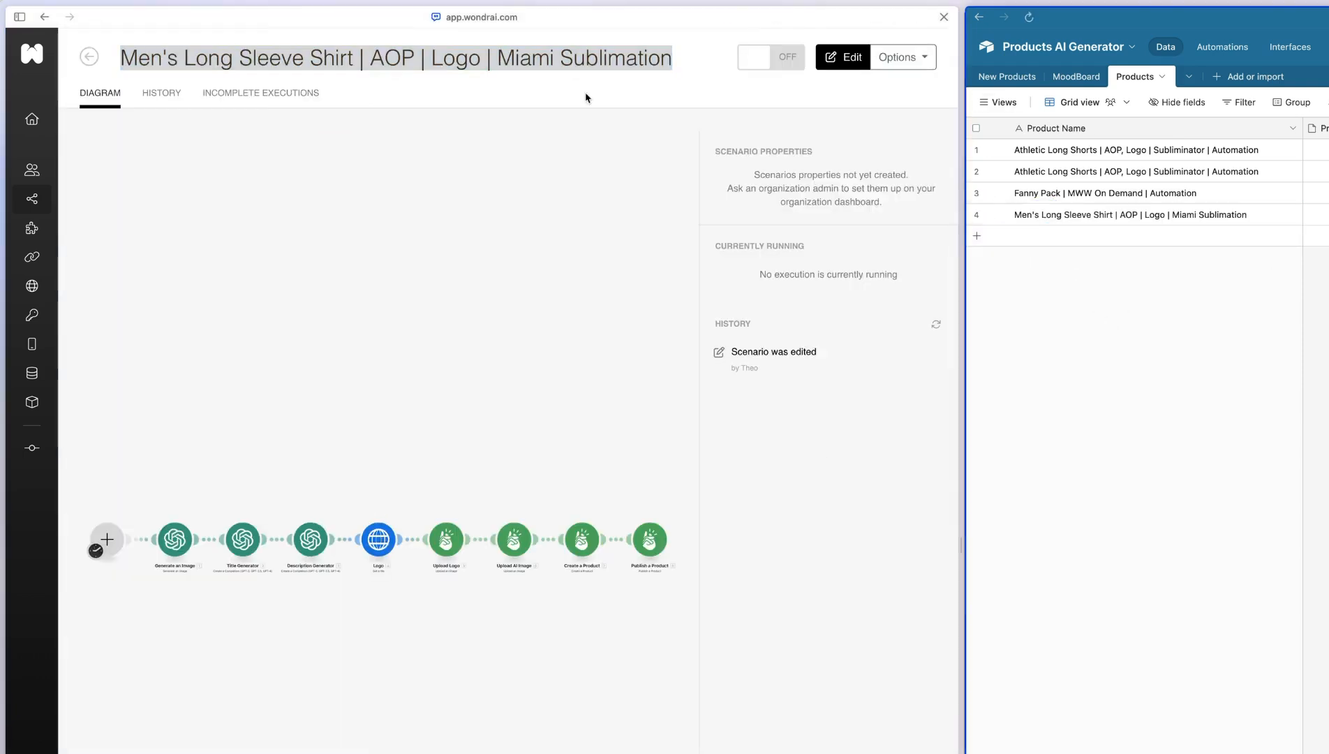
Add a fifth product record named "Phone Case | Logo | SPOKE Custom Products" from its scenario title
{"action": "left_click", "coordinate": [89, 56]}
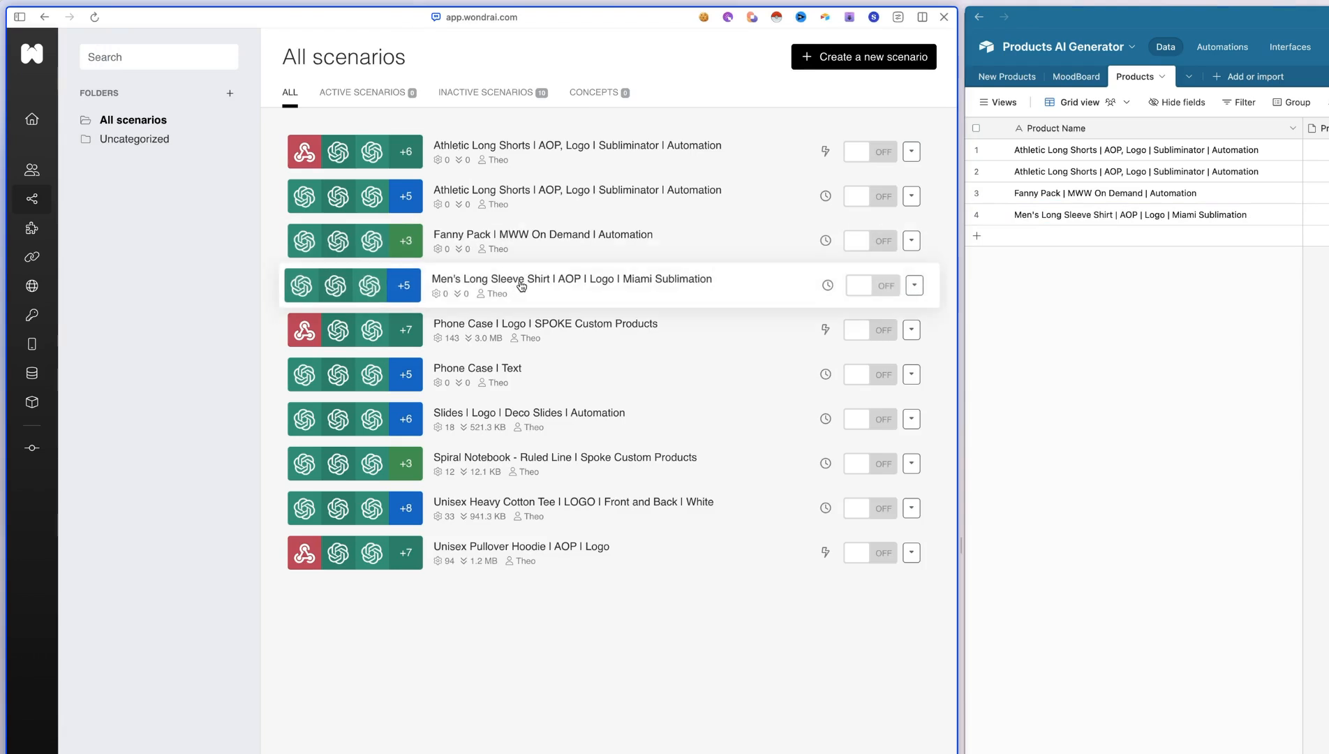
{"action": "left_click", "coordinate": [513, 323]}
{"action": "triple_click", "coordinate": [315, 58]}
{"action": "key", "text": "super+c"}
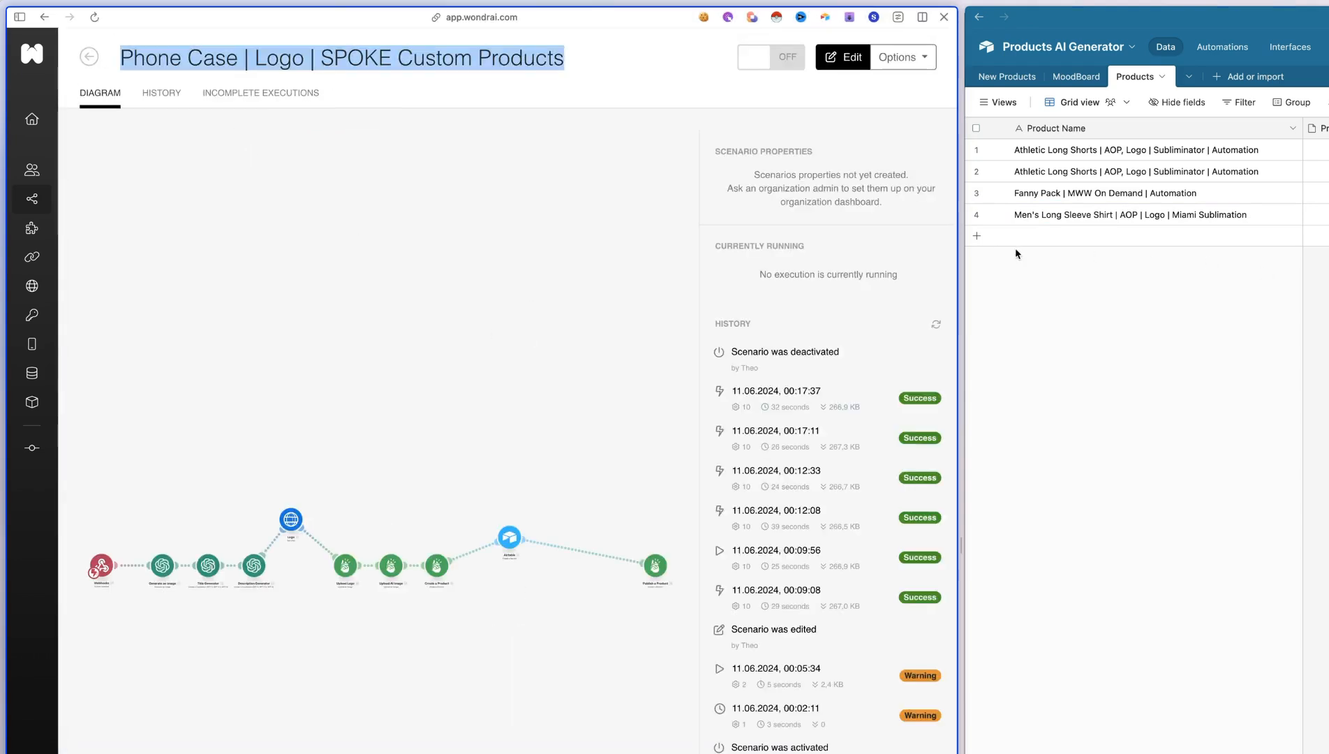
{"action": "left_click", "coordinate": [977, 237]}
{"action": "left_click", "coordinate": [1043, 241]}
{"action": "key", "text": "super+v"}
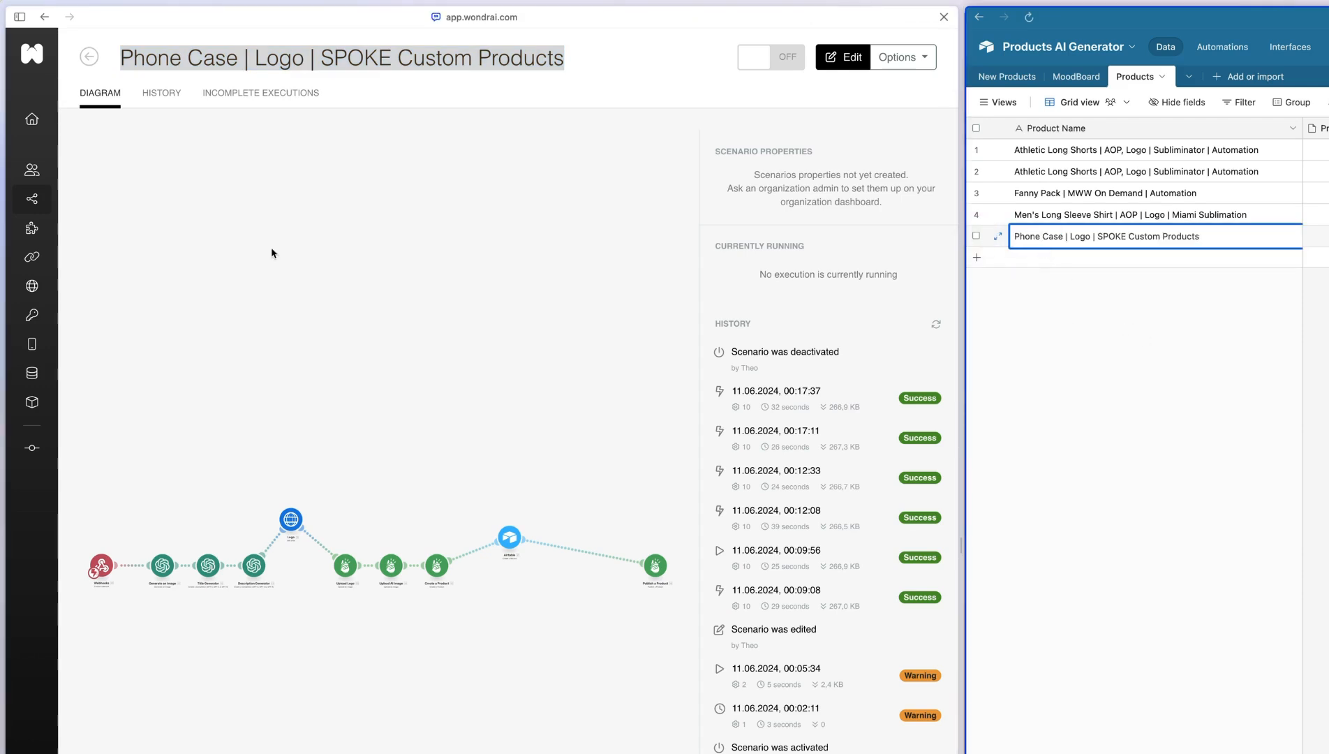
Add a sixth product record named "Phone Case | Text" from its scenario title
{"action": "left_click", "coordinate": [89, 56]}
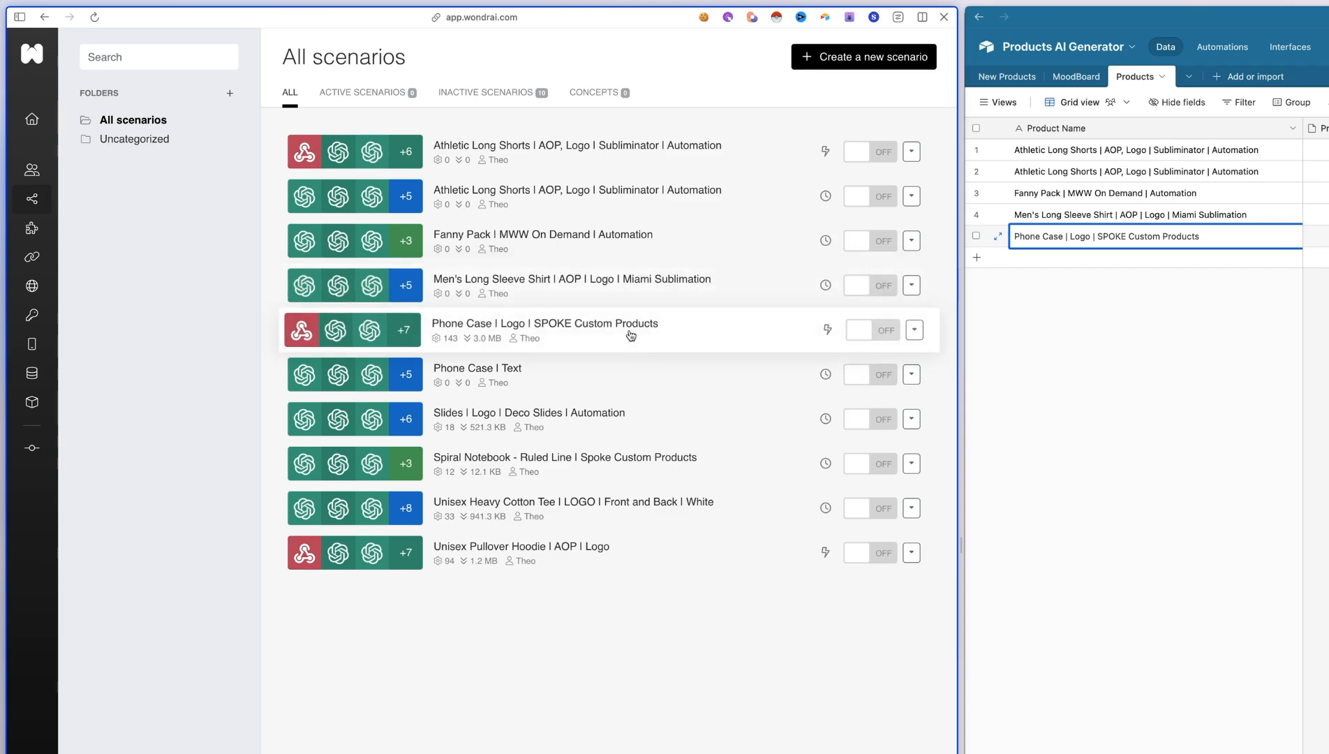
{"action": "left_click", "coordinate": [606, 370]}
{"action": "left_click", "coordinate": [195, 56]}
{"action": "triple_click", "coordinate": [194, 56]}
{"action": "key", "text": "super+c"}
{"action": "left_click", "coordinate": [1018, 261]}
{"action": "key", "text": "super+v"}
{"action": "left_click", "coordinate": [1147, 421]}
Add a seventh product record named "Slides | Logo | Deco Slides | Automation" from its scenario title
{"action": "left_click", "coordinate": [90, 57]}
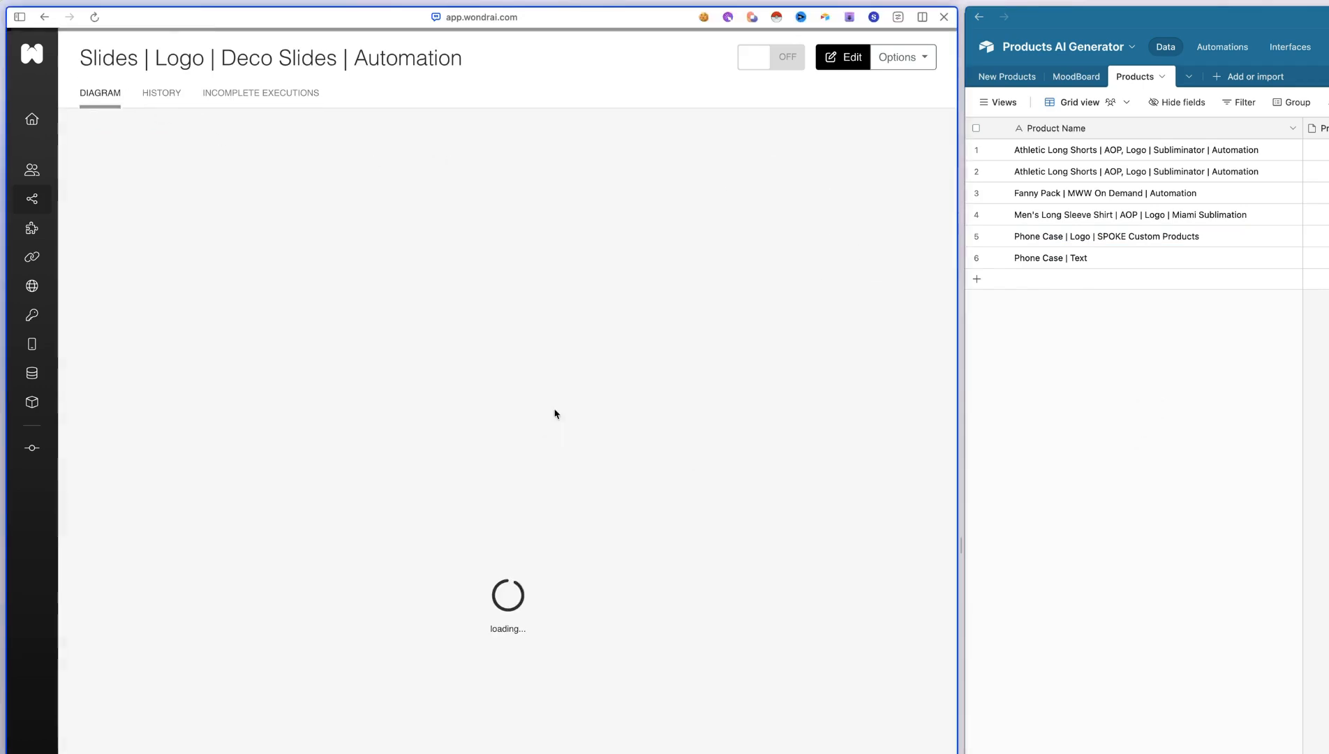
{"action": "triple_click", "coordinate": [147, 57]}
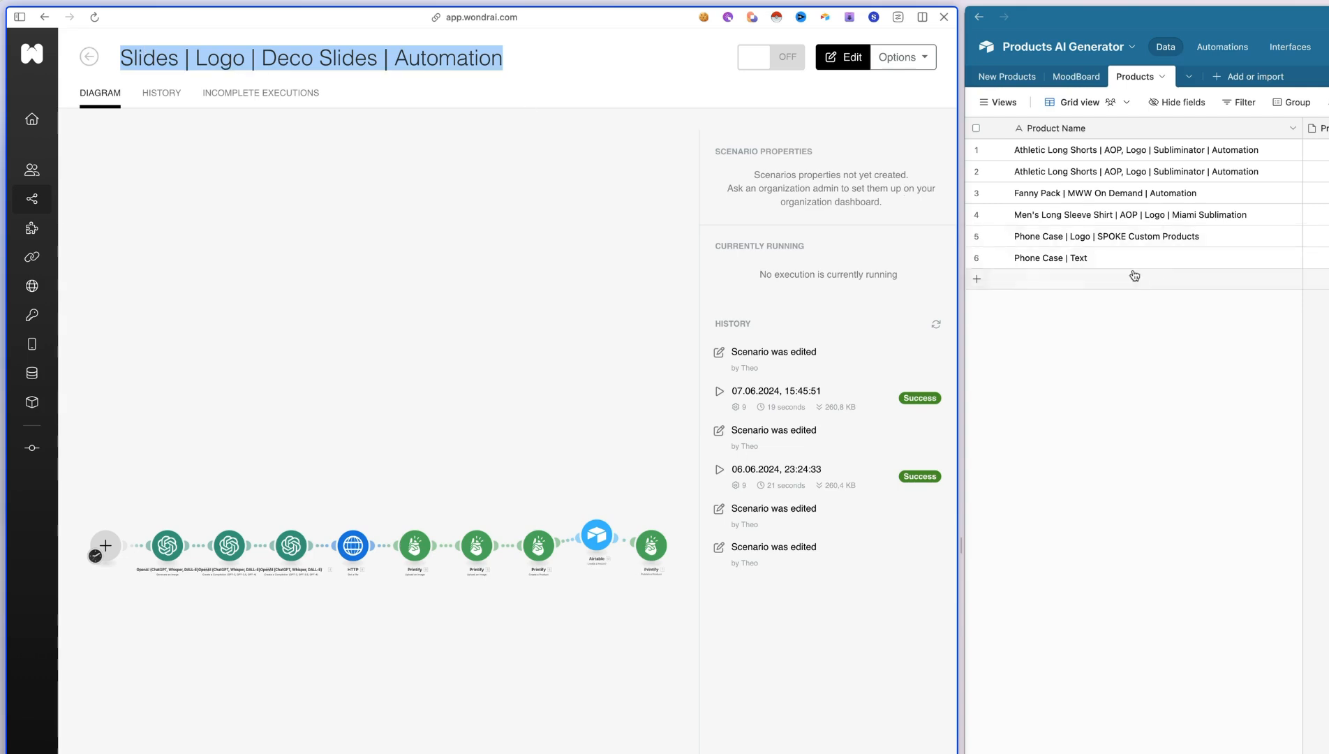
{"action": "left_click", "coordinate": [1002, 280]}
{"action": "key", "text": "super+v"}
{"action": "left_click", "coordinate": [1074, 505]}
Add records for "Spiral Notebook - Ruled Line | Spoke Custom Products" and "Unisex Heavy Cotton Tee | LOGO | Front and Back | White"
{"action": "left_click", "coordinate": [89, 56]}
{"action": "left_click", "coordinate": [565, 471]}
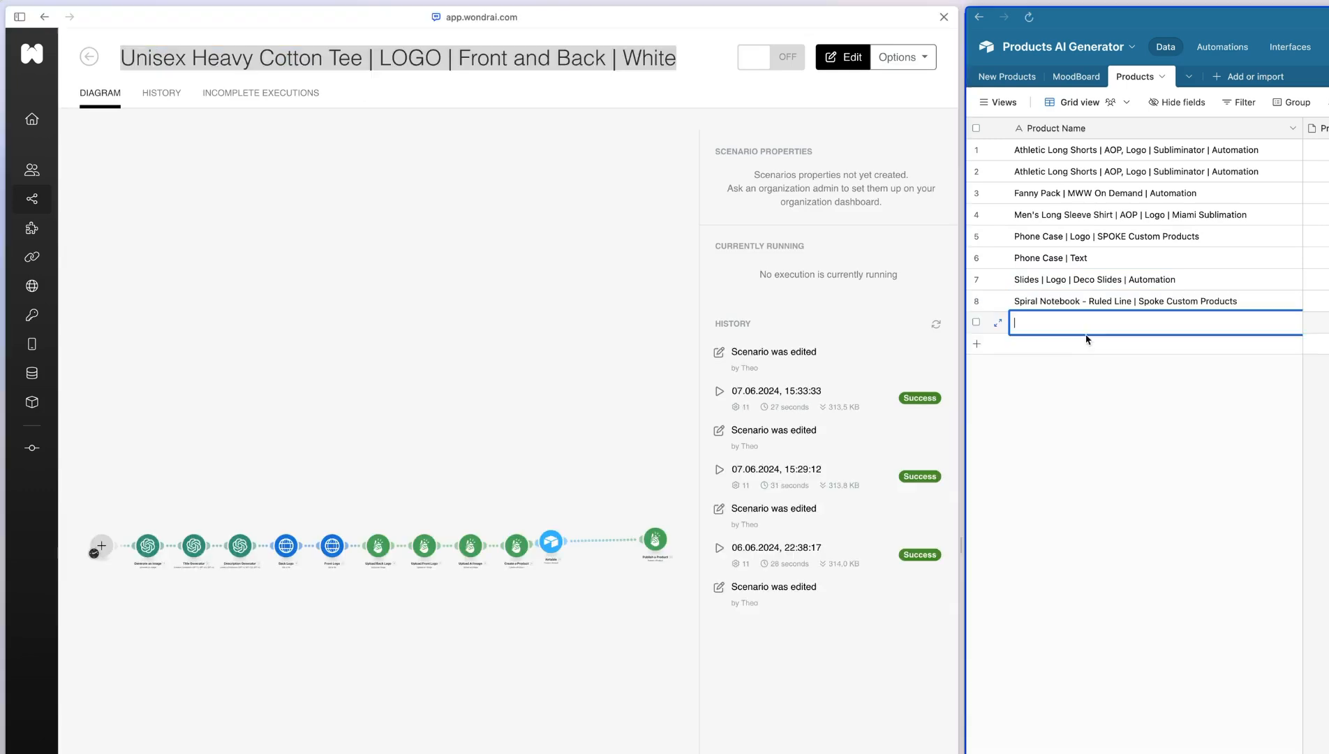
{"action": "key", "text": "super+v"}
{"action": "left_click", "coordinate": [1098, 497]}
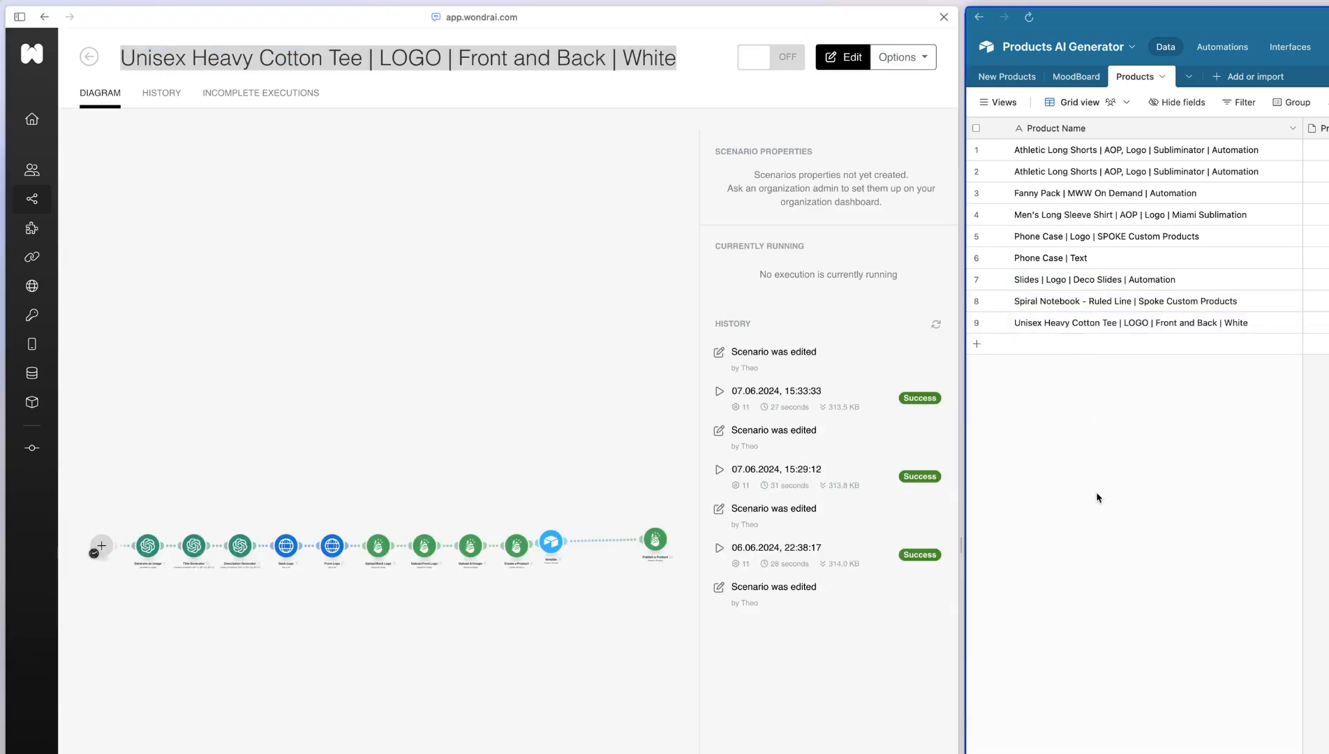
Add a tenth product record and copy the scenario title "Unisex Pullover Hoodie | AOP | Logo" into it
{"action": "left_click", "coordinate": [976, 322]}
{"action": "left_click", "coordinate": [976, 344]}
{"action": "left_click", "coordinate": [89, 57]}
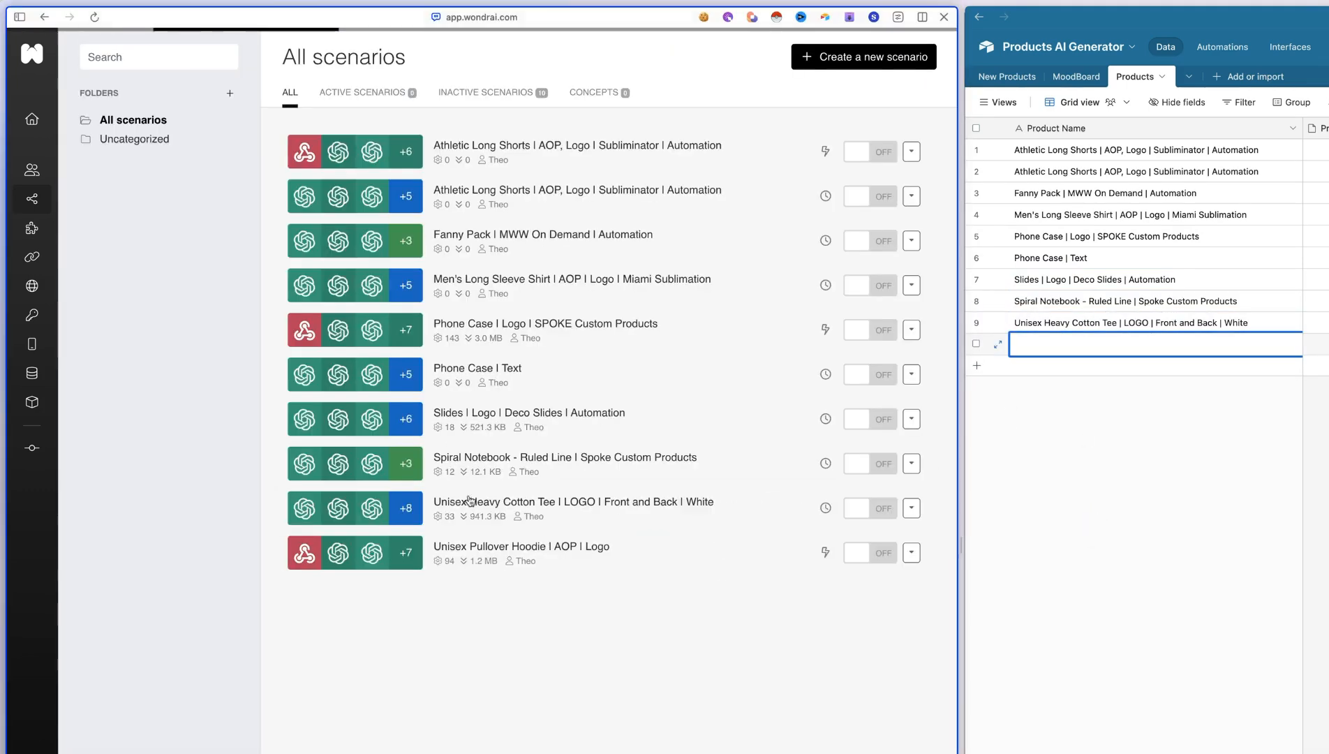
{"action": "left_click", "coordinate": [460, 546]}
{"action": "triple_click", "coordinate": [211, 49]}
{"action": "key", "text": "super+c"}
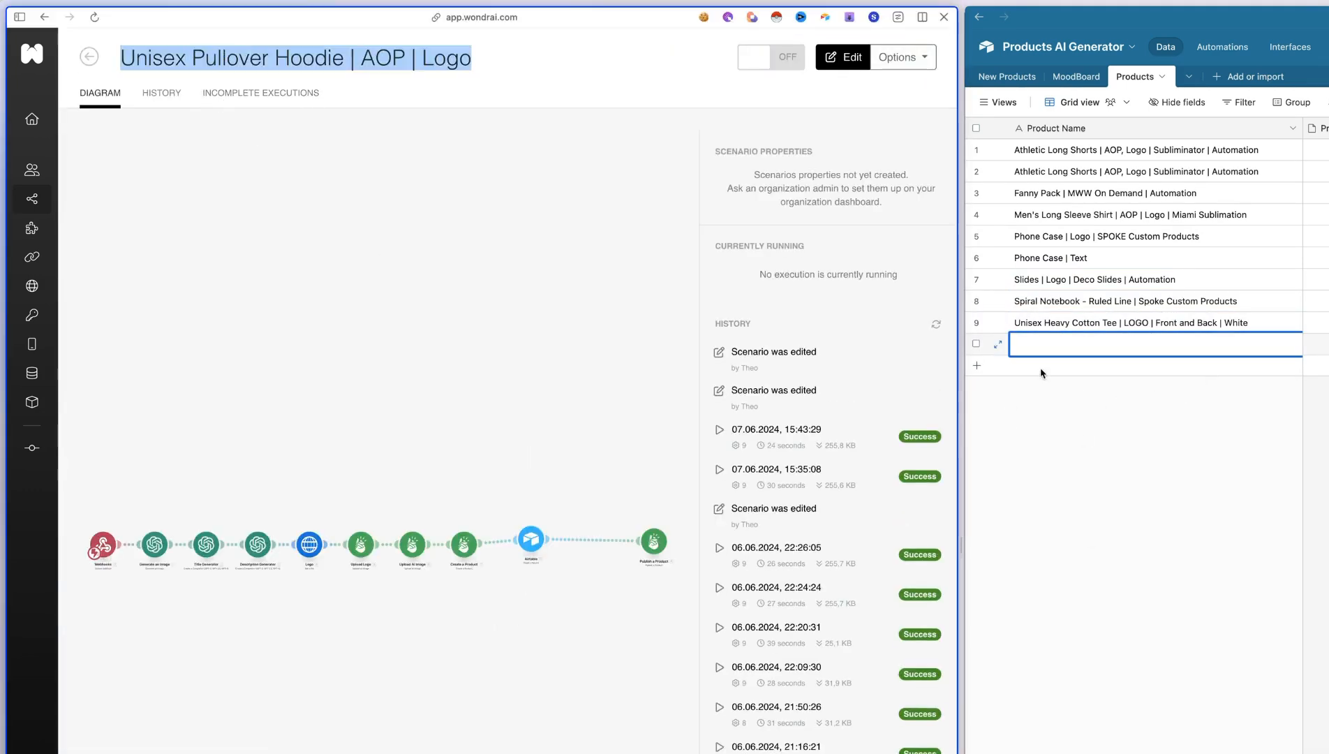
{"action": "key", "text": "super+v"}
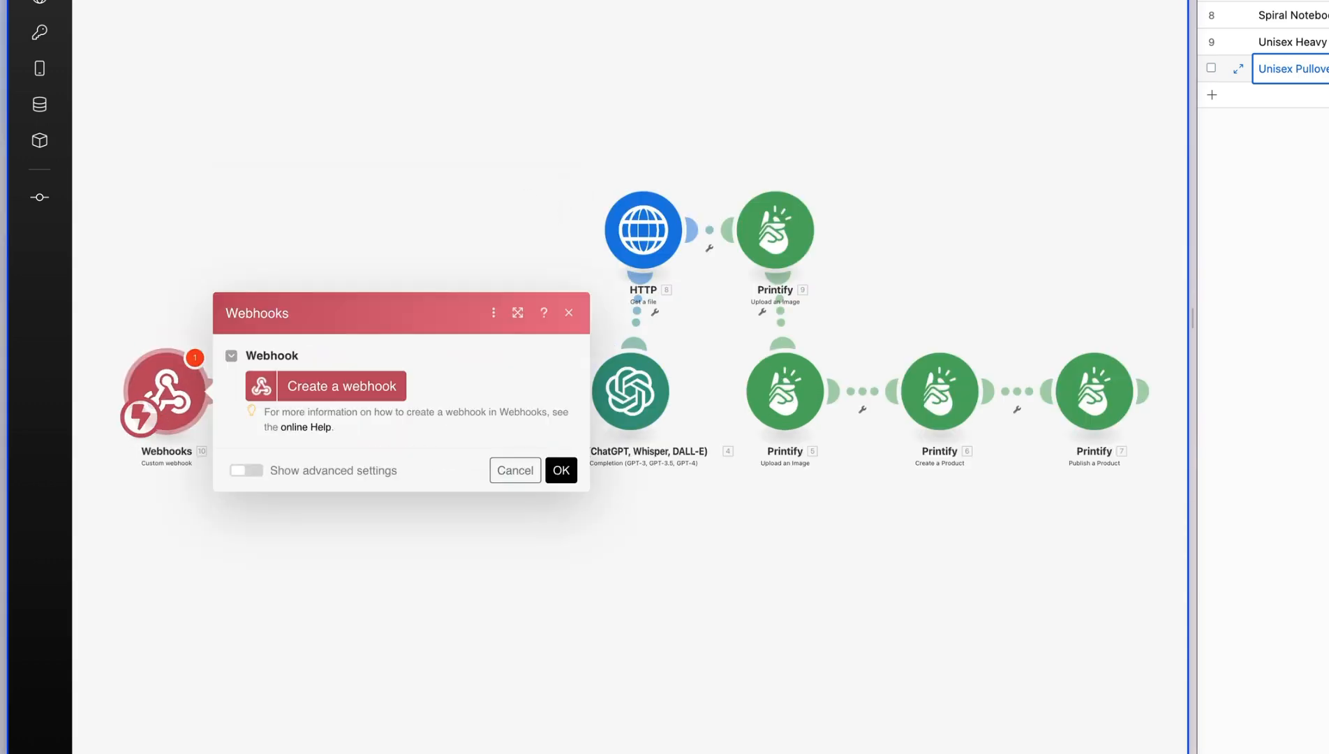
Add a custom webhook trigger to the scenario without one and replace the new webhook's default name with the copied text
{"action": "left_click", "coordinate": [327, 398]}
{"action": "triple_click", "coordinate": [525, 329]}
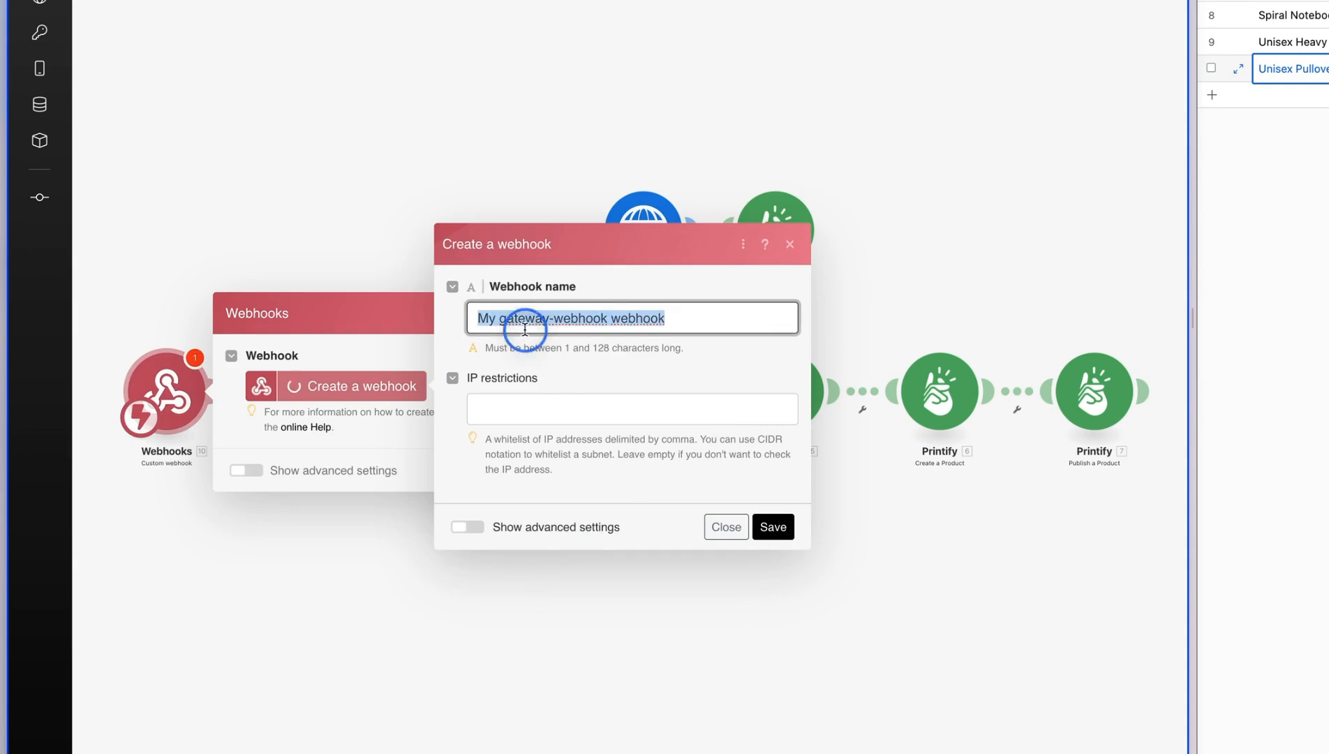
{"action": "key", "text": "super+v"}
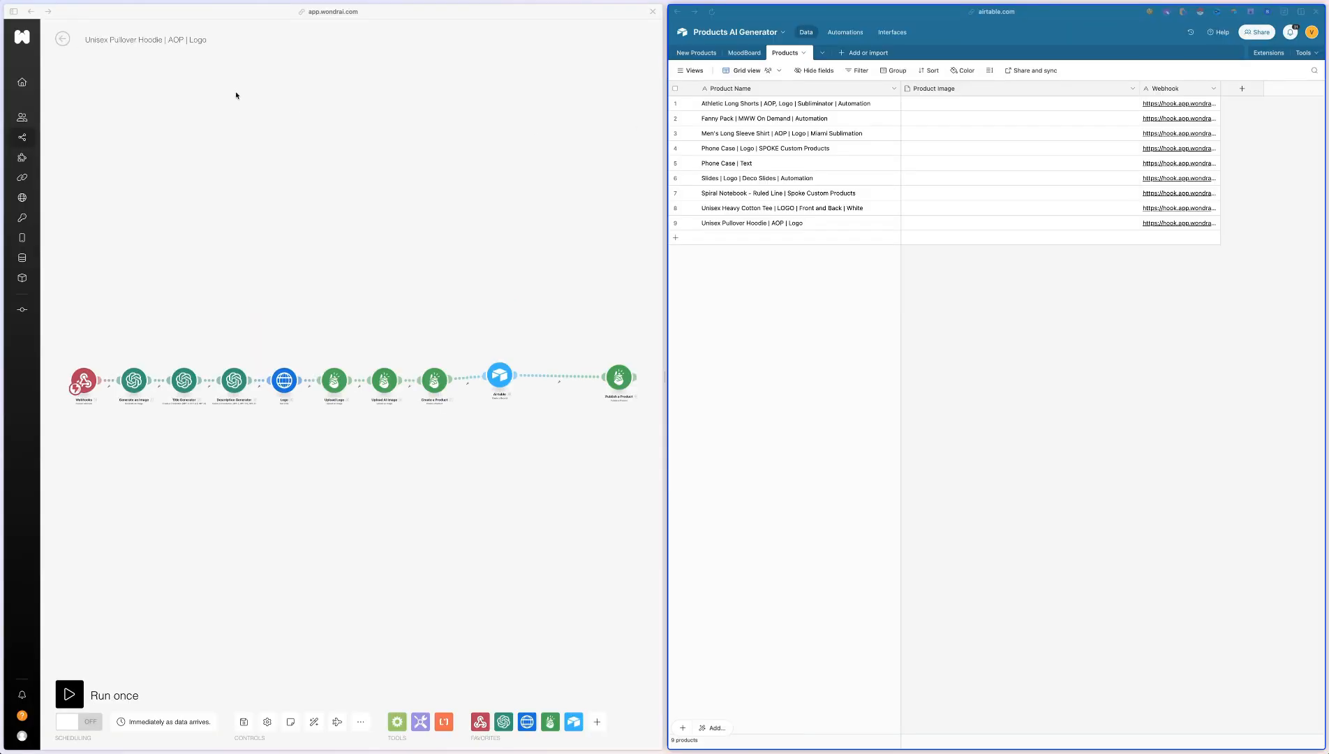
Leave the Unisex Pullover Hoodie scenario and return to the list of all scenarios
{"action": "left_click", "coordinate": [57, 39]}
{"action": "left_click", "coordinate": [61, 39]}
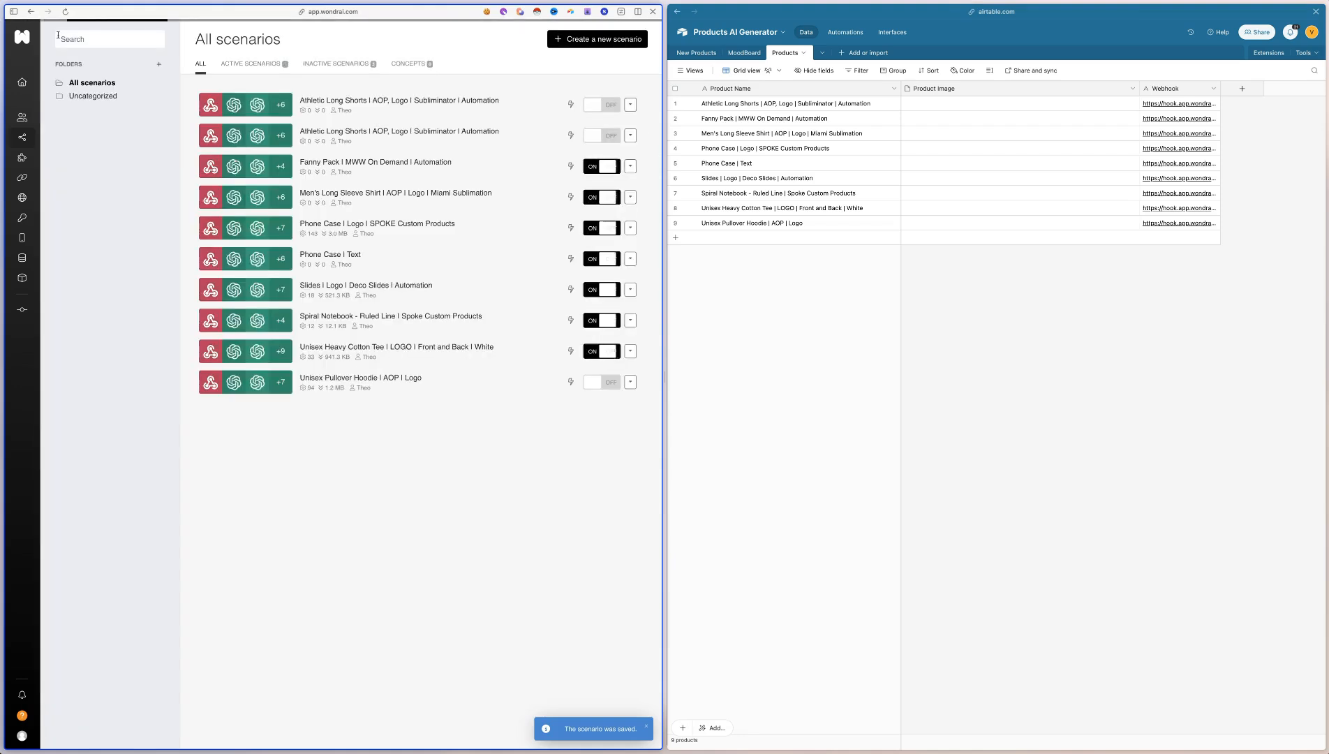
Open the Wondr AI product catalogue beside Airtable, capture the "Phone Case | Text" picture and add it to that record's Product Image
{"action": "mouse_move", "coordinate": [95, 313]}
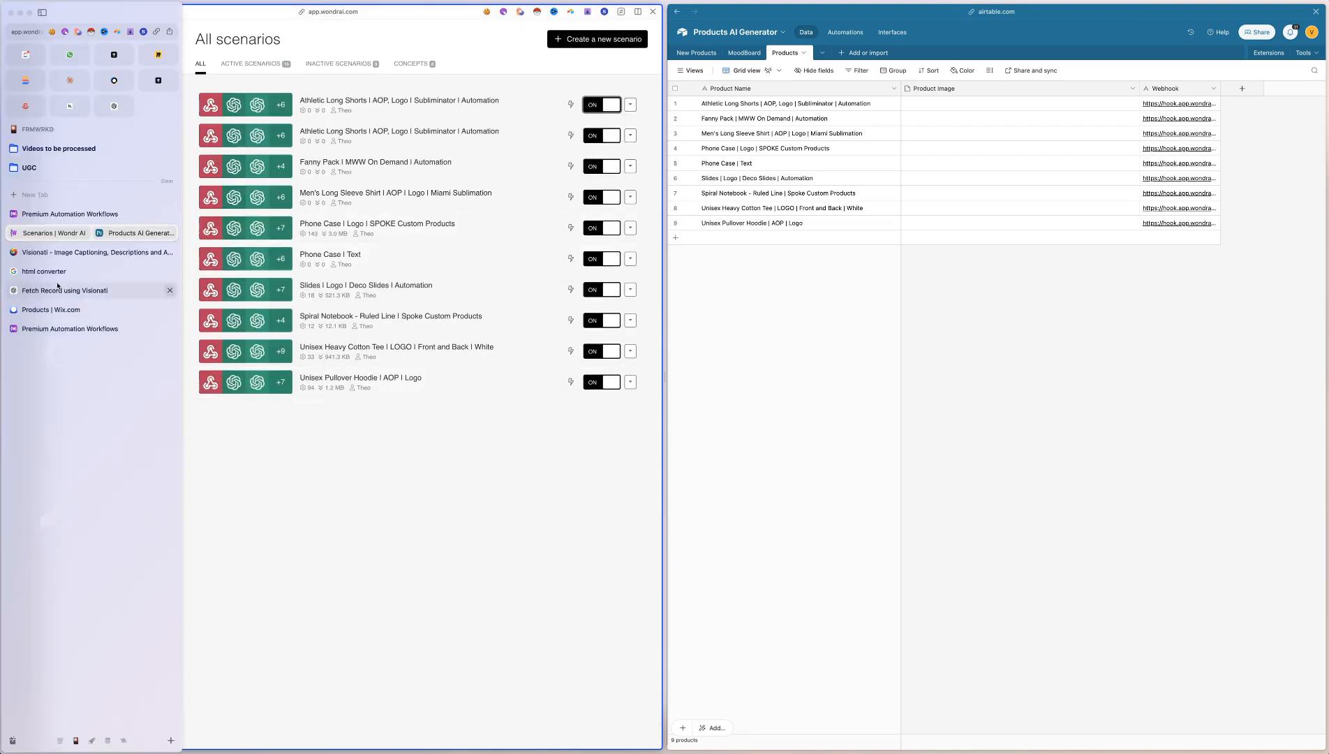
{"action": "left_click", "coordinate": [61, 215]}
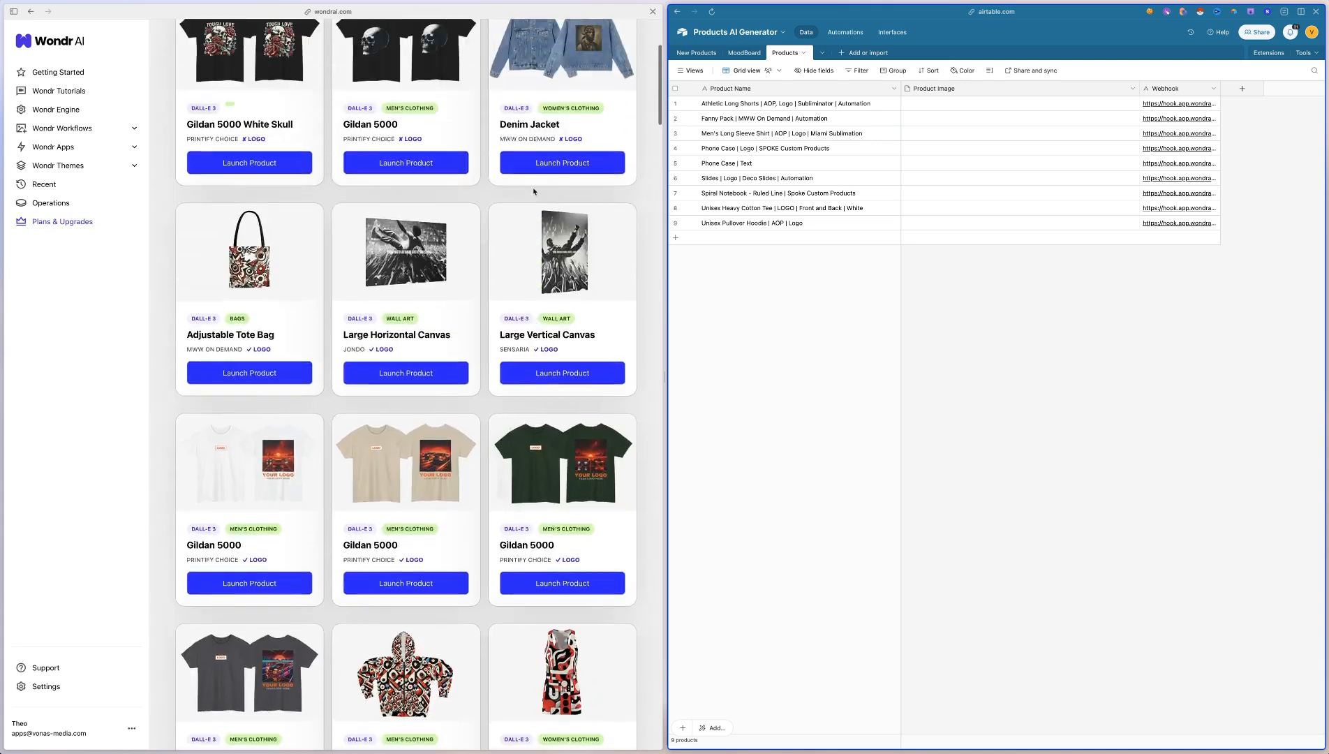
{"action": "scroll", "coordinate": [546, 259], "scroll_direction": "up", "scroll_amount": 3}
{"action": "left_click", "coordinate": [547, 259]}
{"action": "scroll", "coordinate": [547, 259], "scroll_direction": "down", "scroll_amount": 10}
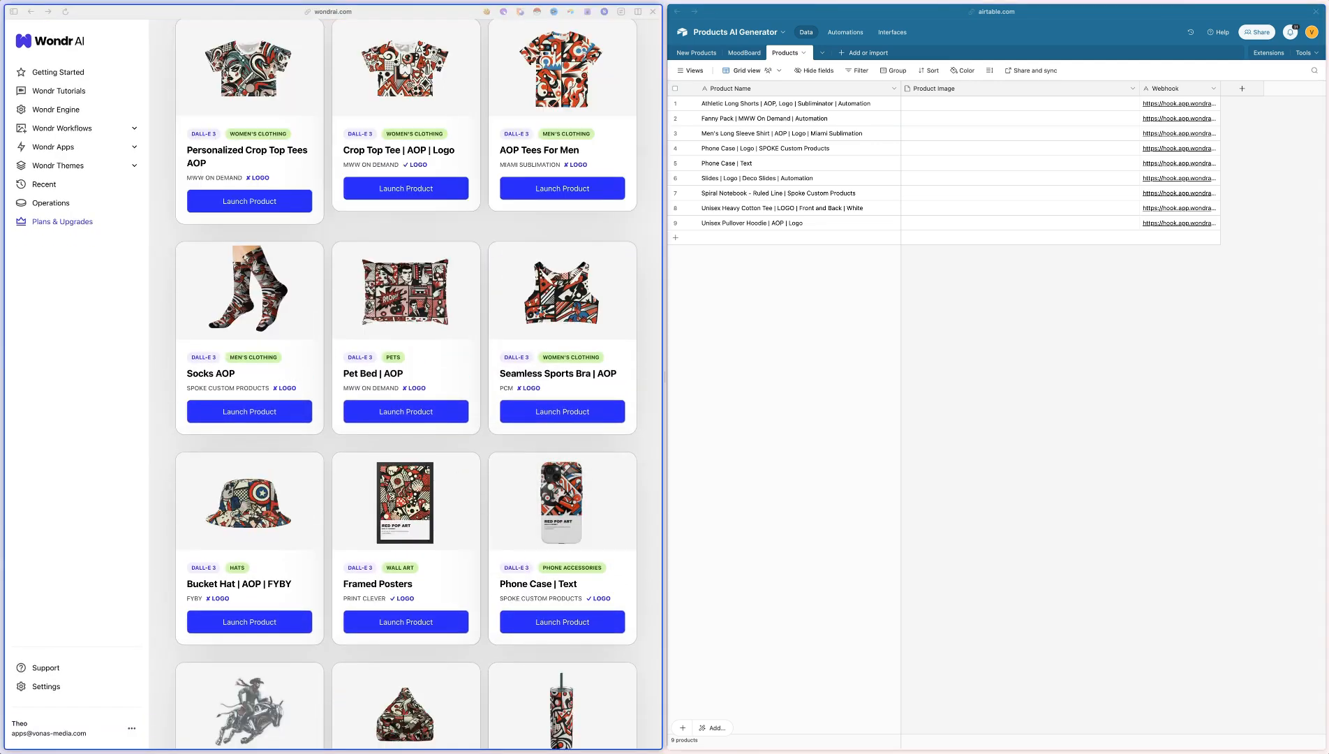
{"action": "left_click_drag", "start_coordinate": [492, 456], "coordinate": [631, 548]}
{"action": "left_click_drag", "start_coordinate": [58, 696], "coordinate": [980, 166]}
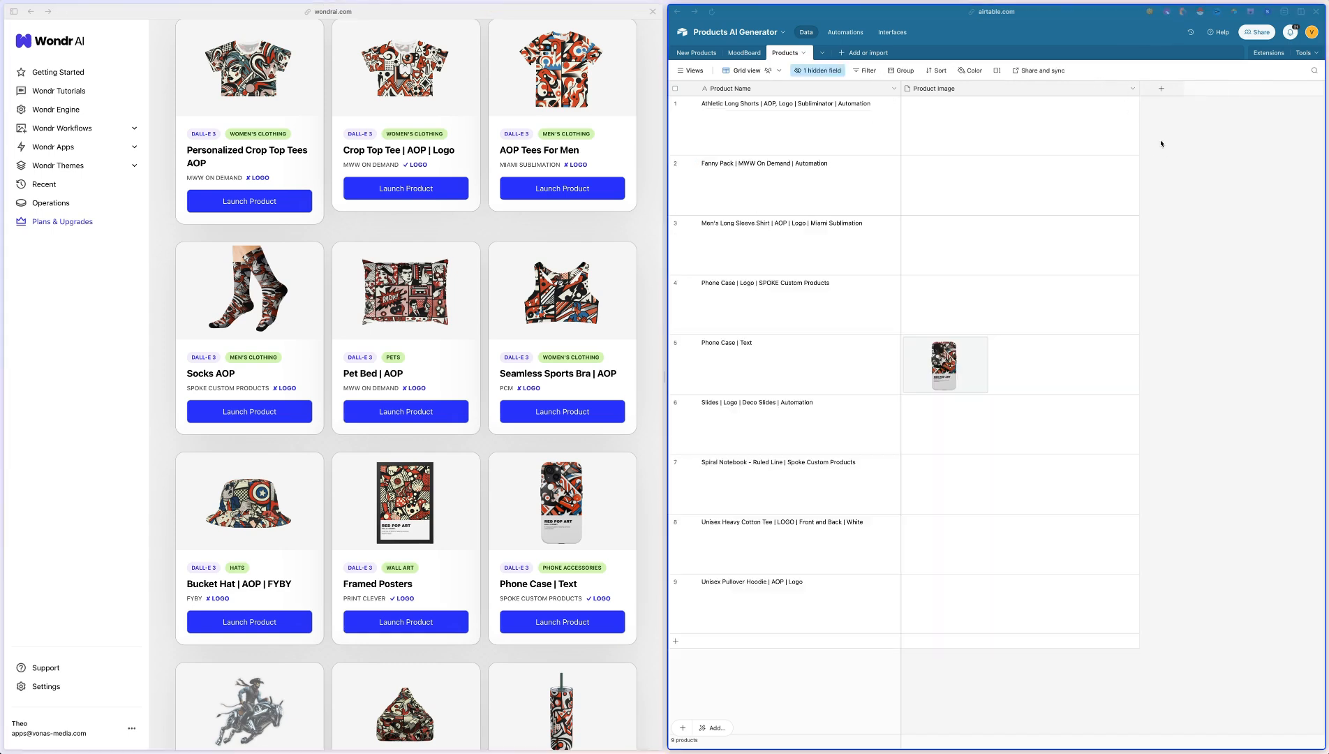
Capture the "Slides | Logo" picture from the catalogue and attach it to the "Slides | Logo | Deco Slides | Automation" record's Product Image
{"action": "scroll", "coordinate": [405, 384], "scroll_direction": "down", "scroll_amount": 10}
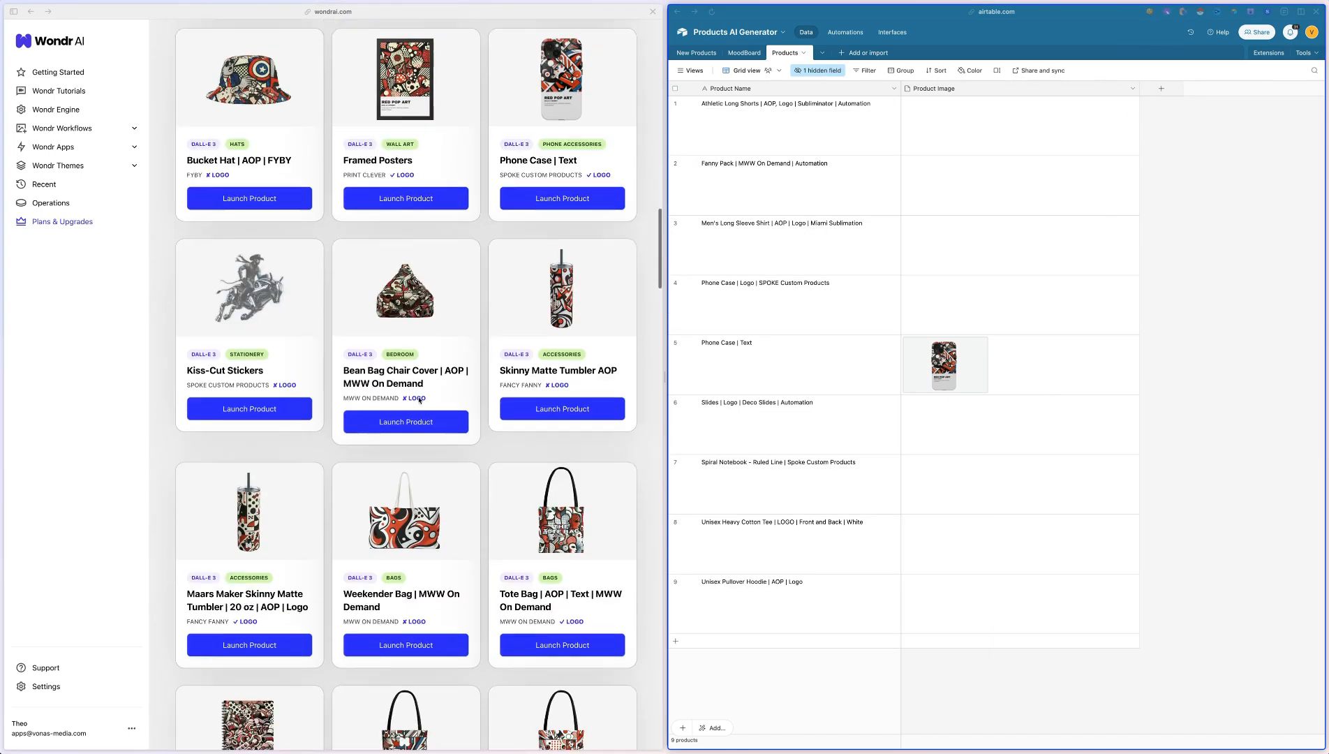
{"action": "scroll", "coordinate": [405, 384], "scroll_direction": "down", "scroll_amount": 3}
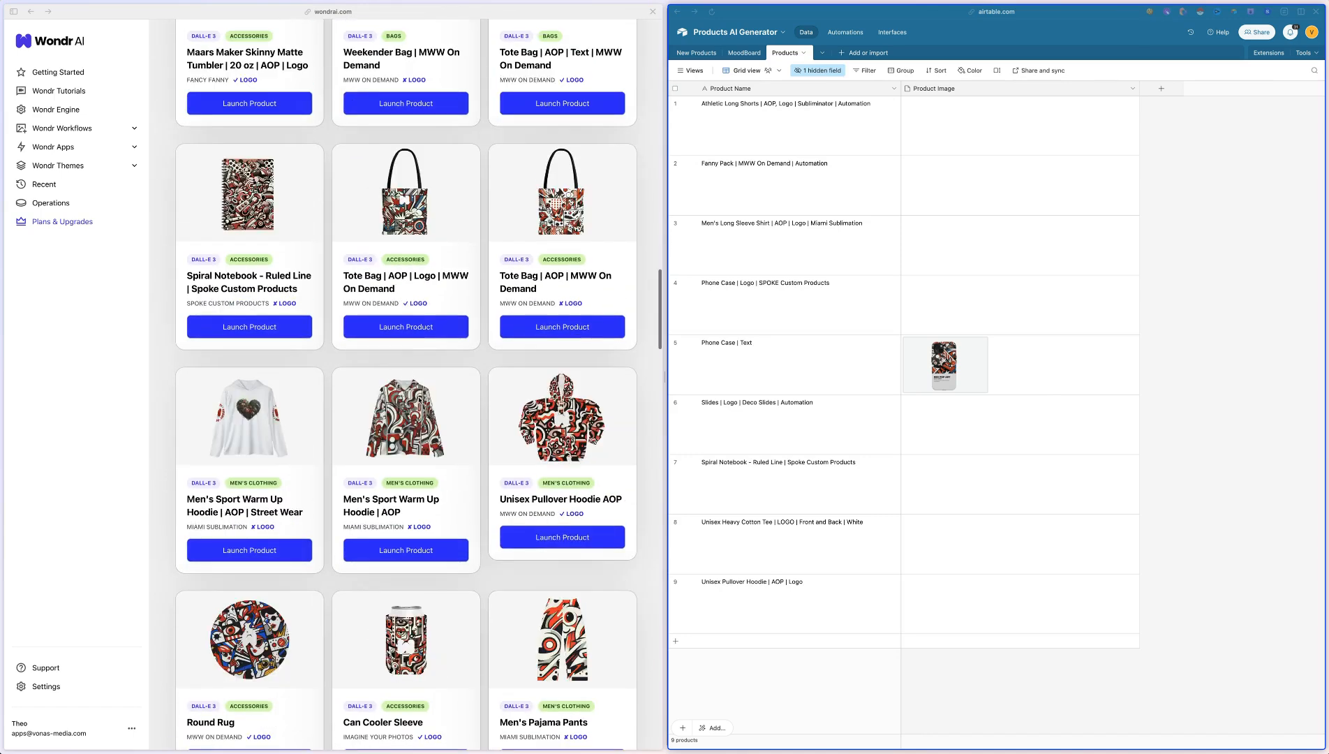
{"action": "scroll", "coordinate": [562, 400], "scroll_direction": "down", "scroll_amount": 9}
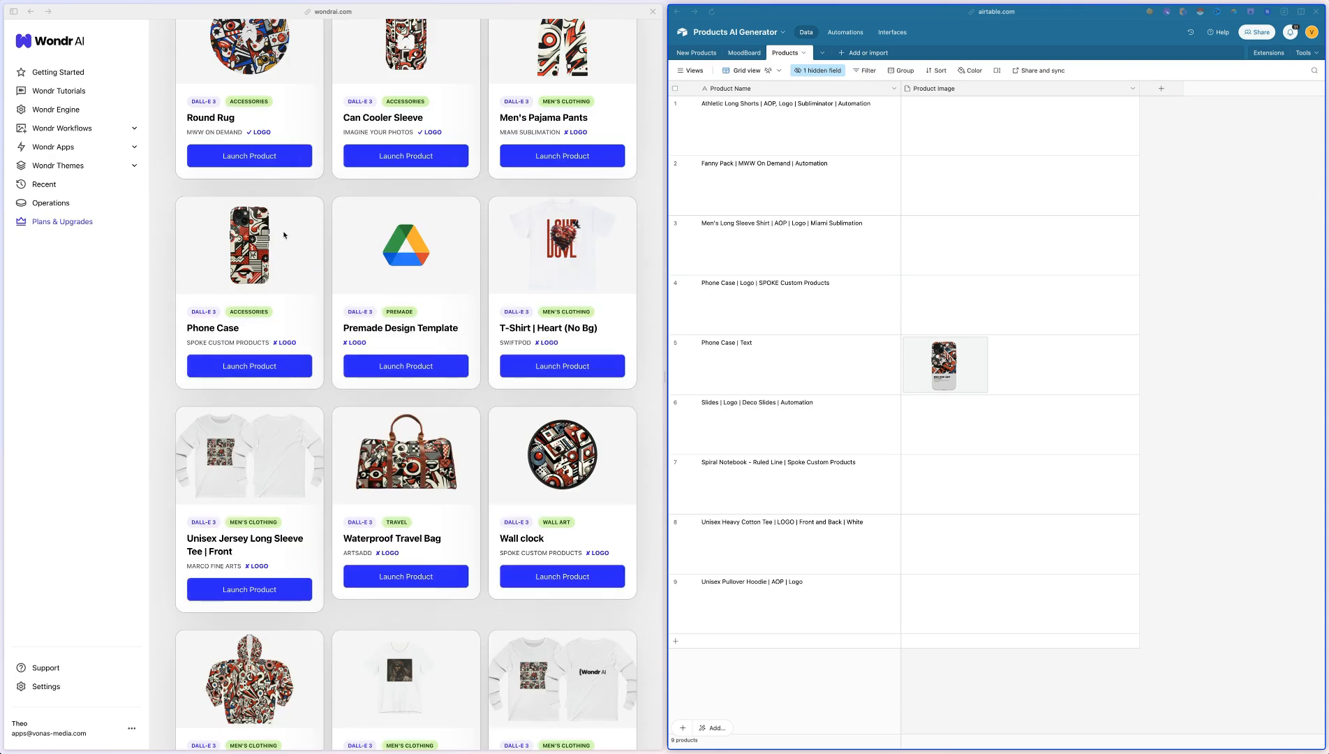
{"action": "scroll", "coordinate": [349, 241], "scroll_direction": "down", "scroll_amount": 12}
{"action": "key", "text": "super+shift+4"}
{"action": "left_click_drag", "start_coordinate": [339, 218], "coordinate": [475, 308]}
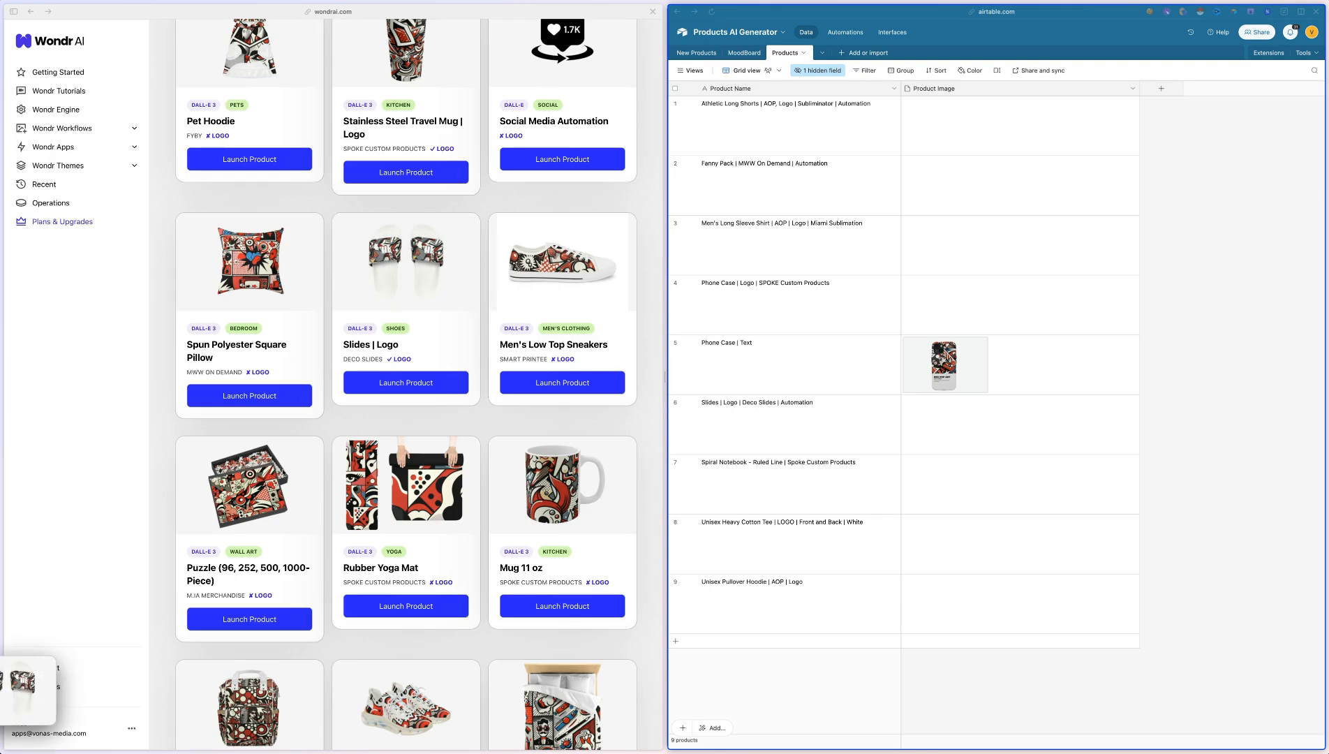
{"action": "left_click_drag", "start_coordinate": [38, 697], "coordinate": [974, 421]}
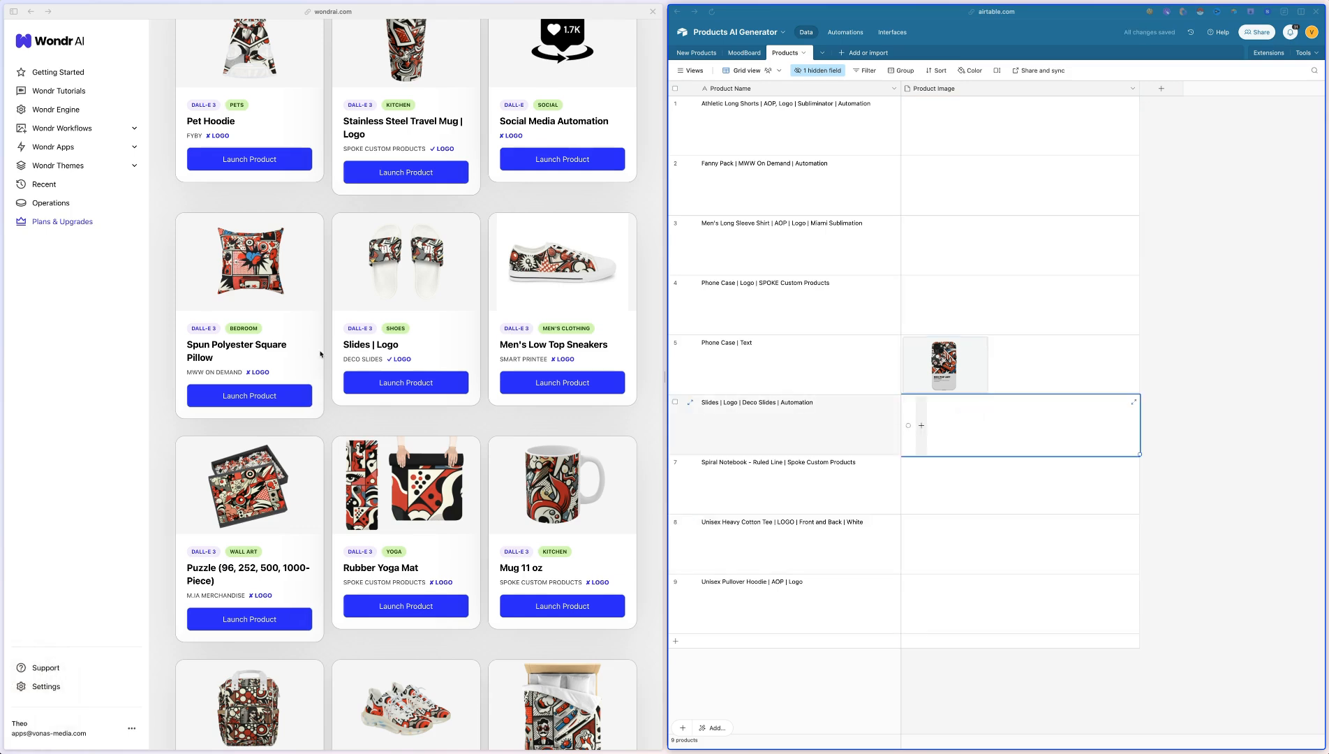
Capture the Fanny Pack picture from the catalogue and attach it to the "Fanny Pack | MWW On Demand | Automation" record's Product Image
{"action": "scroll", "coordinate": [331, 252], "scroll_direction": "down", "scroll_amount": 6}
{"action": "left_click_drag", "start_coordinate": [341, 230], "coordinate": [488, 330]}
{"action": "left_click_drag", "start_coordinate": [28, 691], "coordinate": [946, 185]}
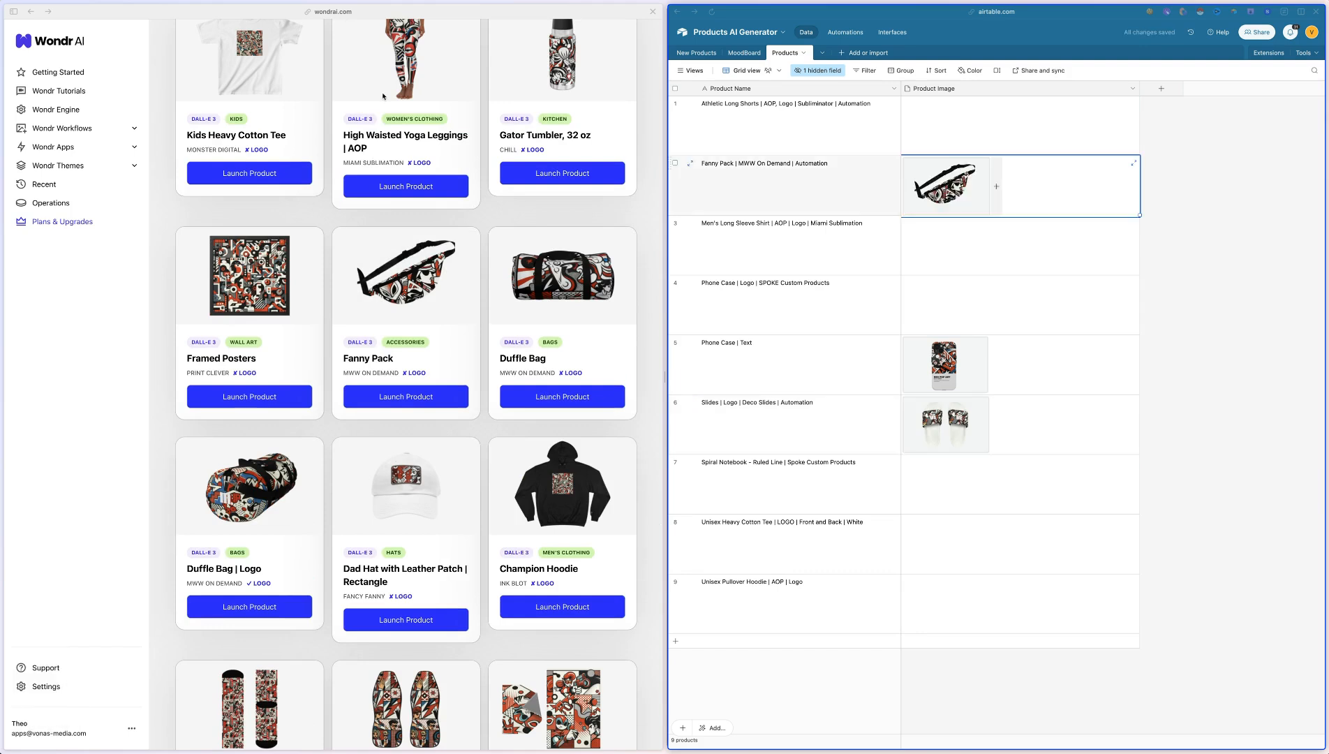
Find the remaining products in the catalogue and add their pictures to the empty Product Image cells
{"action": "scroll", "coordinate": [383, 136], "scroll_direction": "down", "scroll_amount": 5}
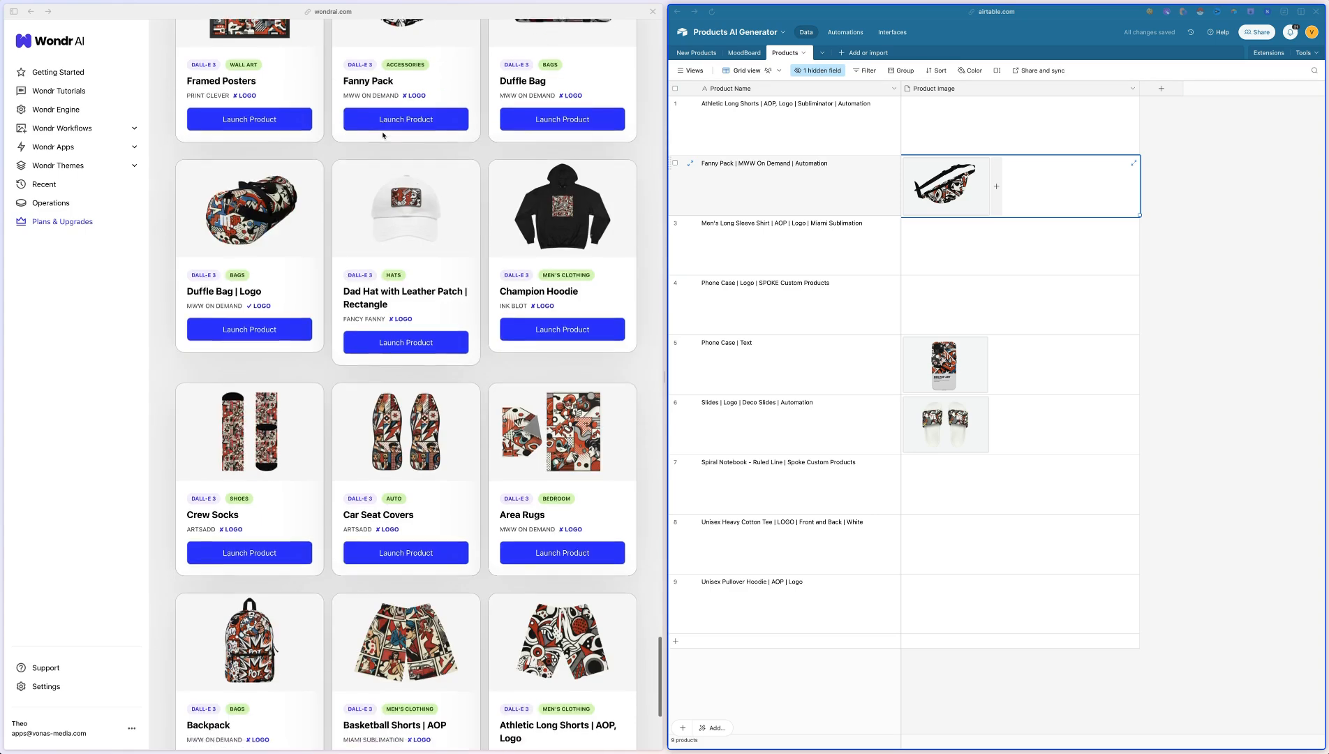
{"action": "scroll", "coordinate": [398, 210], "scroll_direction": "up", "scroll_amount": 6}
{"action": "scroll", "coordinate": [408, 260], "scroll_direction": "up", "scroll_amount": 6}
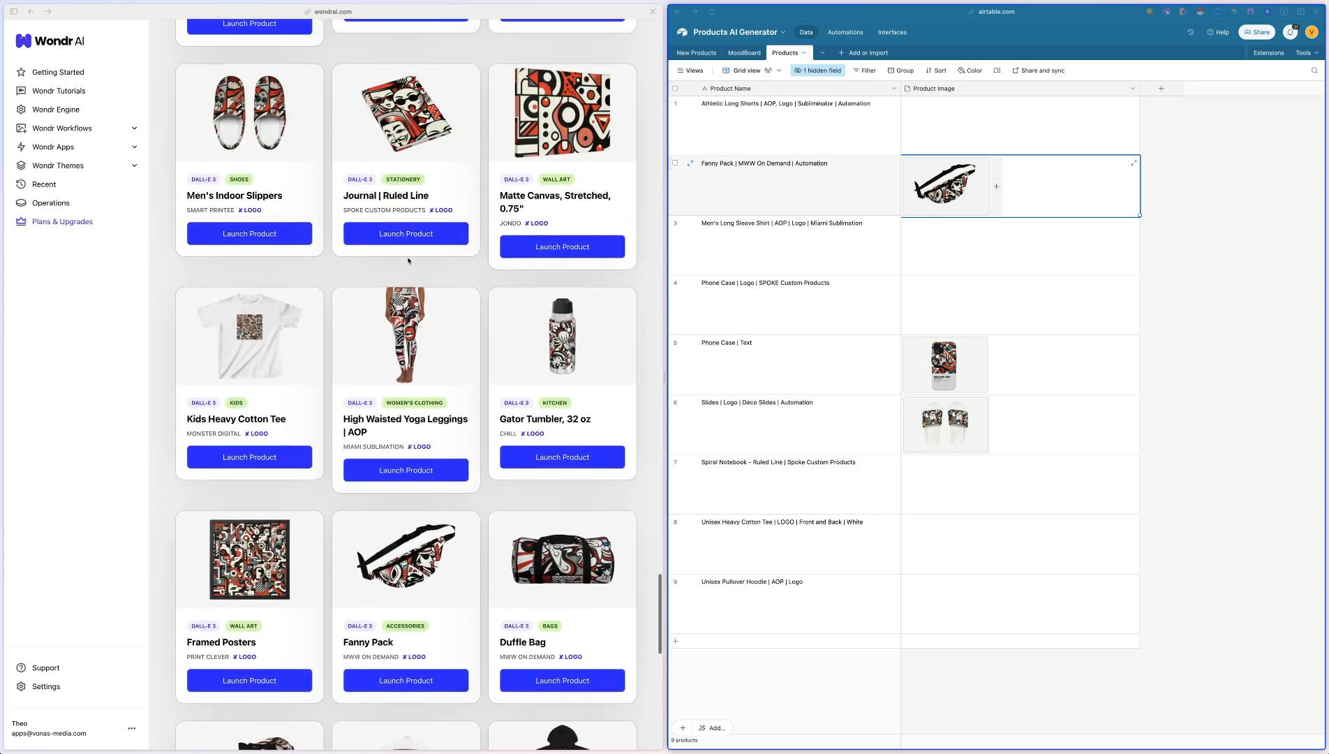
{"action": "scroll", "coordinate": [412, 326], "scroll_direction": "up", "scroll_amount": 7}
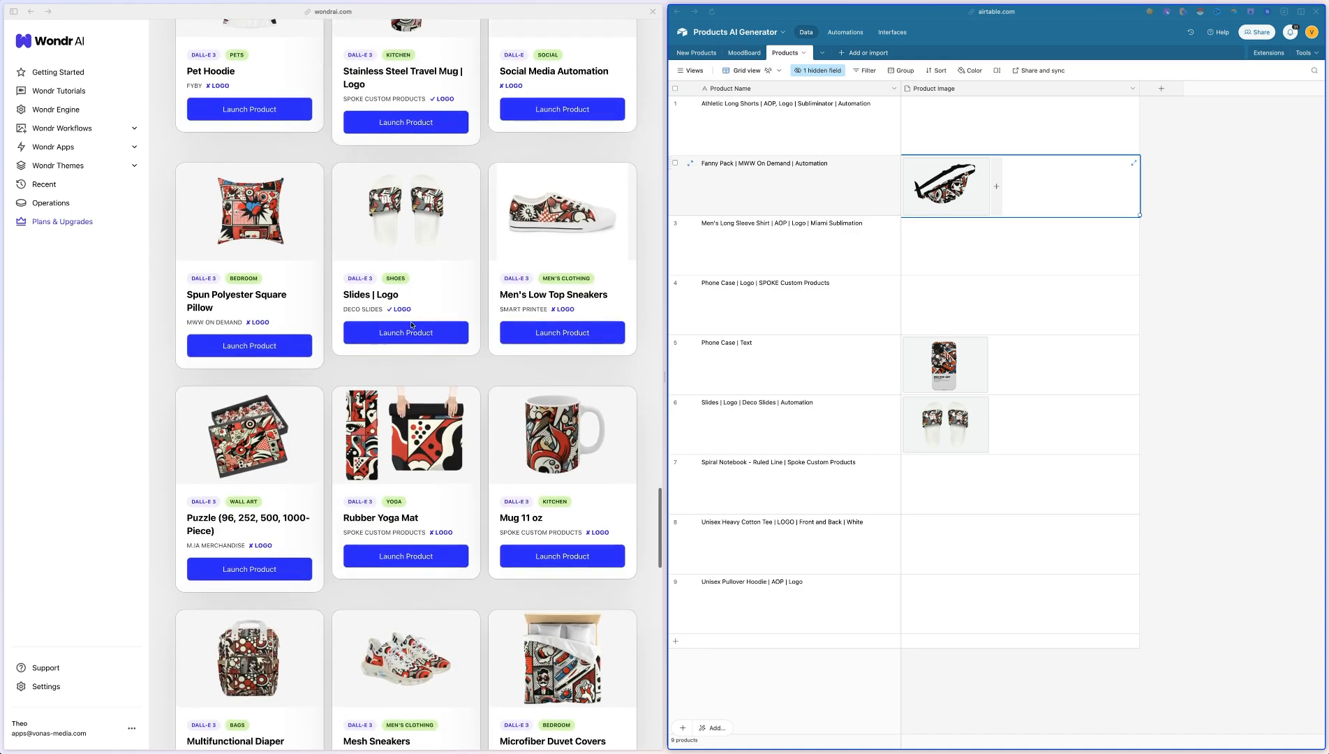
{"action": "scroll", "coordinate": [411, 325], "scroll_direction": "up", "scroll_amount": 3}
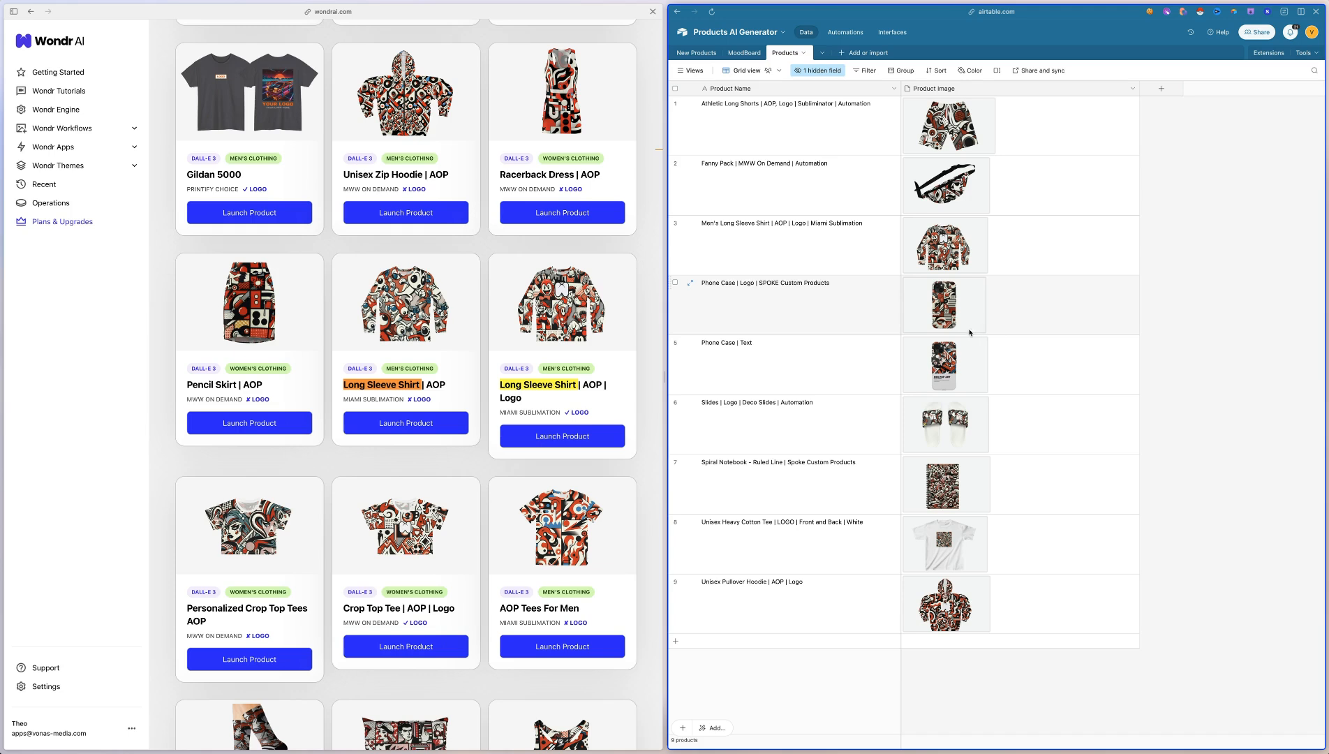
Return to the list of all scenarios and open "Phone Case | Logo | SPOKE Custom Products" for editing
{"action": "mouse_move", "coordinate": [3, 268]}
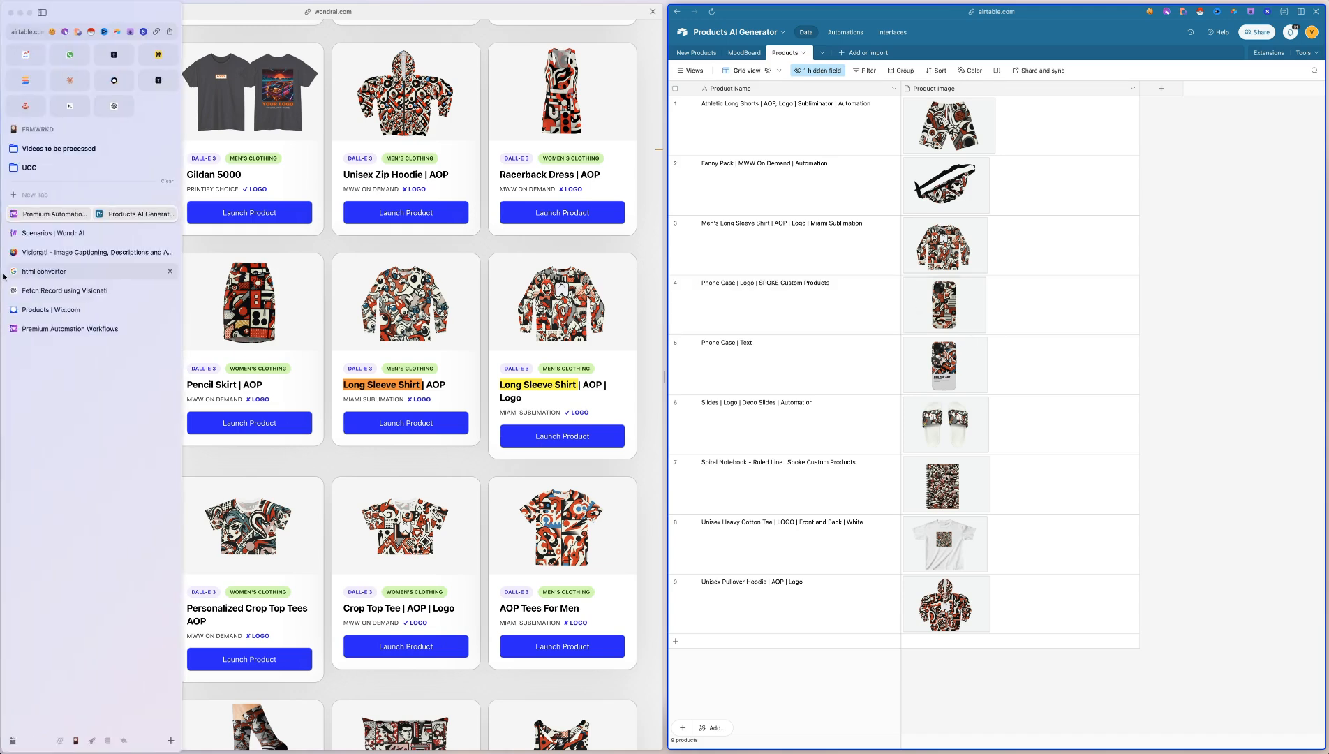
{"action": "left_click", "coordinate": [46, 236]}
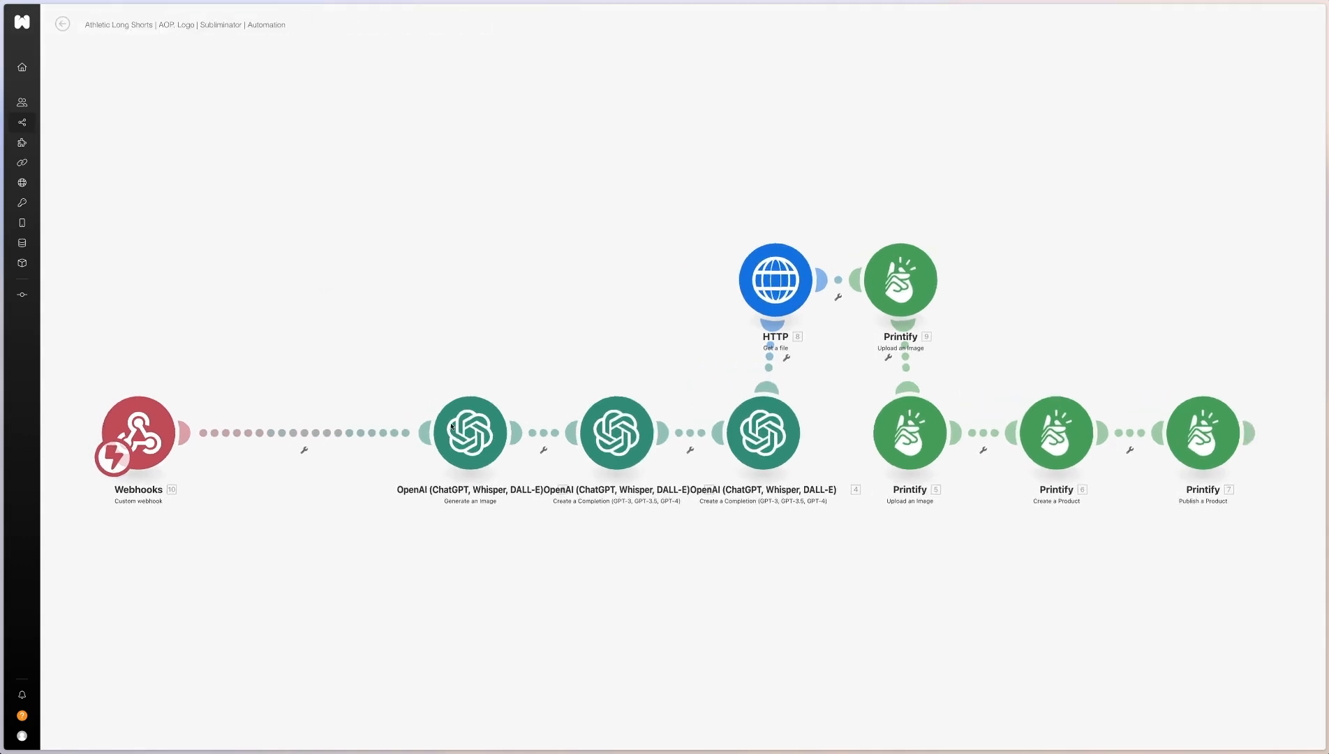
{"action": "left_click", "coordinate": [63, 25]}
{"action": "left_click", "coordinate": [58, 21]}
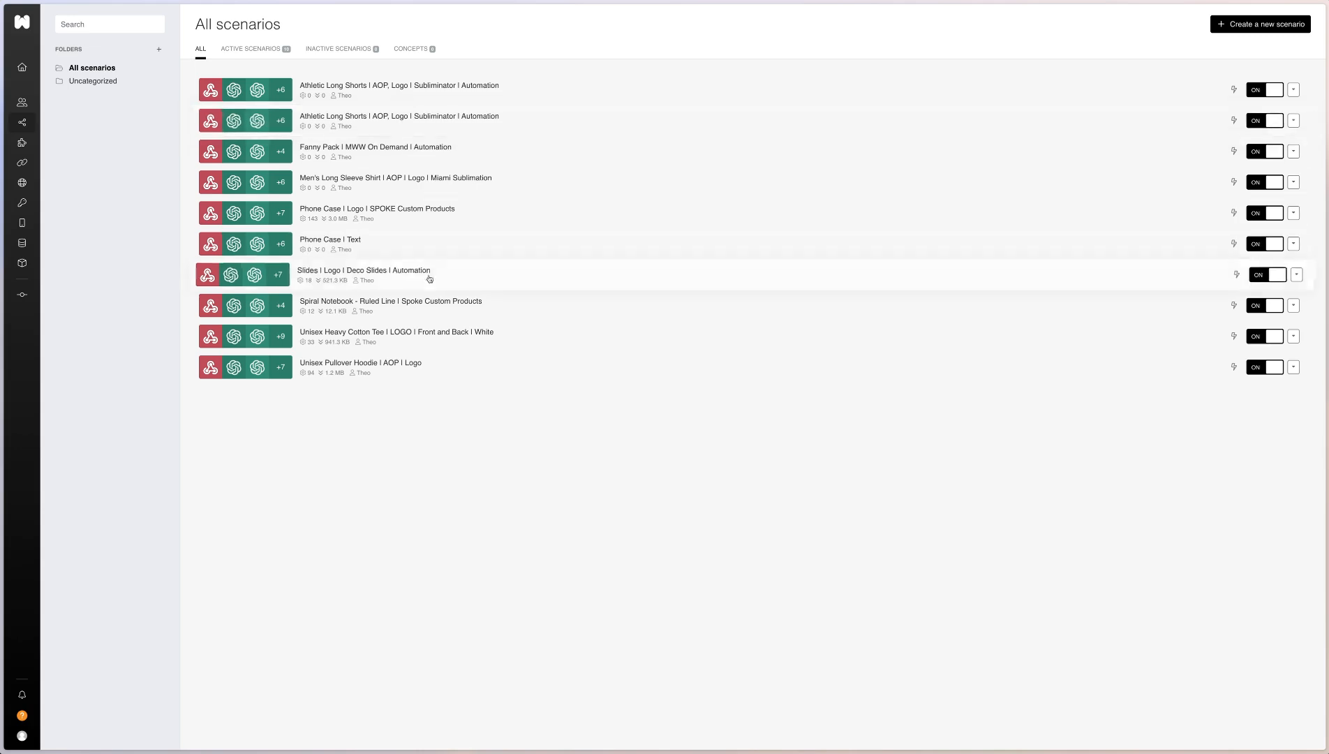
{"action": "left_click", "coordinate": [418, 218]}
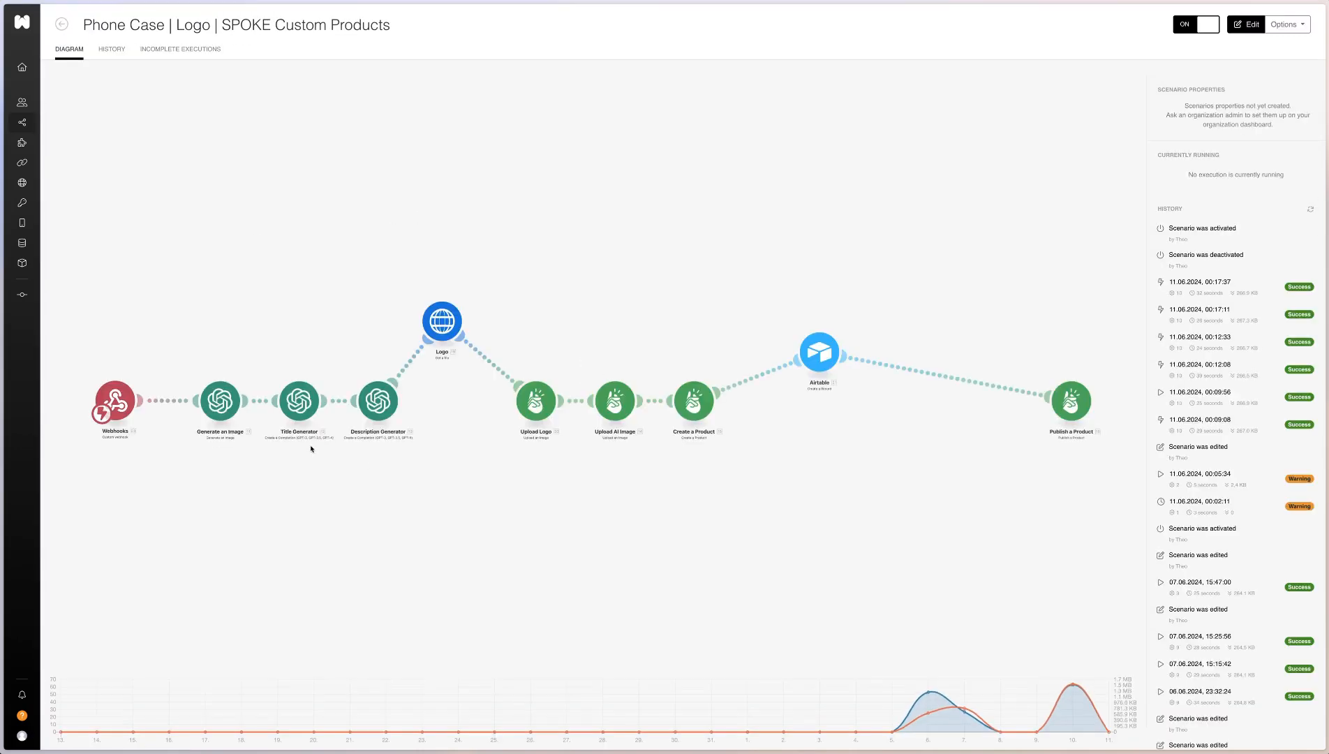
{"action": "left_click", "coordinate": [227, 455]}
{"action": "scroll", "coordinate": [288, 341], "scroll_direction": "up", "scroll_amount": 3}
{"action": "left_click_drag", "start_coordinate": [416, 349], "coordinate": [426, 322]}
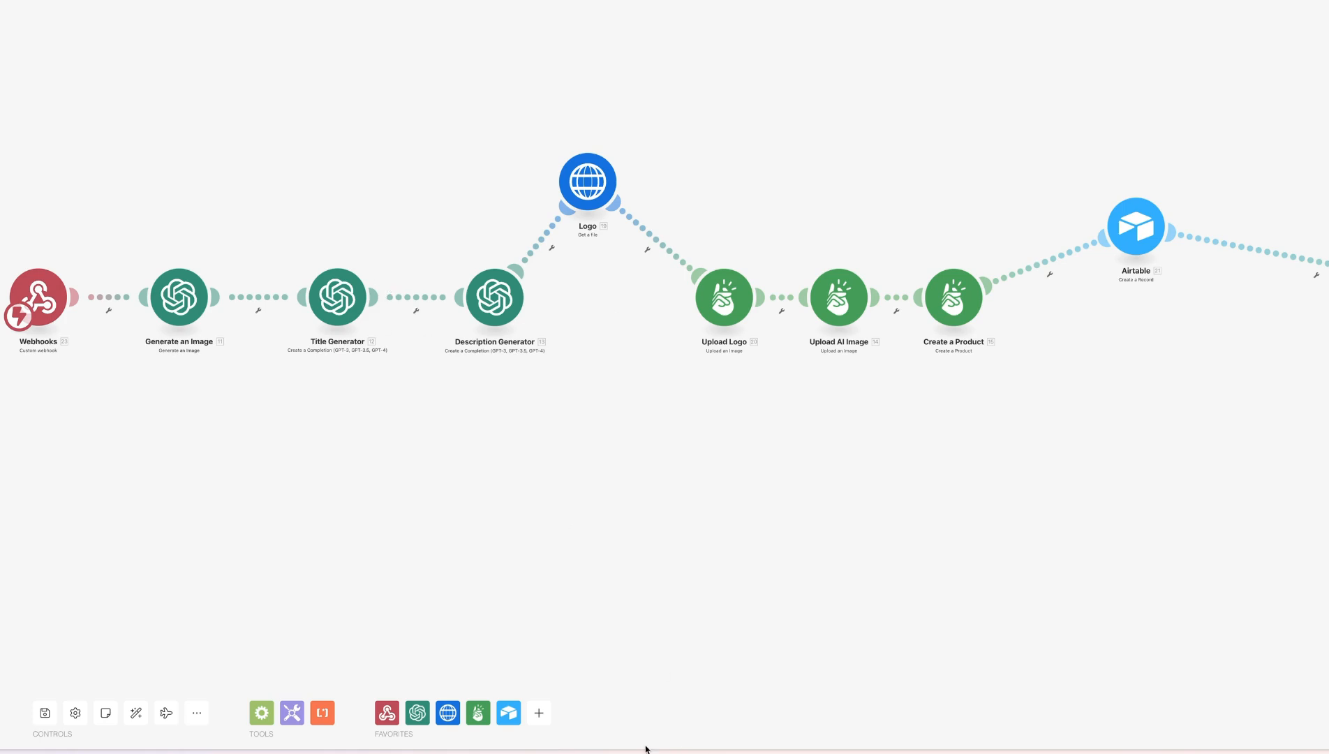
Search the available apps and modules for "straico"
{"action": "left_click", "coordinate": [539, 714]}
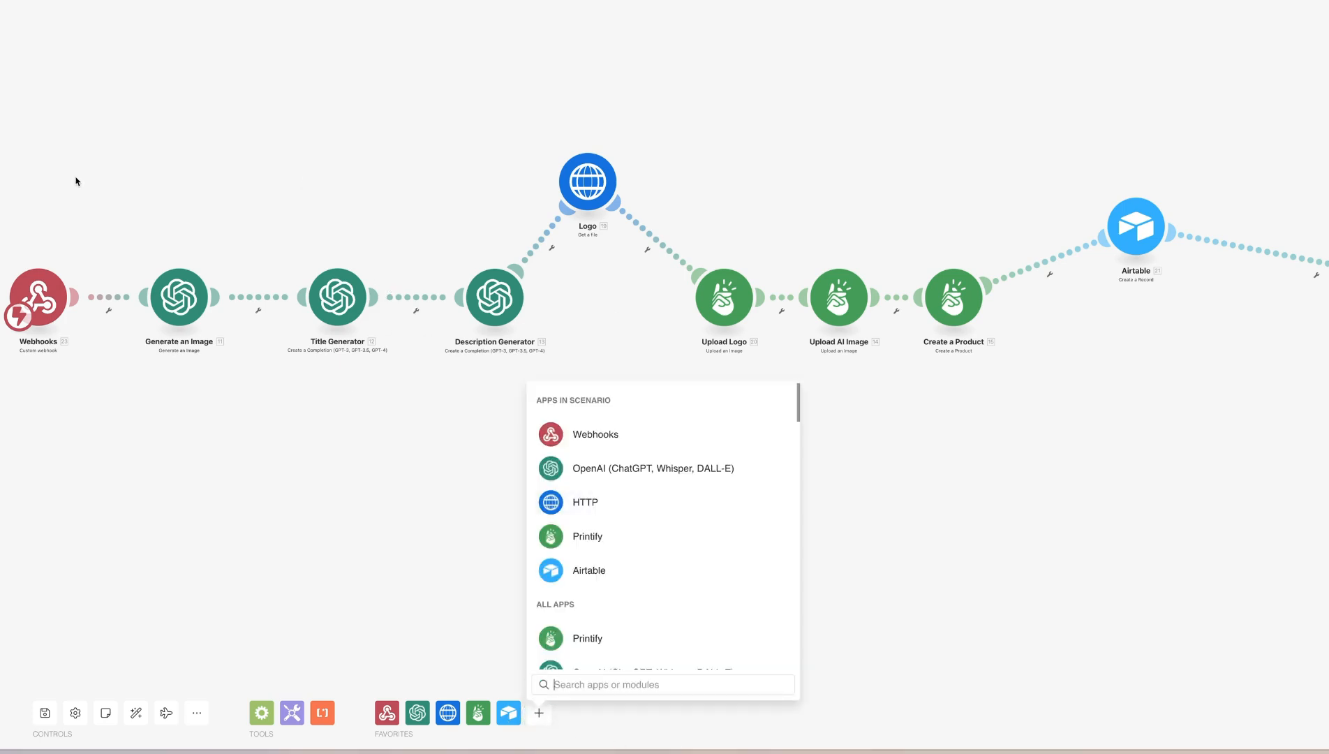
{"action": "type", "text": "straico"}
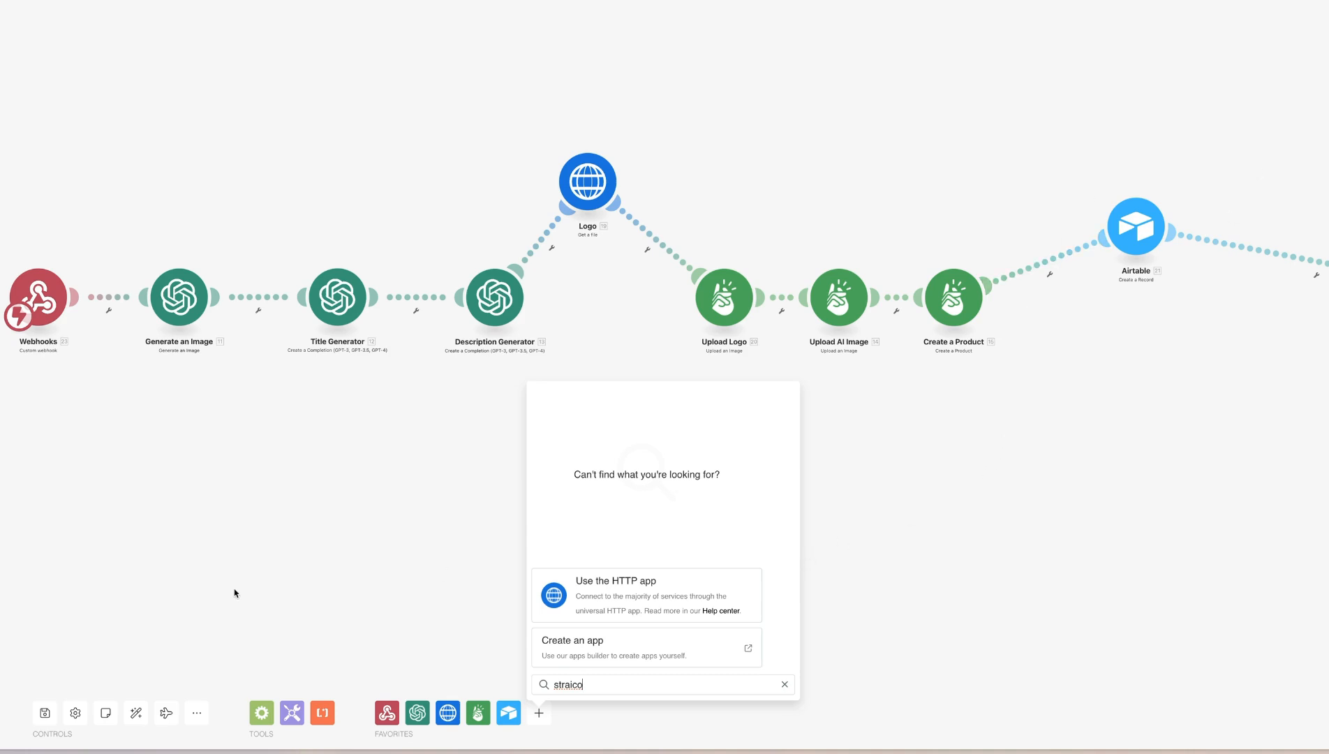
{"action": "left_click_drag", "start_coordinate": [601, 584], "coordinate": [385, 473]}
Review the HTTP app's request modules and the Title Generator module's settings
{"action": "left_click", "coordinate": [447, 713]}
{"action": "scroll", "coordinate": [518, 512], "scroll_direction": "down", "scroll_amount": 1}
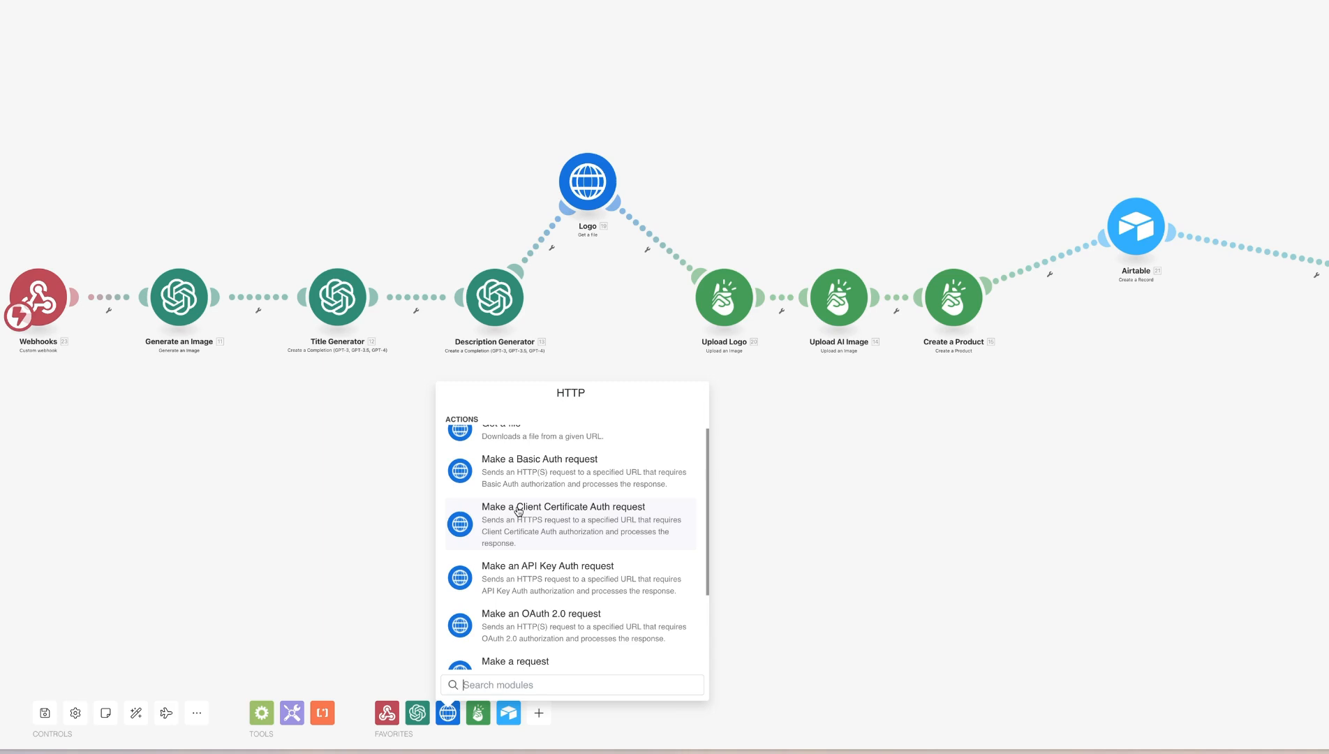
{"action": "scroll", "coordinate": [518, 512], "scroll_direction": "down", "scroll_amount": 3}
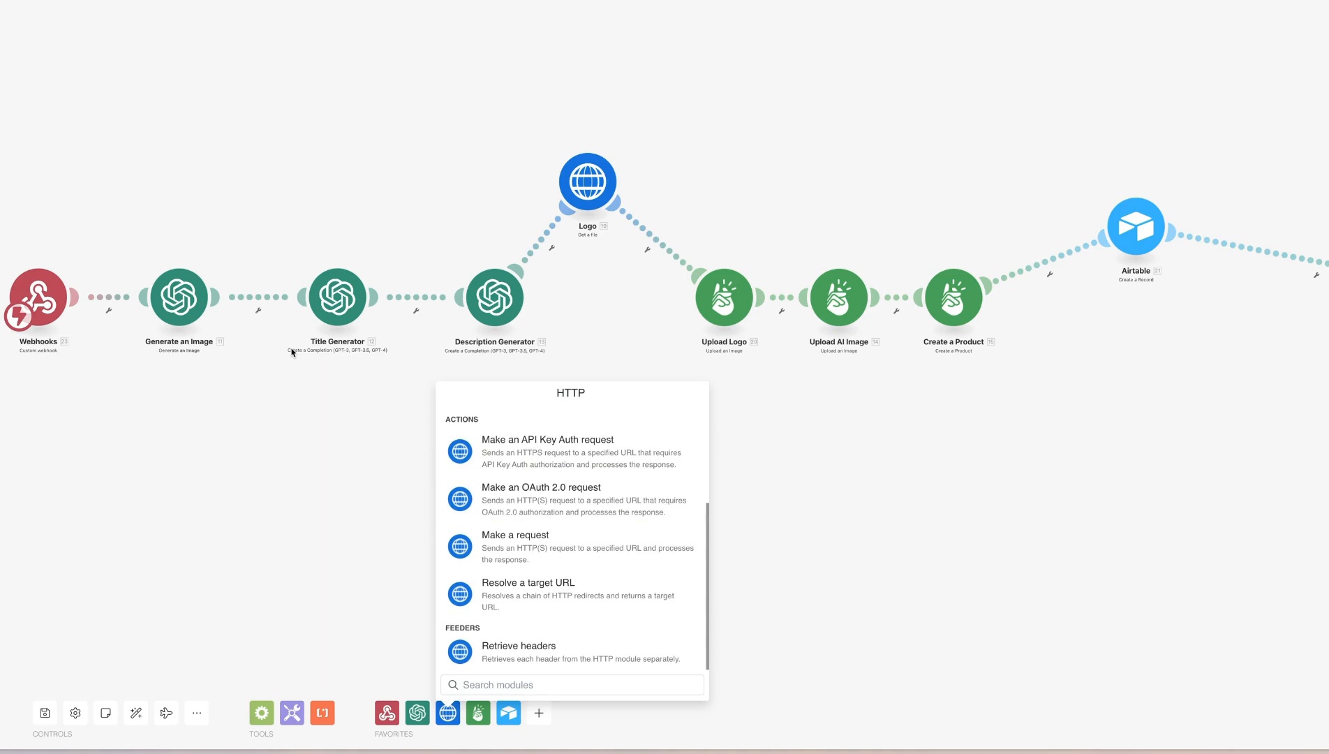
{"action": "left_click", "coordinate": [333, 301]}
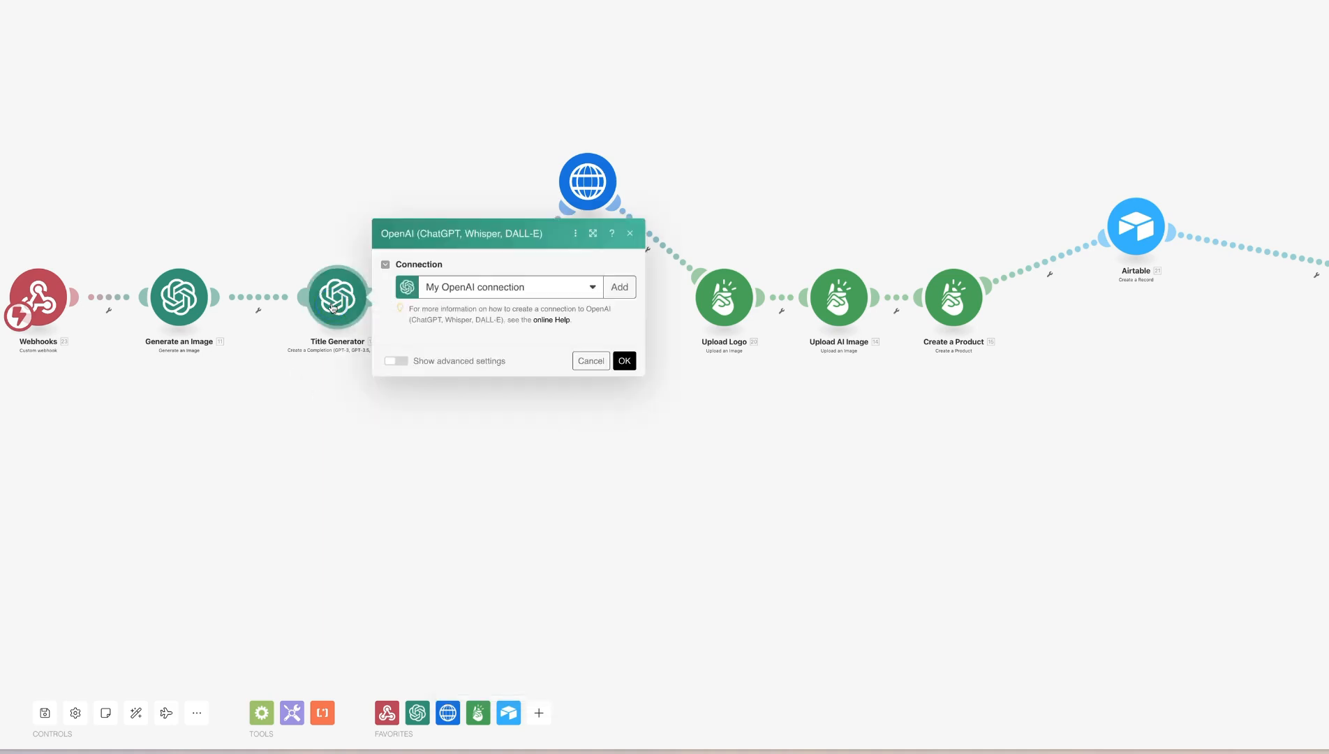
{"action": "left_click", "coordinate": [236, 439]}
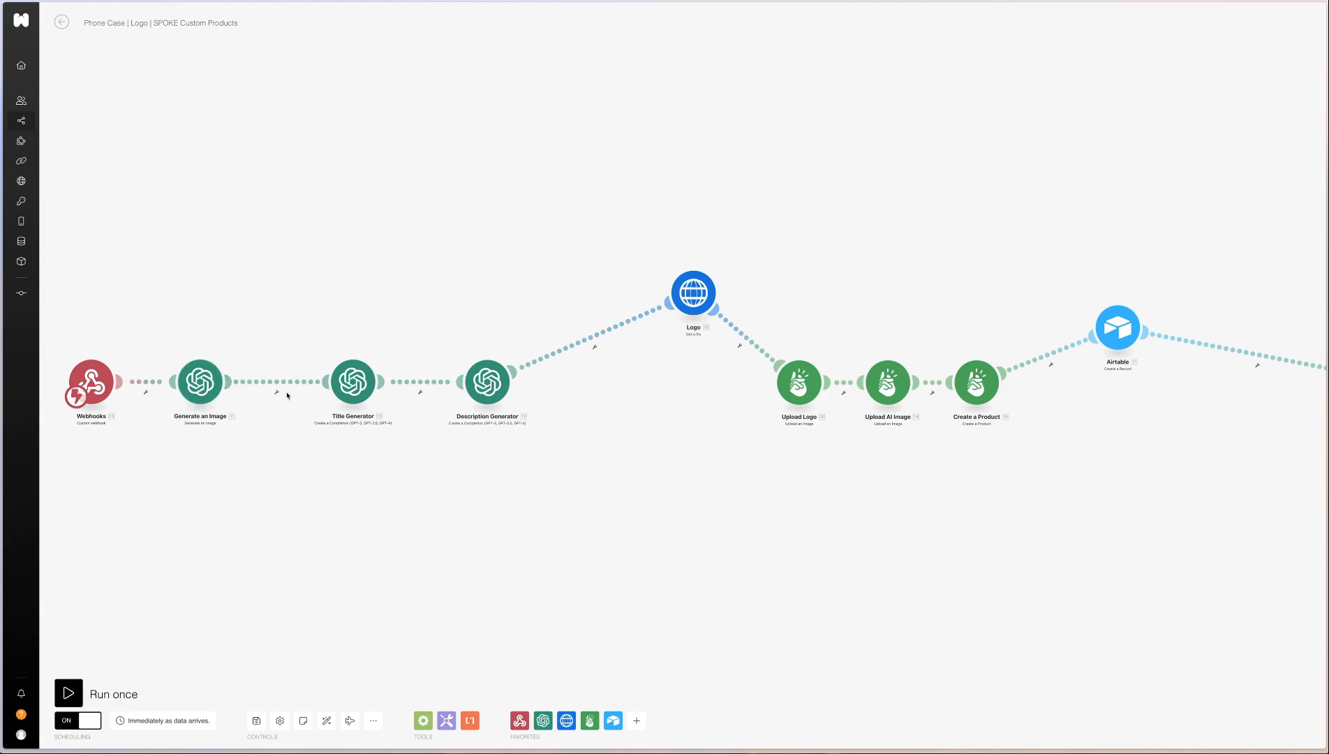
Clear the File URL and File name of OG Item 1 in the Airtable Create a Record module
{"action": "left_click", "coordinate": [1118, 327]}
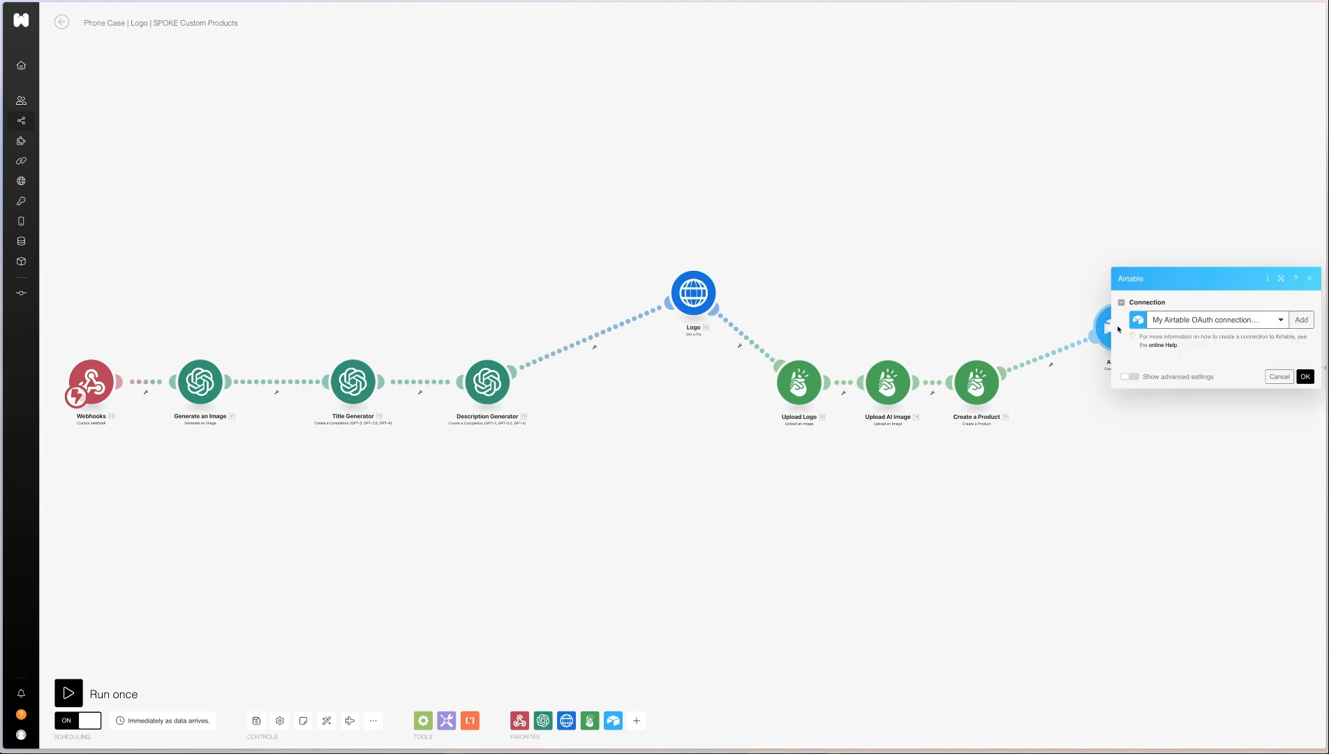
{"action": "scroll", "coordinate": [1247, 254], "scroll_direction": "down", "scroll_amount": 7}
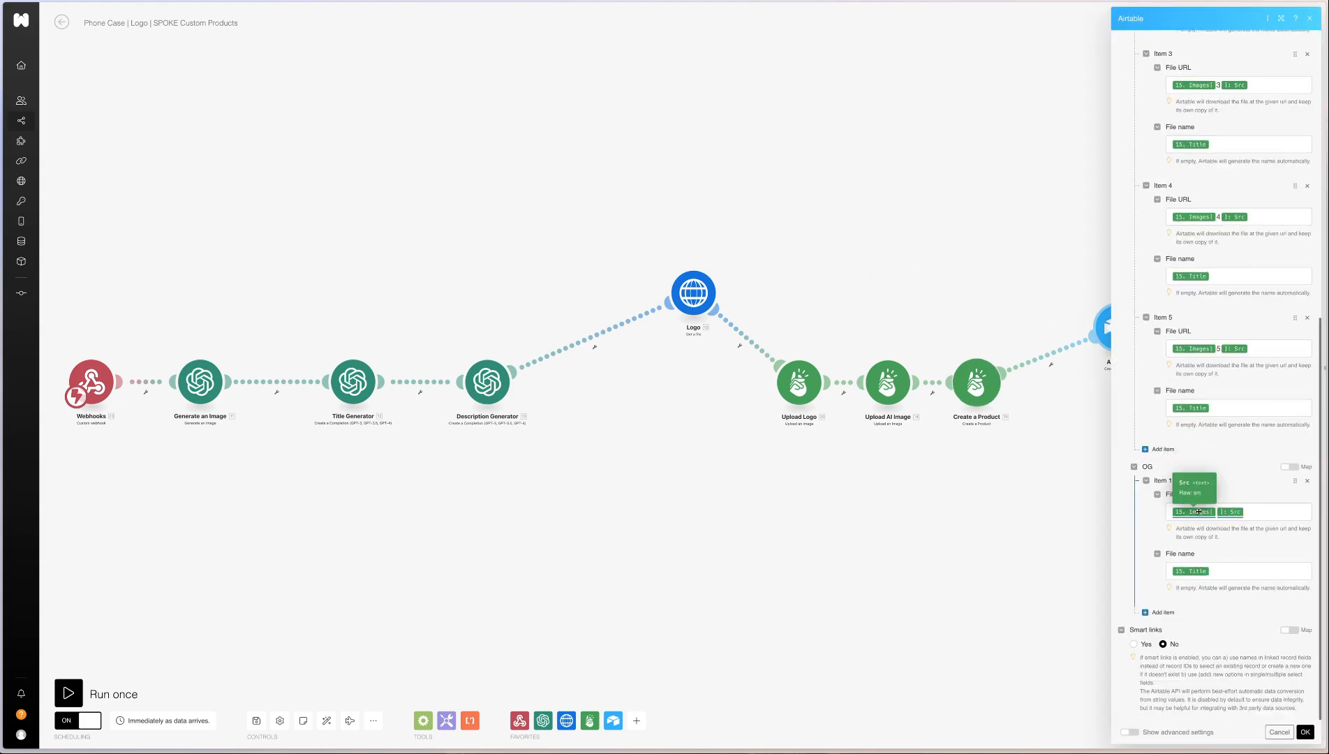
{"action": "left_click", "coordinate": [1246, 516]}
{"action": "key", "text": "BackSpace"}
{"action": "key", "text": "BackSpace"}
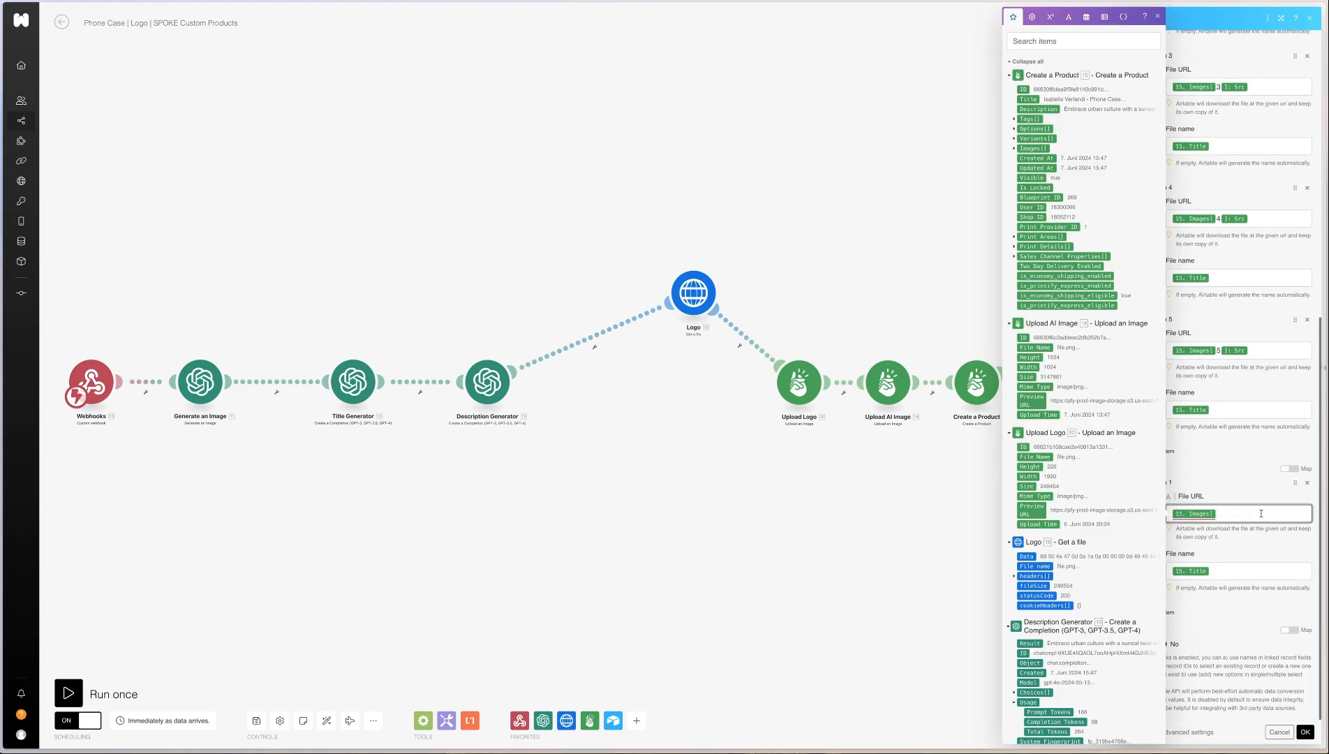
{"action": "key", "text": "Tab"}
{"action": "key", "text": "BackSpace"}
{"action": "left_click", "coordinate": [1196, 511]}
{"action": "left_click", "coordinate": [1206, 481]}
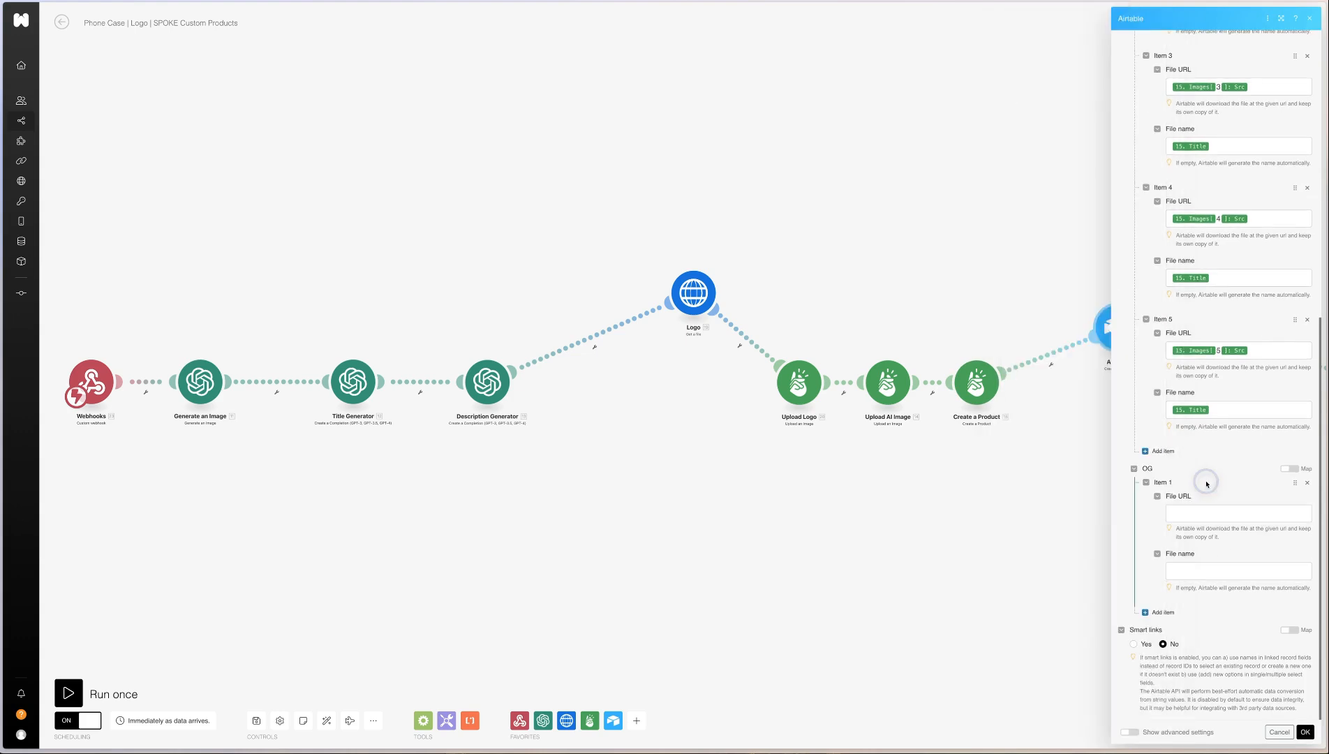
Map the OG item's File URL to the Data URL output of the Generate an Image module
{"action": "left_click", "coordinate": [1180, 513]}
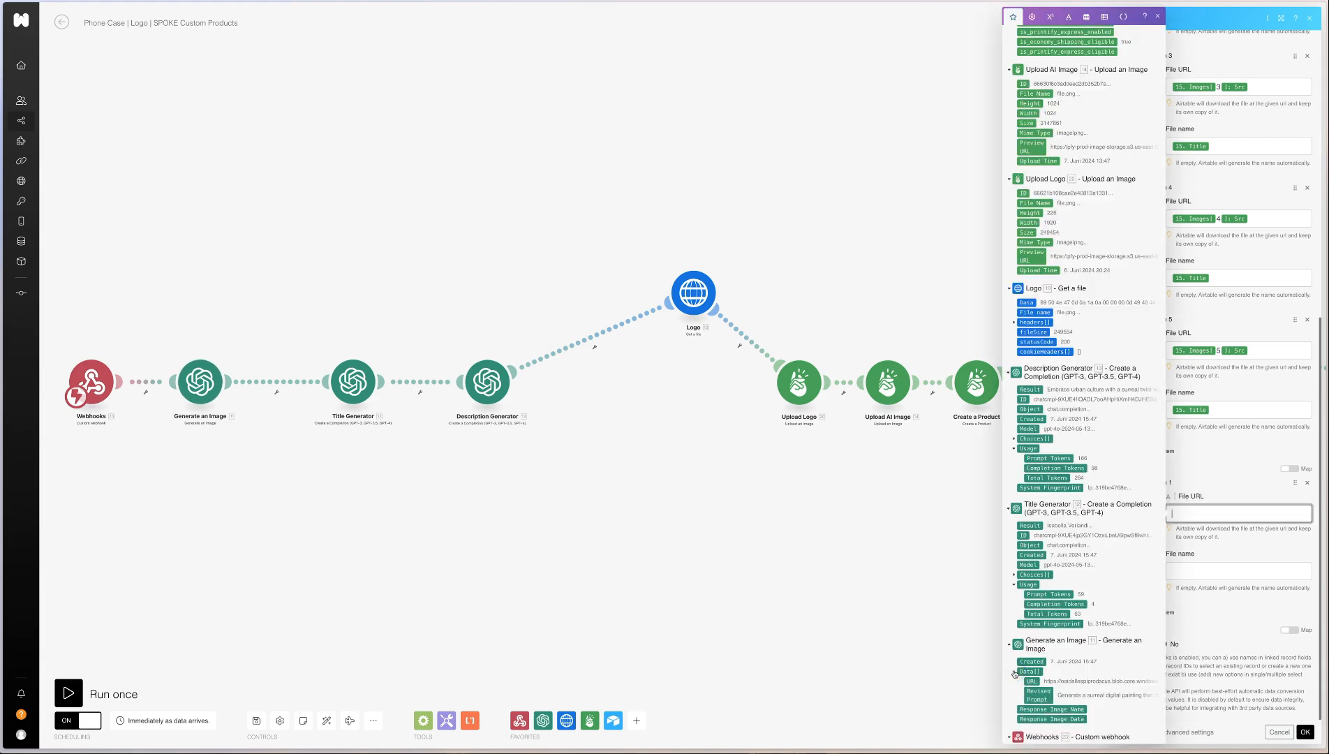
{"action": "left_click", "coordinate": [1032, 684]}
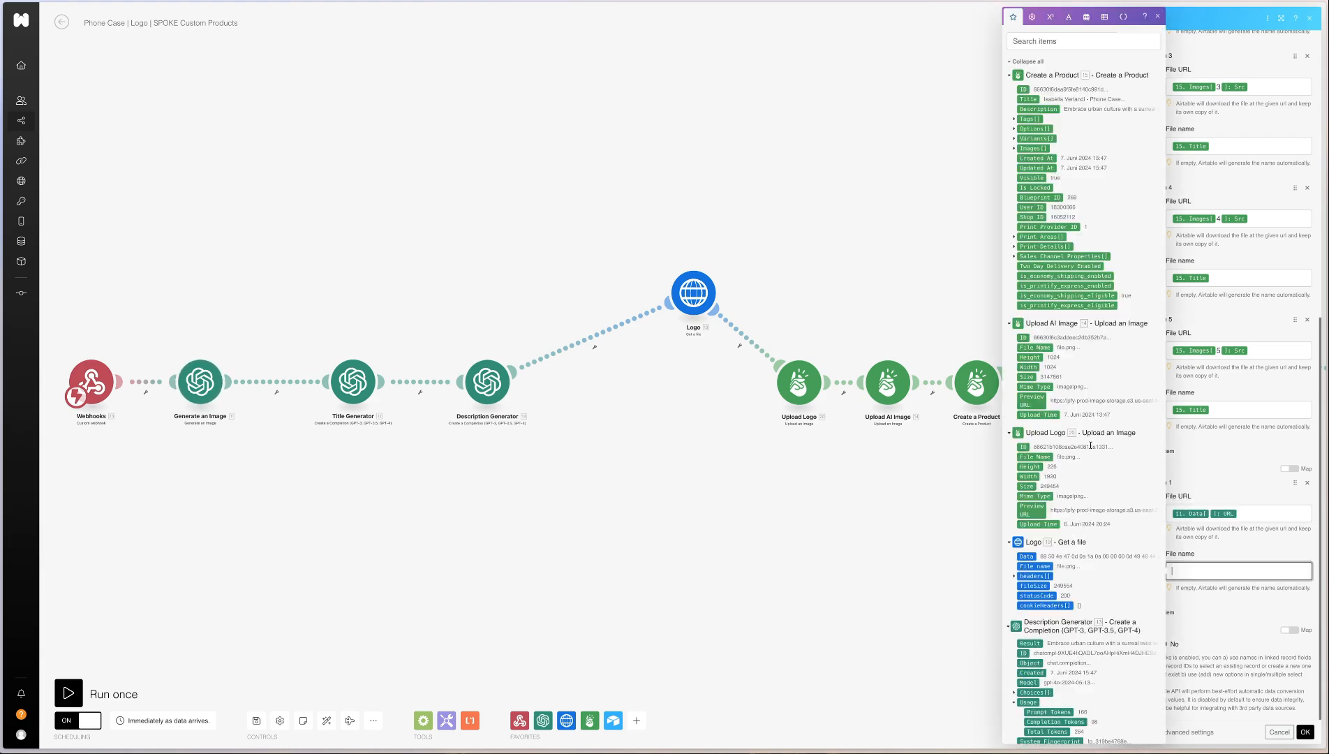
{"action": "scroll", "coordinate": [1084, 419], "scroll_direction": "down", "scroll_amount": 1}
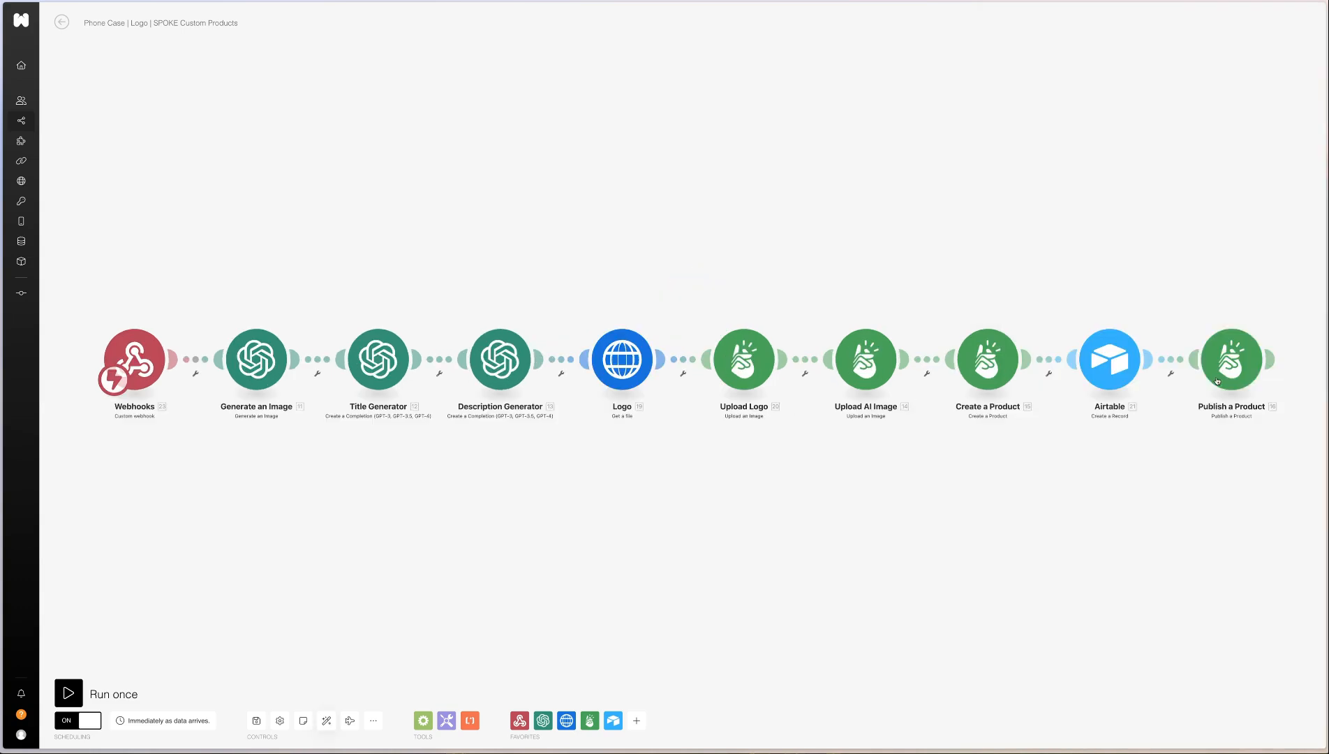
Move the Publish a Product and Webhooks modules slightly further out at the two ends of the scenario
{"action": "left_click_drag", "start_coordinate": [1218, 381], "coordinate": [1253, 380]}
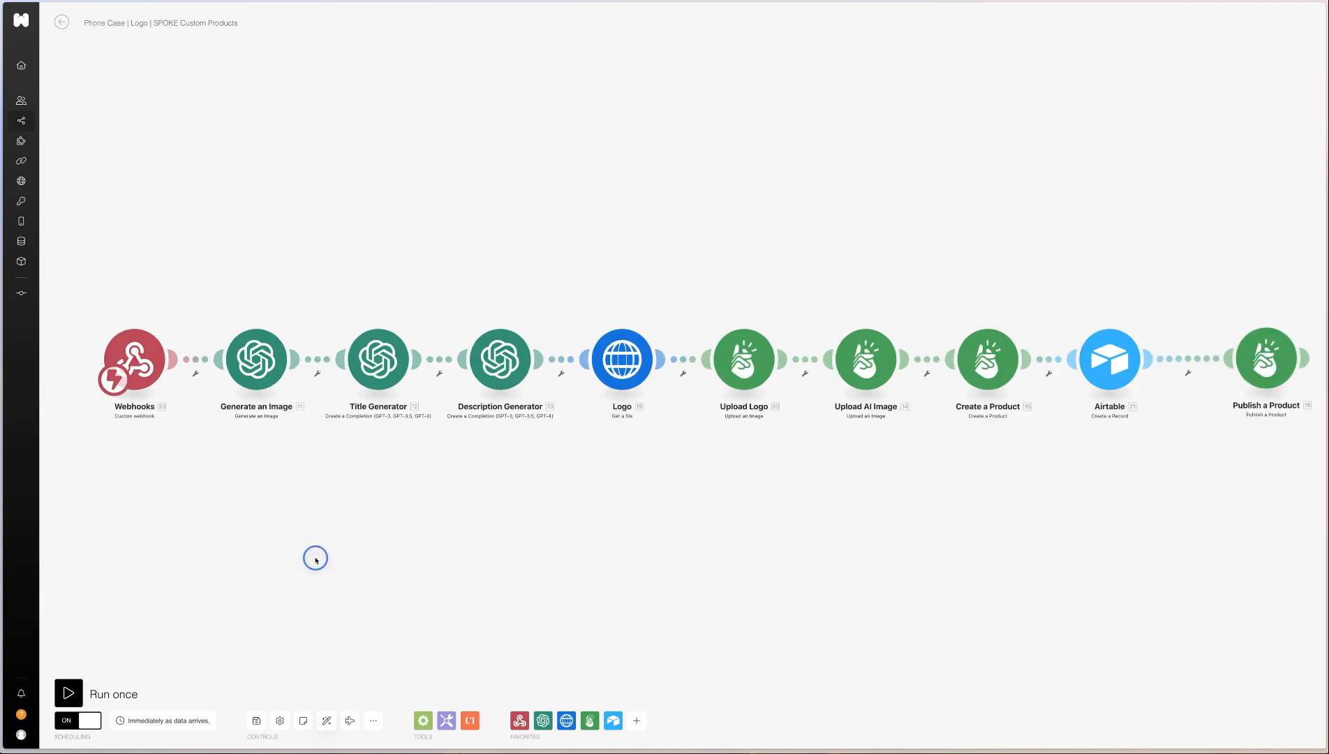
{"action": "left_click_drag", "start_coordinate": [124, 355], "coordinate": [95, 355]}
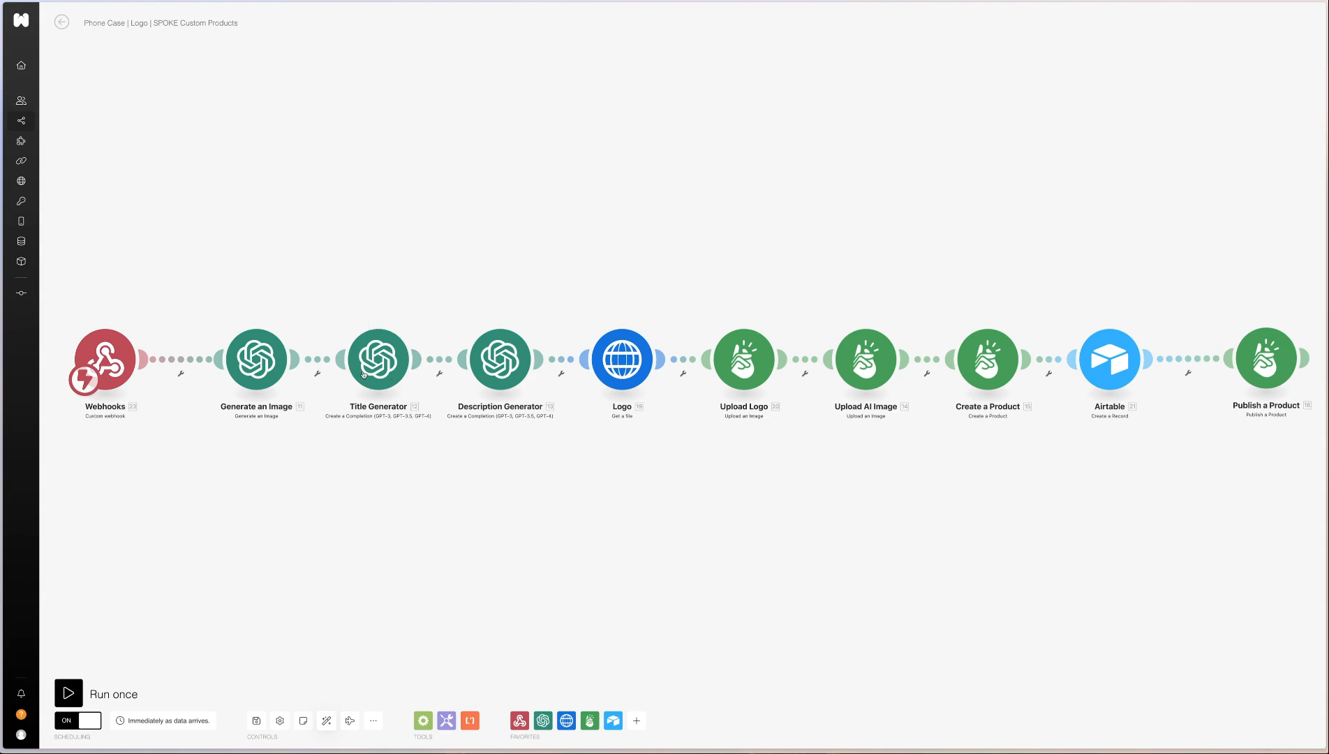
Review the message contents of the Title Generator module, highlighting the artist-name prompt
{"action": "left_click", "coordinate": [388, 345]}
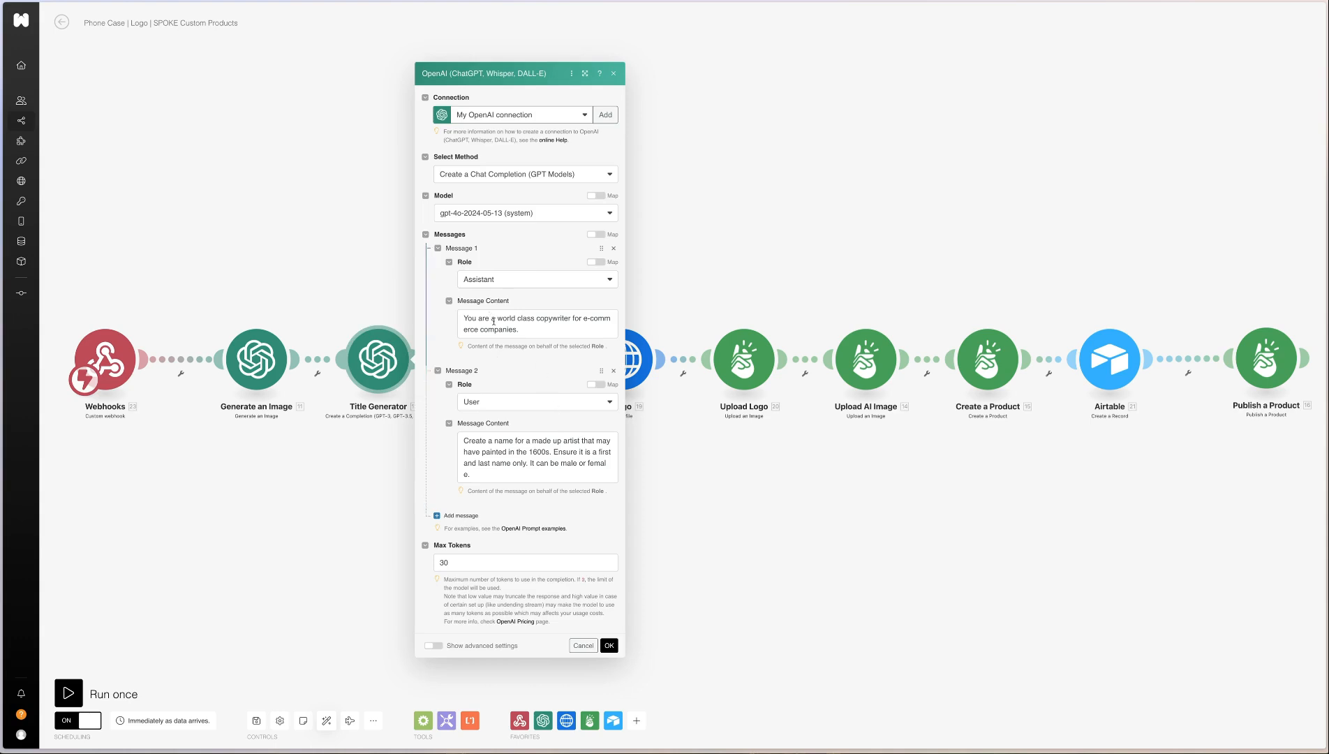
{"action": "left_click_drag", "start_coordinate": [532, 464], "coordinate": [496, 439]}
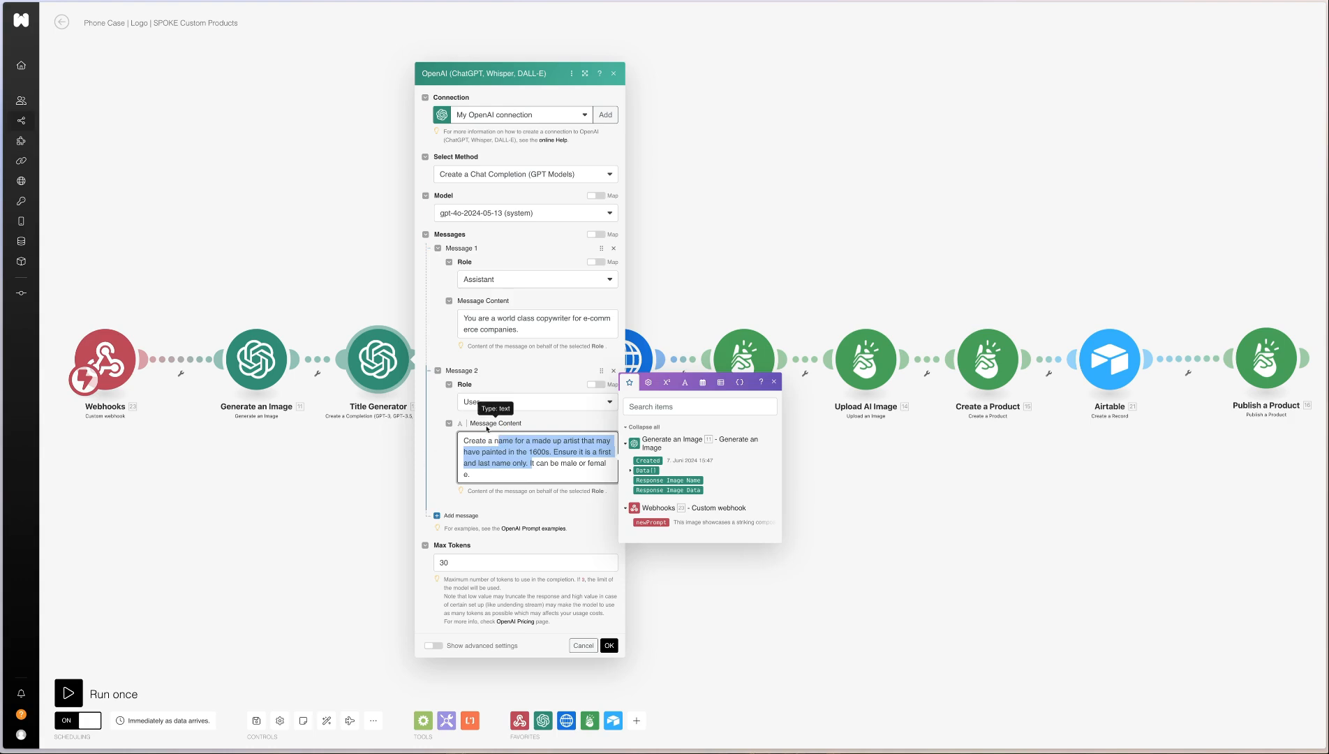
{"action": "left_click", "coordinate": [326, 474]}
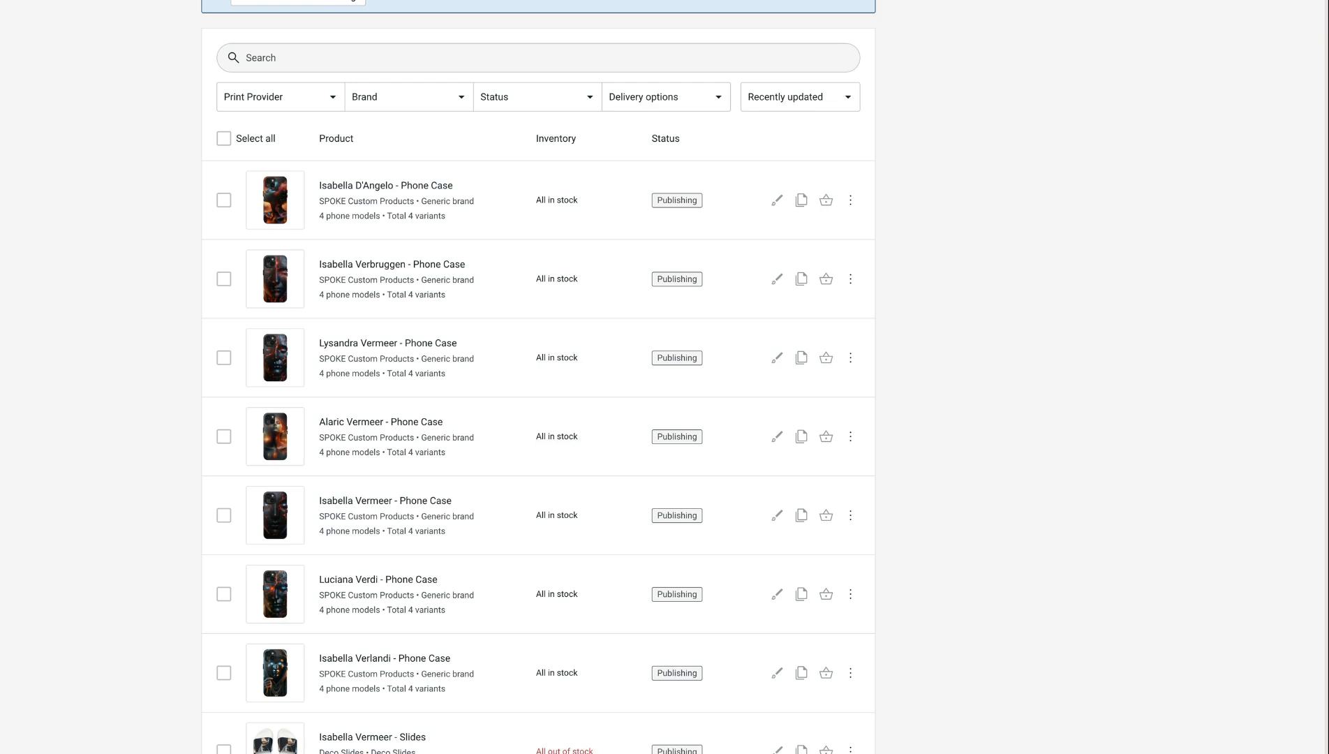
Look through the phone cases and other items in Printify's My Products list
{"action": "scroll", "coordinate": [405, 288], "scroll_direction": "down", "scroll_amount": 4}
{"action": "scroll", "coordinate": [405, 288], "scroll_direction": "up", "scroll_amount": 4}
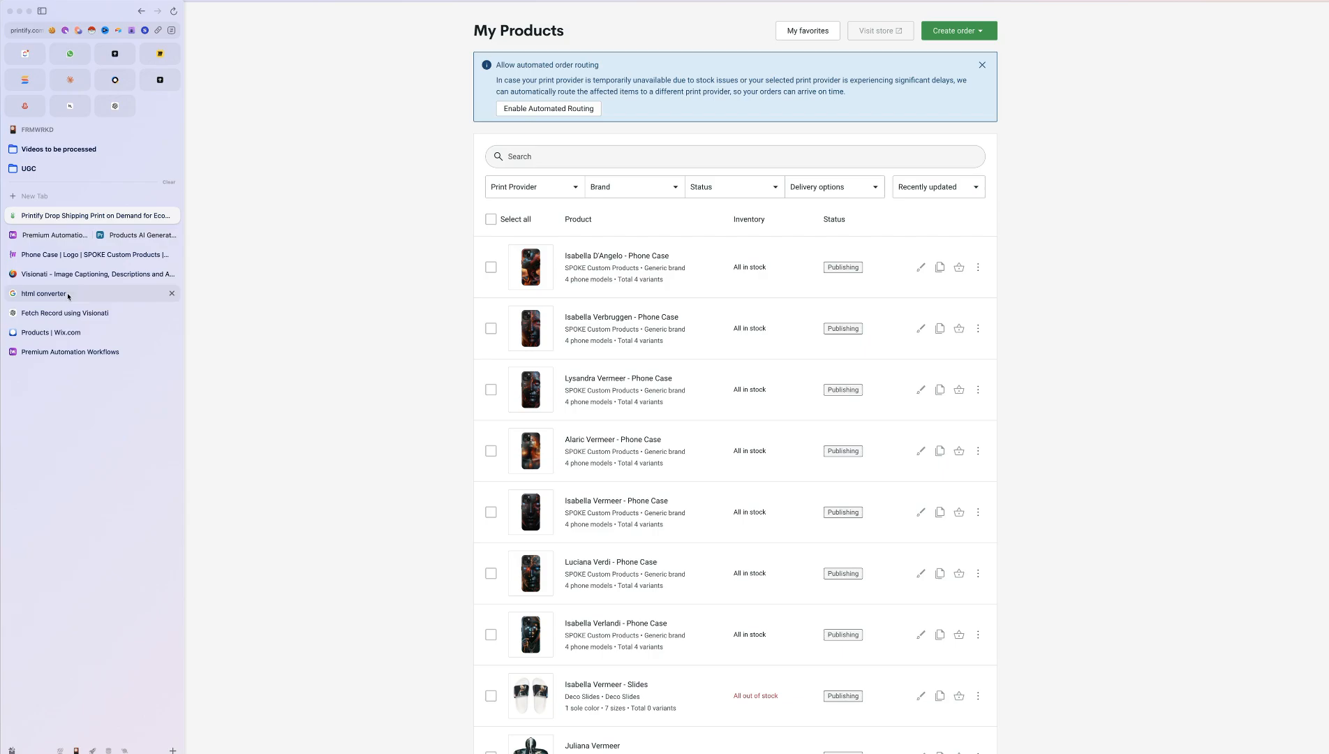
{"action": "left_click", "coordinate": [129, 236]}
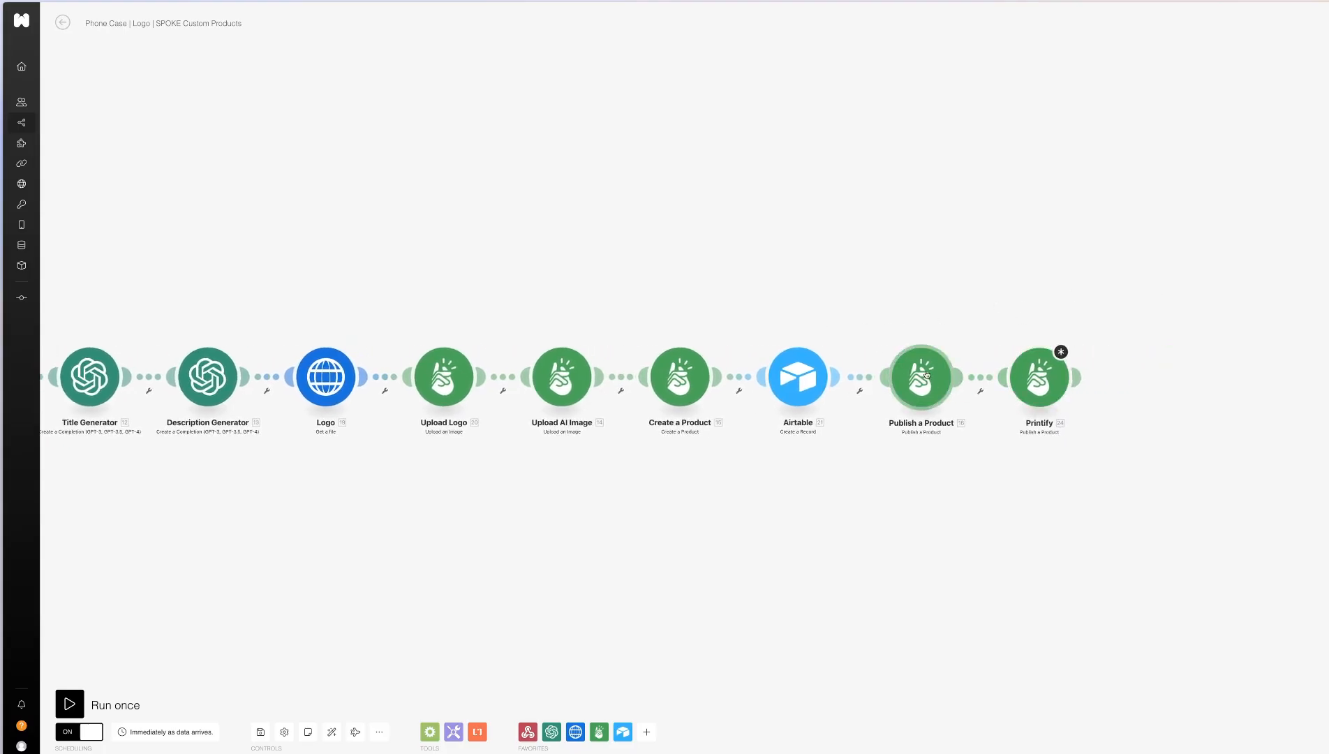
Delete the duplicate Printify module that follows Publish a Product at the end of the scenario
{"action": "left_click", "coordinate": [925, 375]}
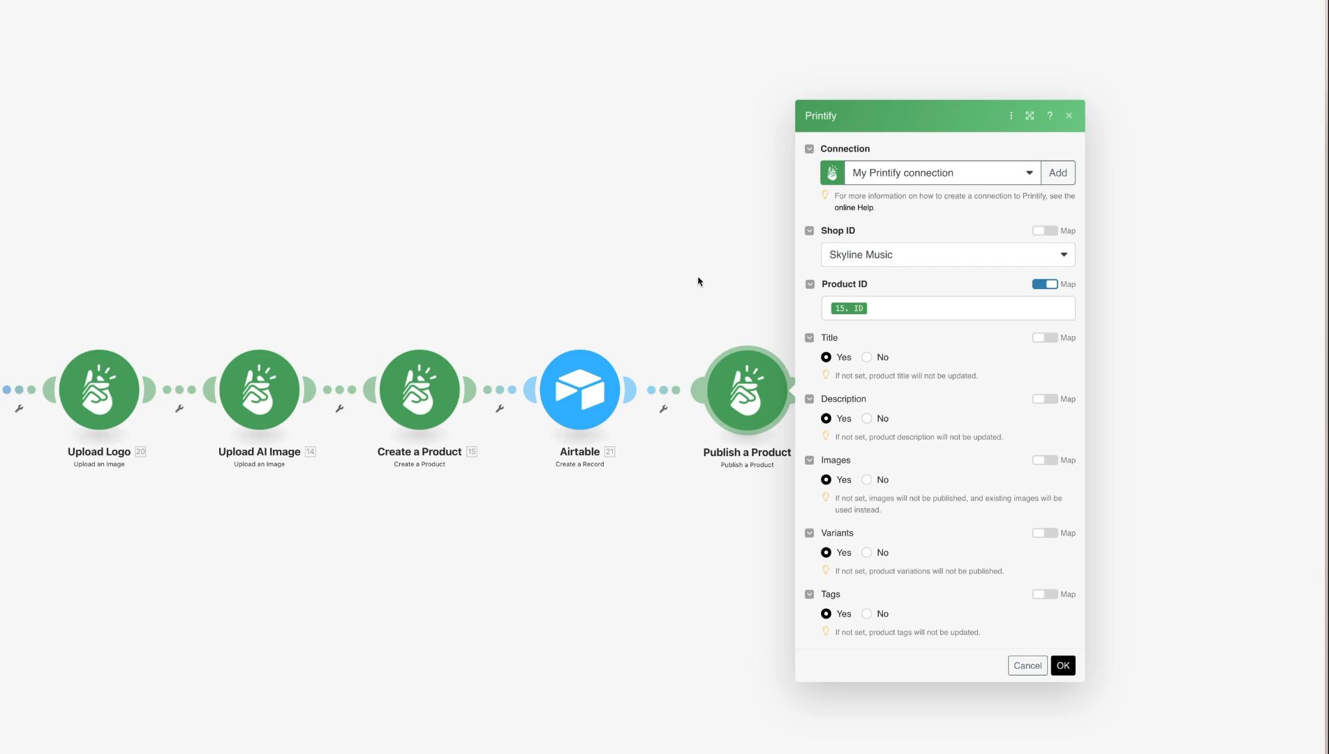
{"action": "left_click", "coordinate": [698, 281]}
{"action": "right_click", "coordinate": [917, 378]}
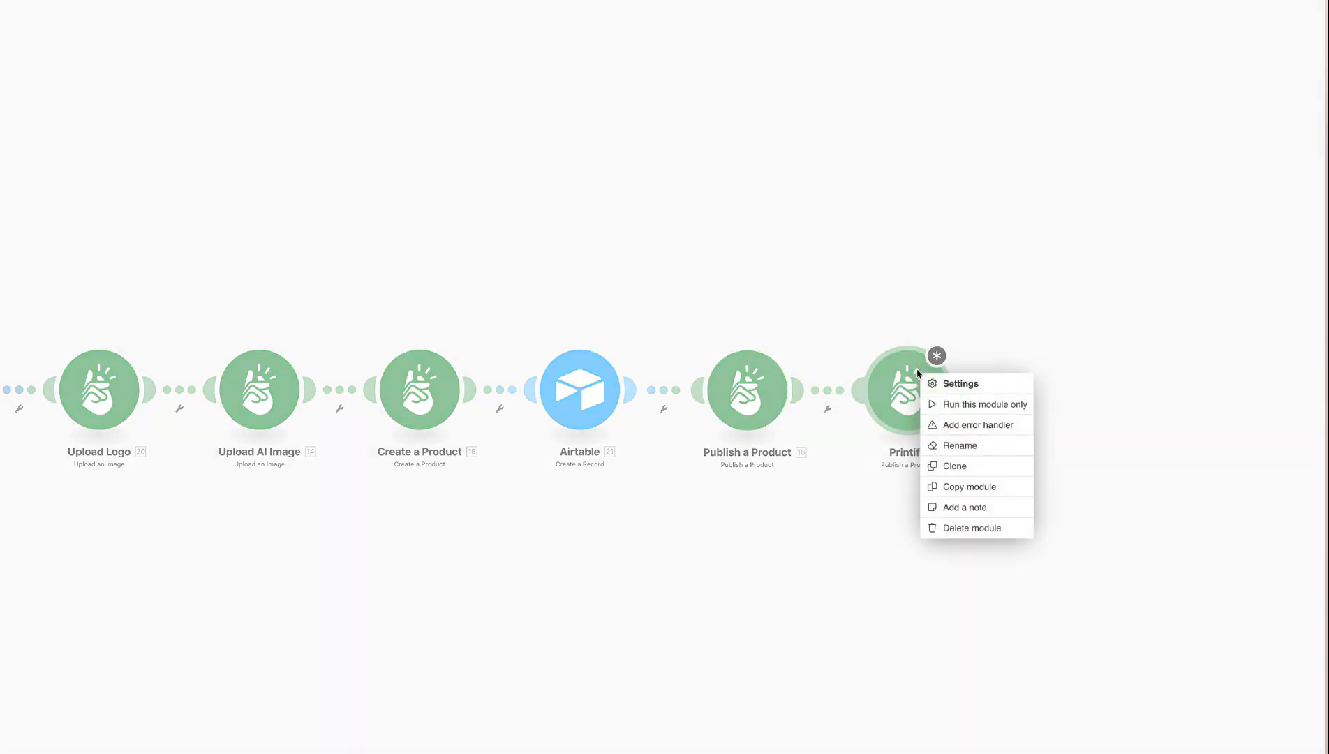
{"action": "left_click", "coordinate": [984, 529]}
Clone the Publish a Product module and open the Shop ID choices of the copy
{"action": "right_click", "coordinate": [763, 417]}
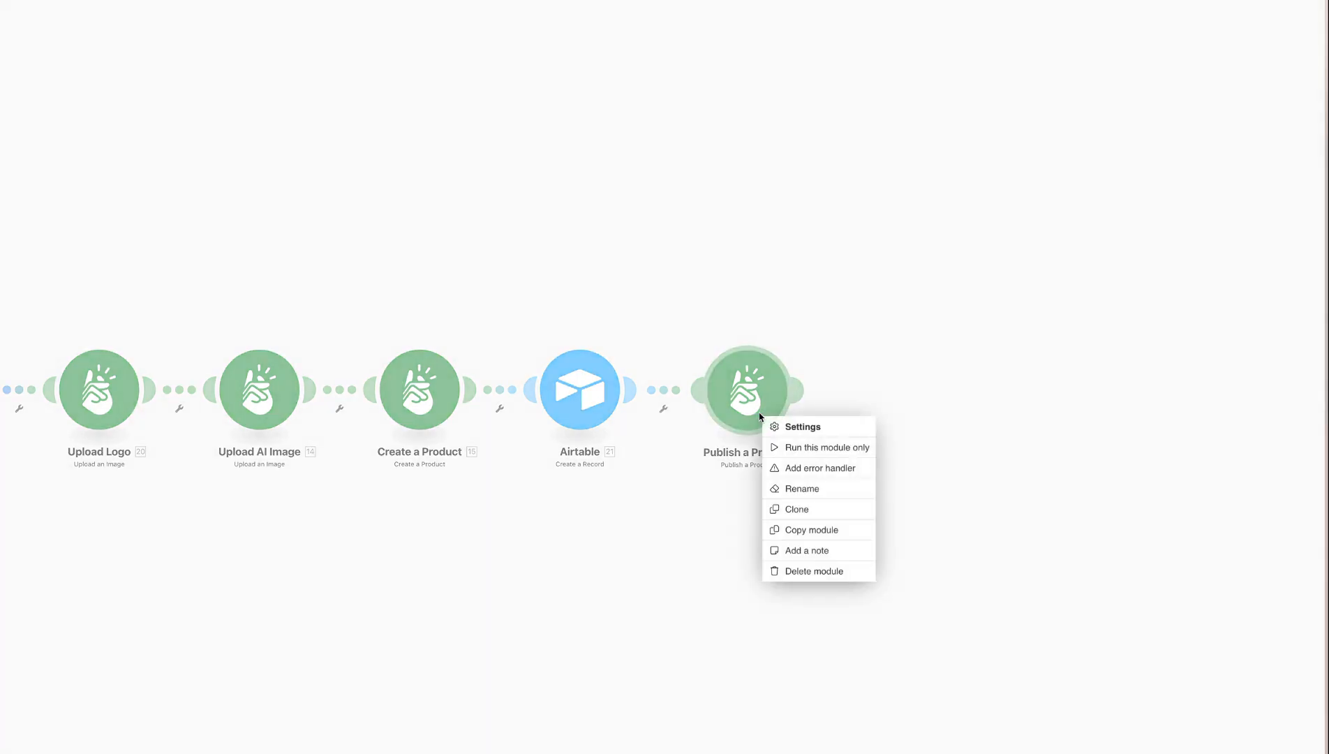
{"action": "left_click", "coordinate": [796, 509]}
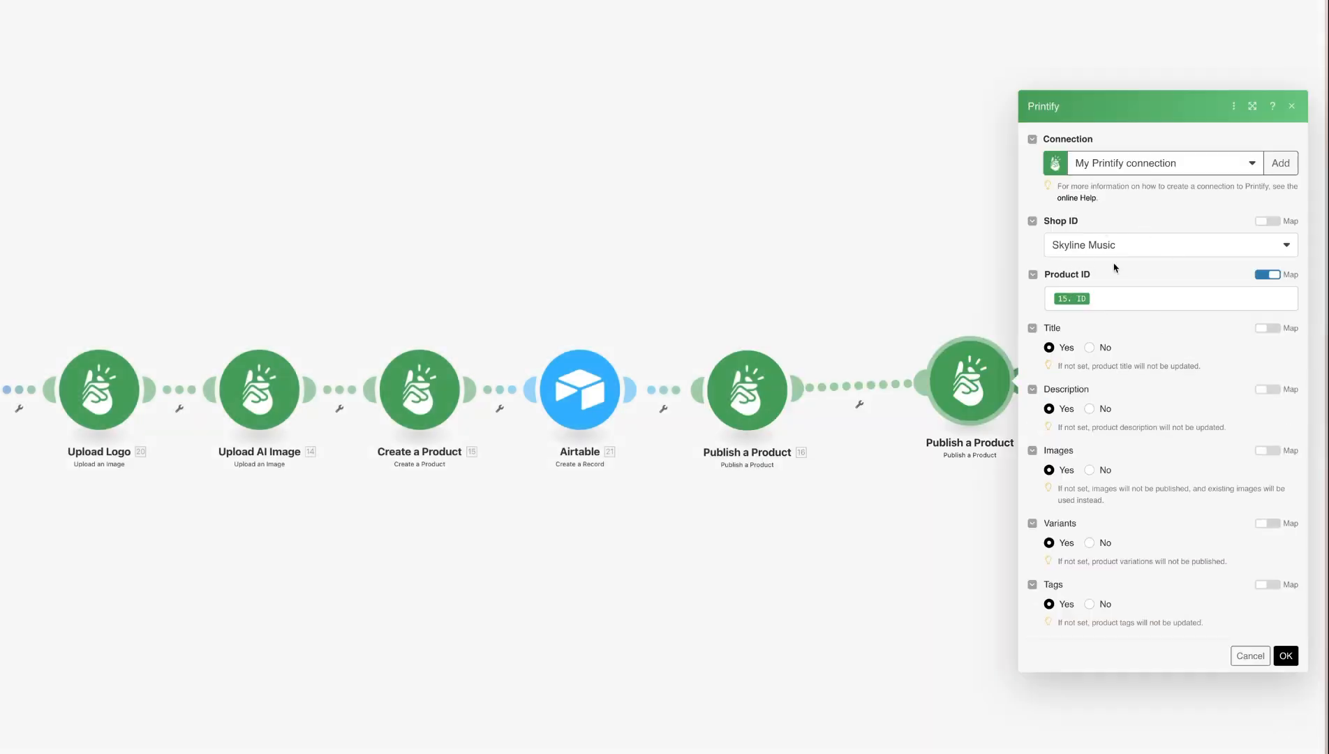
{"action": "left_click", "coordinate": [1113, 249]}
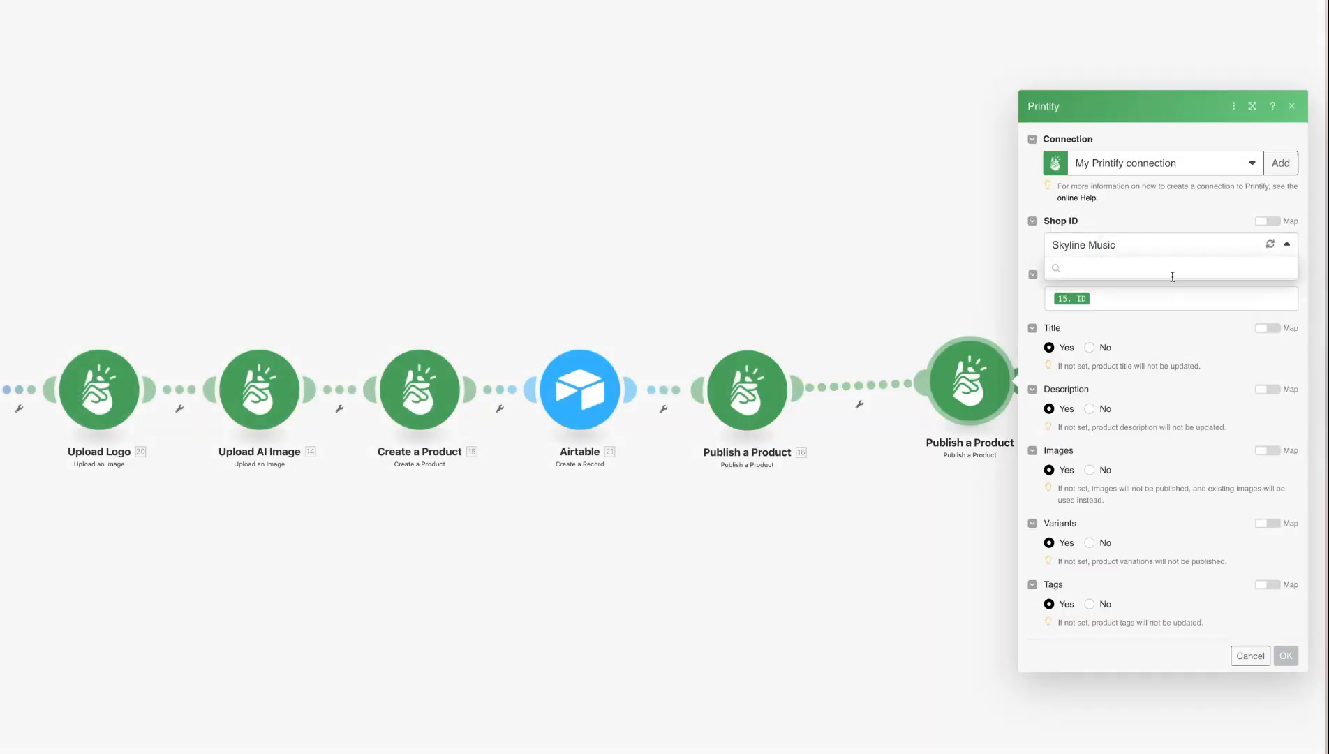
{"action": "left_click", "coordinate": [1110, 247]}
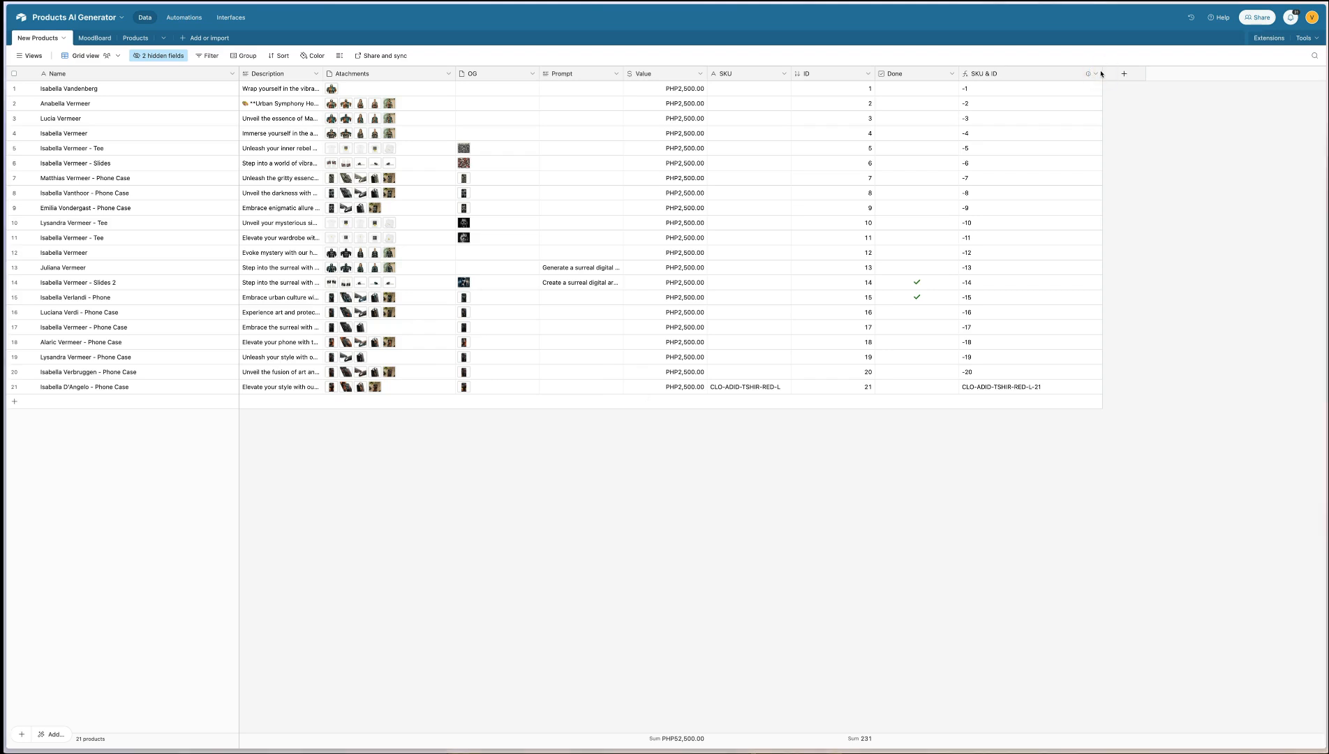
In Airtable's New Products table, narrow the SKU & ID column and add a wider multiple-record field linked to Products
{"action": "left_click_drag", "start_coordinate": [1101, 73], "coordinate": [1039, 76]}
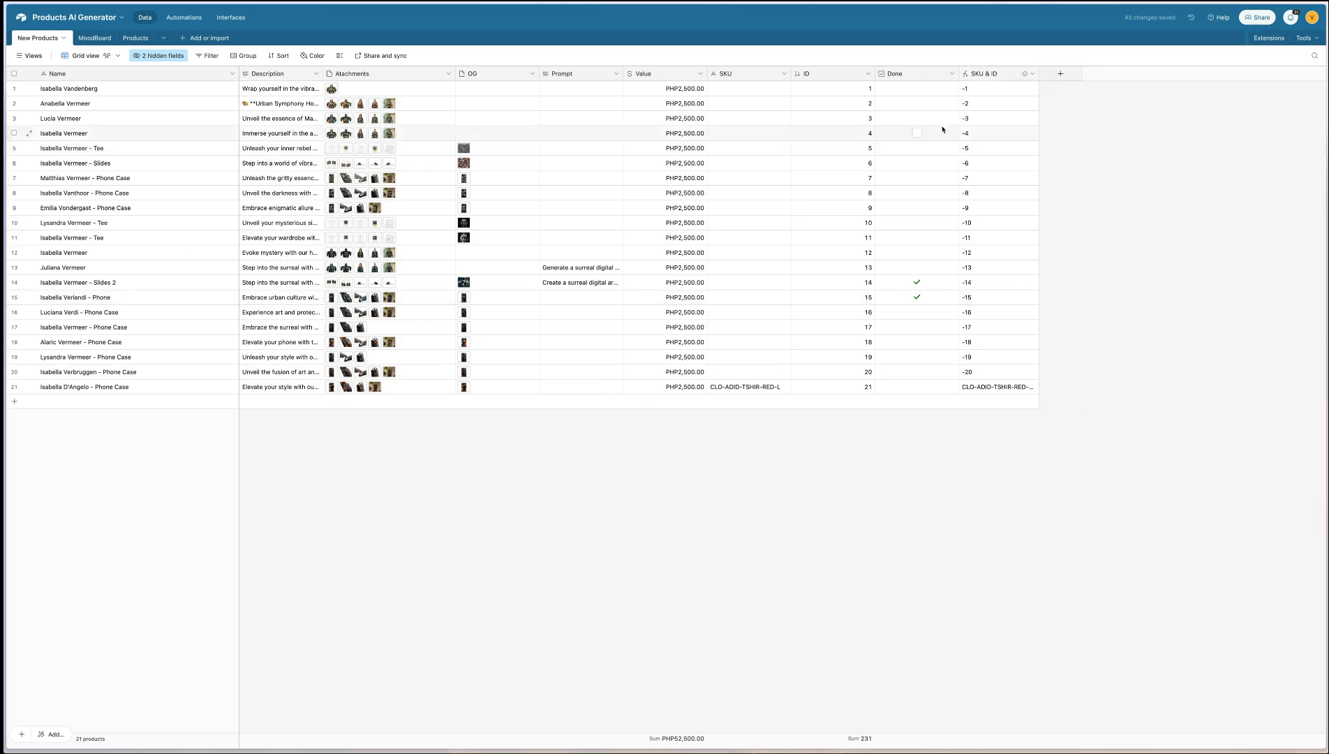
{"action": "left_click", "coordinate": [1062, 73]}
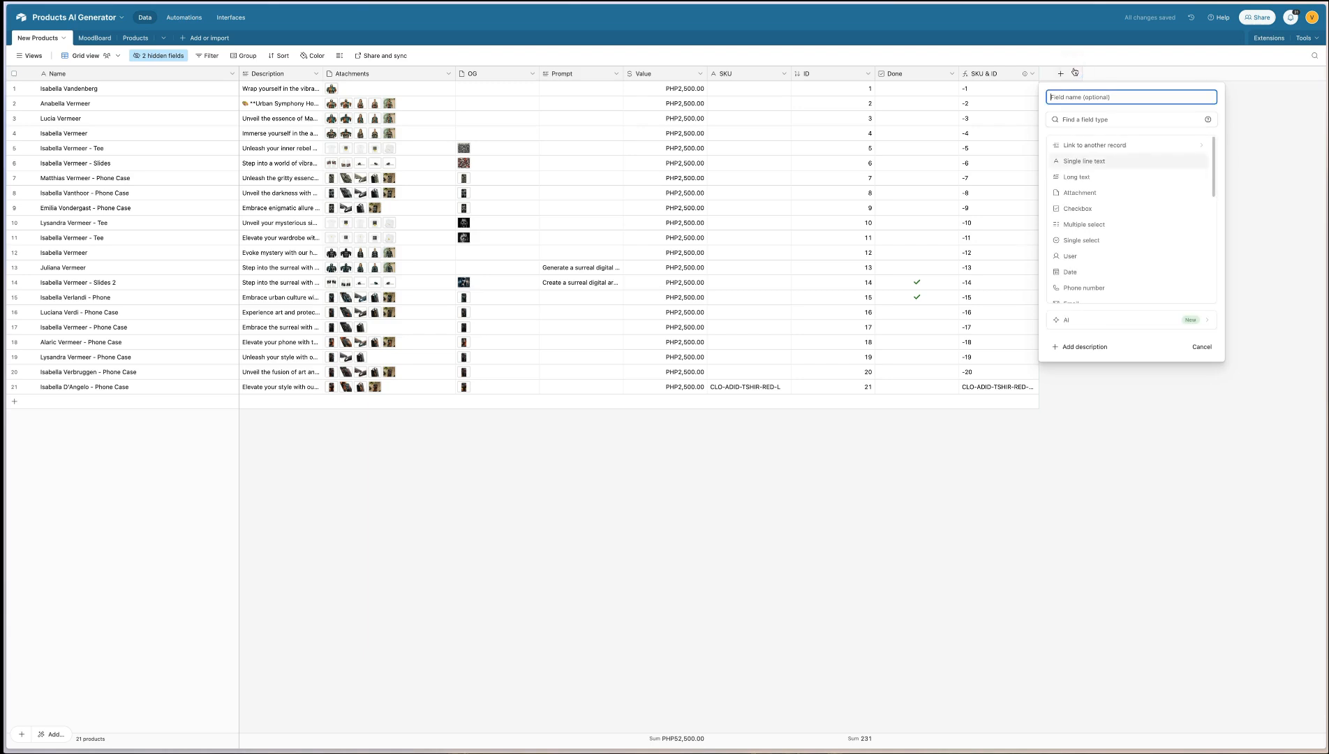
{"action": "left_click", "coordinate": [1122, 144]}
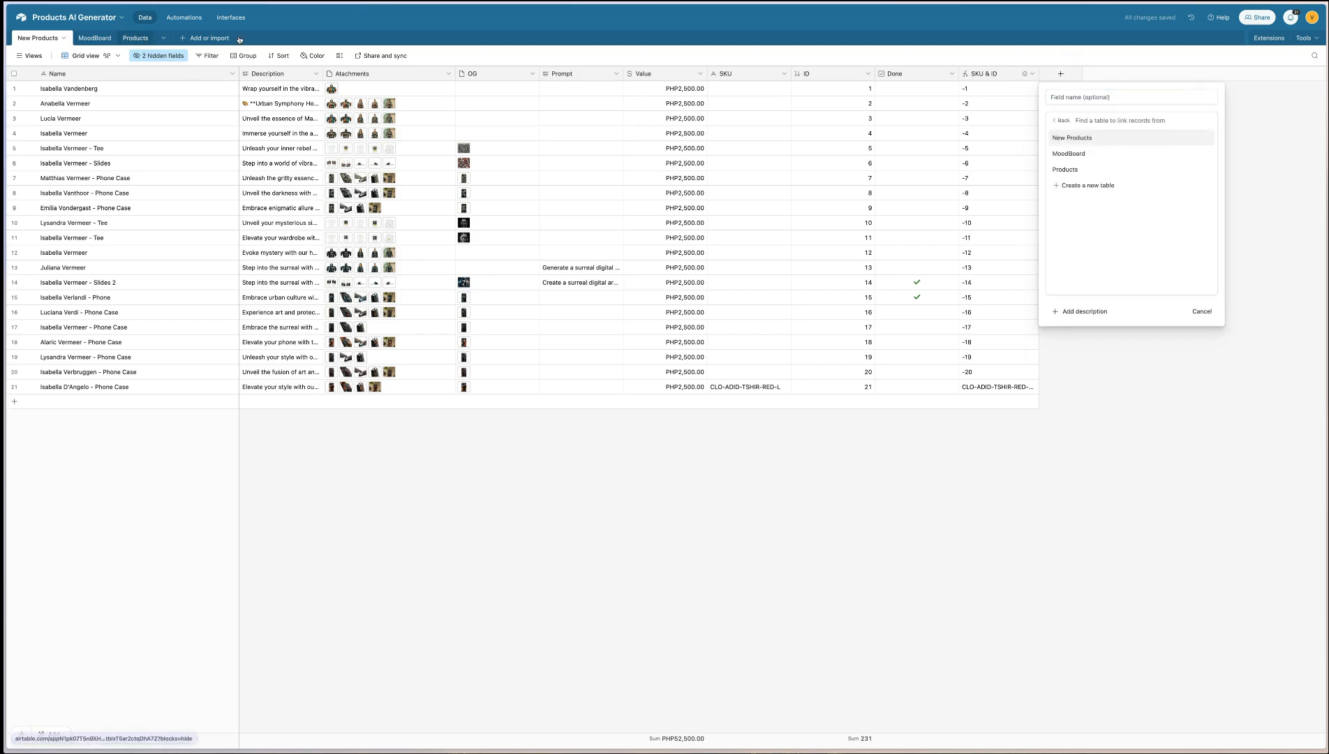
{"action": "left_click", "coordinate": [1082, 169]}
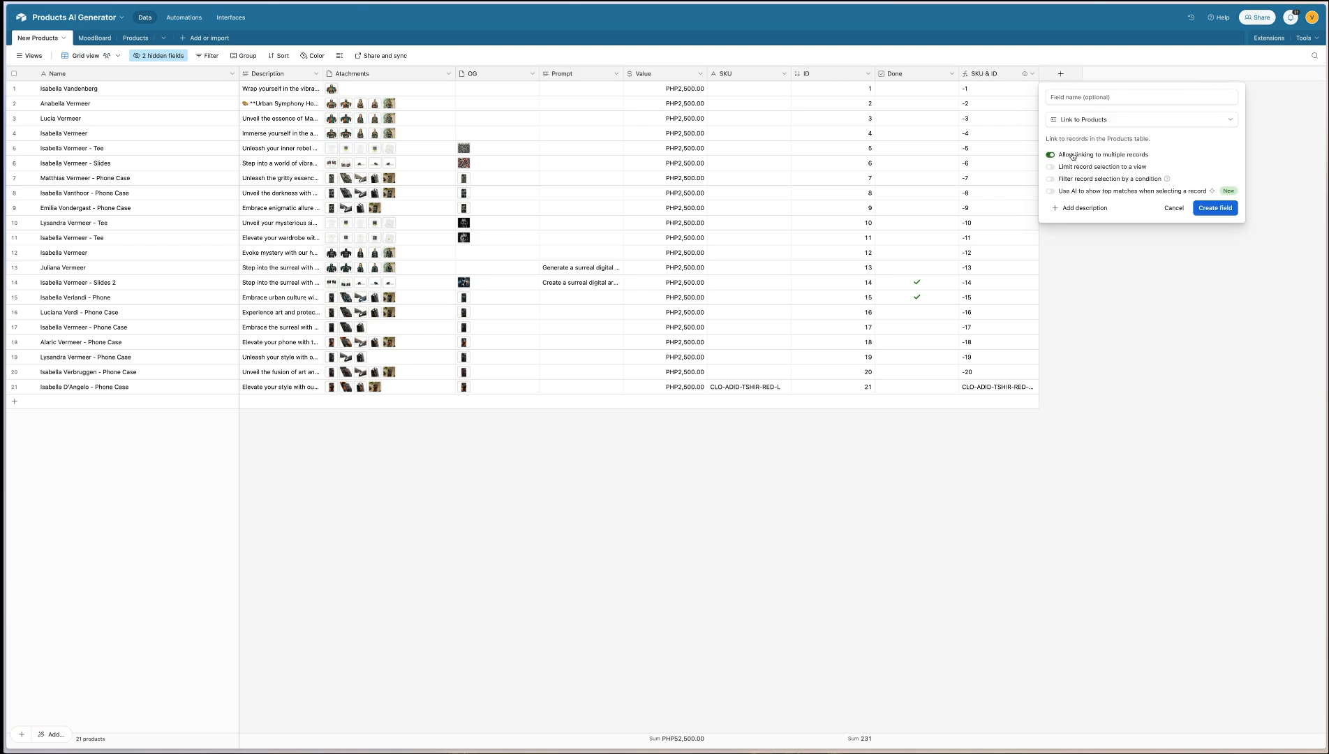
{"action": "left_click", "coordinate": [1215, 208]}
{"action": "left_click", "coordinate": [1121, 72]}
{"action": "left_click_drag", "start_coordinate": [1120, 72], "coordinate": [1146, 73]}
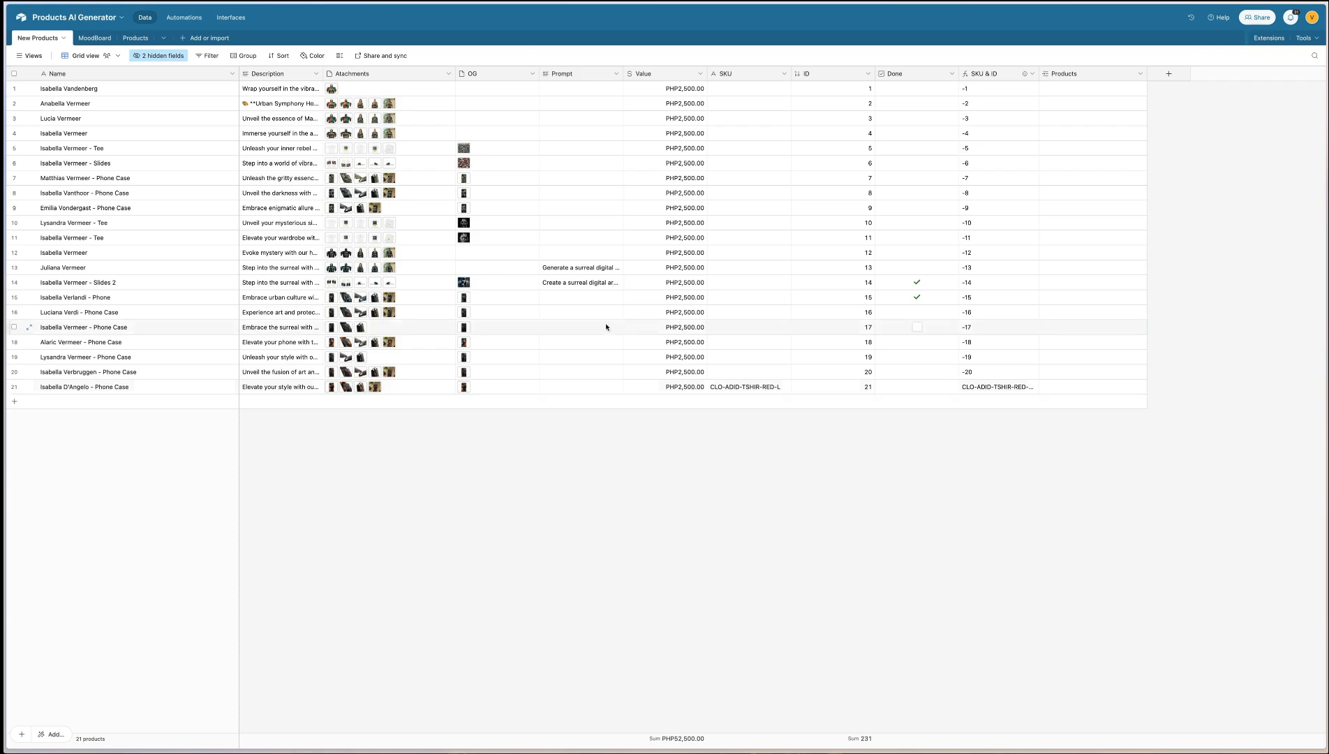
Add a checkbox field named "Trigger for other Products" to New Products and arrange it after the Products field
{"action": "right_click", "coordinate": [987, 73]}
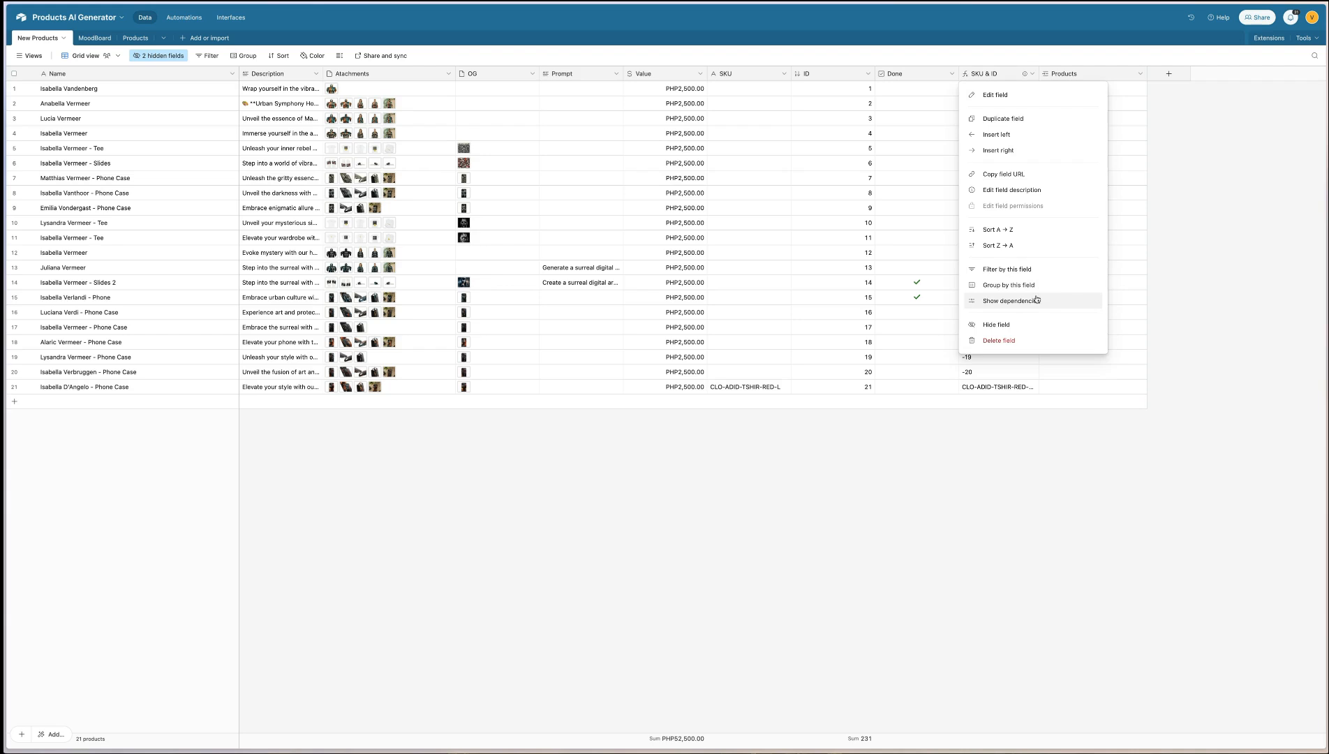
{"action": "left_click", "coordinate": [998, 150]}
{"action": "type", "text": "Trigger for other Products"}
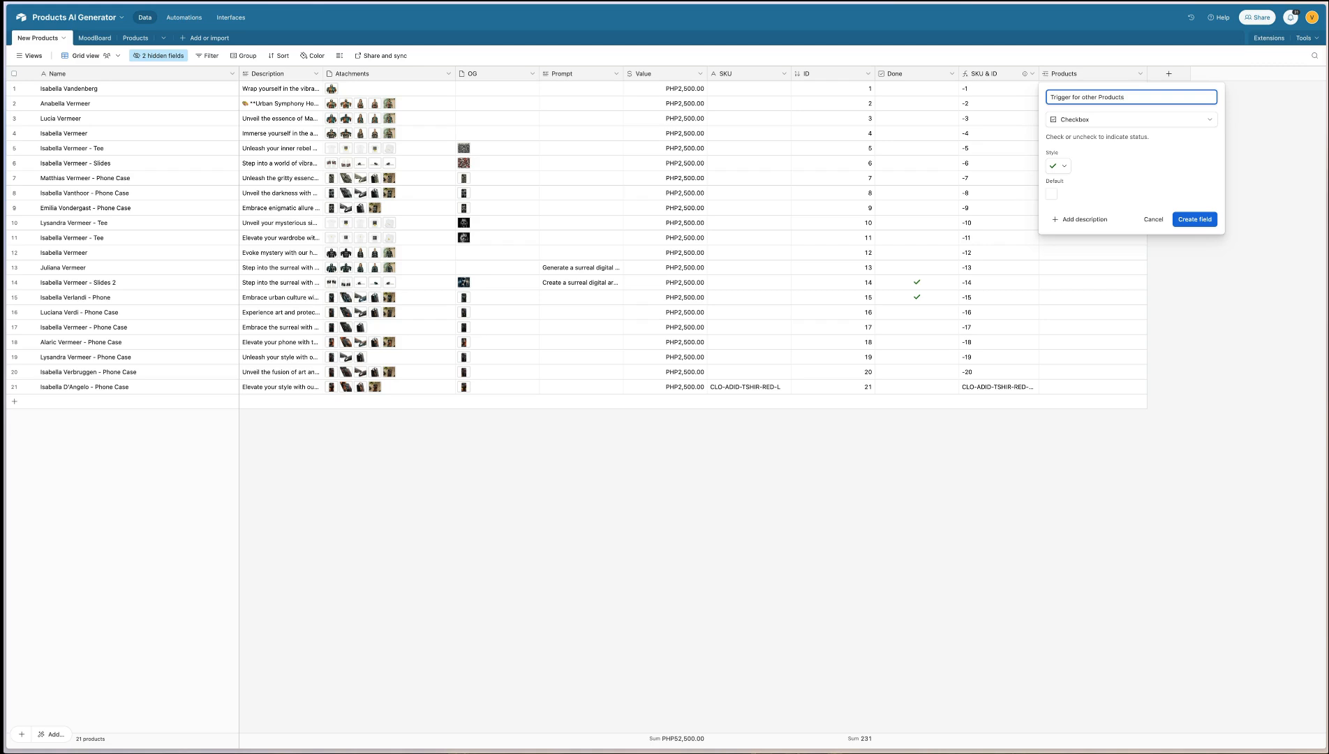
{"action": "key", "text": "Return"}
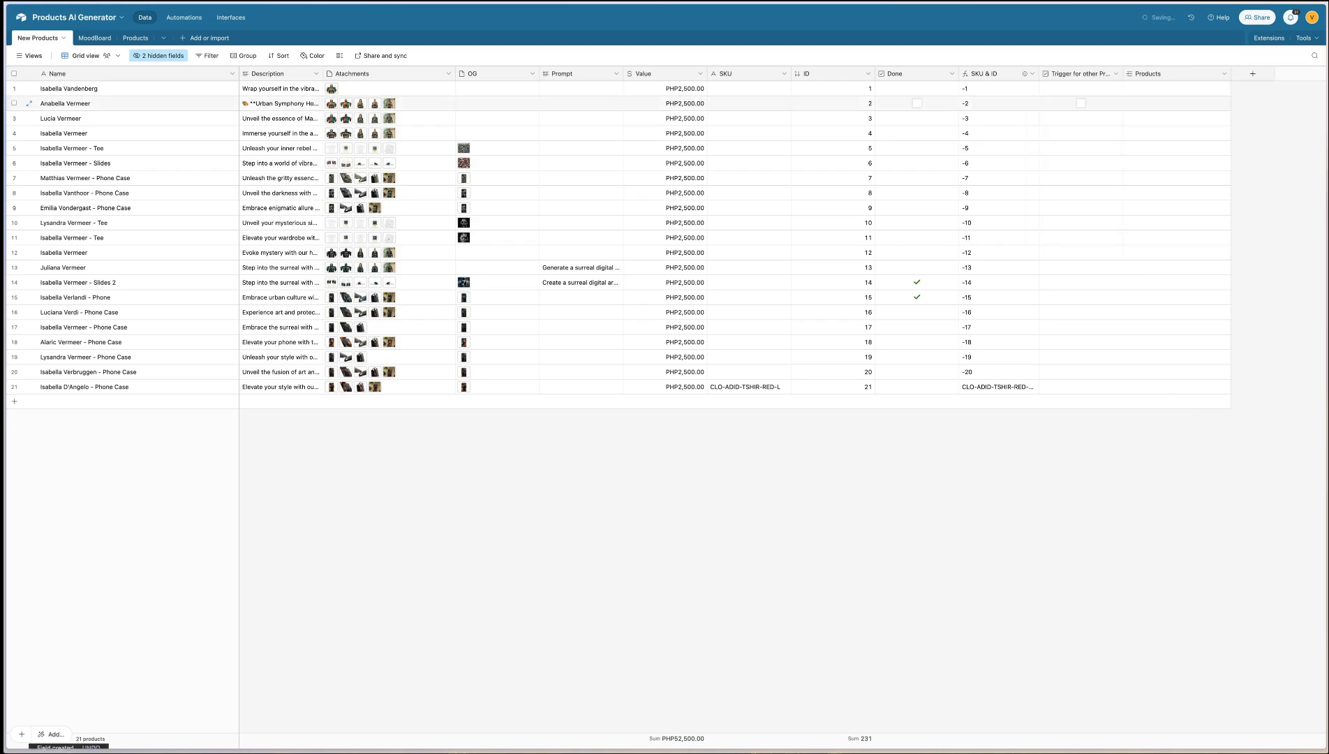
{"action": "left_click_drag", "start_coordinate": [1160, 70], "coordinate": [1036, 69]}
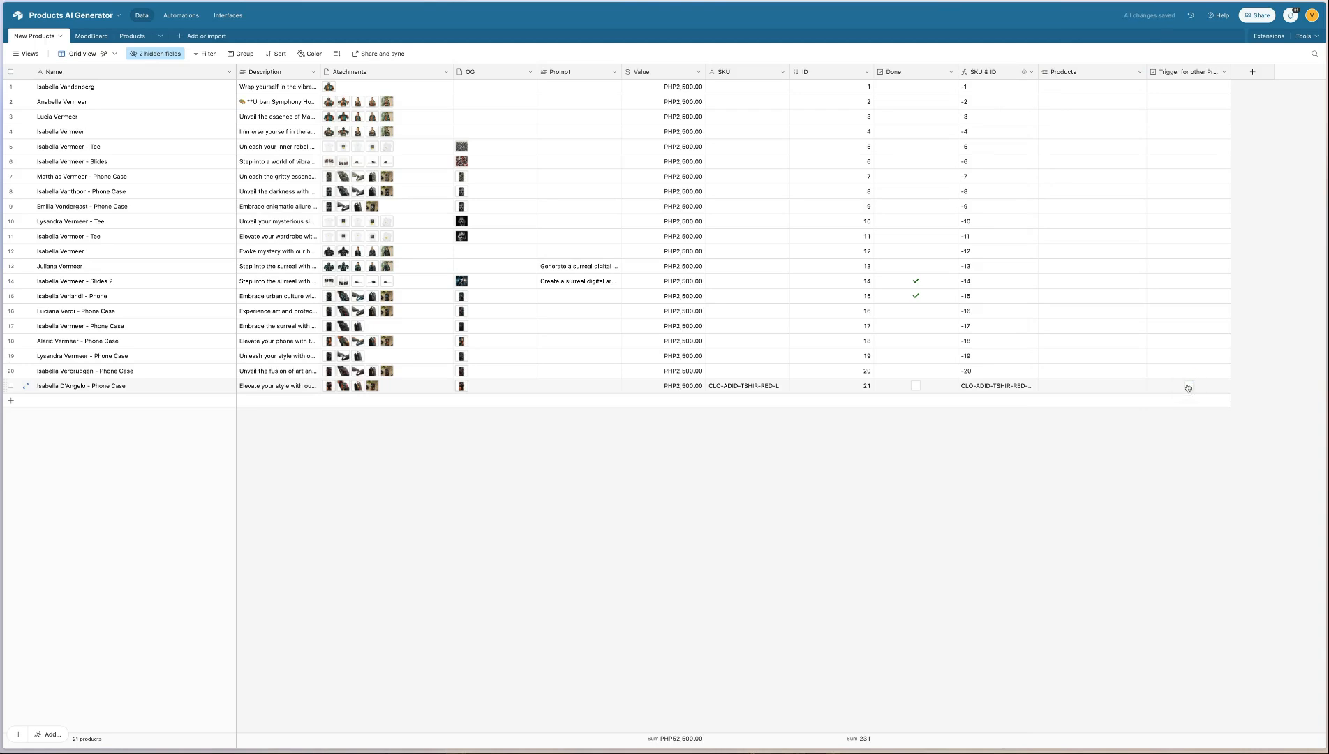
Review the trigger condition and the Find records action of the Send Webhooks to New Products automation
{"action": "left_click", "coordinate": [181, 16]}
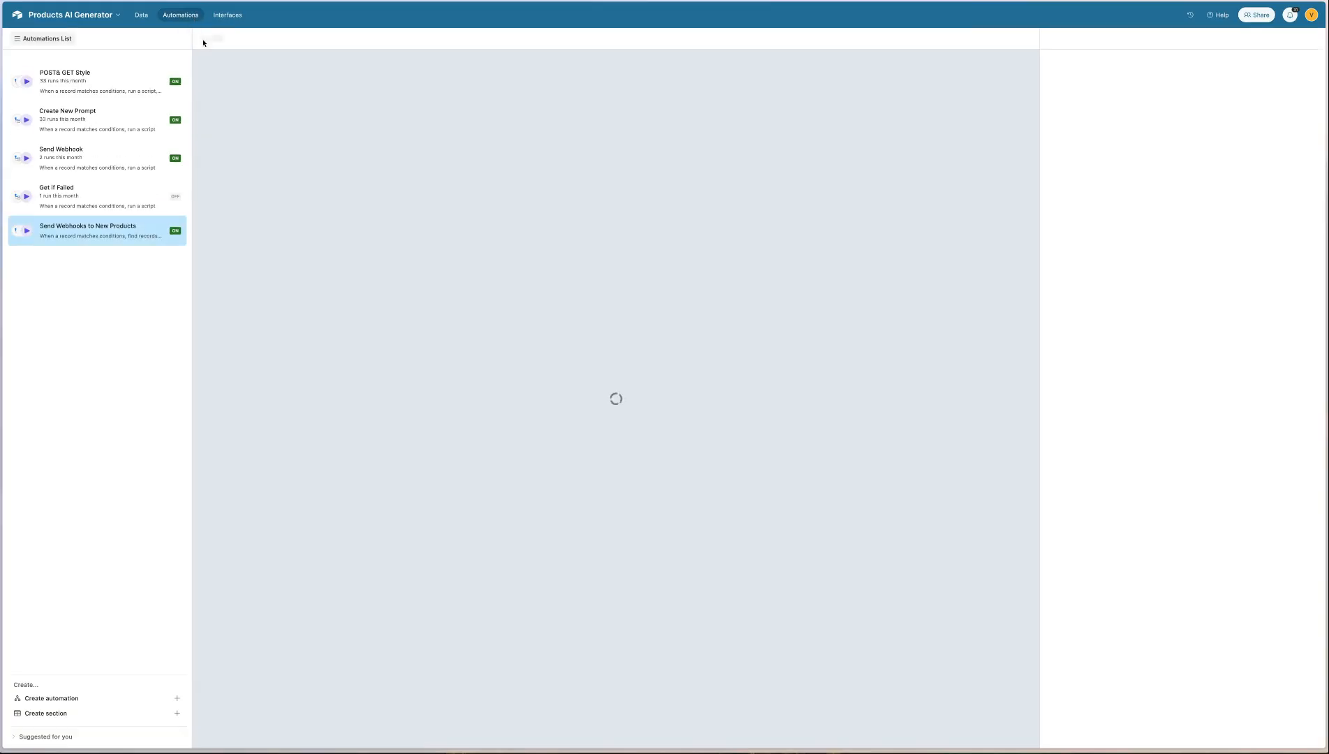
{"action": "left_click", "coordinate": [617, 124]}
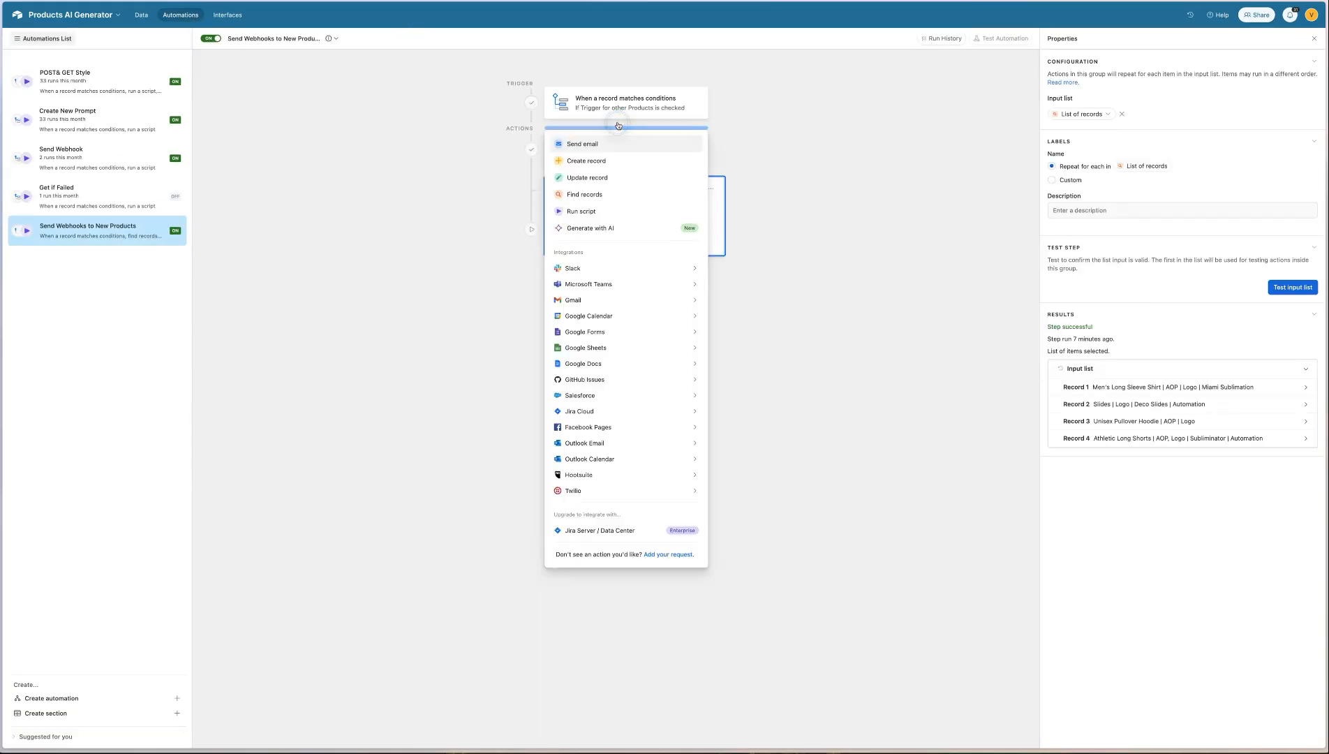
{"action": "left_click", "coordinate": [616, 107]}
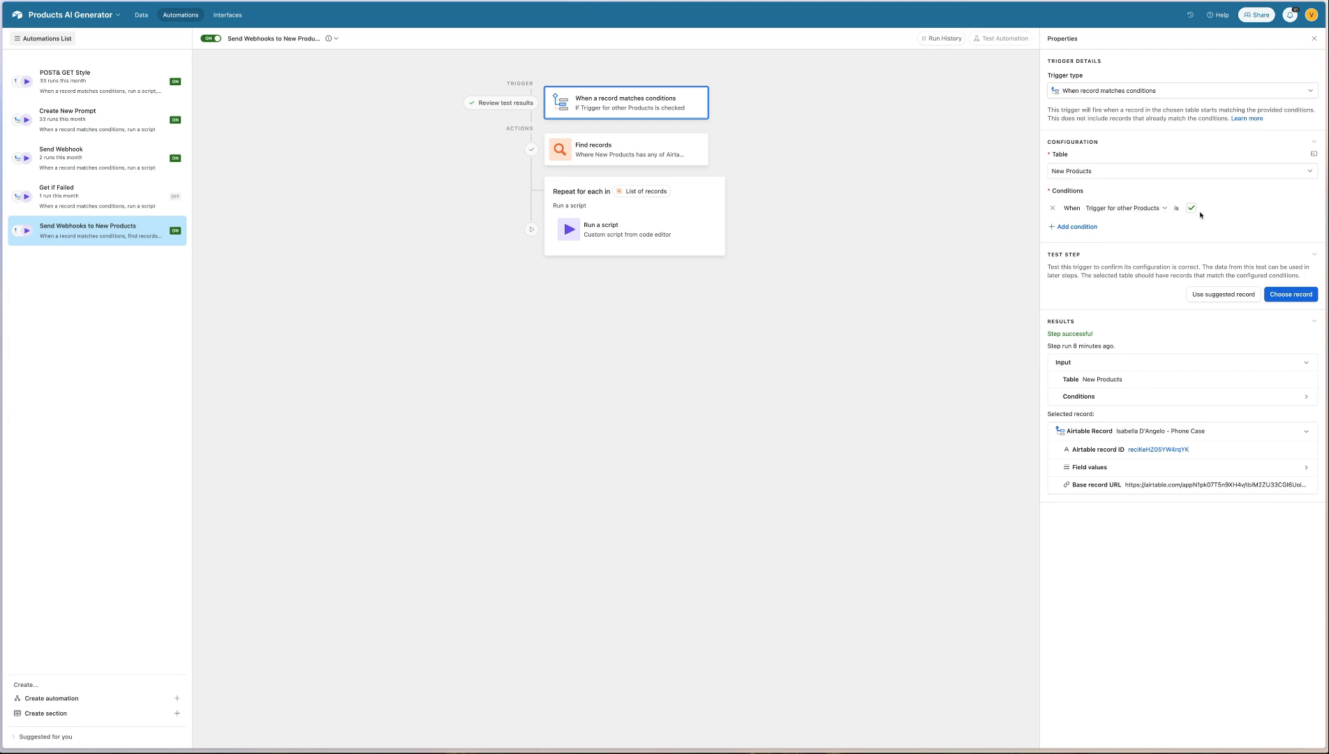
{"action": "left_click", "coordinate": [620, 154]}
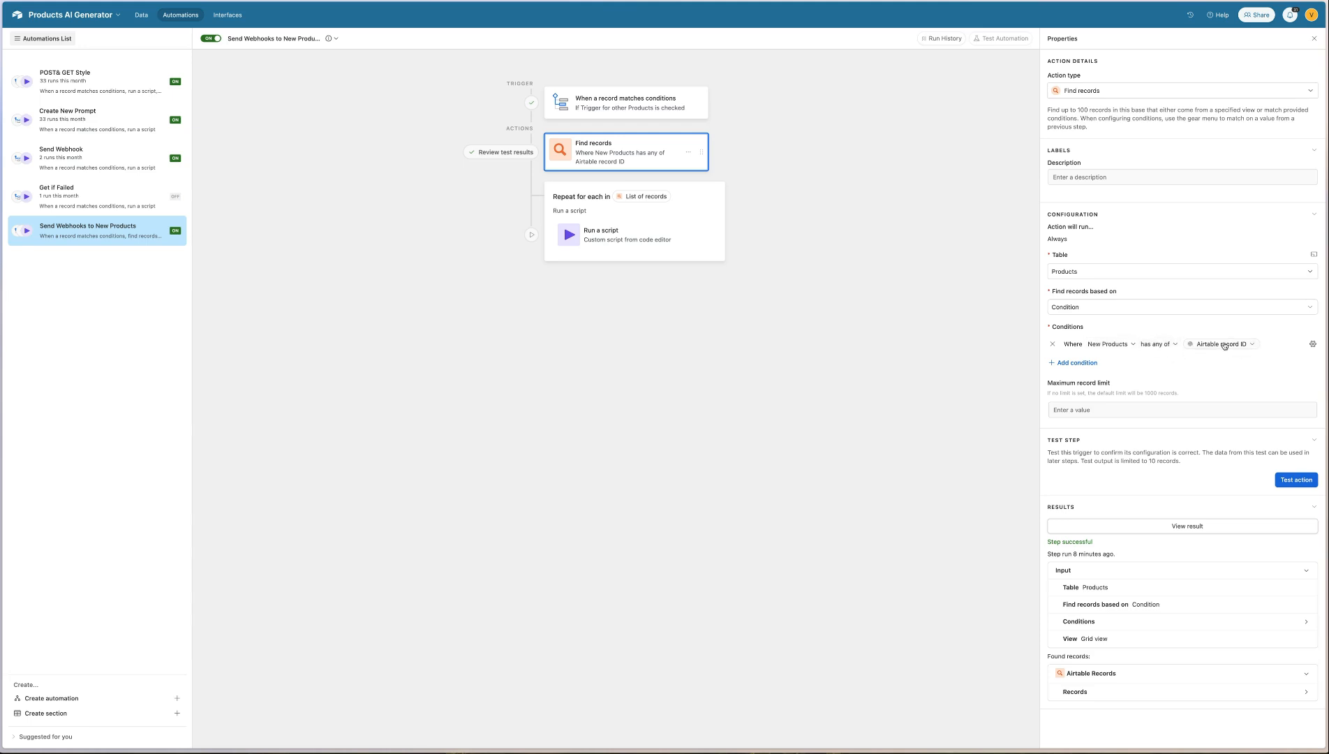
{"action": "mouse_move", "coordinate": [1223, 346]}
{"action": "mouse_move", "coordinate": [665, 199]}
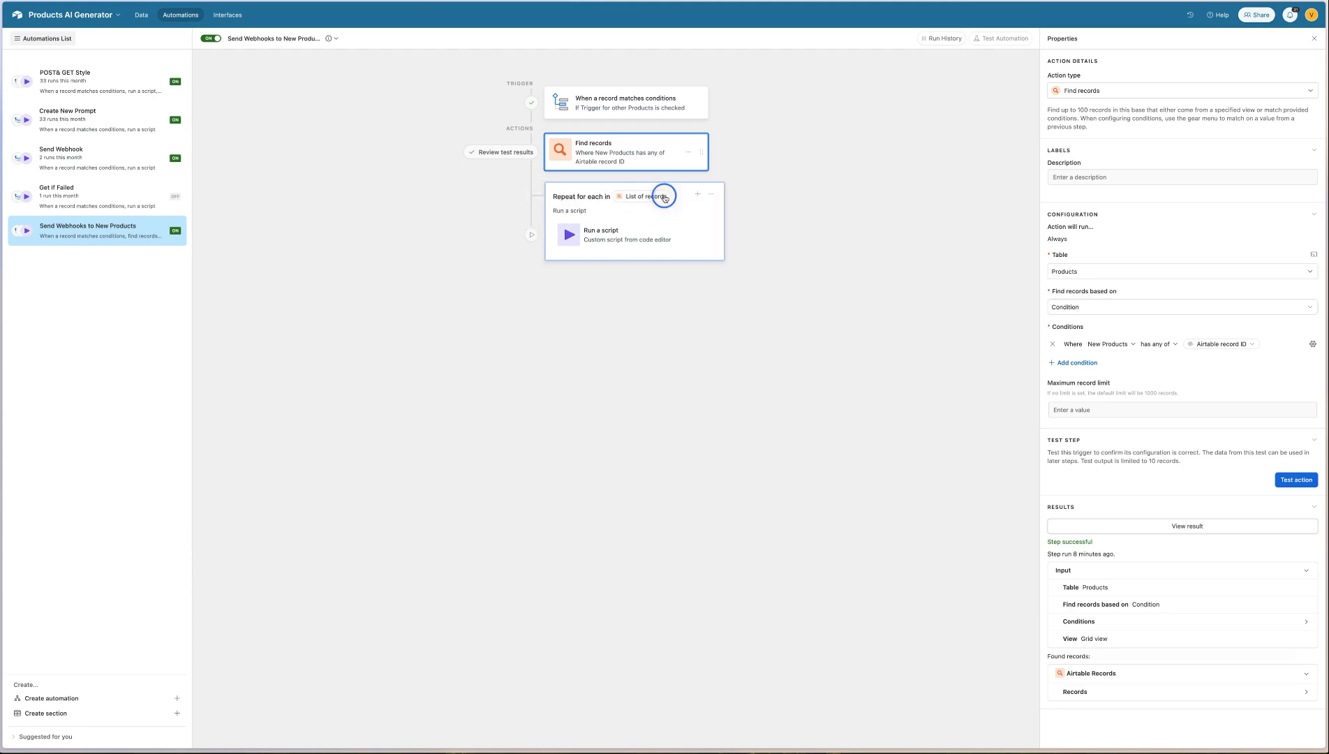
Review the automation's repeating group and open the code of its Run a script action for editing
{"action": "left_click", "coordinate": [665, 198]}
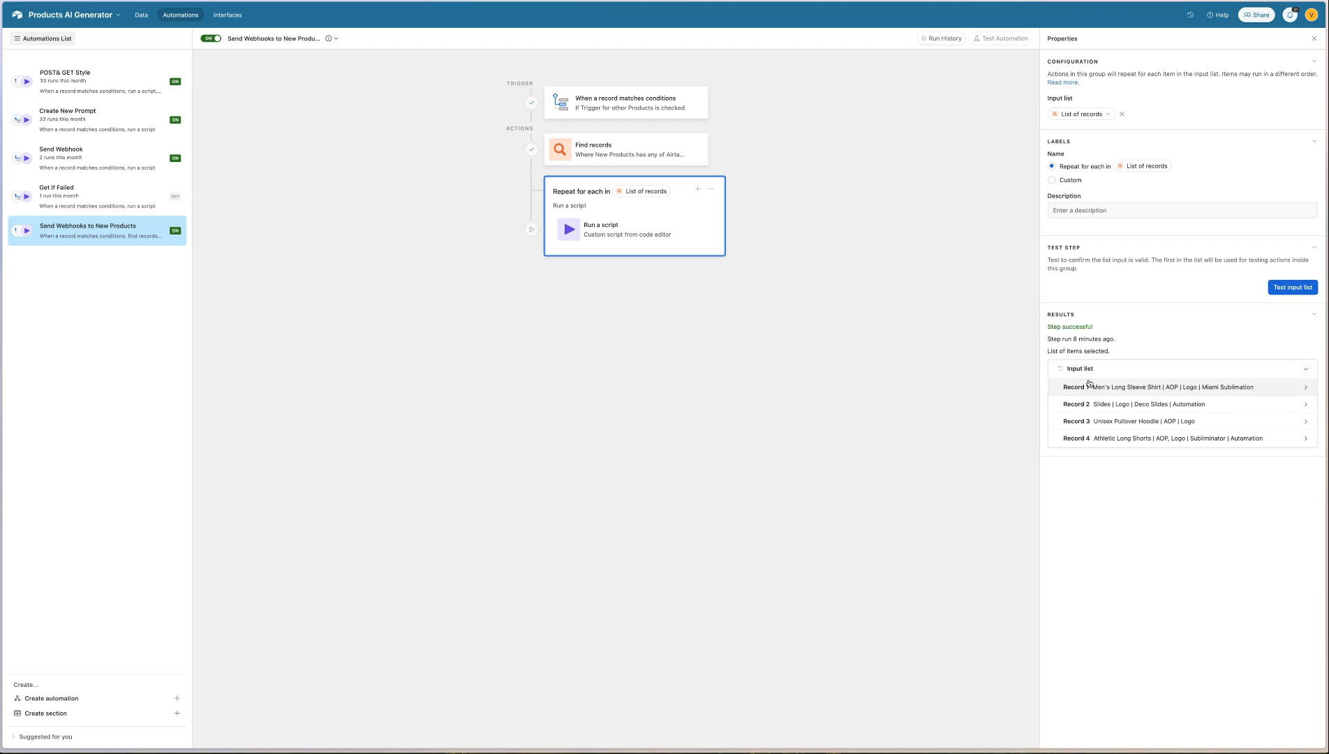
{"action": "left_click", "coordinate": [659, 225]}
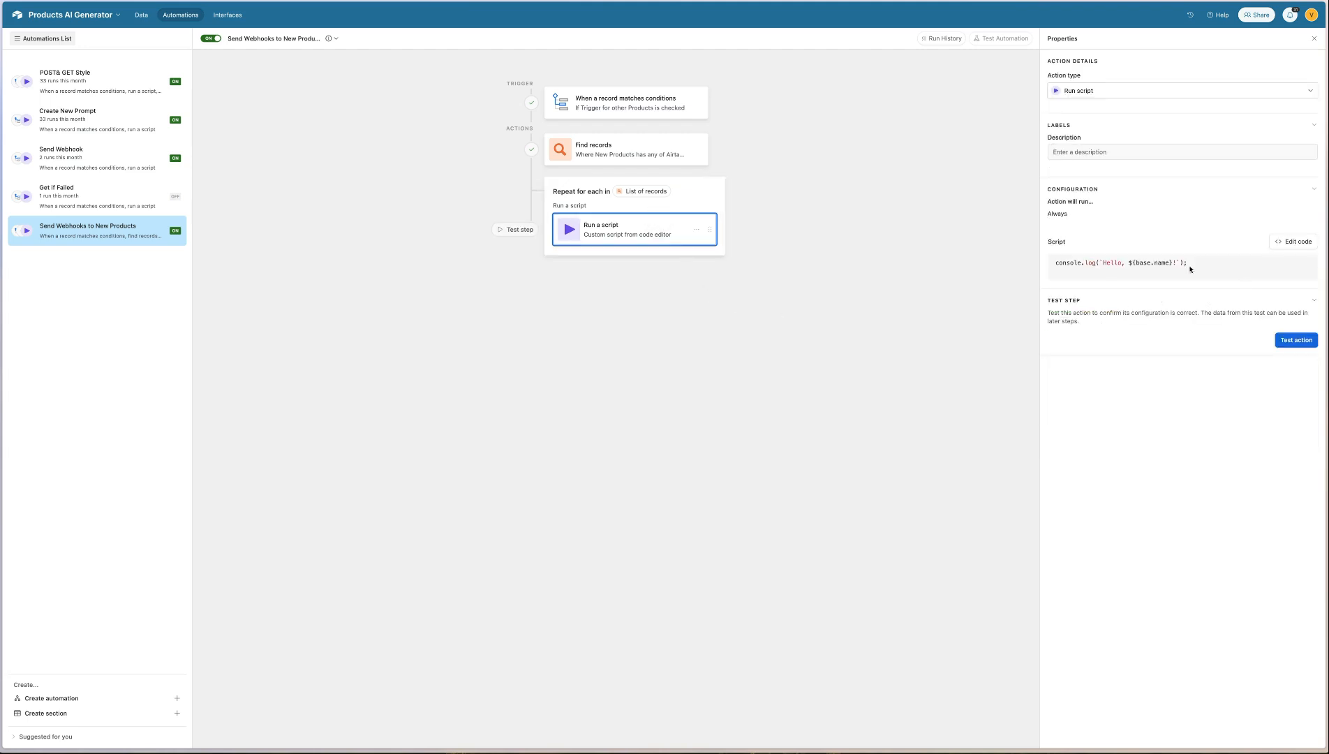
{"action": "left_click", "coordinate": [1294, 242]}
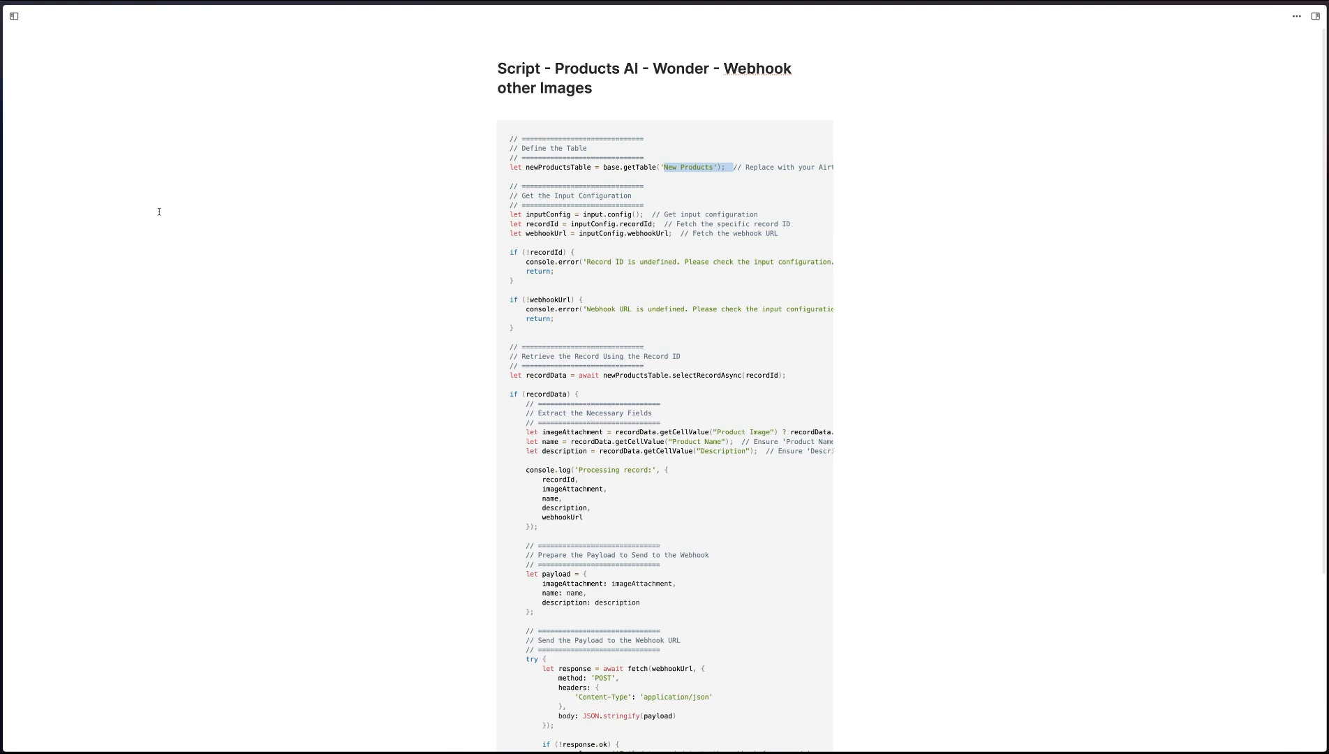
Return to the Airtable automation and examine the input list of the repeating group around the configured script
{"action": "mouse_move", "coordinate": [4, 215]}
{"action": "left_click", "coordinate": [64, 216]}
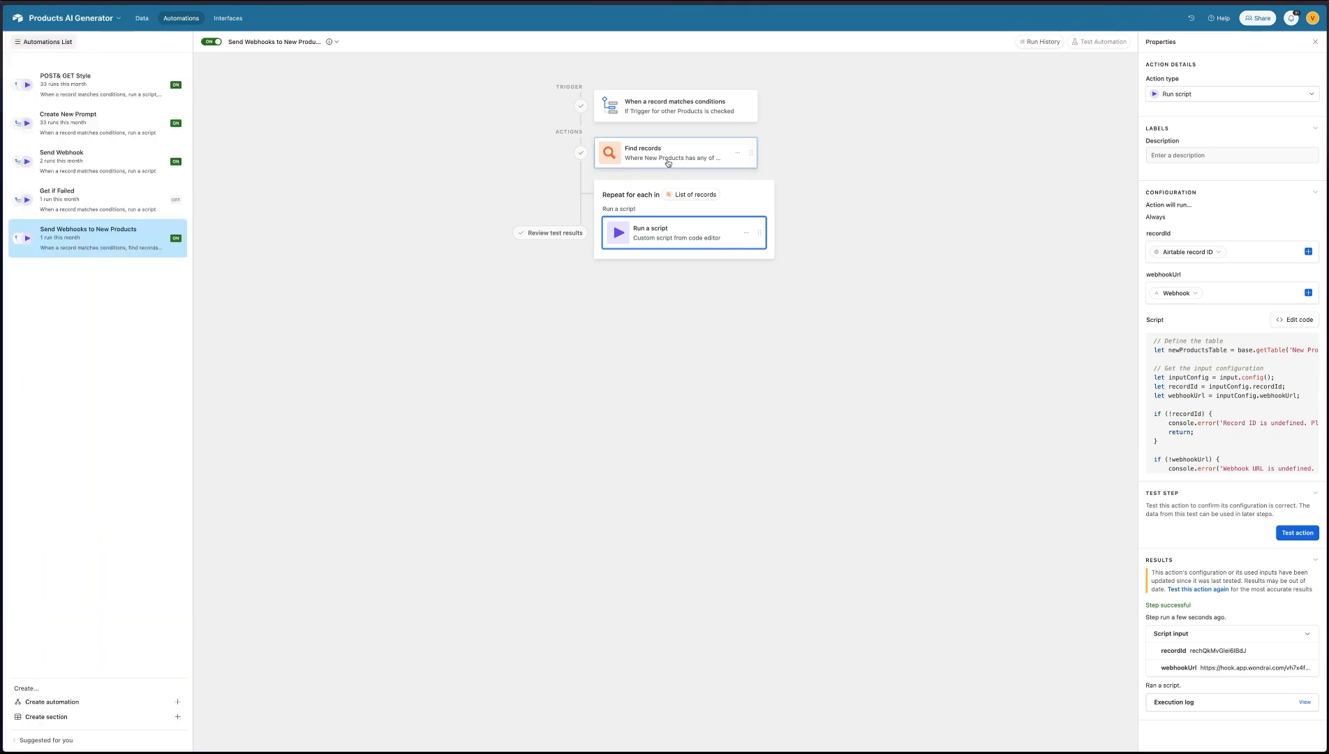
{"action": "left_click", "coordinate": [690, 199]}
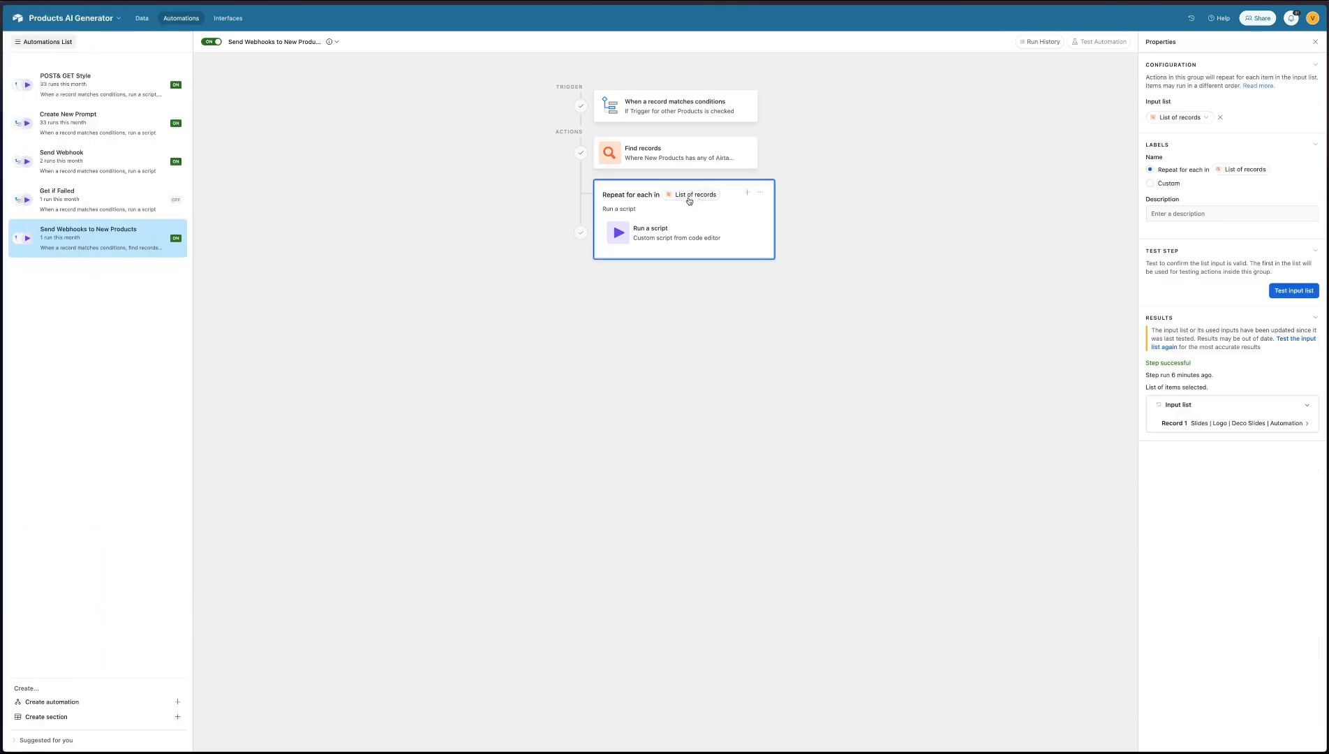
{"action": "mouse_move", "coordinate": [689, 201]}
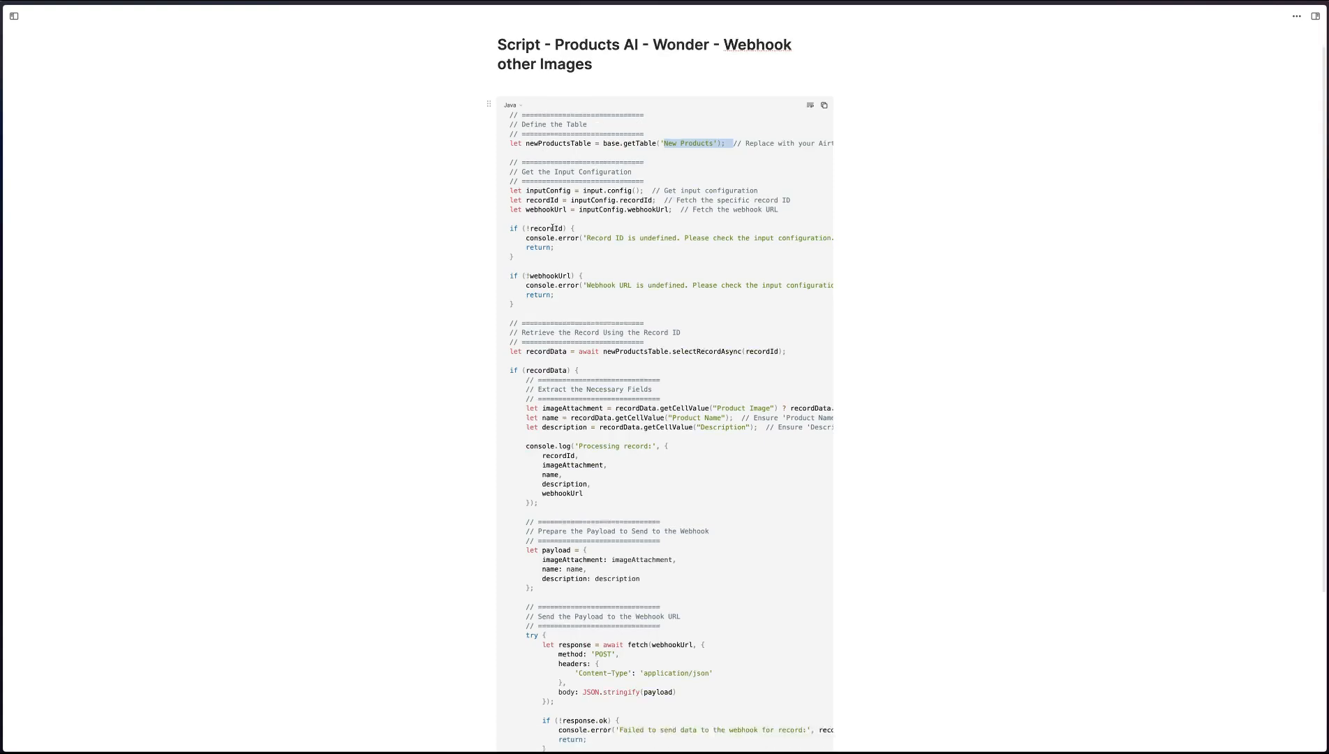
Read through the webhook script document, highlighting the Product Image, Product Name and Description field references
{"action": "scroll", "coordinate": [552, 227], "scroll_direction": "down", "scroll_amount": 10}
{"action": "scroll", "coordinate": [552, 227], "scroll_direction": "up", "scroll_amount": 1}
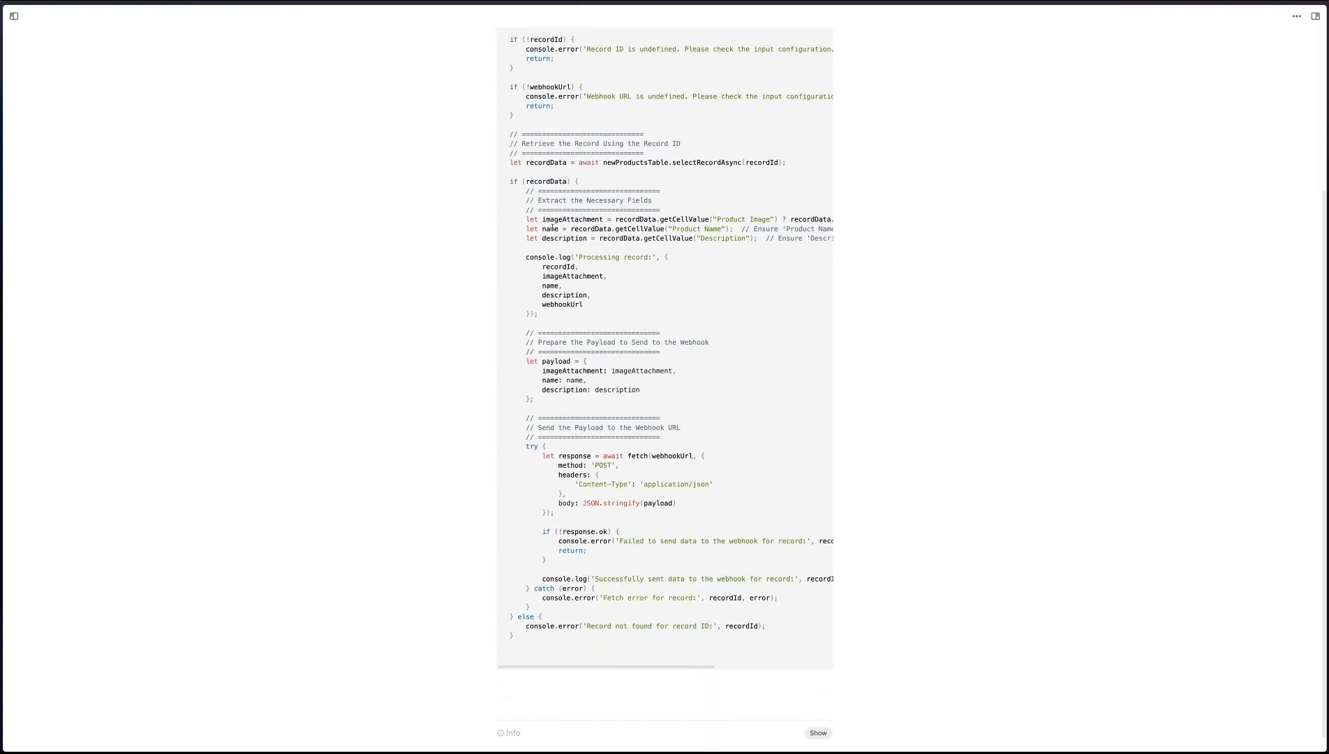
{"action": "scroll", "coordinate": [552, 227], "scroll_direction": "up", "scroll_amount": 1}
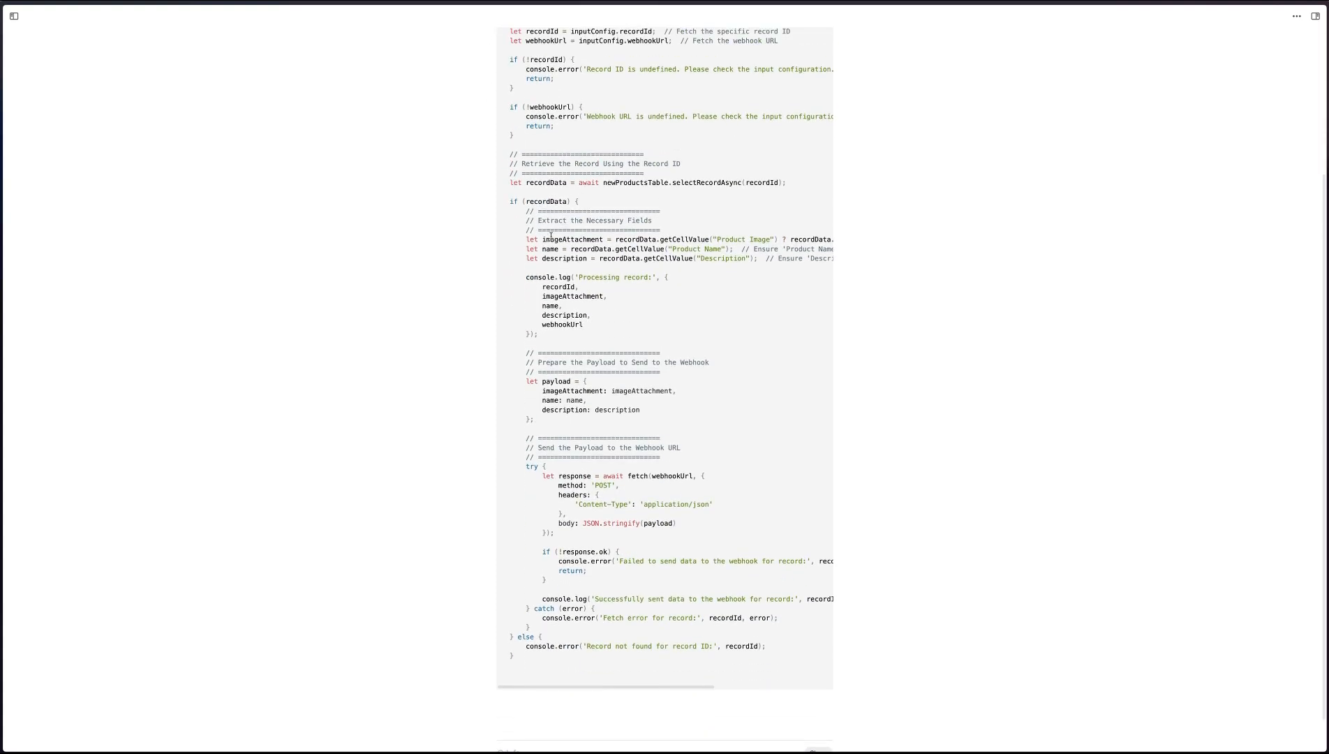
{"action": "left_click_drag", "start_coordinate": [707, 241], "coordinate": [803, 241]}
{"action": "left_click_drag", "start_coordinate": [643, 256], "coordinate": [751, 271]}
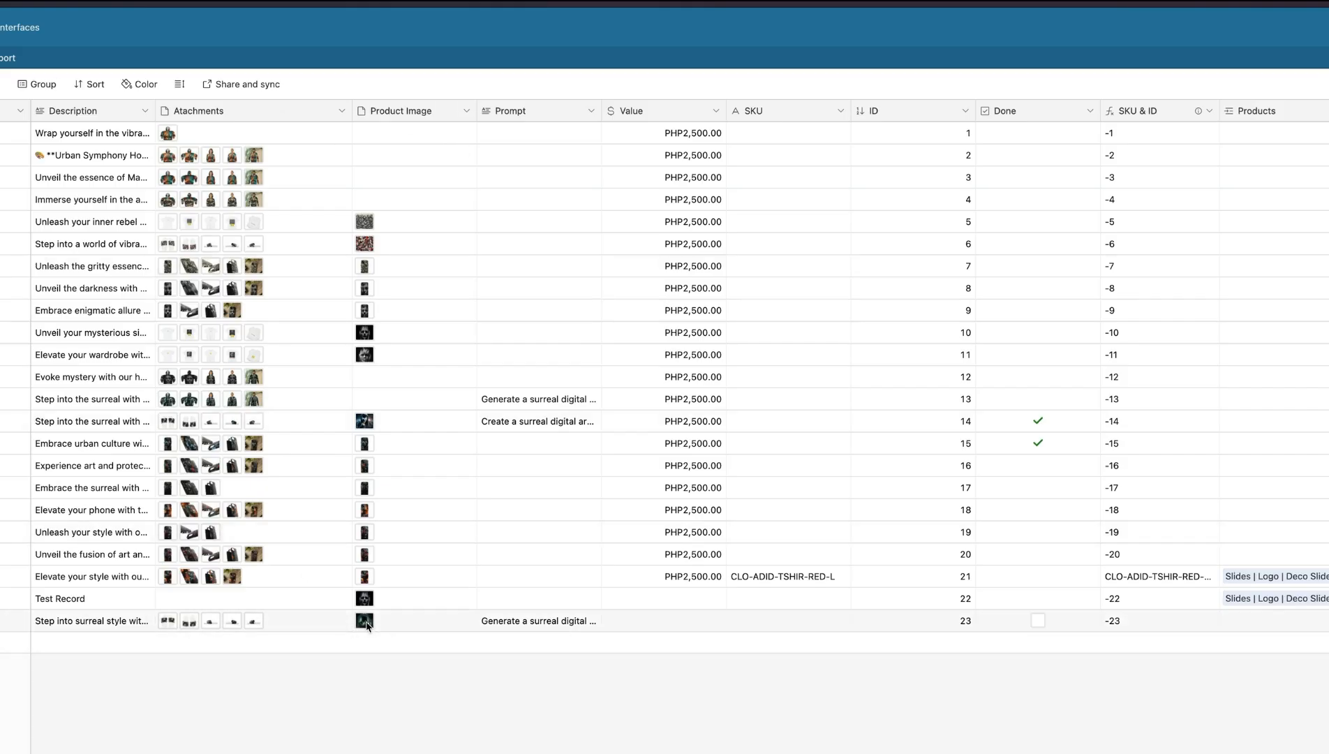
Check the Test Record's product image in Airtable and inspect the Webhooks output in the Deco Slides scenario
{"action": "left_click", "coordinate": [388, 598]}
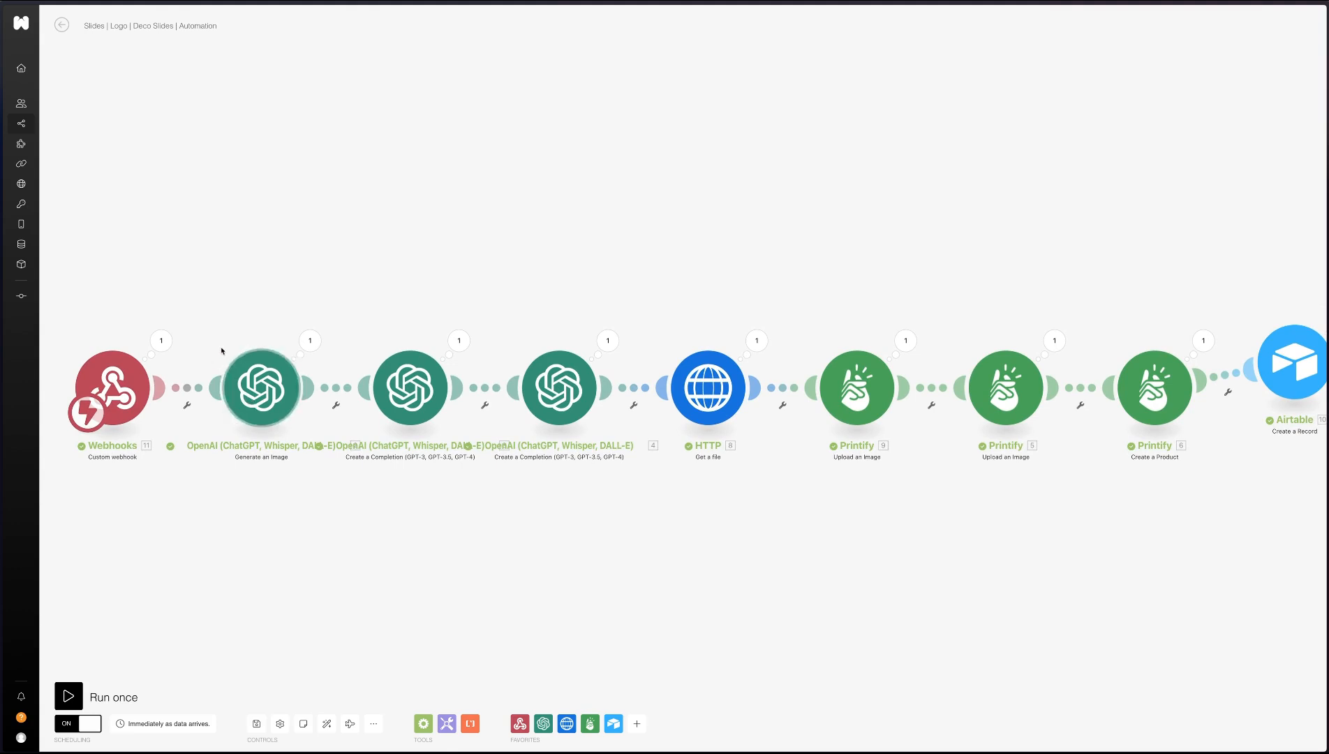
{"action": "left_click_drag", "start_coordinate": [136, 392], "coordinate": [77, 389]}
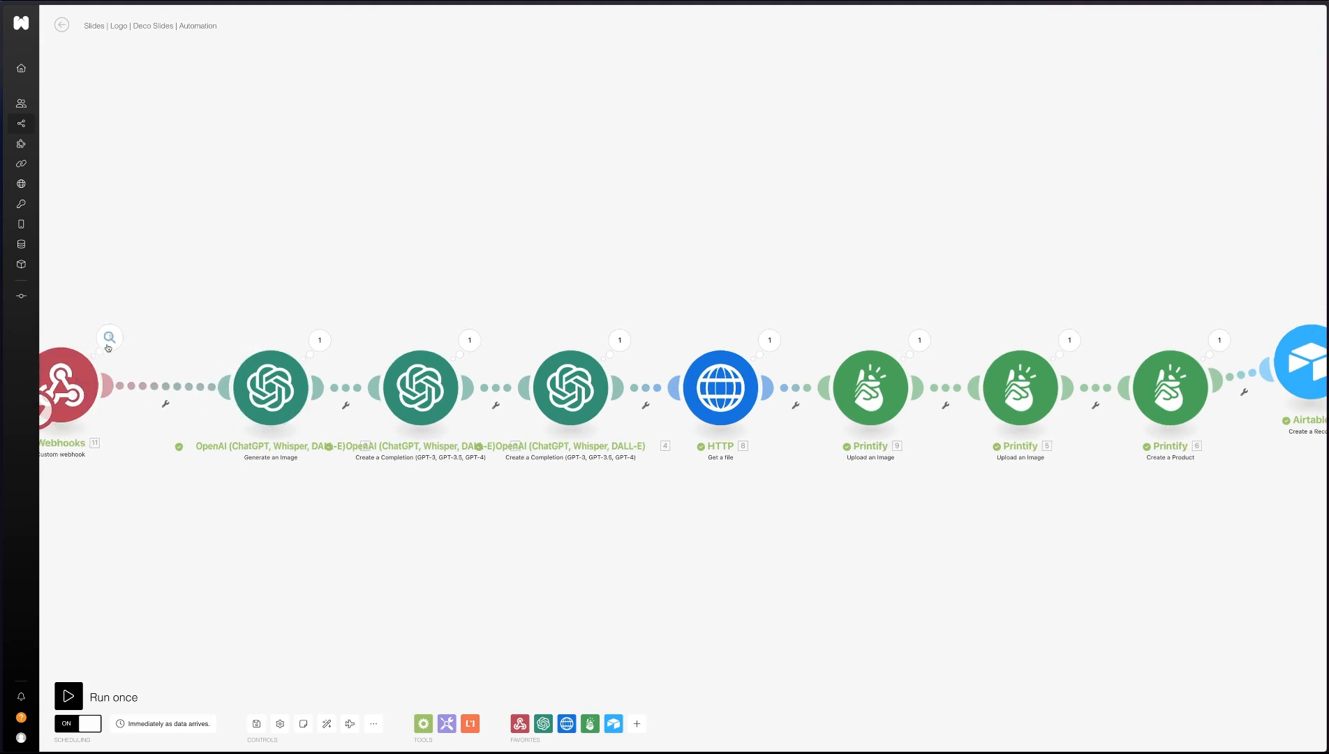
{"action": "left_click", "coordinate": [109, 339]}
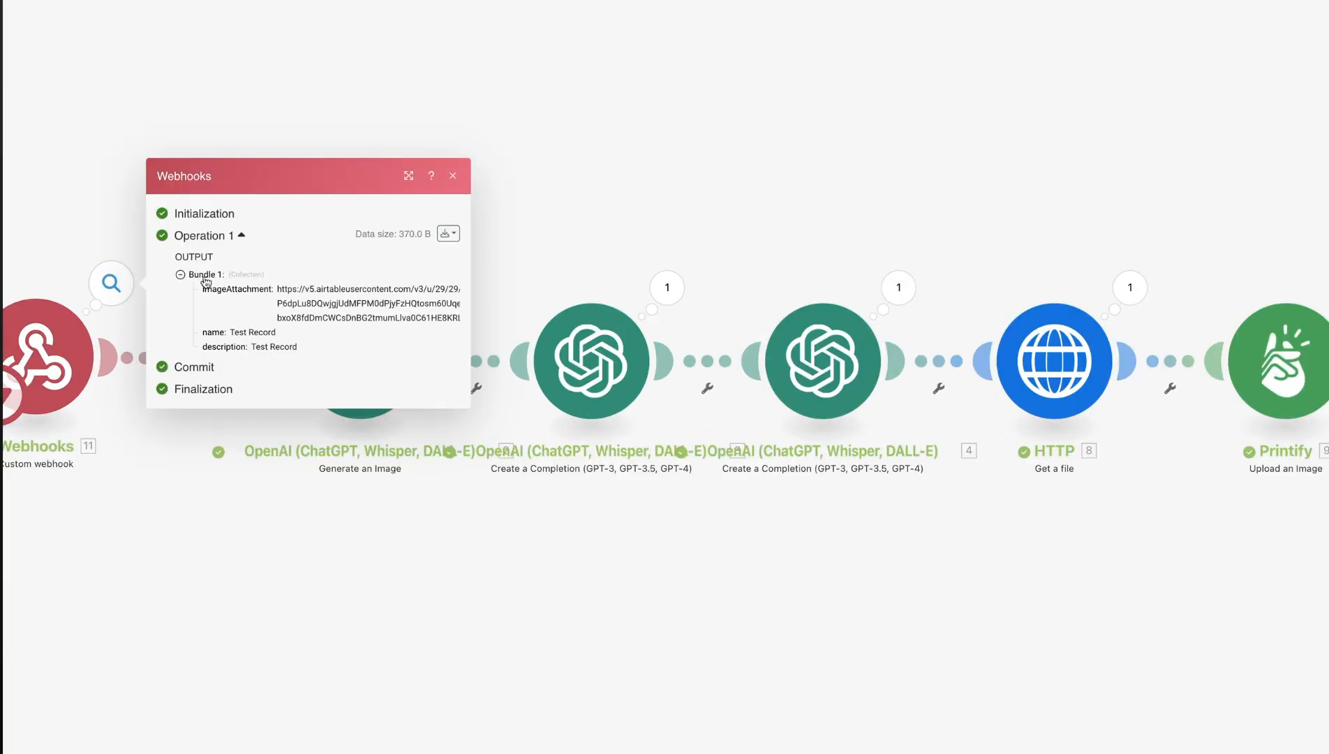
Check the imageAttachment, name and description values in the Webhooks output bundle, then close it
{"action": "triple_click", "coordinate": [284, 289]}
{"action": "left_click", "coordinate": [241, 340]}
{"action": "double_click", "coordinate": [250, 336]}
{"action": "triple_click", "coordinate": [260, 345]}
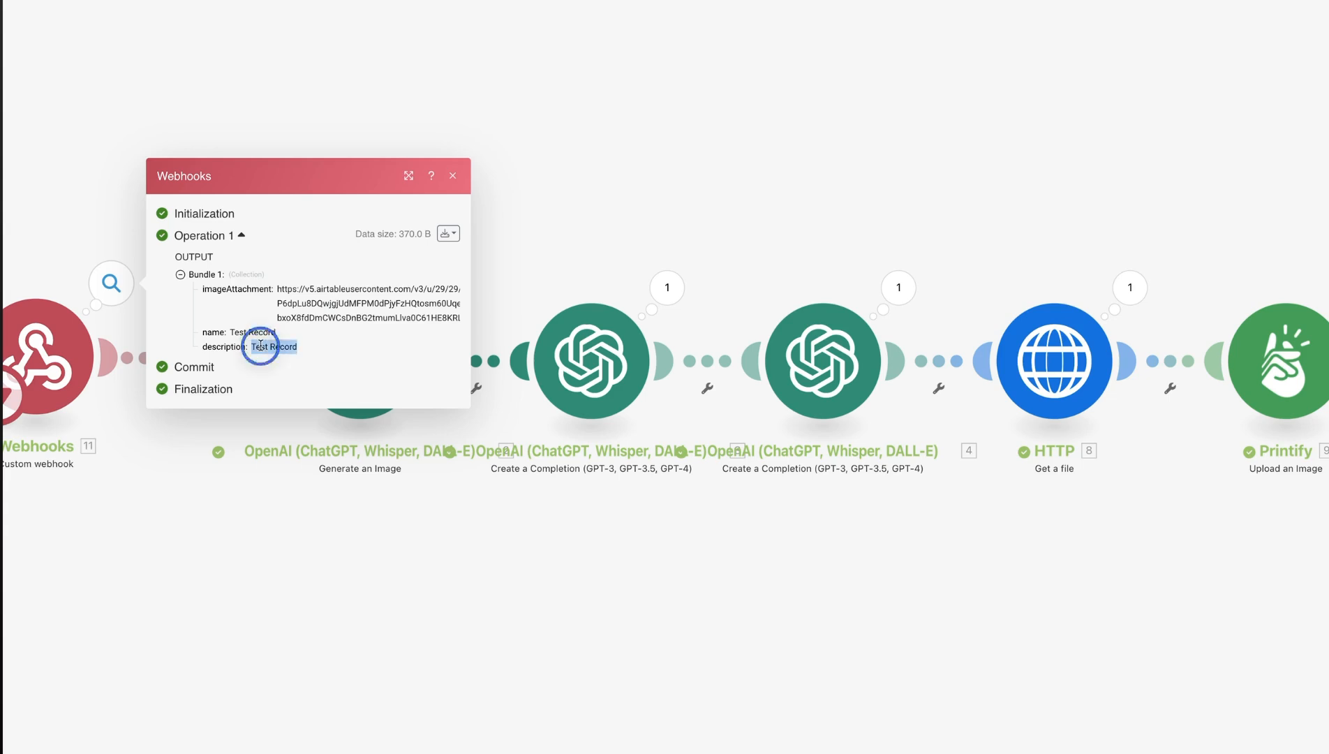
{"action": "key", "text": "Escape"}
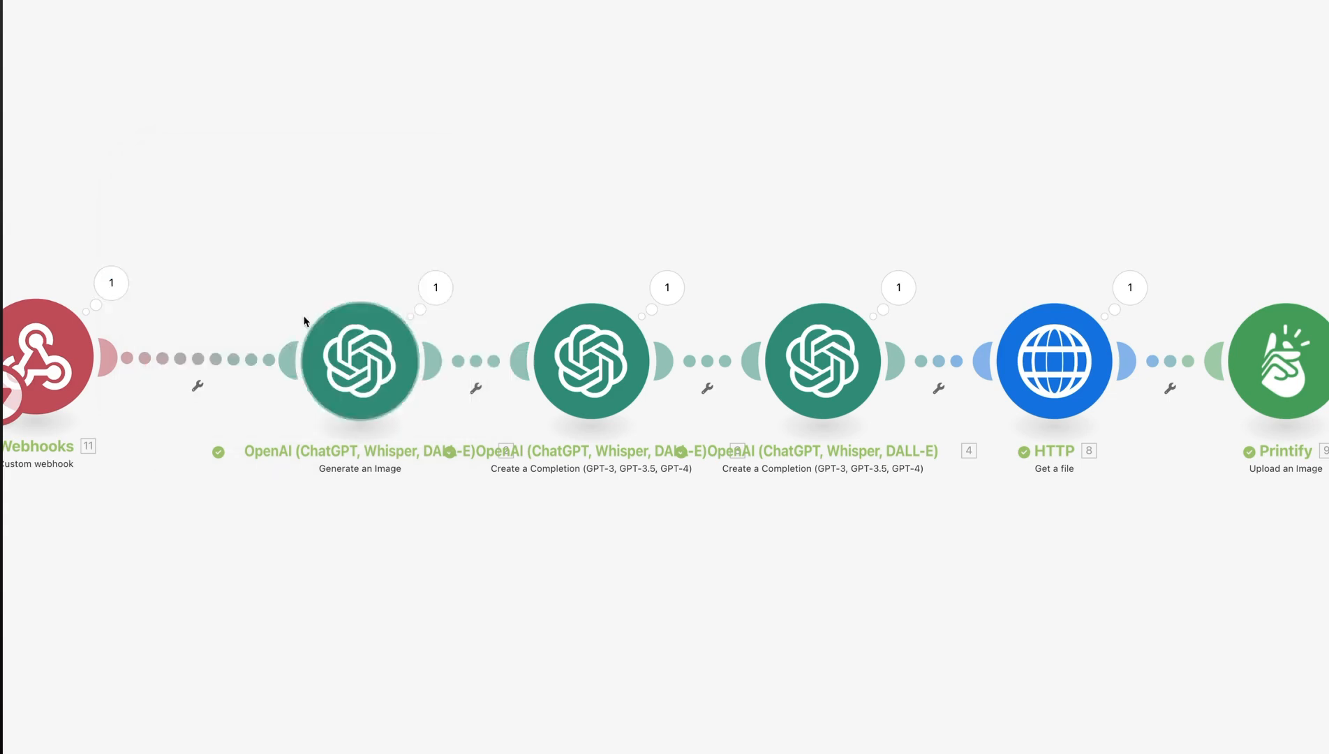
Review the OpenAI Generate an Image module's Dall-E 3 prompt and delete that module from the scenario
{"action": "left_click", "coordinate": [433, 284]}
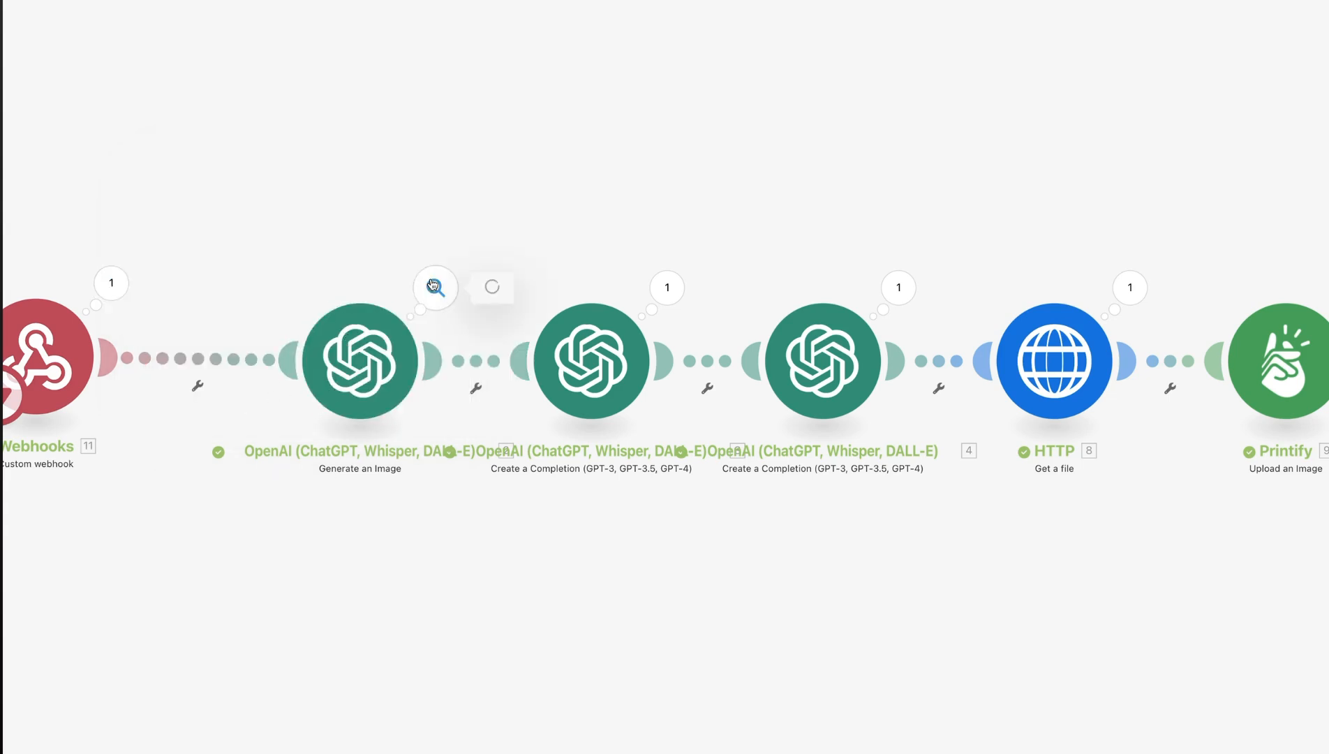
{"action": "left_click", "coordinate": [369, 360]}
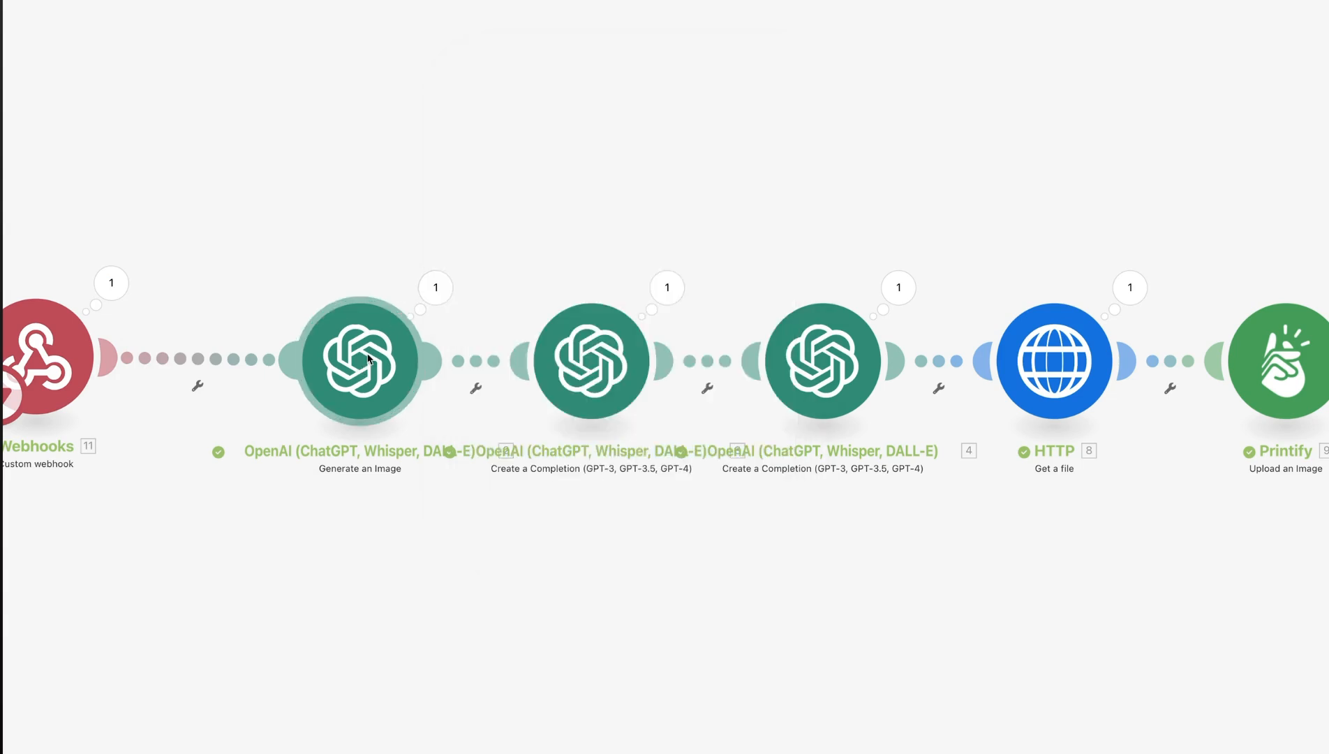
{"action": "right_click", "coordinate": [369, 359]}
{"action": "left_click", "coordinate": [374, 366]}
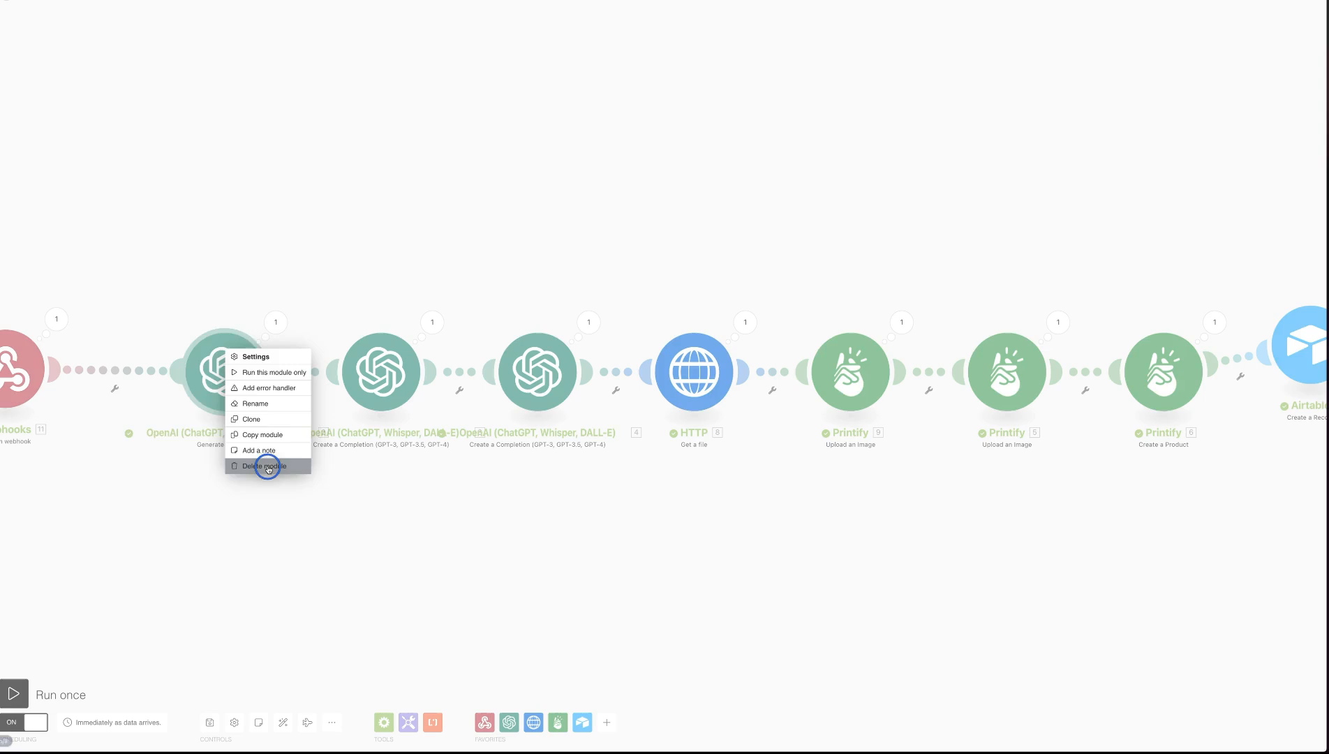
{"action": "left_click", "coordinate": [268, 466]}
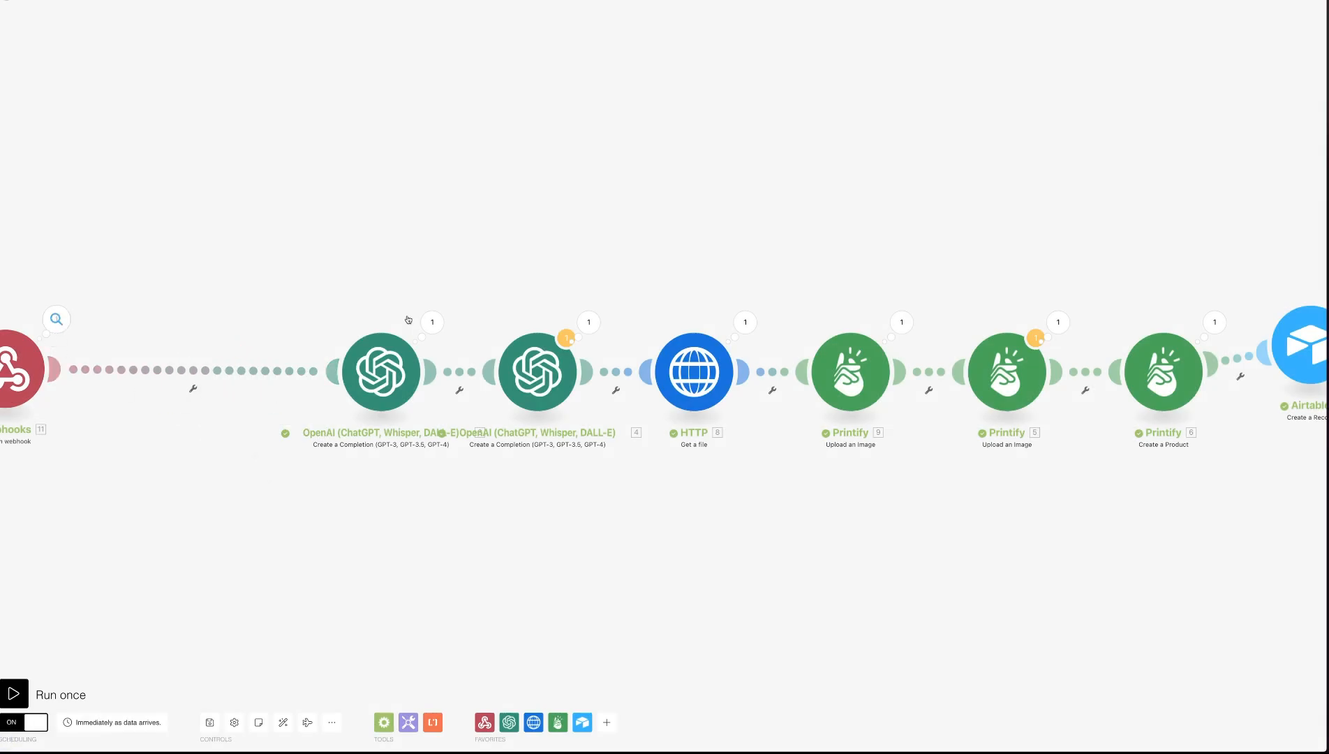
Replace the Image URL in the second Printify Upload an Image module with the webhook's imageAttachment and save it
{"action": "left_click", "coordinate": [987, 384]}
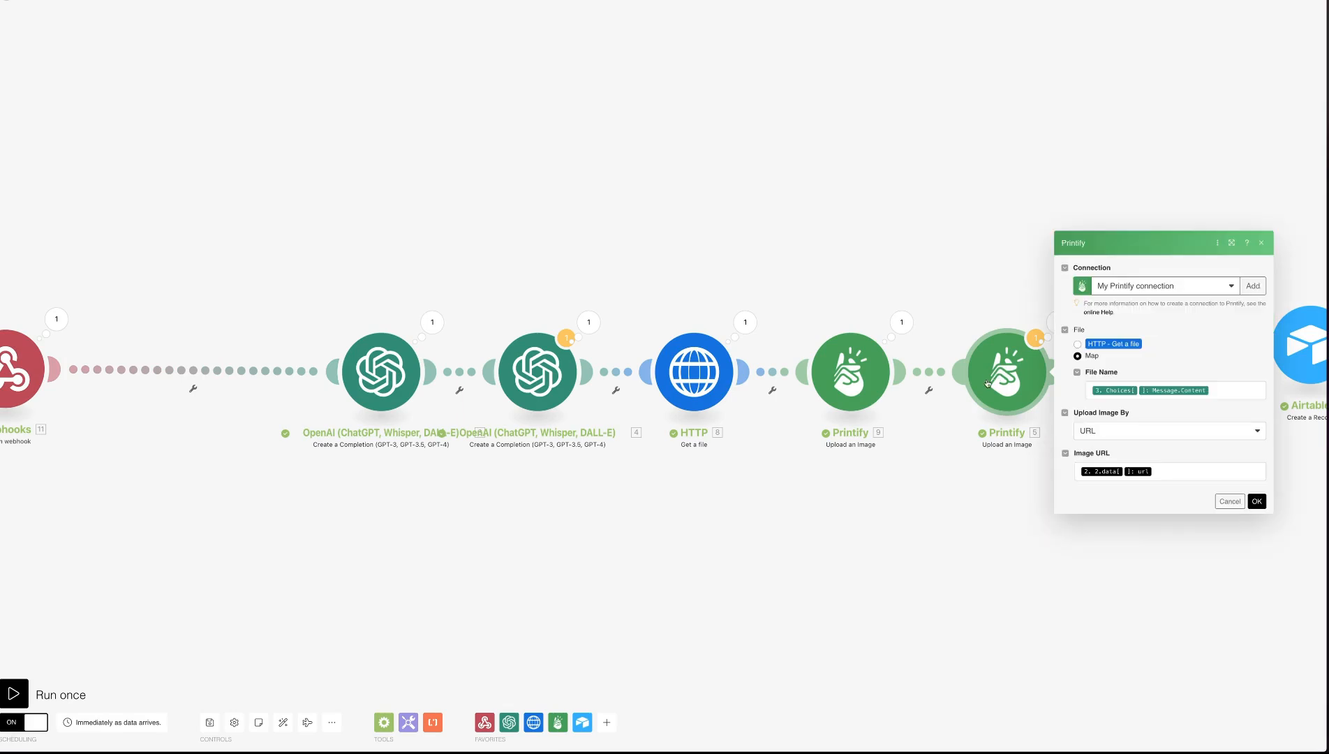
{"action": "left_click", "coordinate": [1162, 469]}
{"action": "key", "text": "BackSpace"}
{"action": "key", "text": "BackSpace"}
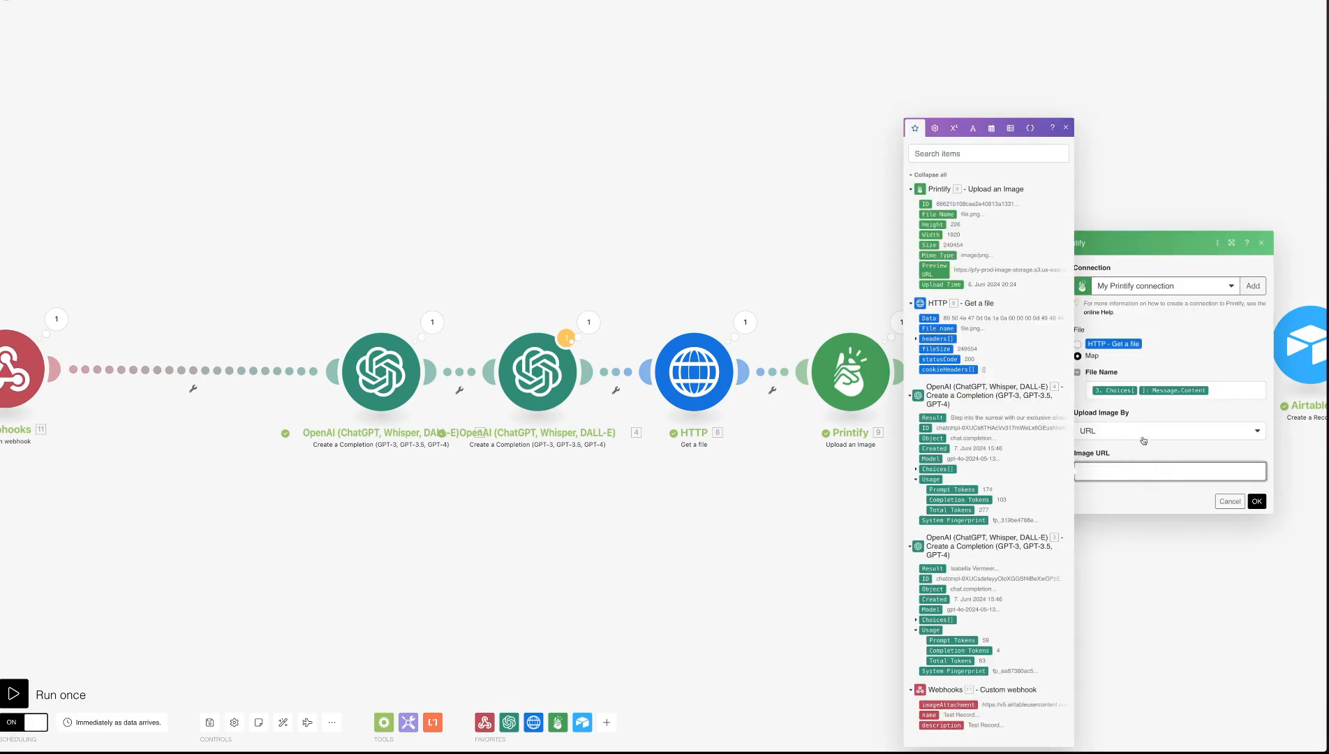
{"action": "left_click", "coordinate": [963, 705]}
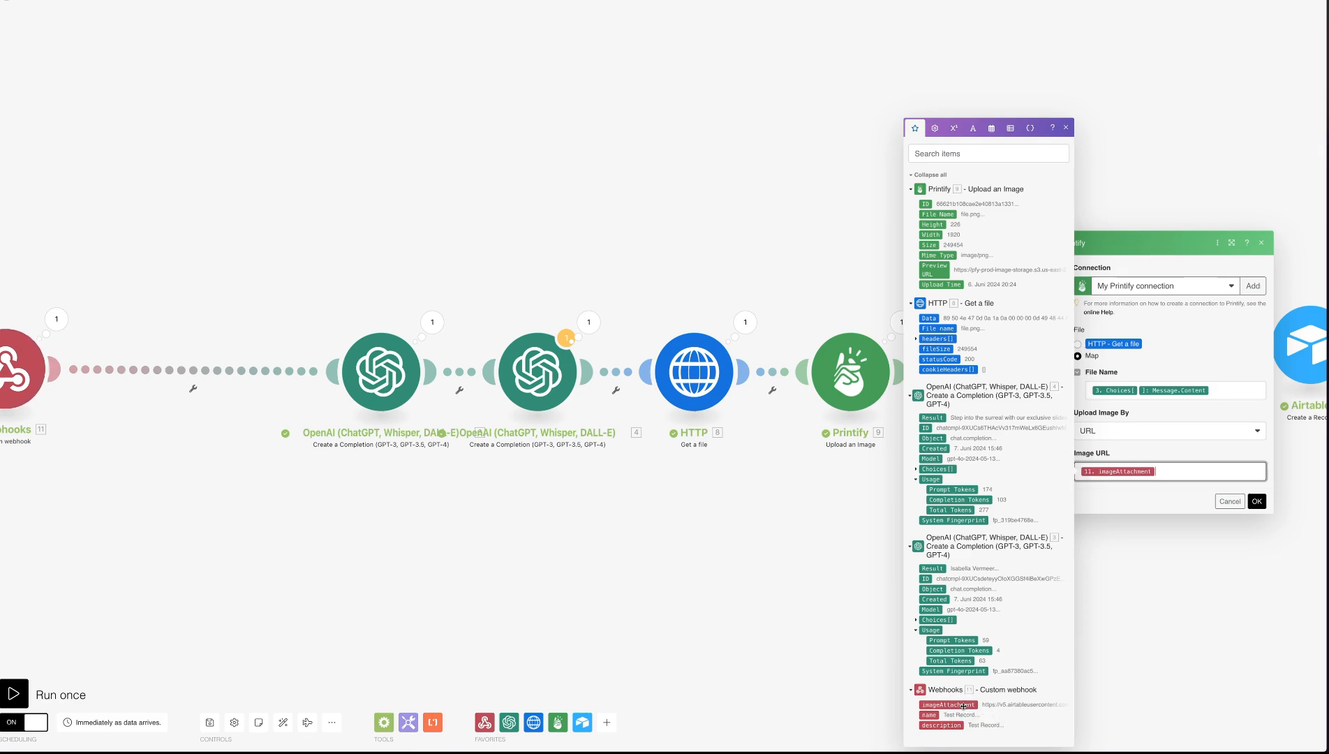
{"action": "left_click", "coordinate": [1255, 500]}
Space out the two OpenAI completion modules and replace revised_prompt in the product description message with the webhook's description in quotation marks
{"action": "left_click_drag", "start_coordinate": [381, 370], "coordinate": [261, 371]}
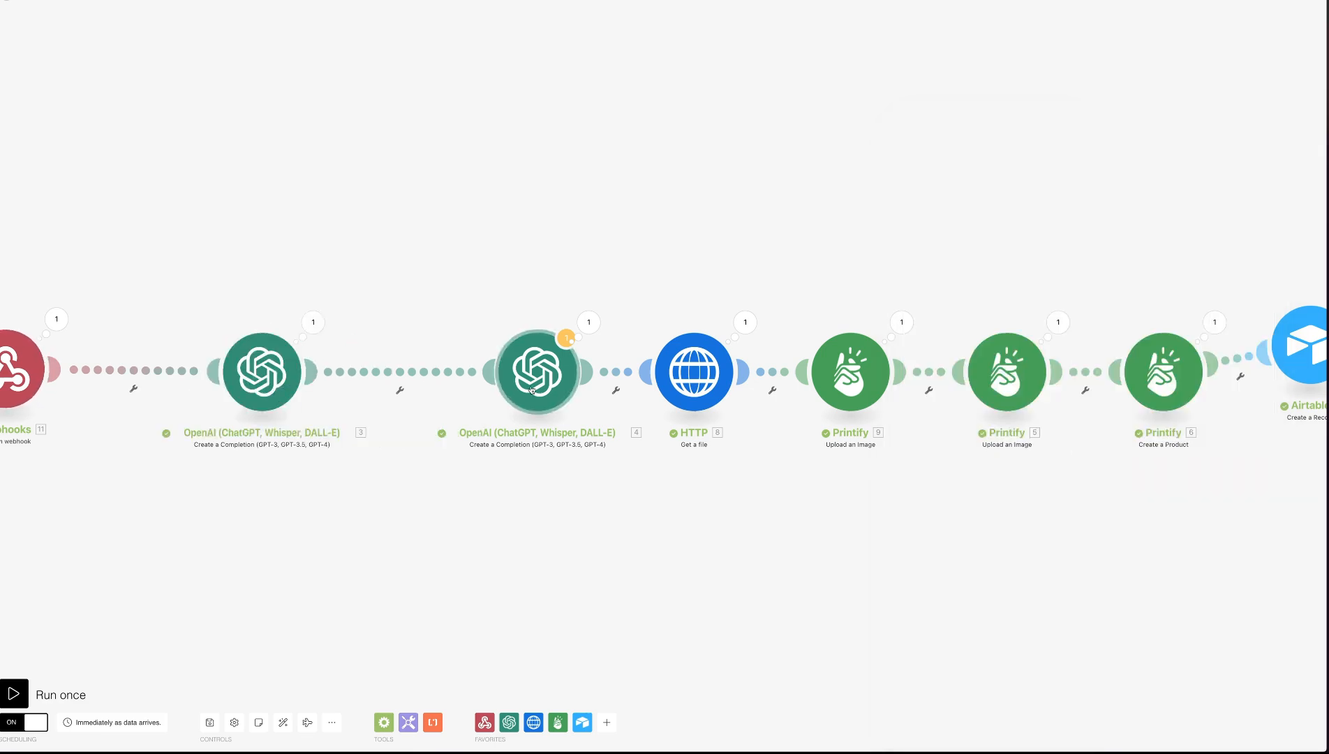
{"action": "left_click_drag", "start_coordinate": [521, 372], "coordinate": [483, 372]}
{"action": "left_click", "coordinate": [483, 372]}
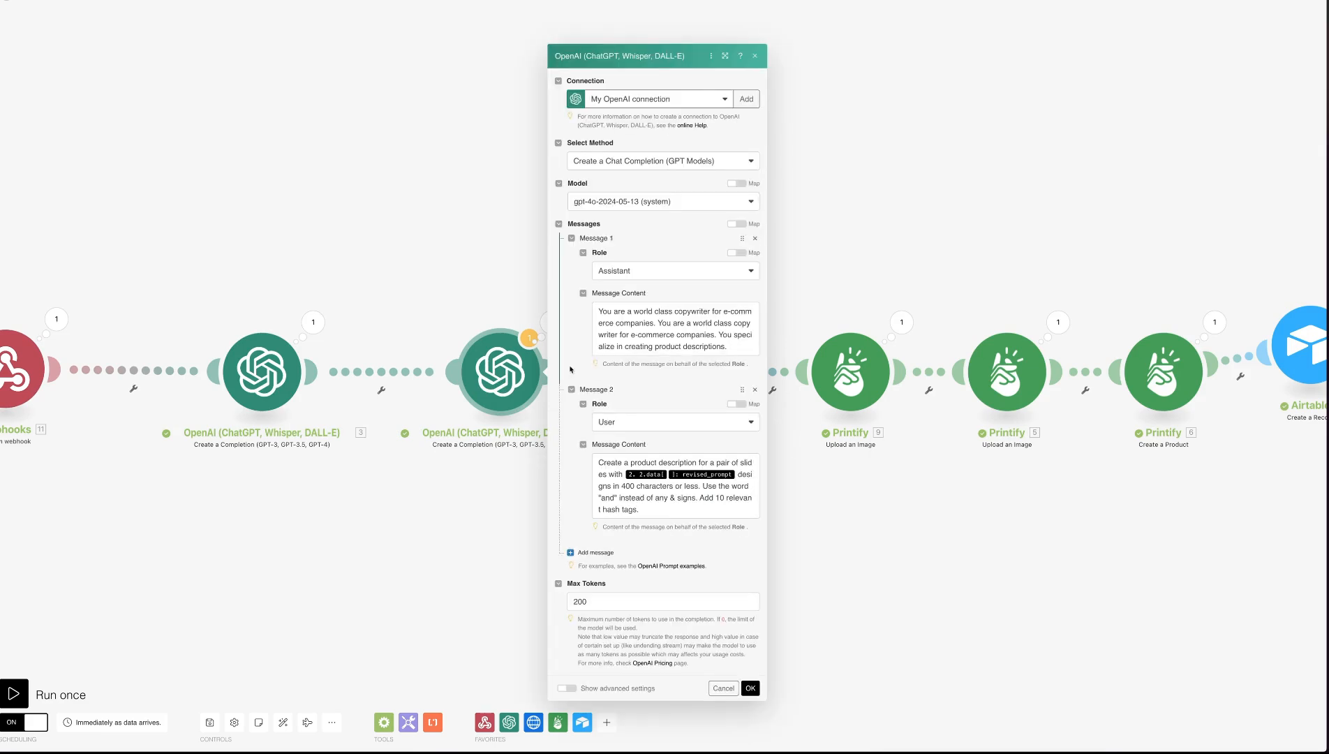
{"action": "left_click", "coordinate": [738, 475]}
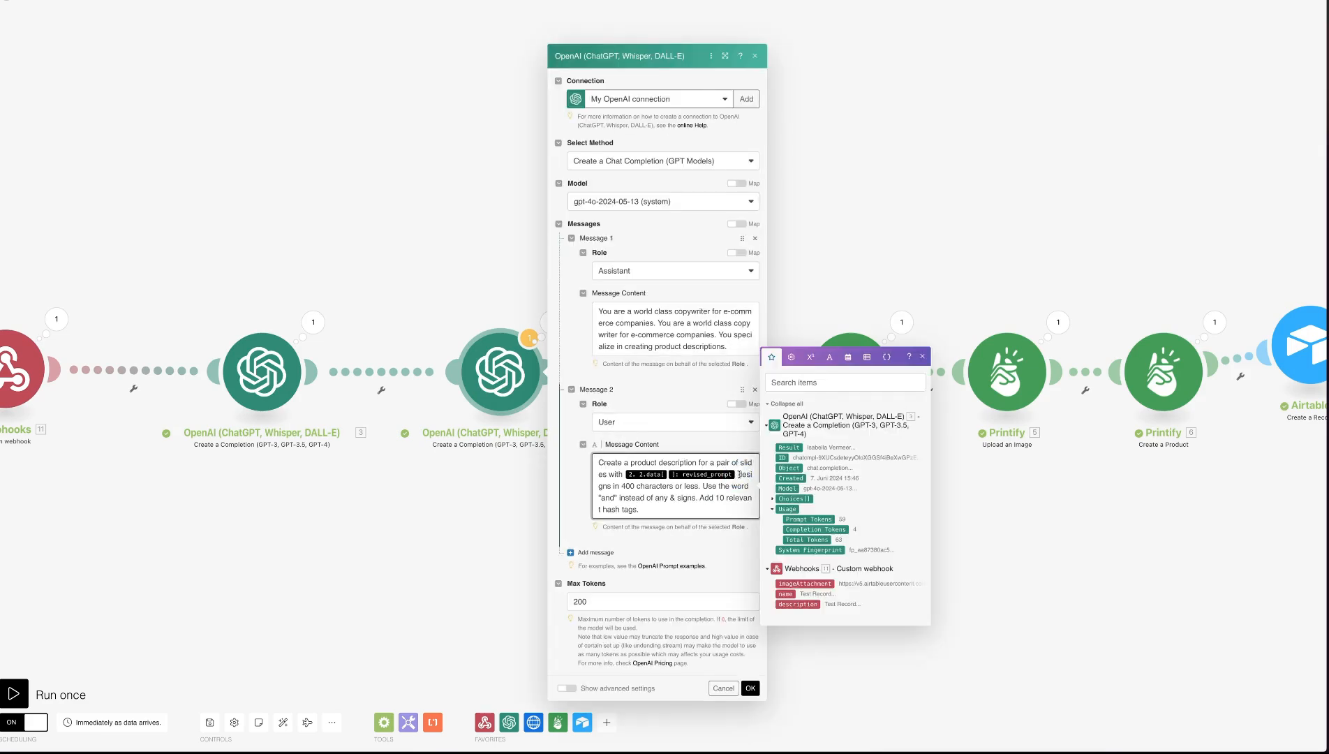
{"action": "key", "text": "BackSpace"}
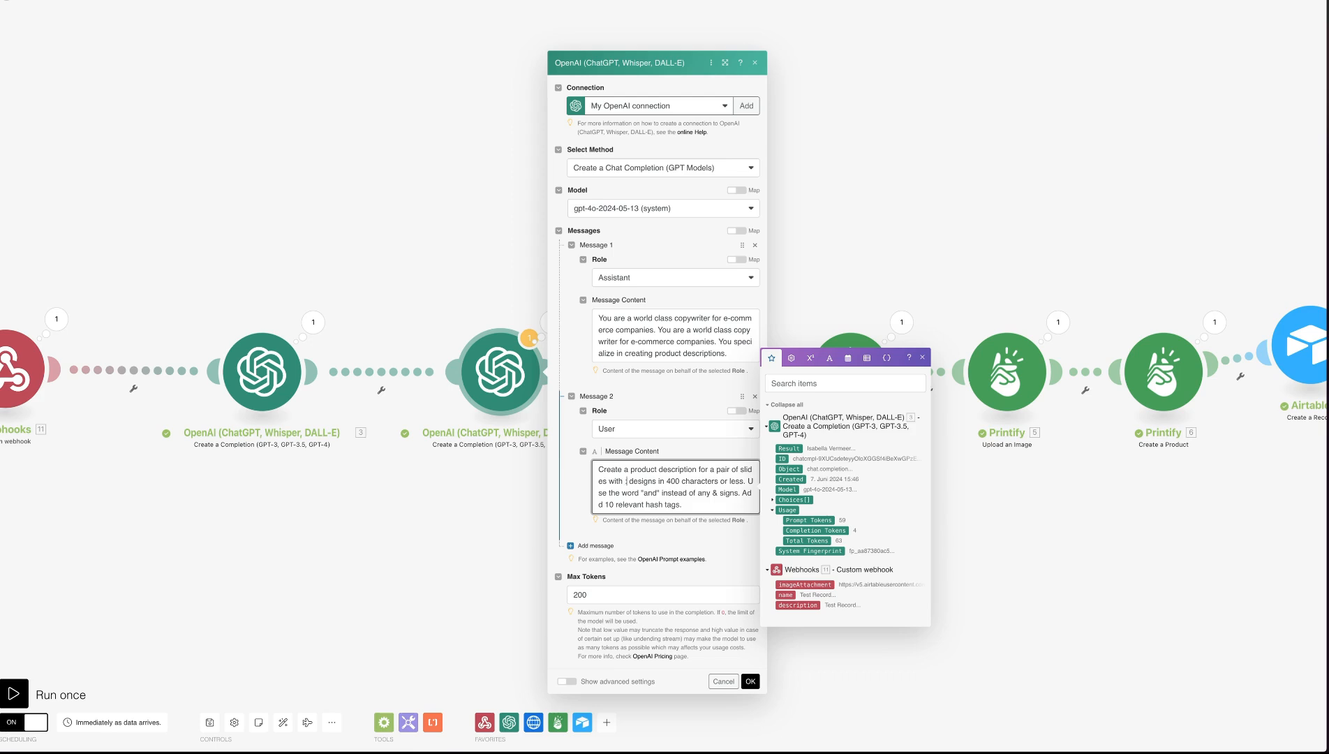
{"action": "type", "text": "\"\""}
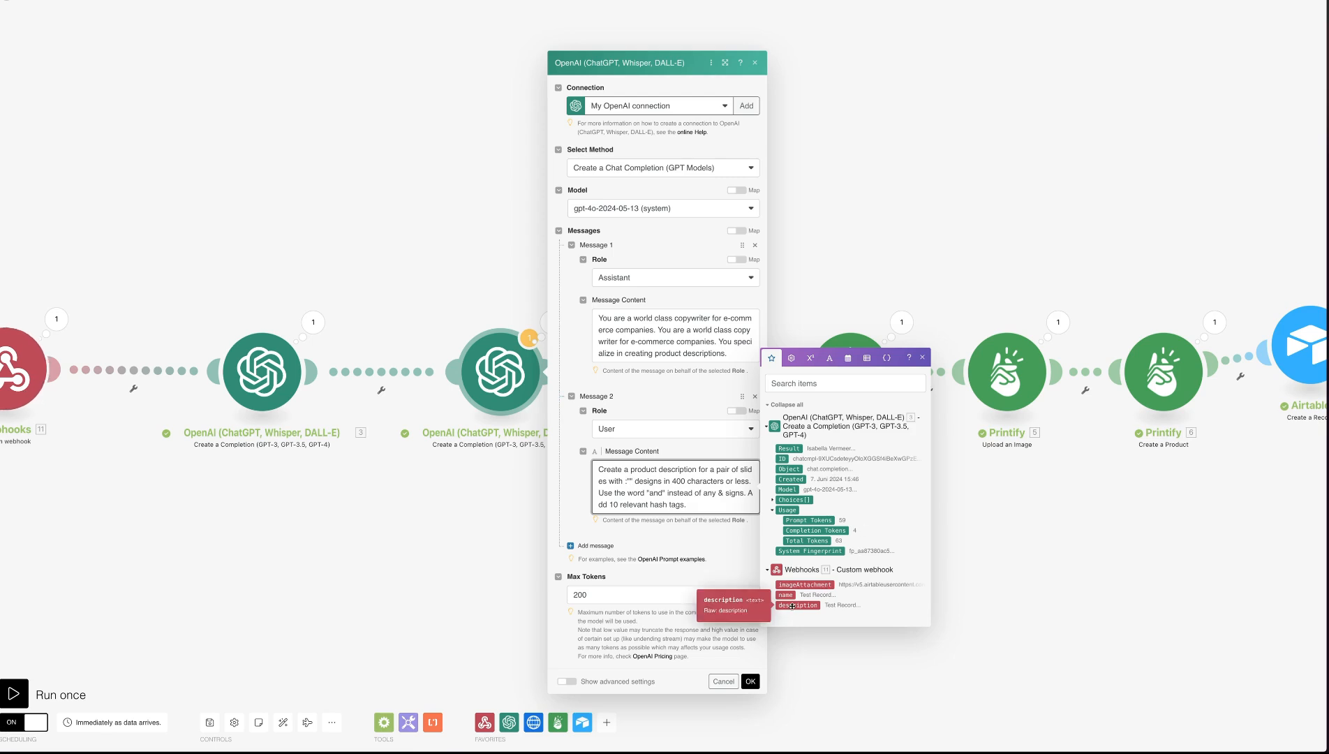
{"action": "left_click", "coordinate": [792, 606]}
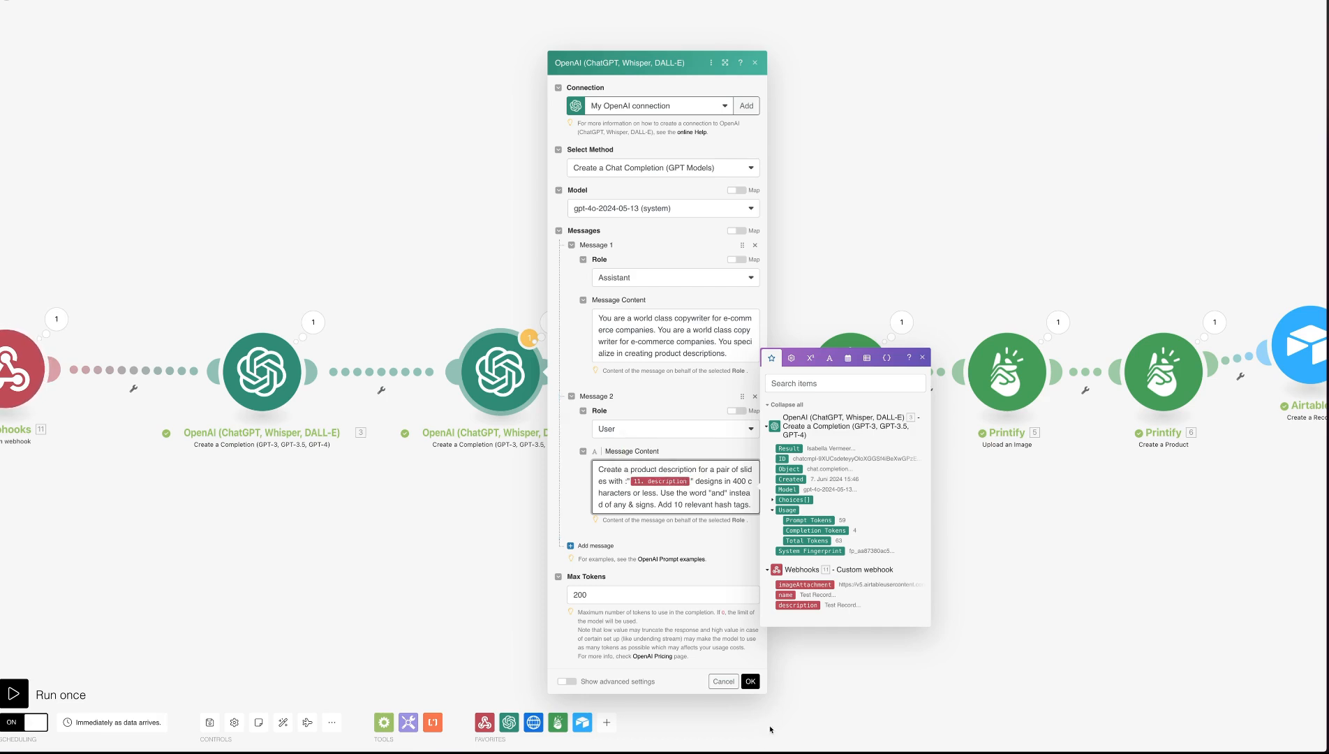
{"action": "left_click", "coordinate": [774, 711]}
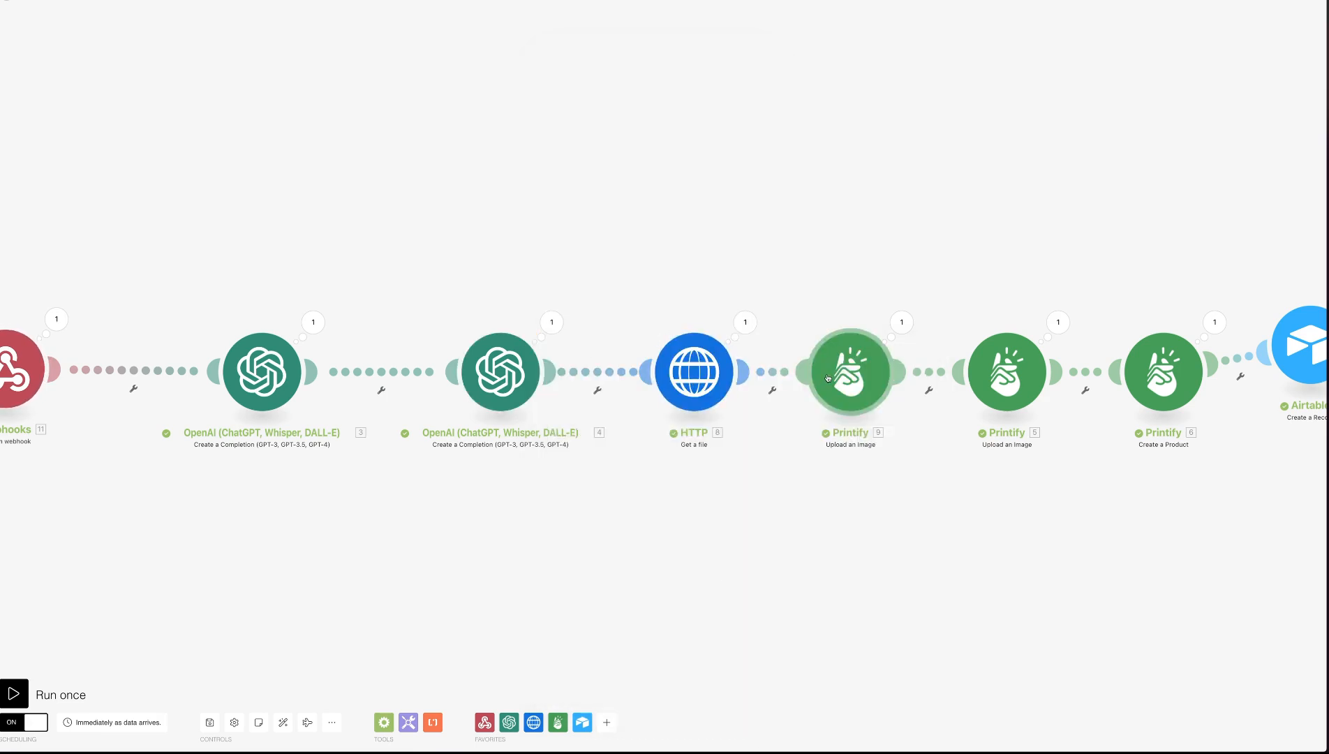
Map the OG attachment's File URL in the Airtable Create a Record module to the webhook's imageAttachment
{"action": "scroll", "coordinate": [1159, 358], "scroll_direction": "right", "scroll_amount": 3}
{"action": "scroll", "coordinate": [1159, 358], "scroll_direction": "down", "scroll_amount": 3}
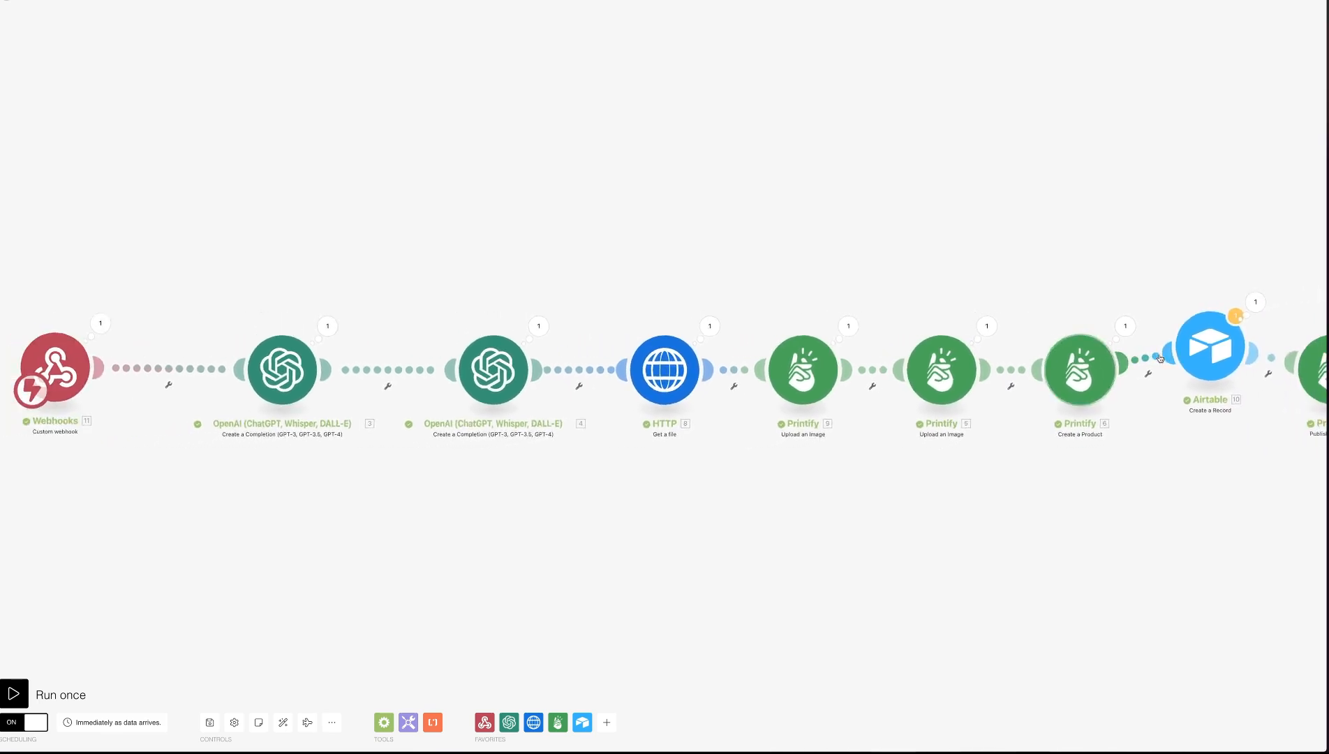
{"action": "scroll", "coordinate": [1154, 419], "scroll_direction": "right", "scroll_amount": 3}
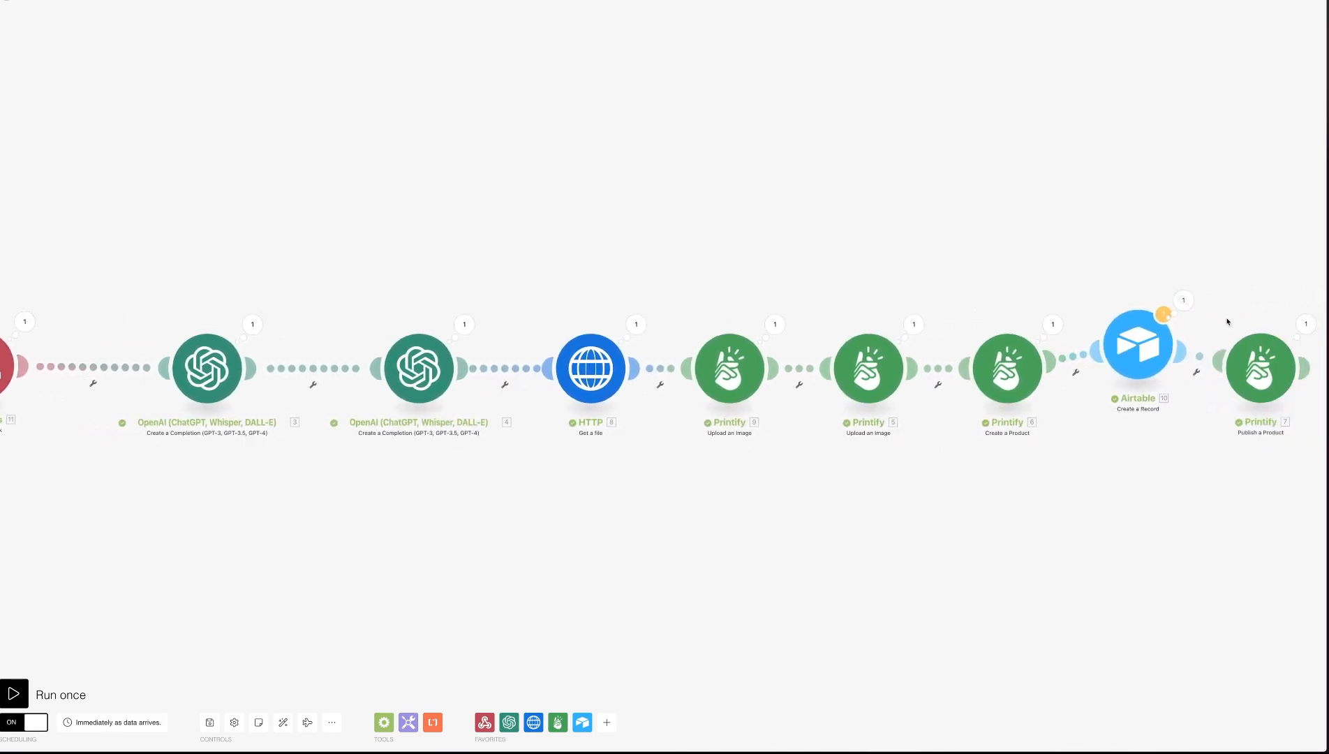
{"action": "left_click", "coordinate": [1137, 346]}
{"action": "scroll", "coordinate": [1028, 306], "scroll_direction": "down", "scroll_amount": 10}
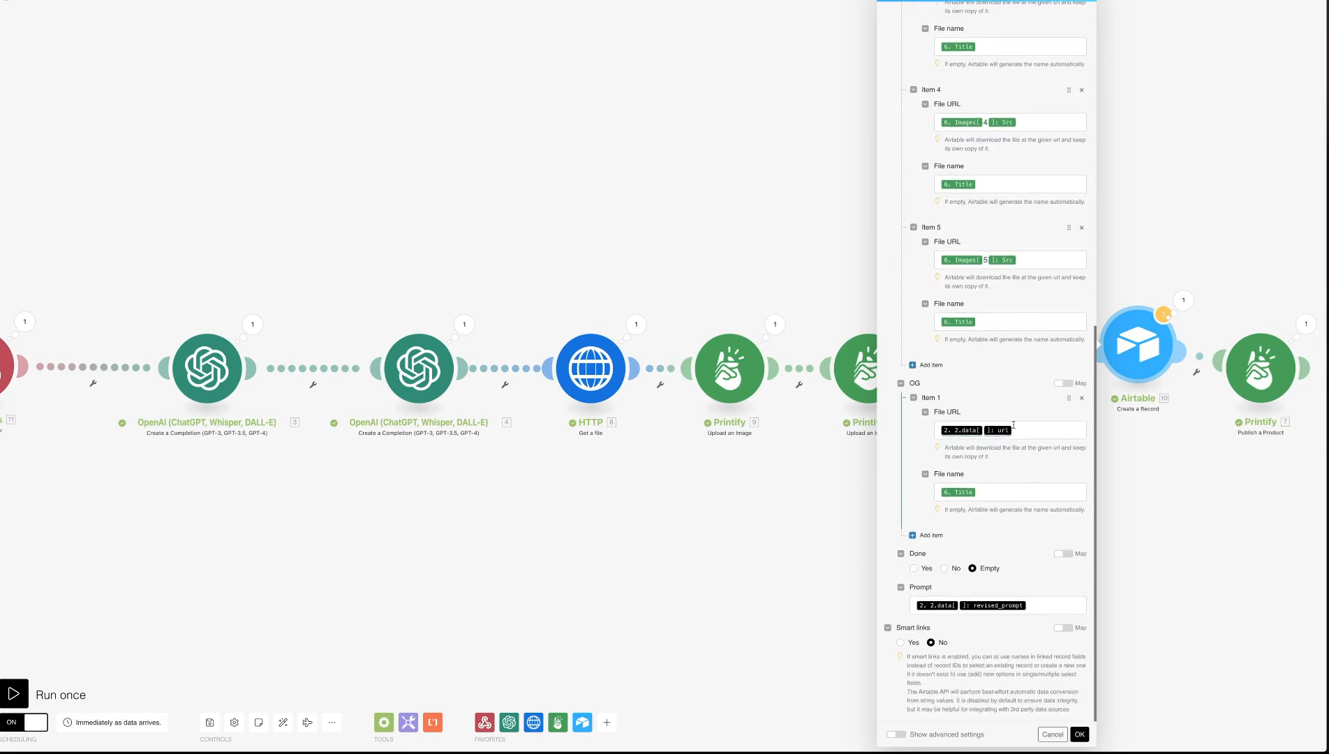
{"action": "left_click", "coordinate": [1016, 437]}
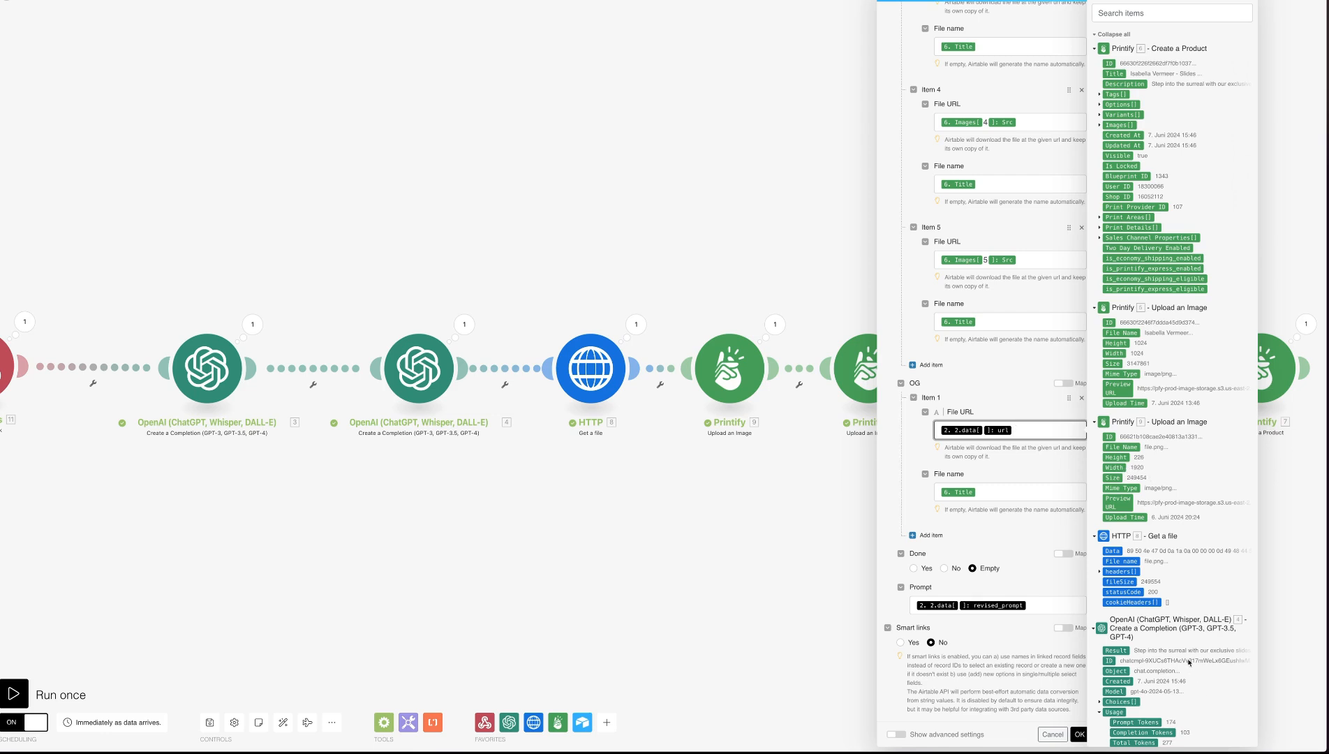
{"action": "scroll", "coordinate": [1151, 482], "scroll_direction": "down", "scroll_amount": 3}
{"action": "left_click", "coordinate": [1144, 702]}
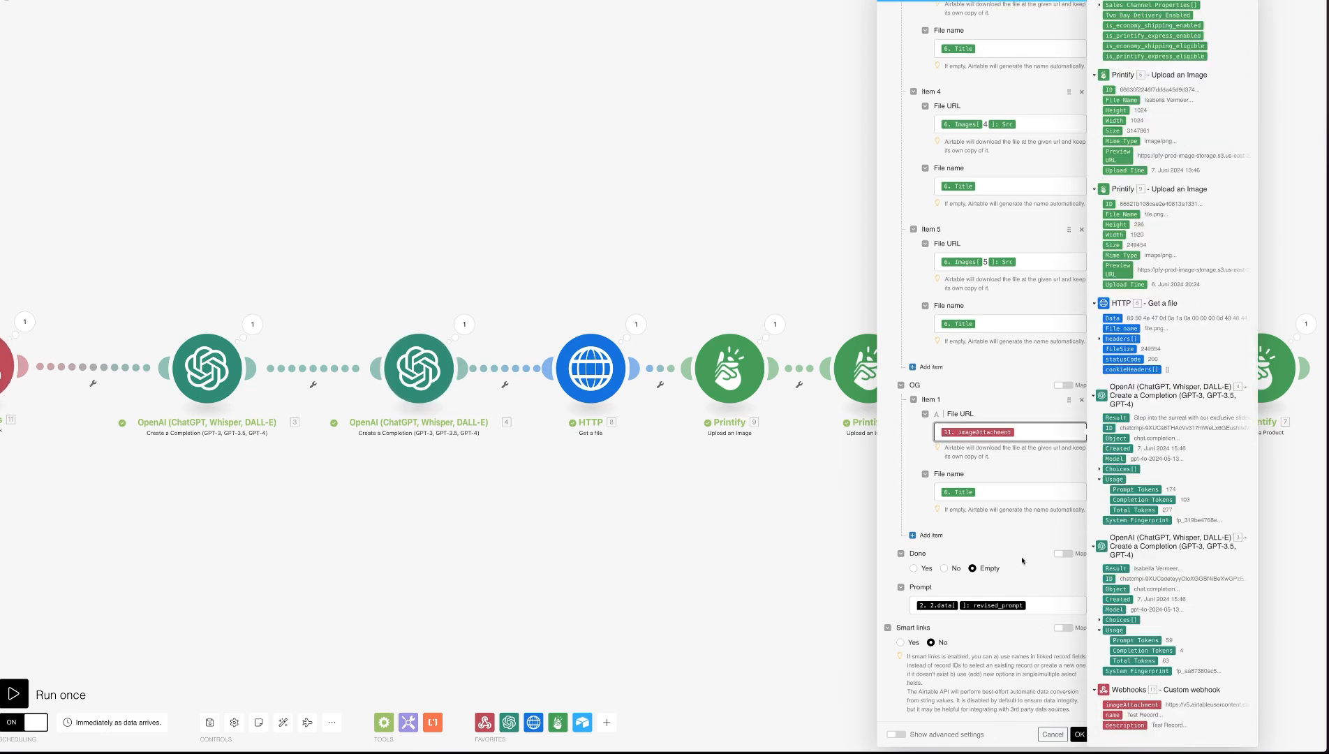
Clear the Prompt field of the Airtable Create a Record module and save the module
{"action": "left_click", "coordinate": [1011, 599]}
{"action": "key", "text": "BackSpace"}
{"action": "key", "text": "BackSpace"}
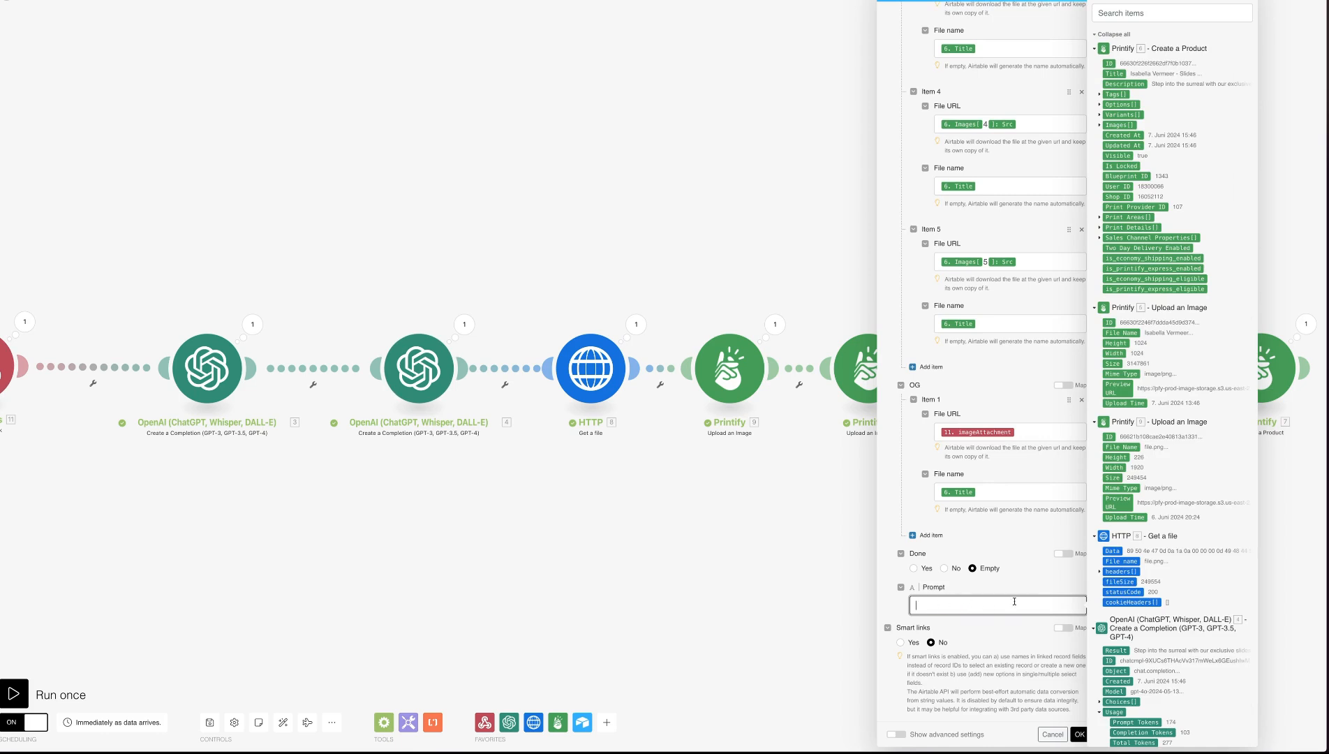
{"action": "scroll", "coordinate": [1017, 601], "scroll_direction": "up", "scroll_amount": 6}
{"action": "scroll", "coordinate": [1017, 600], "scroll_direction": "down", "scroll_amount": 6}
{"action": "left_click", "coordinate": [1079, 734]}
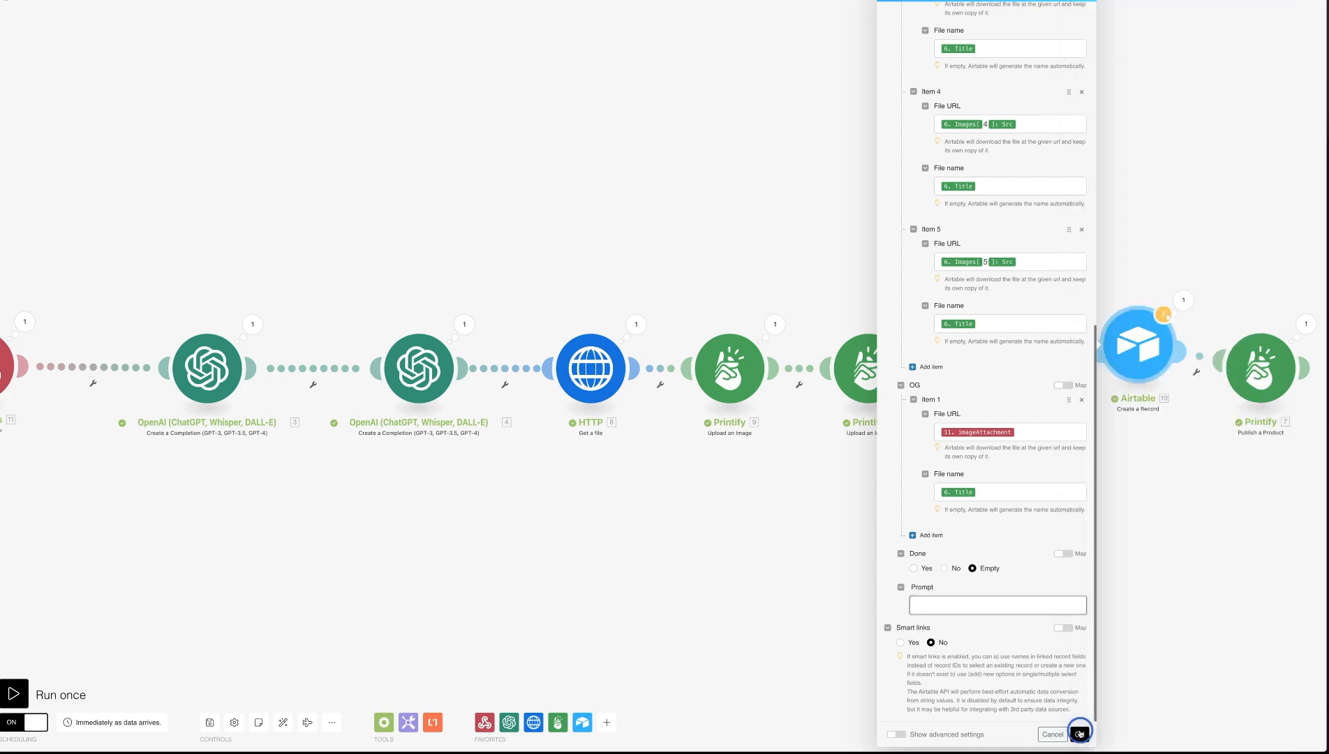
Run the Deco Slides scenario once and return to the Airtable products grid
{"action": "scroll", "coordinate": [1003, 552], "scroll_direction": "down", "scroll_amount": 1}
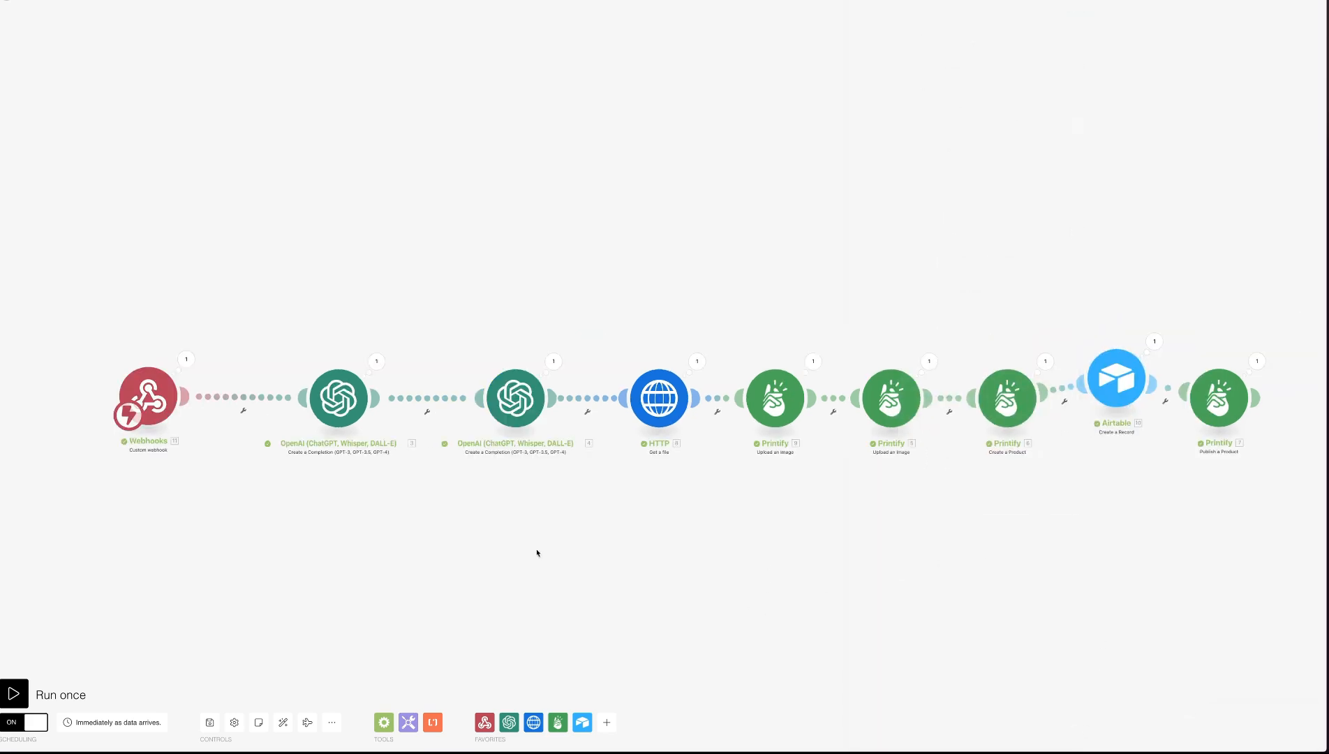
{"action": "left_click", "coordinate": [22, 692]}
{"action": "key", "text": "super+t"}
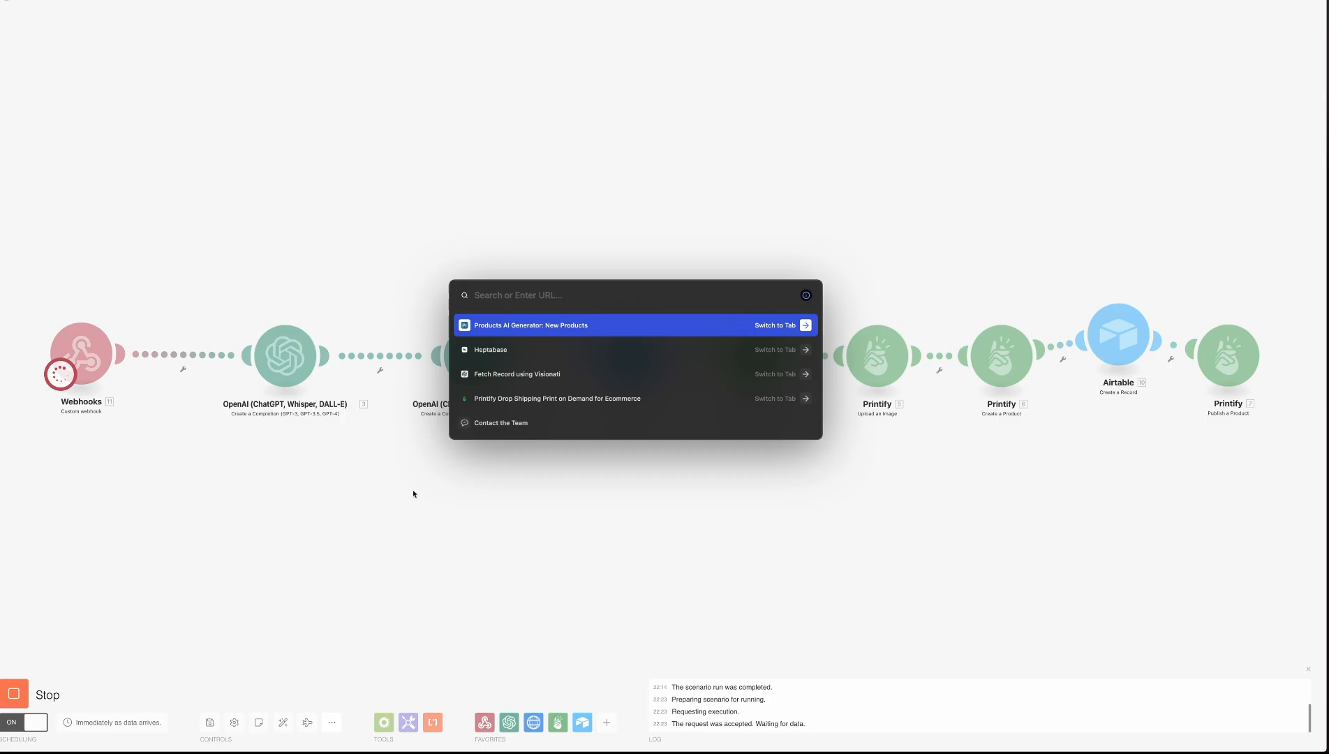
{"action": "key", "text": "Return"}
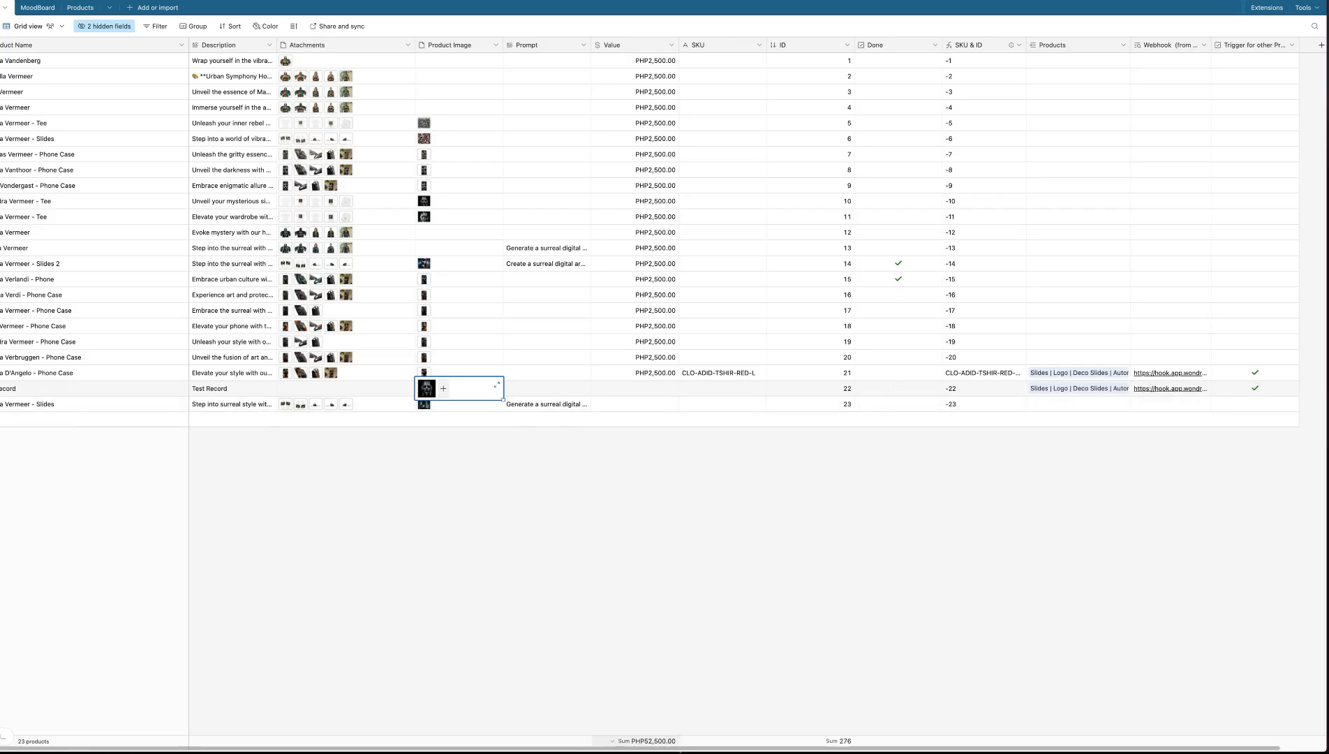
{"action": "left_click", "coordinate": [580, 555]}
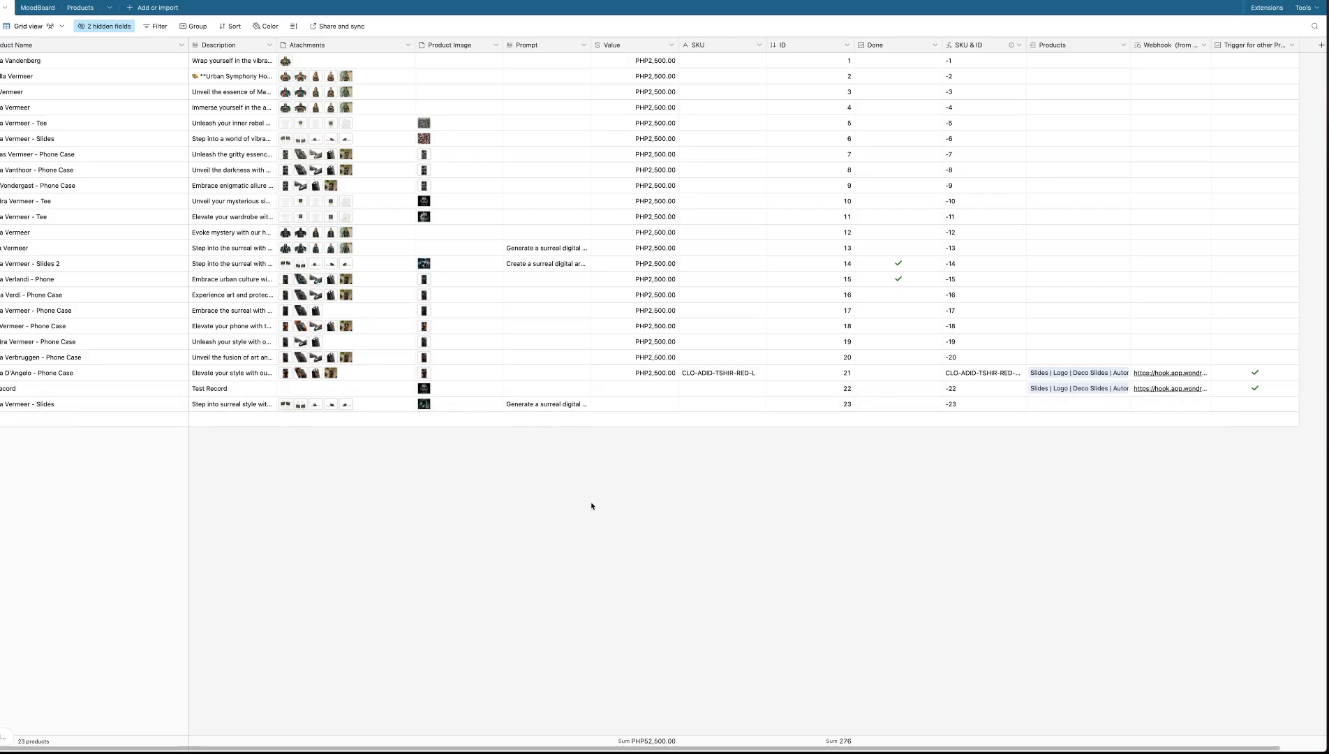
Replace the Test Record's Description with the phone case description copied from the record above it
{"action": "left_click", "coordinate": [237, 388]}
{"action": "key", "text": "ctrl+c"}
{"action": "triple_click", "coordinate": [237, 389]}
{"action": "key", "text": "ctrl+v"}
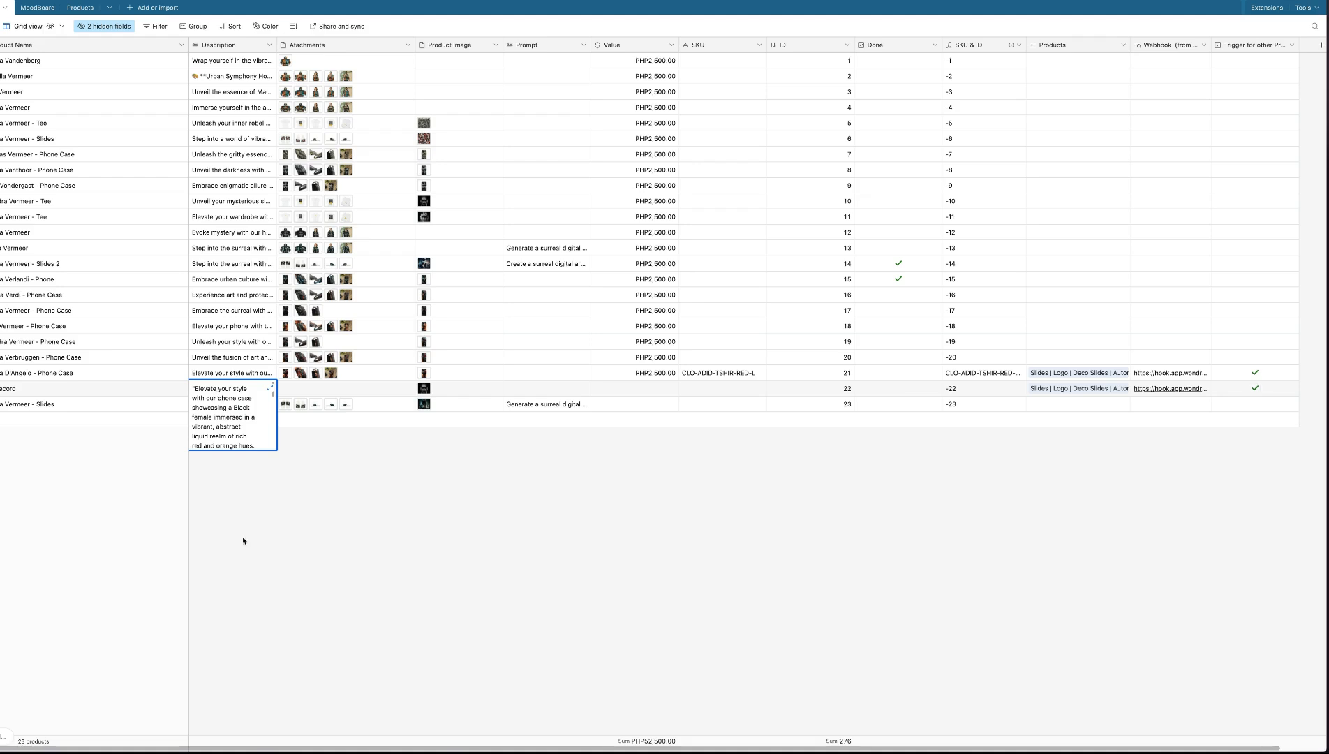
{"action": "left_click", "coordinate": [243, 540]}
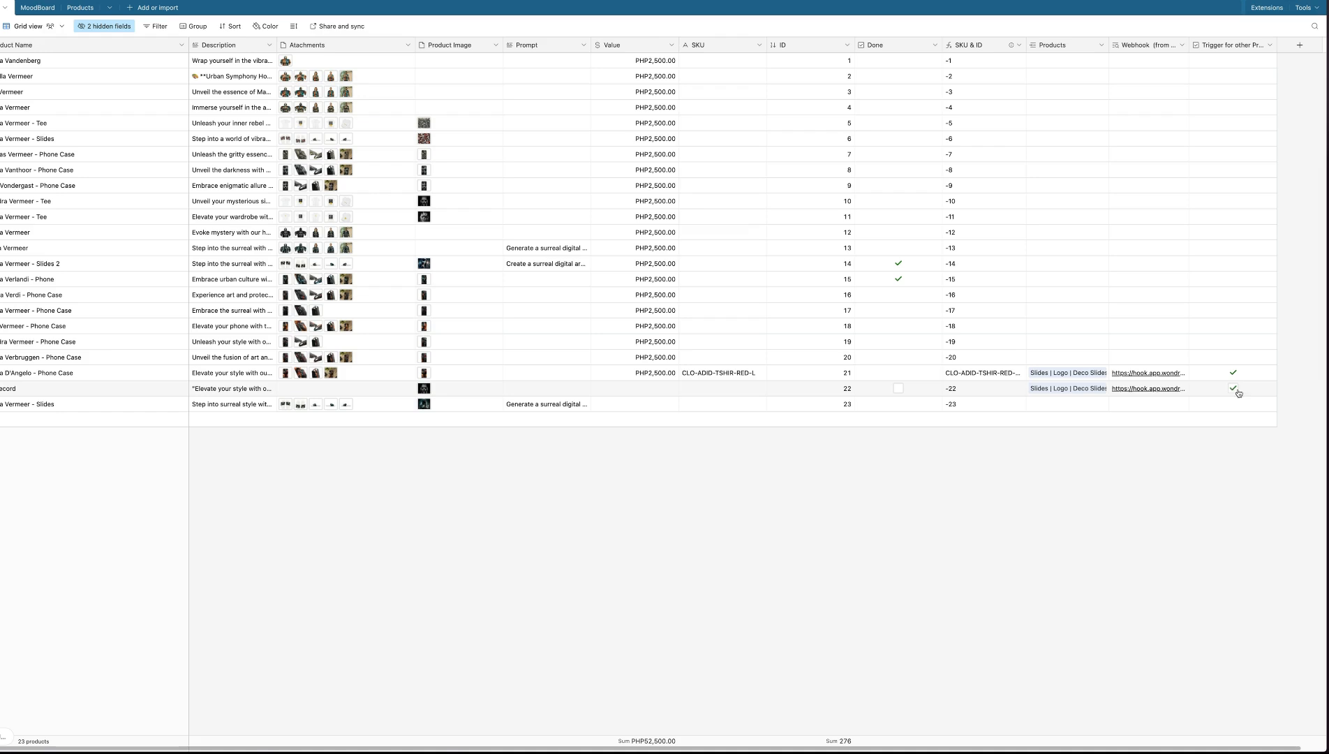
Place Airtable and the scenario side by side and retrigger the automation with the Test Record's product trigger checkbox
{"action": "key", "text": "ctrl+shift+="}
{"action": "key", "text": "Return"}
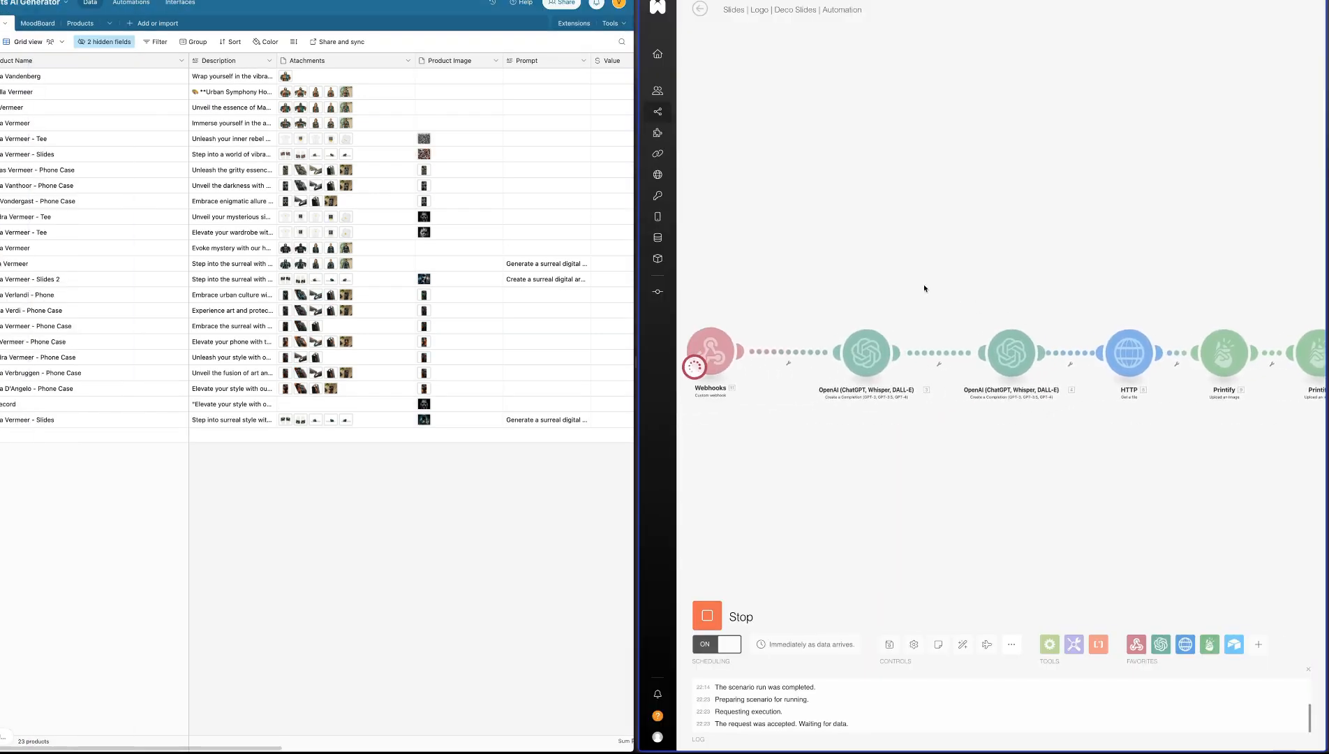
{"action": "scroll", "coordinate": [382, 403], "scroll_direction": "right", "scroll_amount": 2}
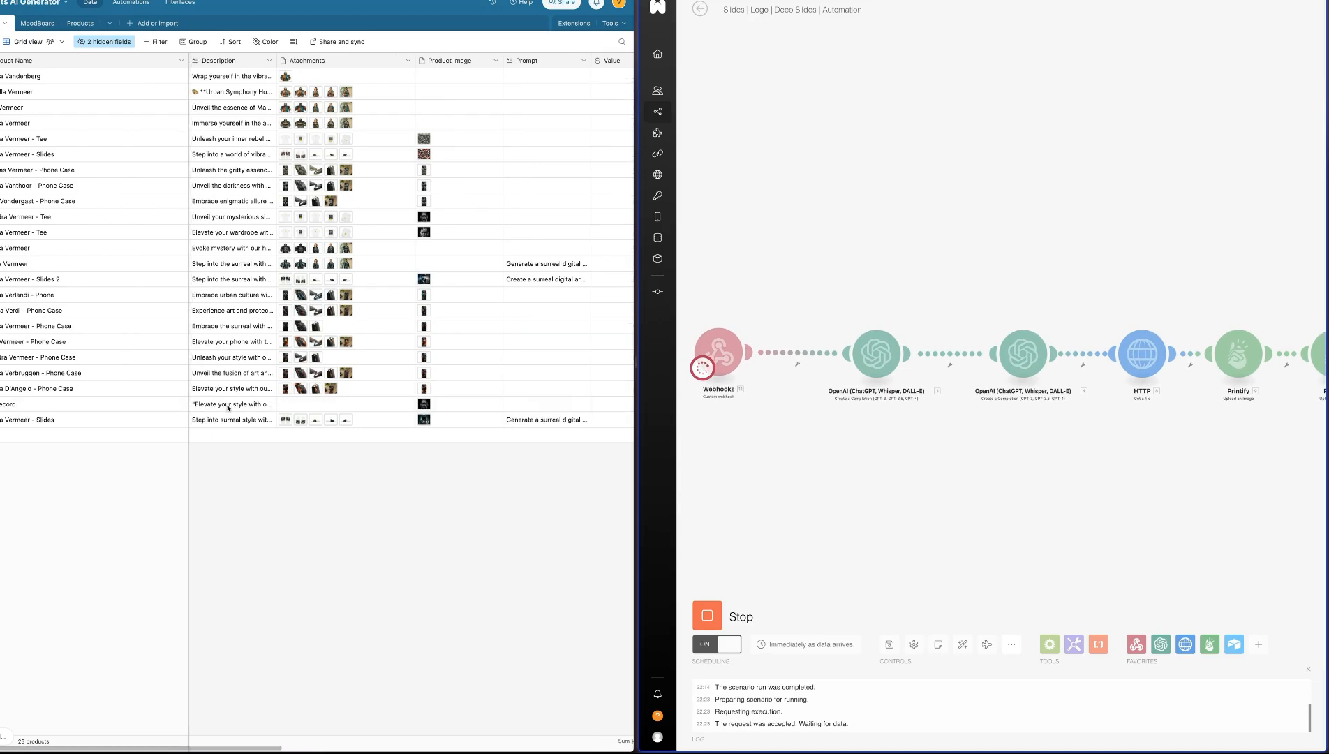
{"action": "scroll", "coordinate": [446, 409], "scroll_direction": "right", "scroll_amount": 10}
{"action": "left_click", "coordinate": [512, 405]}
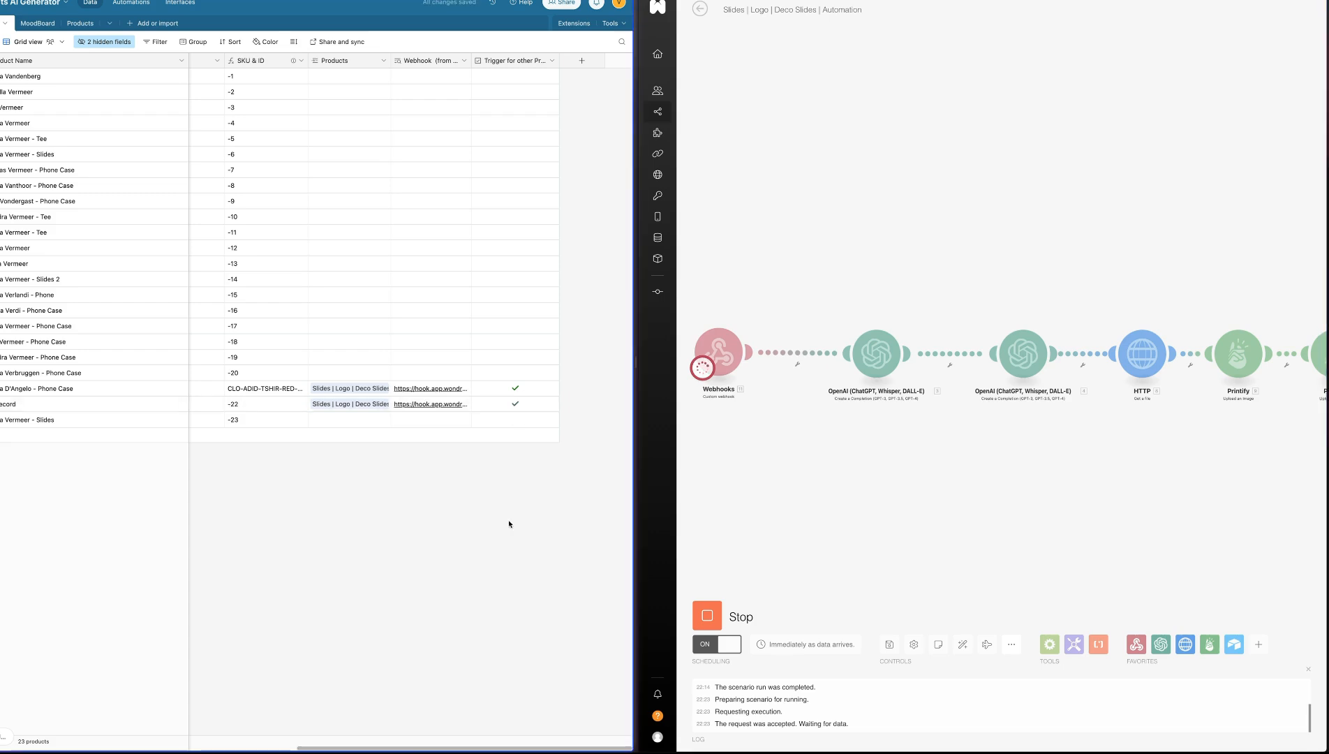
{"action": "left_click", "coordinate": [500, 503]}
Follow the scenario run, check the records in Airtable and open the Test Record's product image at full size
{"action": "scroll", "coordinate": [1026, 466], "scroll_direction": "down", "scroll_amount": 3}
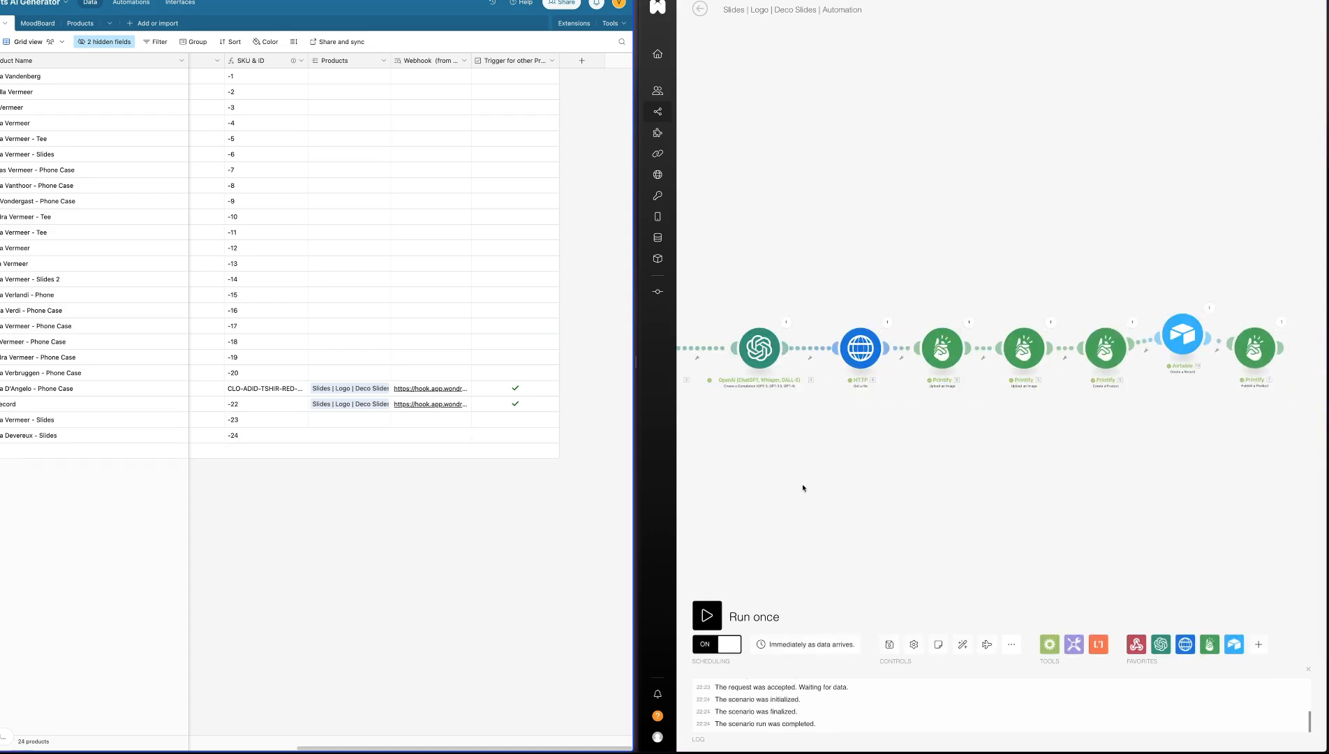
{"action": "scroll", "coordinate": [449, 508], "scroll_direction": "left", "scroll_amount": 10}
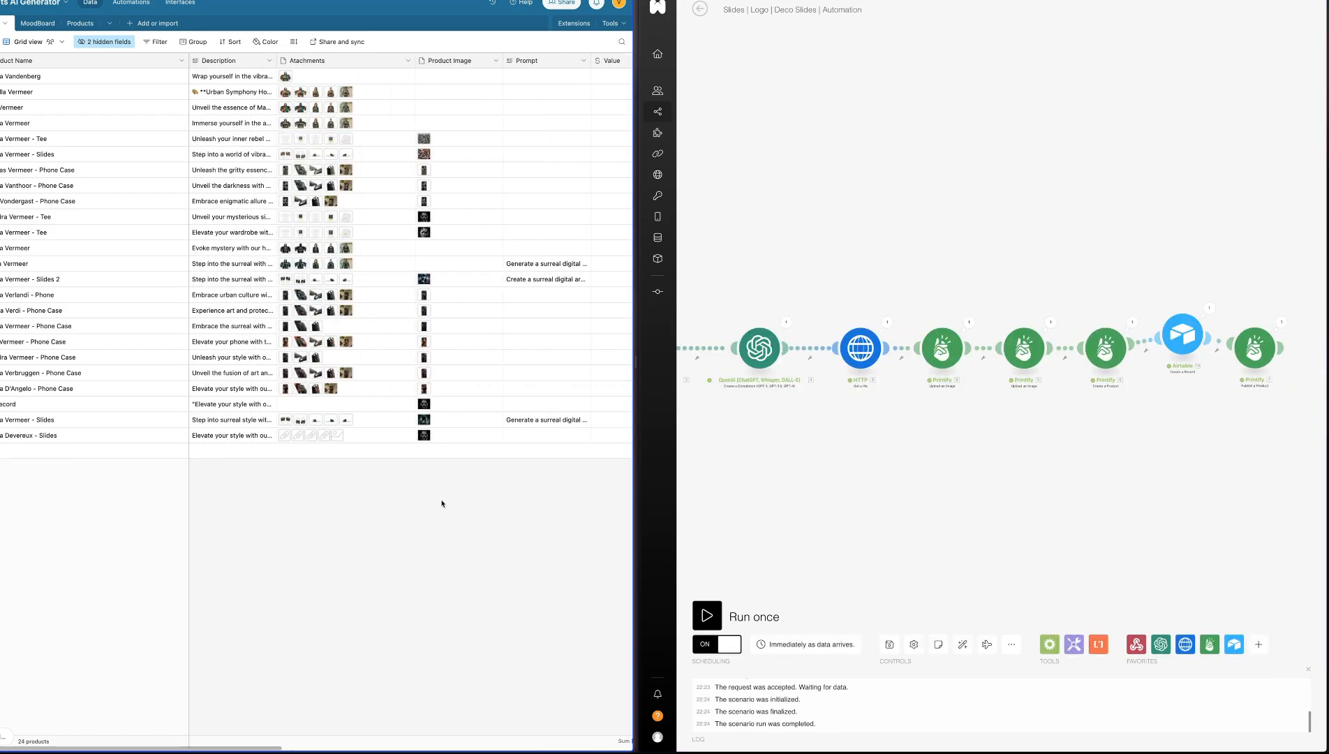
{"action": "left_click", "coordinate": [455, 407]}
{"action": "left_click", "coordinate": [497, 400]}
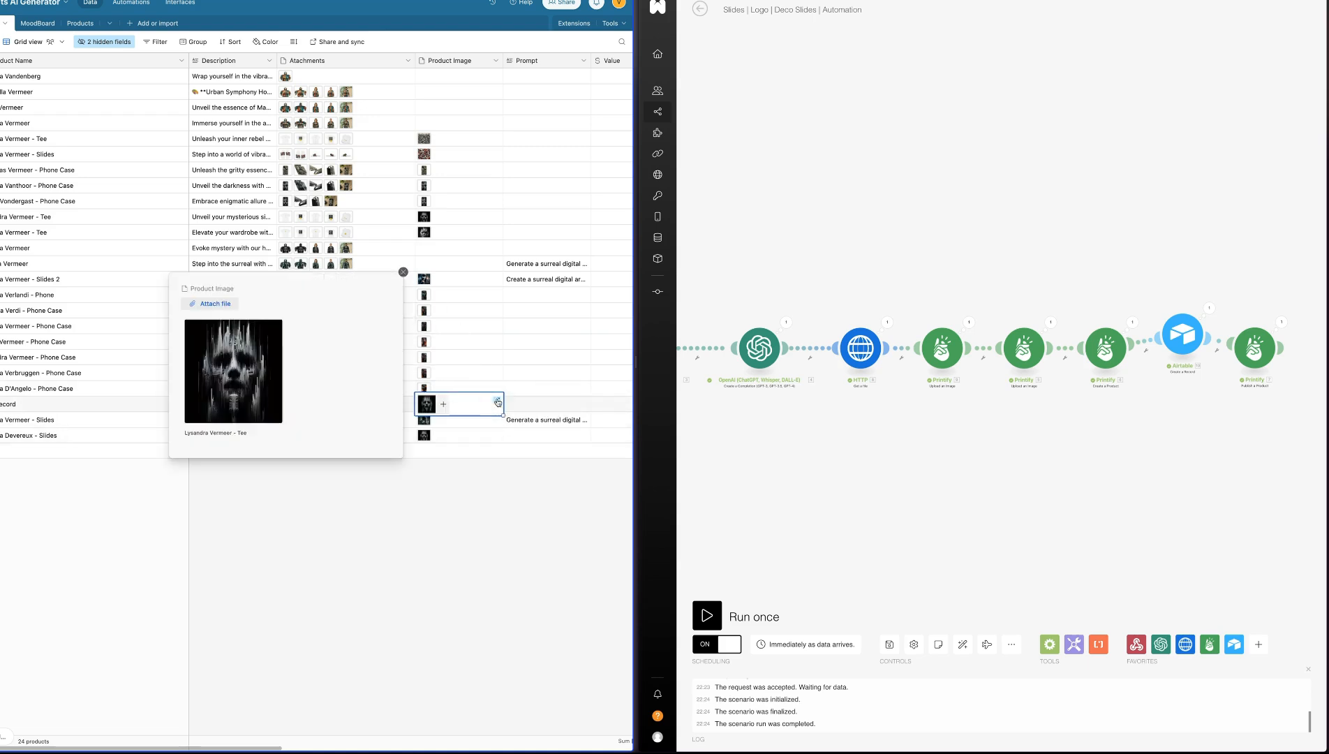
{"action": "left_click", "coordinate": [256, 382]}
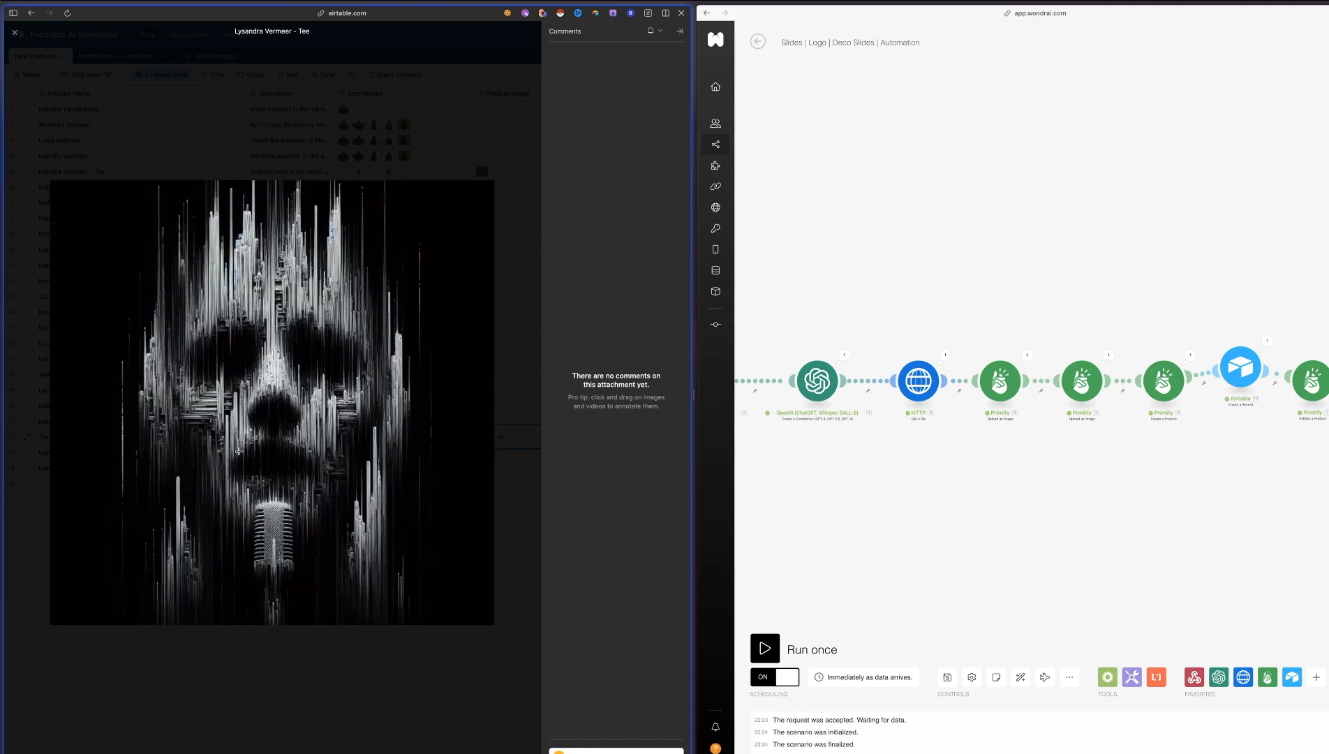
Close the tee image, examine the slides mockups attached to the newest slides record one by one, and return to the grid
{"action": "key", "text": "Escape"}
{"action": "left_click", "coordinate": [363, 468]}
{"action": "left_click", "coordinate": [345, 468]}
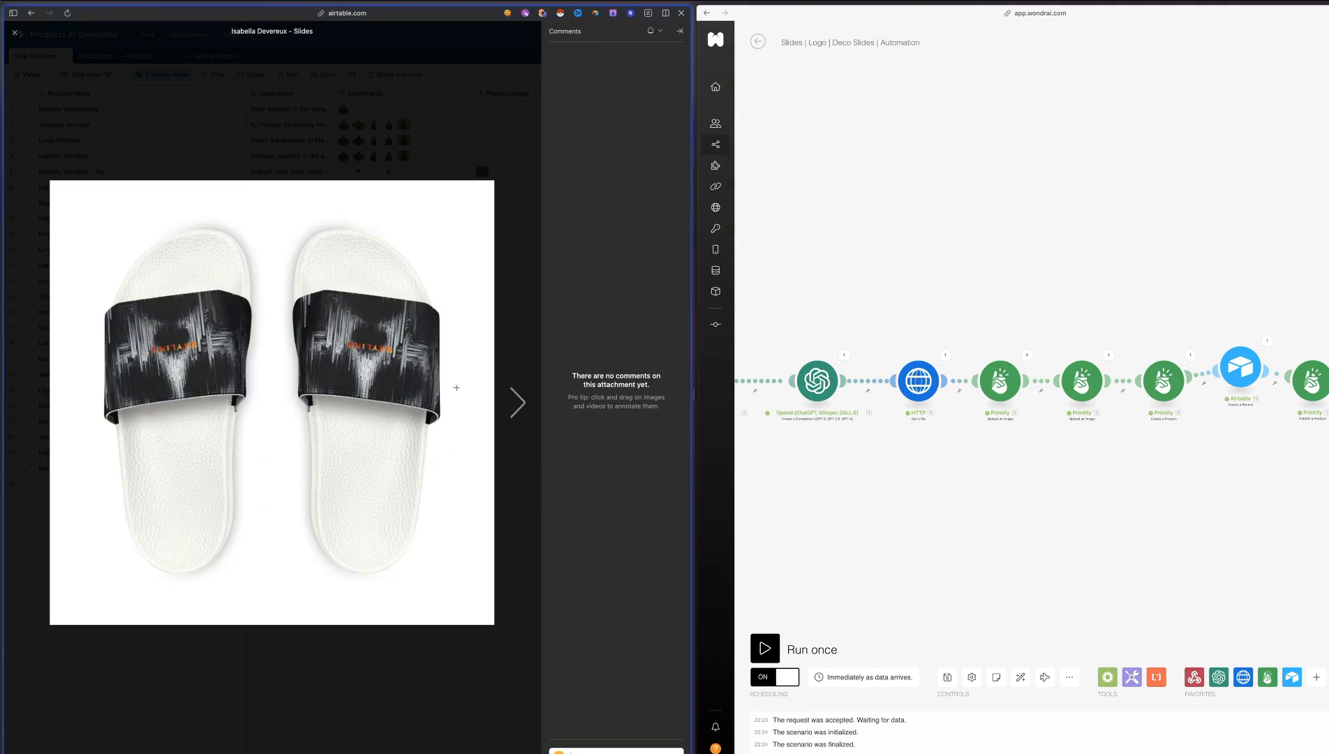
{"action": "left_click", "coordinate": [518, 403]}
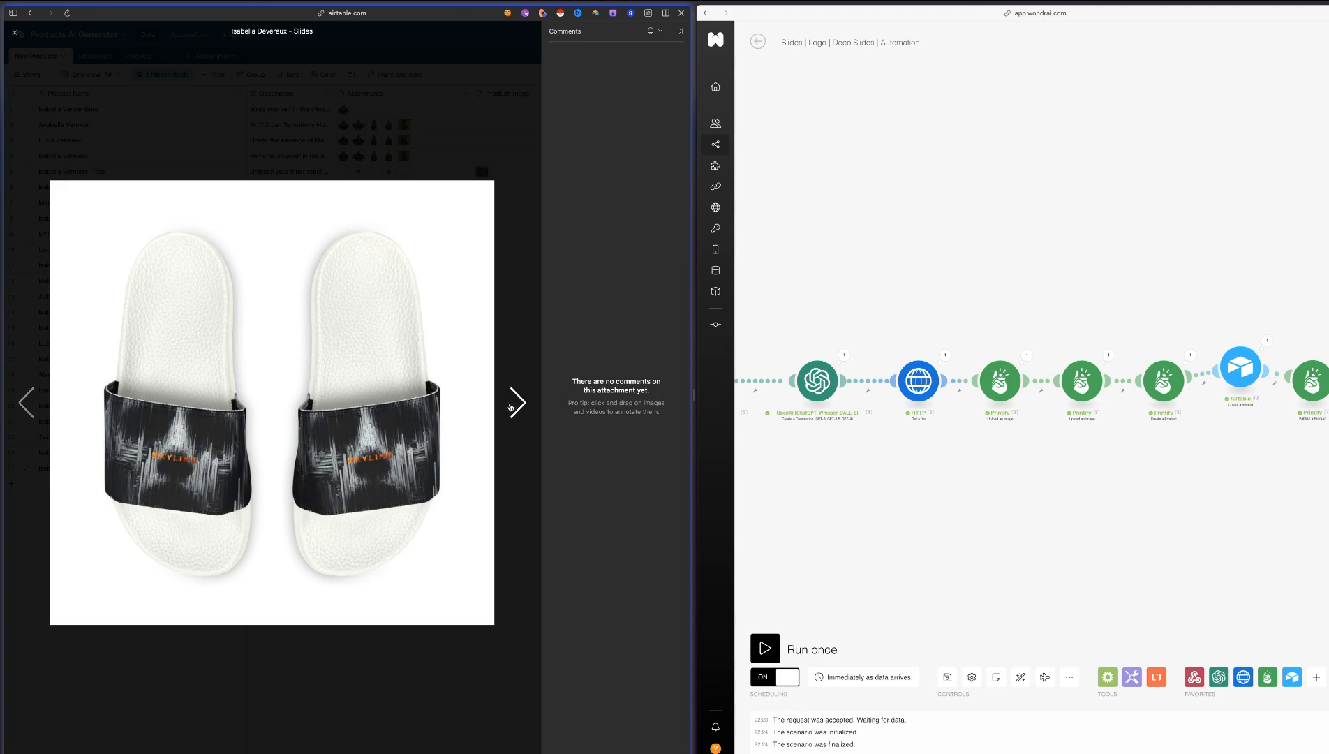
{"action": "left_click", "coordinate": [517, 403]}
{"action": "left_click", "coordinate": [519, 406]}
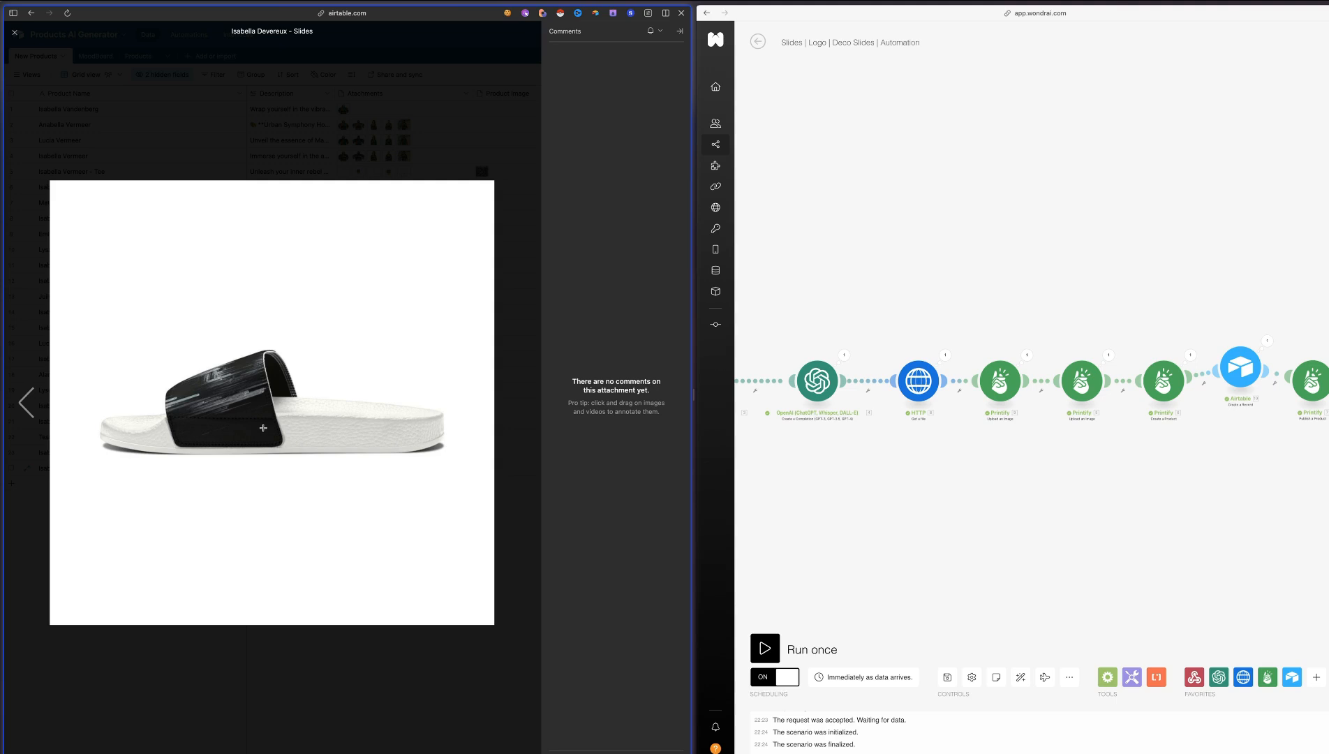
{"action": "key", "text": "Escape"}
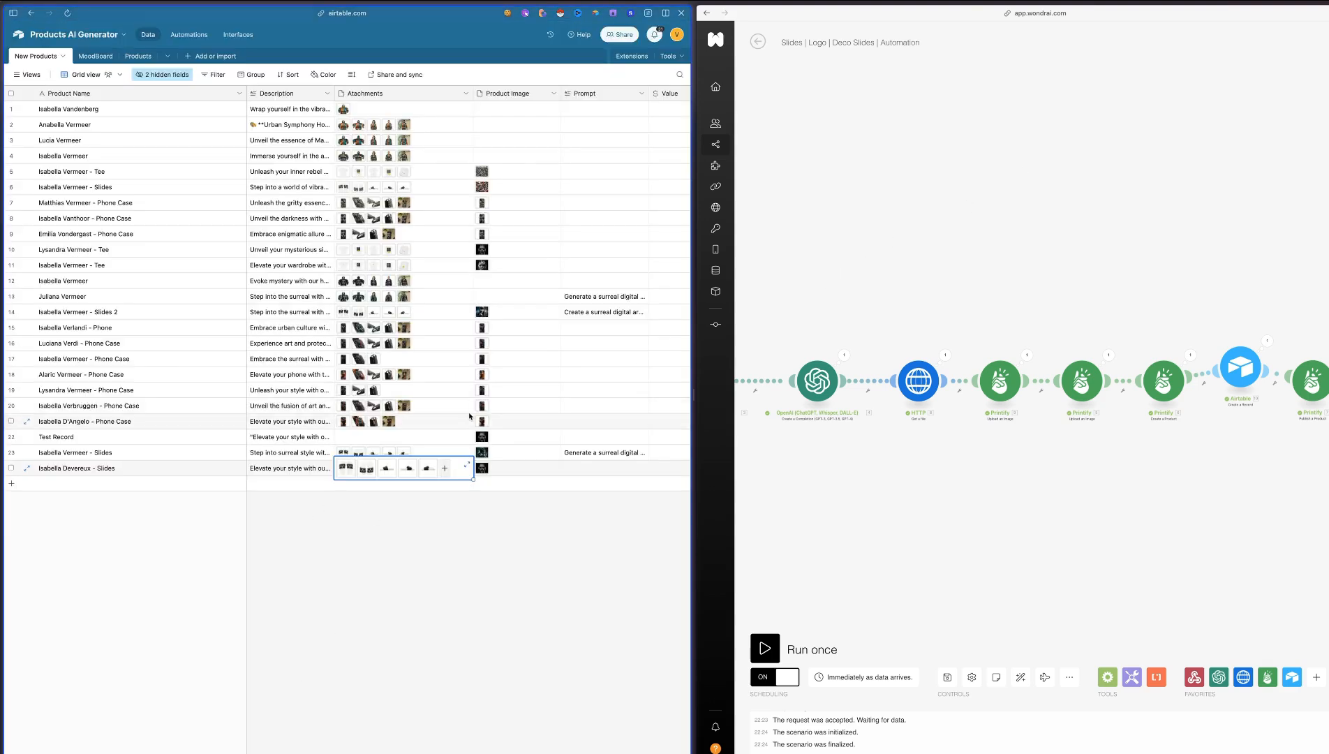
Reopen the Slides | Logo | Deco Slides | Automation scenario for editing and copy its Airtable Create a Record module
{"action": "left_click", "coordinate": [958, 173]}
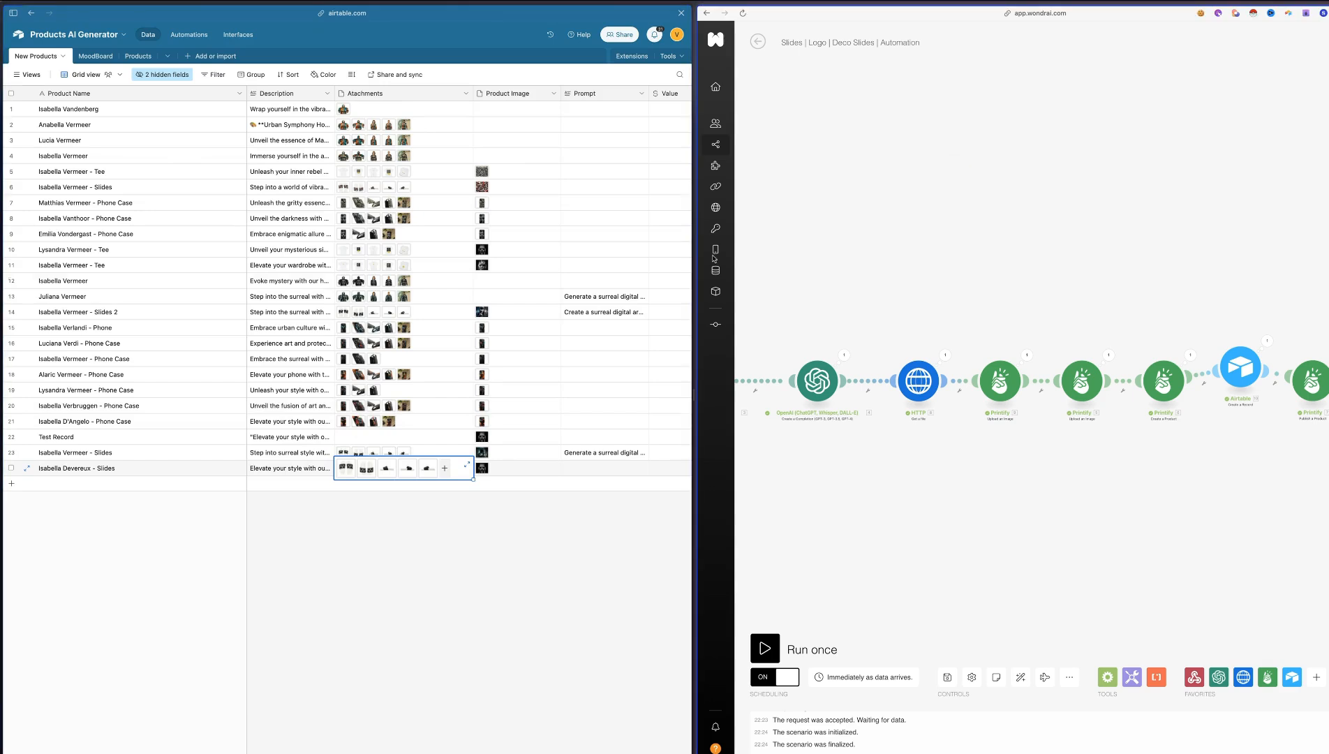
{"action": "left_click", "coordinate": [758, 41]}
{"action": "left_click", "coordinate": [1125, 116]}
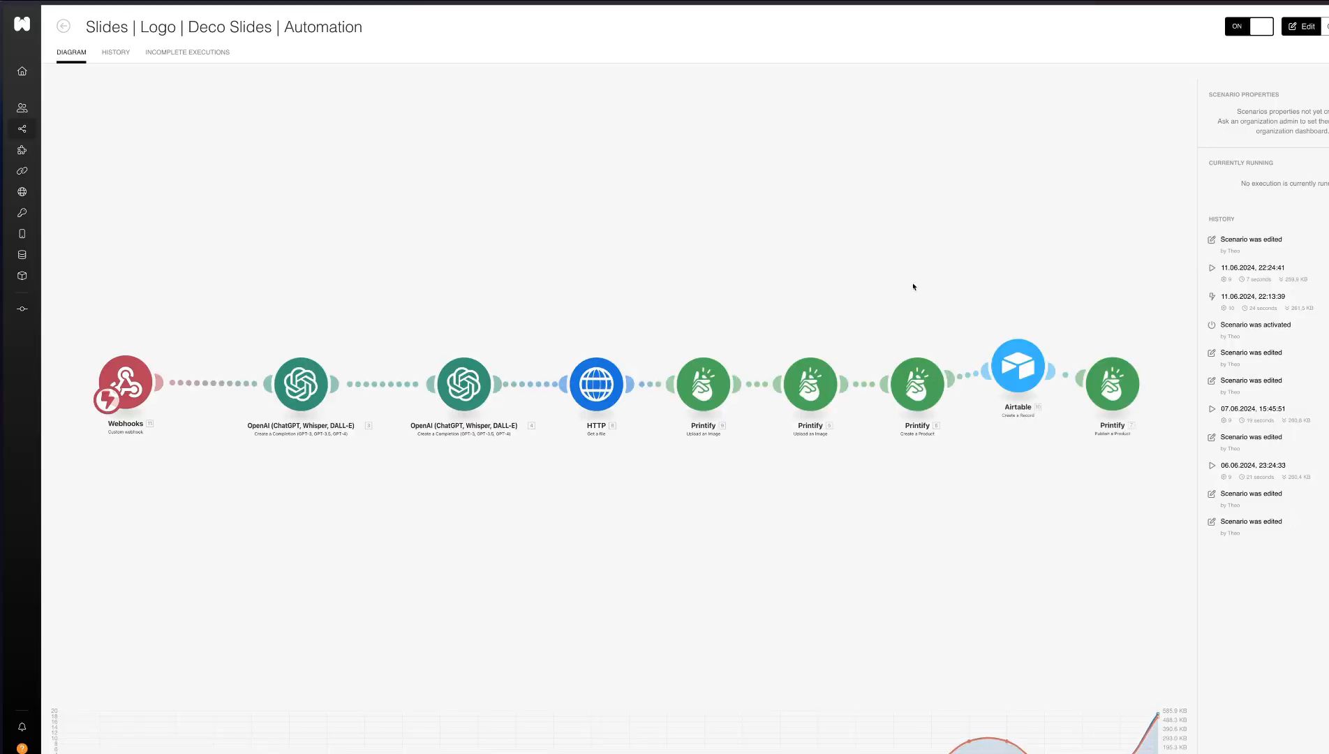
{"action": "left_click", "coordinate": [1040, 364]}
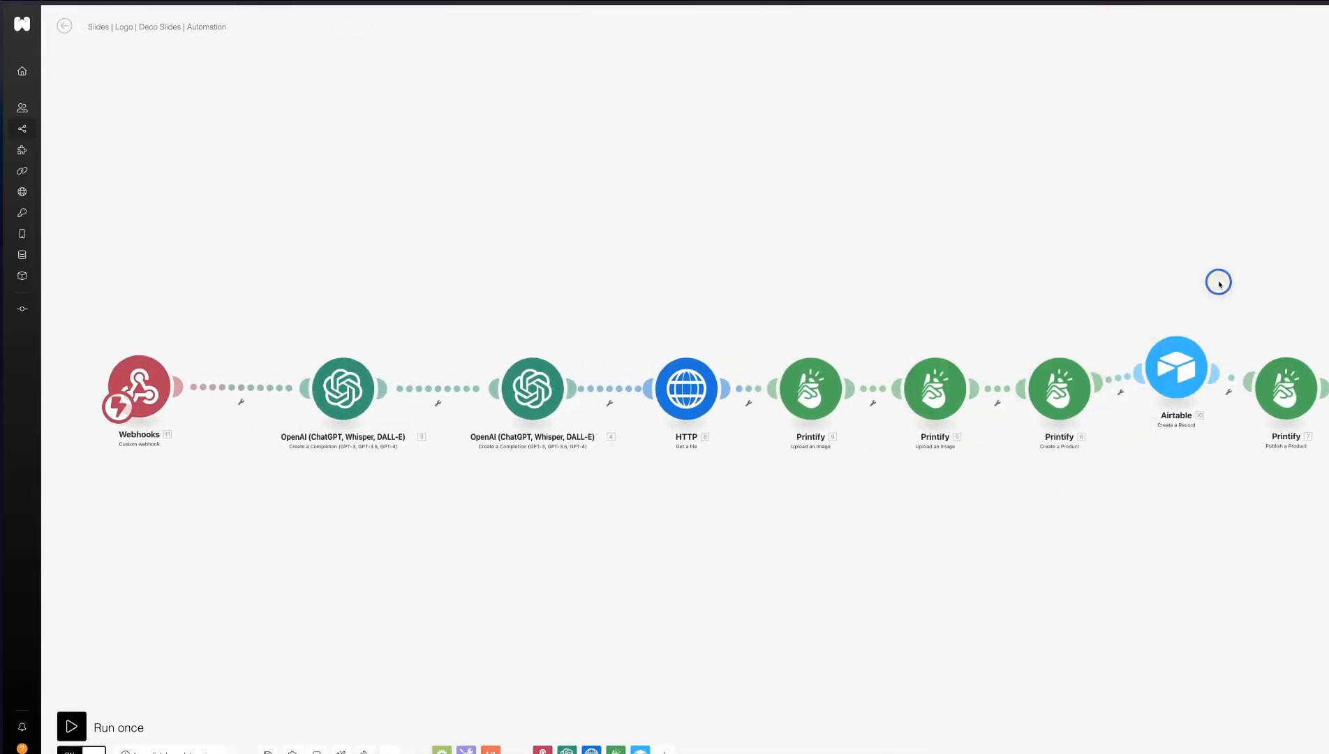
{"action": "left_click", "coordinate": [1136, 382]}
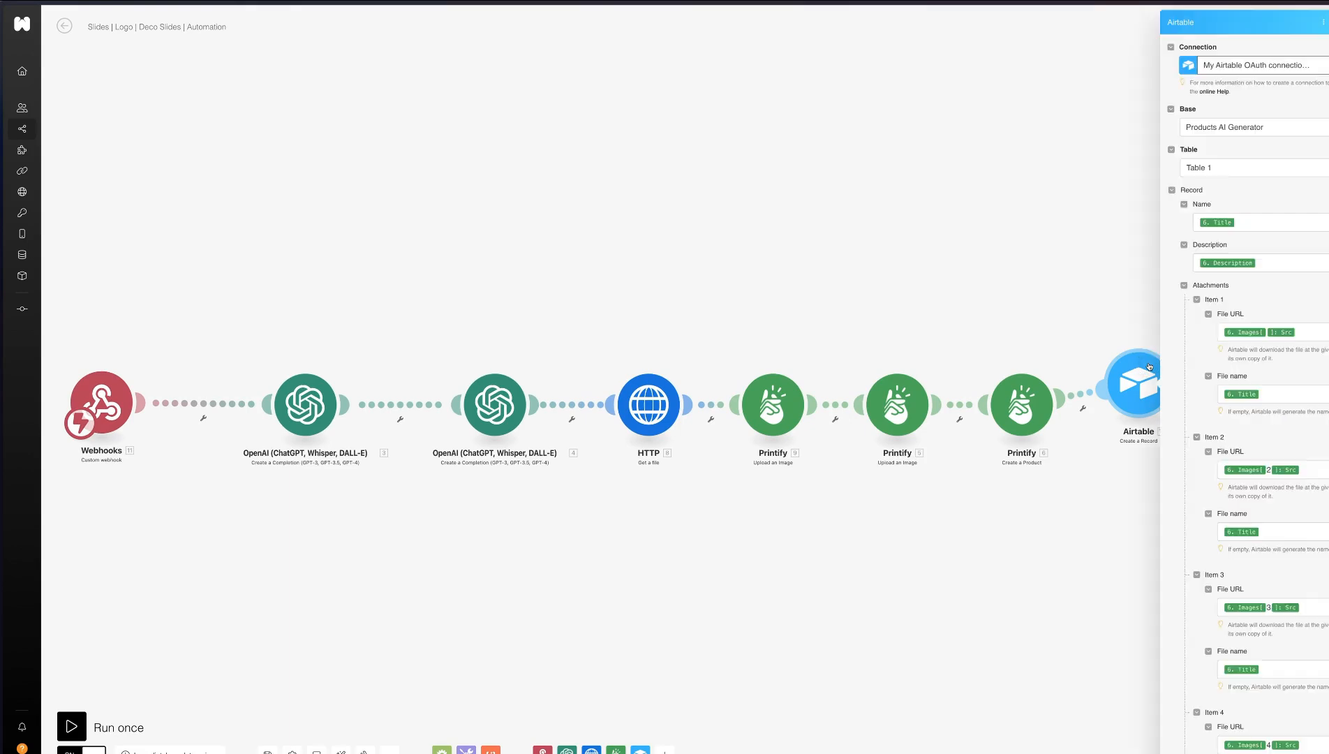
{"action": "left_click", "coordinate": [1087, 321]}
{"action": "right_click", "coordinate": [1135, 383]}
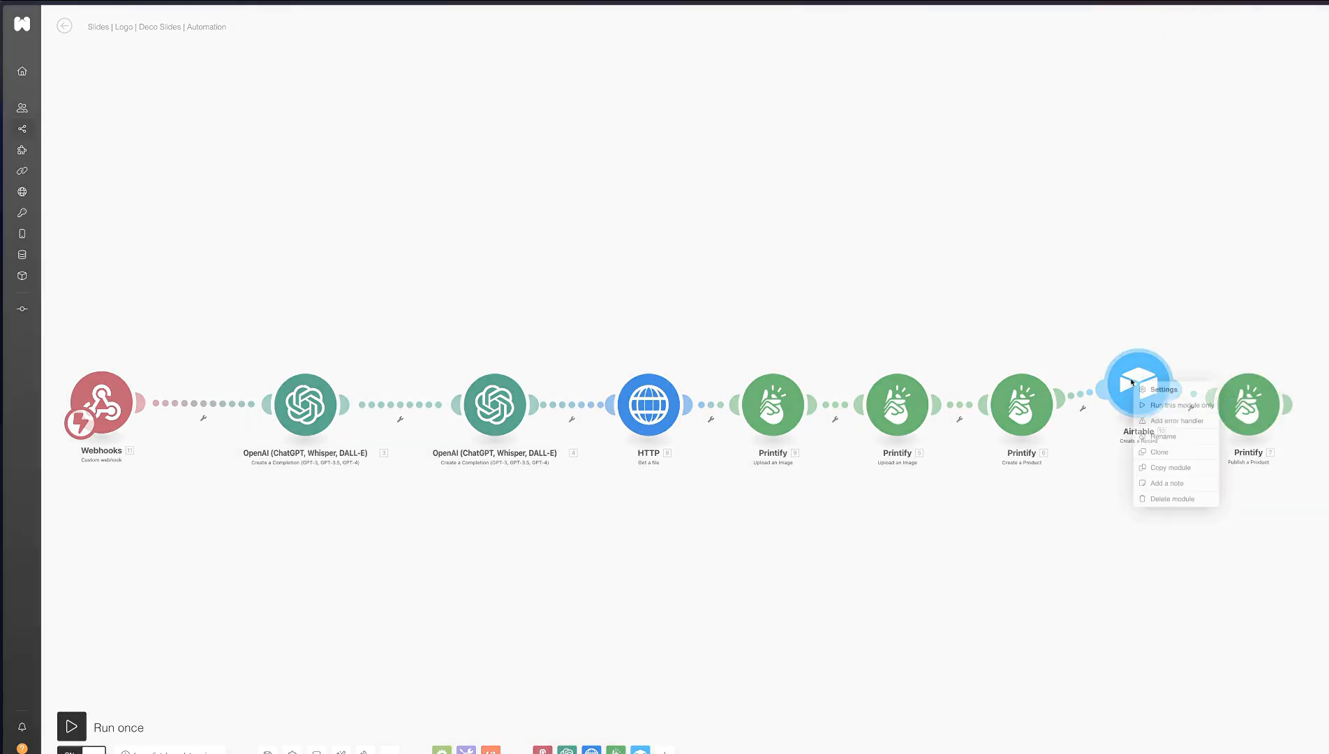
{"action": "left_click", "coordinate": [1160, 451]}
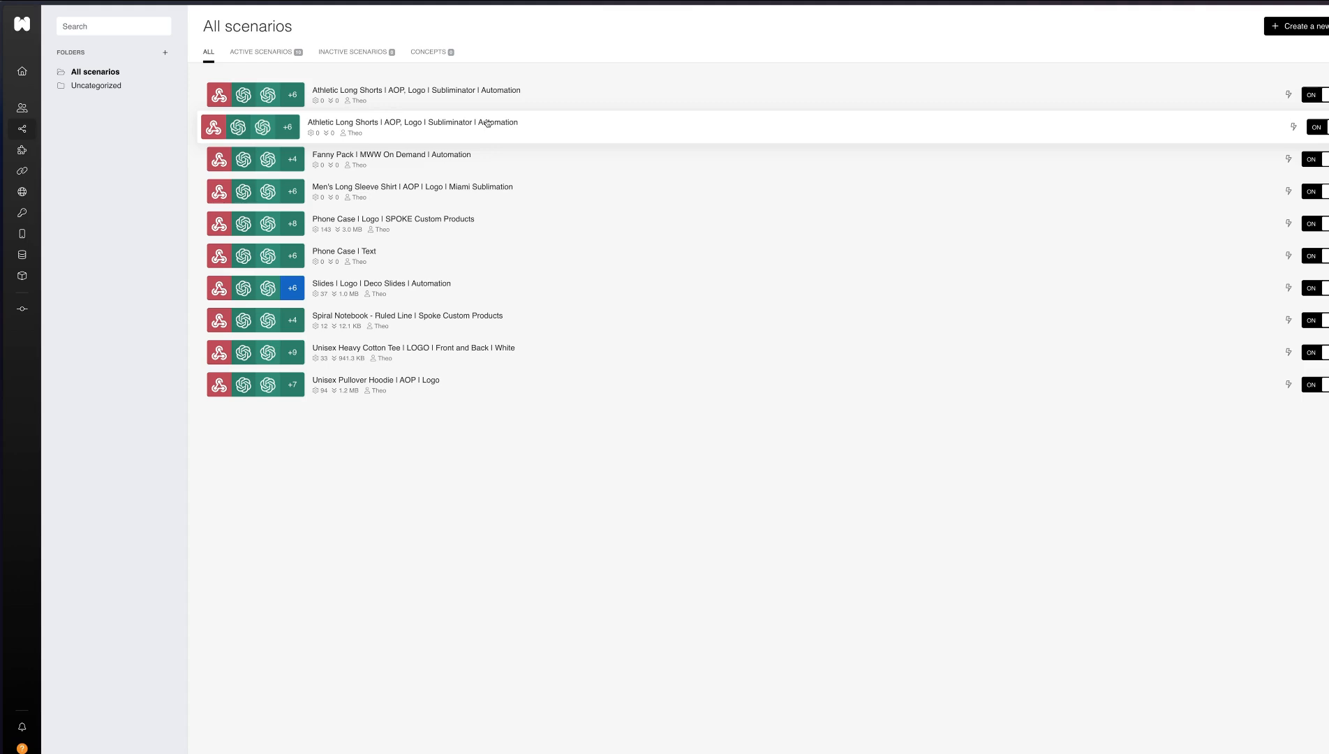
Paste the Airtable module into the second listed Athletic Long Shorts scenario and insert it between the Printify Create a Product and Publish a Product modules
{"action": "left_click", "coordinate": [488, 123]}
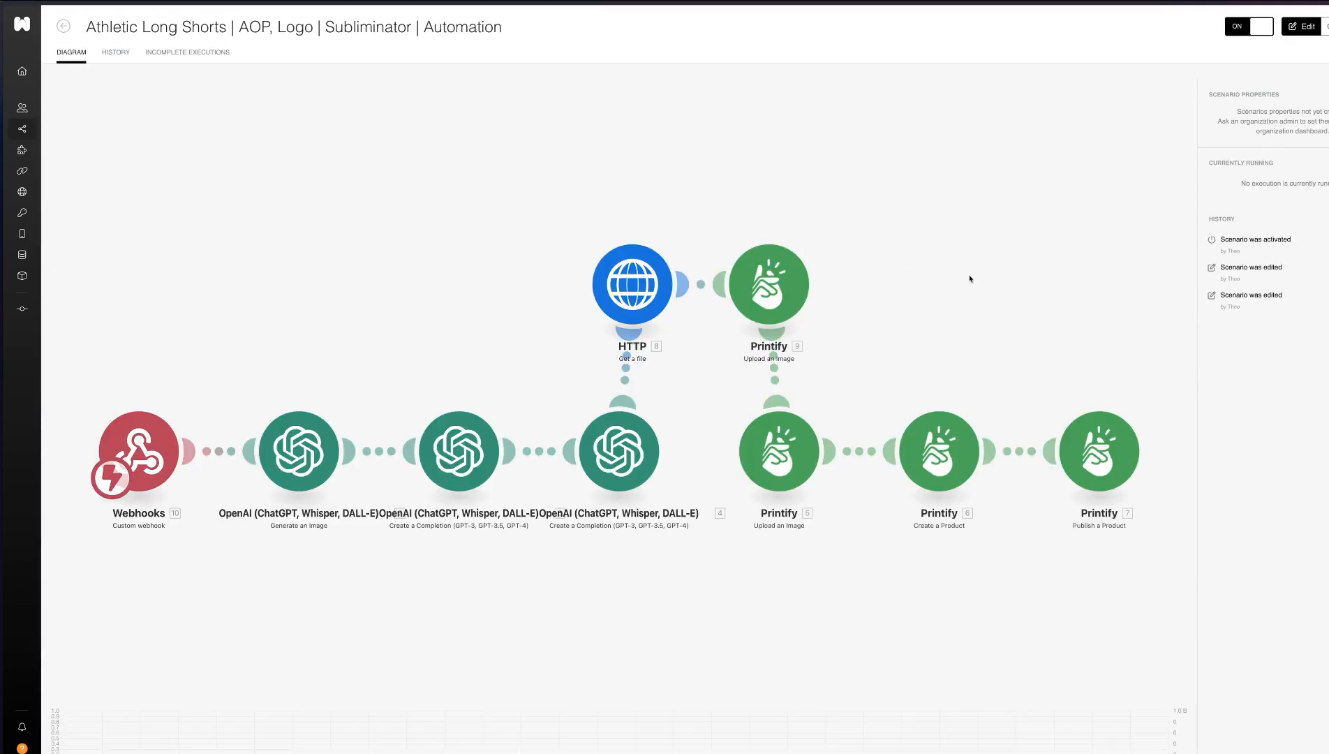
{"action": "left_click", "coordinate": [397, 584]}
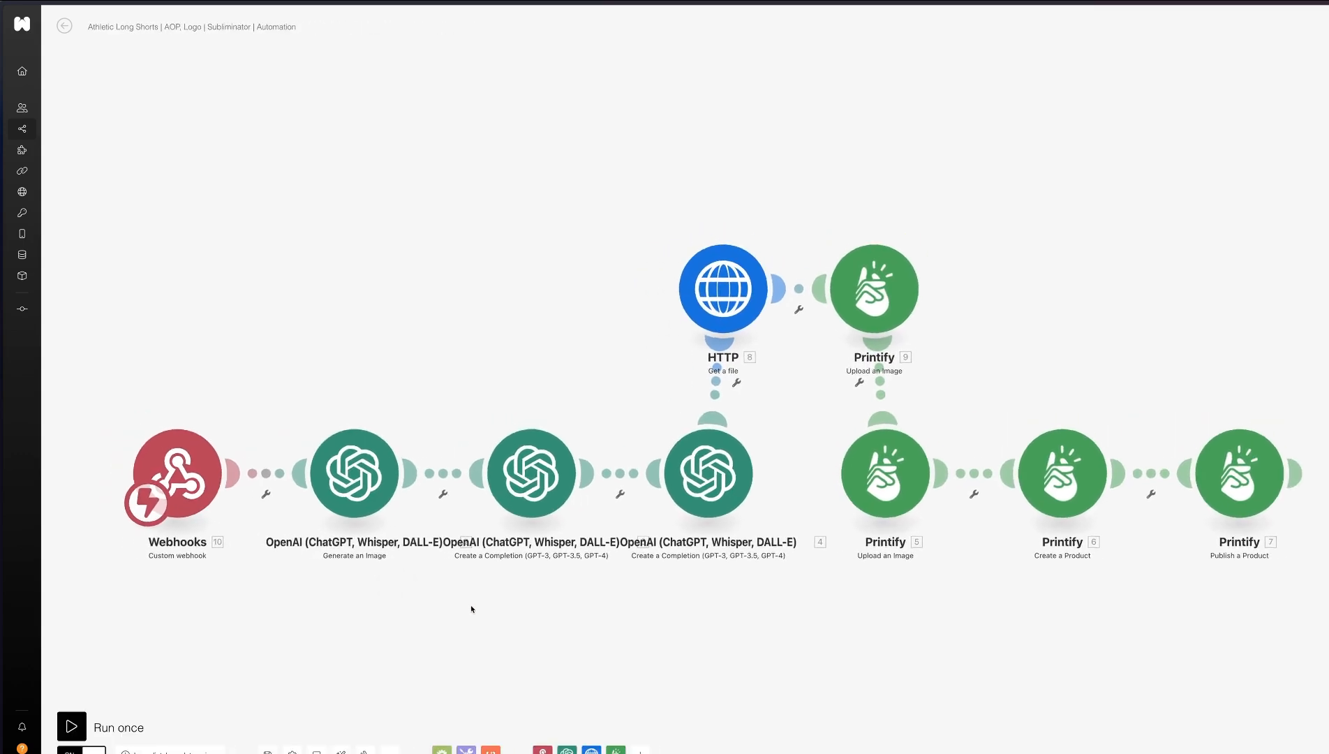
{"action": "key", "text": "super+v"}
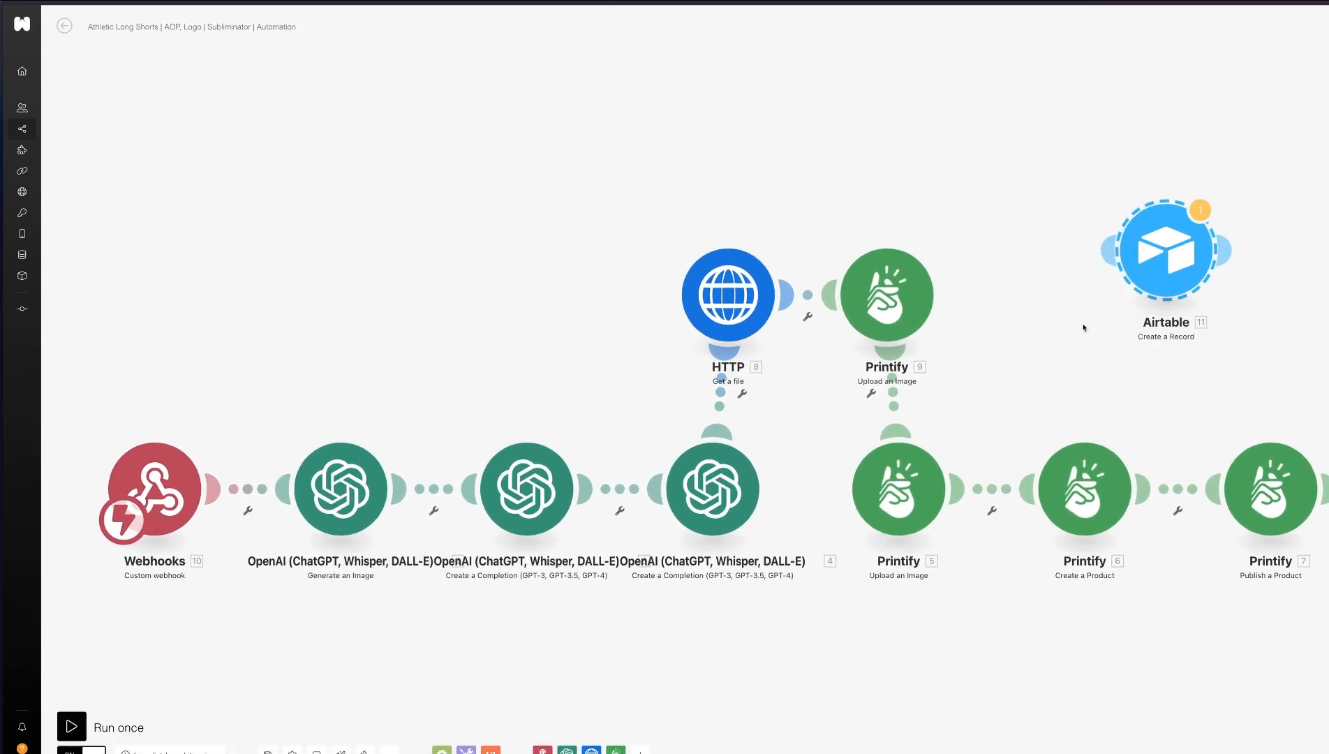
{"action": "scroll", "coordinate": [1062, 337], "scroll_direction": "down", "scroll_amount": 1}
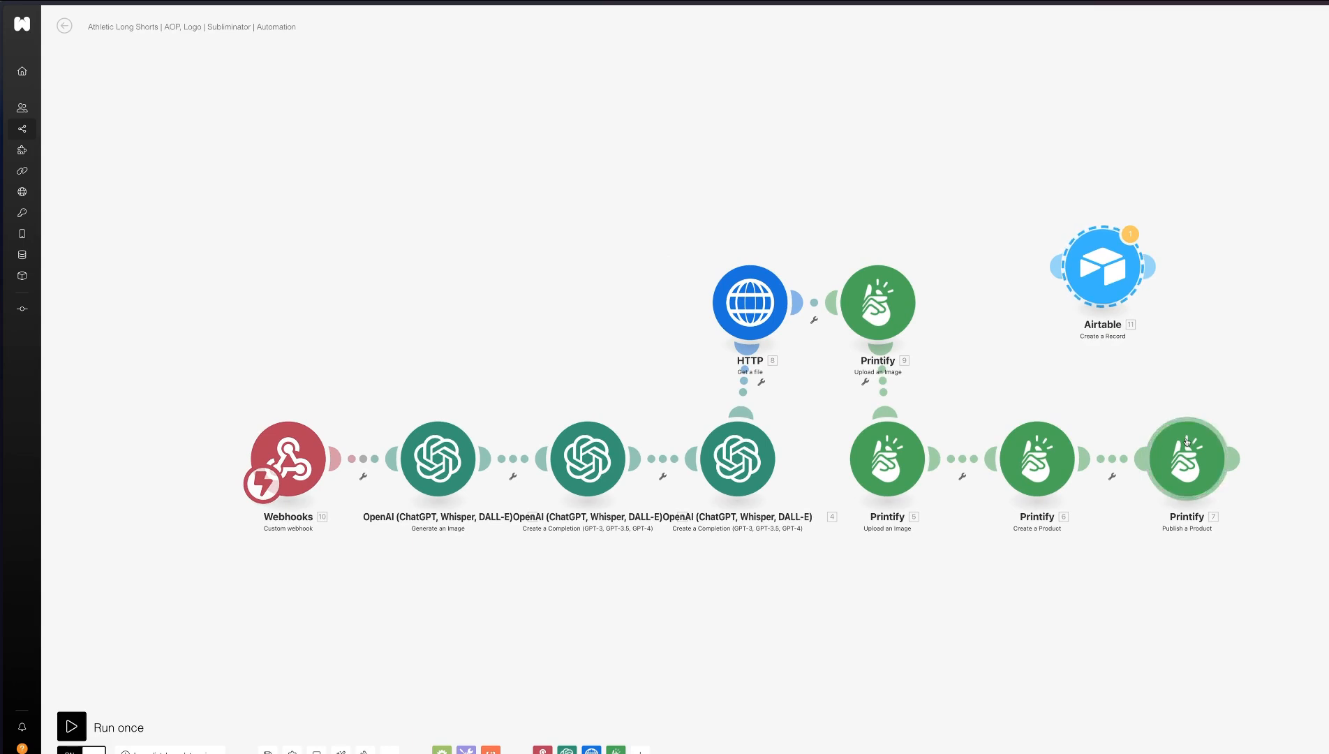
{"action": "left_click_drag", "start_coordinate": [1182, 453], "coordinate": [1322, 441]}
{"action": "left_click_drag", "start_coordinate": [1094, 280], "coordinate": [1181, 452]}
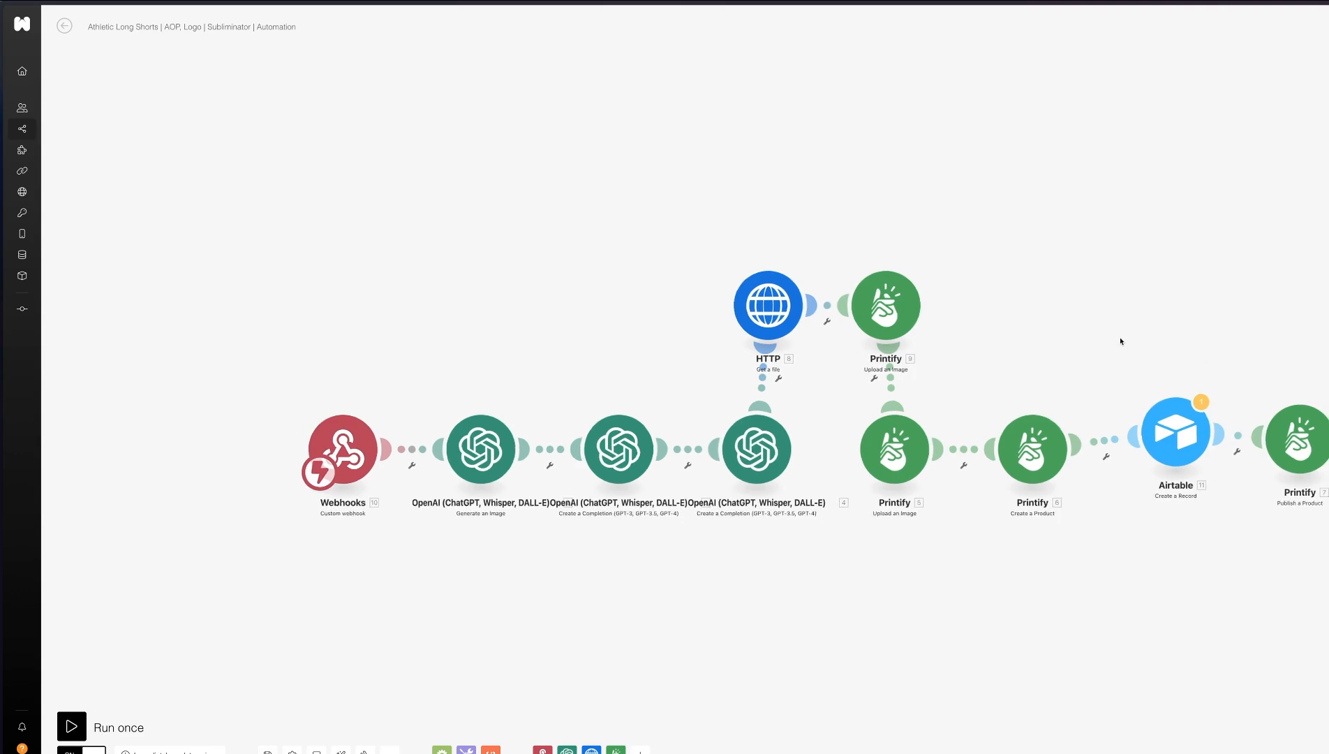
Save the OpenAI shorts description prompt and map the HTTP Data to the Image URL of the Printify Upload an Image module before Create a Product
{"action": "left_click", "coordinate": [1049, 430]}
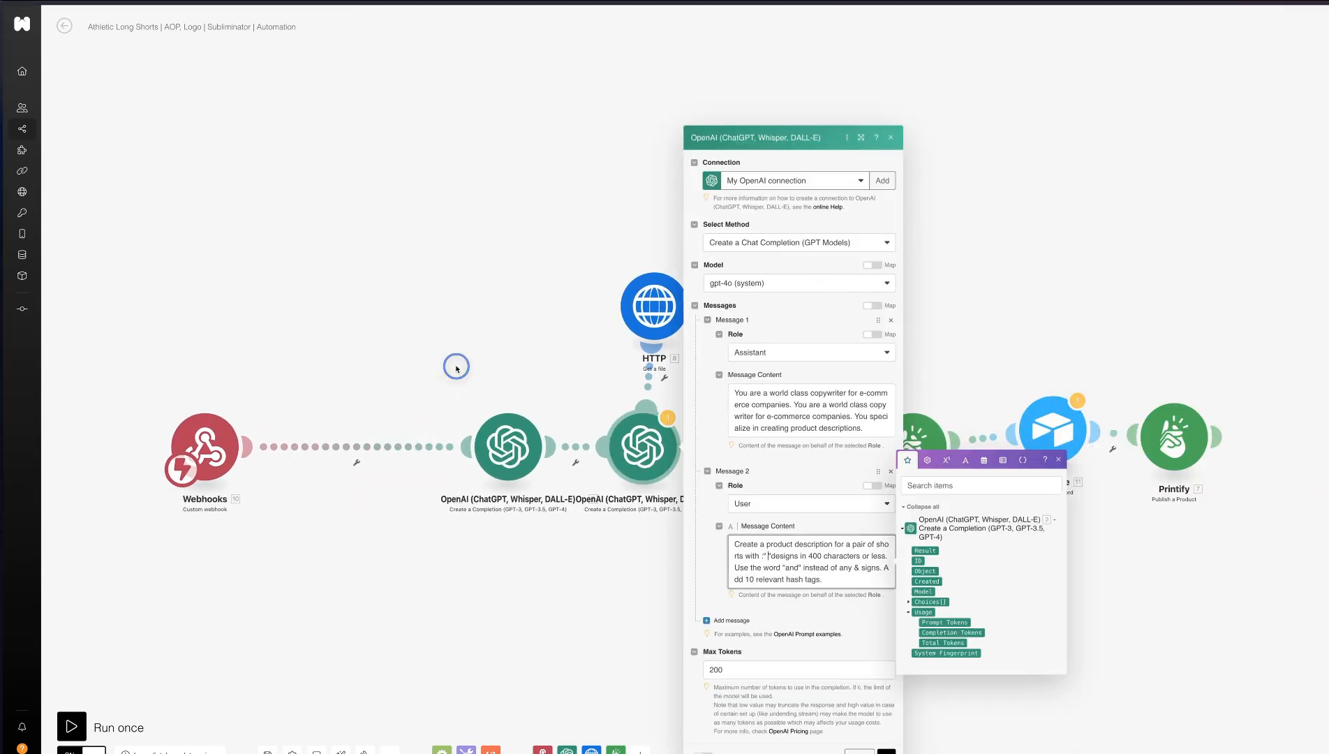
{"action": "left_click", "coordinate": [886, 752]}
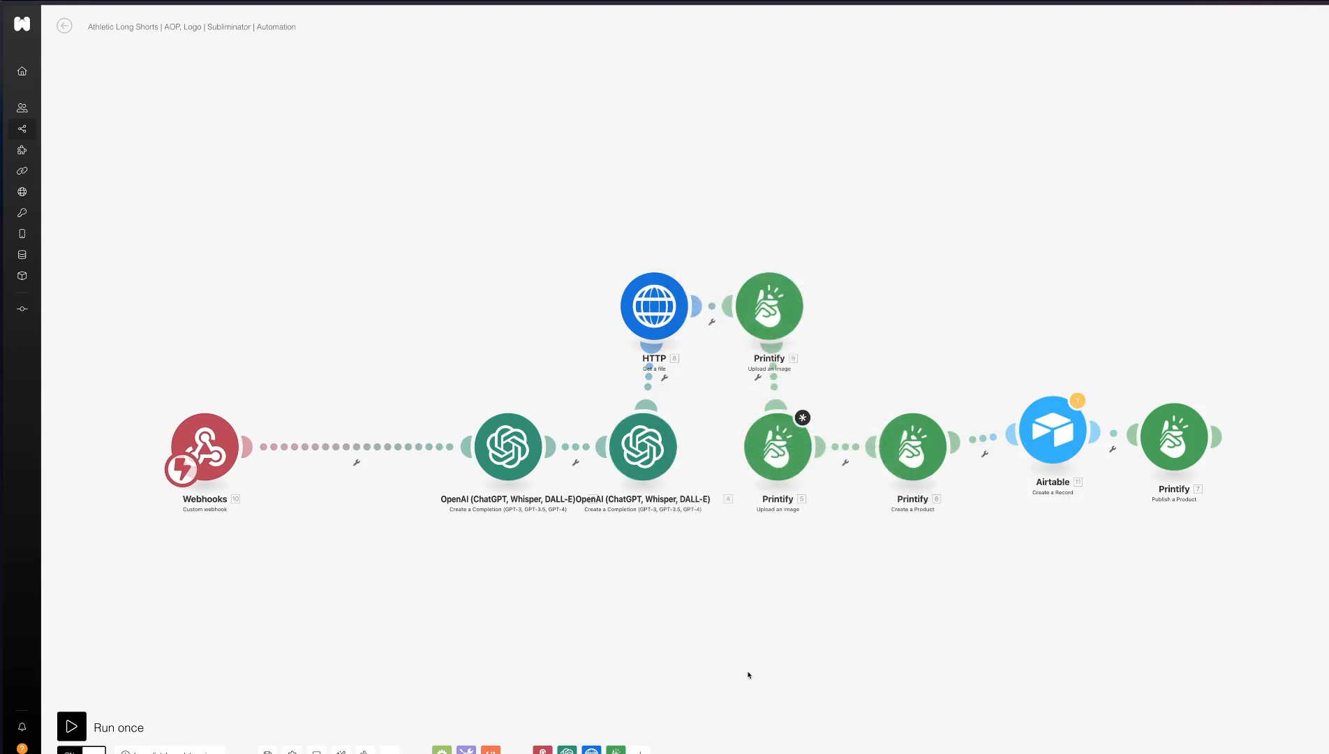
{"action": "left_click", "coordinate": [773, 466]}
{"action": "left_click", "coordinate": [878, 545]}
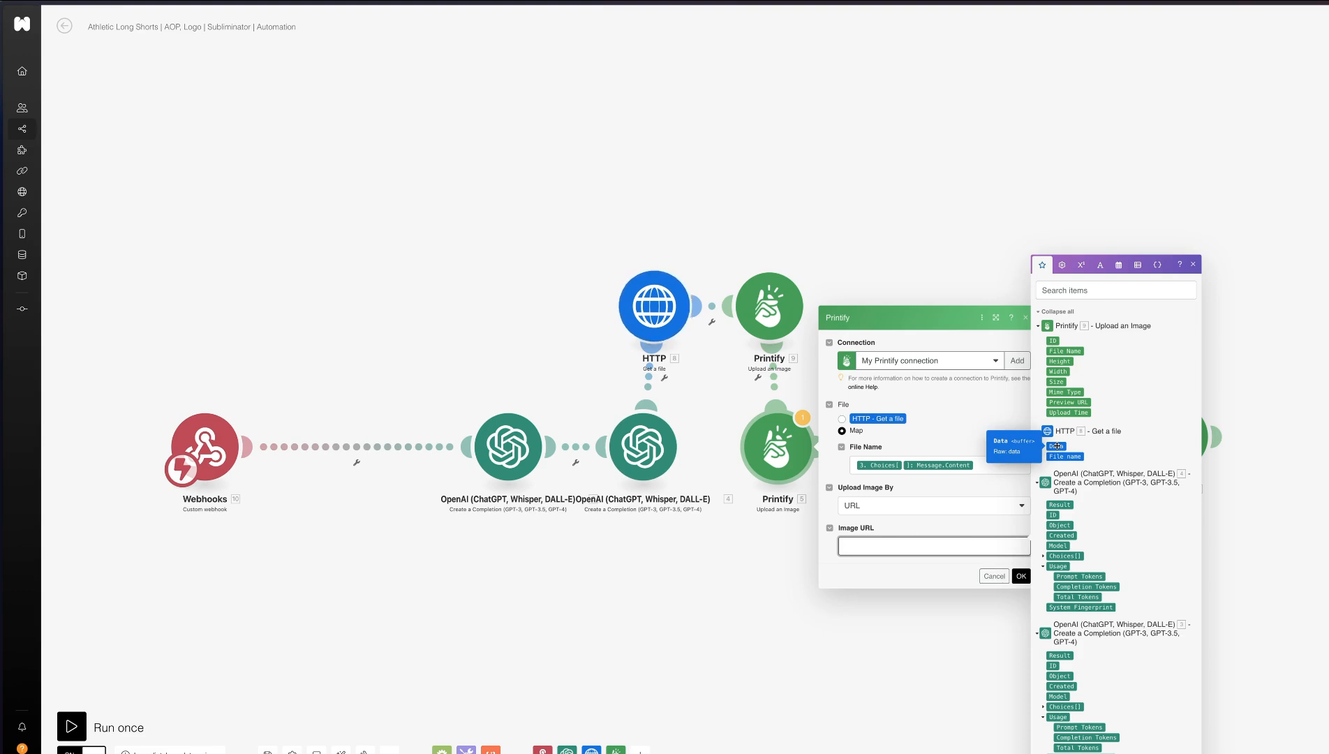
{"action": "left_click", "coordinate": [1055, 445]}
{"action": "left_click", "coordinate": [1022, 576]}
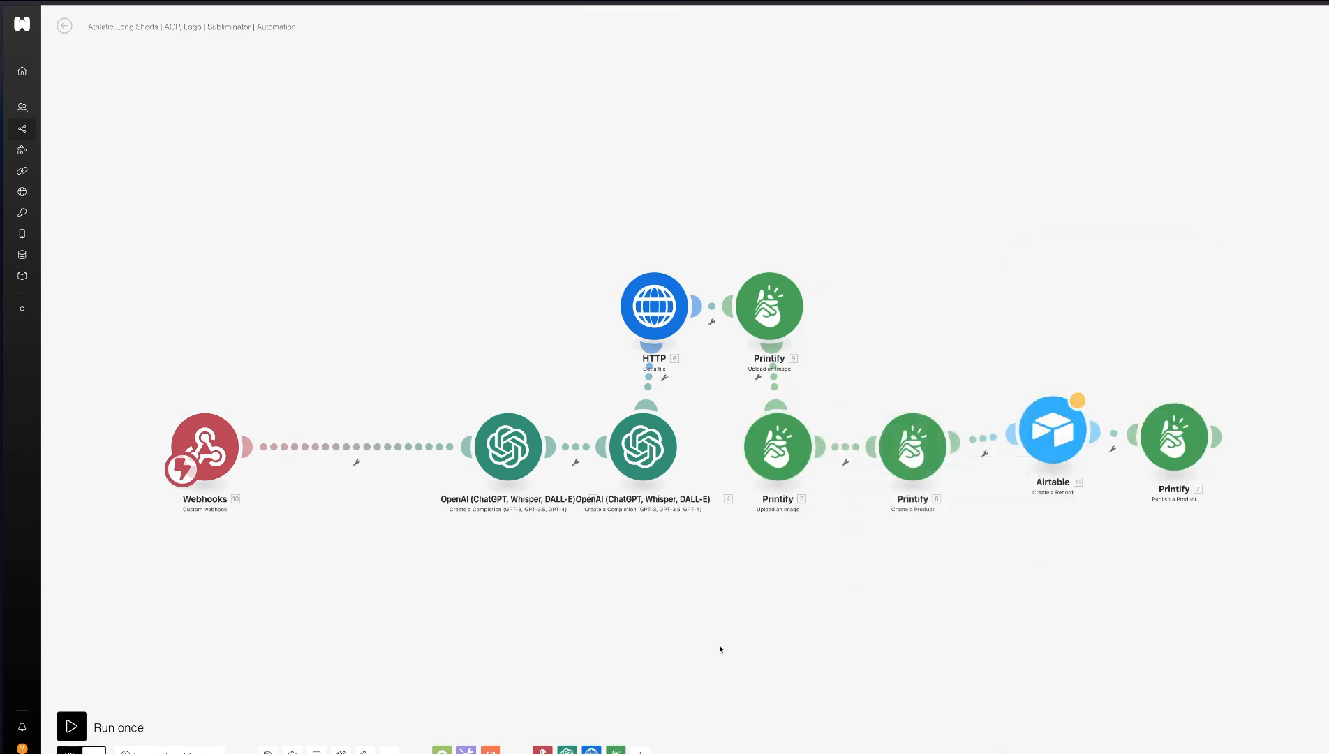
Map the HTTP Data to the File URL below the five attachment items in the Airtable module and save the module
{"action": "left_click", "coordinate": [1053, 429]}
{"action": "scroll", "coordinate": [1132, 447], "scroll_direction": "down", "scroll_amount": 10}
{"action": "left_click", "coordinate": [1250, 464]}
{"action": "key", "text": "BackSpace"}
{"action": "type", "text": "8. Data"}
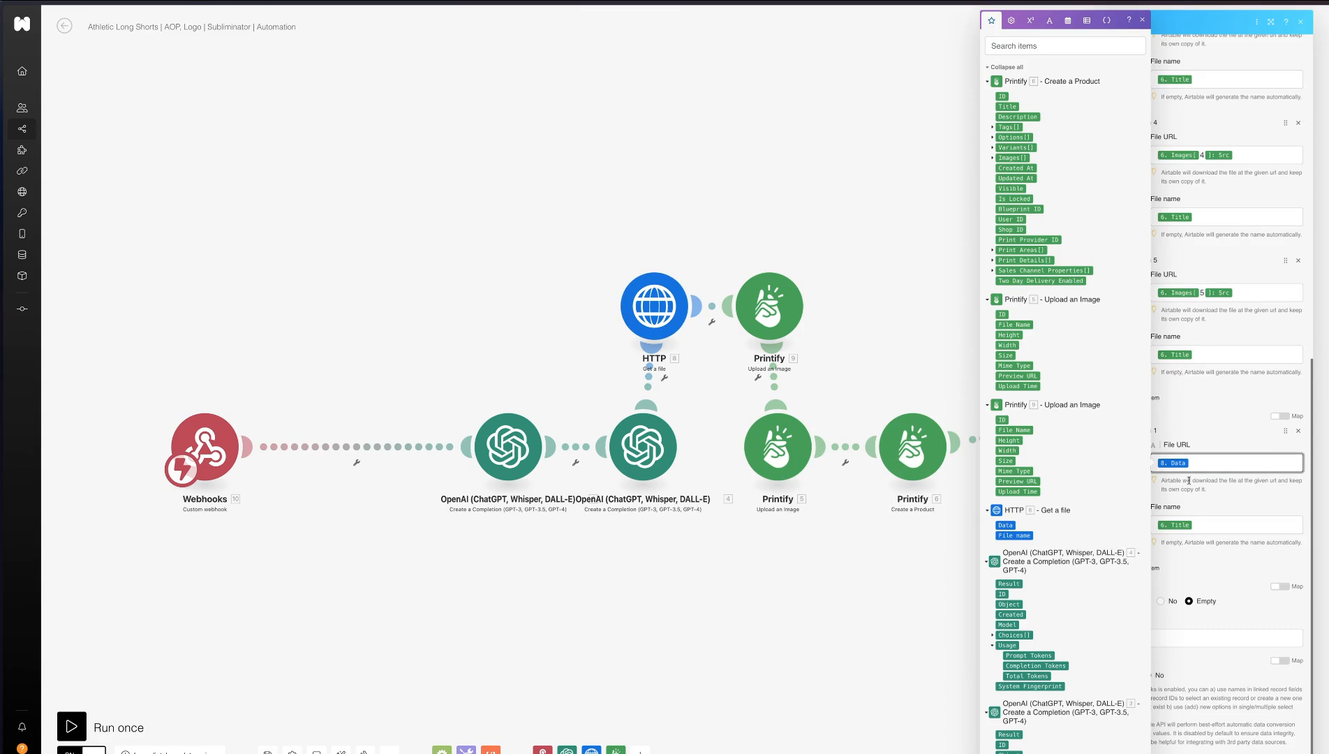
{"action": "left_click", "coordinate": [956, 611]}
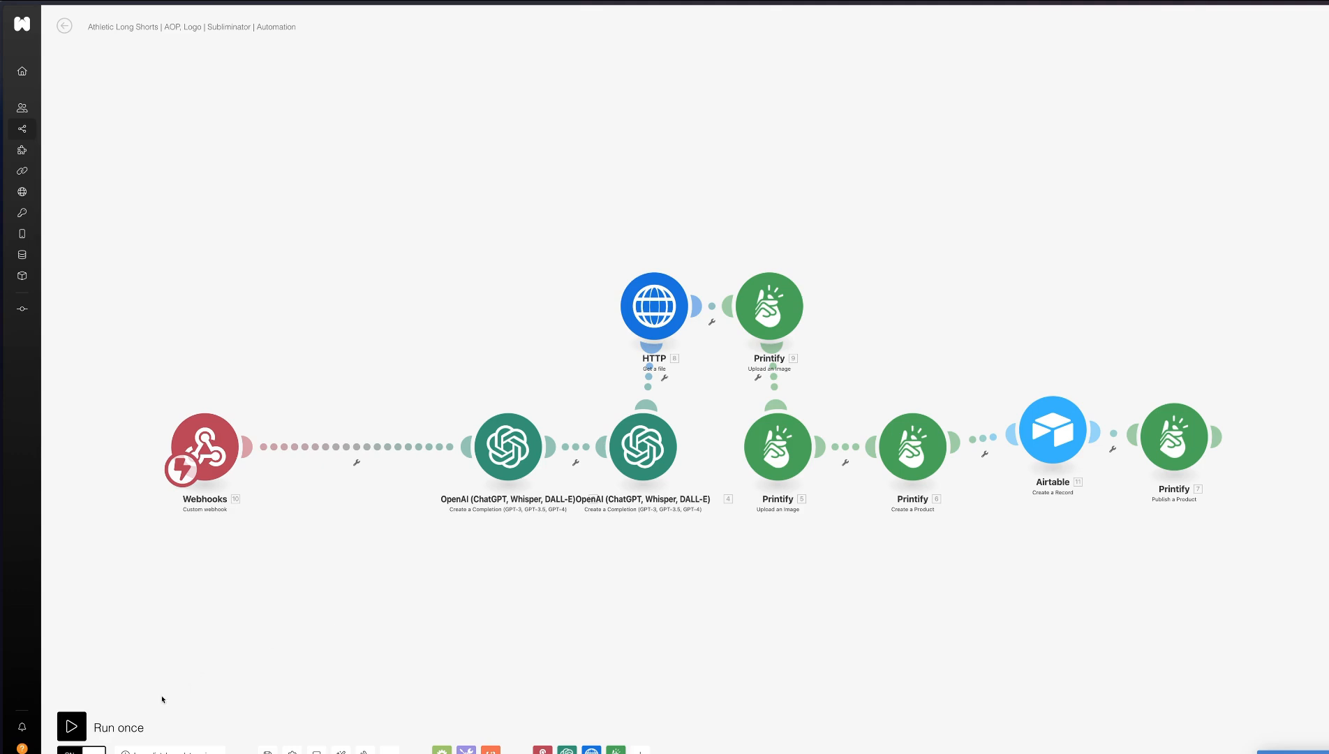
Run the Athletic Long Shorts scenario once and switch to the Airtable products grid
{"action": "left_click", "coordinate": [71, 727]}
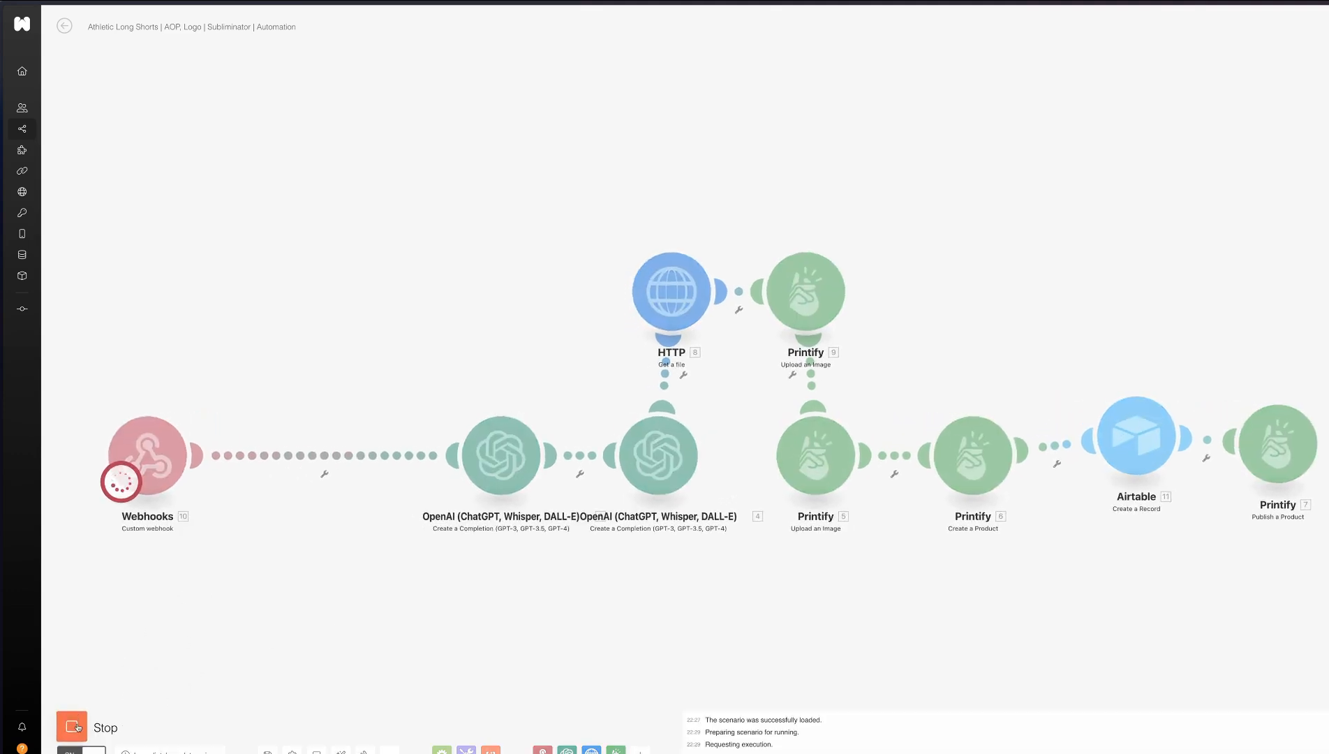
{"action": "mouse_move", "coordinate": [2, 280]}
{"action": "left_click", "coordinate": [51, 227]}
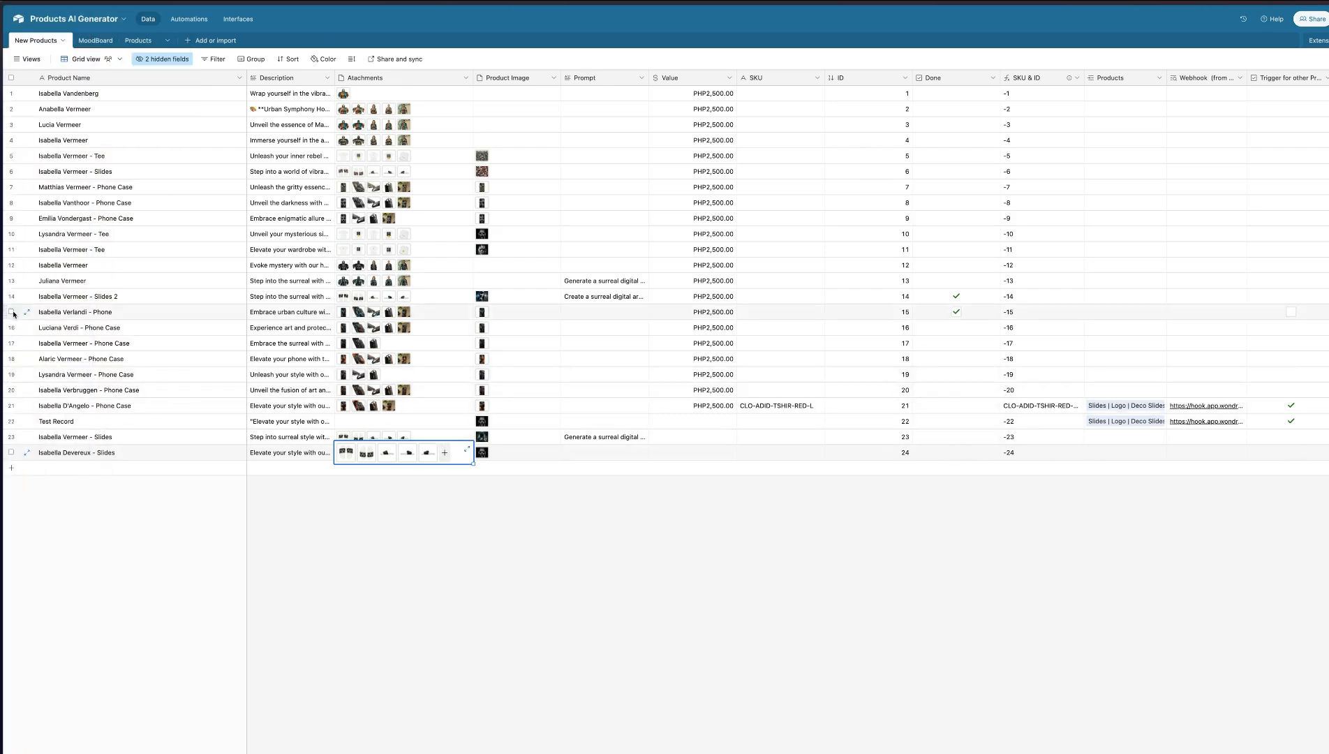
{"action": "mouse_move", "coordinate": [2, 266]}
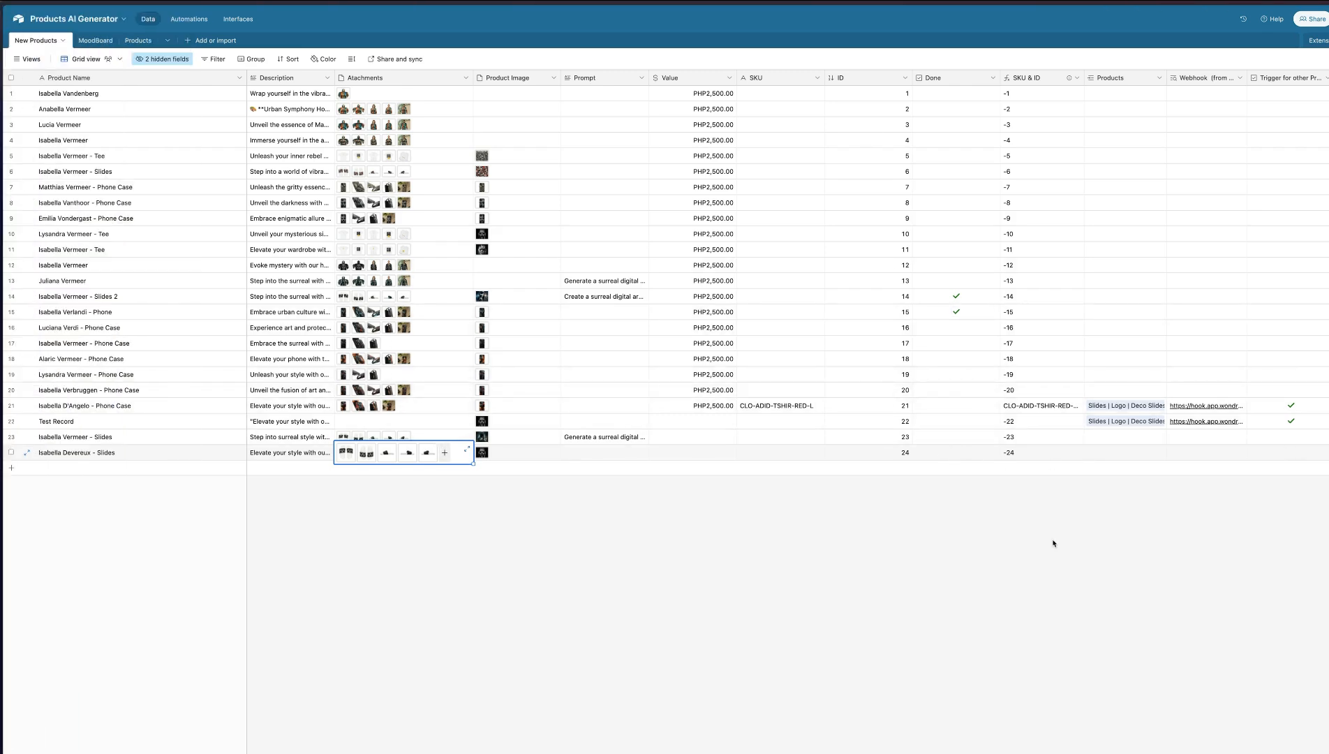
Widen the Products column and link Athletic Long Shorts, Men's Long Sleeve Shirt and Fanny Pack to the phone case record above Test Record
{"action": "left_click", "coordinate": [1240, 78]}
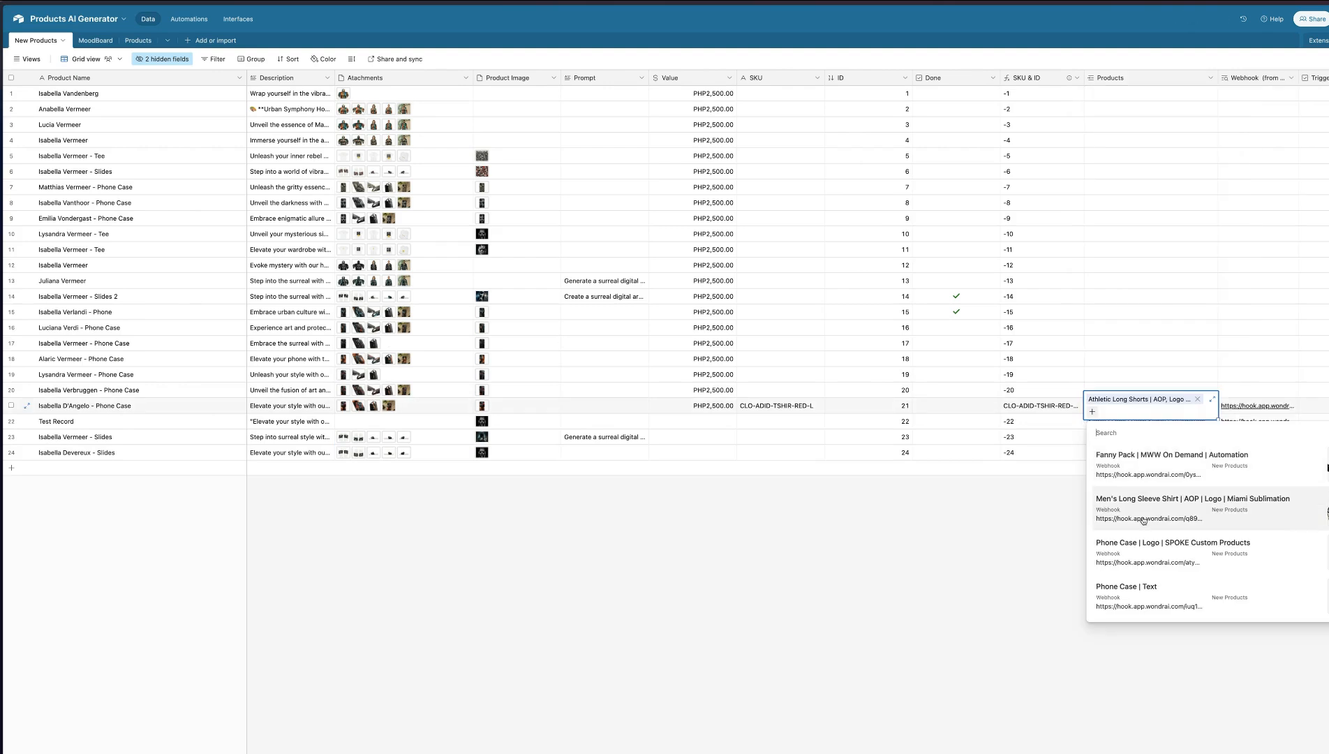
{"action": "scroll", "coordinate": [1143, 521], "scroll_direction": "down", "scroll_amount": 1}
{"action": "left_click", "coordinate": [1145, 490]}
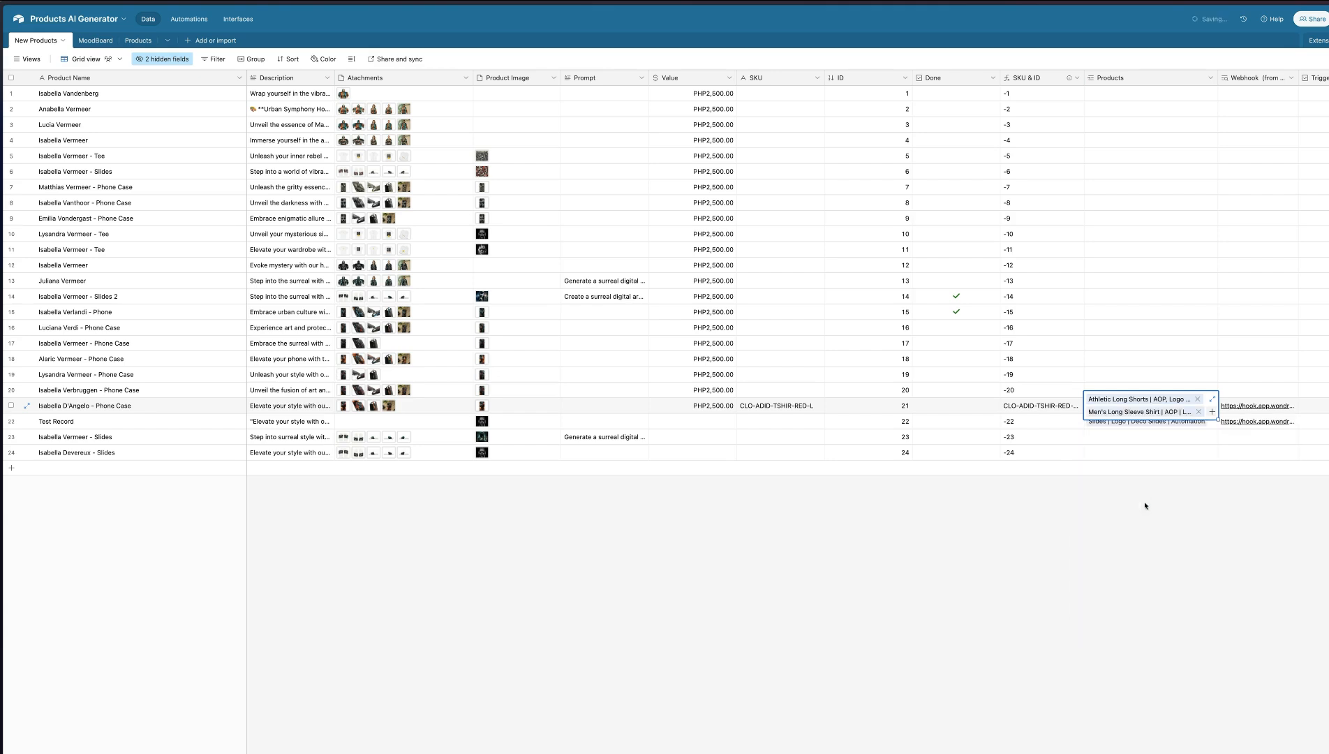
{"action": "left_click", "coordinate": [1213, 412]}
{"action": "left_click", "coordinate": [1176, 464]}
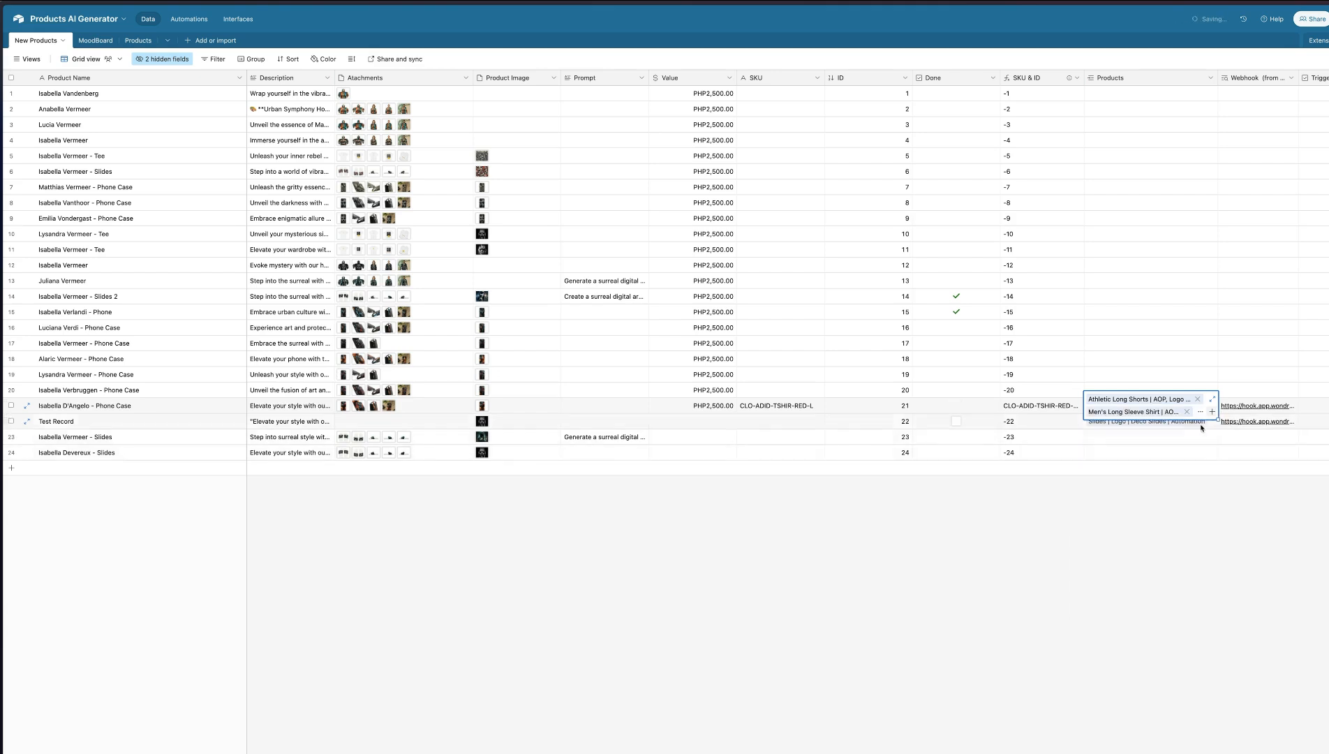
Link Phone Case | Text, Spiral Notebook, Unisex Pullover Hoodie and Unisex Heavy Cotton Tee to the same phone case record
{"action": "left_click", "coordinate": [1213, 413]}
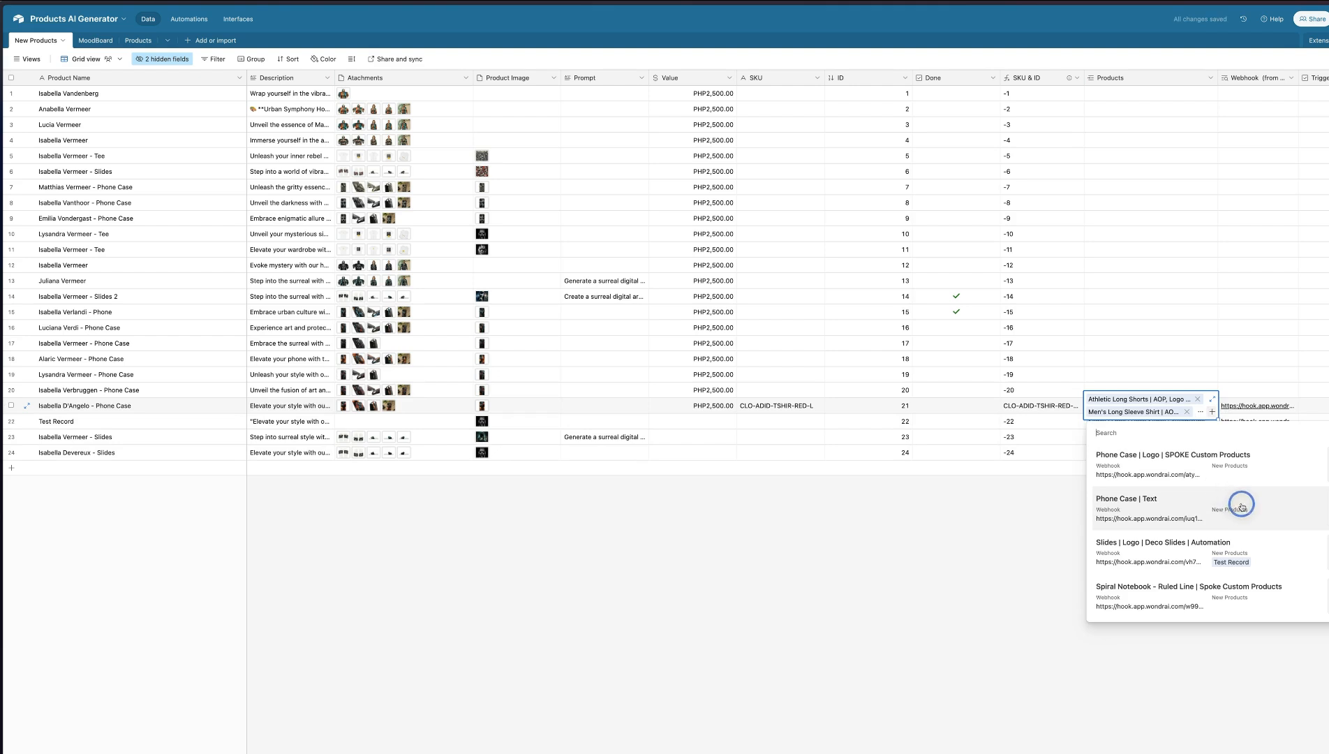
{"action": "left_click", "coordinate": [1231, 506]}
{"action": "left_click", "coordinate": [1212, 412]}
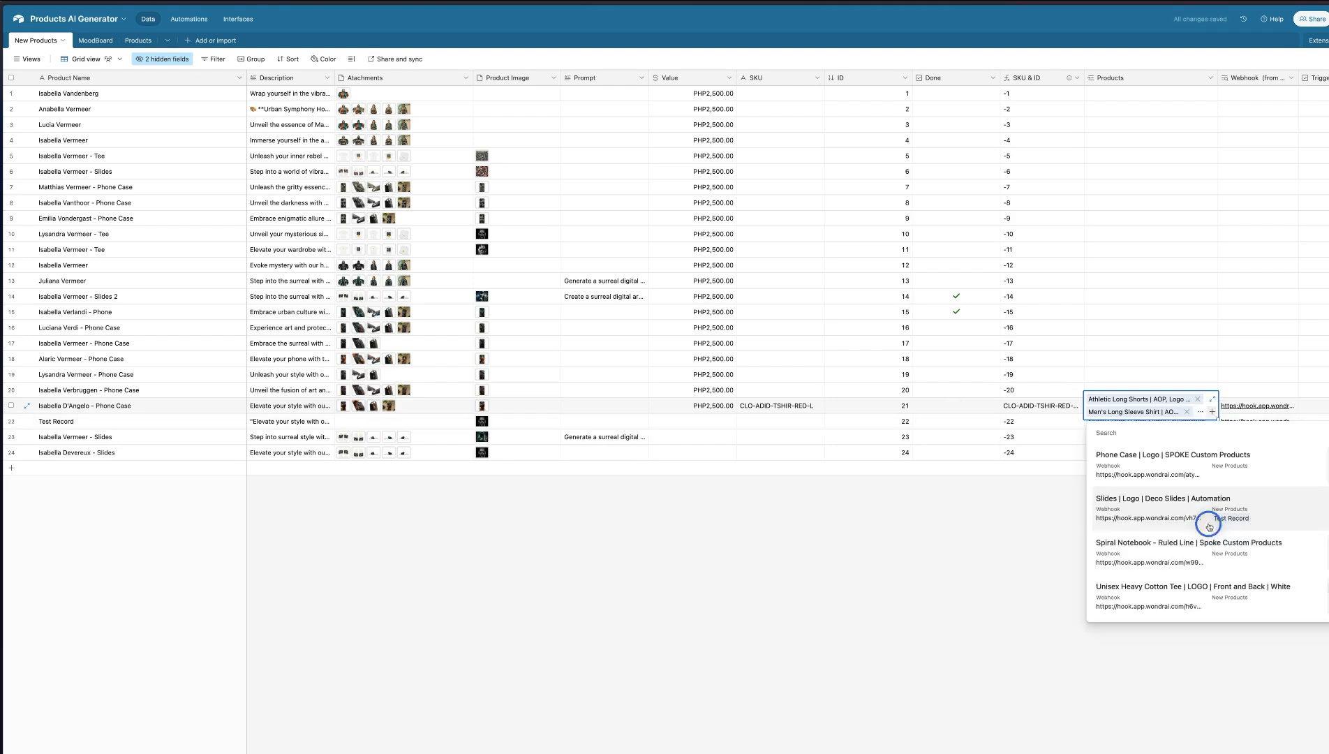
{"action": "left_click", "coordinate": [1252, 555]}
{"action": "left_click", "coordinate": [1213, 412]}
{"action": "left_click", "coordinate": [1215, 591]}
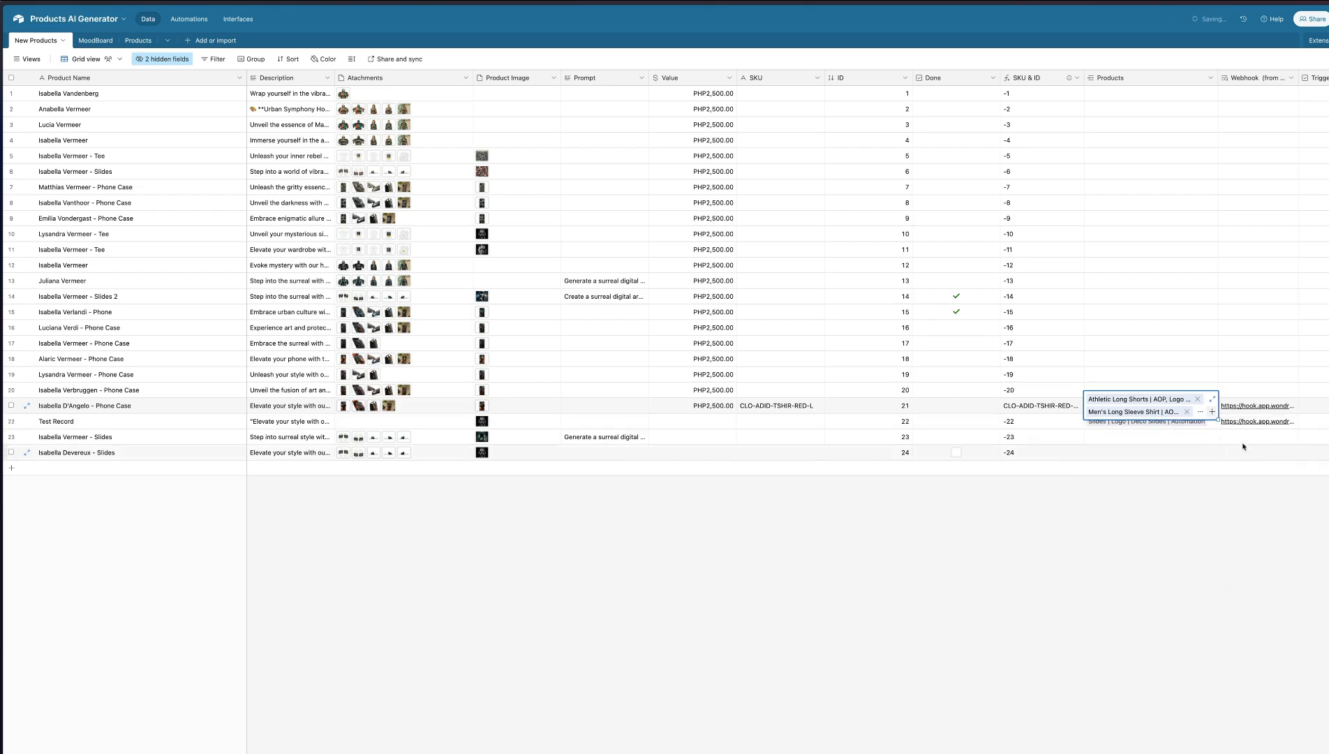
{"action": "left_click", "coordinate": [1213, 412]}
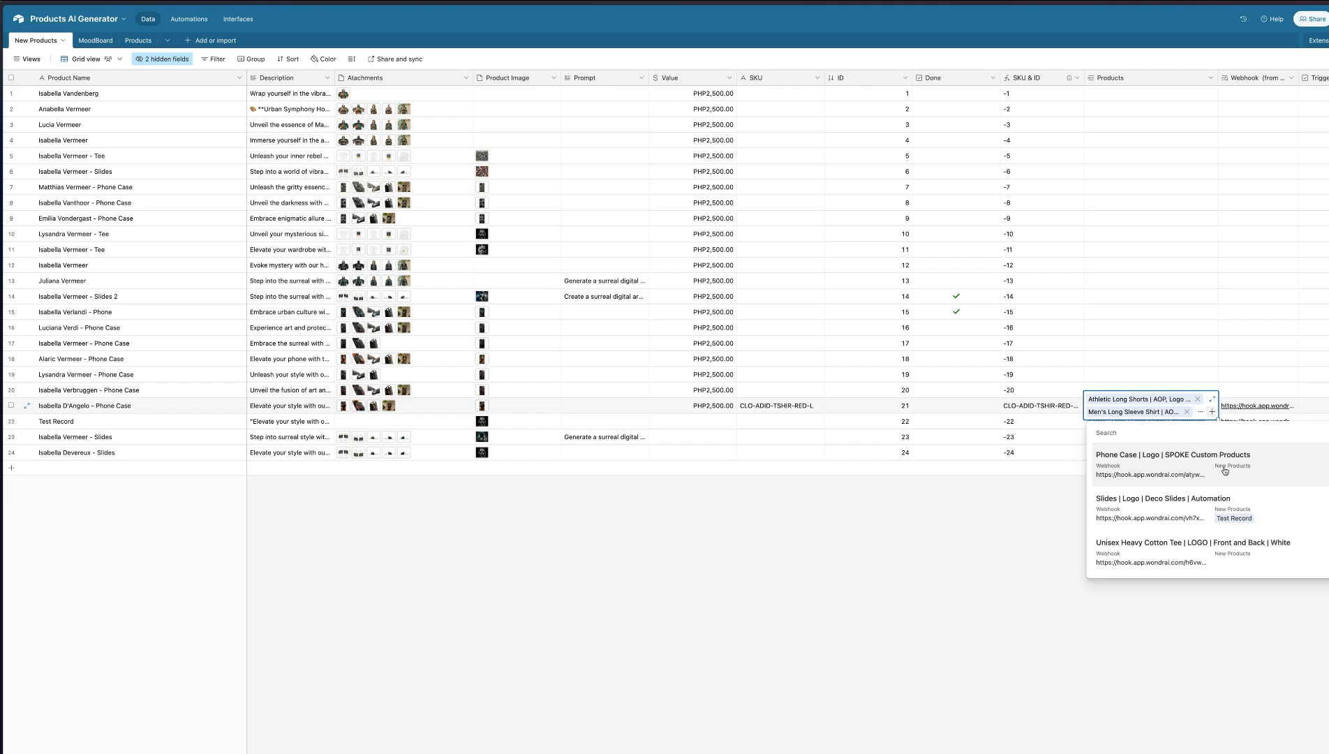
{"action": "left_click", "coordinate": [1256, 553]}
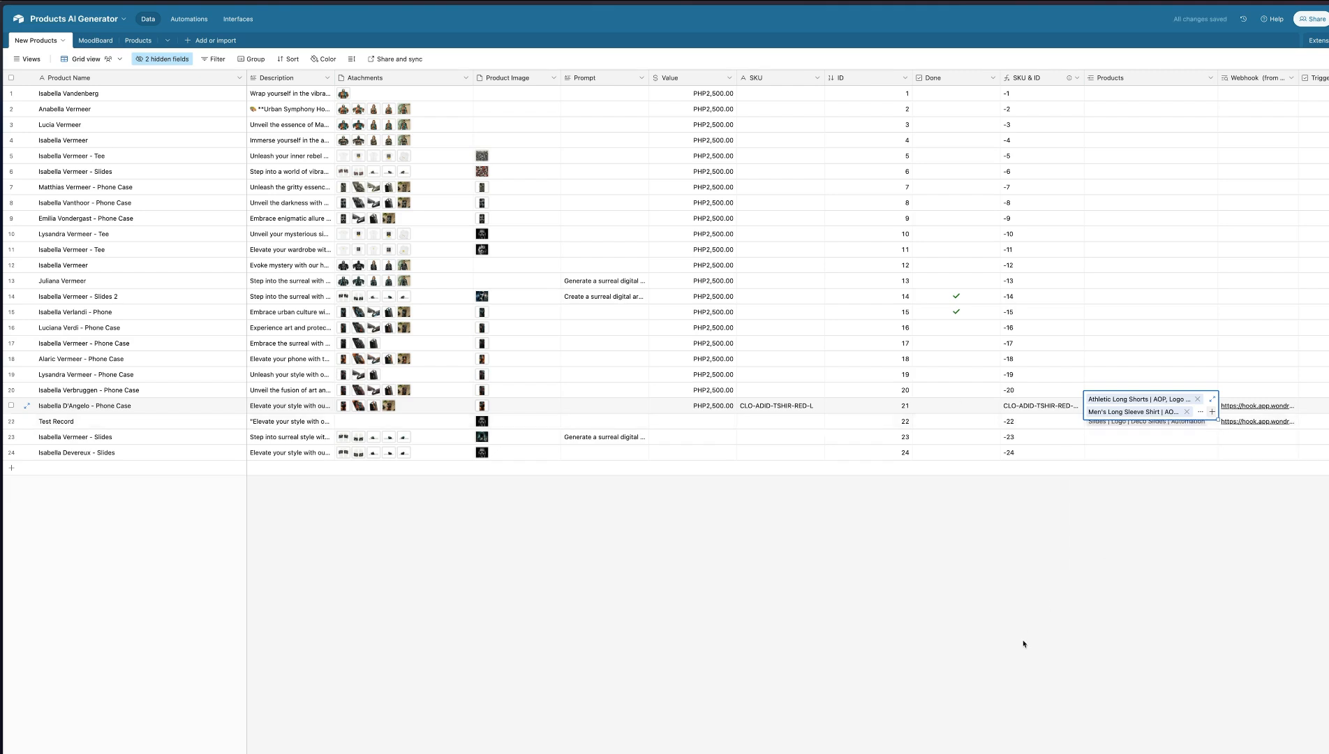
{"action": "left_click", "coordinate": [1025, 642]}
Check the Athletic Long Shorts scenario's run, return to the Airtable products grid and look for new product records
{"action": "key", "text": "ctrl+Tab"}
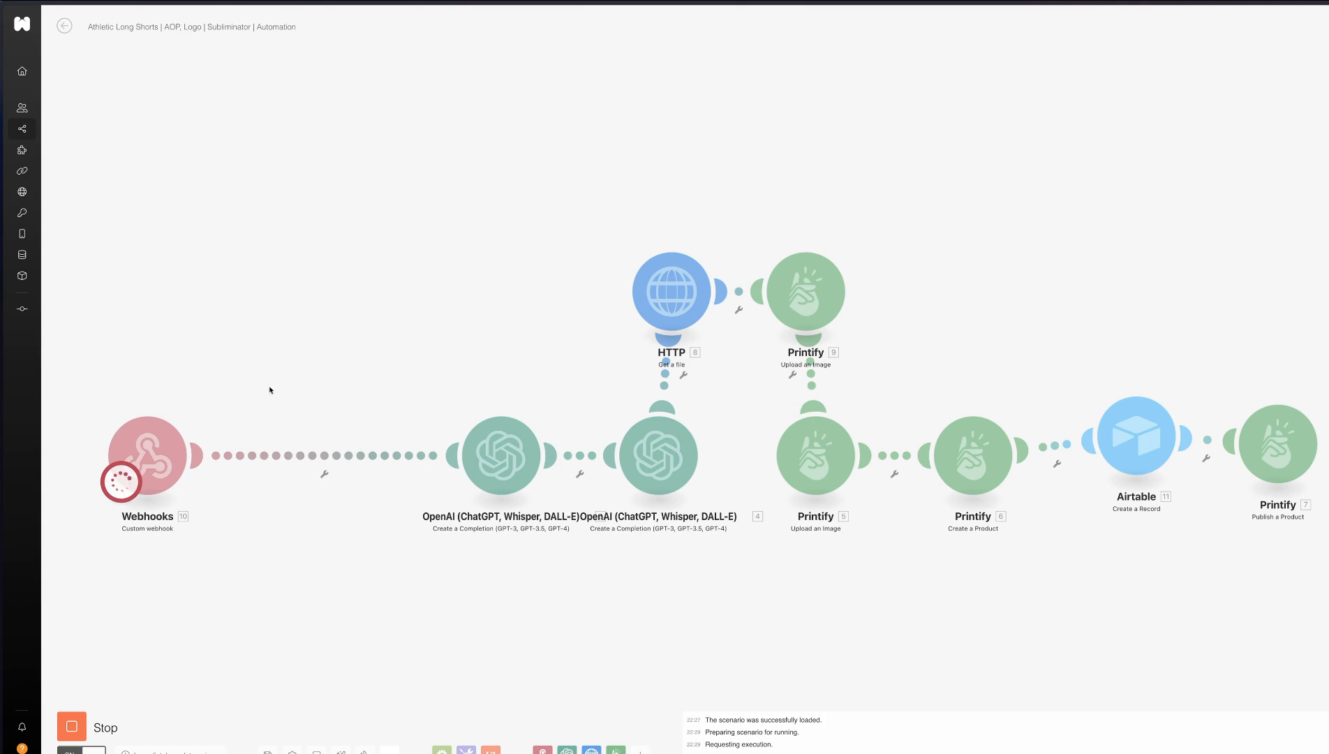
{"action": "left_click", "coordinate": [326, 315]}
{"action": "left_click", "coordinate": [311, 266]}
{"action": "mouse_move", "coordinate": [3, 233]}
{"action": "left_click", "coordinate": [66, 226]}
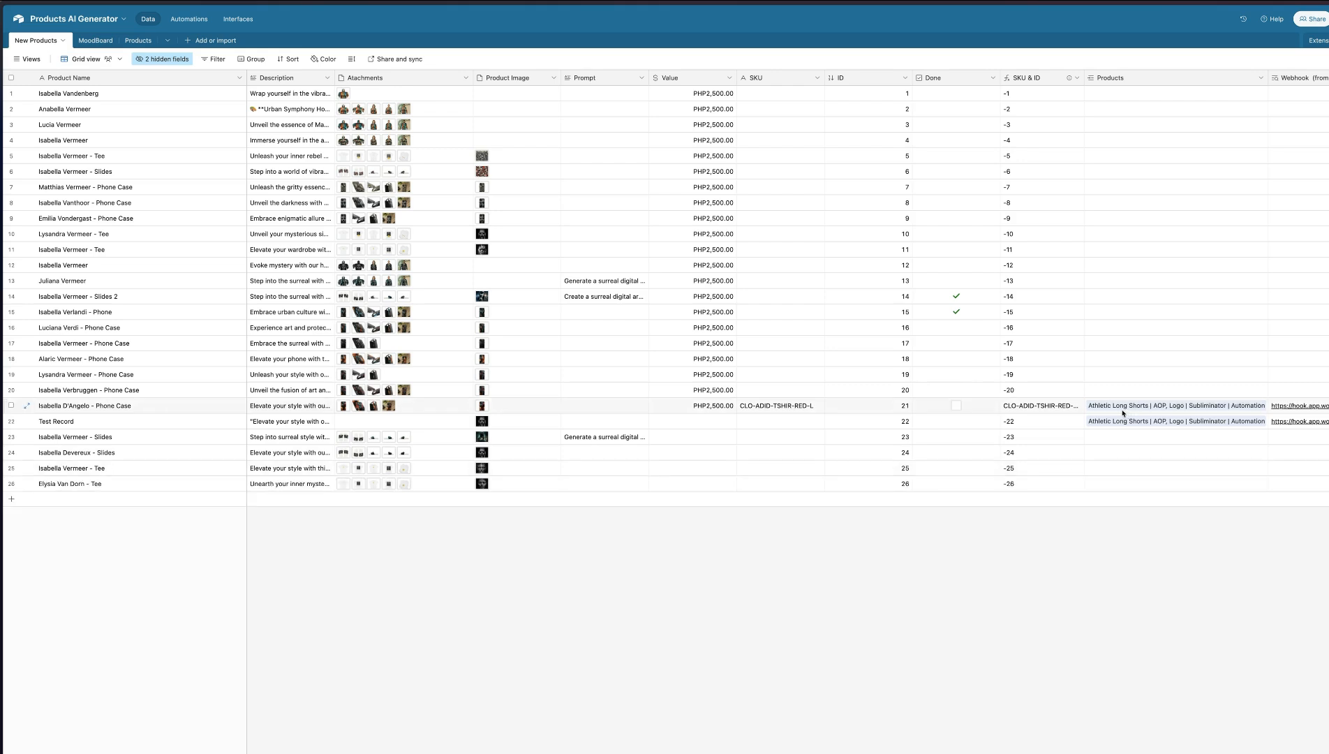
{"action": "mouse_move", "coordinate": [3, 251]}
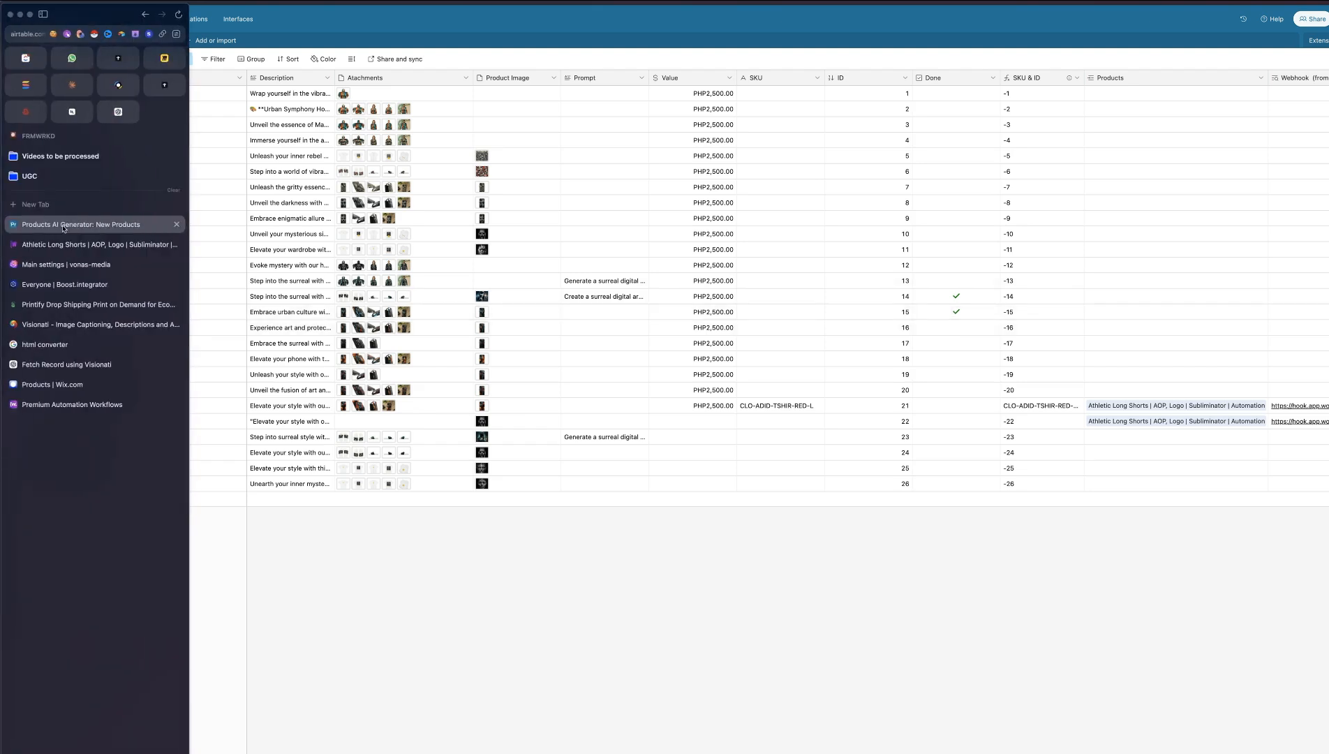
Force-stop the running Athletic Long Shorts scenario, append DELETE to its name and leave its editor
{"action": "left_click", "coordinate": [70, 244]}
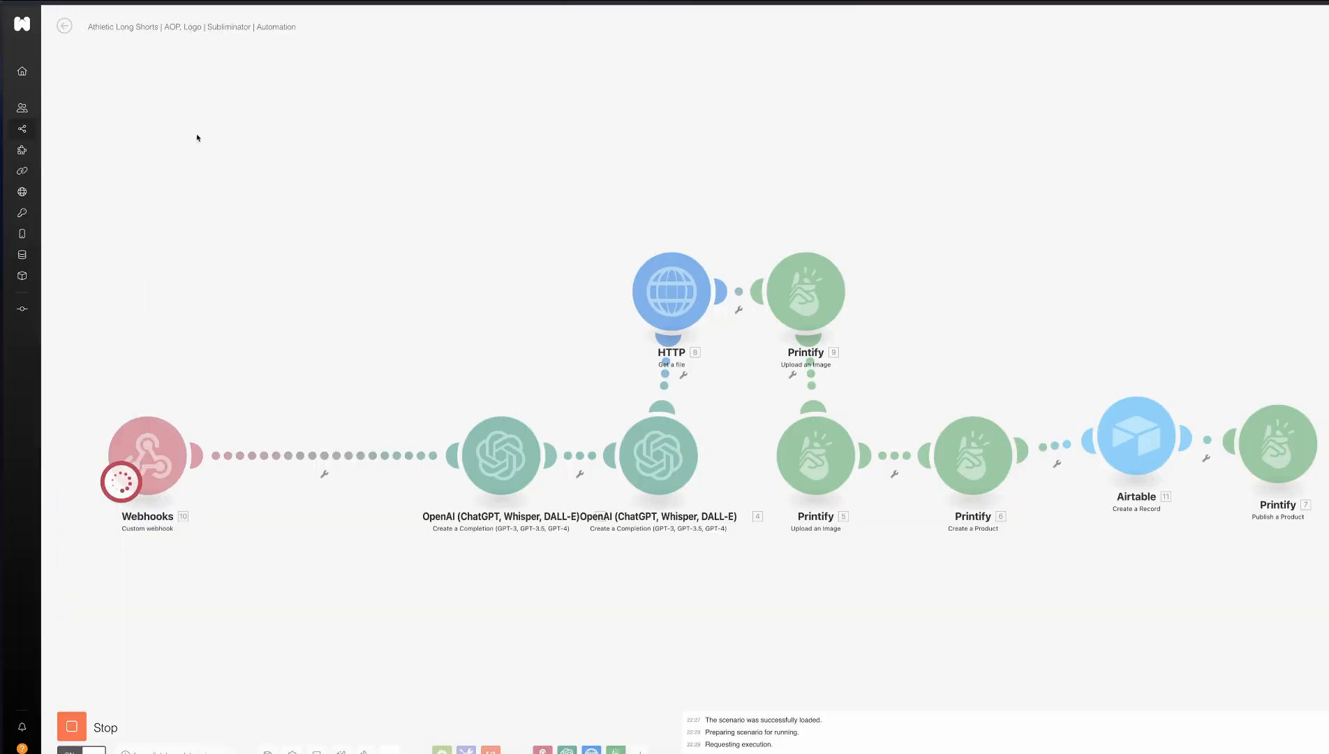
{"action": "left_click", "coordinate": [64, 26]}
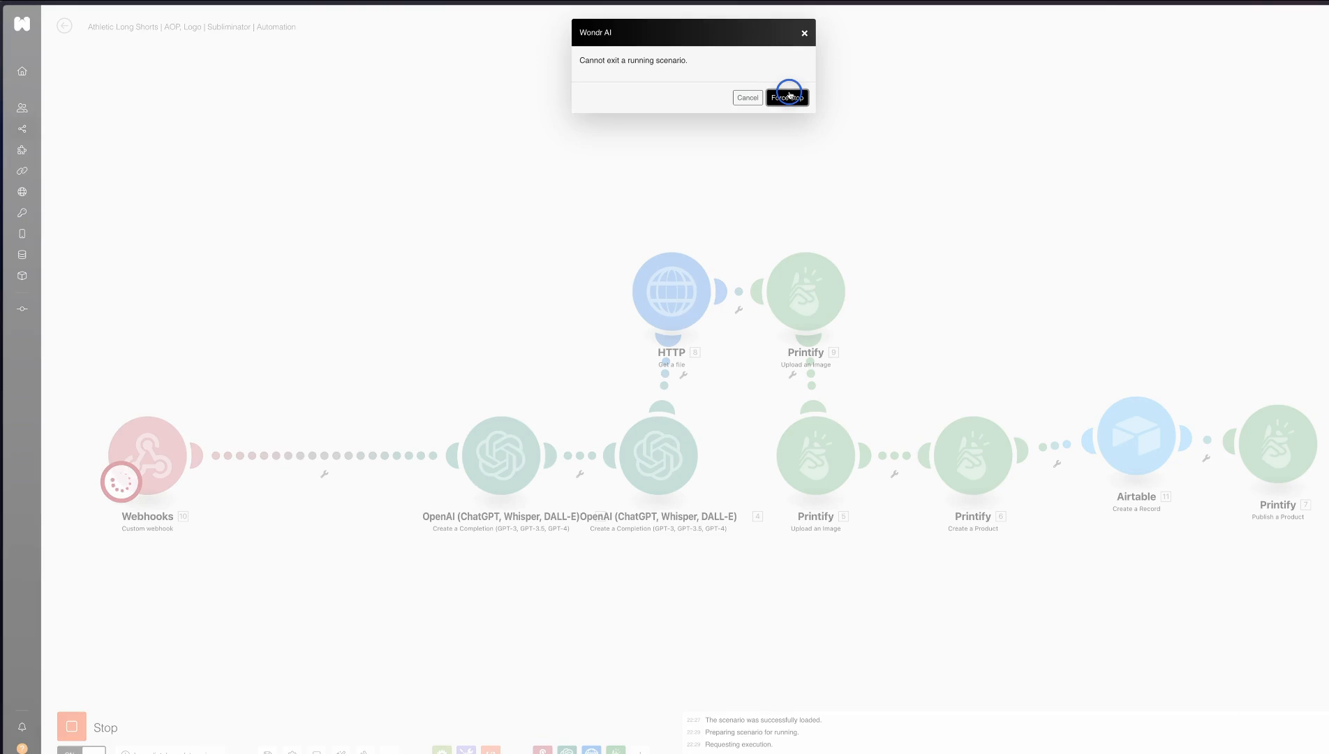
{"action": "left_click", "coordinate": [790, 96]}
{"action": "left_click", "coordinate": [293, 27]}
{"action": "type", "text": "DELETE"}
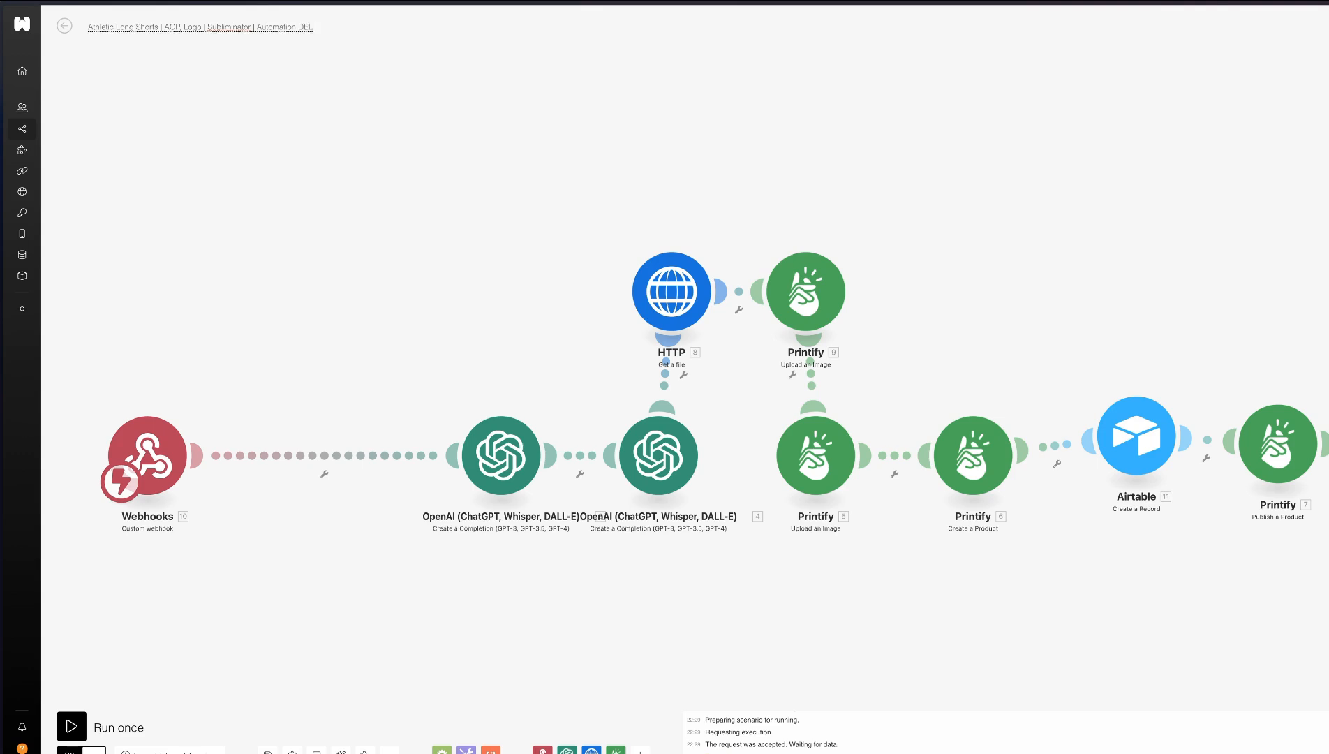
{"action": "left_click", "coordinate": [68, 27]}
{"action": "left_click", "coordinate": [806, 97]}
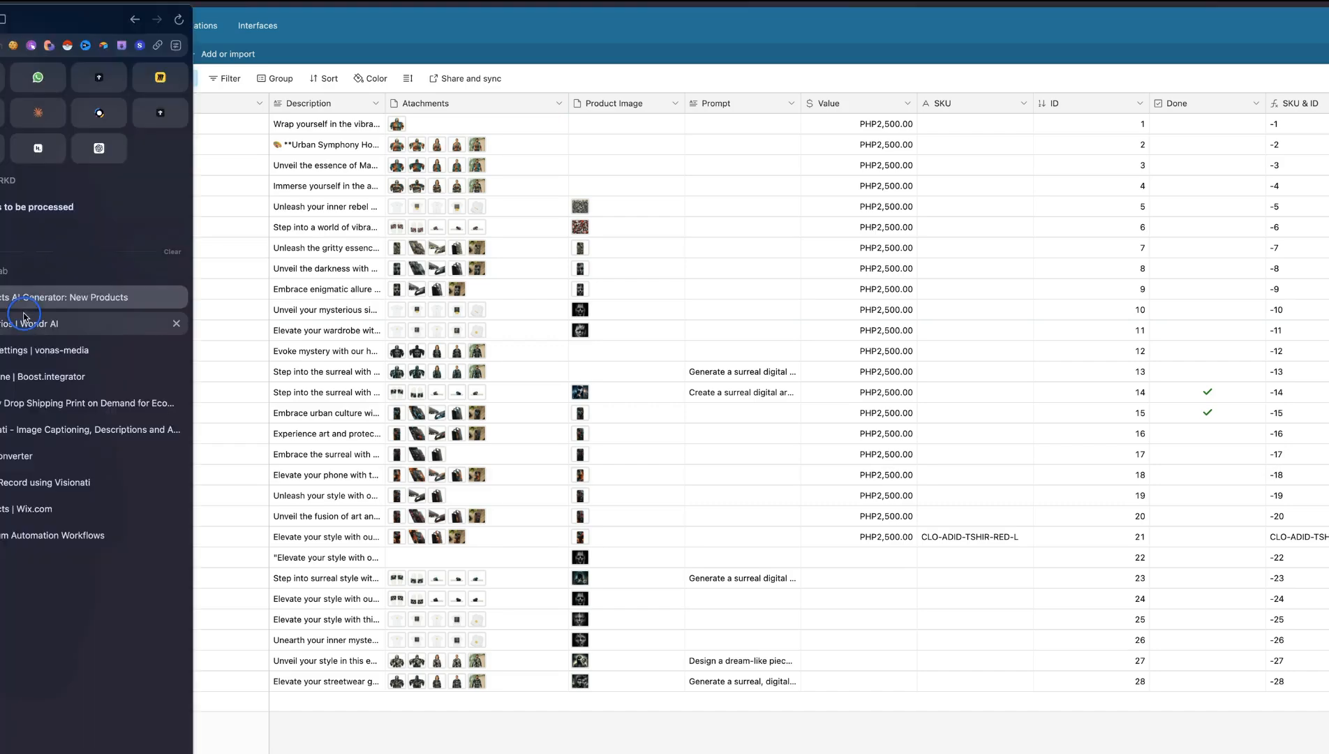
Open a completed run in Wondr AI and inspect the image, name and description in its webhook output
{"action": "left_click", "coordinate": [25, 319]}
{"action": "left_click", "coordinate": [547, 168]}
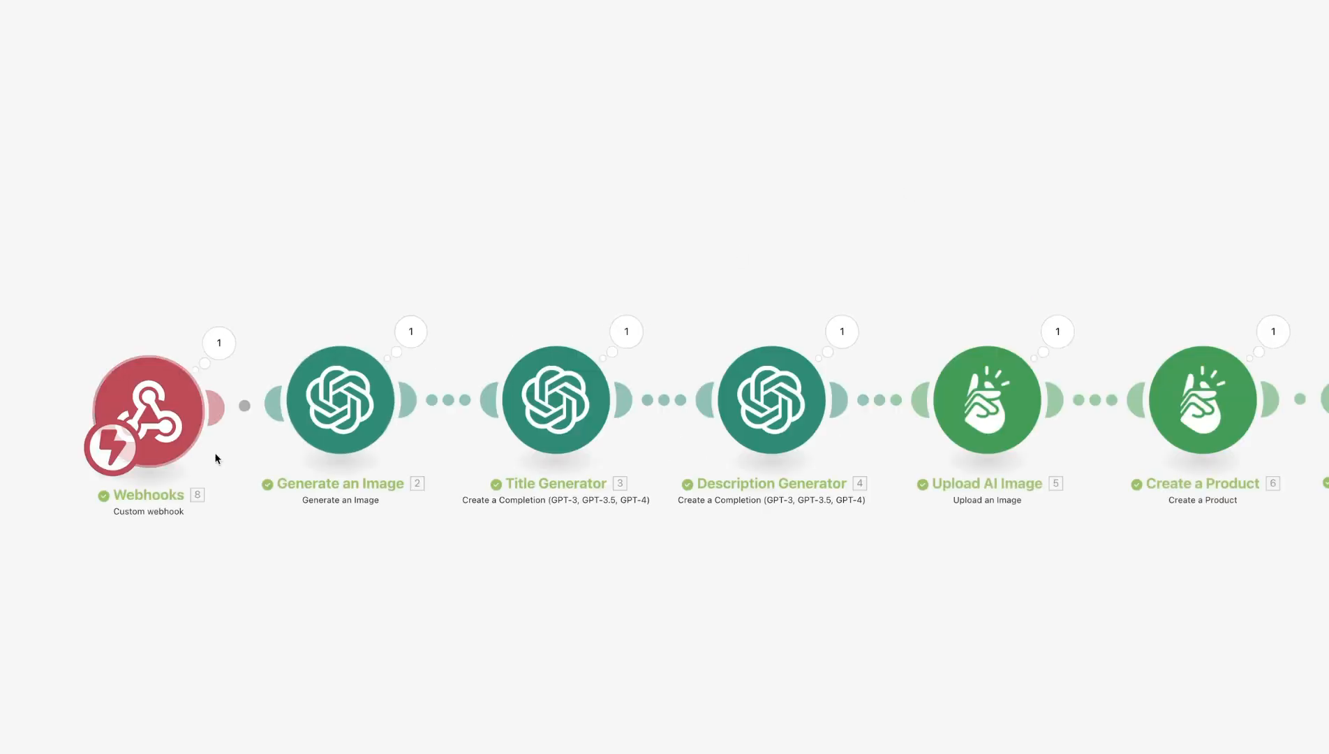
{"action": "left_click", "coordinate": [218, 343]}
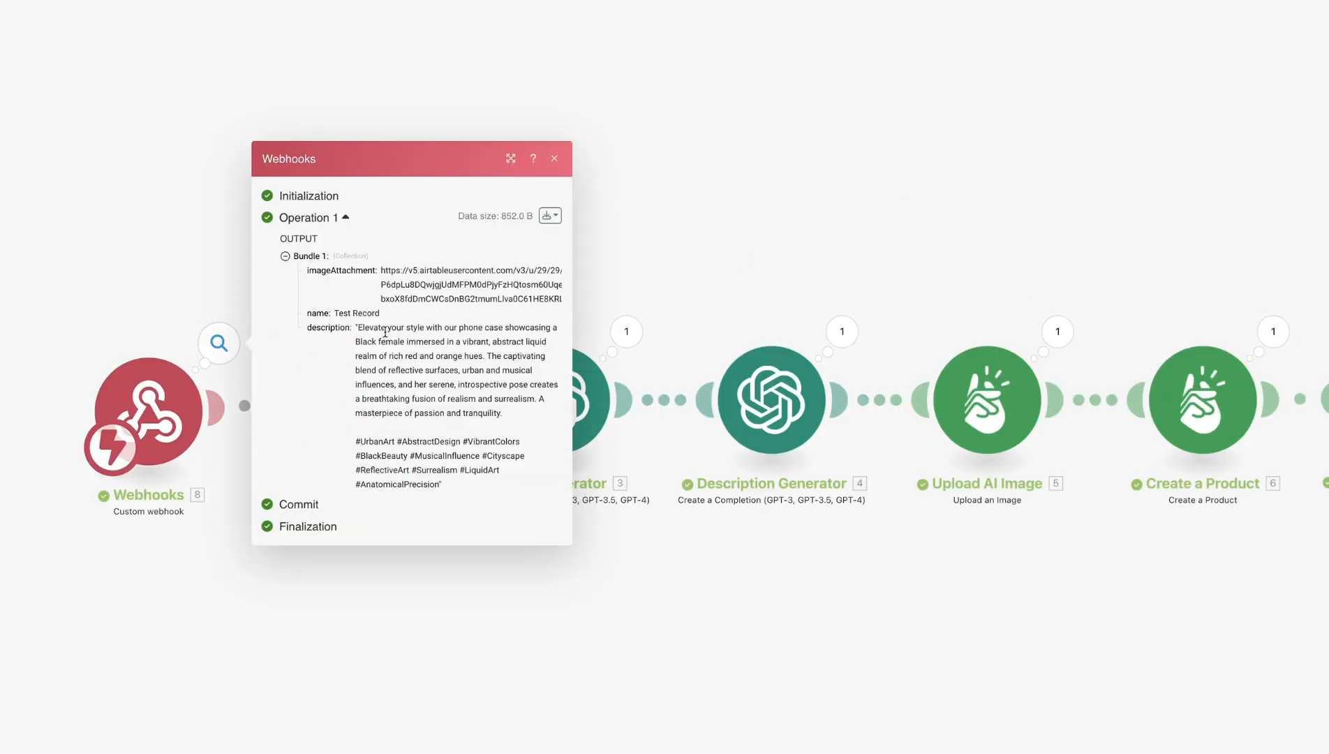
{"action": "left_click", "coordinate": [65, 257]}
Make room after the Webhooks module and place a linked Airtable Get a Record module before the Title Generator
{"action": "left_click_drag", "start_coordinate": [162, 419], "coordinate": [6, 417]}
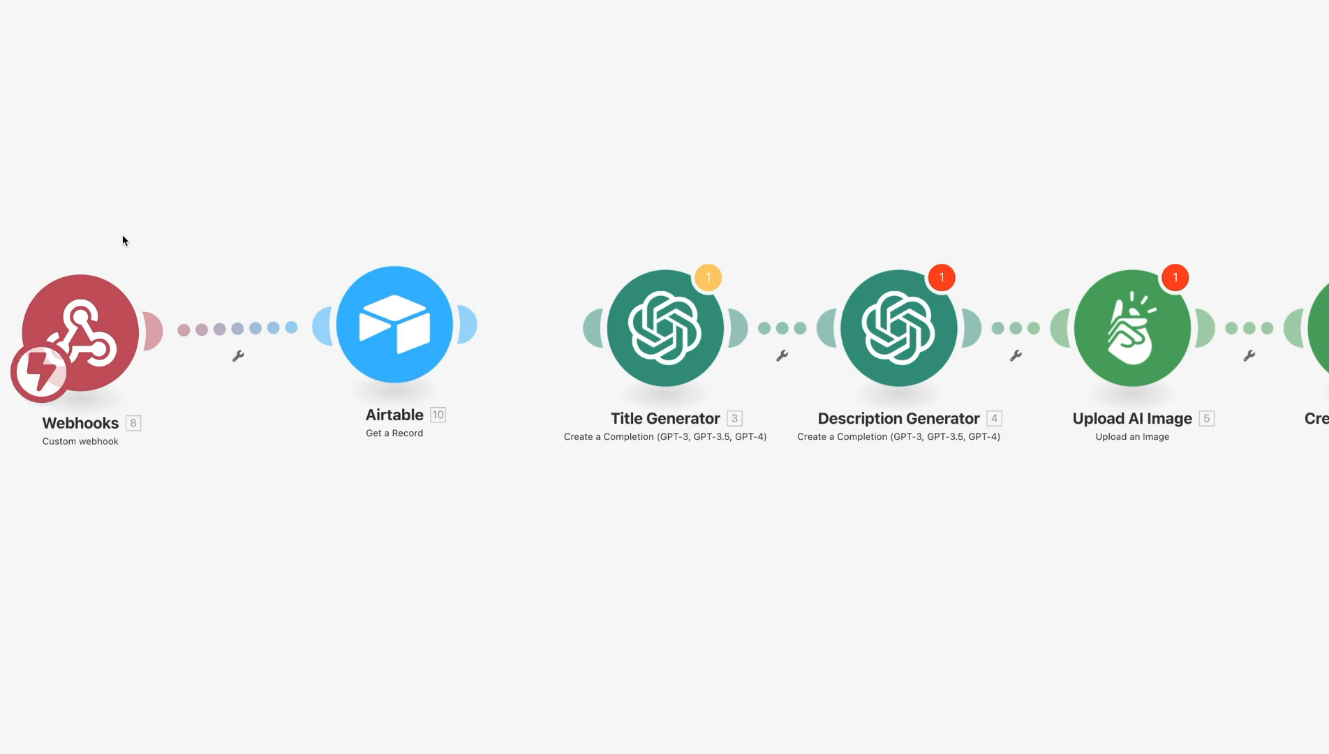
{"action": "mouse_move", "coordinate": [403, 324]}
{"action": "left_mouse_down"}
{"action": "mouse_move", "coordinate": [394, 301]}
{"action": "mouse_move", "coordinate": [404, 323]}
{"action": "mouse_move", "coordinate": [421, 321]}
{"action": "left_mouse_up"}
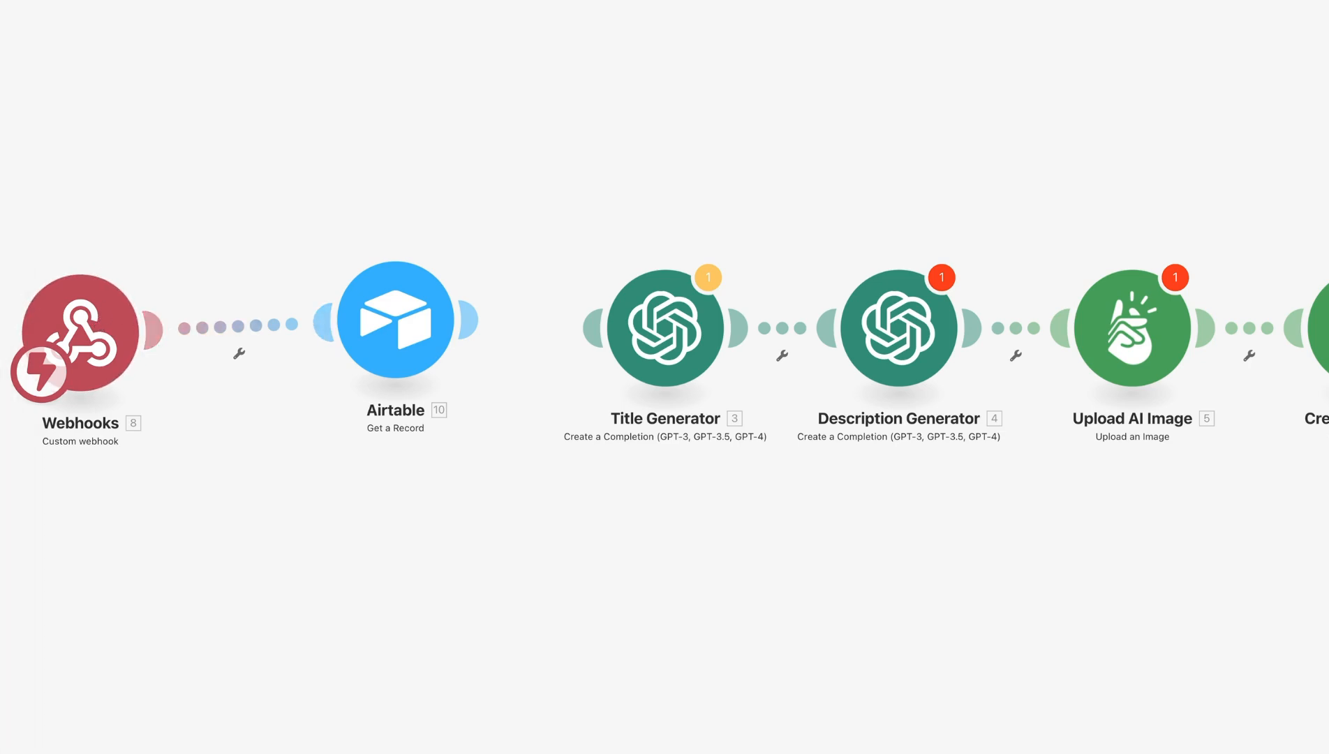
Show the Airtable New Products grid beside the Fanny Pack scenario and run that scenario once
{"action": "left_click", "coordinate": [52, 220]}
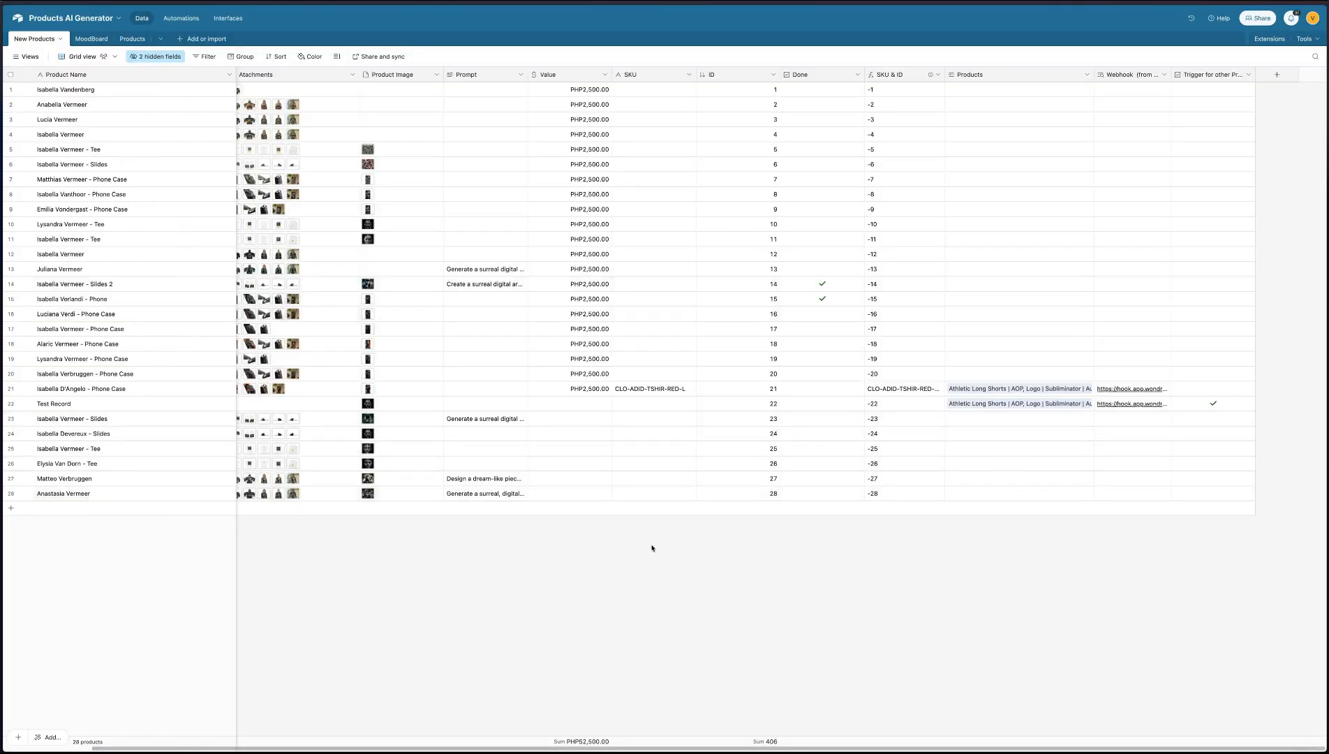
{"action": "key", "text": "super+t"}
{"action": "key", "text": "Return"}
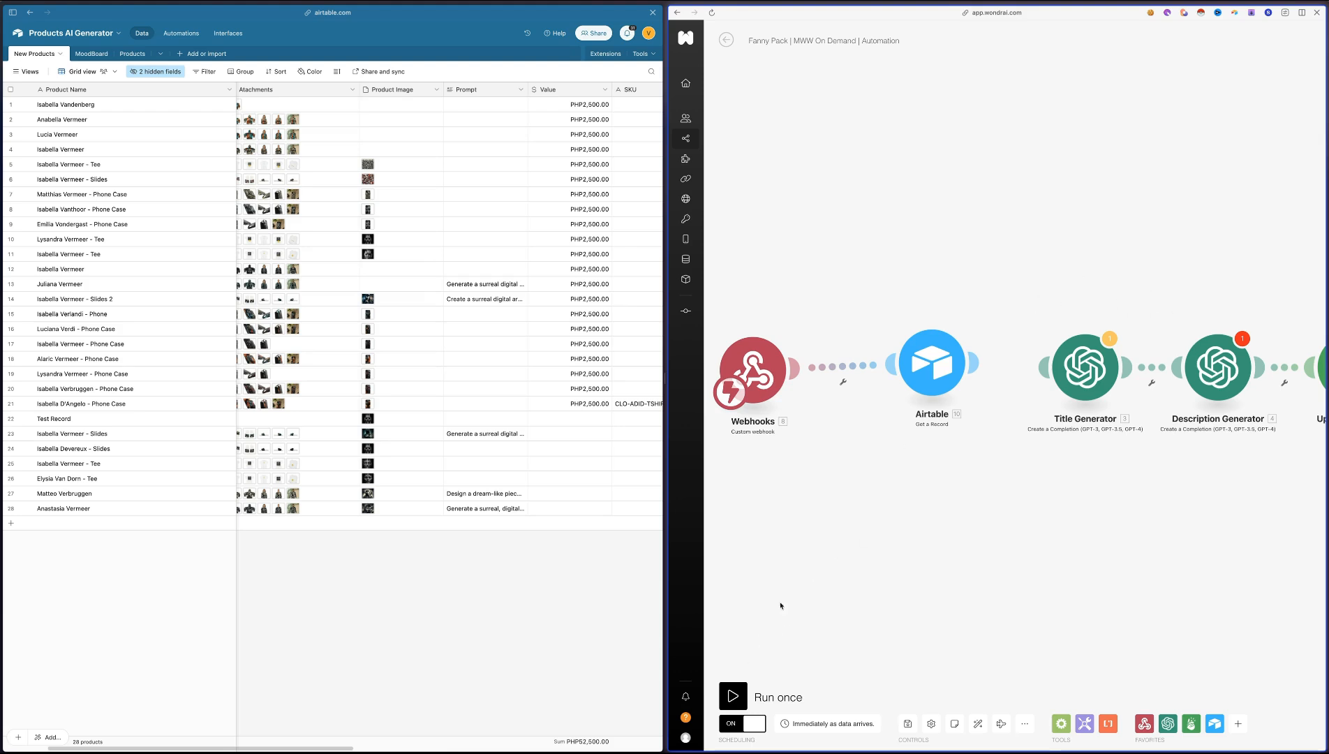
{"action": "left_click", "coordinate": [733, 697]}
Delete the last four product records, rows 25 to 28, from the New Products grid
{"action": "scroll", "coordinate": [499, 585], "scroll_direction": "right", "scroll_amount": 5}
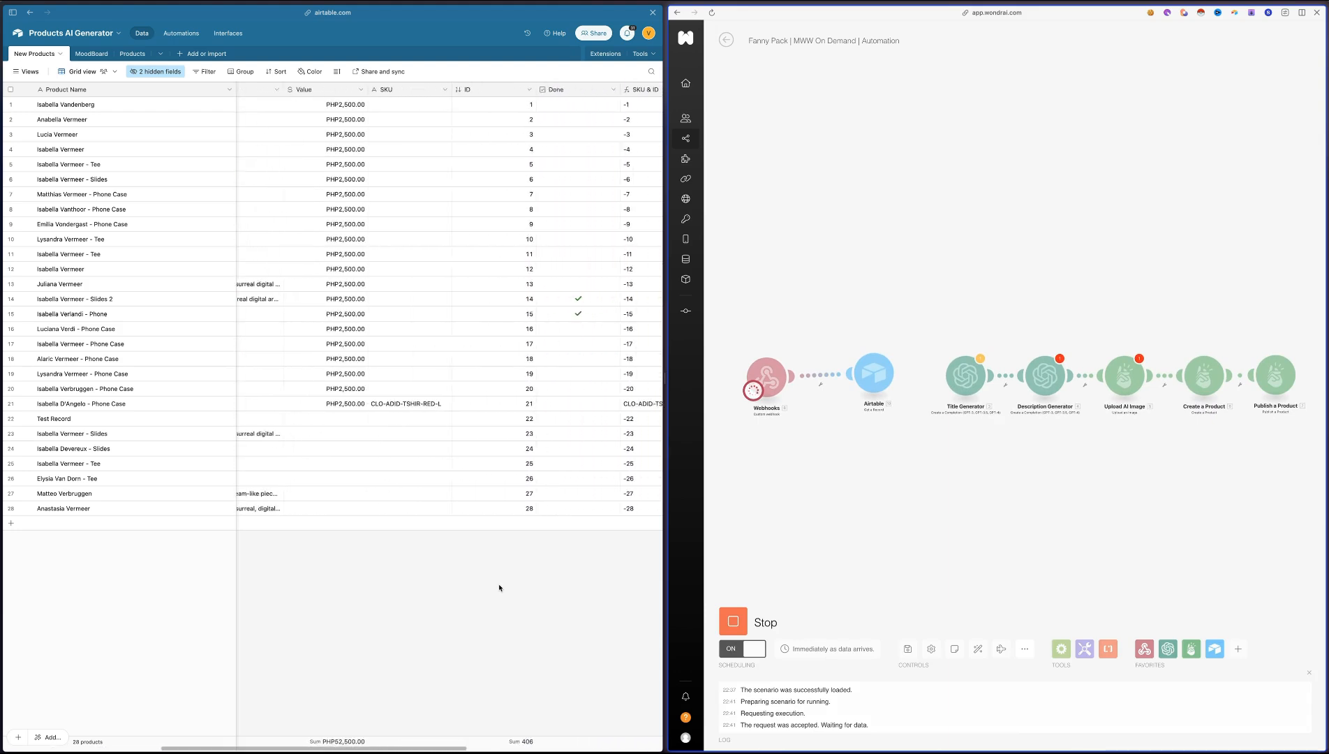
{"action": "scroll", "coordinate": [564, 424], "scroll_direction": "right", "scroll_amount": 4}
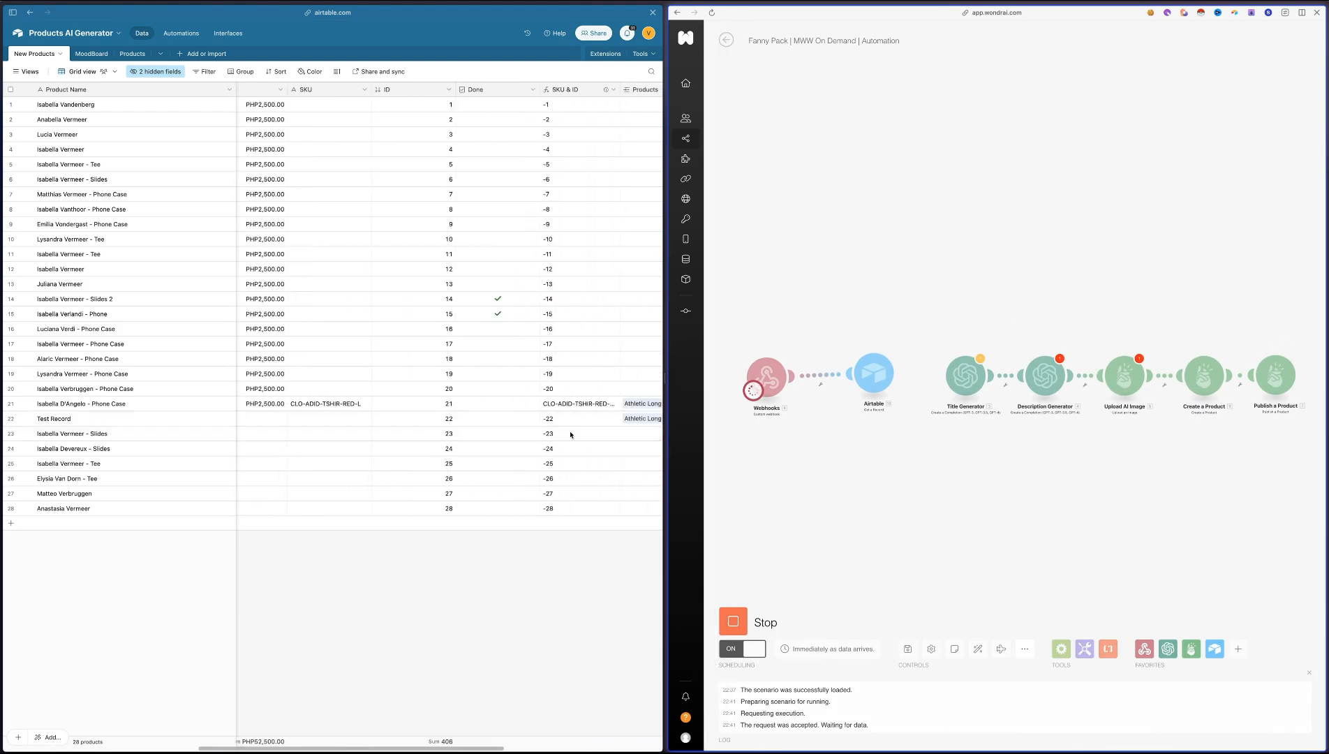
{"action": "scroll", "coordinate": [486, 419], "scroll_direction": "left", "scroll_amount": 6}
{"action": "scroll", "coordinate": [487, 426], "scroll_direction": "right", "scroll_amount": 5}
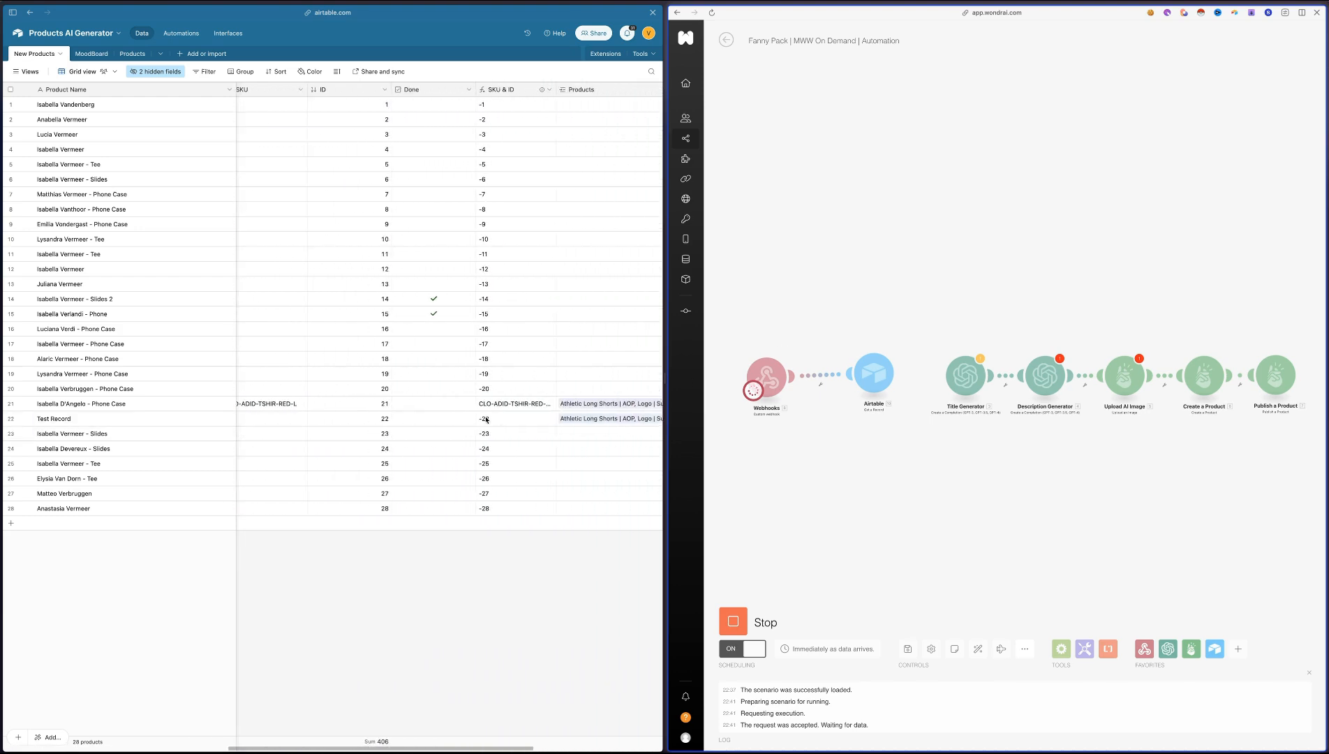
{"action": "scroll", "coordinate": [491, 436], "scroll_direction": "left", "scroll_amount": 6}
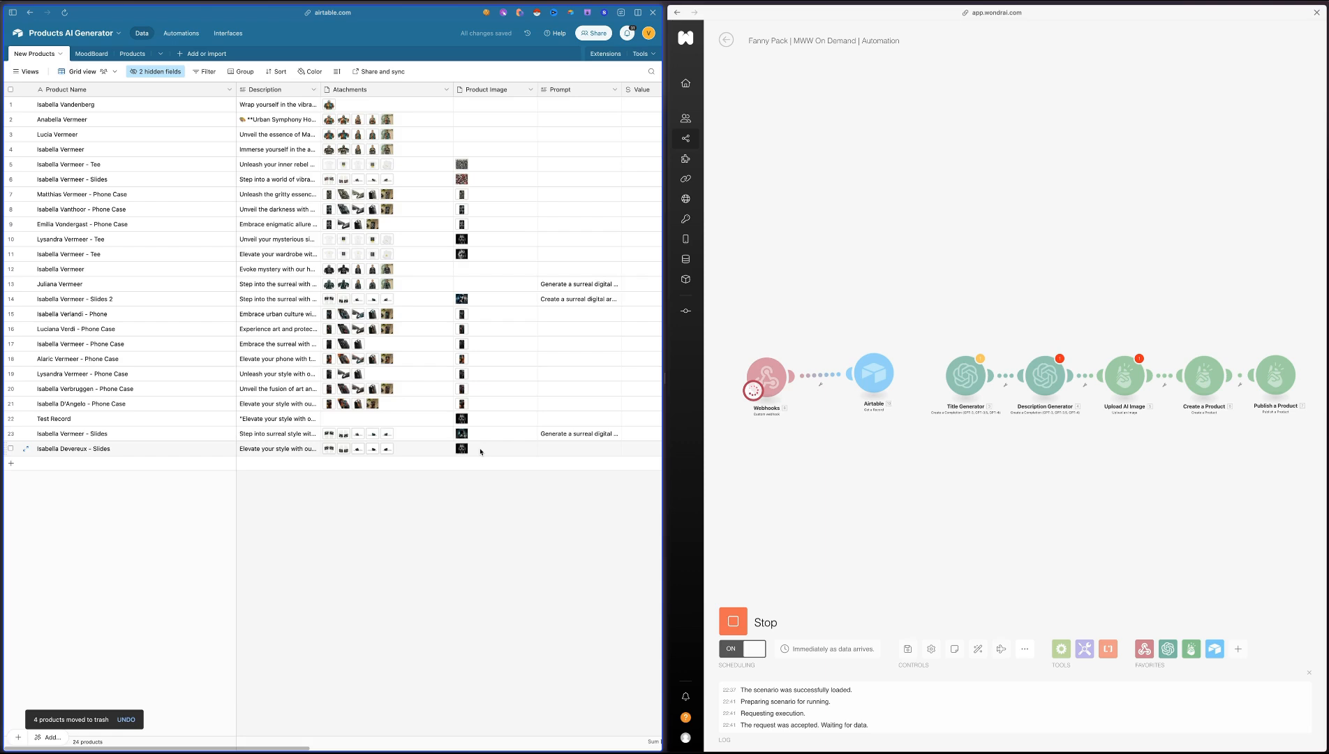
Link Fanny Pack | MWW On Demand | Automation to the slides record in row 24 and check its Trigger for other Products box
{"action": "scroll", "coordinate": [480, 452], "scroll_direction": "right", "scroll_amount": 5}
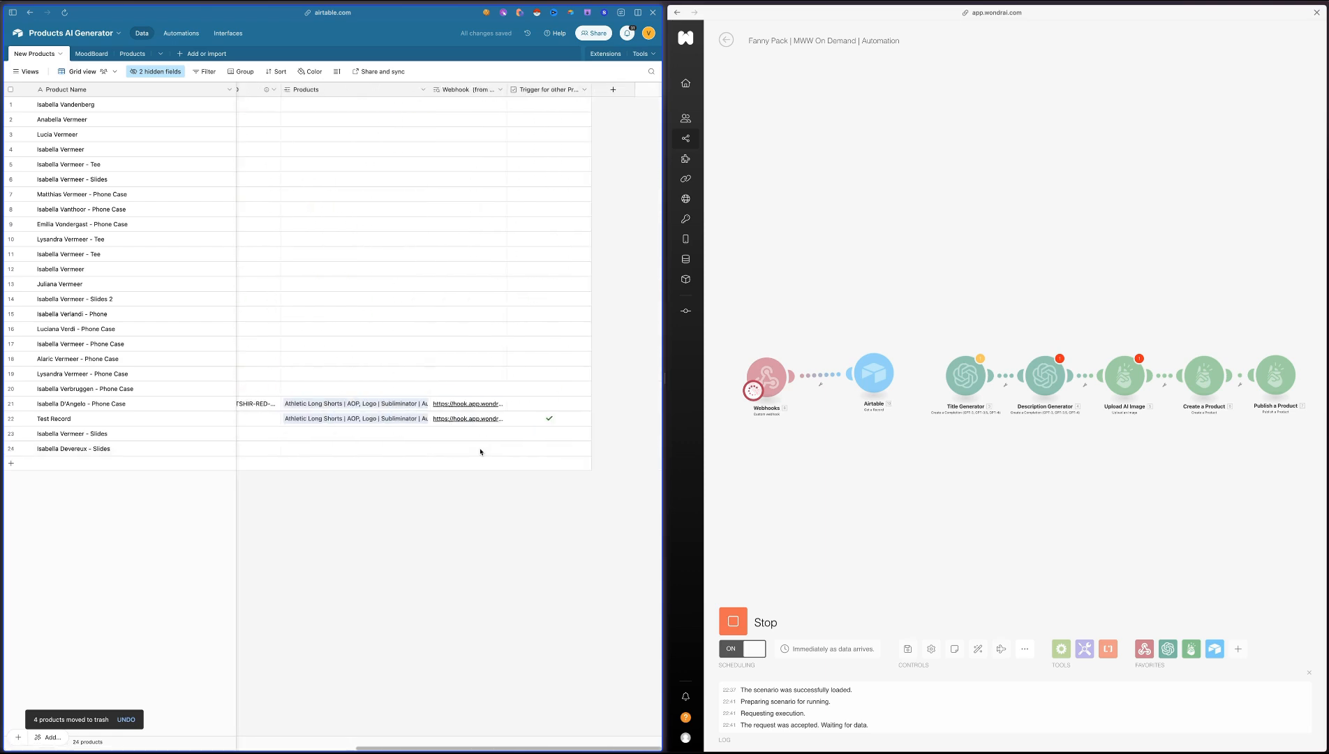
{"action": "left_click", "coordinate": [347, 449]}
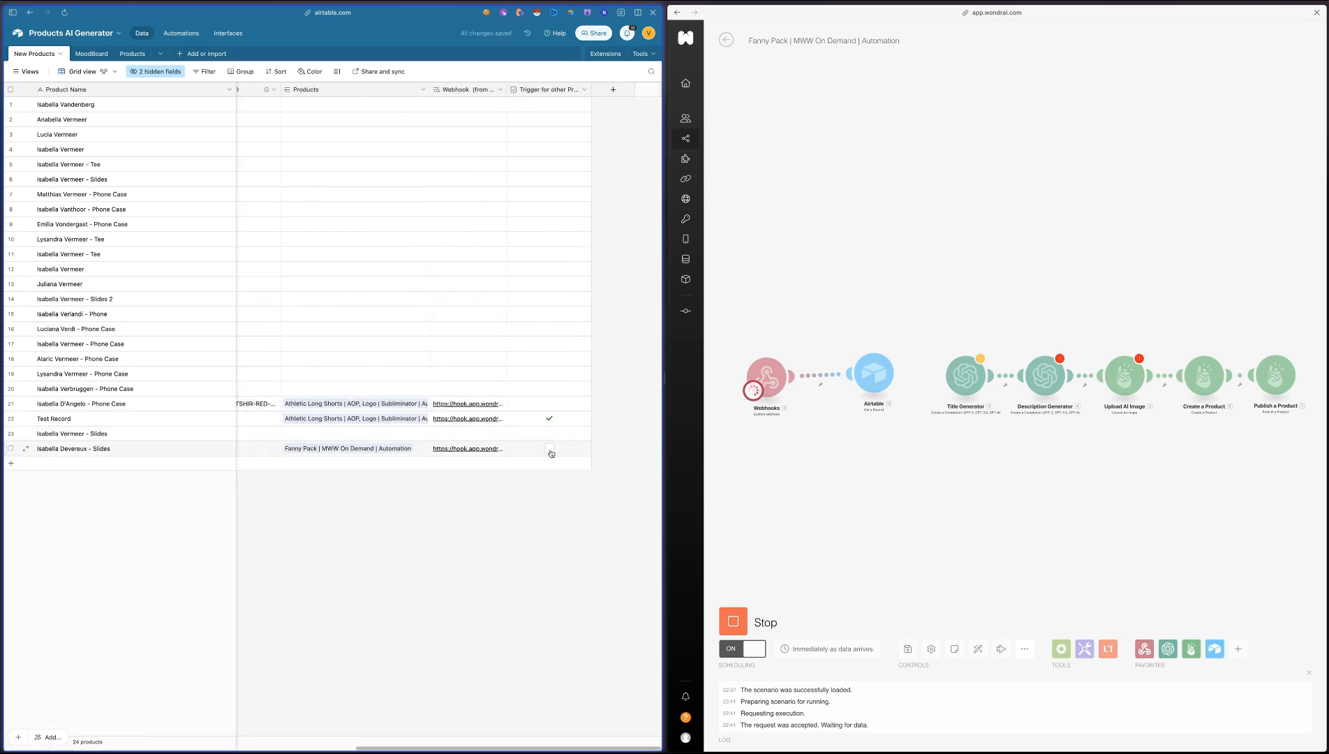
{"action": "left_click", "coordinate": [550, 451]}
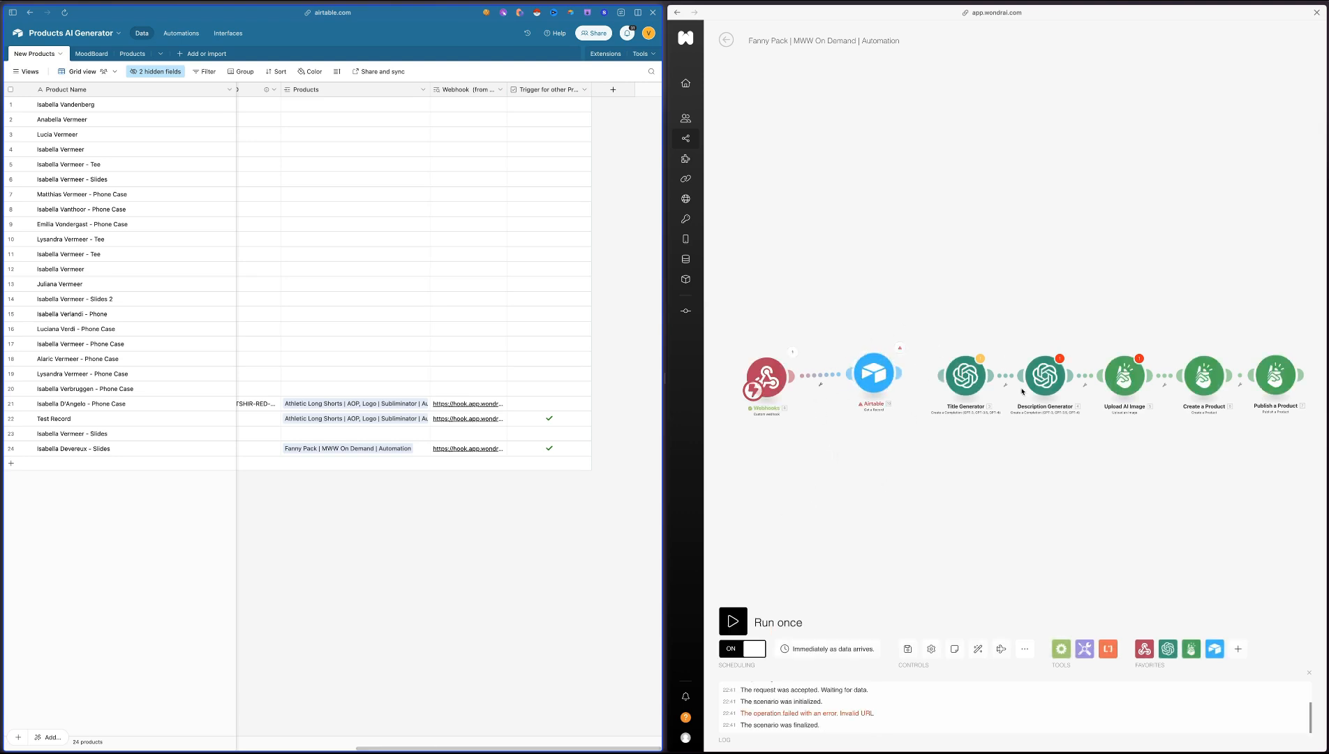
Inspect the image attachment, name and description received in the Fanny Pack scenario's webhook output
{"action": "left_click", "coordinate": [793, 352]}
{"action": "left_click_drag", "start_coordinate": [907, 312], "coordinate": [933, 444]}
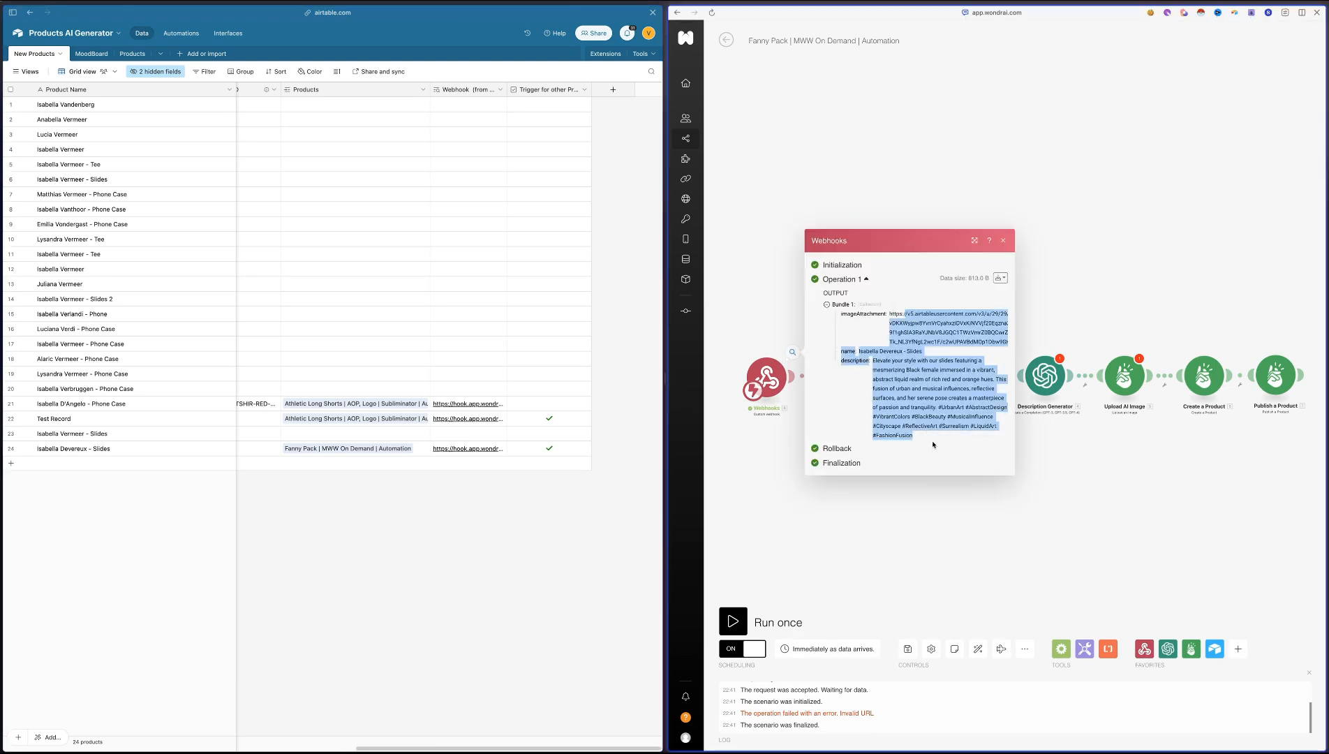
{"action": "left_click", "coordinate": [932, 423]}
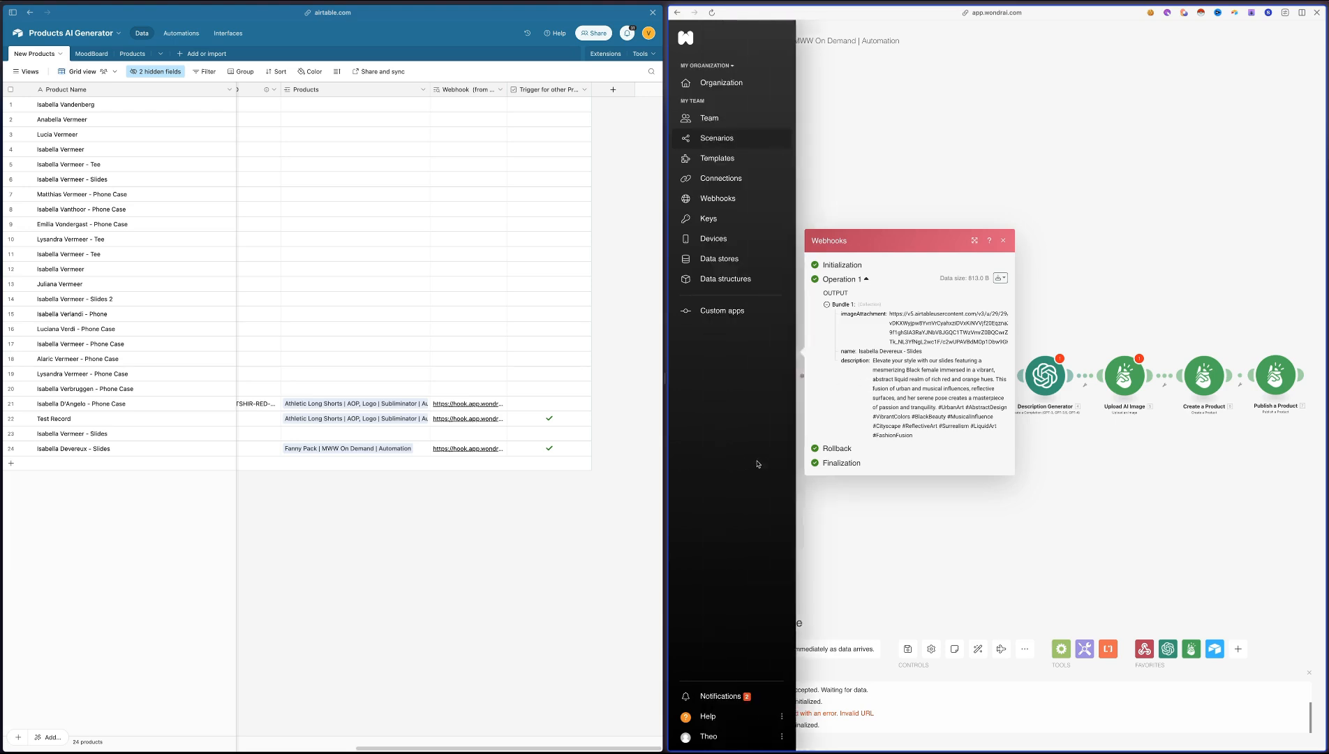
Check the Airtable module's Record ID field and the webhook output for a record ID that can be mapped
{"action": "left_click", "coordinate": [874, 375]}
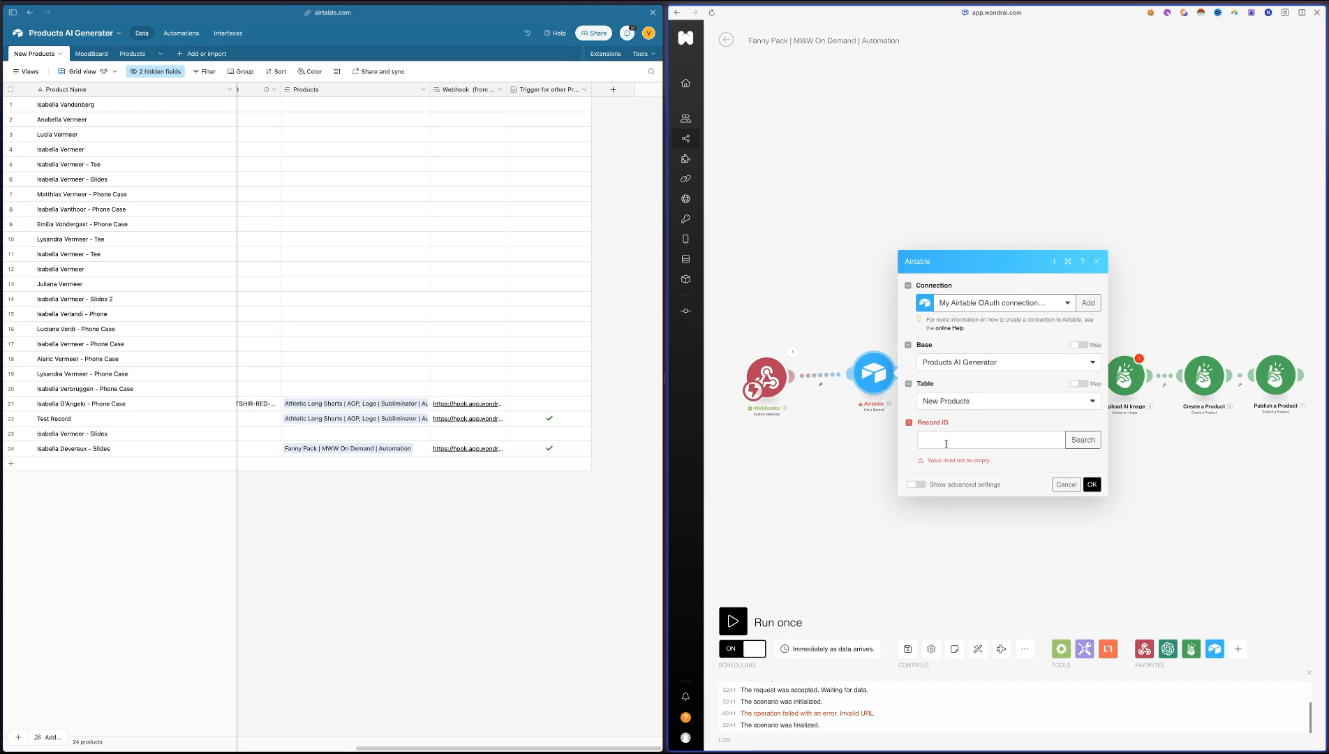
{"action": "left_click", "coordinate": [947, 444]}
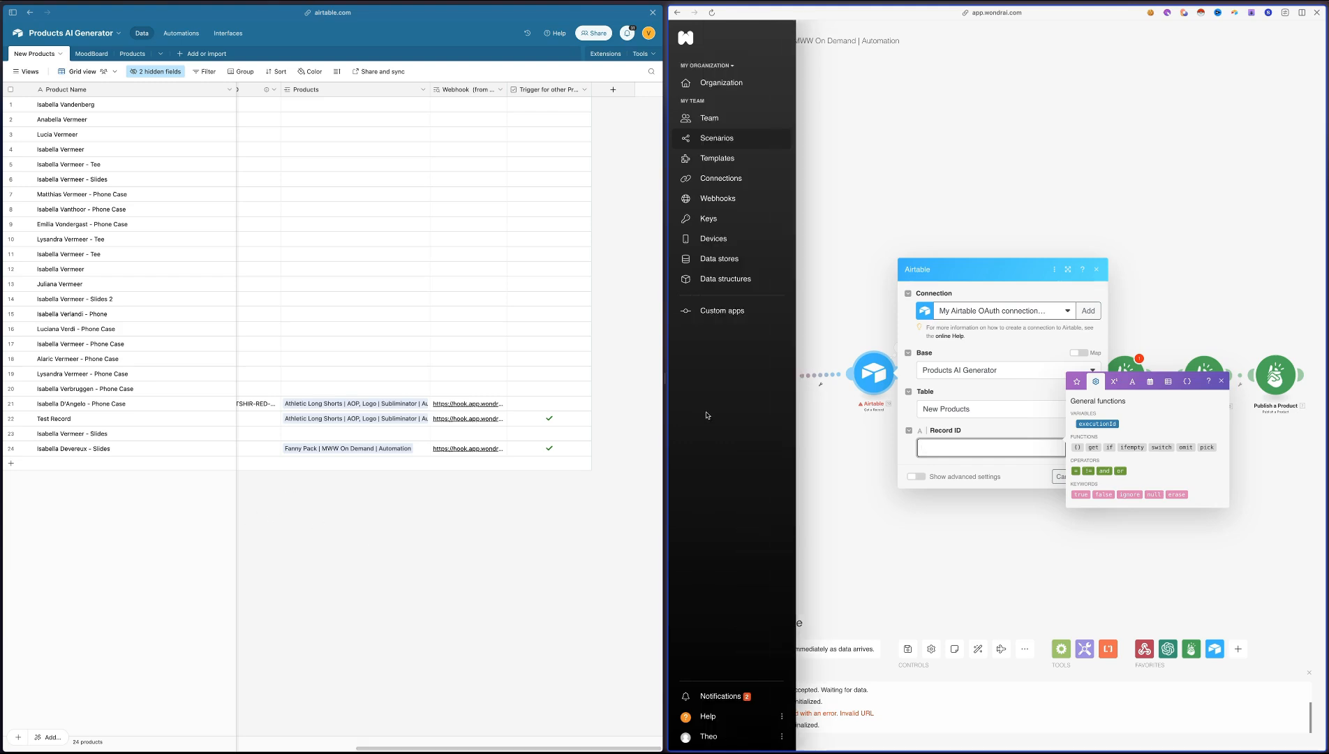
{"action": "left_click", "coordinate": [792, 352]}
{"action": "triple_click", "coordinate": [884, 349]}
{"action": "left_click", "coordinate": [761, 318]}
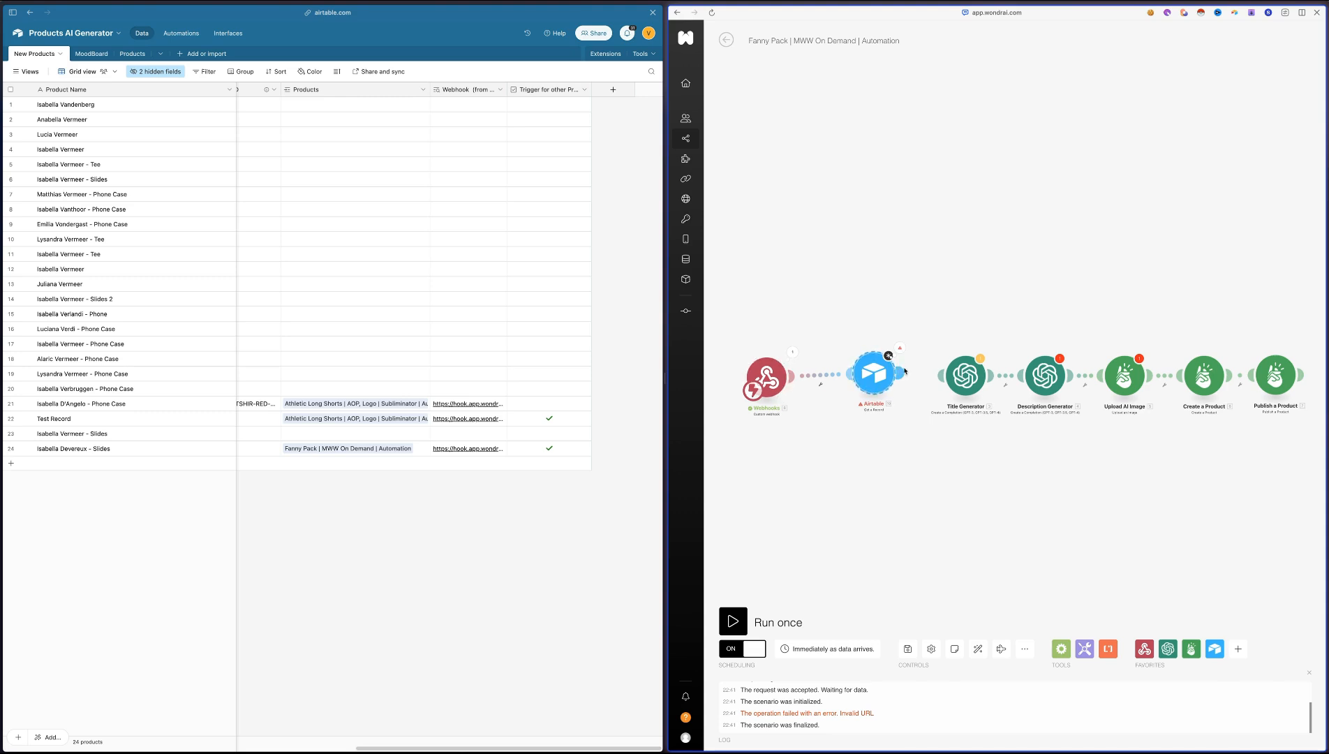
{"action": "left_click", "coordinate": [876, 385]}
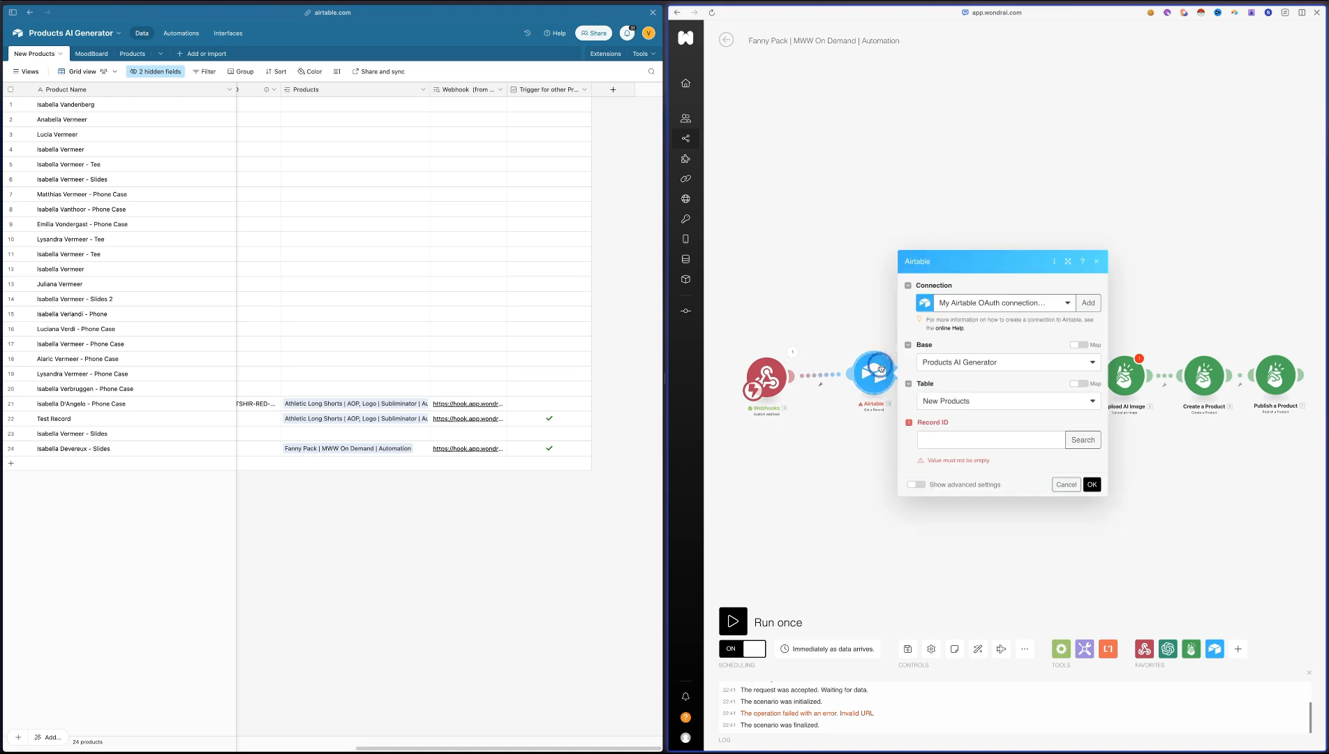
{"action": "left_click", "coordinate": [876, 385]}
{"action": "left_click", "coordinate": [876, 383]}
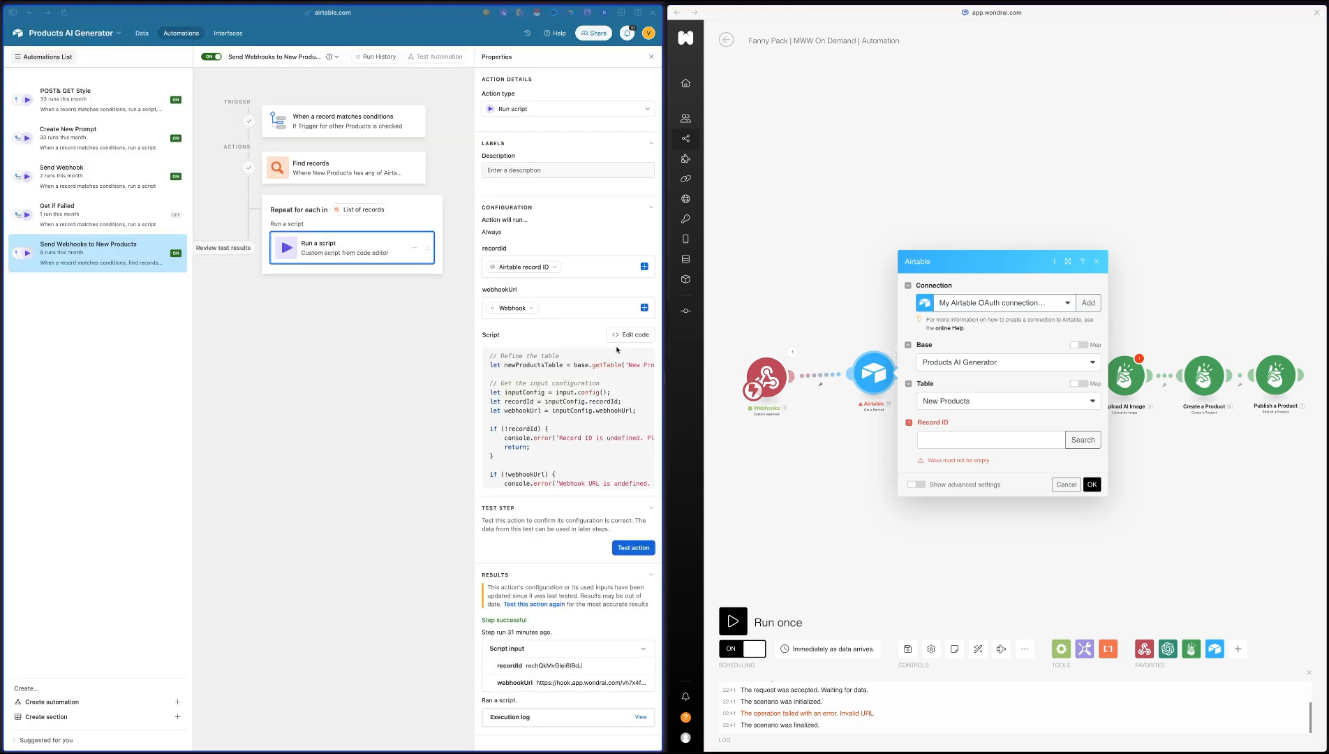
Update the script of the Send Webhooks to New Products automation so its webhook payload includes recordId
{"action": "left_click", "coordinate": [623, 336]}
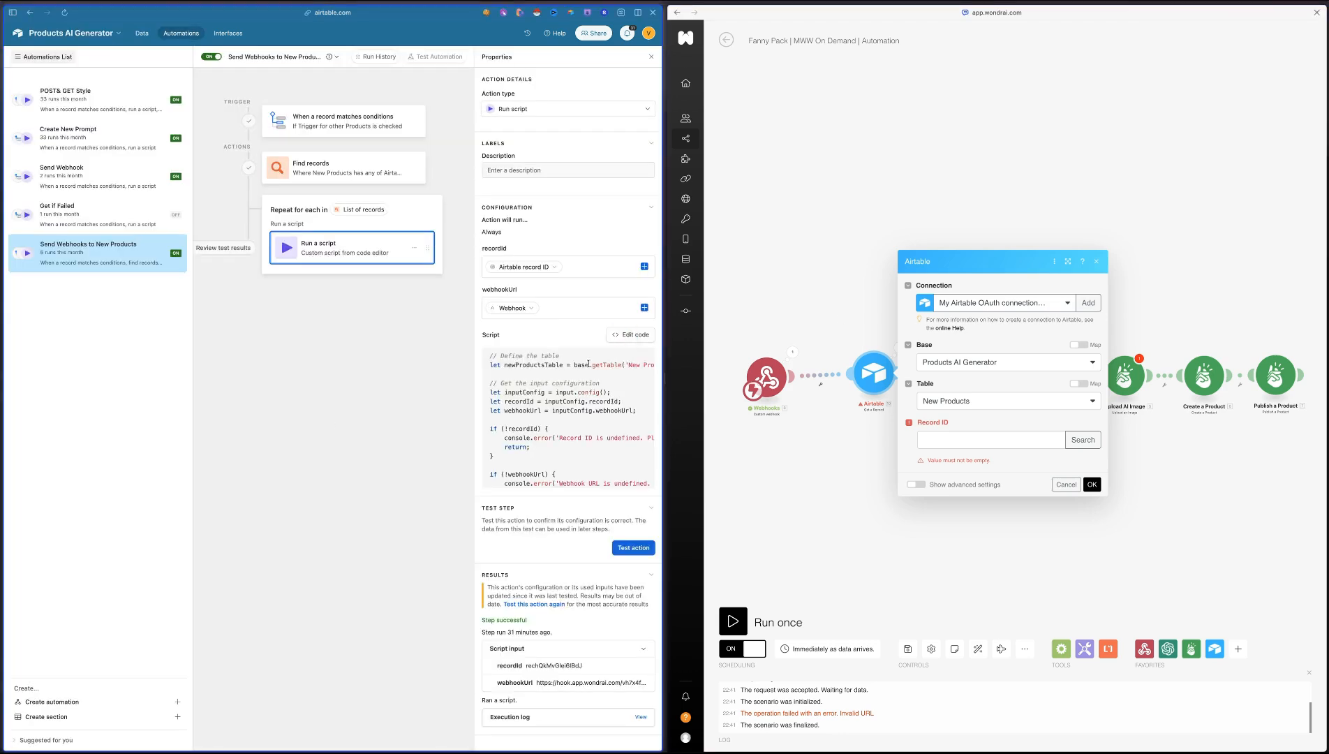
{"action": "left_click", "coordinate": [628, 333]}
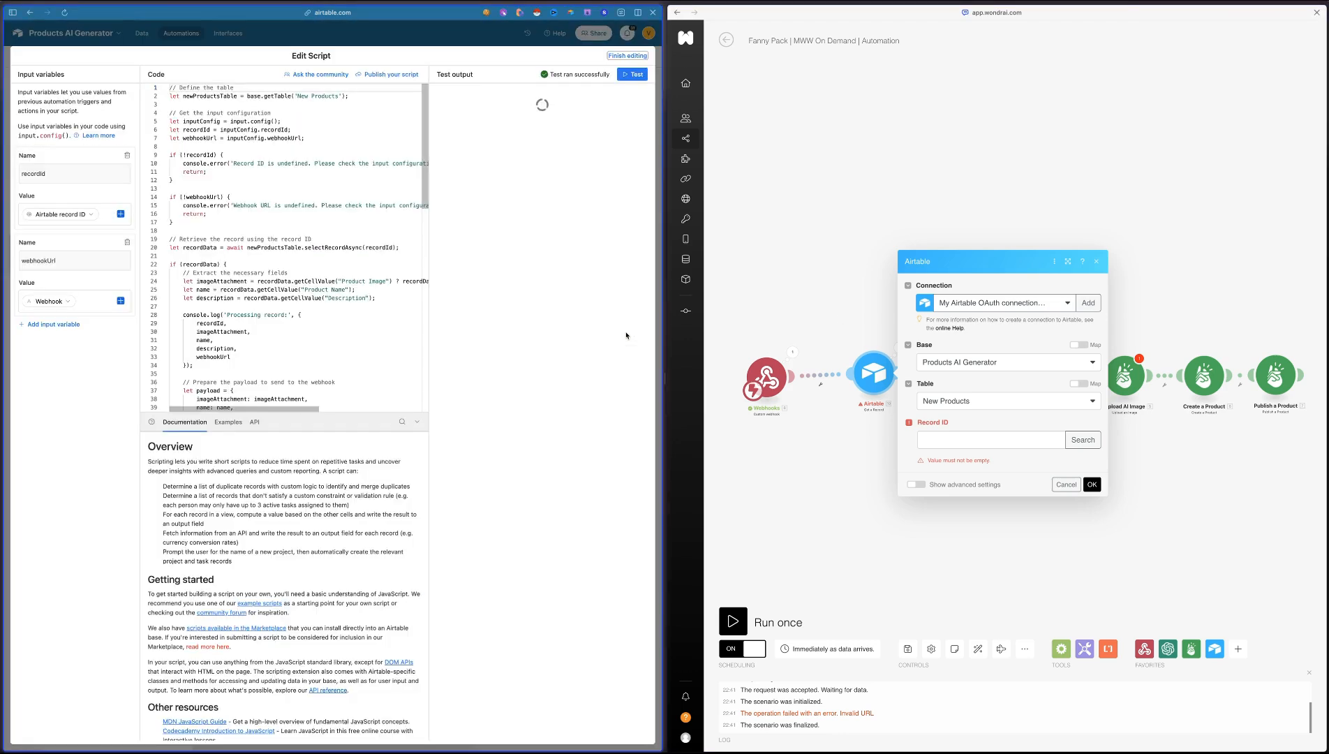
{"action": "left_click", "coordinate": [291, 289]}
{"action": "scroll", "coordinate": [291, 288], "scroll_direction": "down", "scroll_amount": 5}
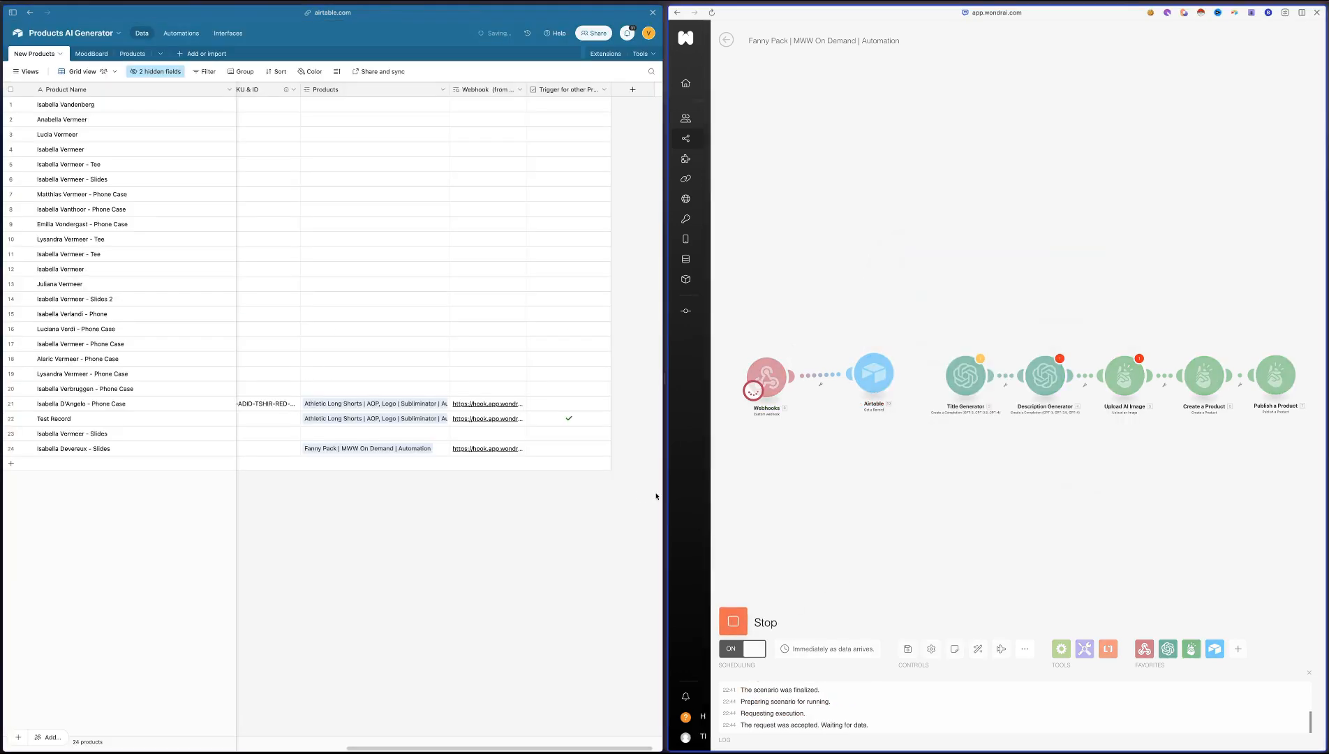
Retrigger the row 24 slides record with its Trigger for other Products box and check the webhook output for recordId
{"action": "left_click", "coordinate": [569, 448]}
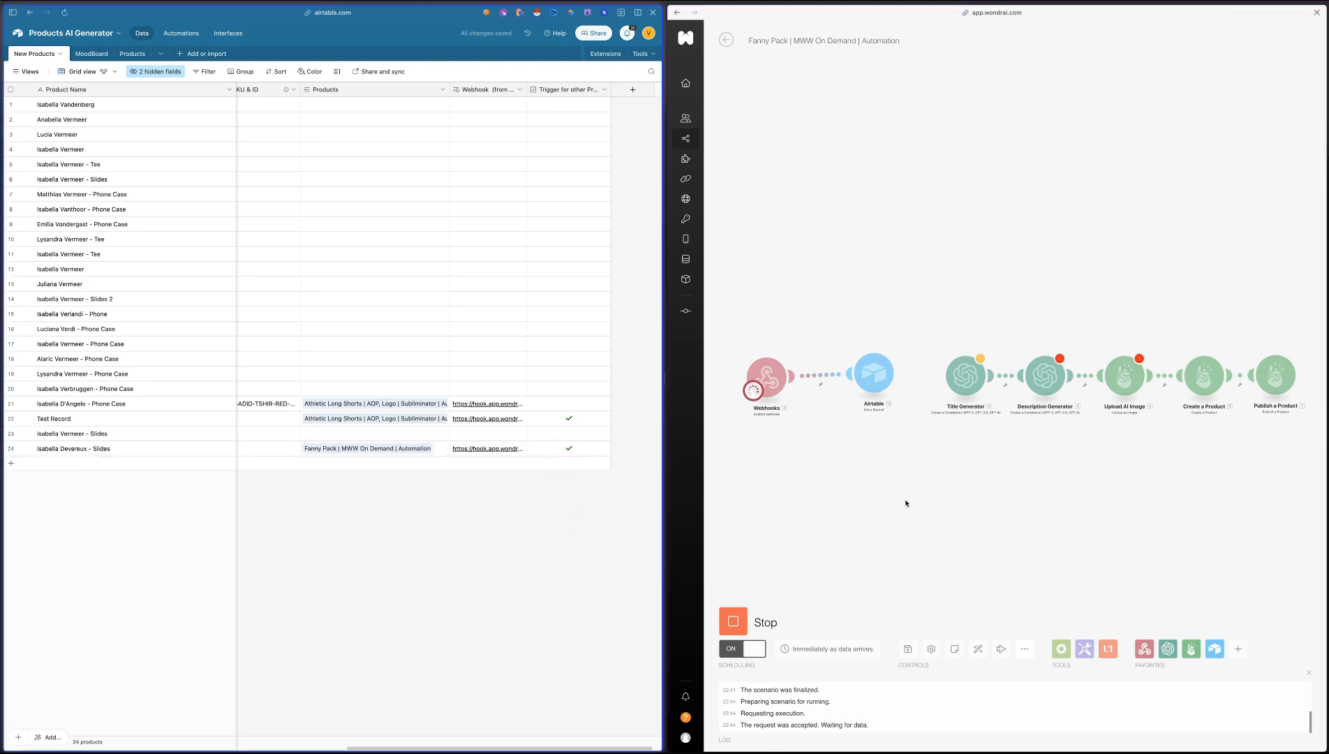
{"action": "left_click", "coordinate": [877, 392]}
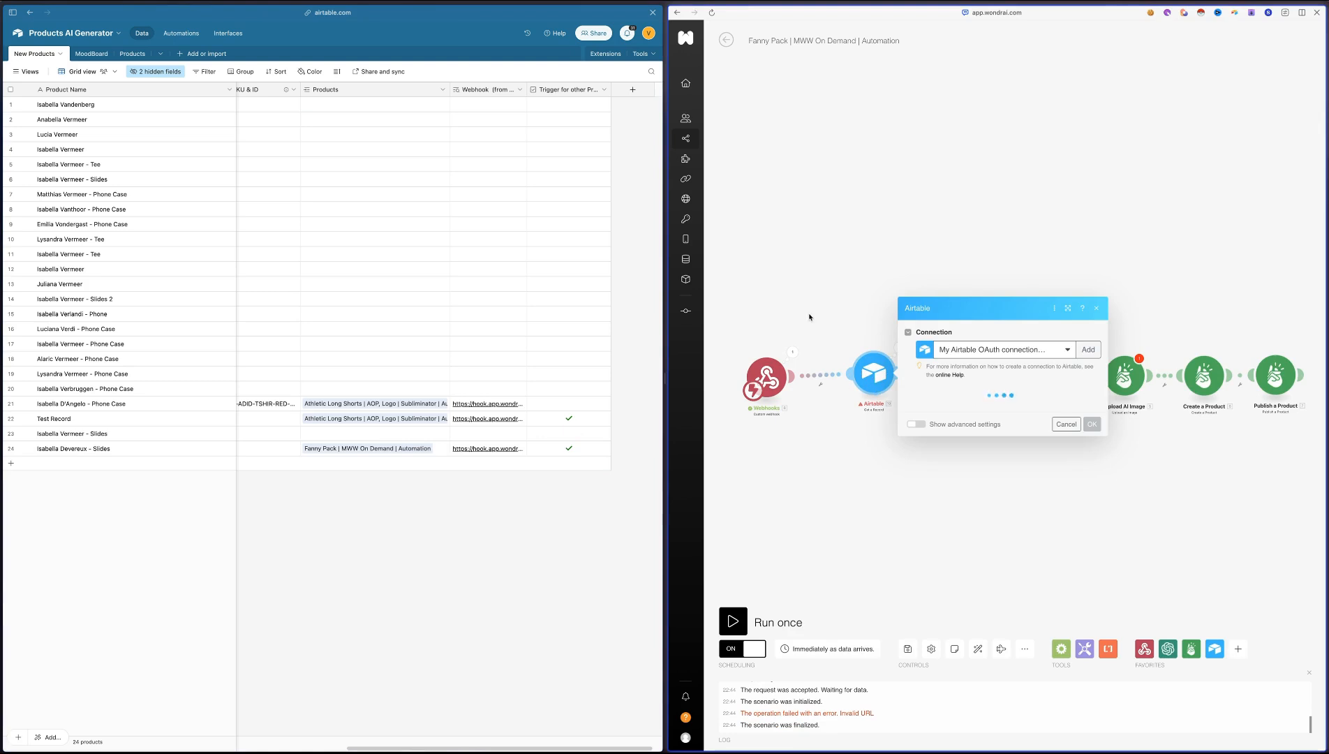
{"action": "left_click", "coordinate": [792, 352]}
{"action": "double_click", "coordinate": [872, 308]}
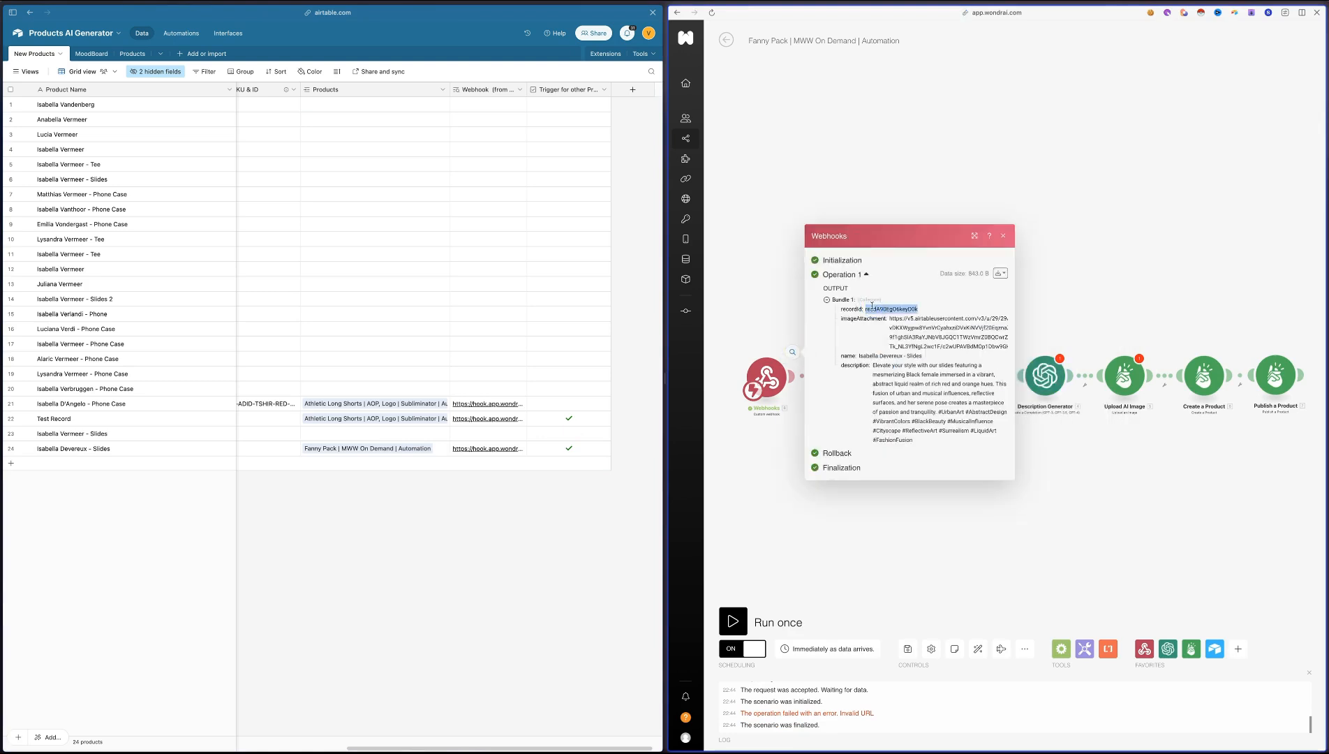
{"action": "left_click", "coordinate": [762, 276]}
Map the webhook's recordId to the Airtable module's Record ID and run the scenario once with the existing webhook data
{"action": "left_click", "coordinate": [874, 375]}
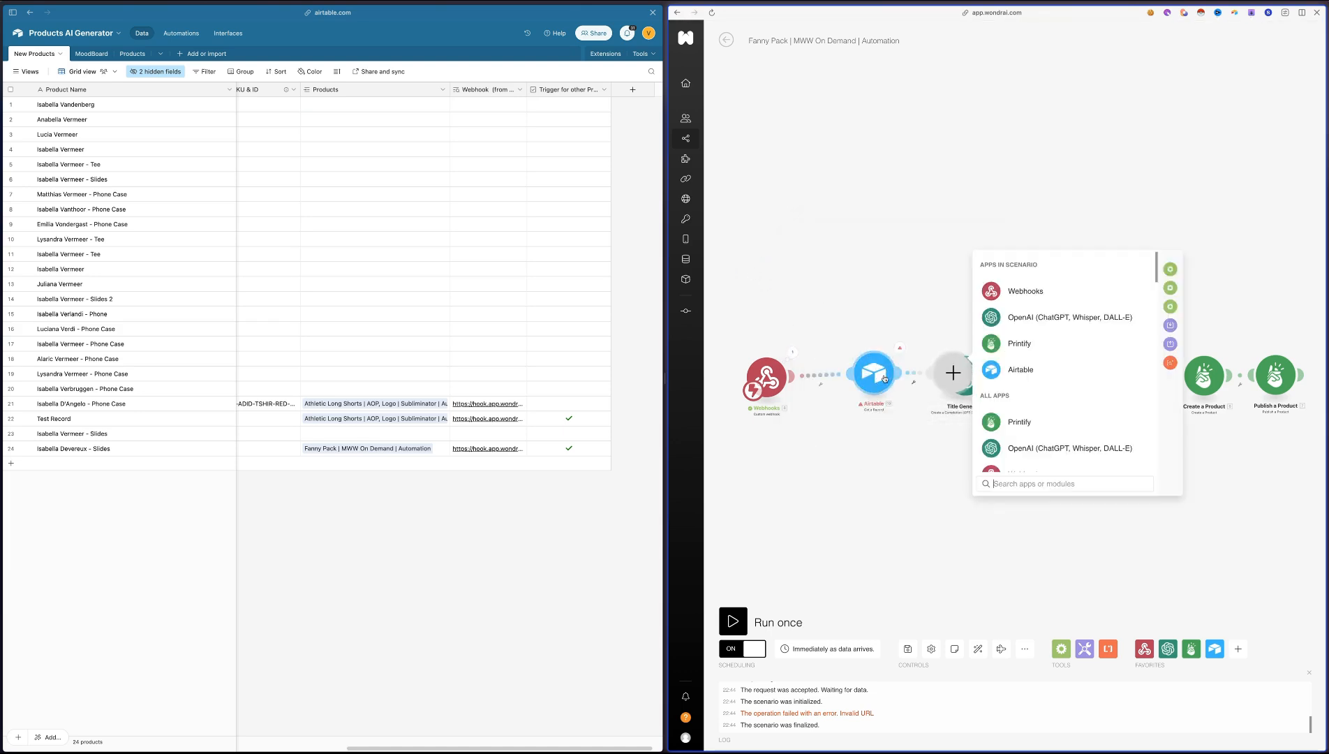
{"action": "left_click", "coordinate": [937, 445]}
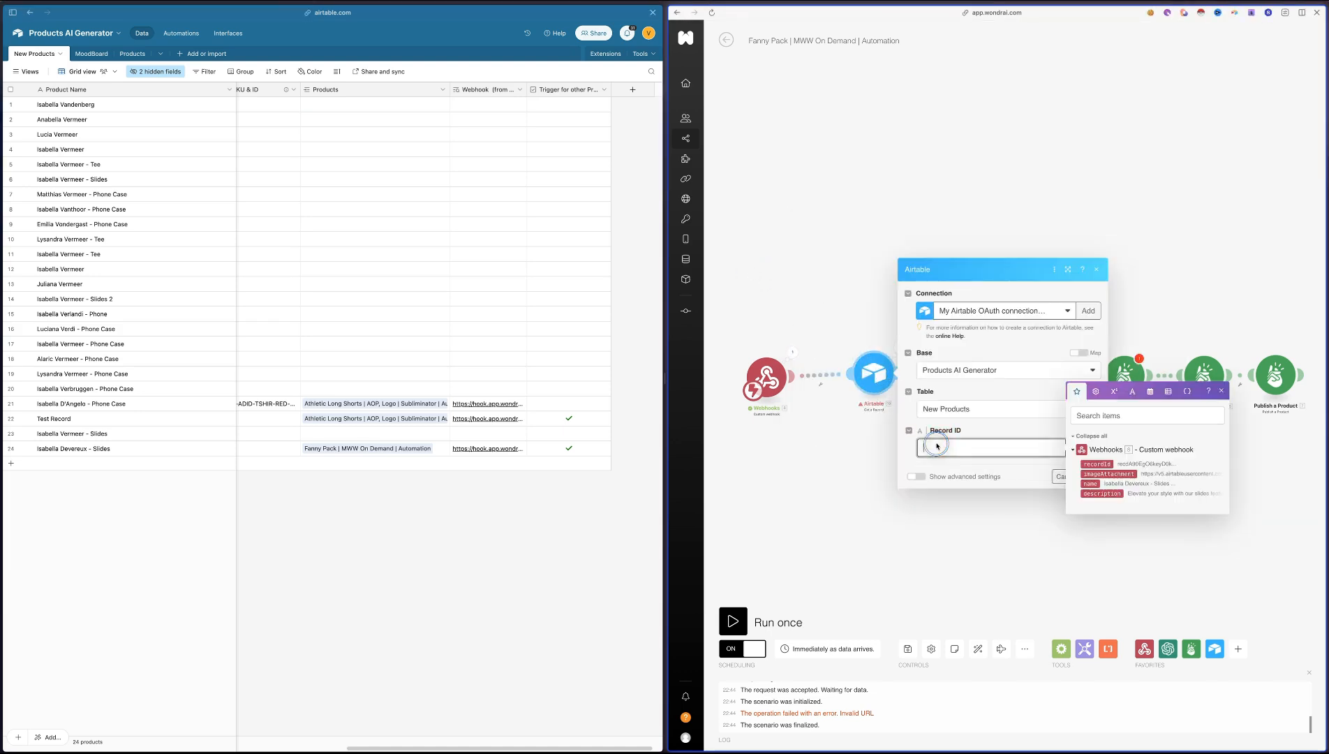
{"action": "left_click", "coordinate": [1093, 463]}
{"action": "left_click", "coordinate": [1098, 475]}
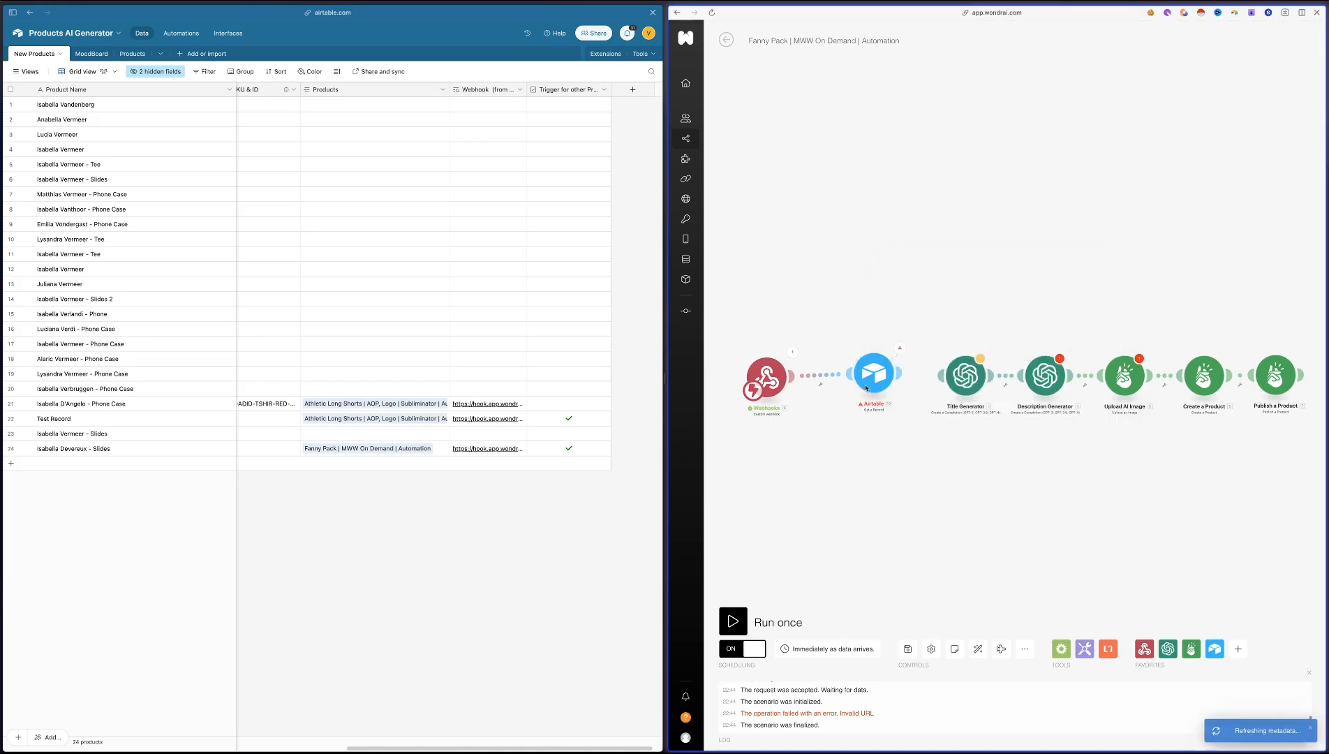
{"action": "left_click", "coordinate": [735, 621]}
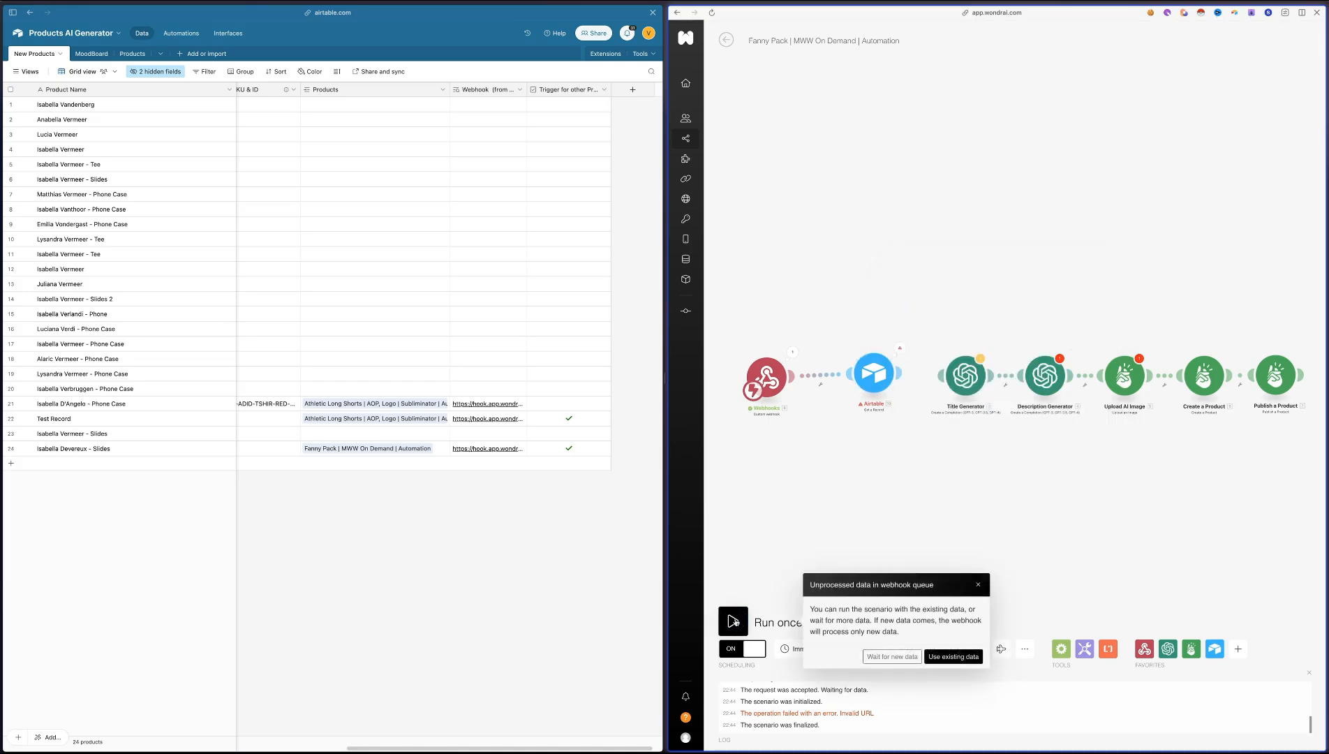
{"action": "left_click", "coordinate": [950, 657]}
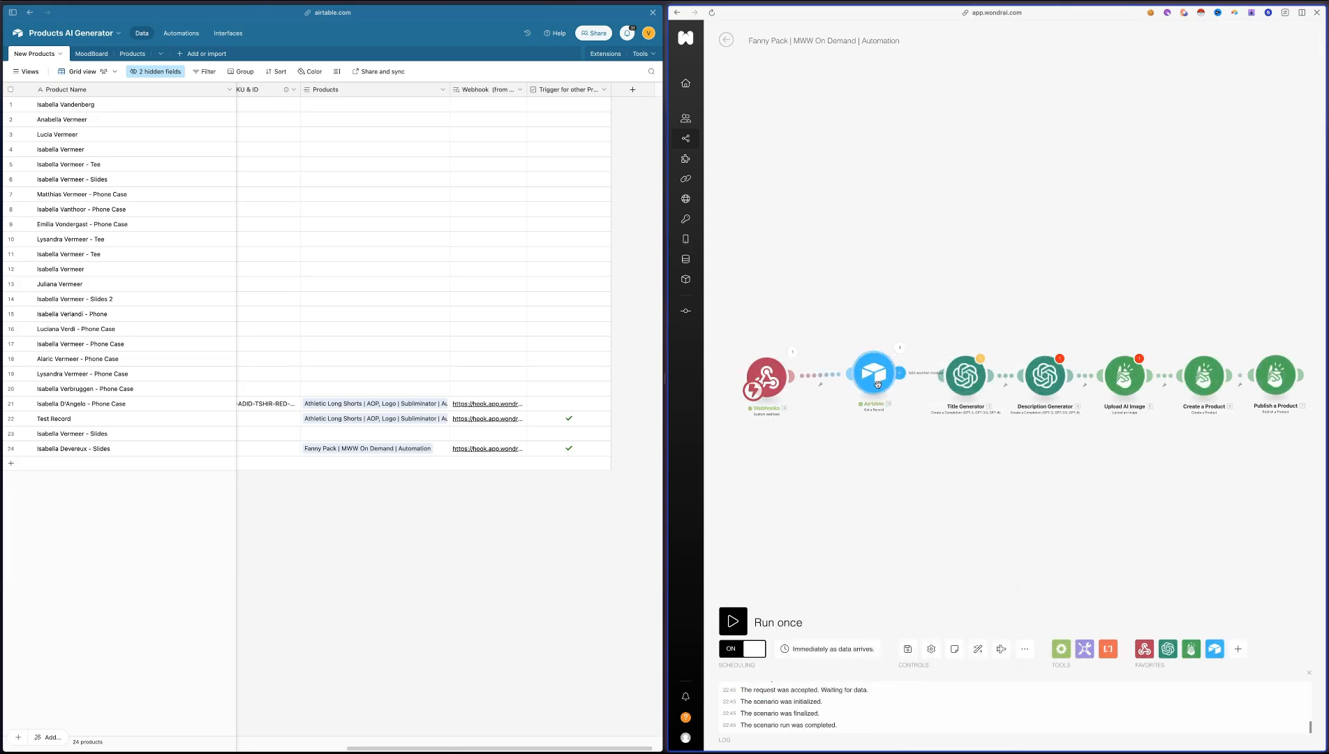
Inspect the input and output bundles of the Airtable Get a Record module's last run
{"action": "left_click", "coordinate": [900, 347]}
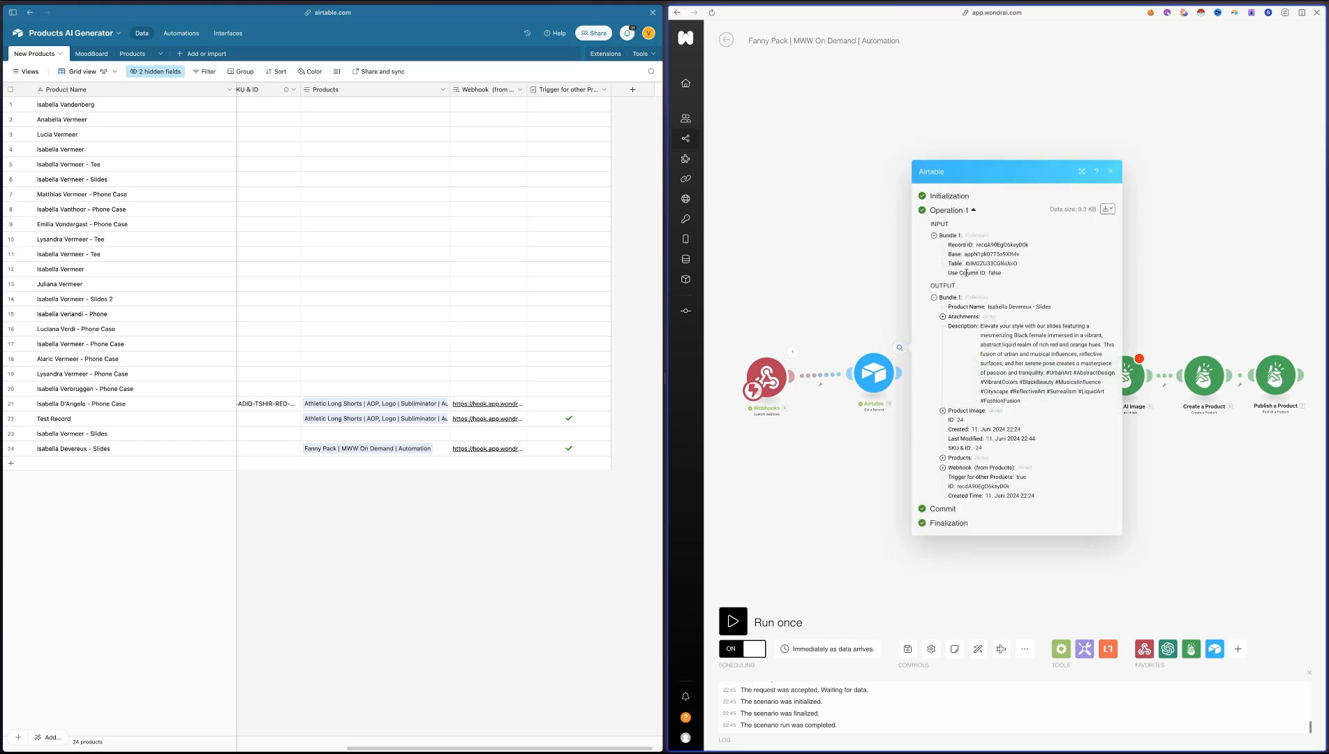
{"action": "left_click_drag", "start_coordinate": [961, 244], "coordinate": [1024, 456]}
{"action": "left_click", "coordinate": [1025, 357]}
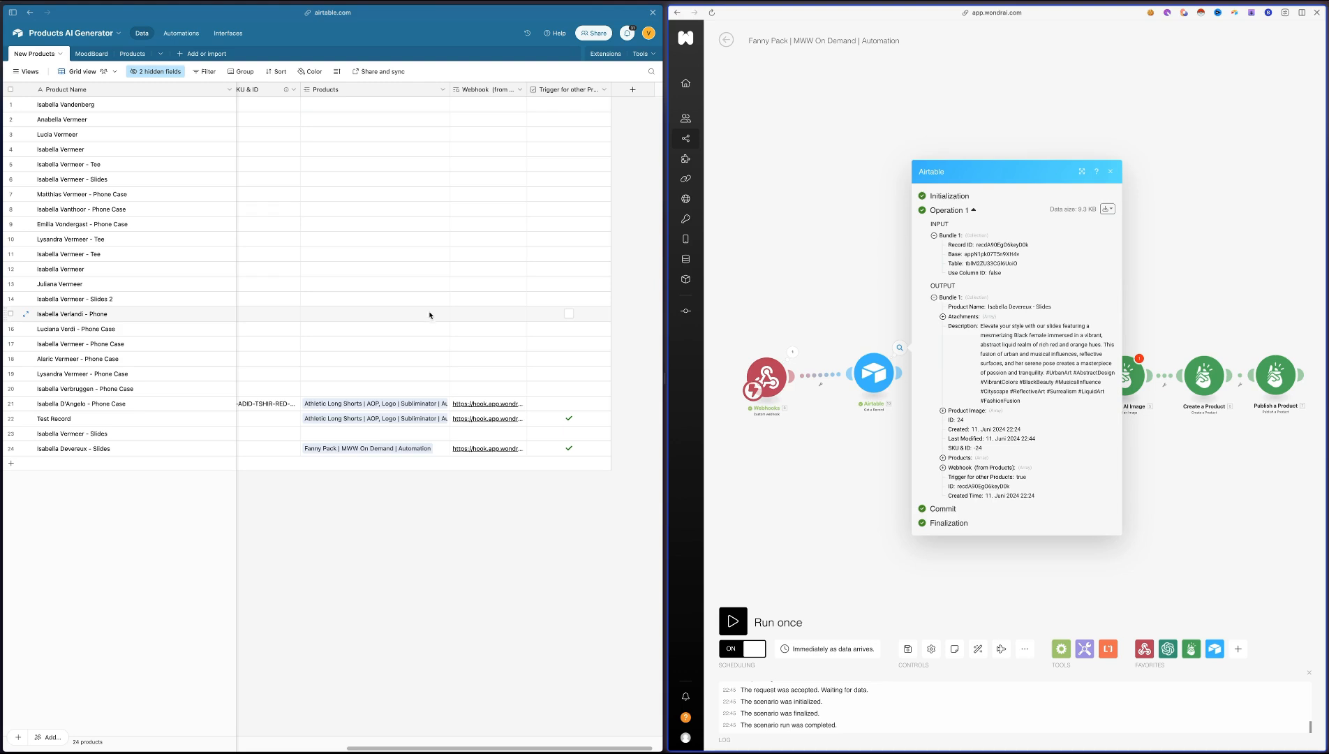
{"action": "left_click", "coordinate": [835, 402]}
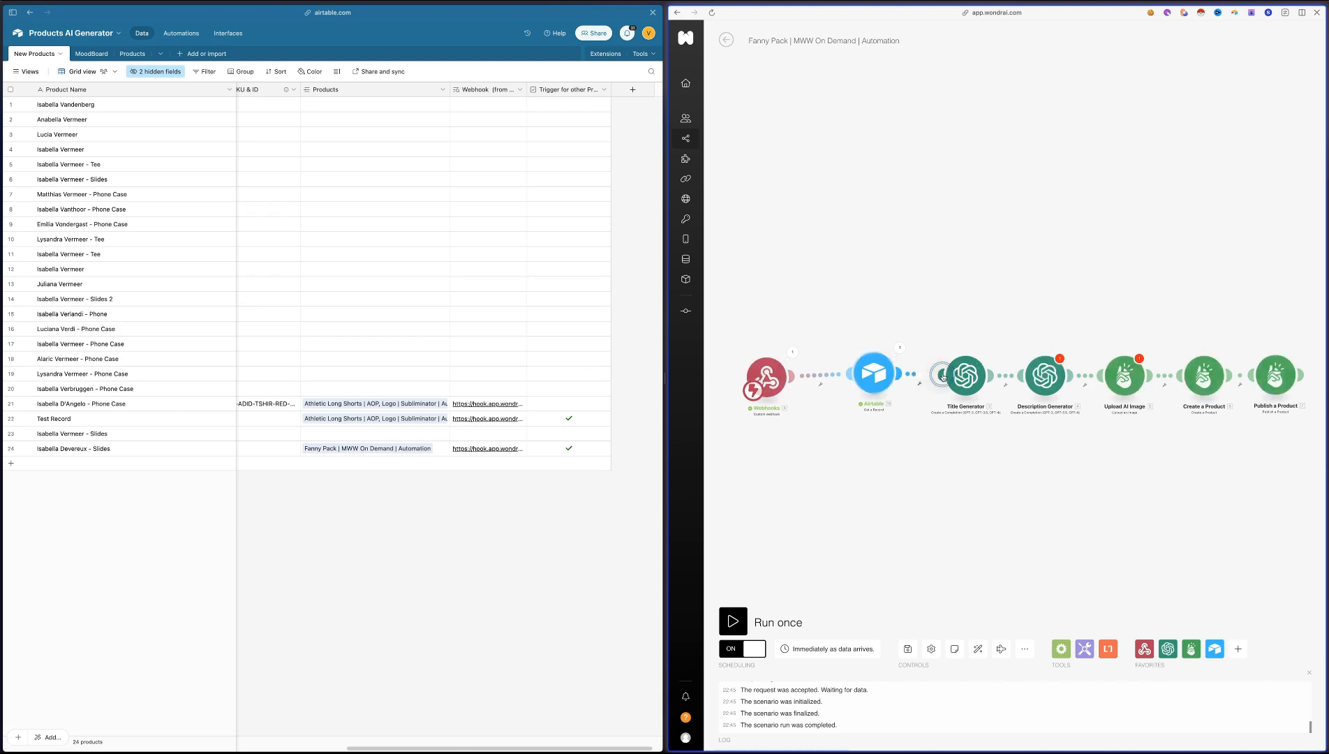
Replace the old revised_prompt mapping in the Description Generator's user message with the Description from the Airtable Get a Record module
{"action": "scroll", "coordinate": [906, 434], "scroll_direction": "up", "scroll_amount": 2}
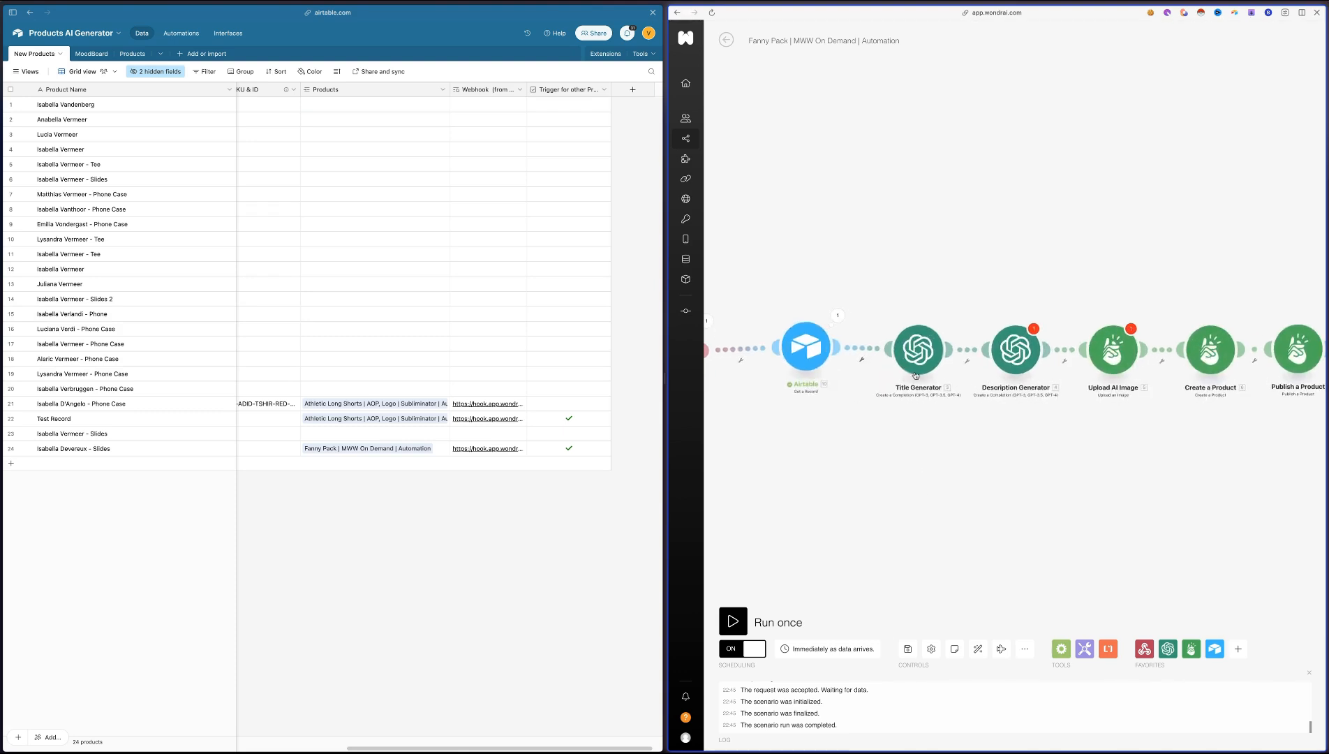
{"action": "left_click", "coordinate": [1016, 356]}
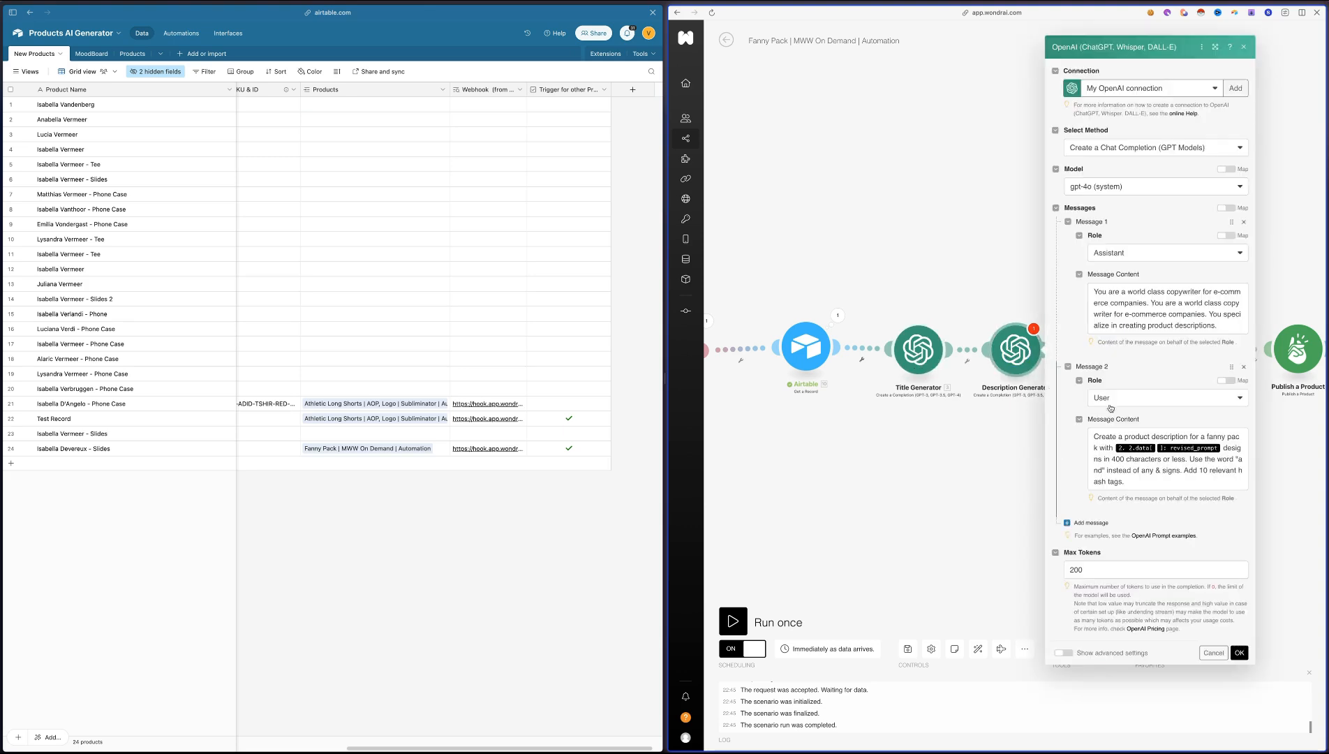
{"action": "left_click", "coordinate": [1221, 447]}
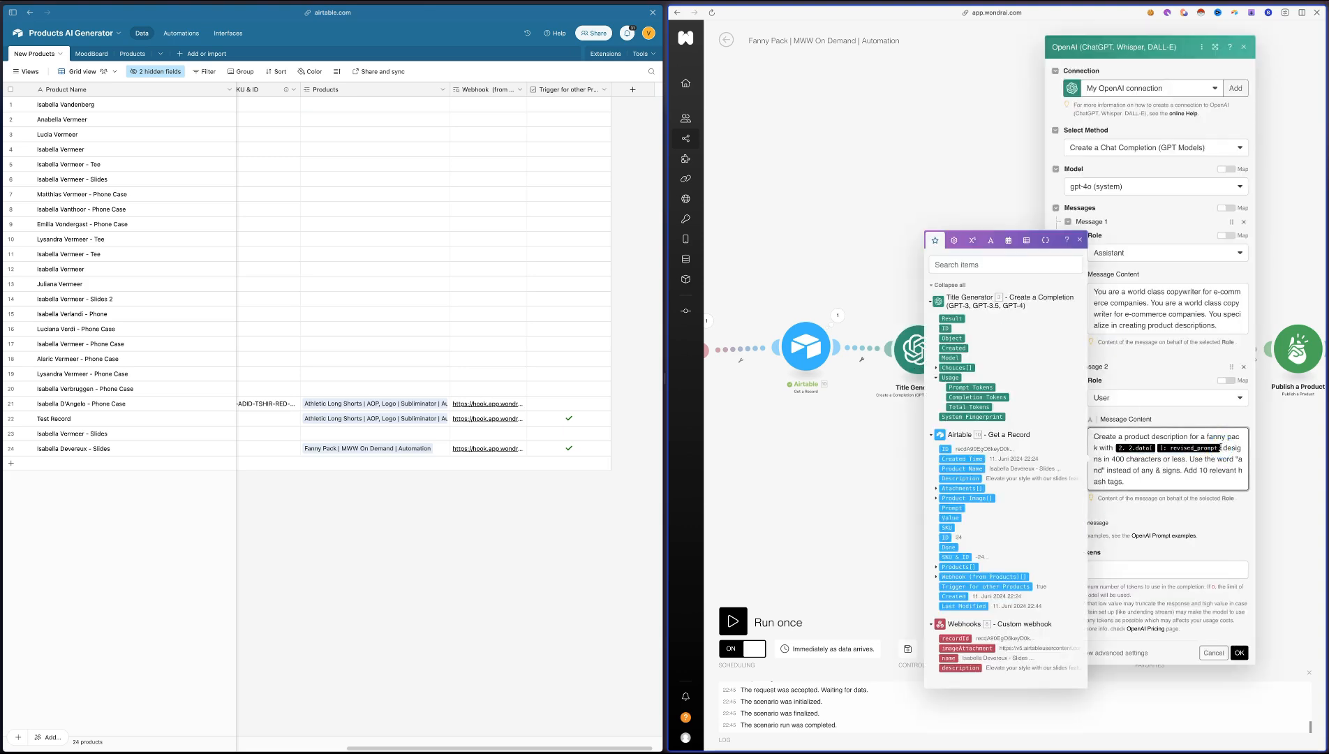
{"action": "key", "text": "BackSpace"}
{"action": "key", "text": "BackSpace"}
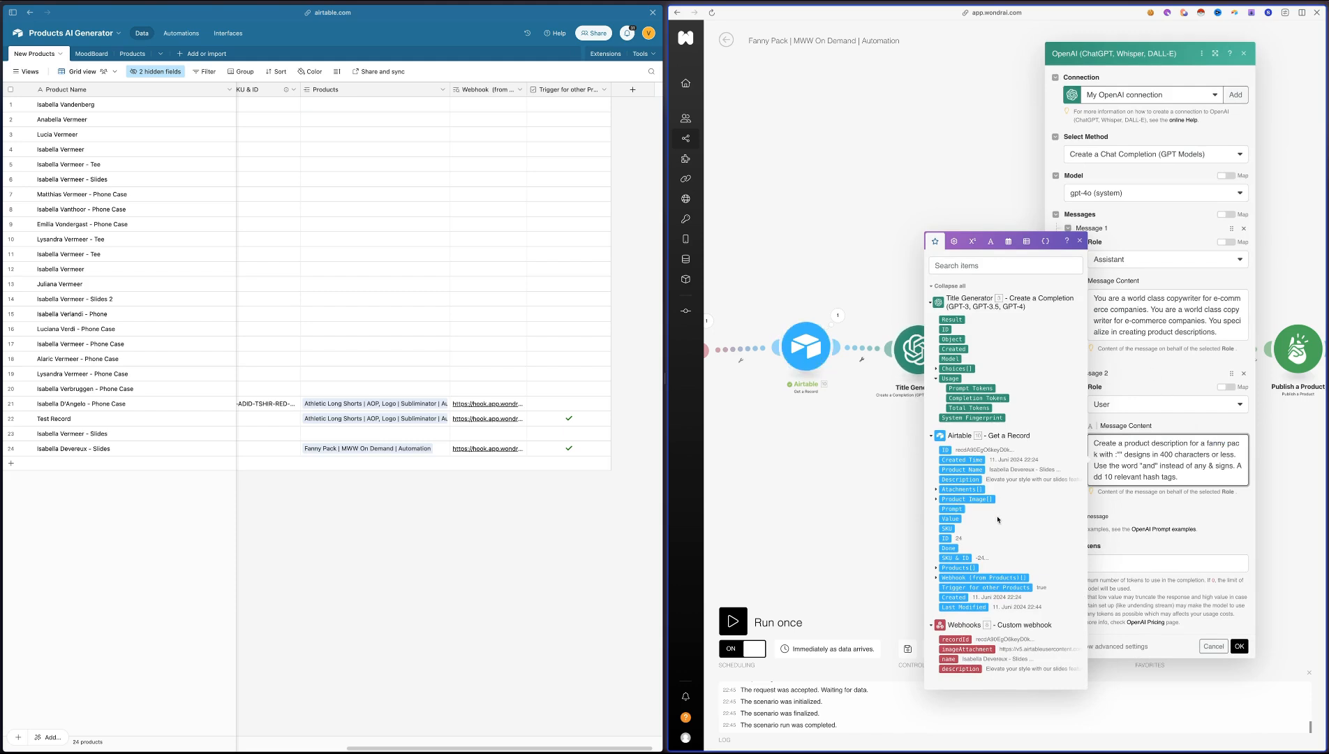
{"action": "left_click", "coordinate": [966, 479]}
Map the Upload AI Image module's Image URL to the attachment URL from the Airtable Get a Record module
{"action": "left_click", "coordinate": [1117, 331]}
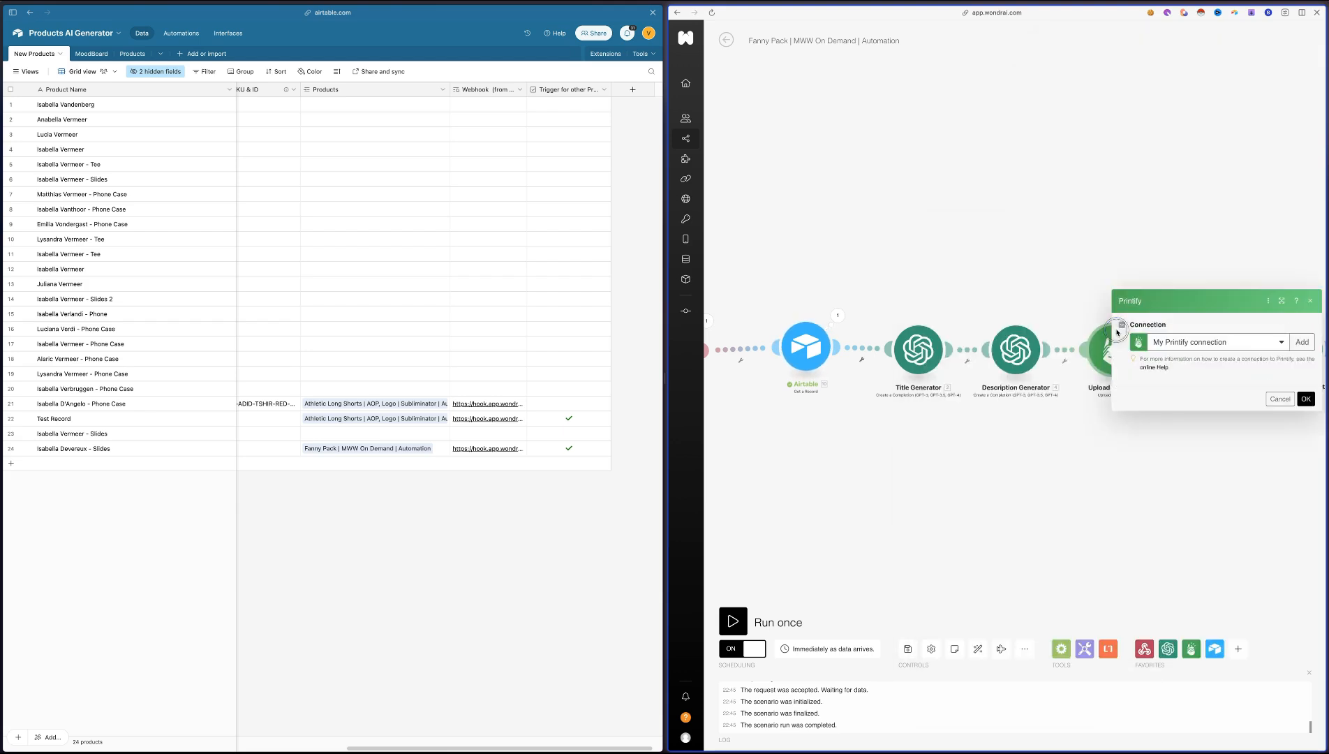
{"action": "left_click", "coordinate": [1216, 442]}
{"action": "key", "text": "BackSpace"}
{"action": "key", "text": "BackSpace"}
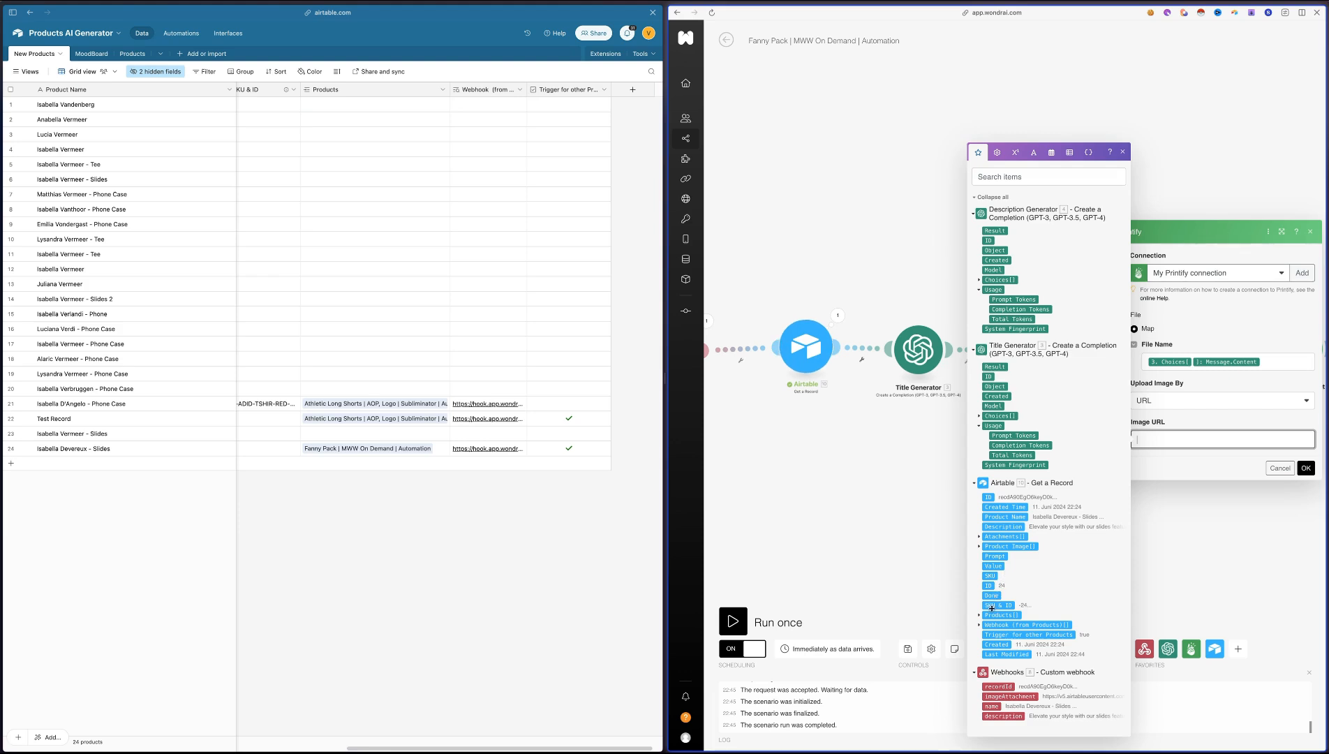
{"action": "left_click", "coordinate": [979, 537]}
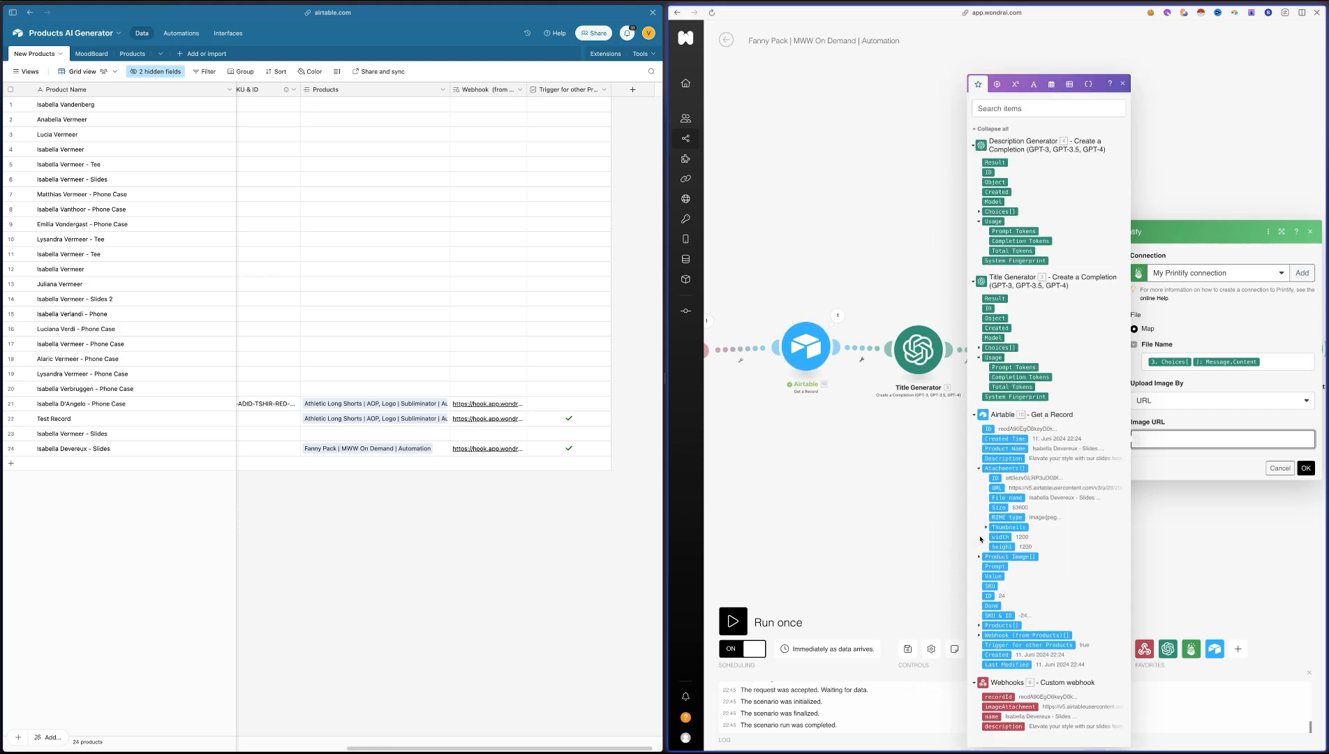
{"action": "left_click", "coordinate": [996, 487]}
{"action": "left_click", "coordinate": [1305, 468]}
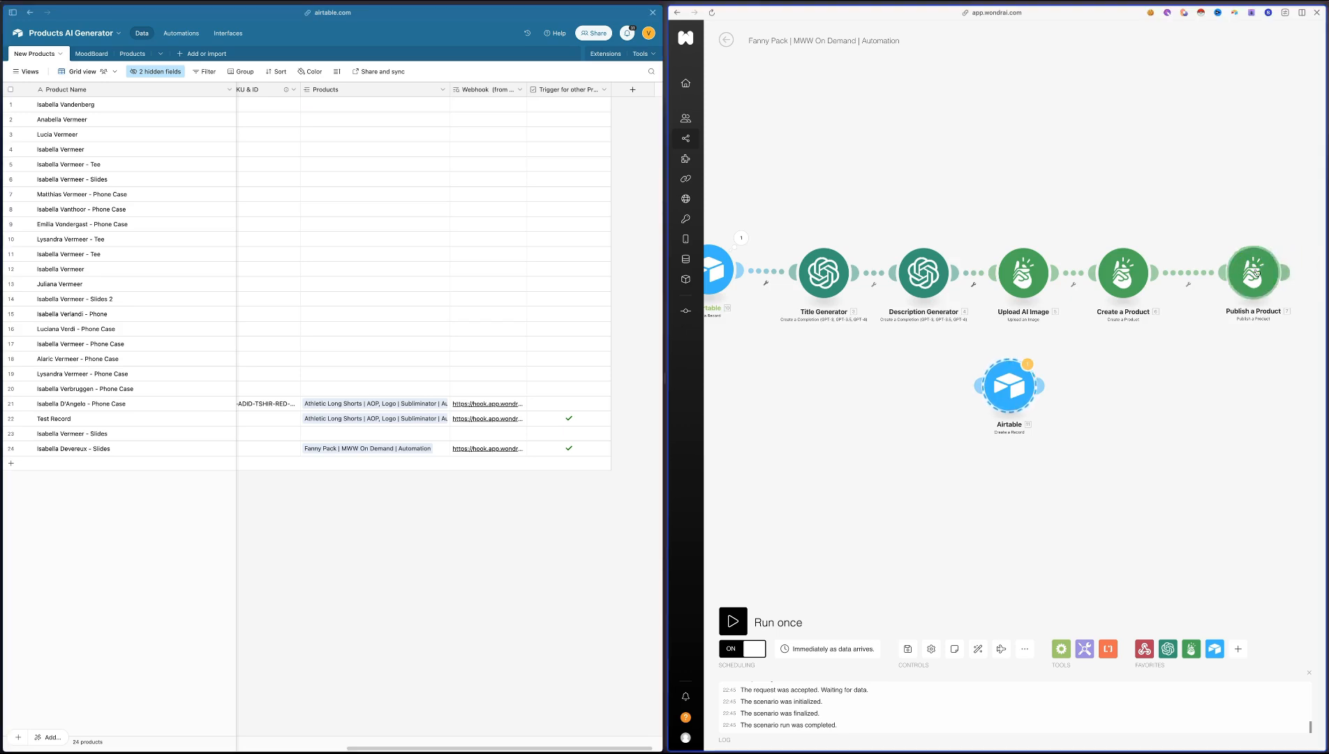
Map the OG item's File URL in the Airtable Create a Record module to the attachment URL from Get a Record
{"action": "left_click_drag", "start_coordinate": [1163, 196], "coordinate": [1044, 222]}
{"action": "left_click_drag", "start_coordinate": [896, 413], "coordinate": [1101, 299]}
{"action": "left_click", "coordinate": [1132, 290]}
{"action": "scroll", "coordinate": [960, 266], "scroll_direction": "down", "scroll_amount": 10}
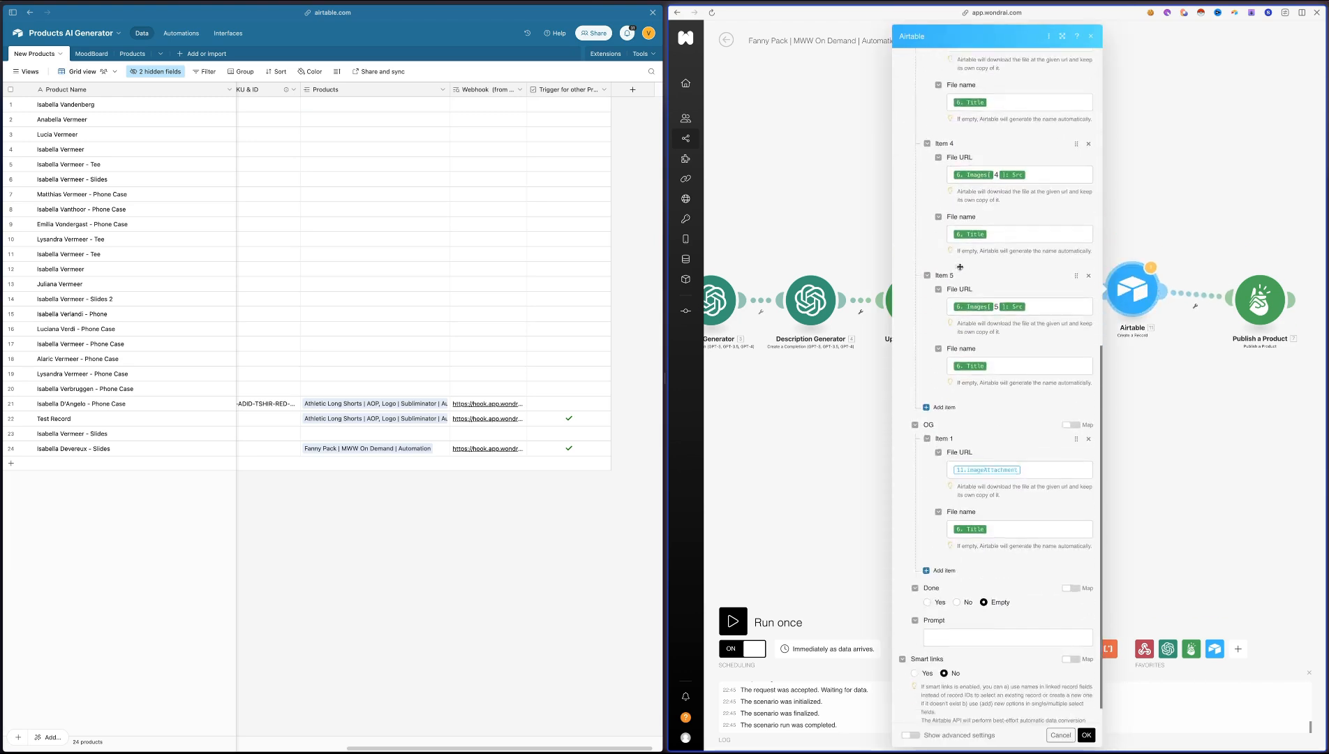
{"action": "left_click", "coordinate": [1042, 448]}
{"action": "key", "text": "BackSpace"}
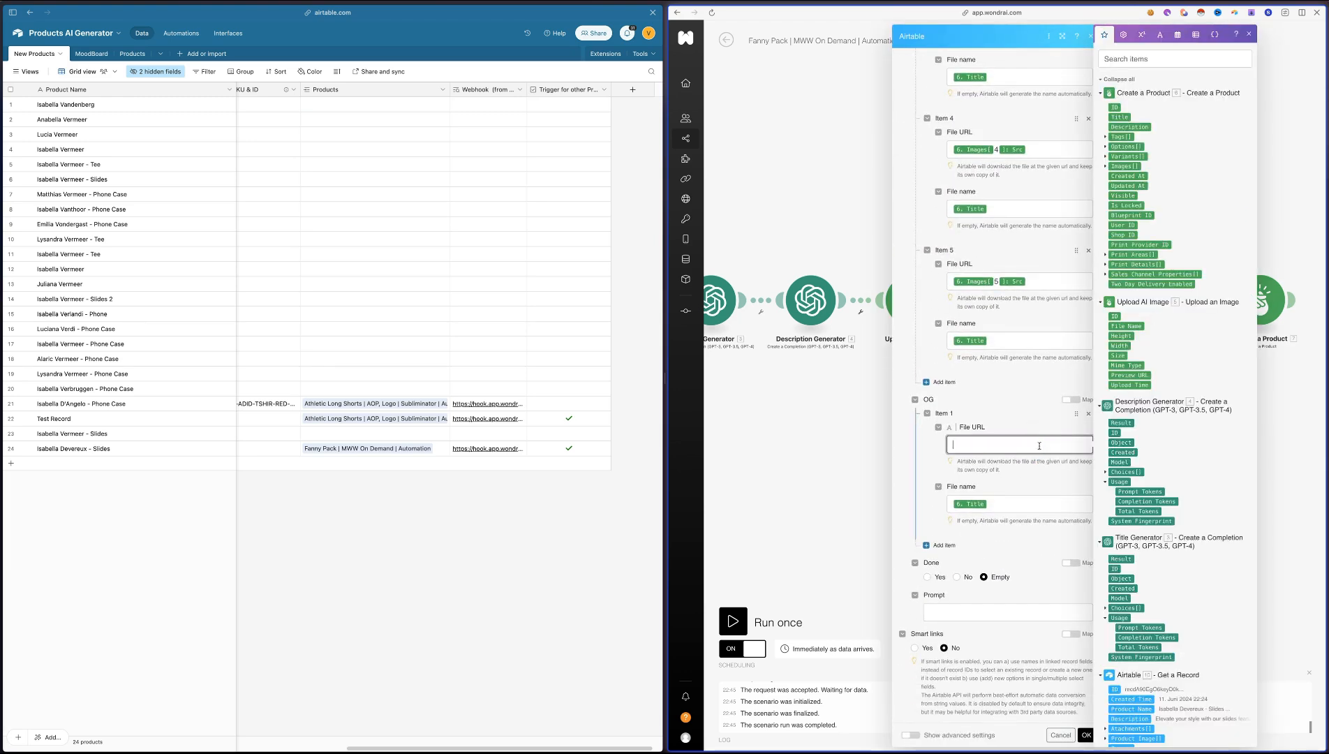
{"action": "scroll", "coordinate": [1179, 549], "scroll_direction": "down", "scroll_amount": 3}
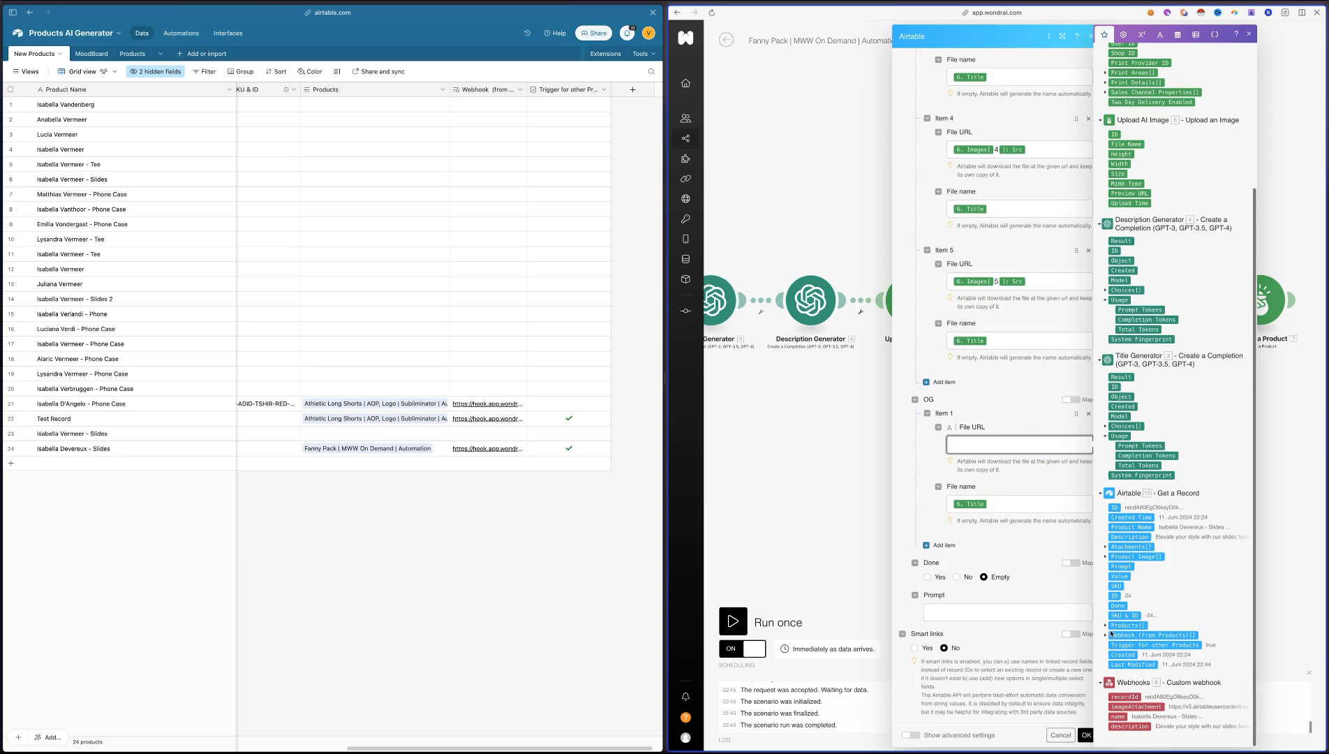
{"action": "left_click", "coordinate": [1105, 547]}
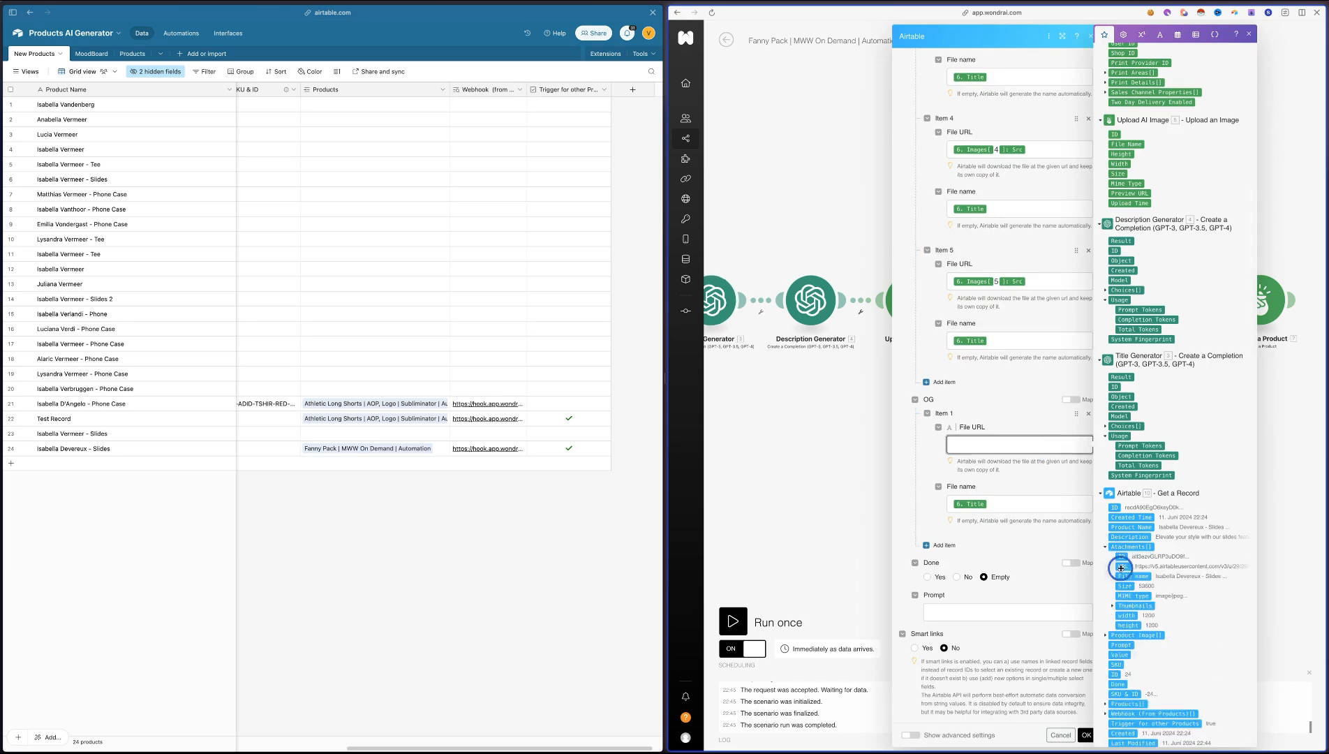
{"action": "left_click", "coordinate": [1123, 567]}
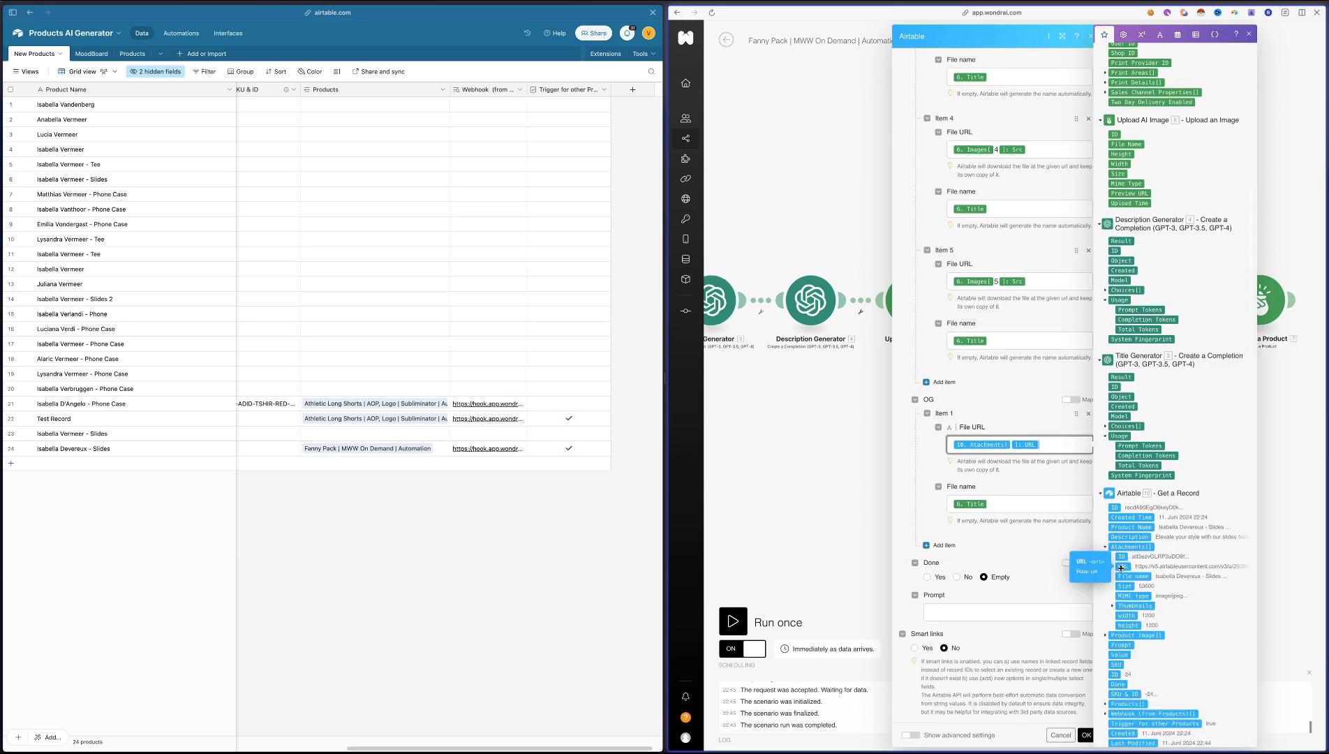
{"action": "left_click", "coordinate": [1088, 735]}
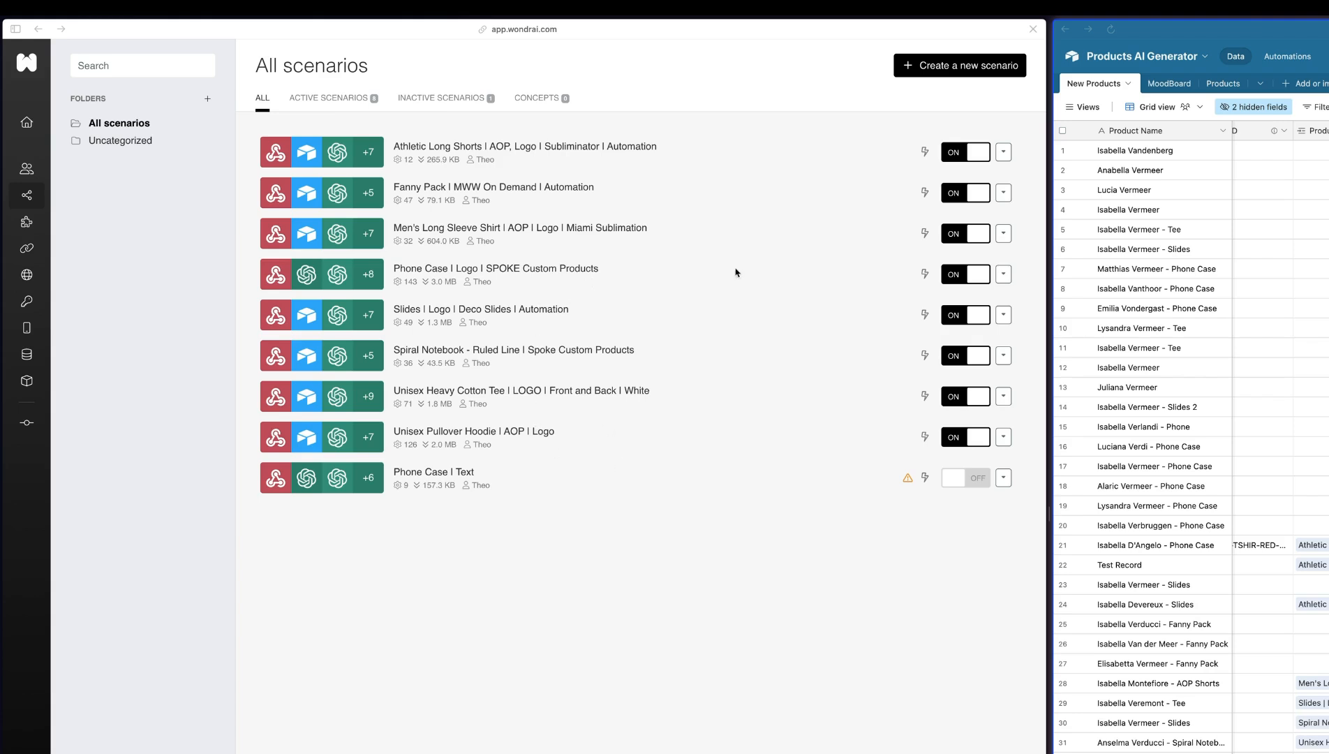
Create a new scenario starting with a Custom webhook followed by an Airtable Get a Record module
{"action": "left_click", "coordinate": [933, 67]}
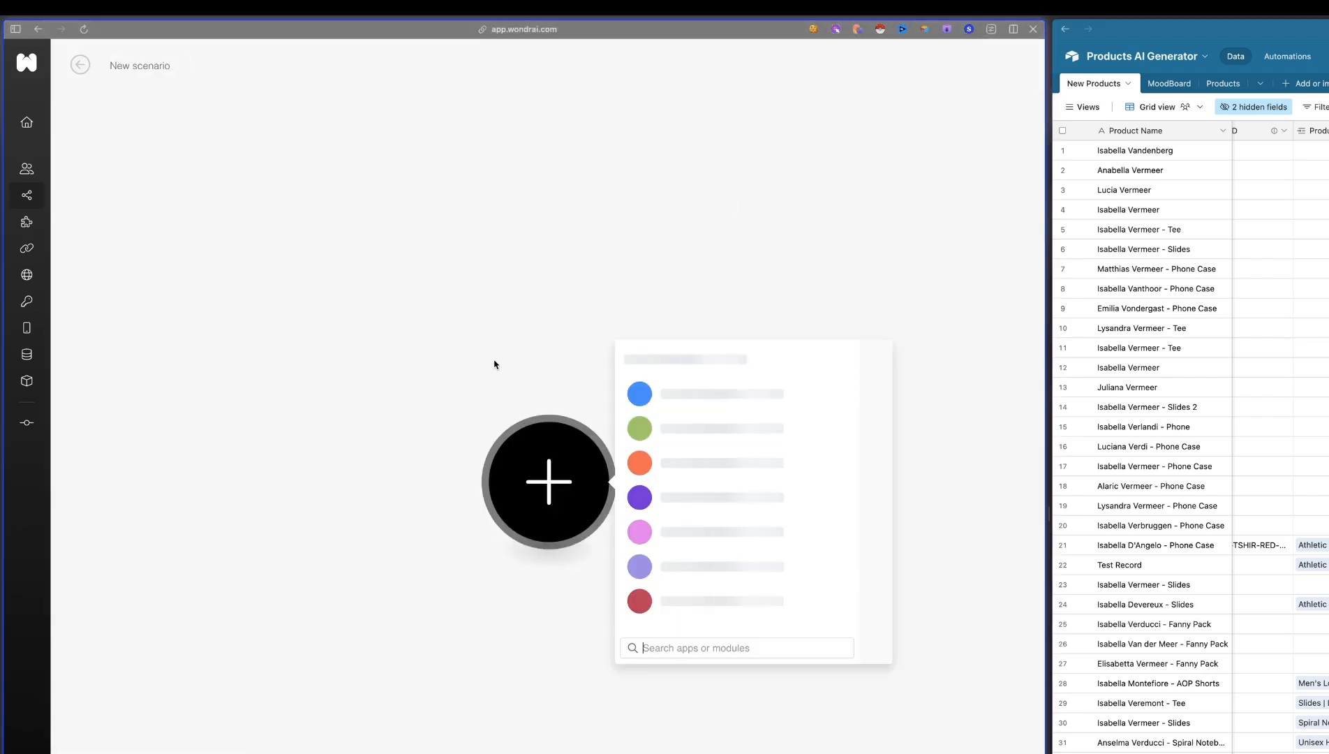
{"action": "left_click", "coordinate": [684, 497]}
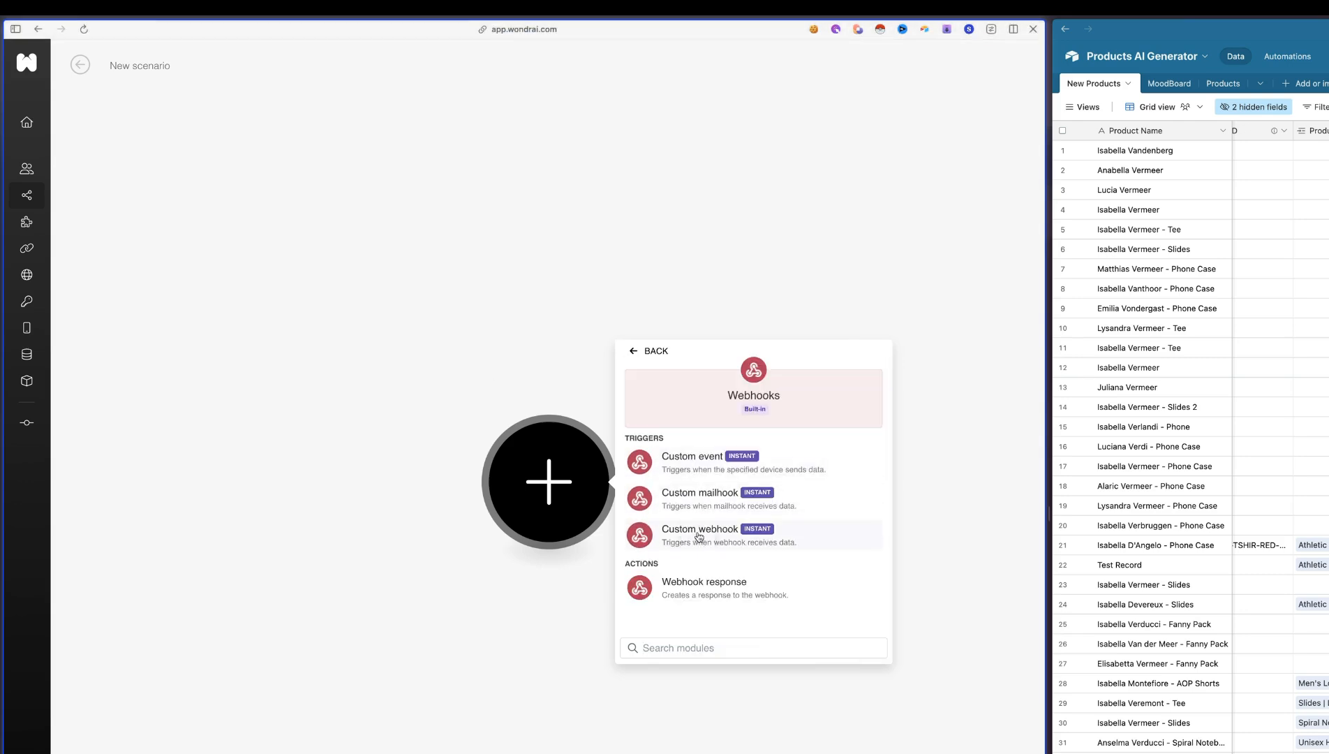
{"action": "left_click", "coordinate": [697, 534]}
{"action": "left_click", "coordinate": [639, 485]}
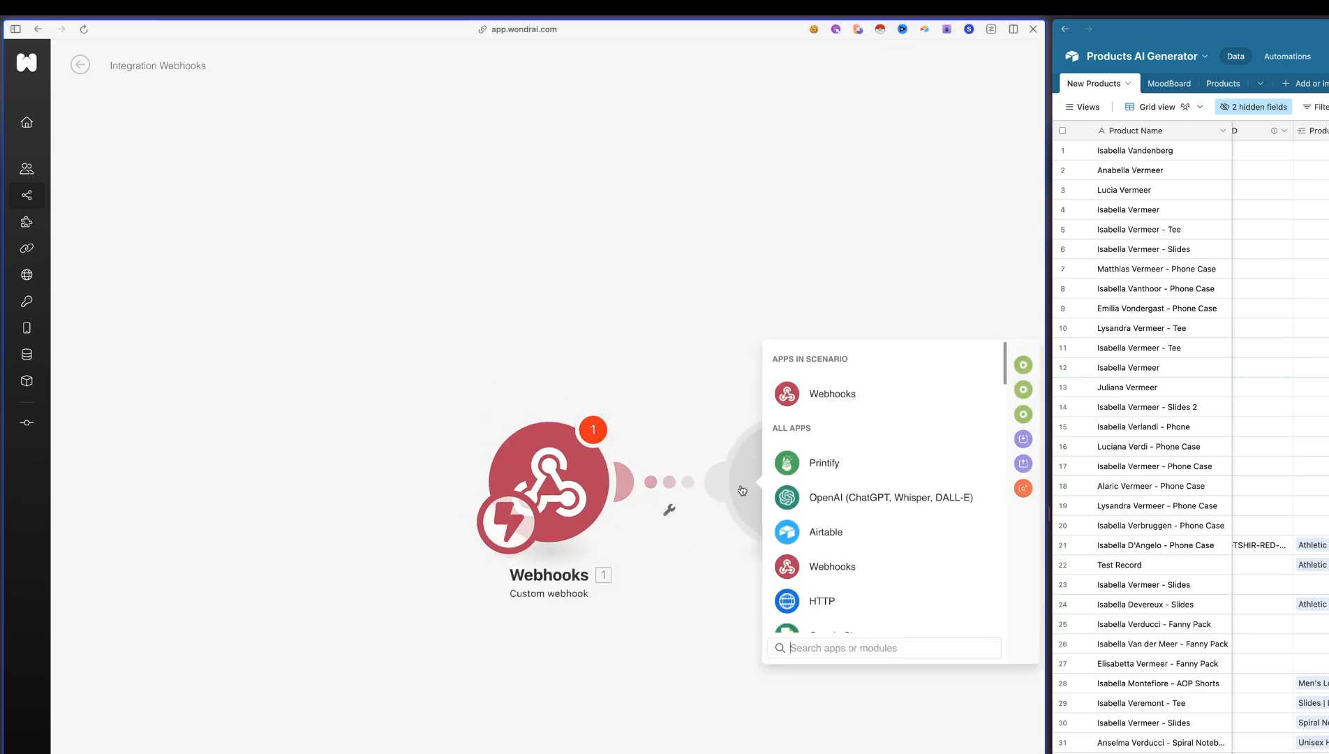
{"action": "left_click", "coordinate": [793, 532]}
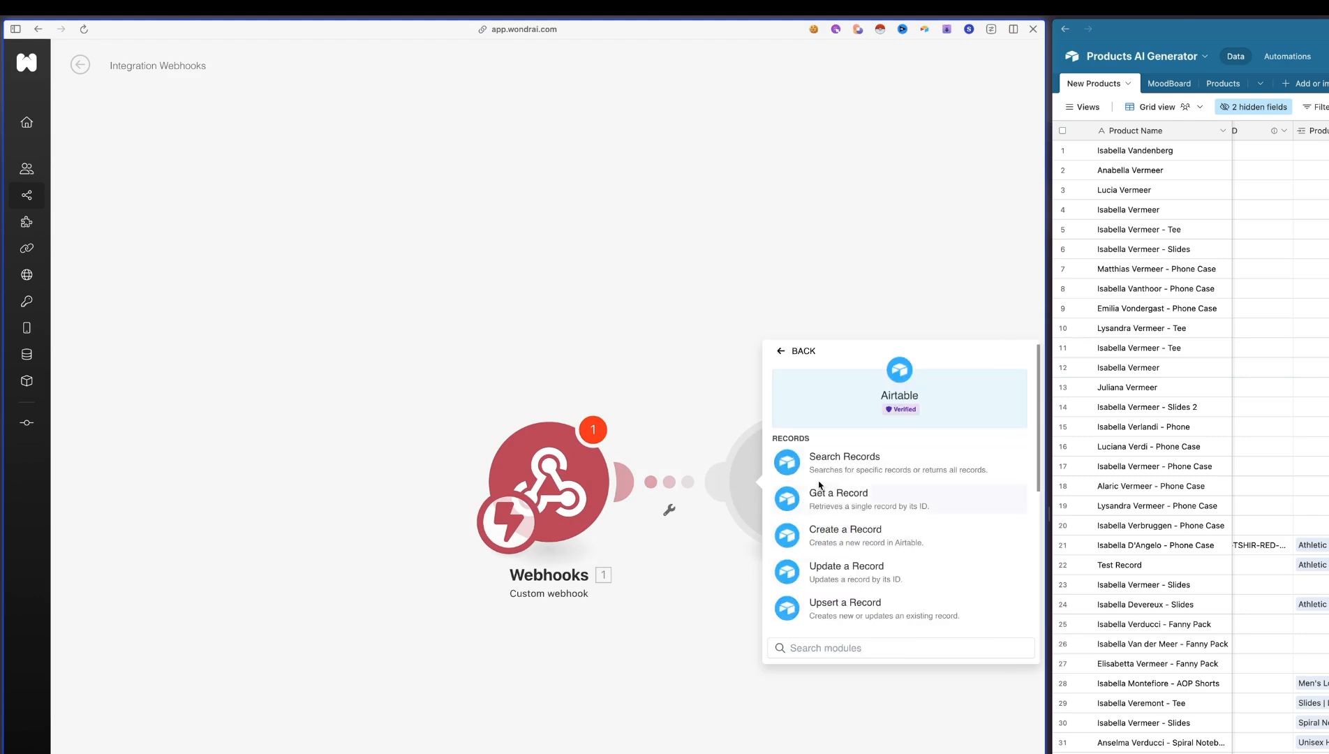
{"action": "left_click", "coordinate": [858, 501]}
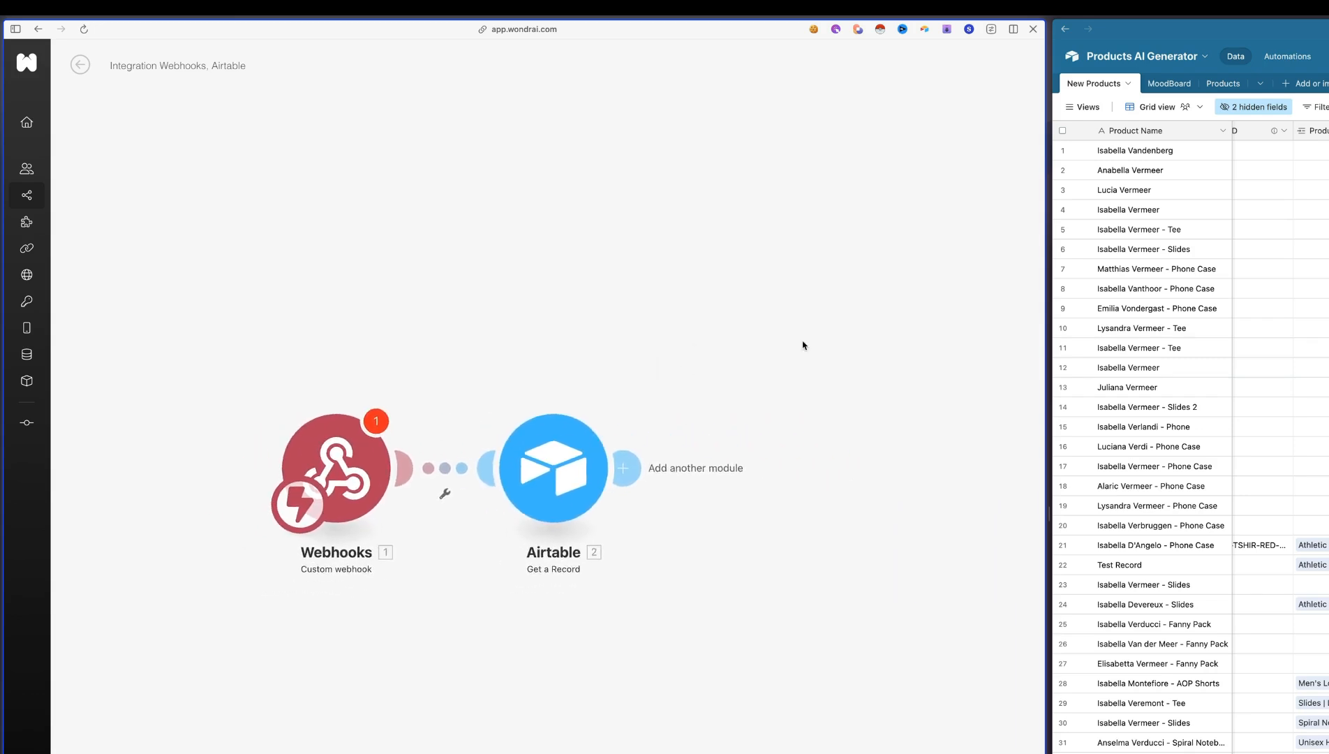
Add a Router after the new scenario's Airtable Get a Record module
{"action": "left_click", "coordinate": [656, 457]}
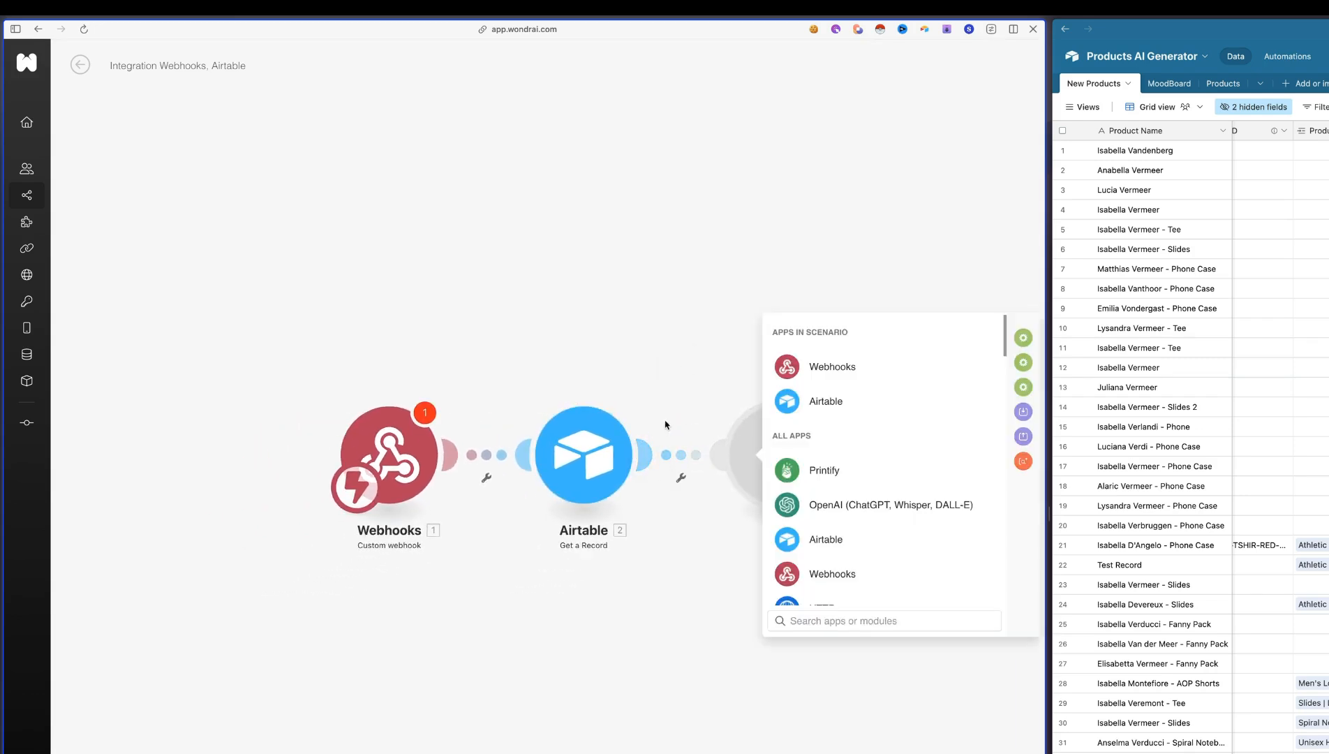
{"action": "left_click", "coordinate": [659, 753]}
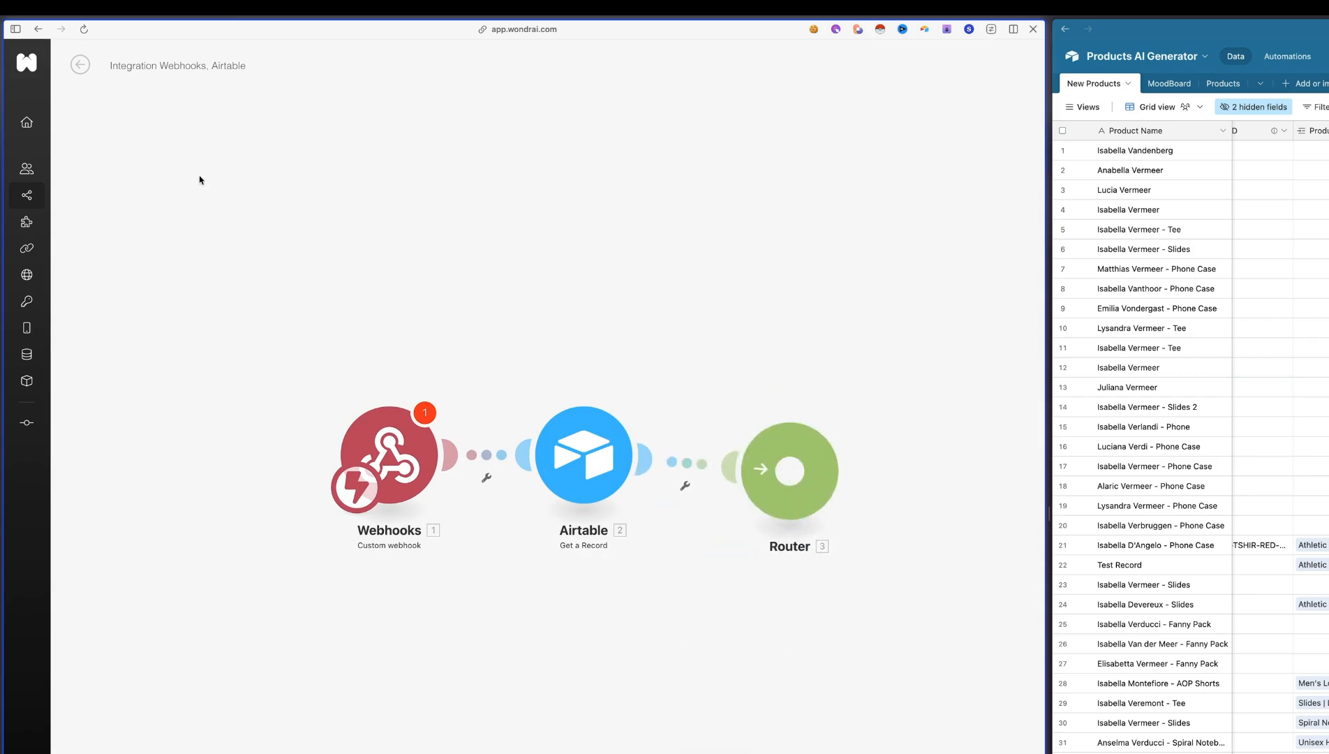
{"action": "scroll", "coordinate": [417, 229], "scroll_direction": "down", "scroll_amount": 10}
{"action": "scroll", "coordinate": [417, 229], "scroll_direction": "up", "scroll_amount": 10}
{"action": "left_click_drag", "start_coordinate": [691, 361], "coordinate": [311, 648]}
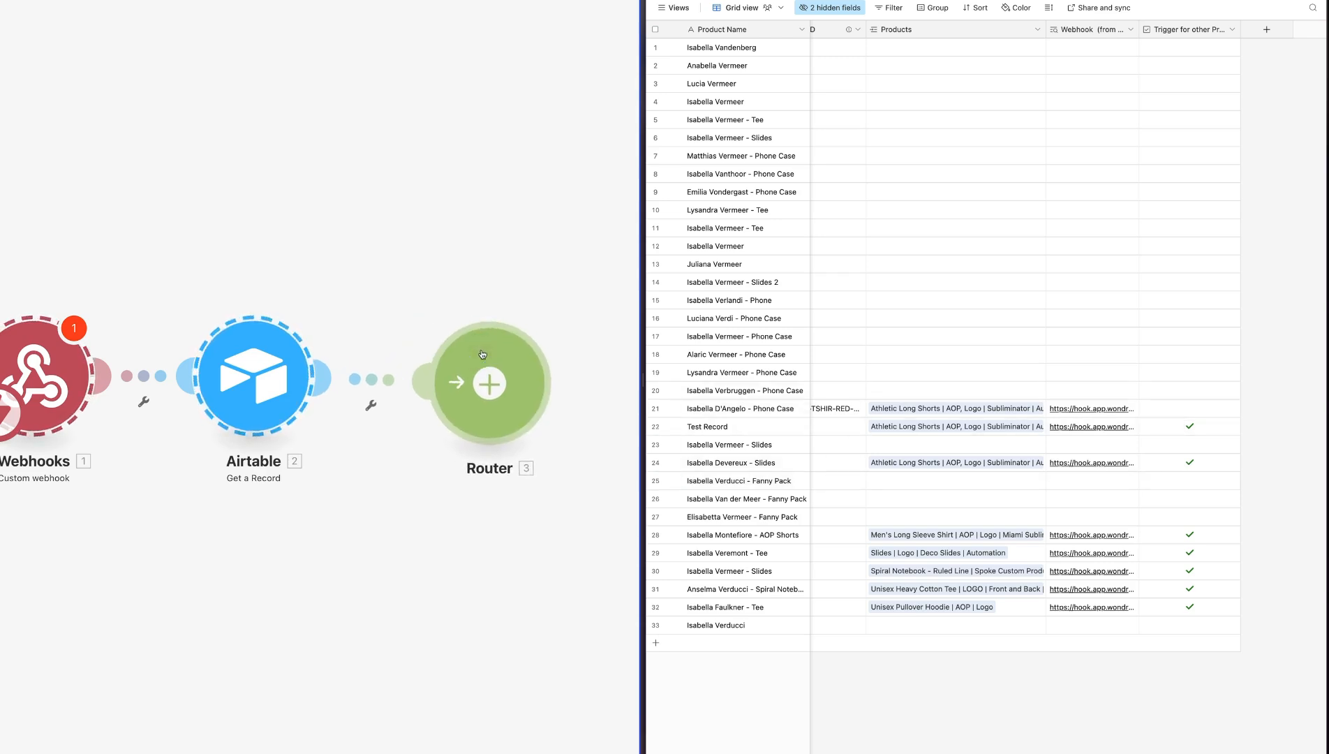
{"action": "scroll", "coordinate": [262, 245], "scroll_direction": "down", "scroll_amount": 2}
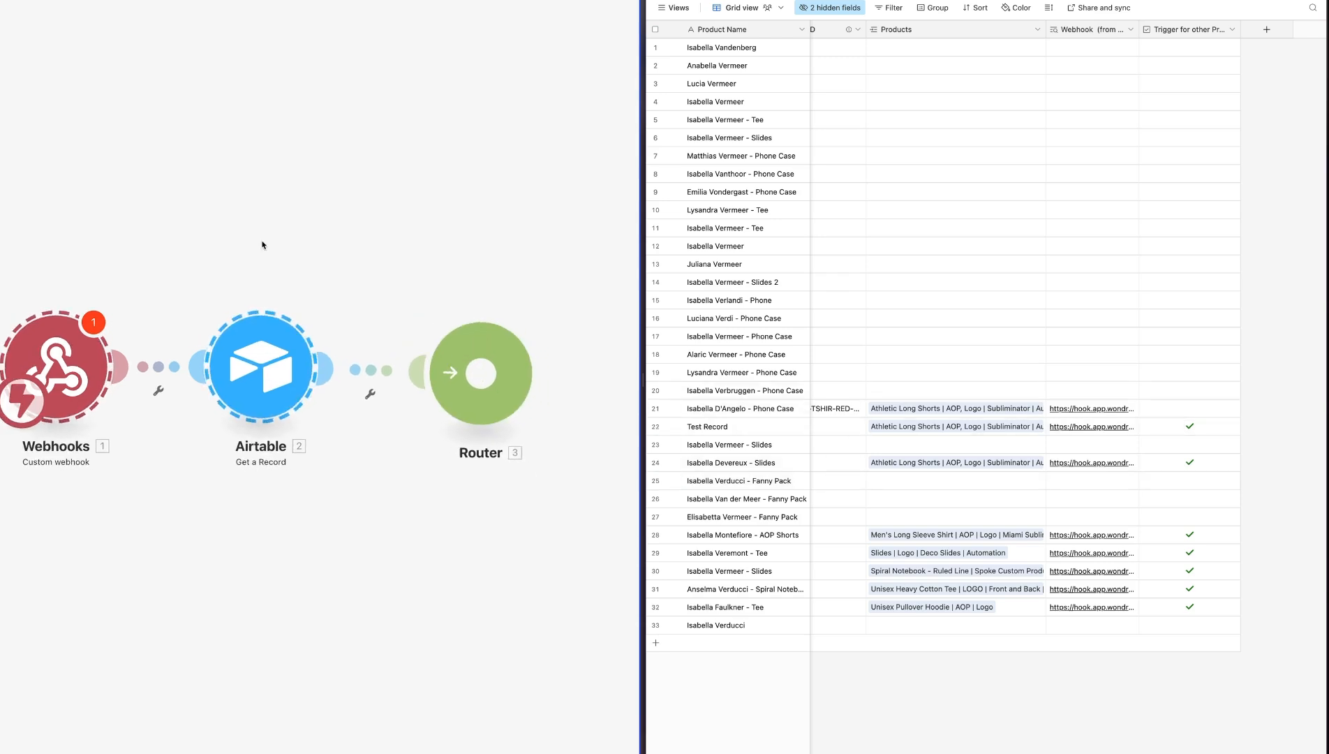
{"action": "scroll", "coordinate": [261, 245], "scroll_direction": "right", "scroll_amount": 1}
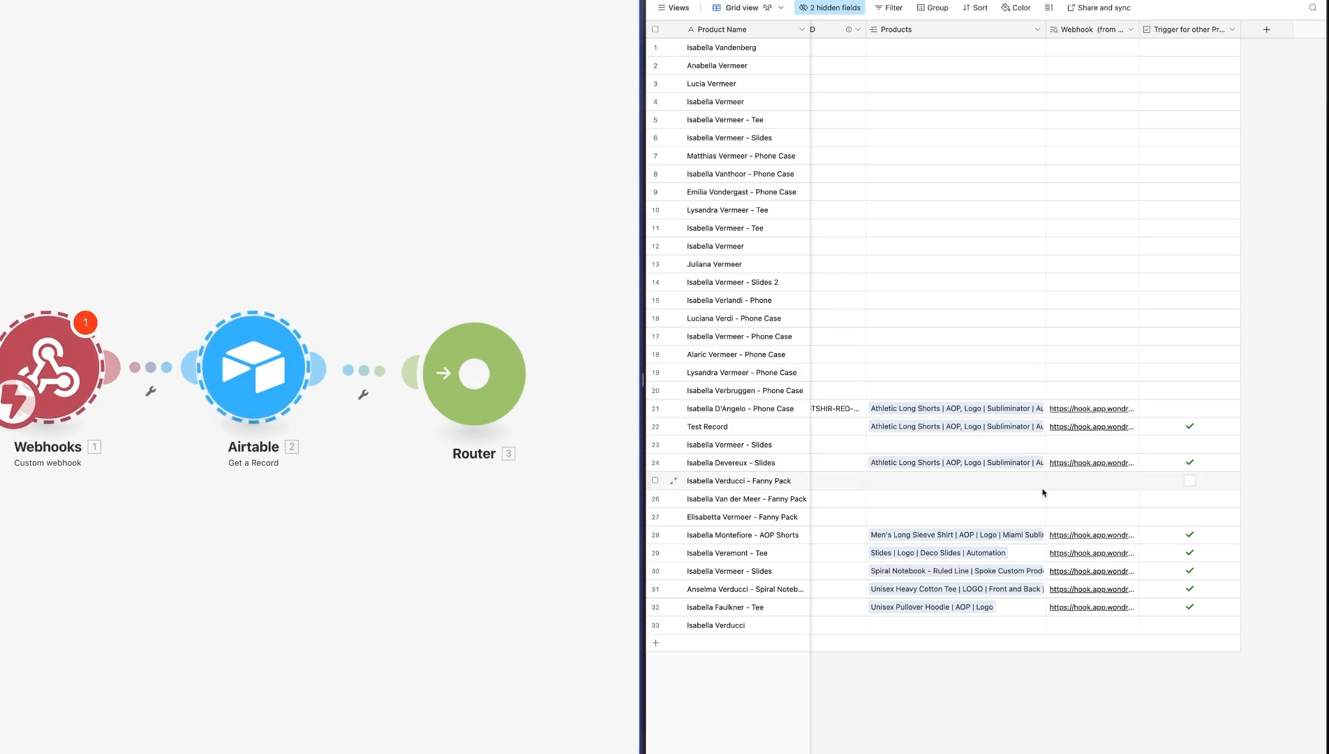
{"action": "left_click_drag", "start_coordinate": [481, 393], "coordinate": [472, 391]}
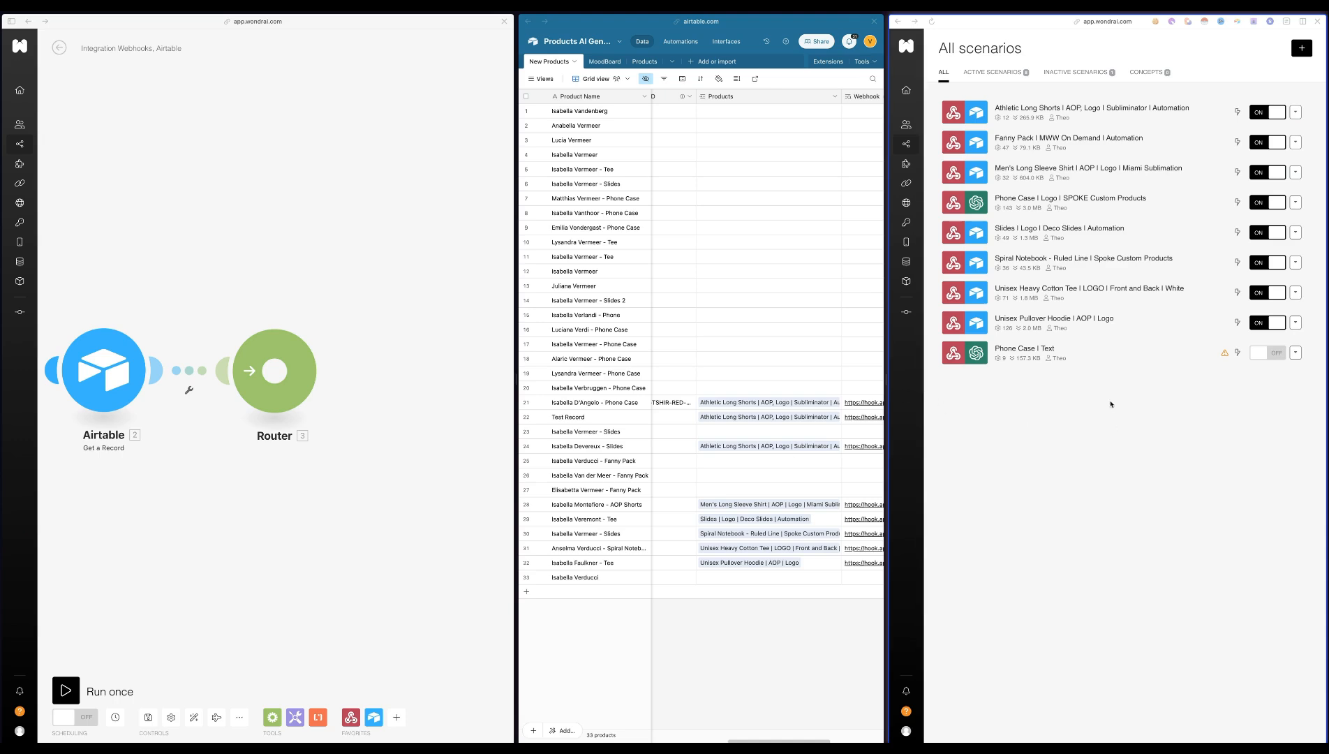
Copy the modules after Get a Record from the Unisex Pullover Hoodie | AOP | Logo scenario into the new scenario
{"action": "left_click", "coordinate": [1096, 320]}
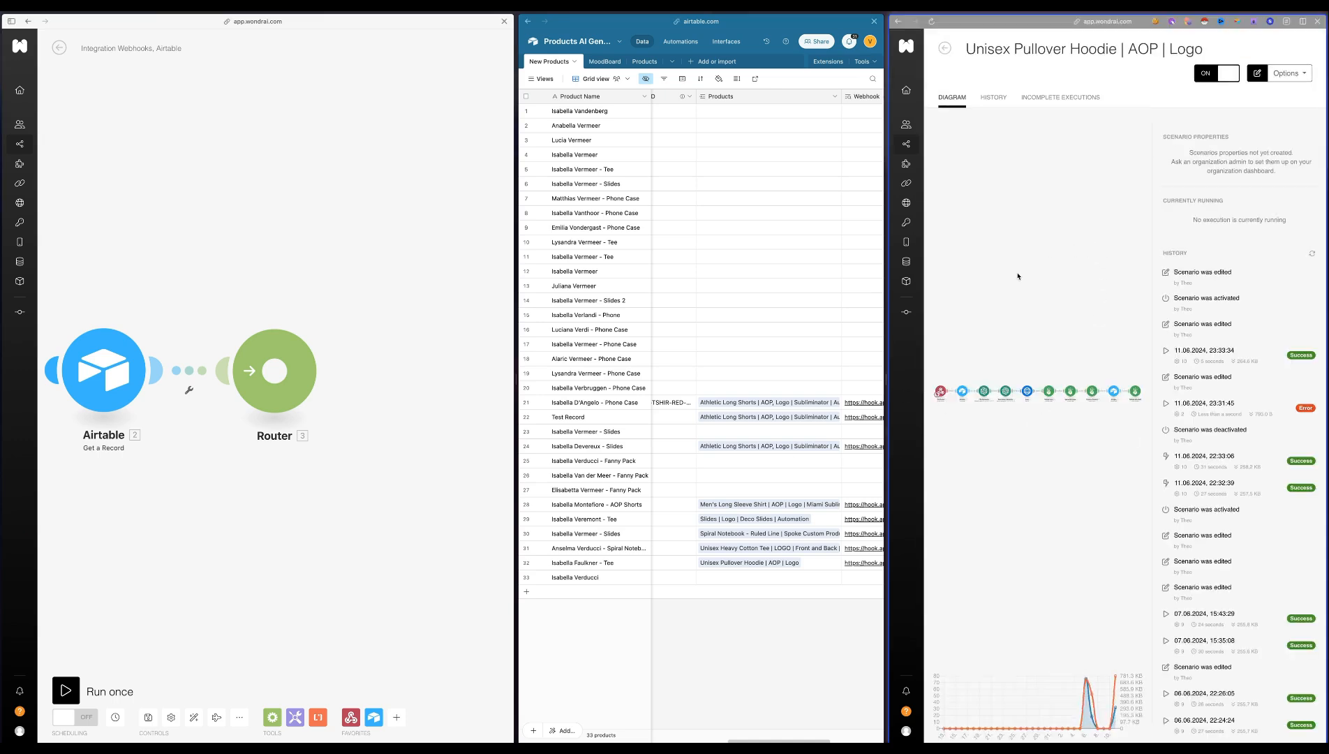
{"action": "left_click_drag", "start_coordinate": [1132, 343], "coordinate": [1036, 408]}
{"action": "left_click_drag", "start_coordinate": [1009, 319], "coordinate": [1318, 433]}
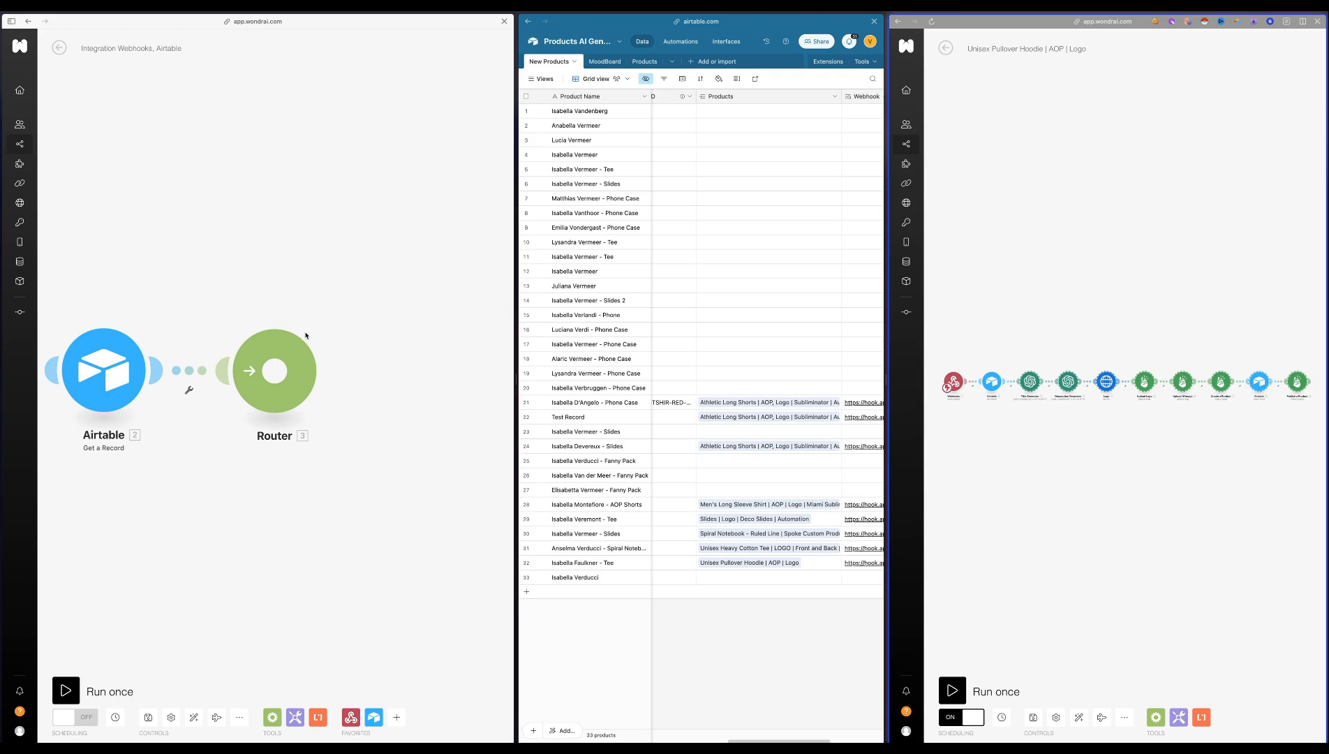
{"action": "scroll", "coordinate": [203, 294], "scroll_direction": "down", "scroll_amount": 1}
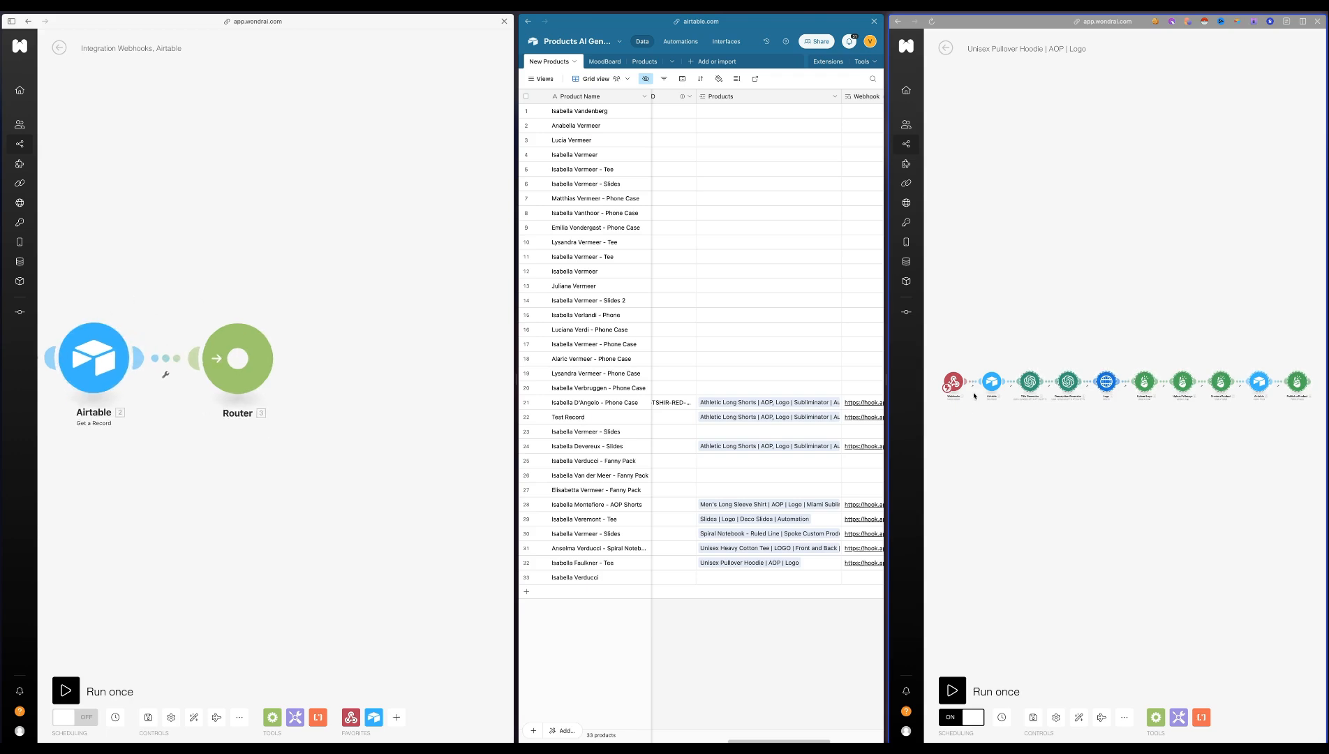
{"action": "left_click", "coordinate": [280, 261]}
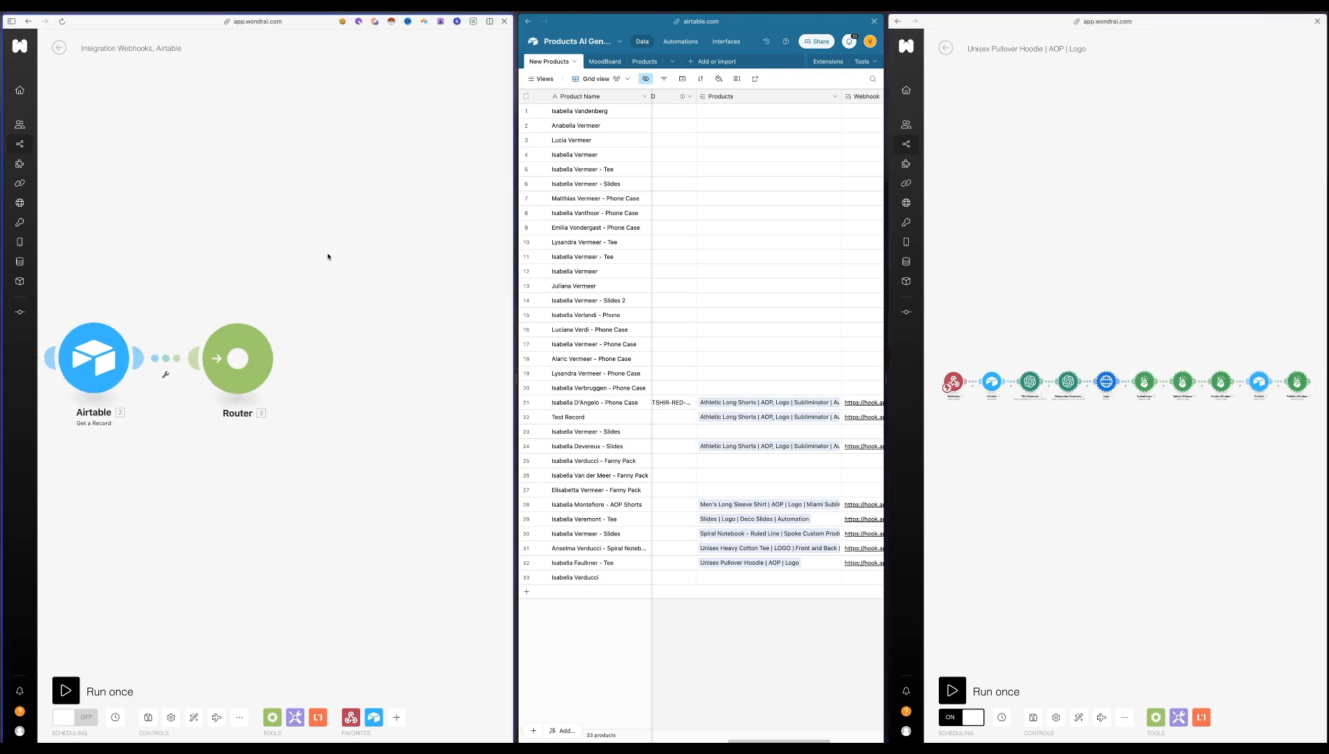
{"action": "key", "text": "super+v"}
{"action": "scroll", "coordinate": [63, 346], "scroll_direction": "down", "scroll_amount": 2}
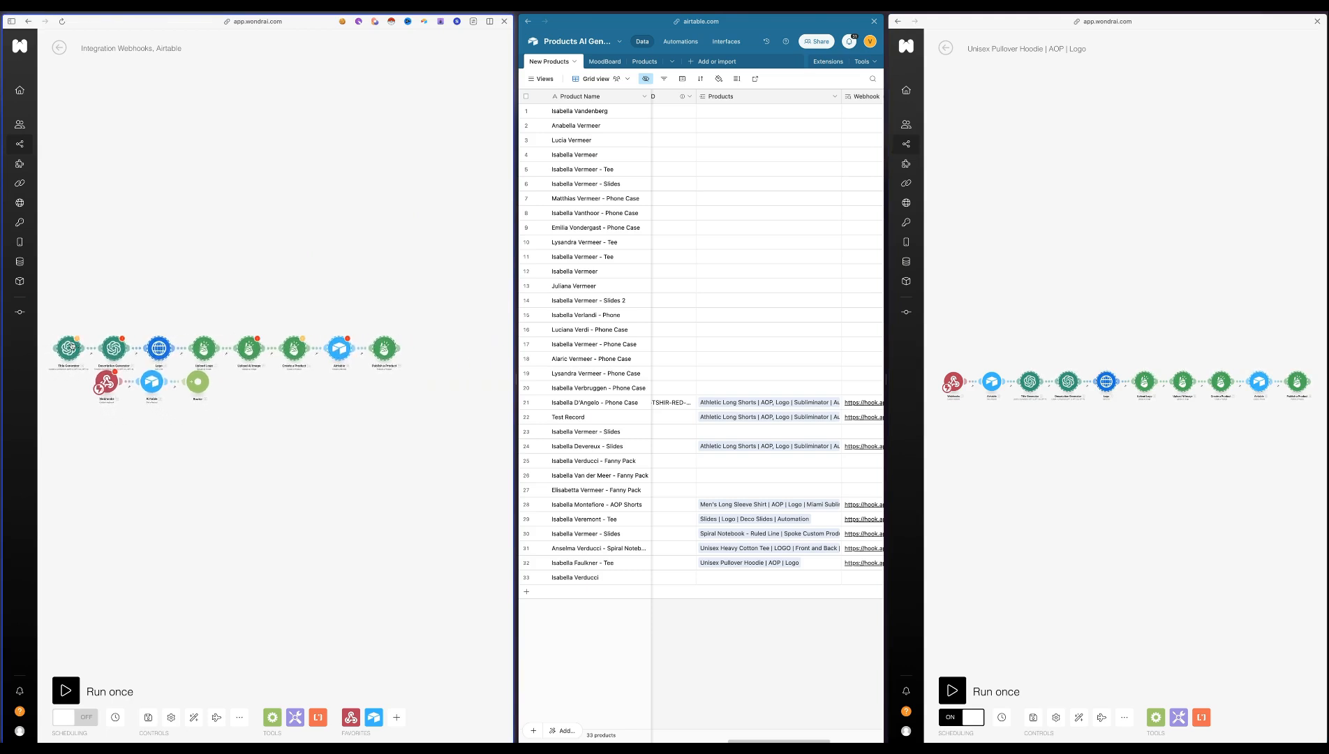
Move the pasted hoodie modules beyond the Router and connect their Title Generator to it as a route
{"action": "left_click", "coordinate": [68, 348]}
{"action": "left_click", "coordinate": [63, 289]}
{"action": "left_click_drag", "start_coordinate": [452, 274], "coordinate": [245, 262]}
{"action": "left_click", "coordinate": [306, 377]}
Copy the modules after Get a Record from the Spiral Notebook - Ruled Line | Spoke Custom Products scenario into the new scenario
{"action": "left_click", "coordinate": [946, 48]}
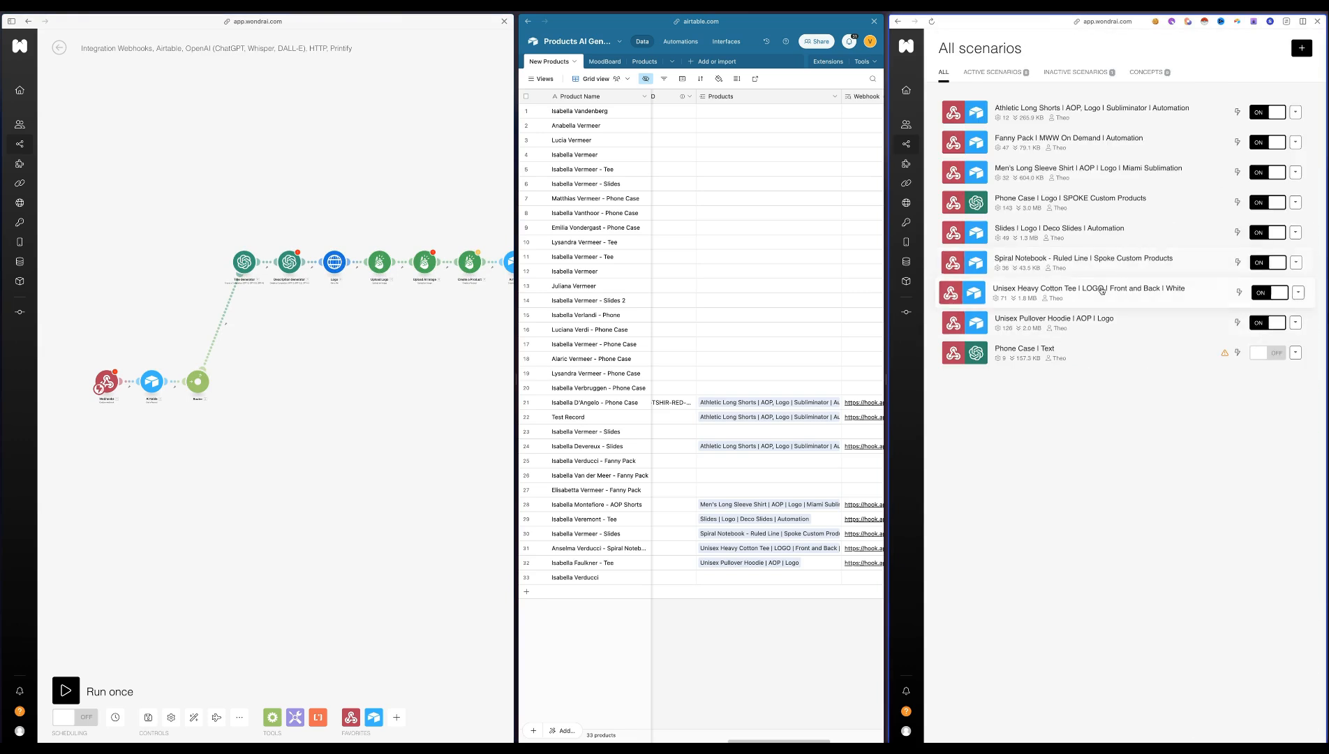
{"action": "left_click", "coordinate": [1101, 261]}
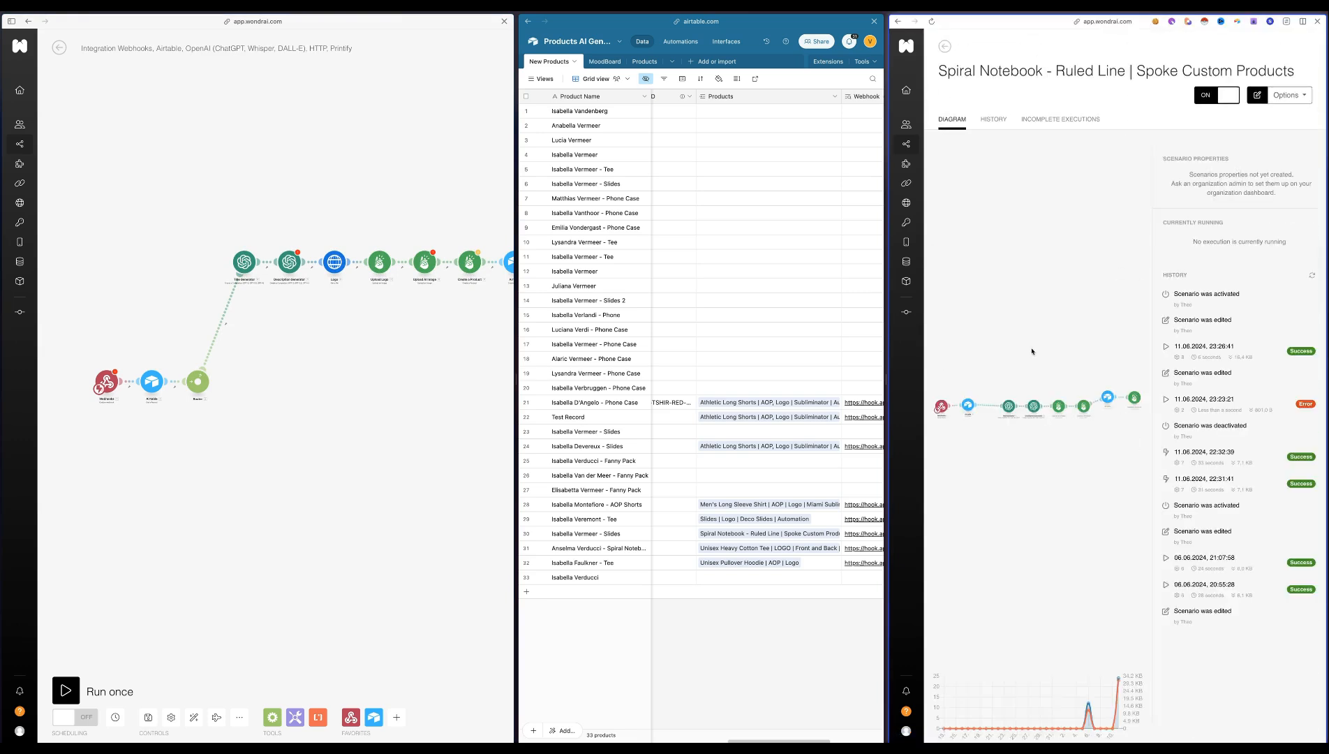
{"action": "double_click", "coordinate": [1003, 365]}
{"action": "key", "text": "super+v"}
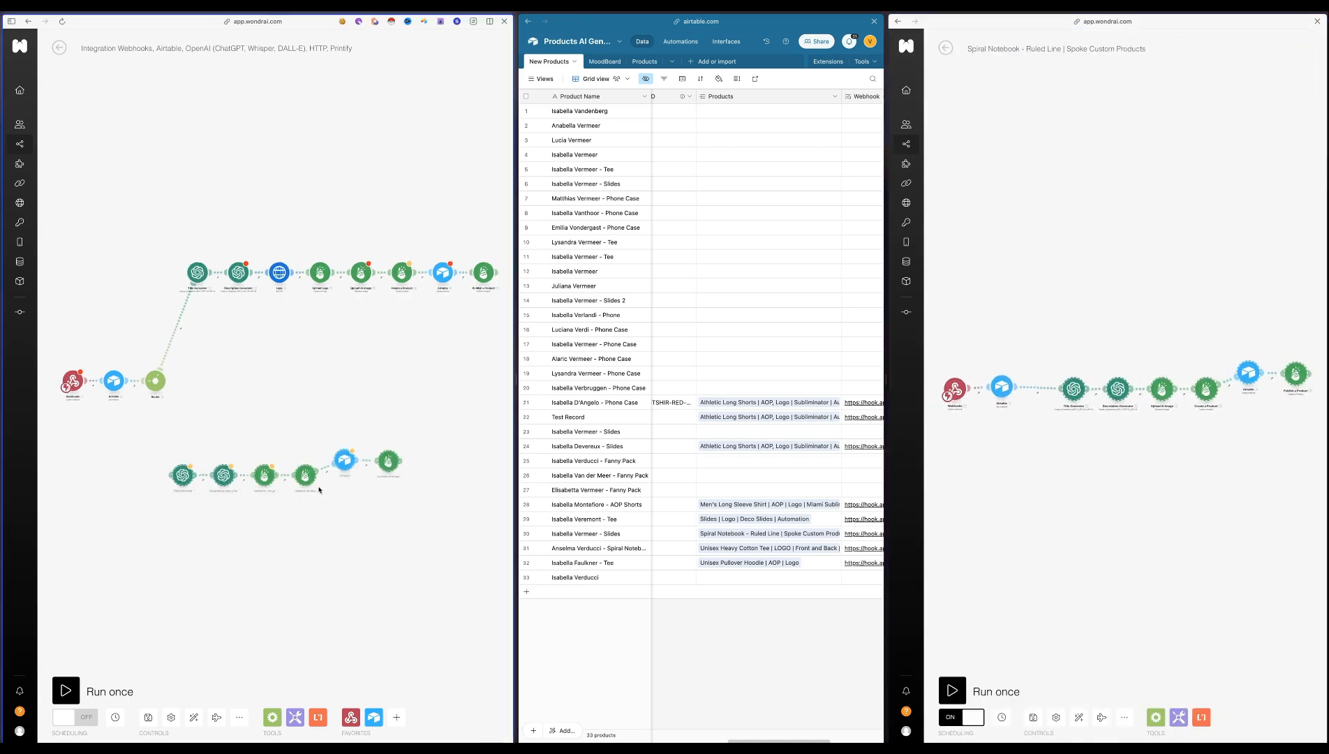
Connect the pasted notebook modules to the Router as a second route and auto-align the scenario's layout
{"action": "left_click_drag", "start_coordinate": [188, 448], "coordinate": [424, 501]}
{"action": "left_click_drag", "start_coordinate": [180, 475], "coordinate": [230, 350]}
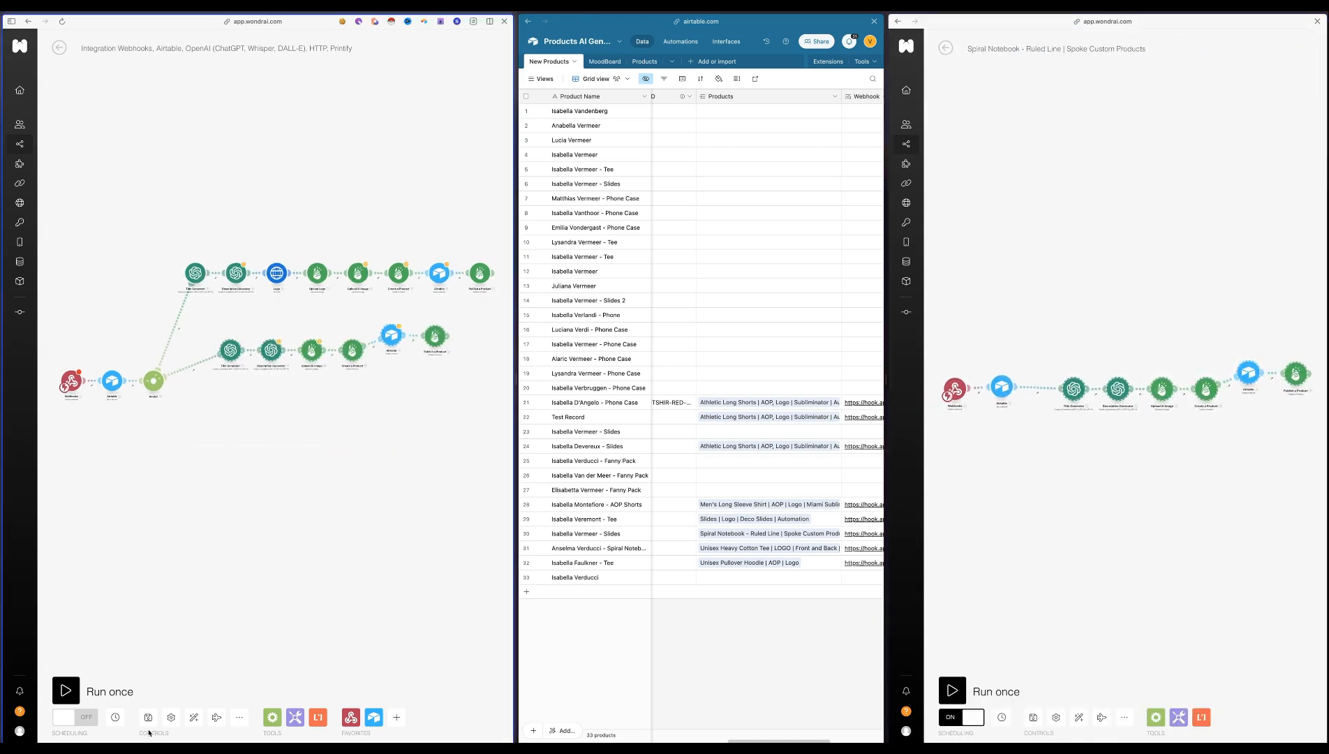
{"action": "left_click", "coordinate": [194, 717]}
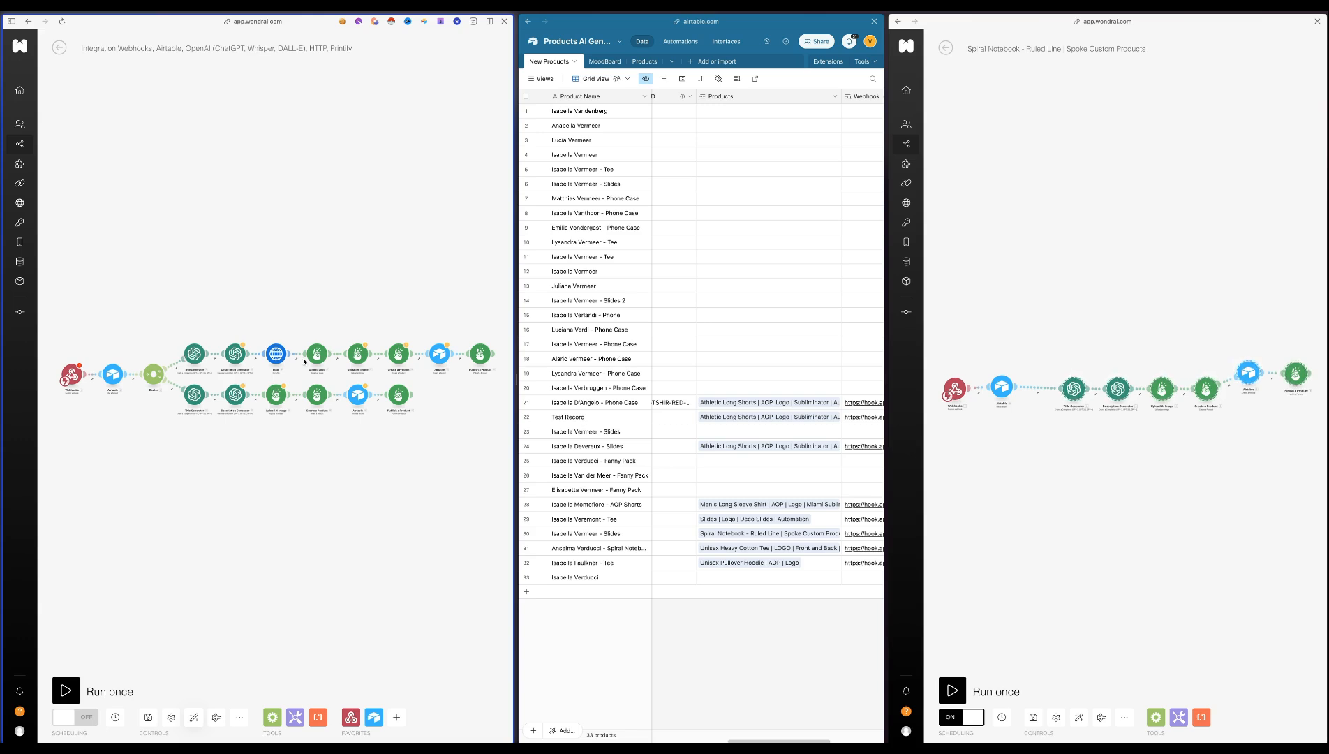
Review the message prompts in the Description Generator module of the Router scenario's hoodie route
{"action": "left_click", "coordinate": [234, 352]}
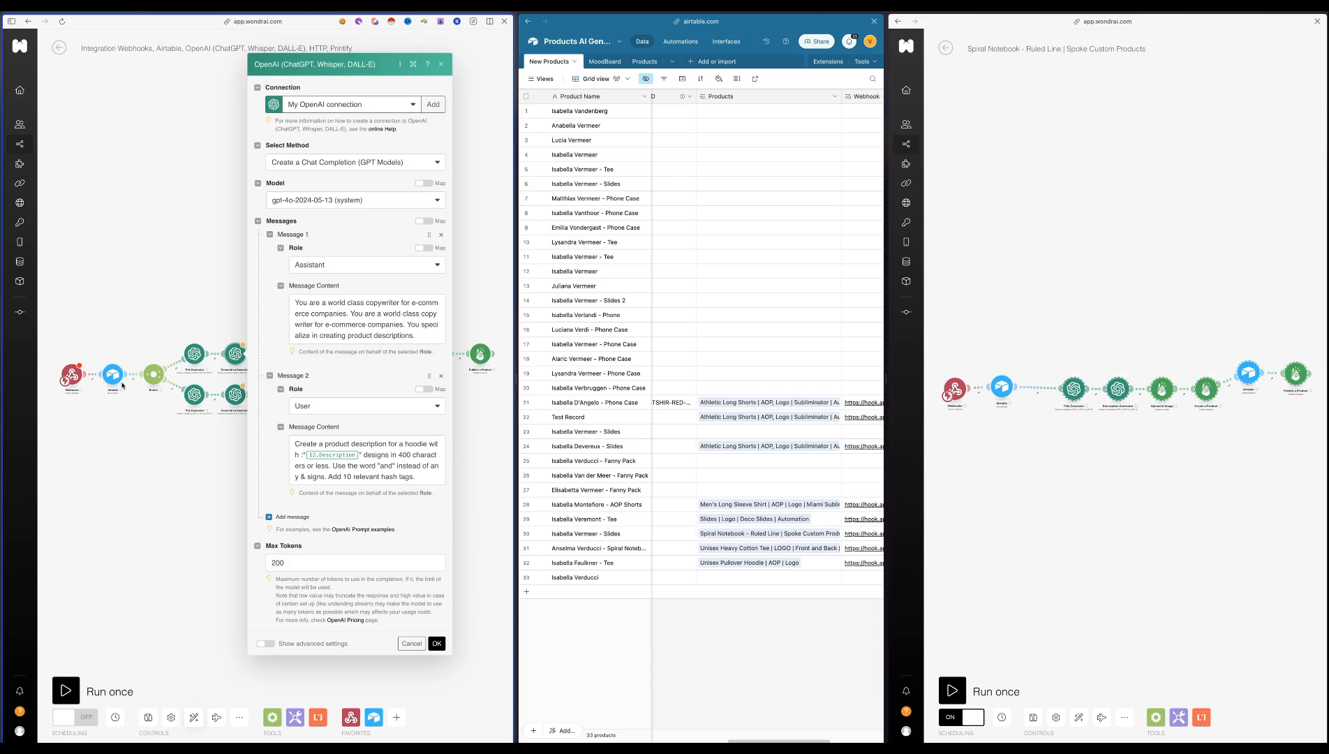
{"action": "left_click", "coordinate": [186, 370]}
{"action": "left_click", "coordinate": [357, 354]}
{"action": "left_click", "coordinate": [448, 303]}
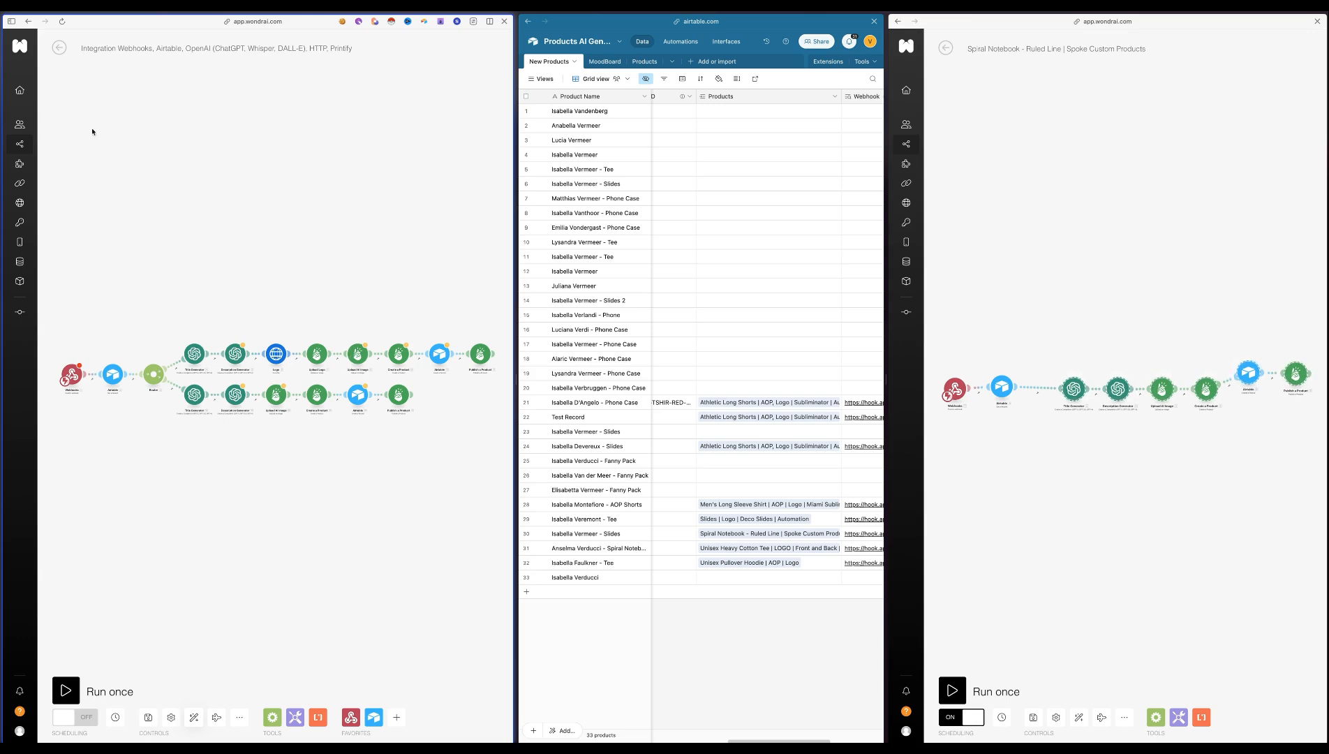
Leave the unsaved Router scenario and the Spiral Notebook scenario, returning both windows to the list of all scenarios
{"action": "left_click", "coordinate": [60, 49]}
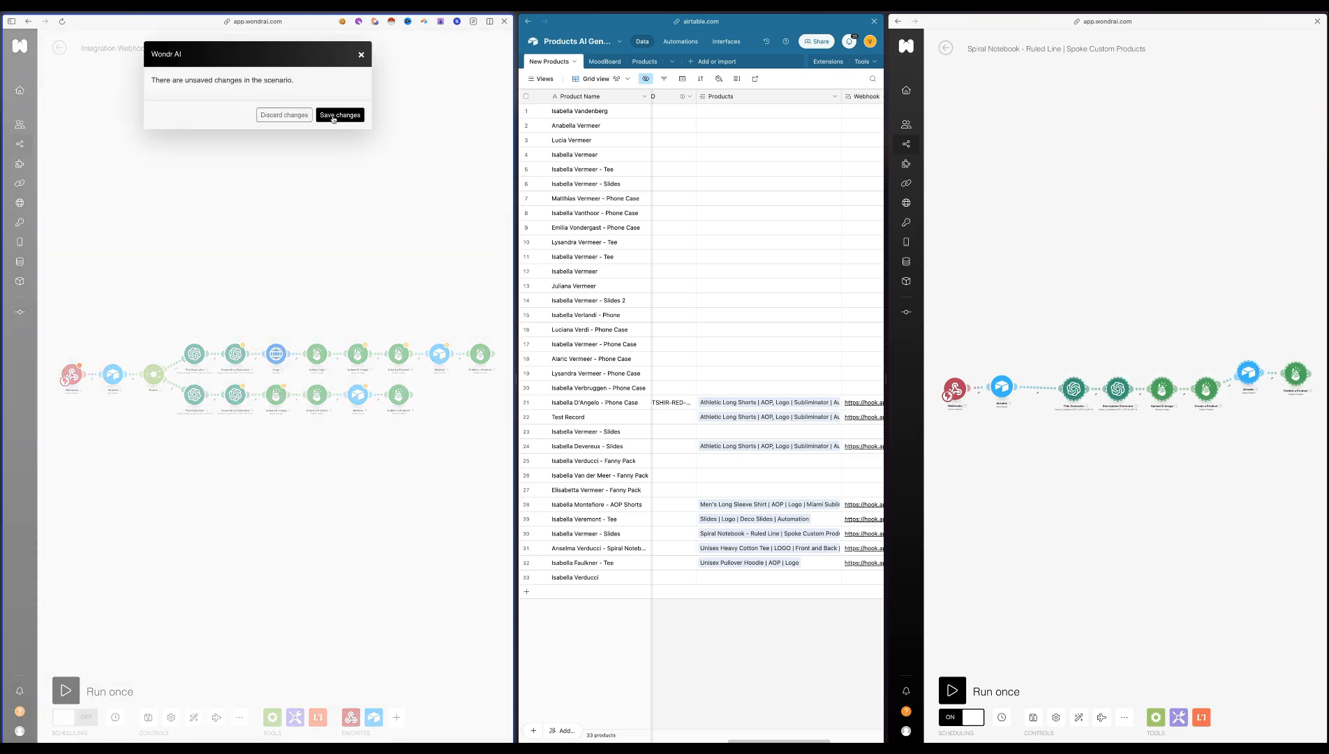
{"action": "left_click", "coordinate": [334, 116]}
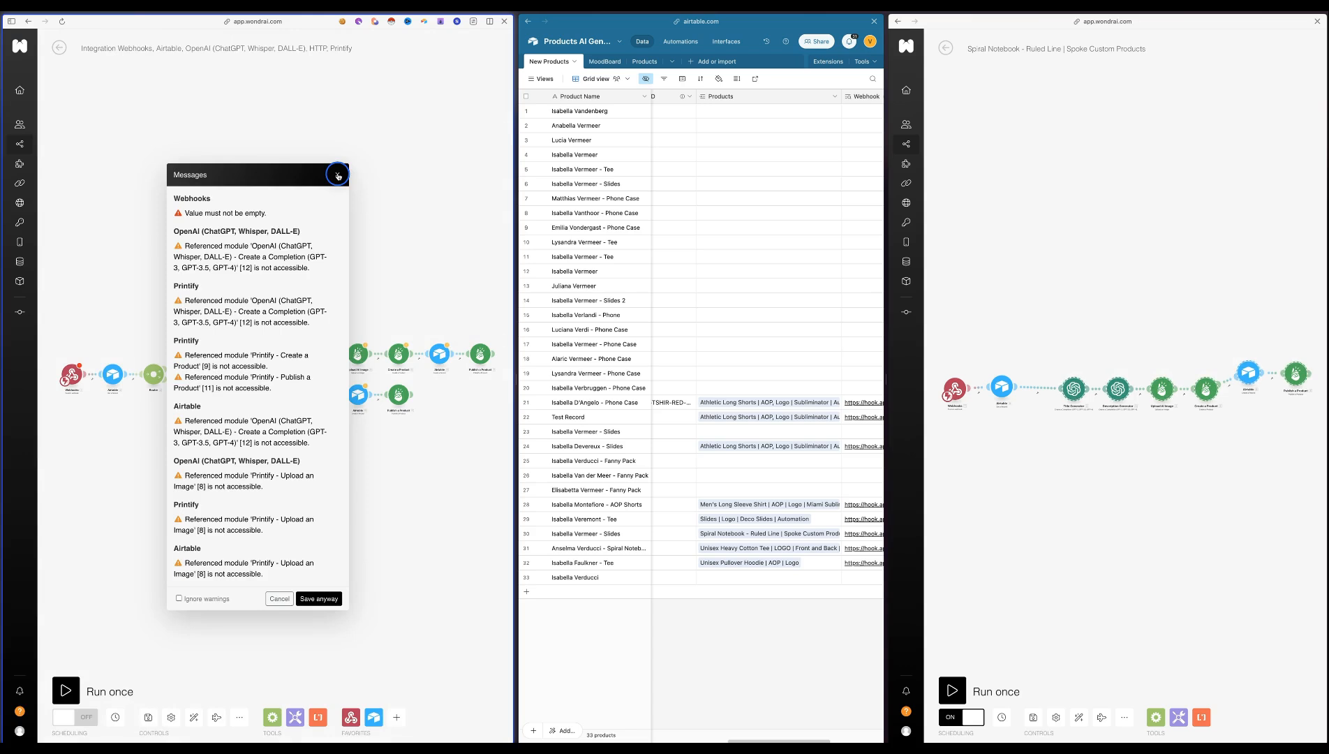
{"action": "left_click", "coordinate": [338, 176]}
{"action": "left_click", "coordinate": [59, 47]}
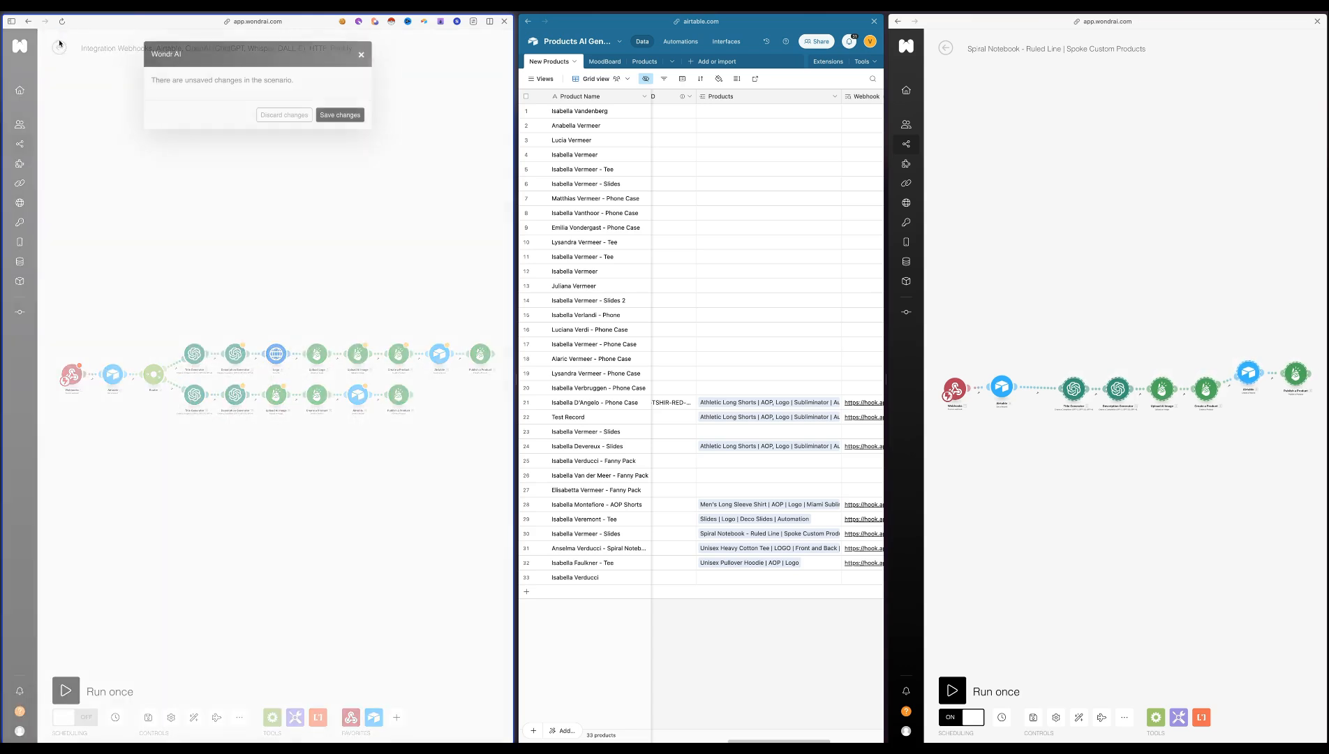
{"action": "left_click", "coordinate": [335, 114]}
{"action": "scroll", "coordinate": [795, 620], "scroll_direction": "right", "scroll_amount": 5}
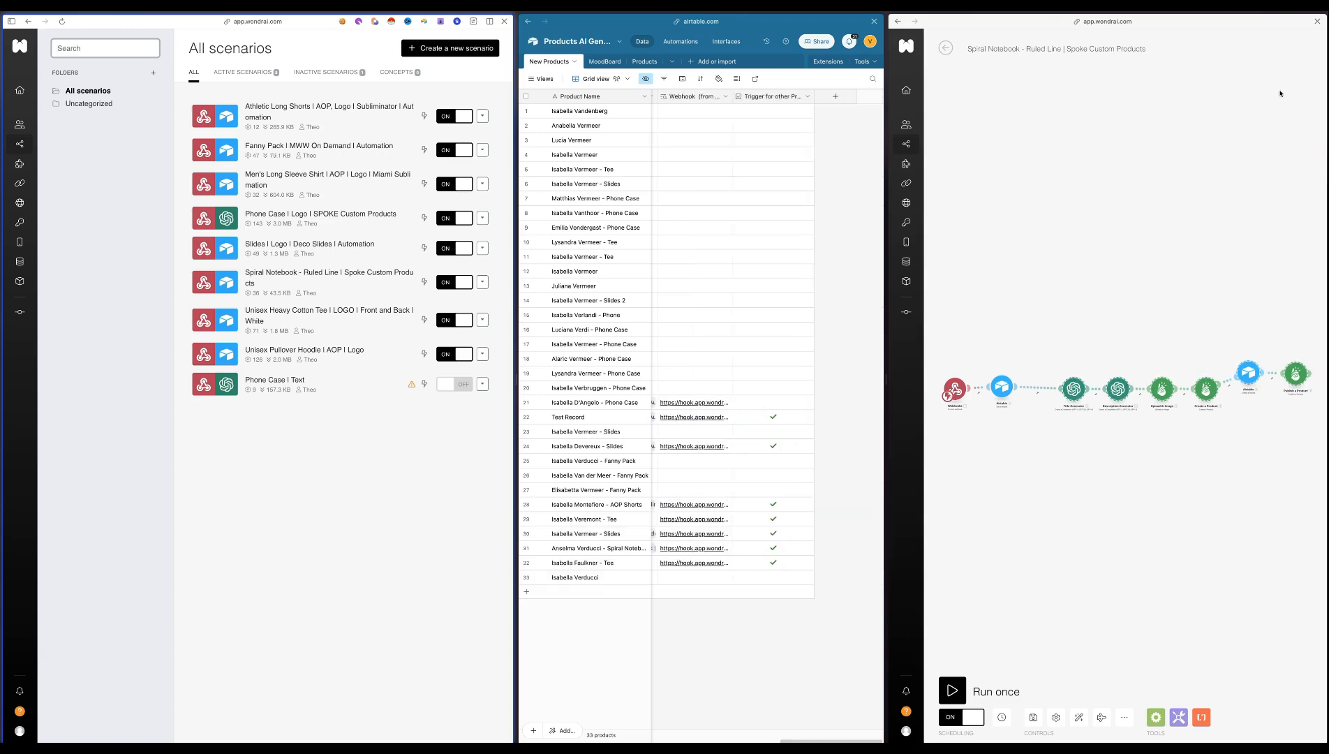
{"action": "left_click", "coordinate": [945, 47]}
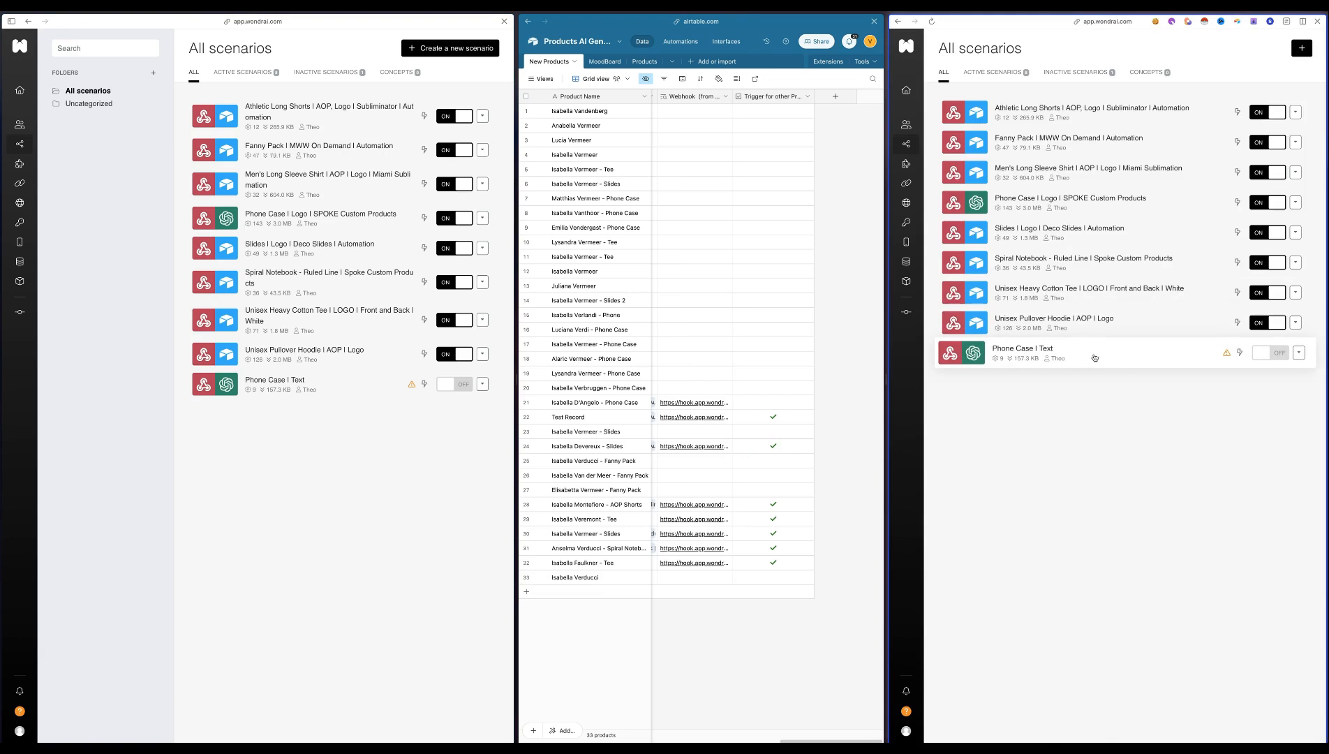
Inspect the Phone Case | Text scenario's modules, including the HTTP module's URL, and return to the scenario list
{"action": "left_click", "coordinate": [1092, 356]}
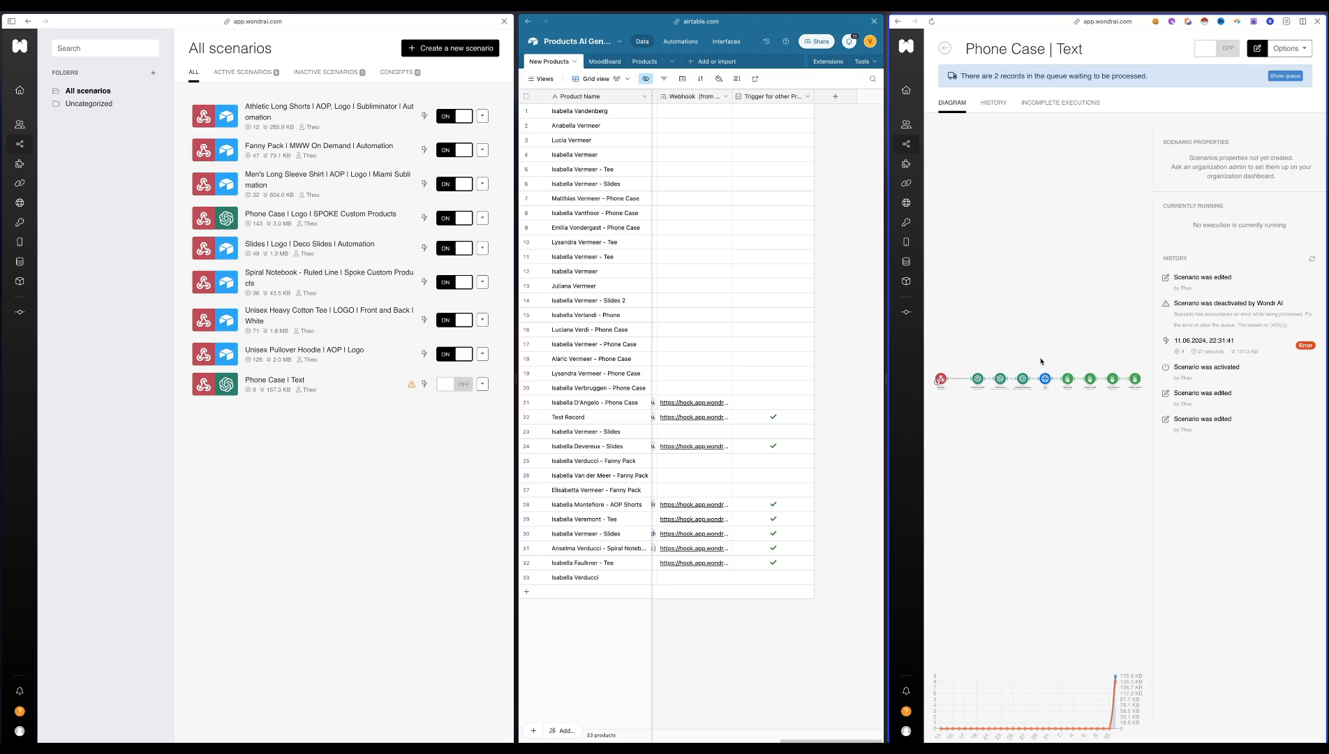
{"action": "left_click", "coordinate": [1041, 360]}
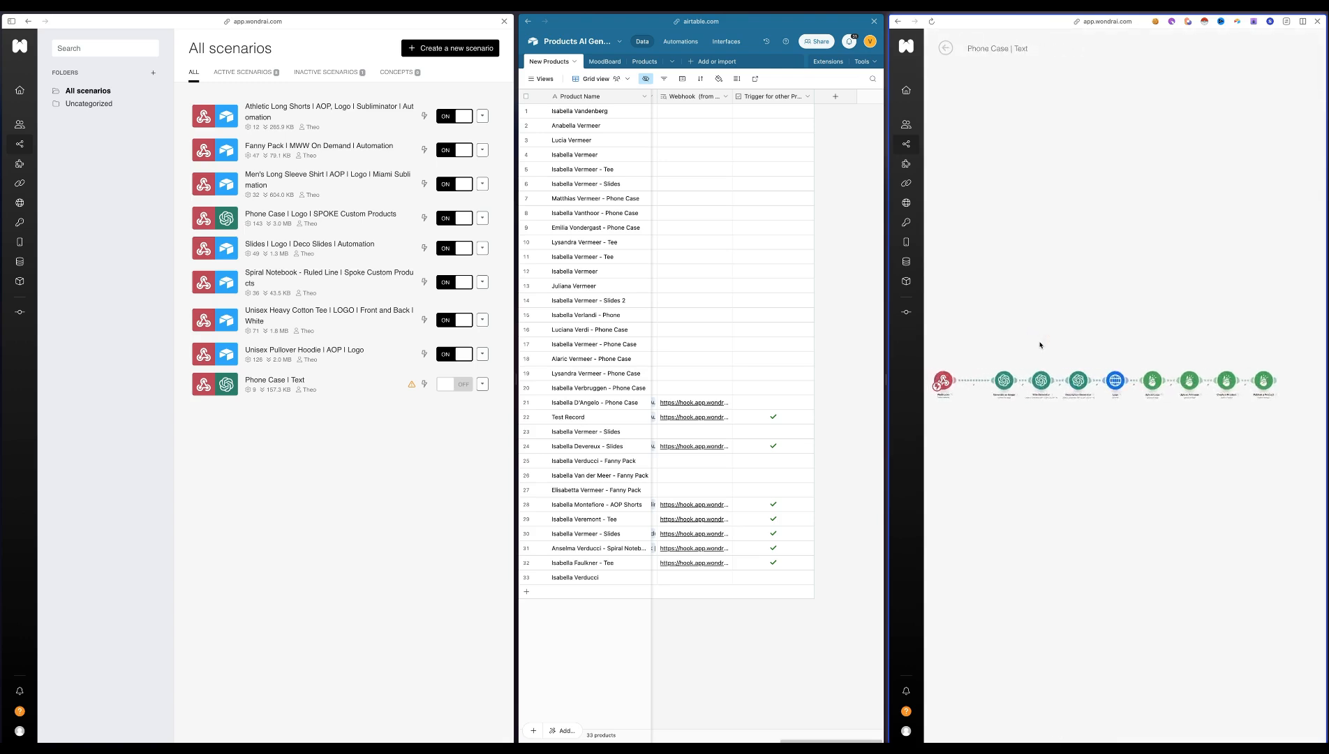
{"action": "left_click", "coordinate": [986, 245]}
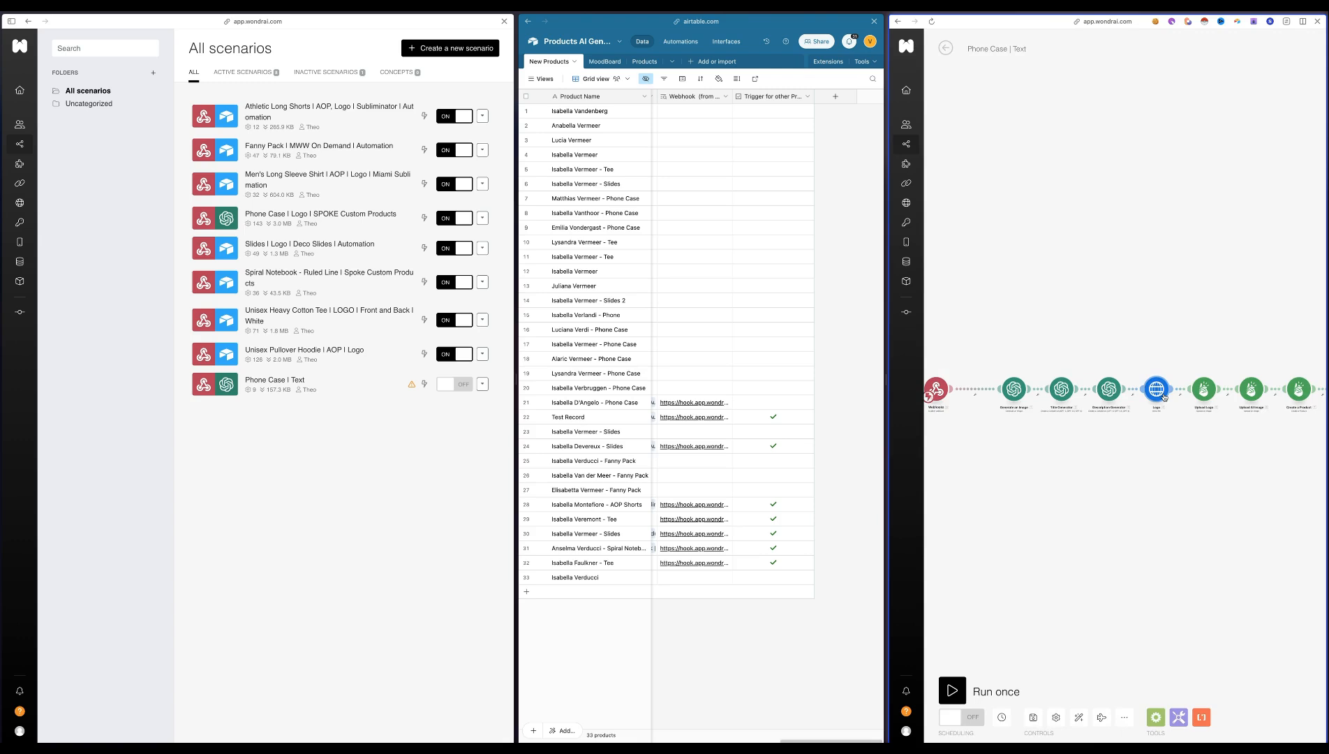
{"action": "left_click", "coordinate": [946, 49]}
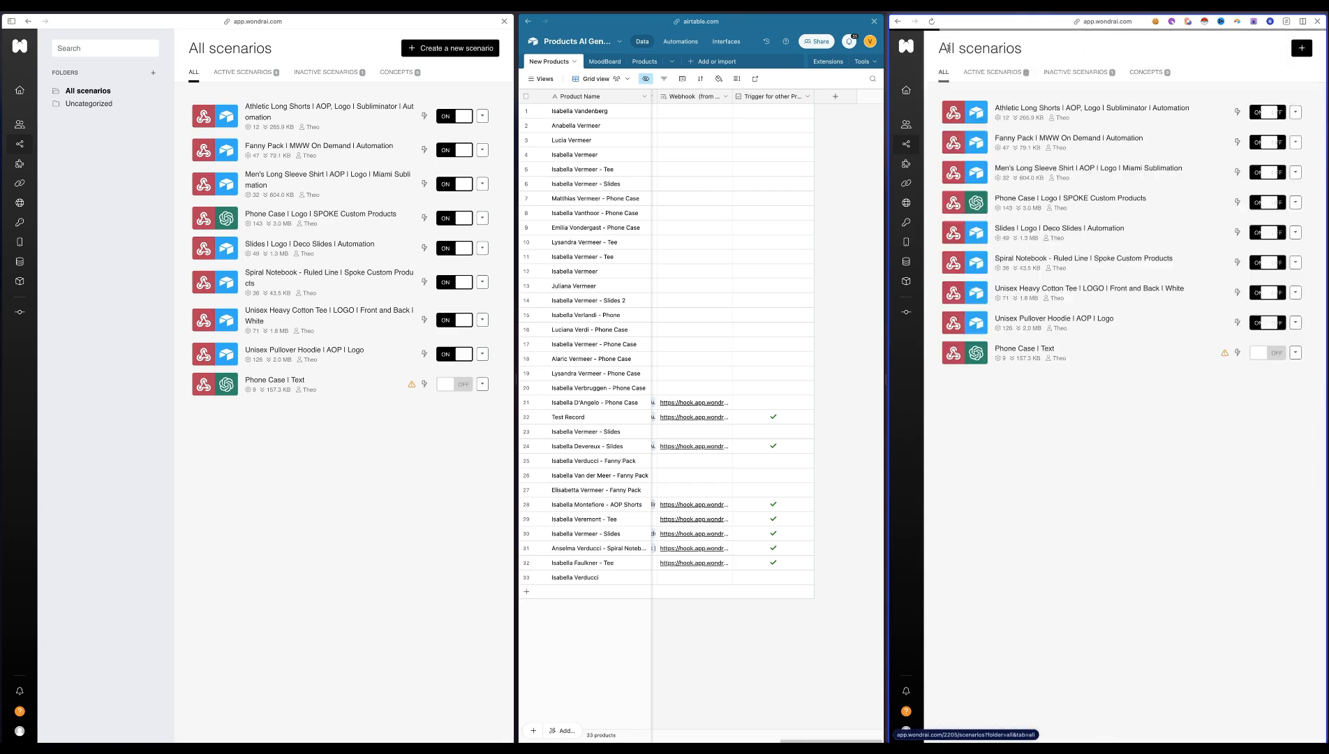
Preview the Product Image attached to record 33 in the New Products table, and close the preview
{"action": "scroll", "coordinate": [768, 629], "scroll_direction": "left", "scroll_amount": 5}
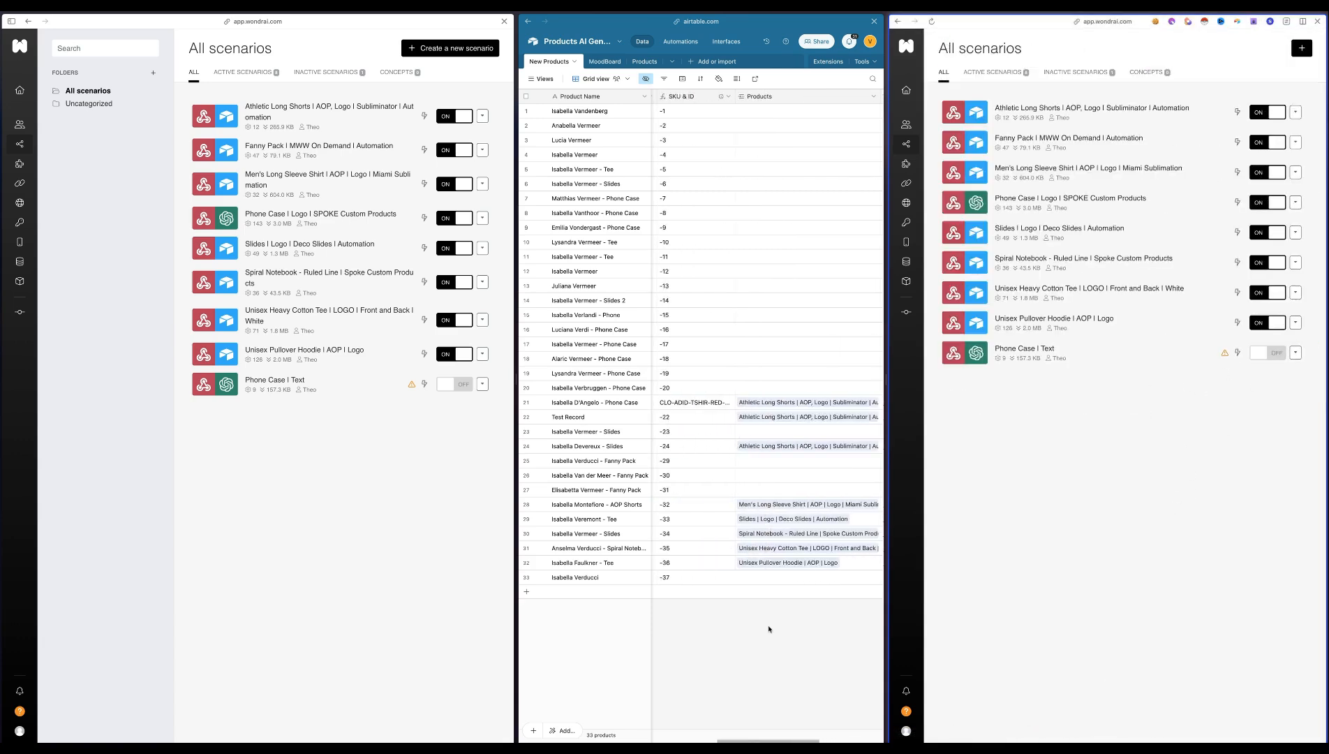
{"action": "scroll", "coordinate": [769, 628], "scroll_direction": "left", "scroll_amount": 10}
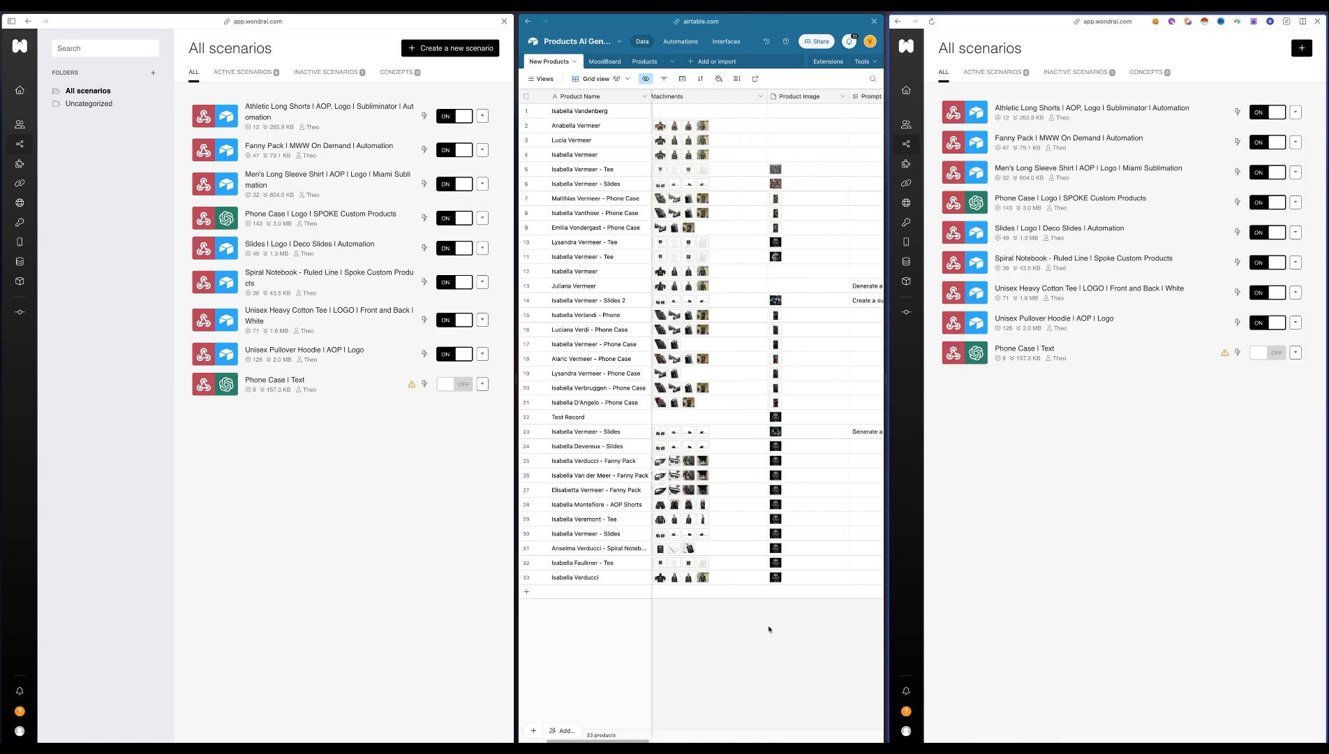
{"action": "scroll", "coordinate": [698, 583], "scroll_direction": "right", "scroll_amount": 3}
{"action": "left_click", "coordinate": [798, 579]}
{"action": "left_click", "coordinate": [785, 580]}
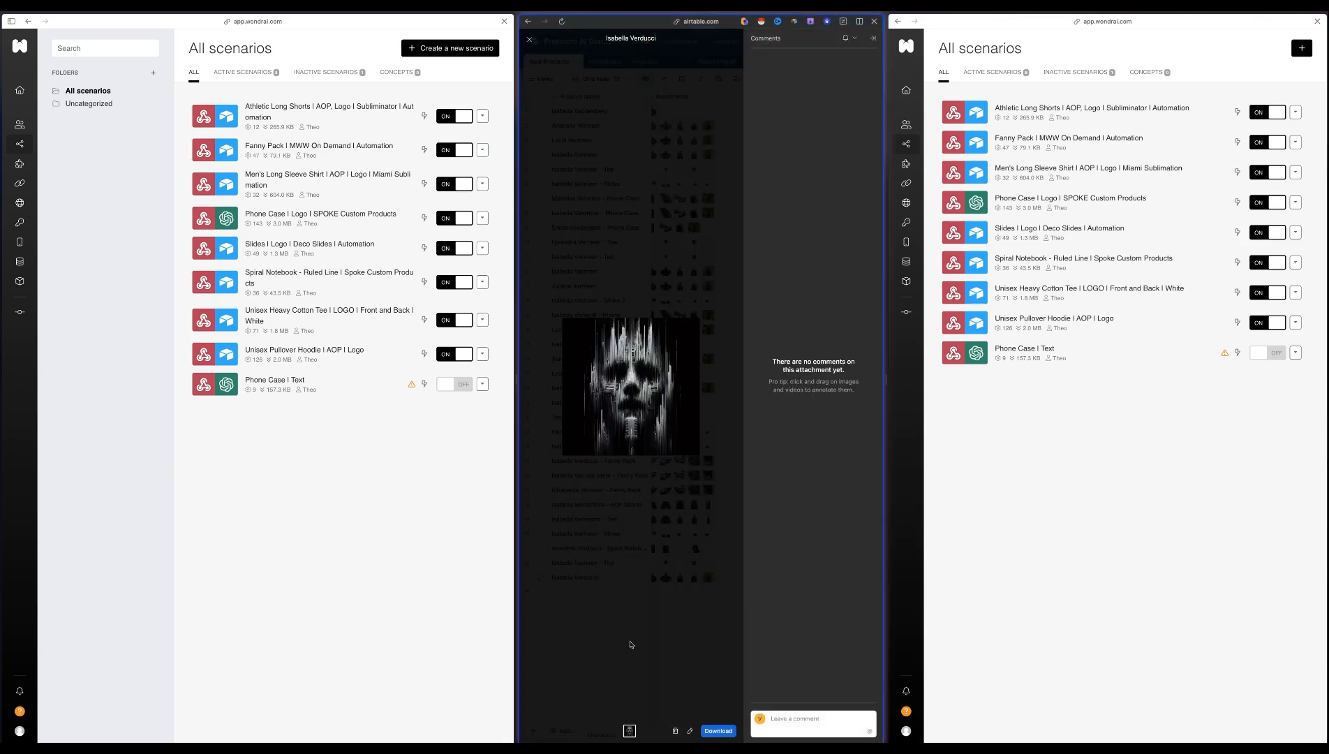
{"action": "left_click", "coordinate": [663, 654]}
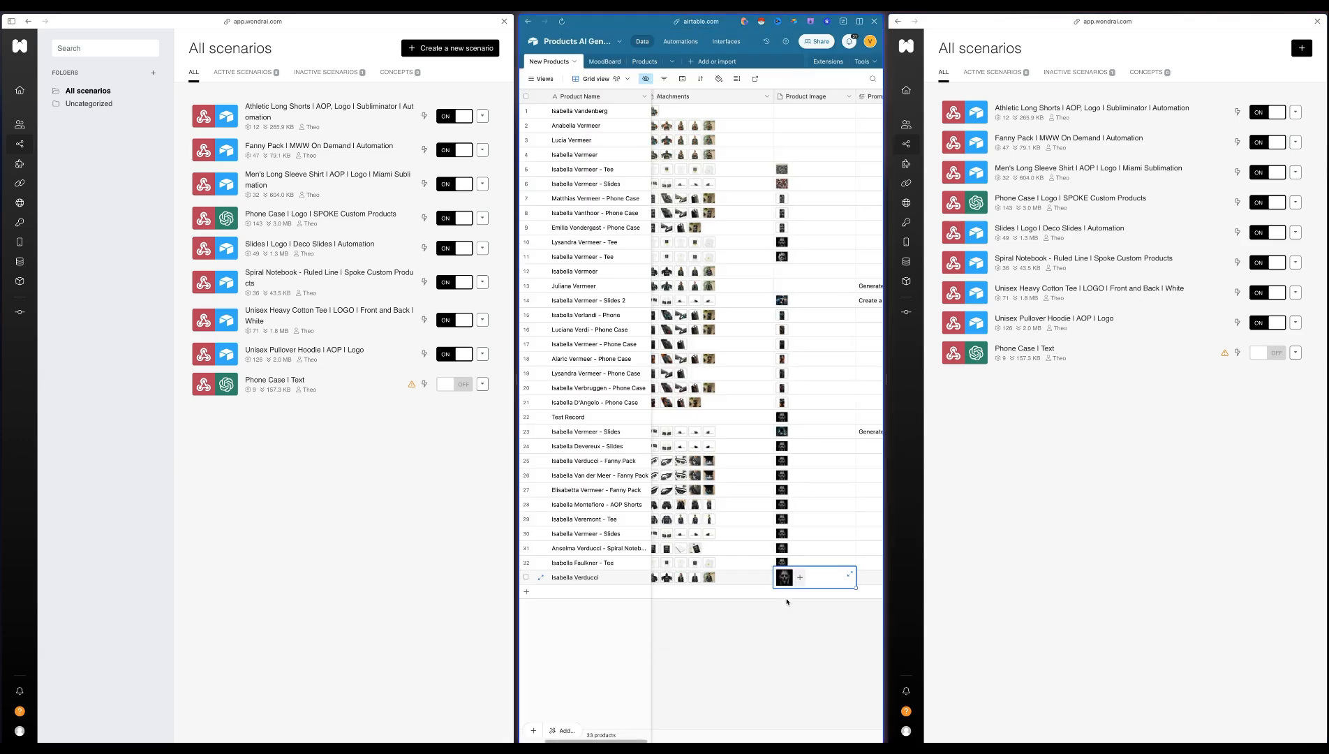
Replace the Product Image of record 33 with a copy of the red patterned image from record 6
{"action": "left_click", "coordinate": [816, 183]}
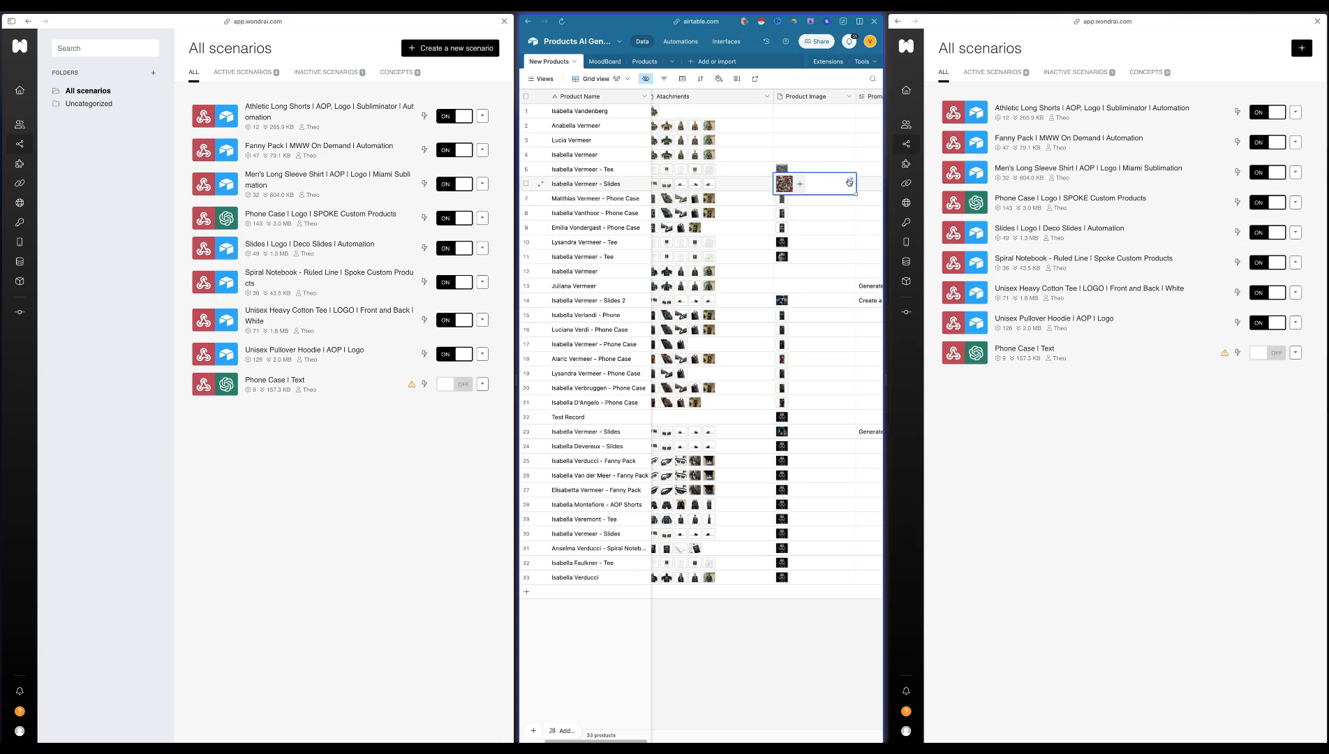
{"action": "left_click", "coordinate": [850, 182]}
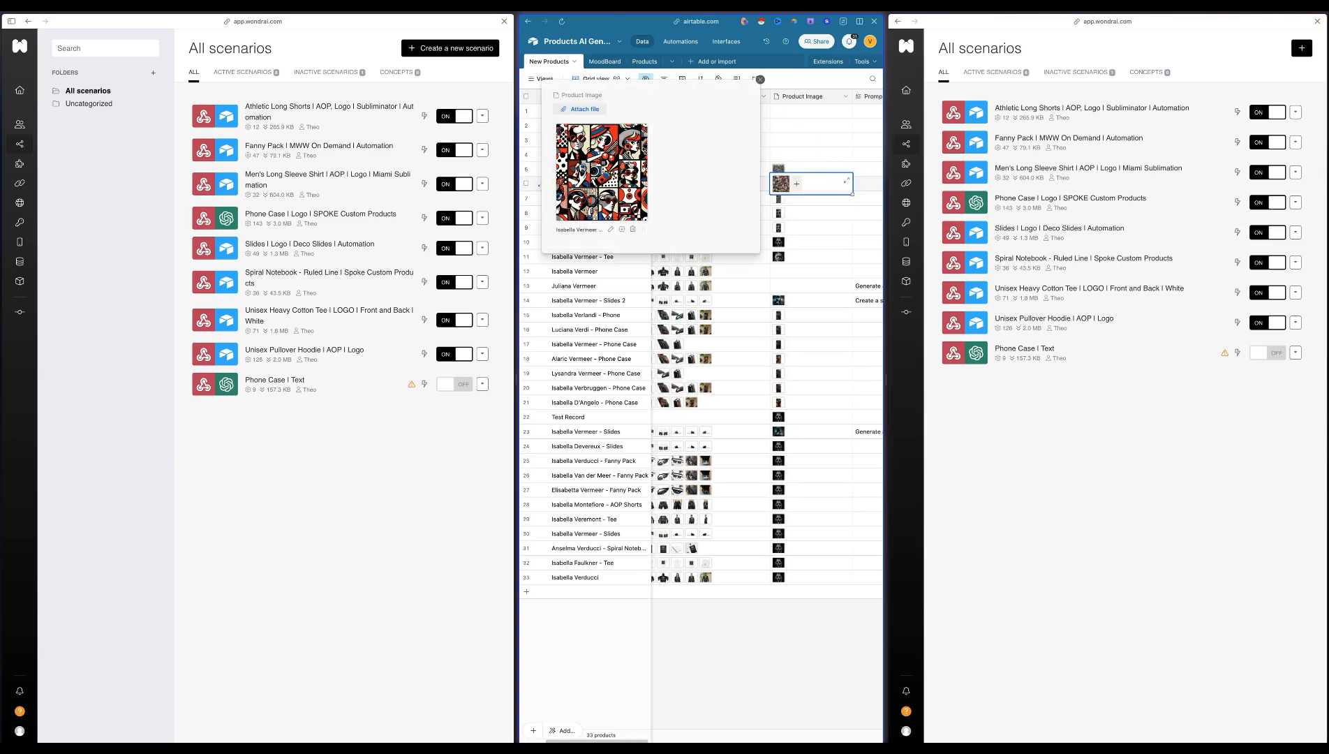
{"action": "left_click", "coordinate": [772, 624]}
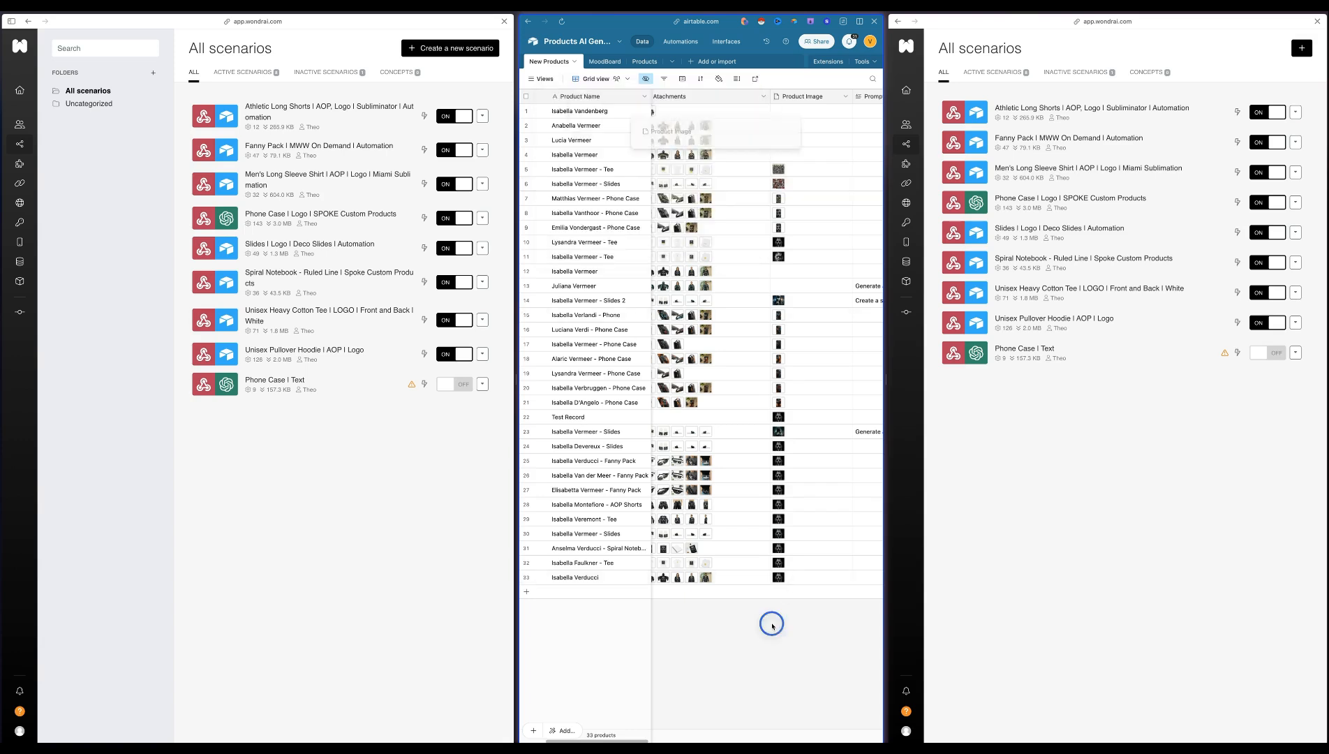
{"action": "left_click", "coordinate": [817, 183]}
{"action": "key", "text": "ctrl+c"}
{"action": "left_click", "coordinate": [775, 654]}
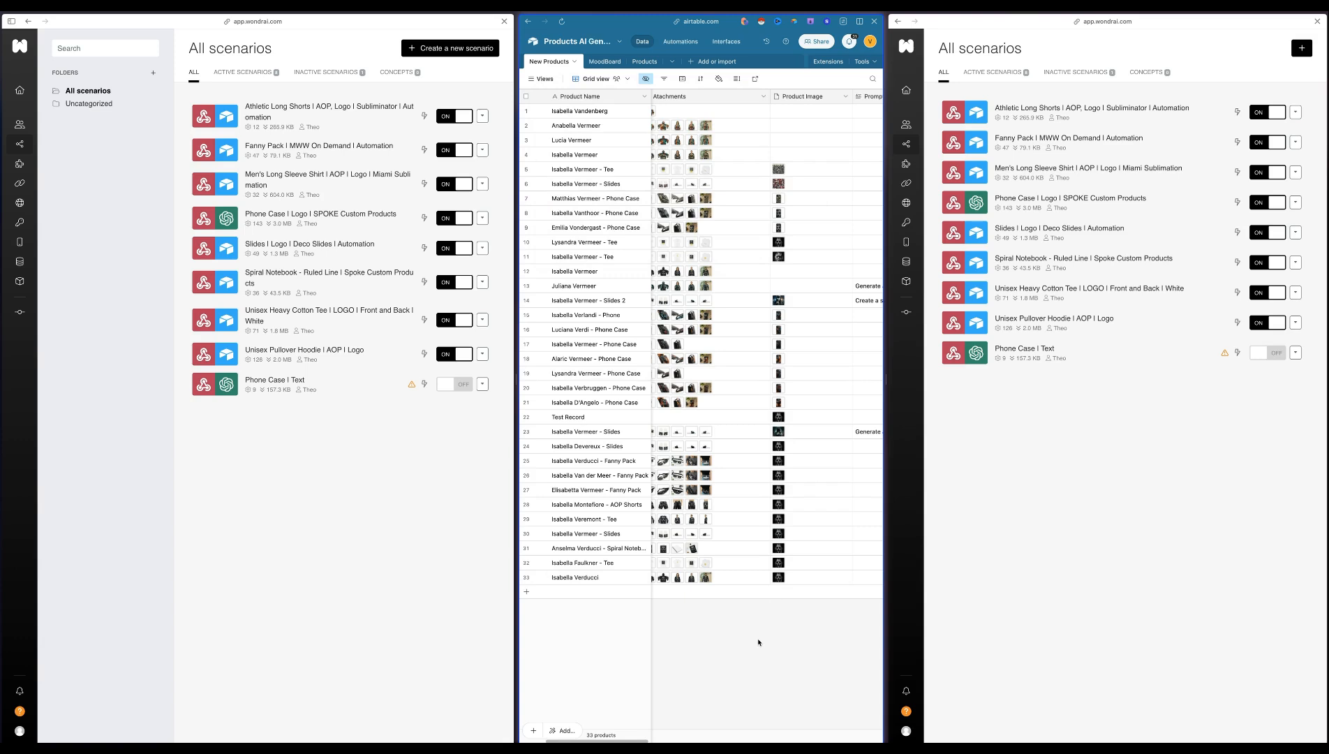
{"action": "left_click", "coordinate": [795, 579]}
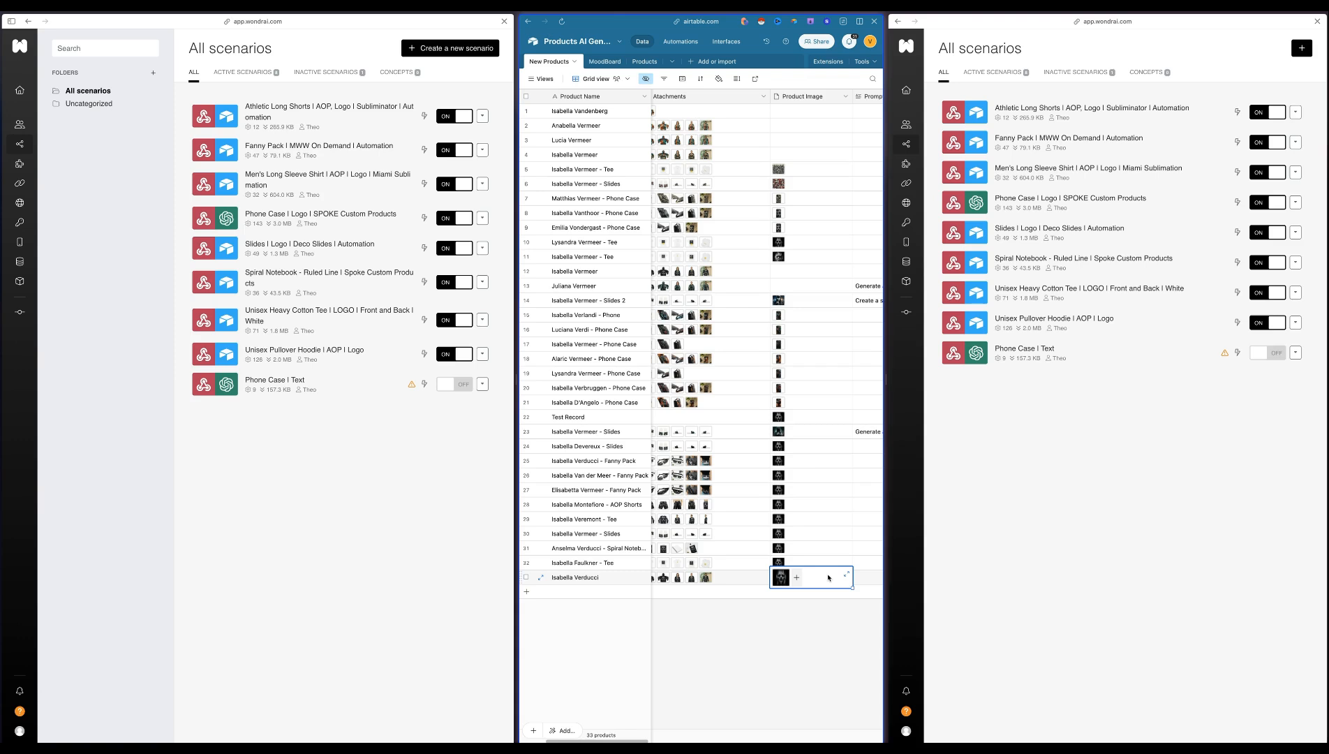
{"action": "key", "text": "Delete"}
{"action": "left_click", "coordinate": [795, 617]}
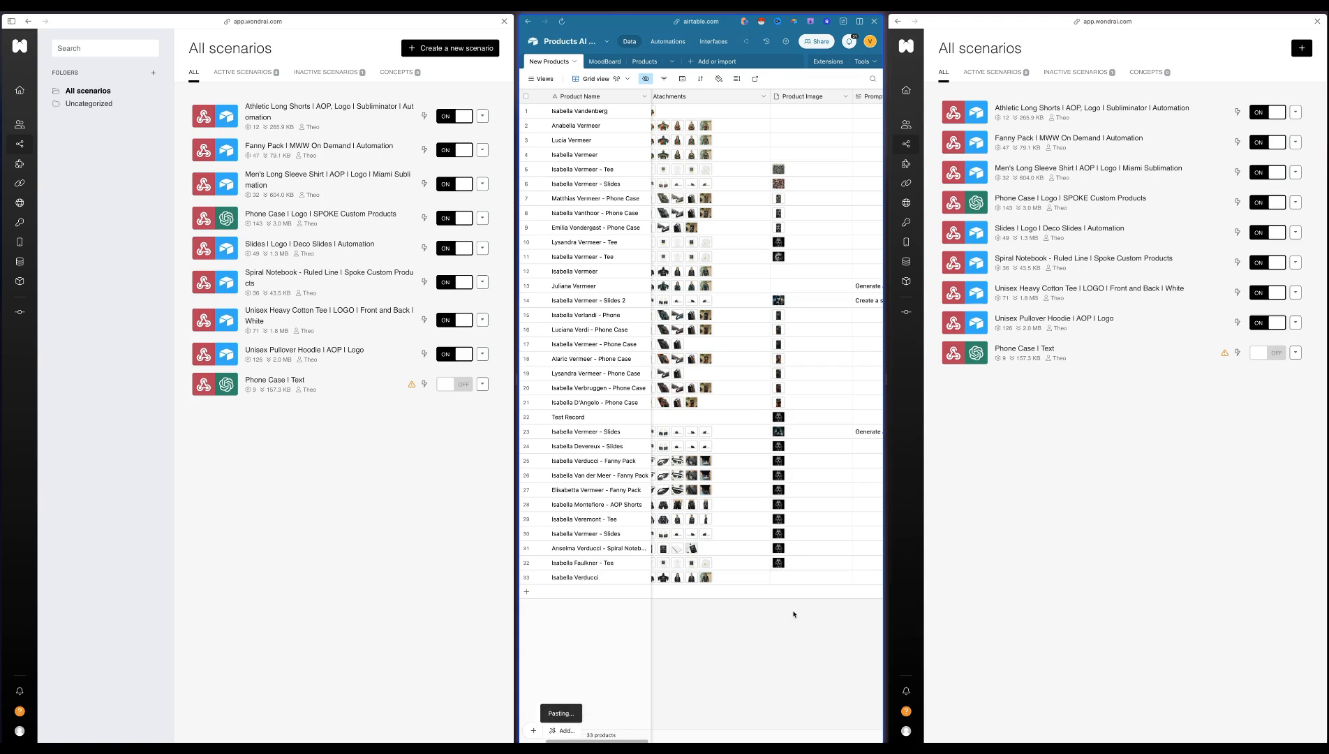
Link record 33 to the Athletic Long Shorts, Fanny Pack, Men's Long Sleeve Shirt and Slides products
{"action": "scroll", "coordinate": [802, 589], "scroll_direction": "right", "scroll_amount": 5}
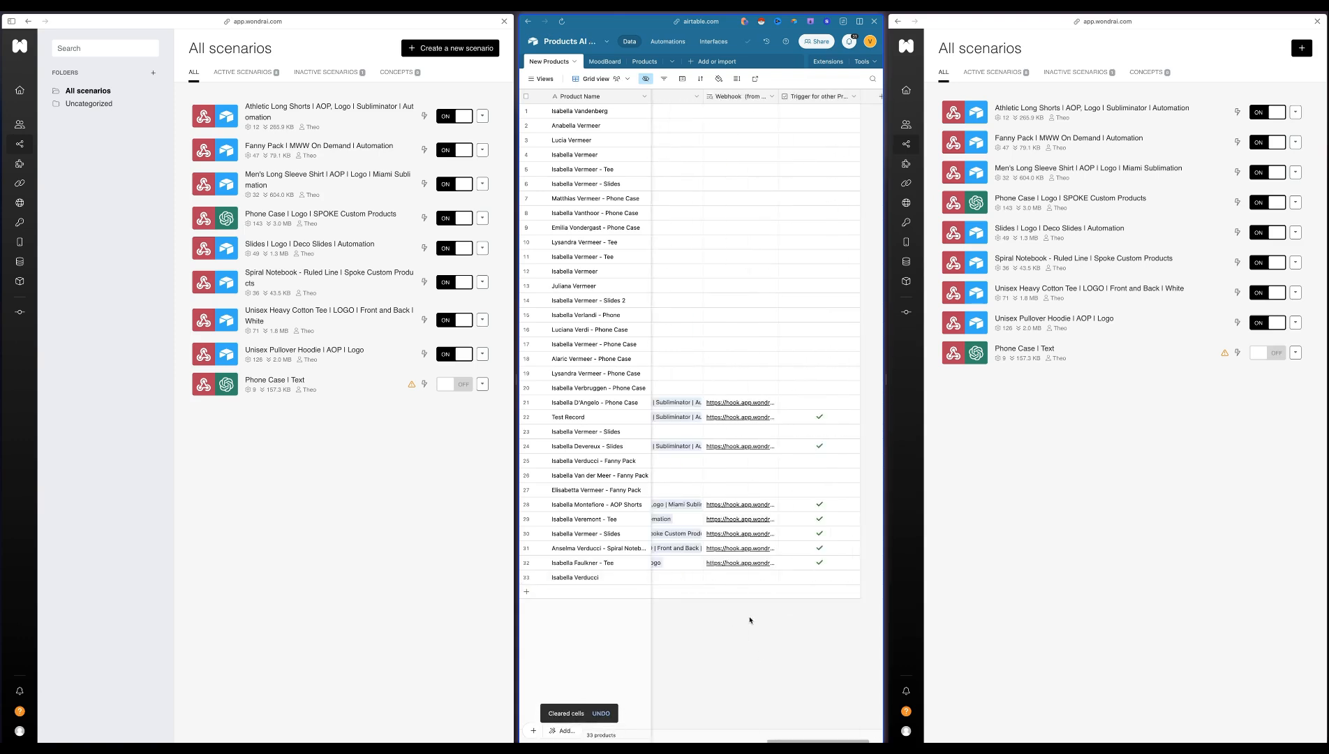
{"action": "left_click", "coordinate": [732, 578]}
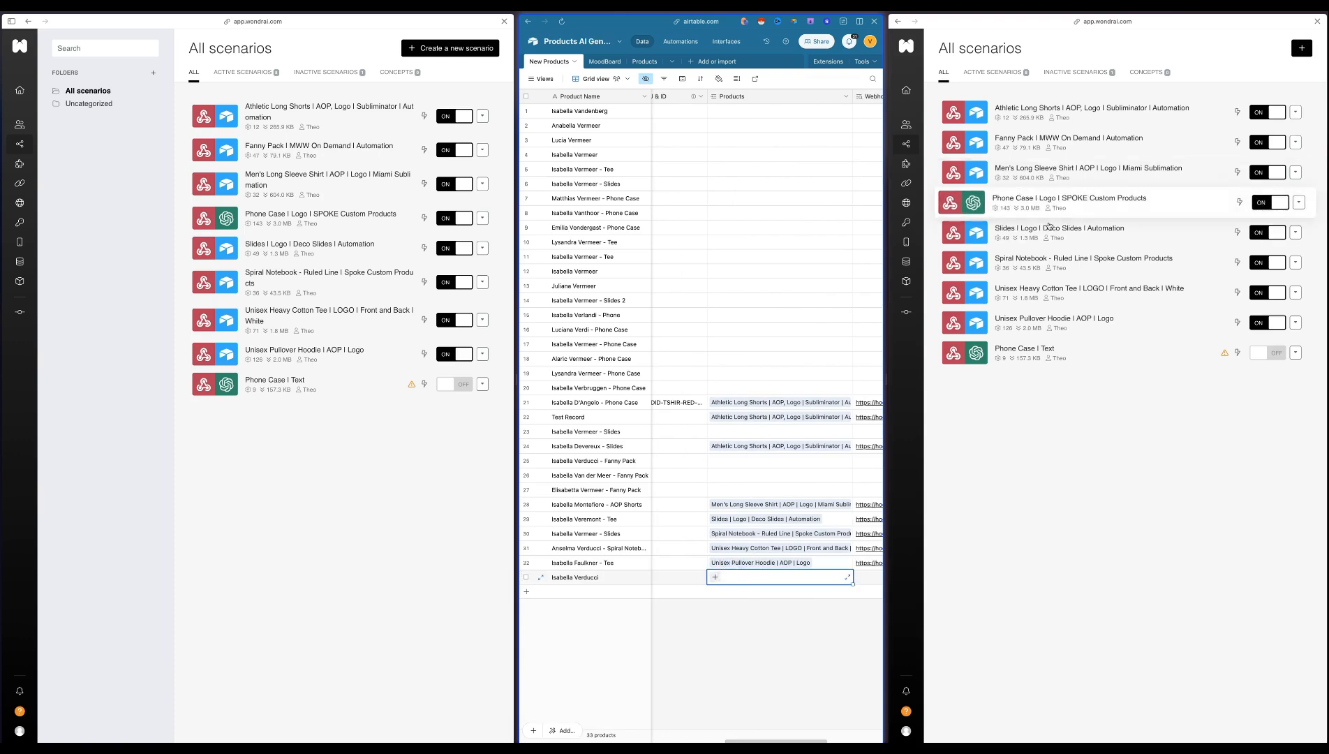
{"action": "left_click", "coordinate": [768, 583]}
{"action": "left_click", "coordinate": [740, 426]}
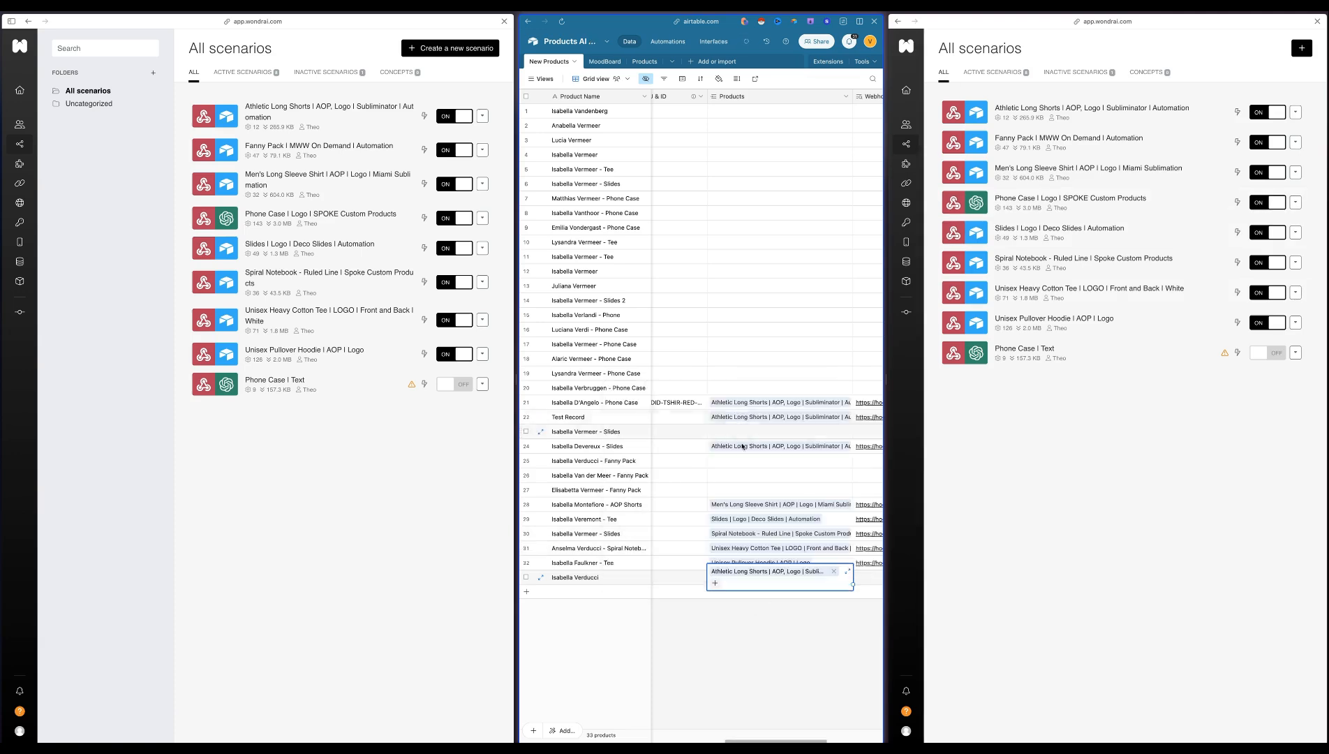
{"action": "left_click", "coordinate": [749, 468]}
{"action": "left_click", "coordinate": [716, 423]}
{"action": "left_click", "coordinate": [727, 496]}
Add the Spiral Notebook, Unisex Pullover Hoodie and Unisex Heavy Cotton Tee to the linked products of record 33
{"action": "left_click", "coordinate": [848, 585]}
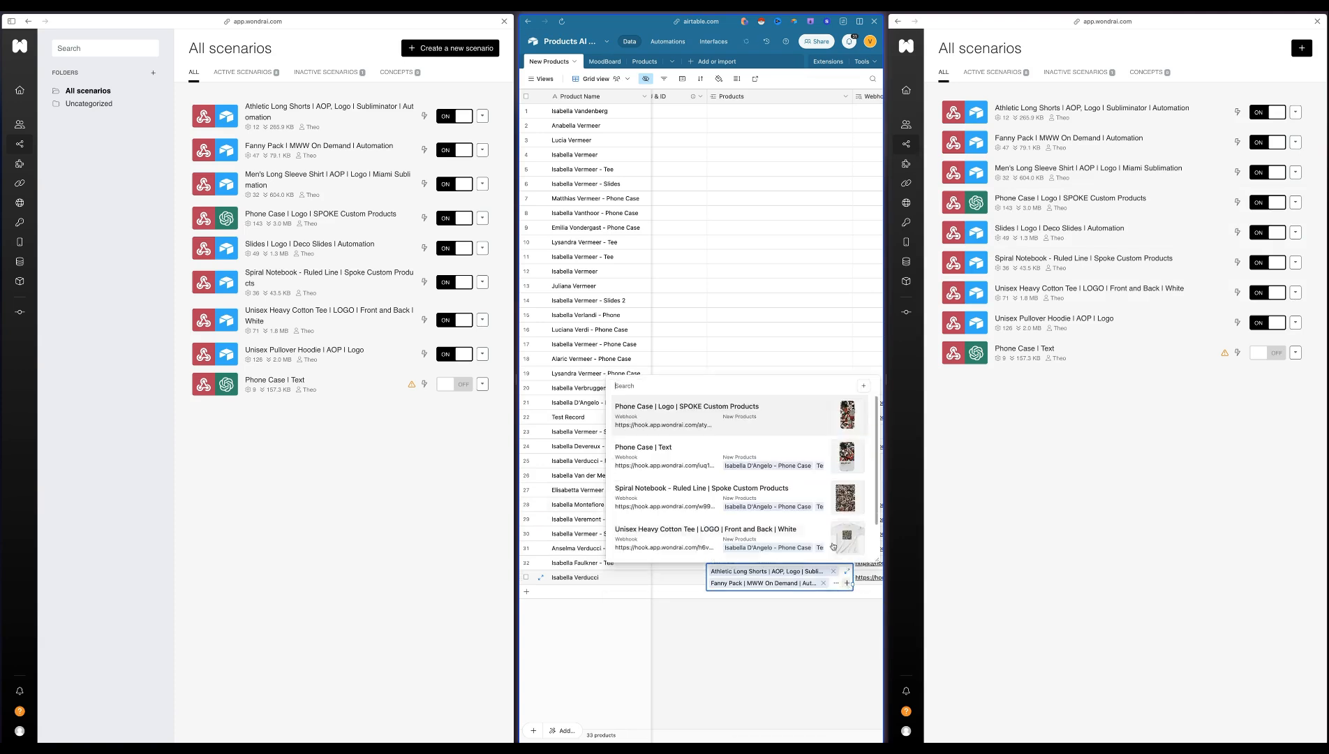
{"action": "left_click", "coordinate": [707, 496]}
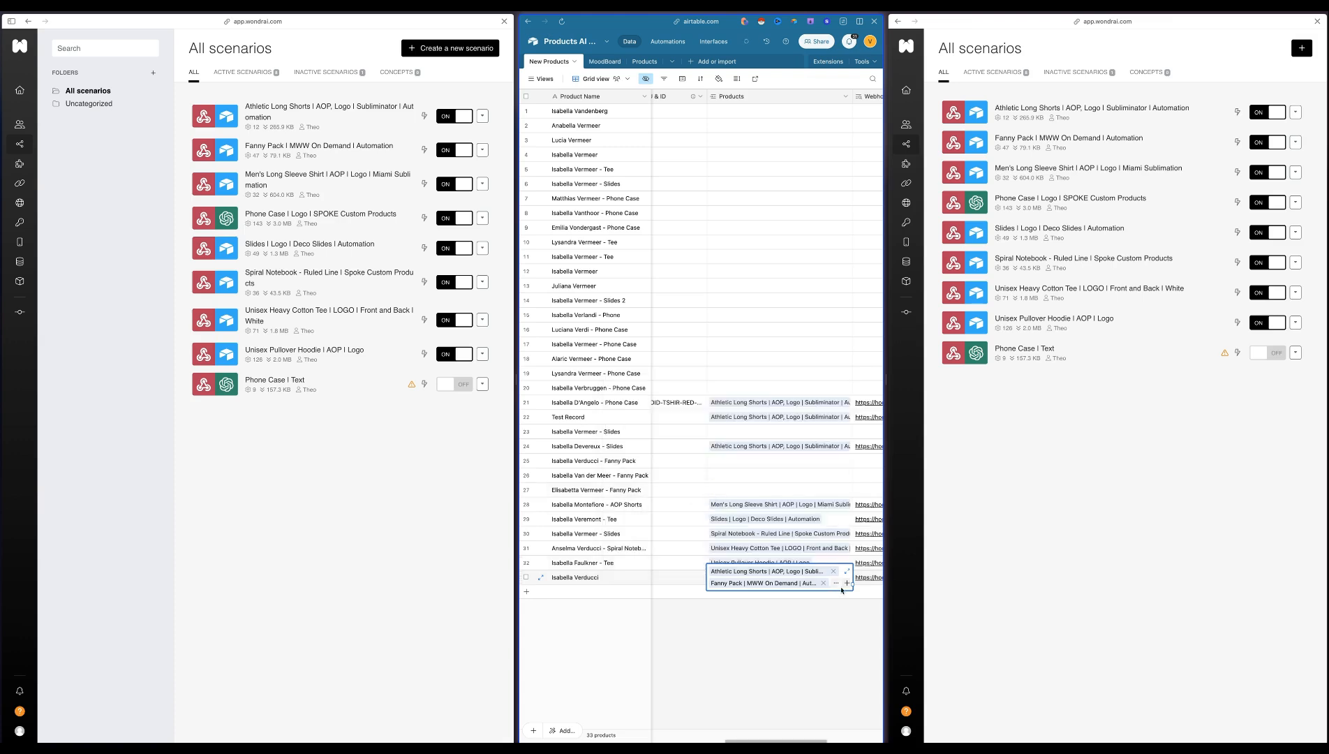
{"action": "left_click", "coordinate": [848, 583]}
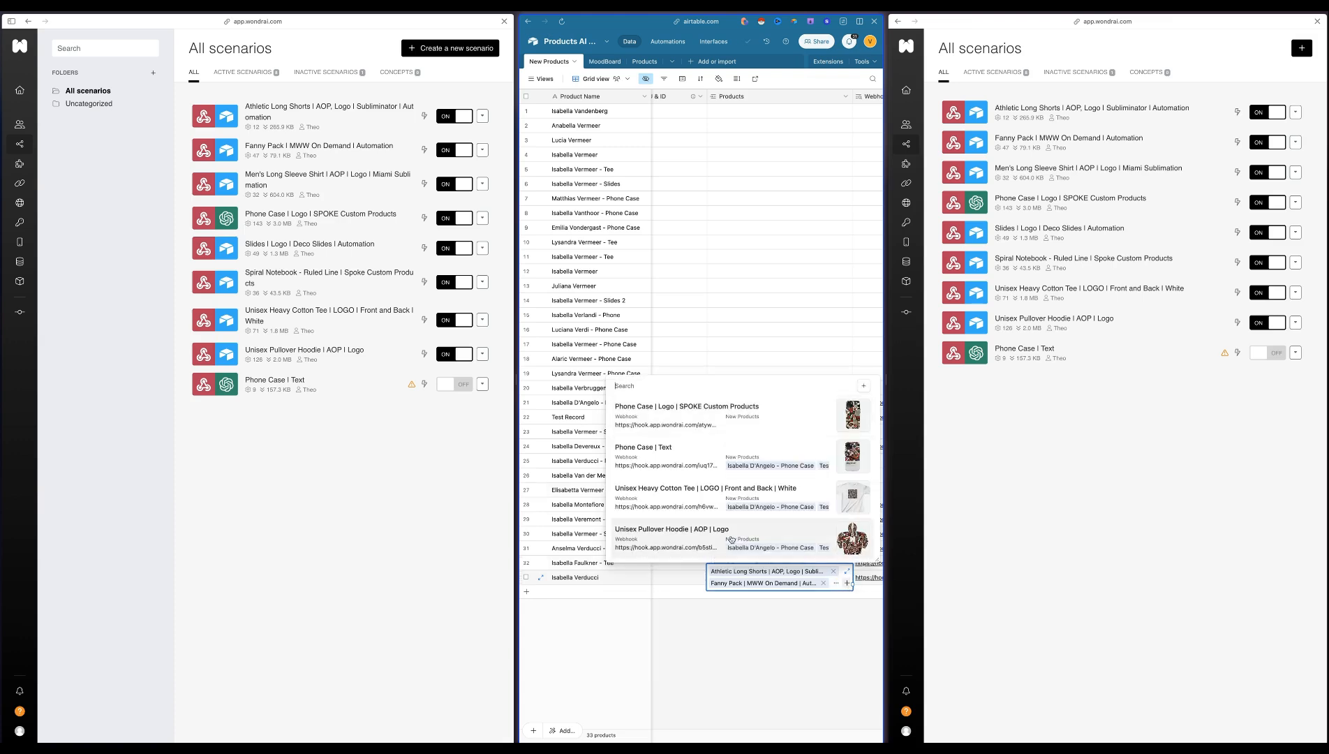
{"action": "left_click", "coordinate": [731, 540]}
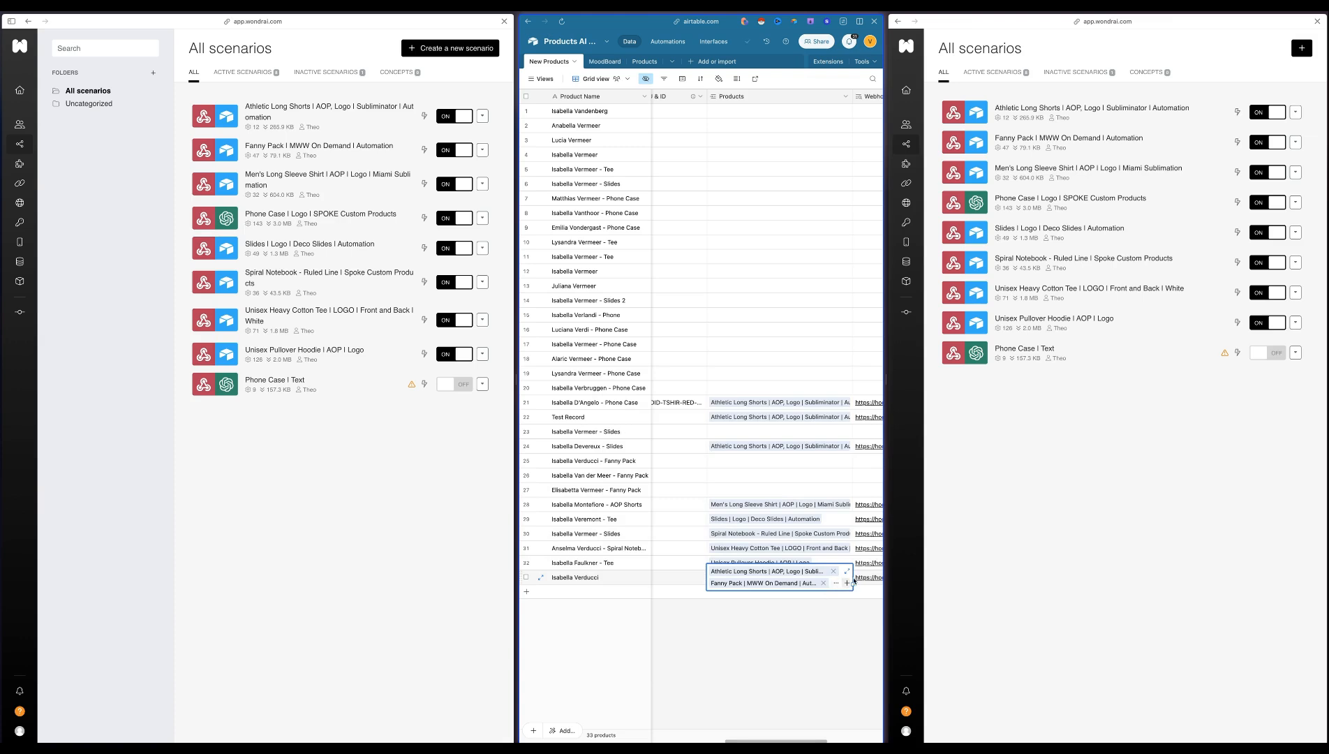
{"action": "left_click", "coordinate": [849, 582]}
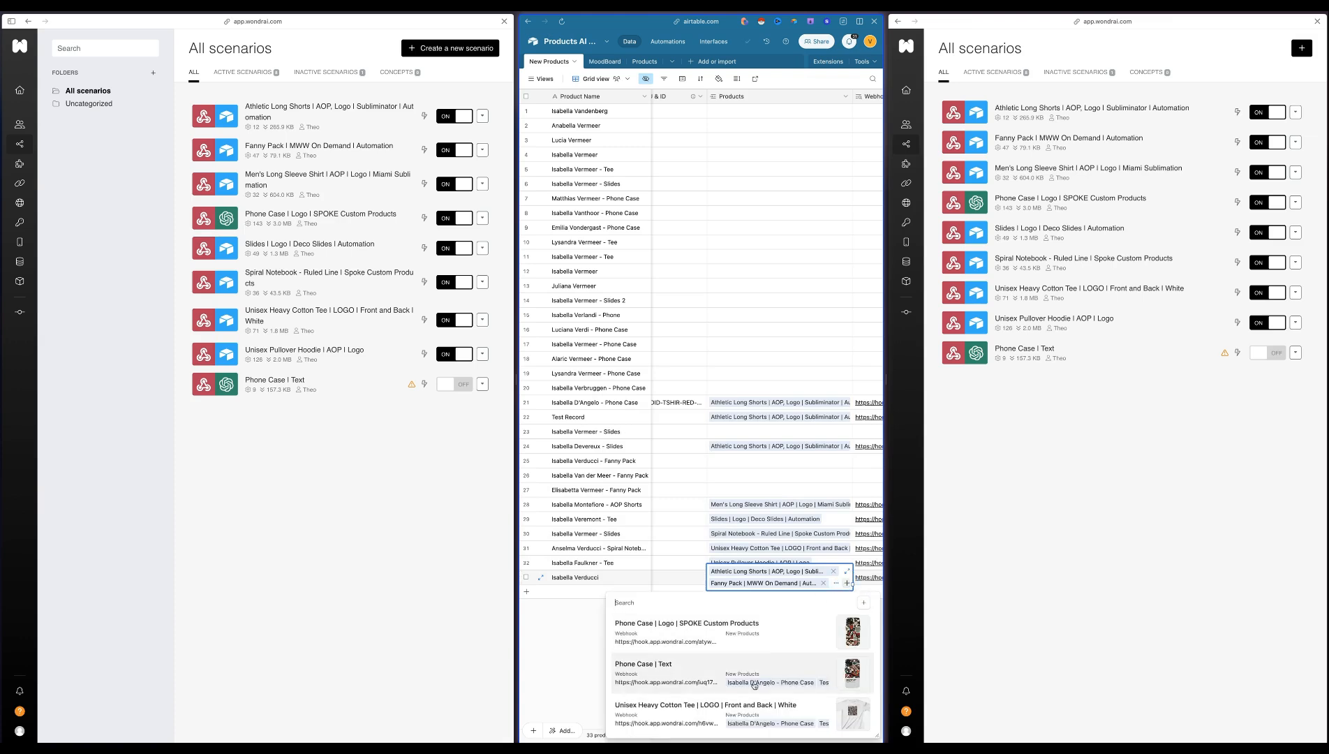
{"action": "left_click", "coordinate": [735, 704]}
{"action": "left_click", "coordinate": [742, 659]}
Enable Trigger for other Products on record 33 and check the grid for newly generated product records
{"action": "scroll", "coordinate": [754, 646], "scroll_direction": "right", "scroll_amount": 3}
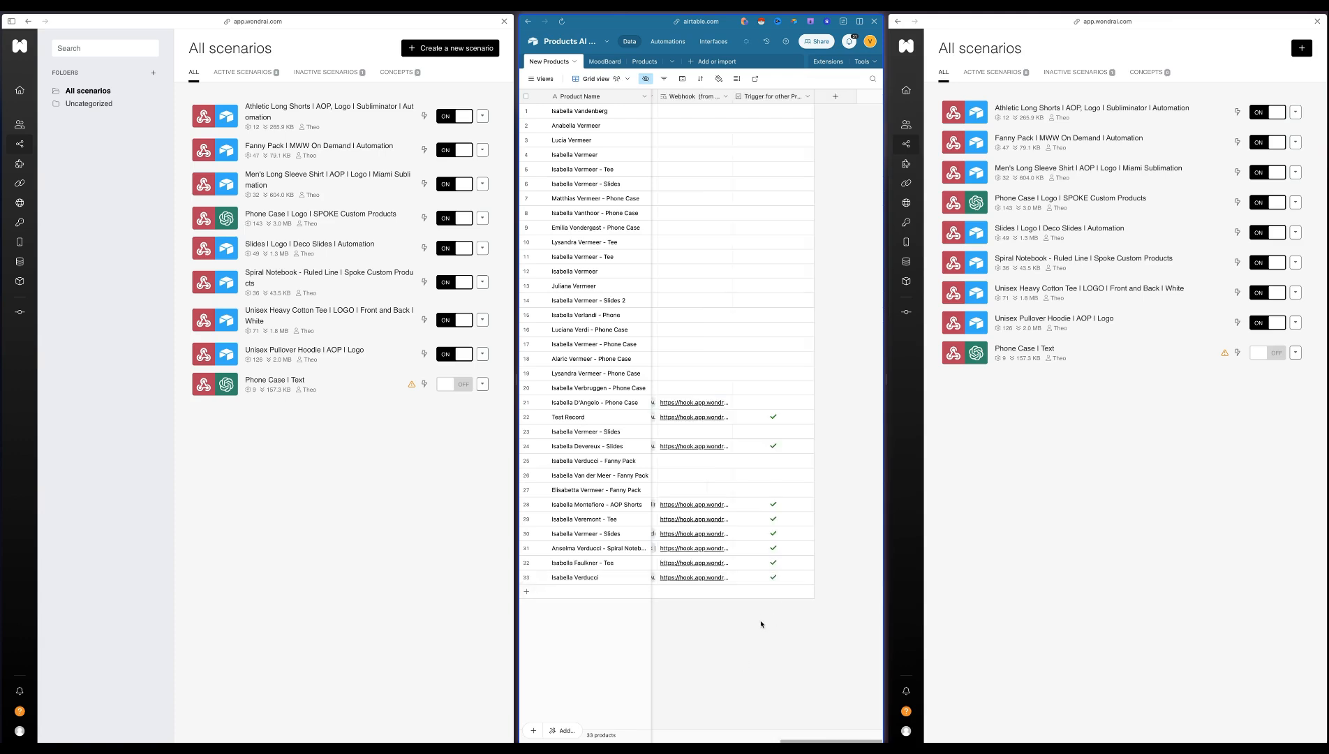
{"action": "scroll", "coordinate": [785, 656], "scroll_direction": "left", "scroll_amount": 10}
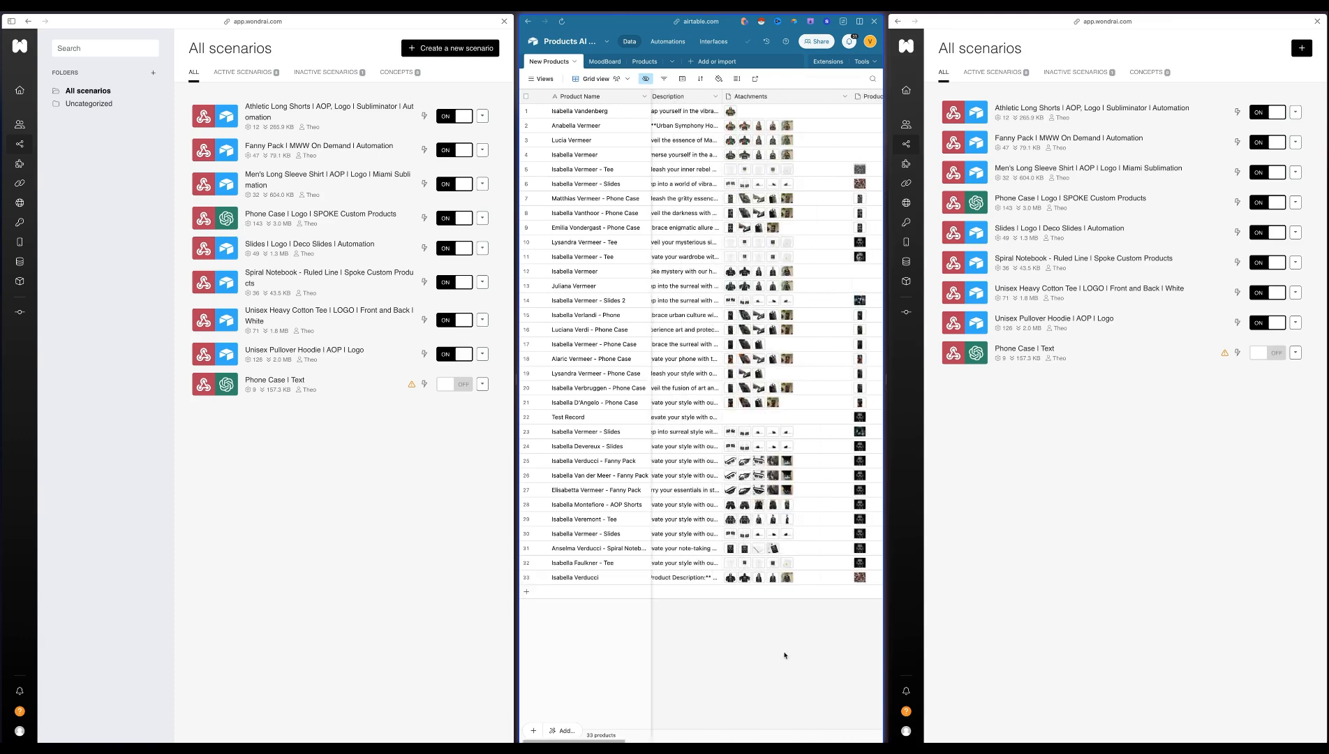
{"action": "scroll", "coordinate": [794, 654], "scroll_direction": "left", "scroll_amount": 5}
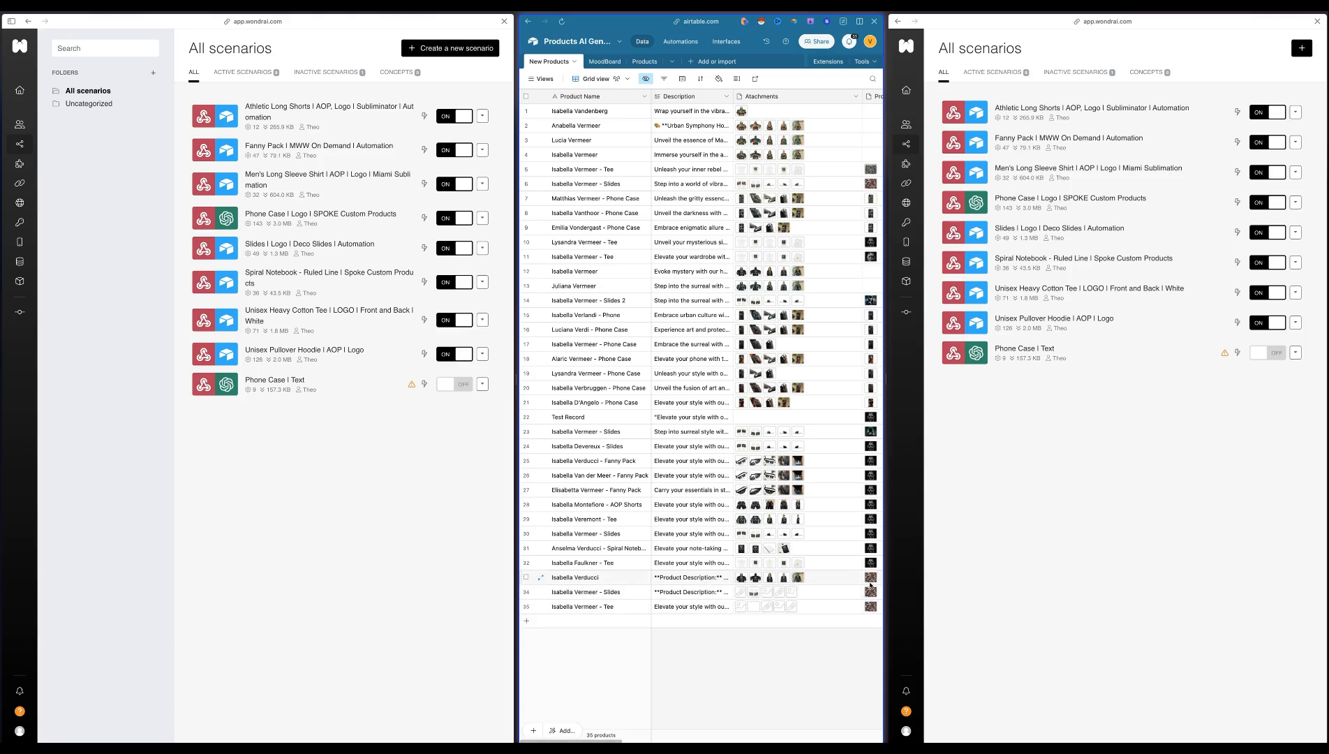
{"action": "scroll", "coordinate": [870, 582], "scroll_direction": "right", "scroll_amount": 1}
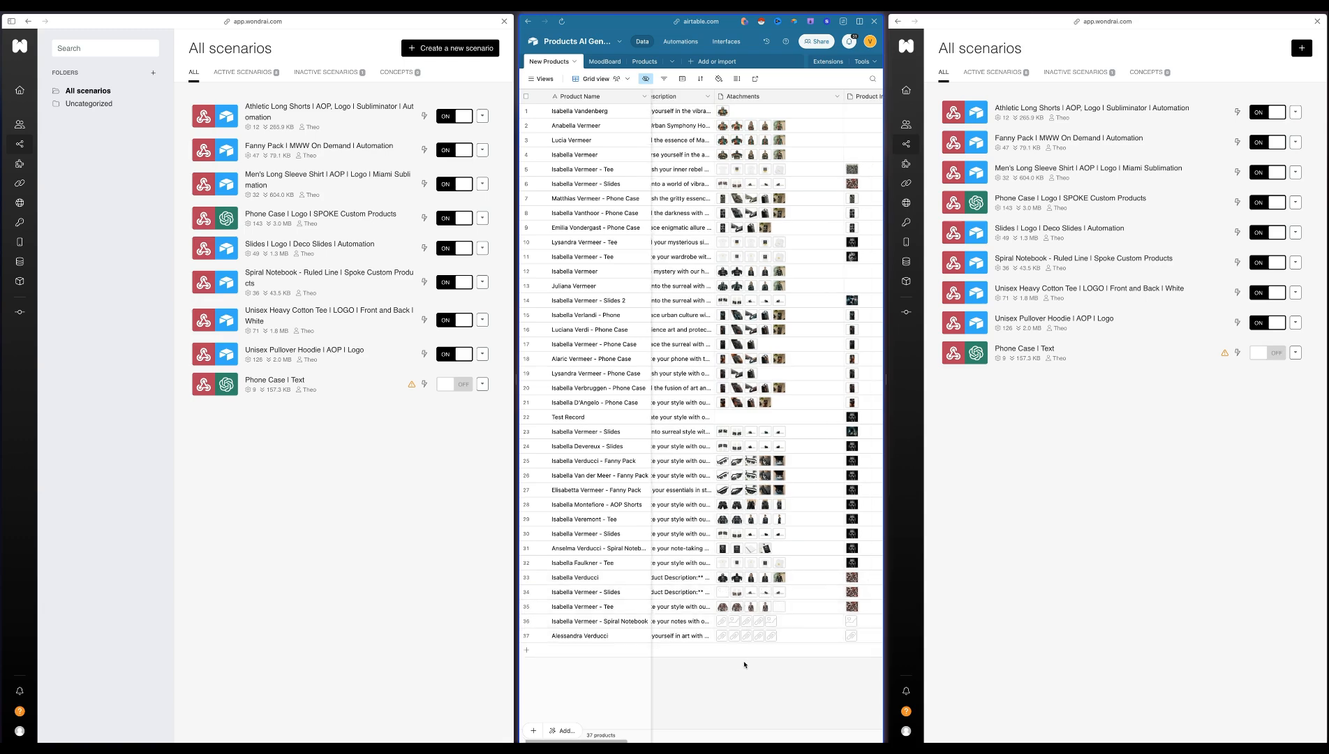
Switch the New Products table to the Gallery view and browse to the newest product cards
{"action": "left_click", "coordinate": [536, 78]}
{"action": "left_click", "coordinate": [549, 135]}
{"action": "scroll", "coordinate": [739, 256], "scroll_direction": "down", "scroll_amount": 5}
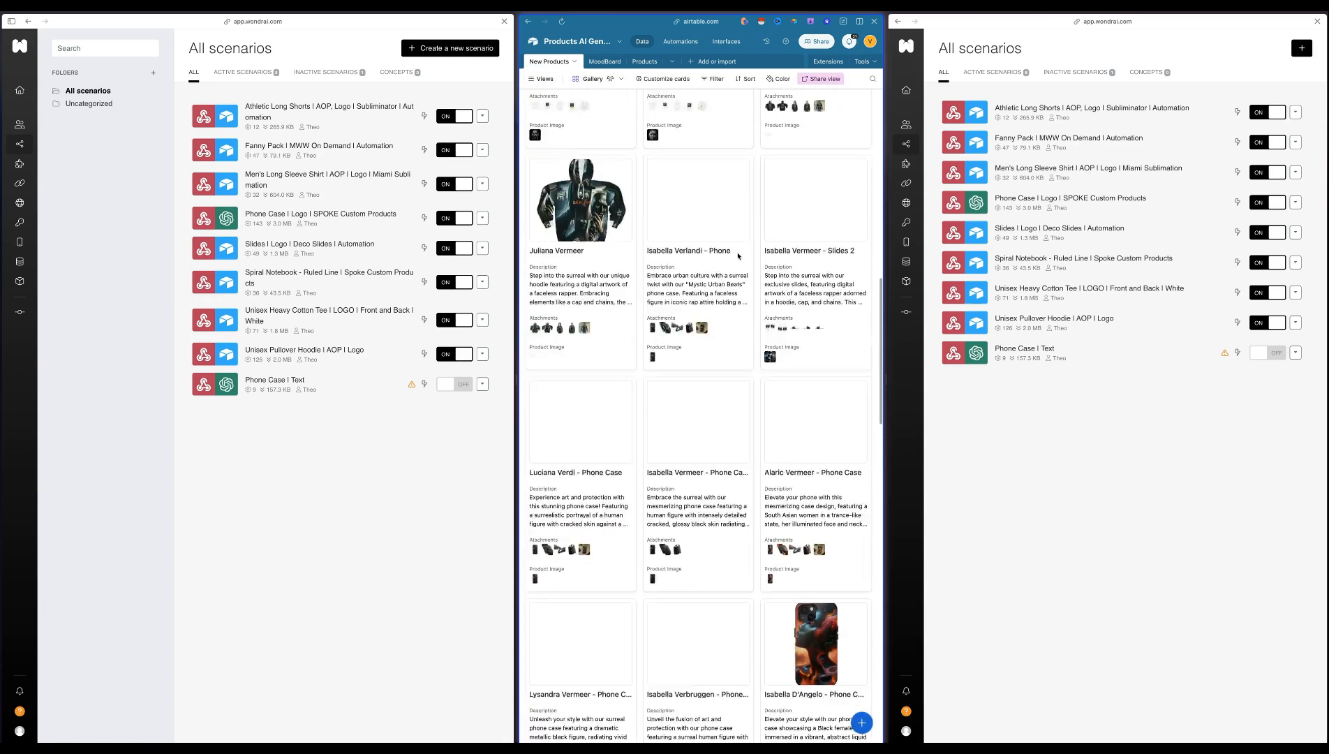
{"action": "scroll", "coordinate": [738, 257], "scroll_direction": "down", "scroll_amount": 5}
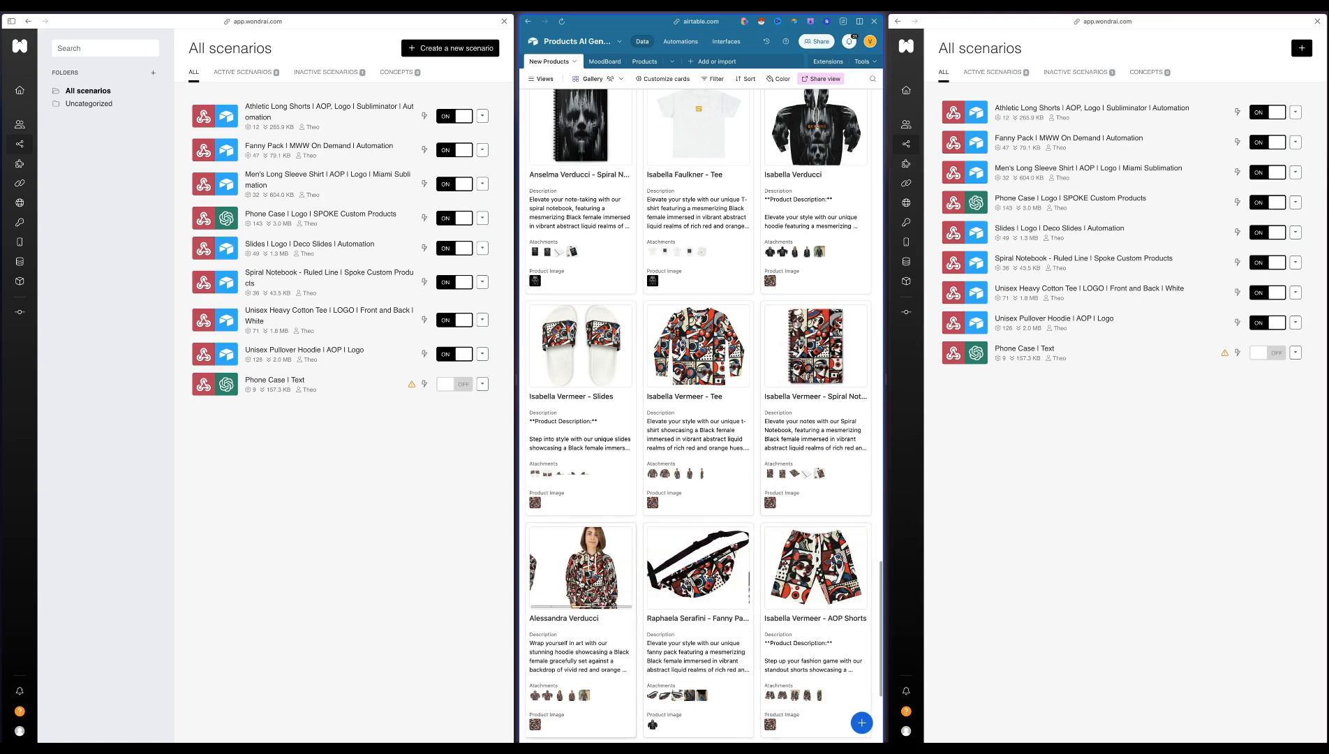
Open the newest hoodie's card in the Gallery view, review its mockup attachments and product image, and close the record
{"action": "left_click", "coordinate": [583, 585]}
{"action": "scroll", "coordinate": [584, 585], "scroll_direction": "down", "scroll_amount": 8}
{"action": "scroll", "coordinate": [584, 584], "scroll_direction": "up", "scroll_amount": 3}
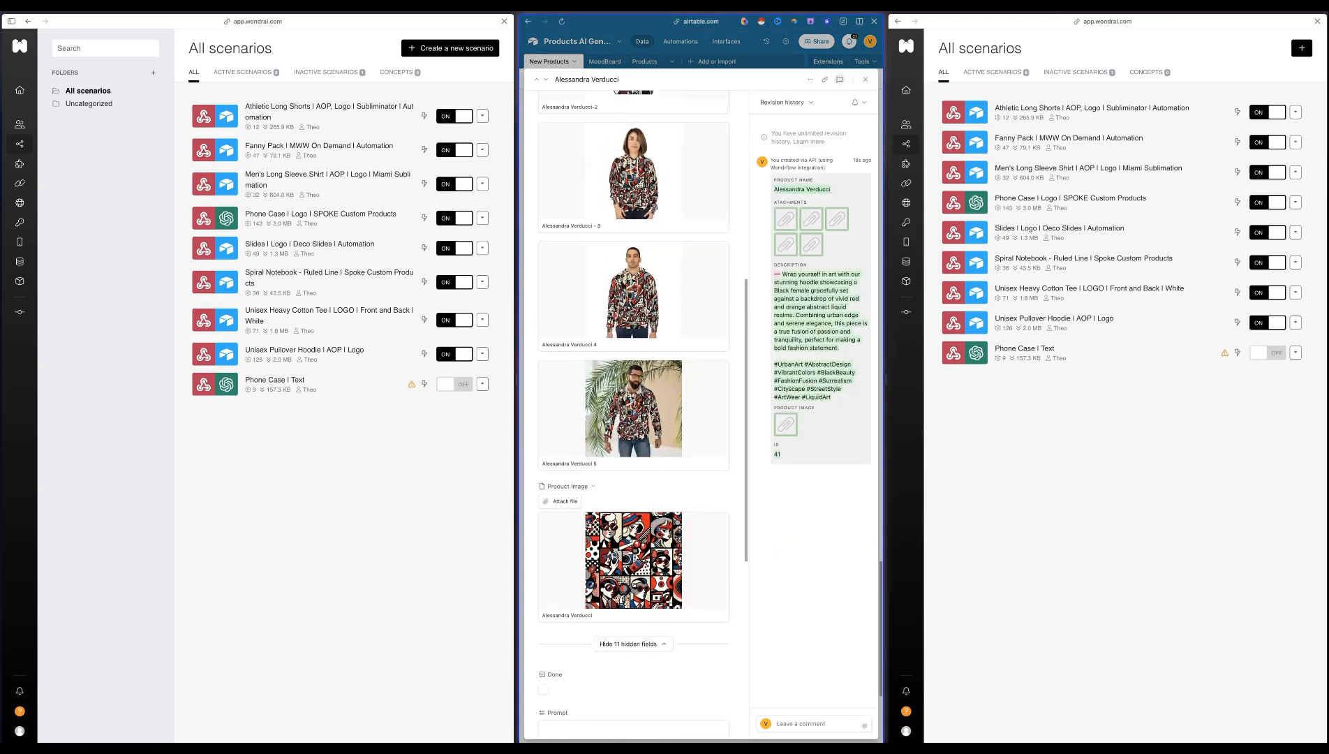
{"action": "left_click", "coordinate": [866, 79]}
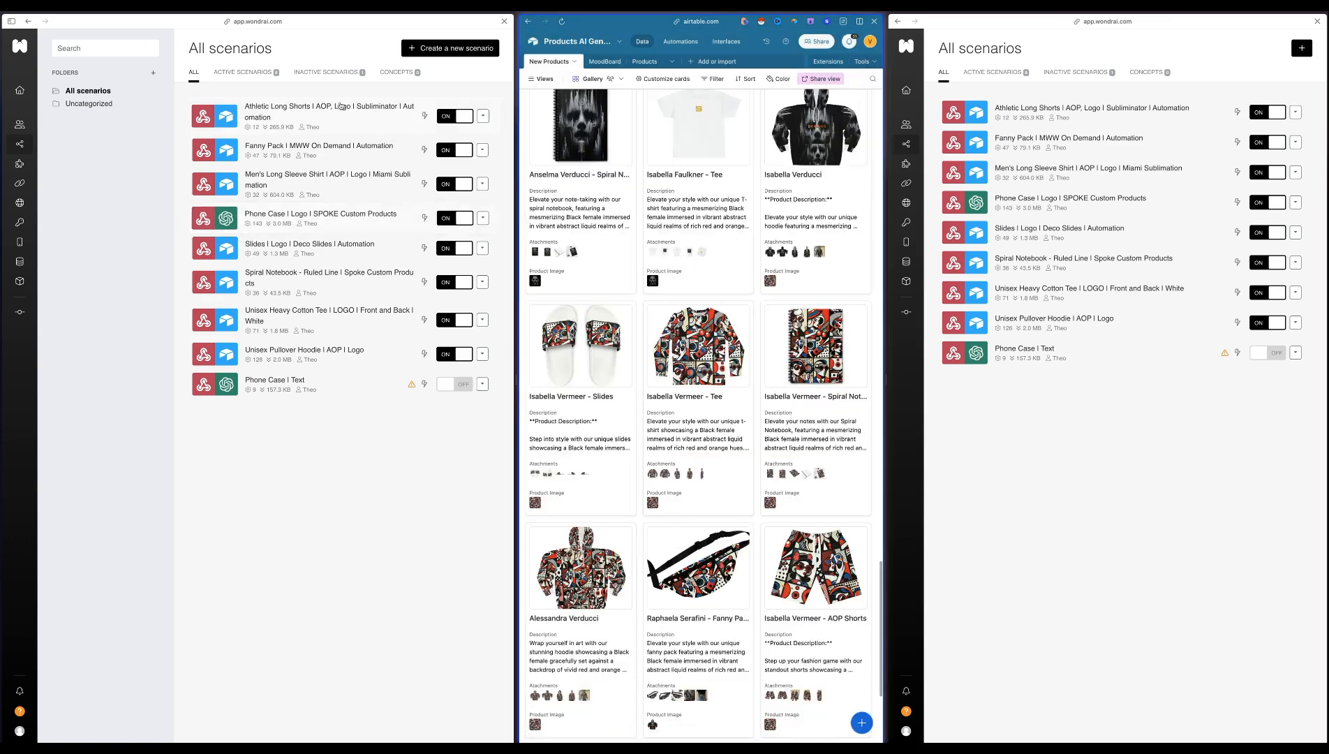
Switch to the Printify My Products page and preview the new fanny pack's mockup images
{"action": "mouse_move", "coordinate": [3, 230]}
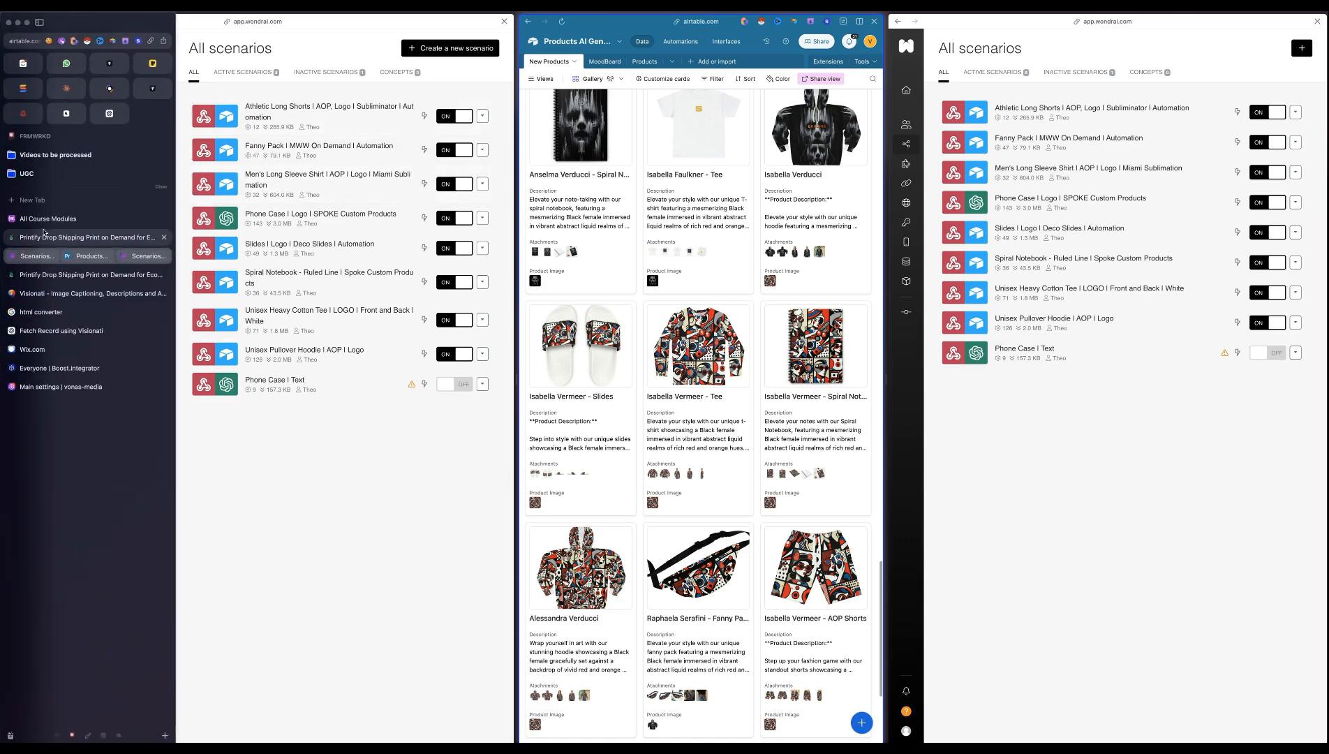
{"action": "left_click", "coordinate": [57, 238]}
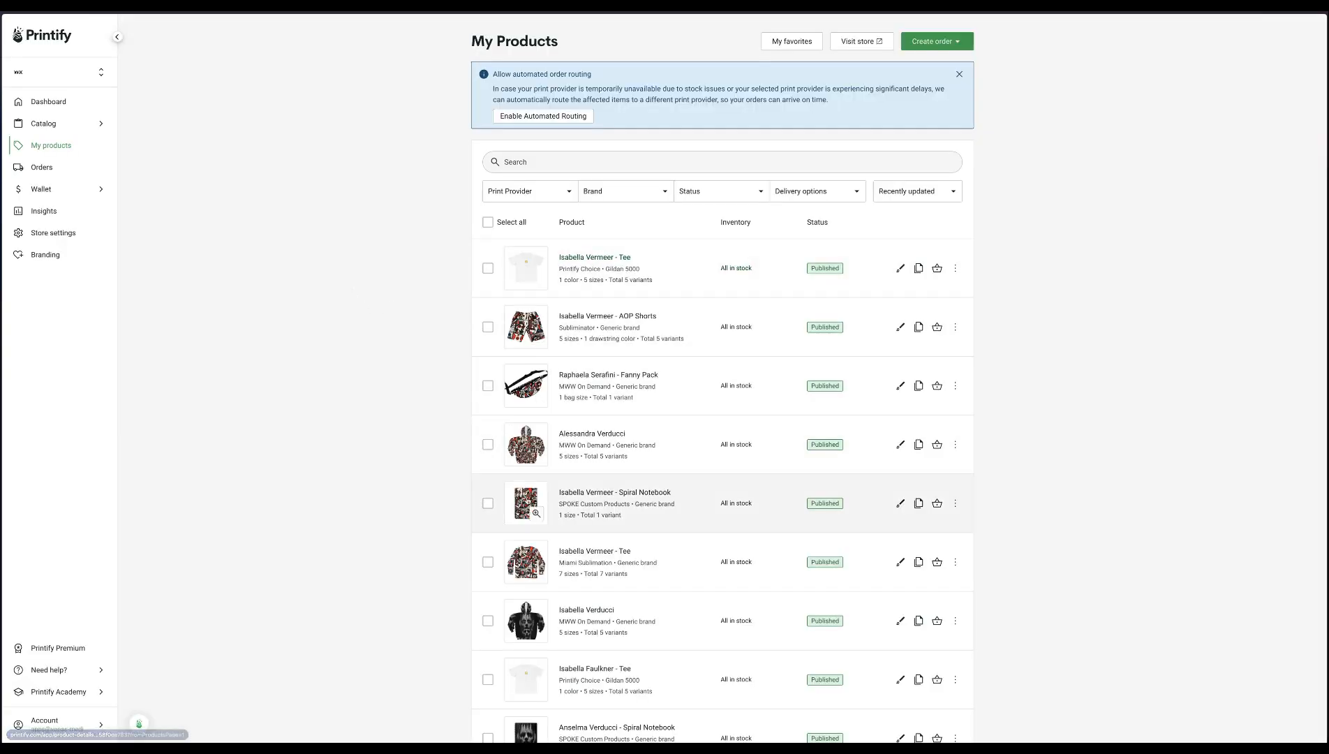
{"action": "left_click", "coordinate": [526, 385]}
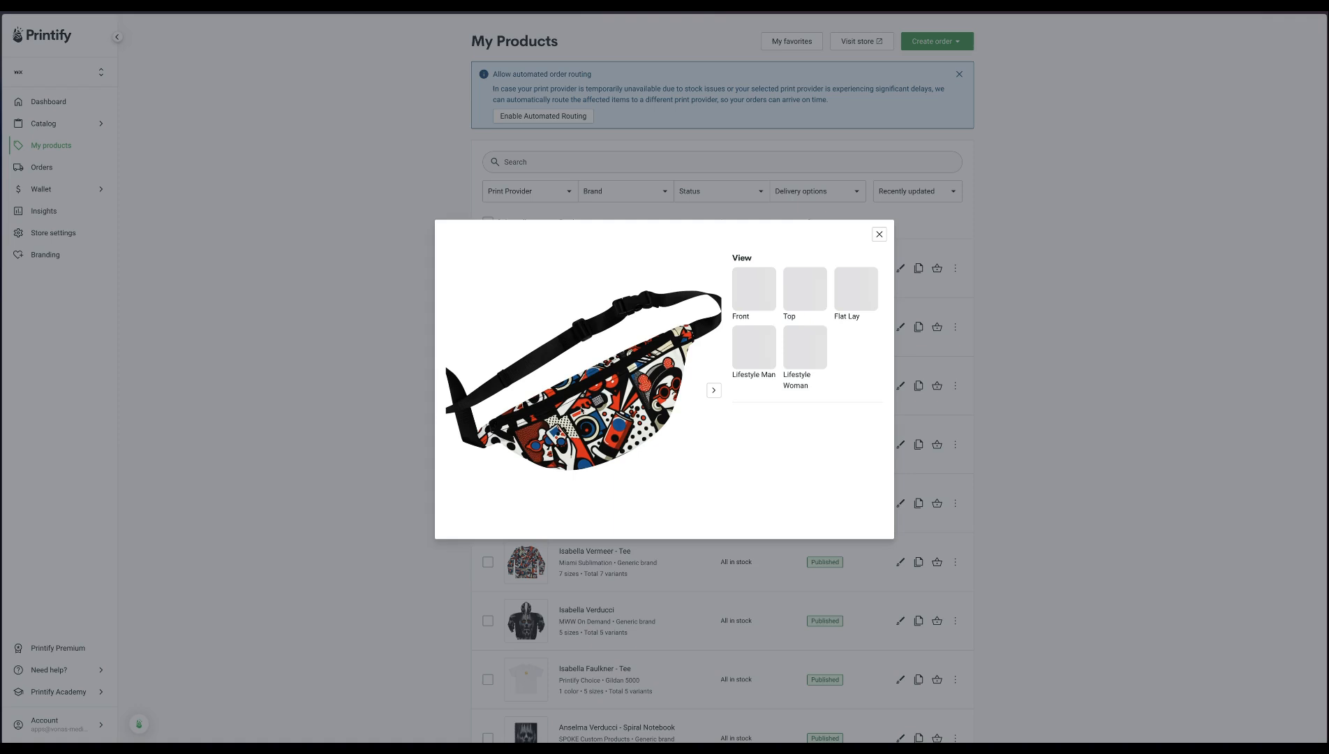
{"action": "left_click", "coordinate": [331, 387]}
Switch to the Wix store's product list and review the AOP Shorts product's images, description and pricing
{"action": "mouse_move", "coordinate": [110, 89]}
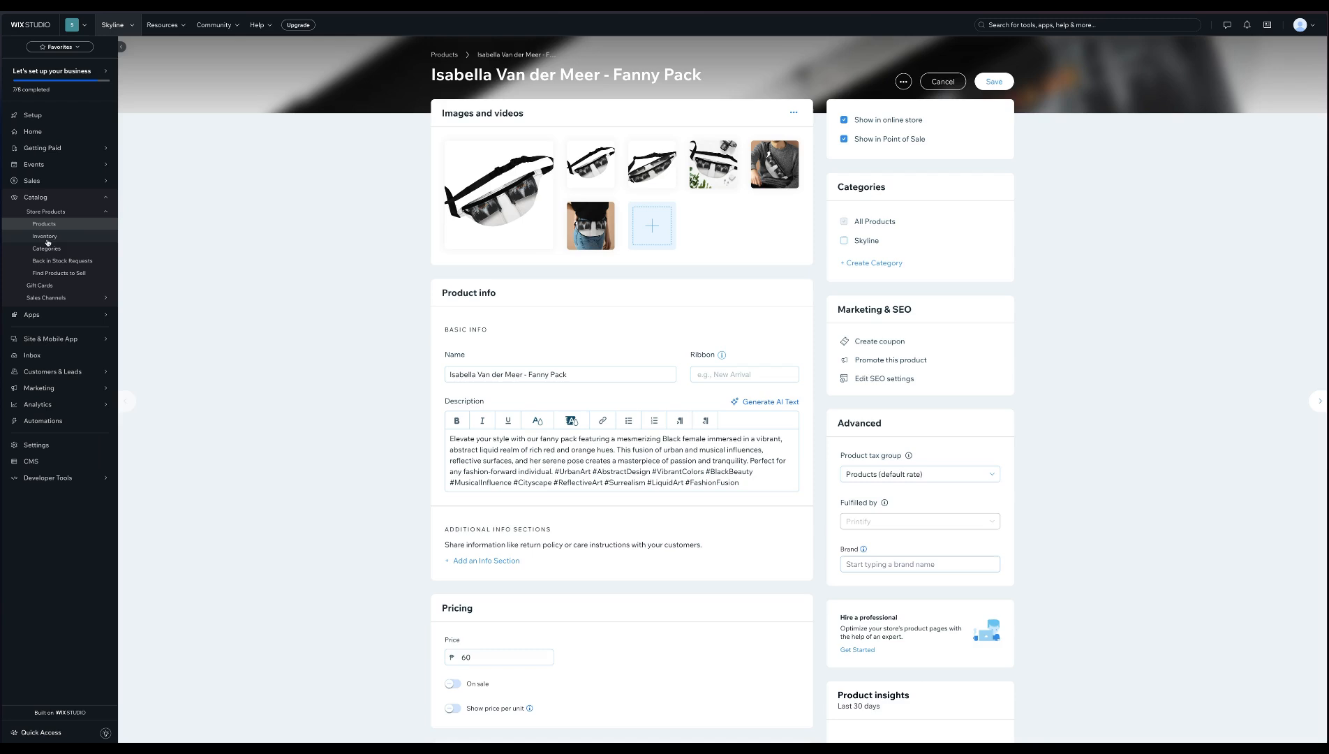
{"action": "left_click", "coordinate": [32, 349]}
{"action": "left_click", "coordinate": [44, 224]}
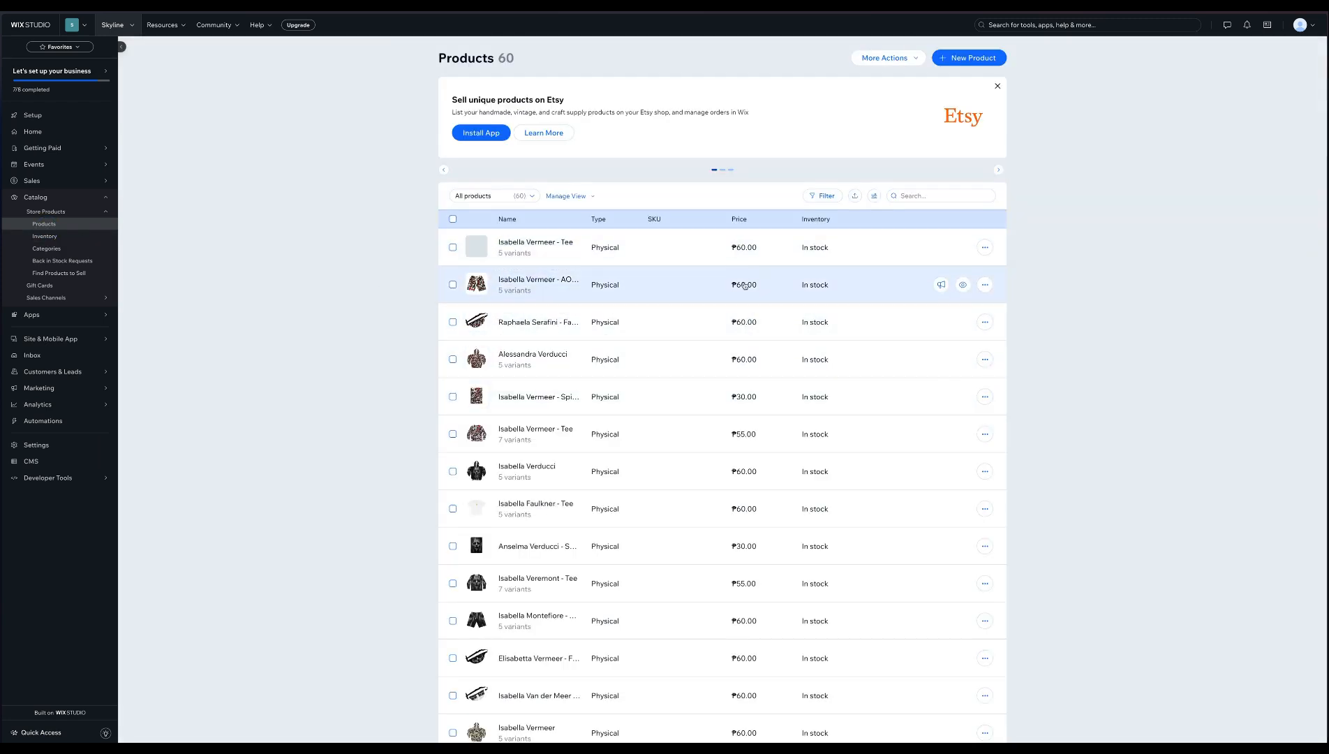
{"action": "left_click", "coordinate": [517, 284]}
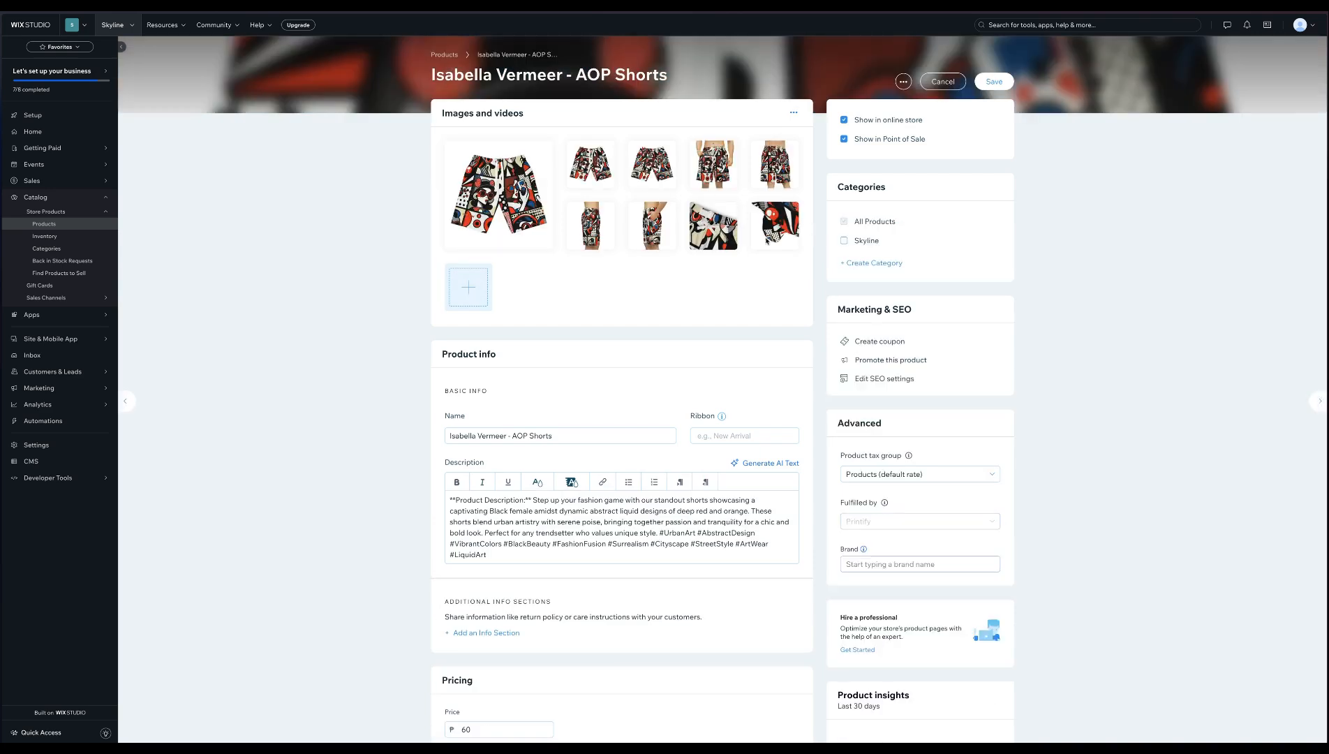
{"action": "left_click", "coordinate": [561, 437]}
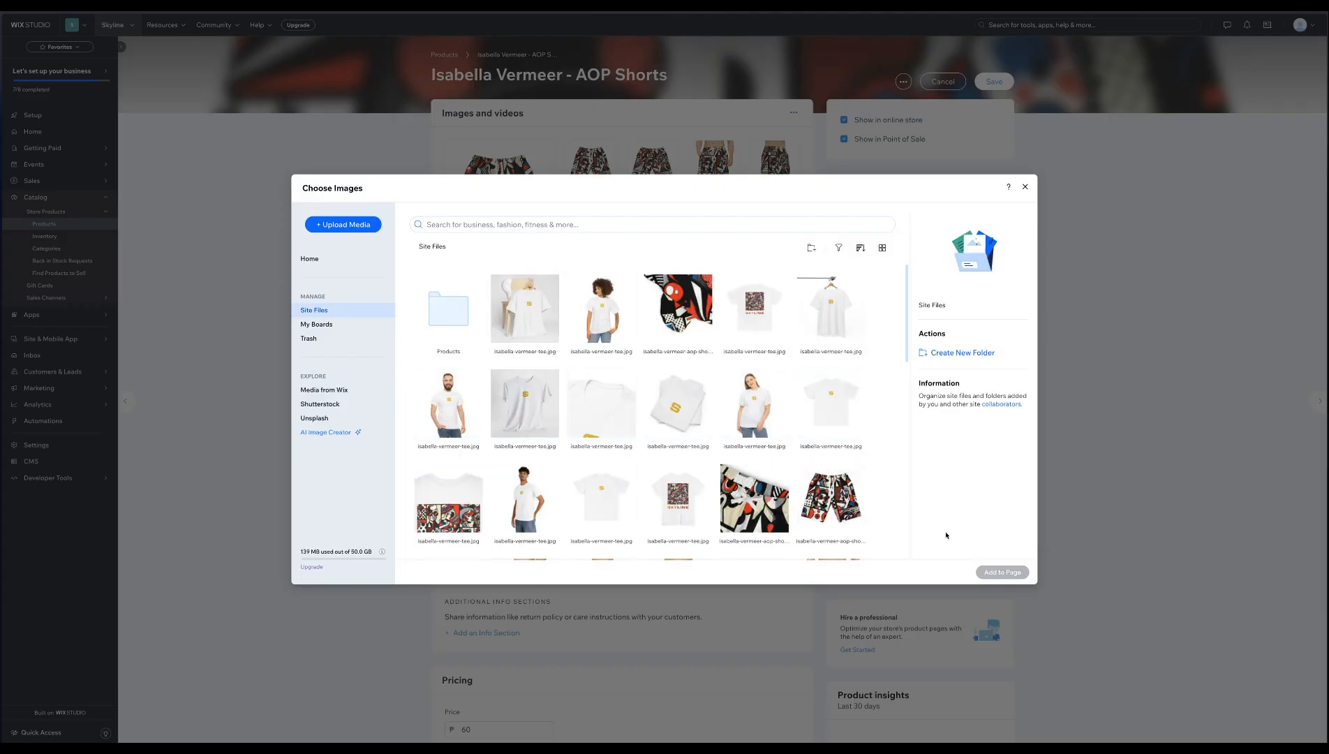
{"action": "left_click", "coordinate": [1025, 188]}
{"action": "scroll", "coordinate": [593, 392], "scroll_direction": "down", "scroll_amount": 2}
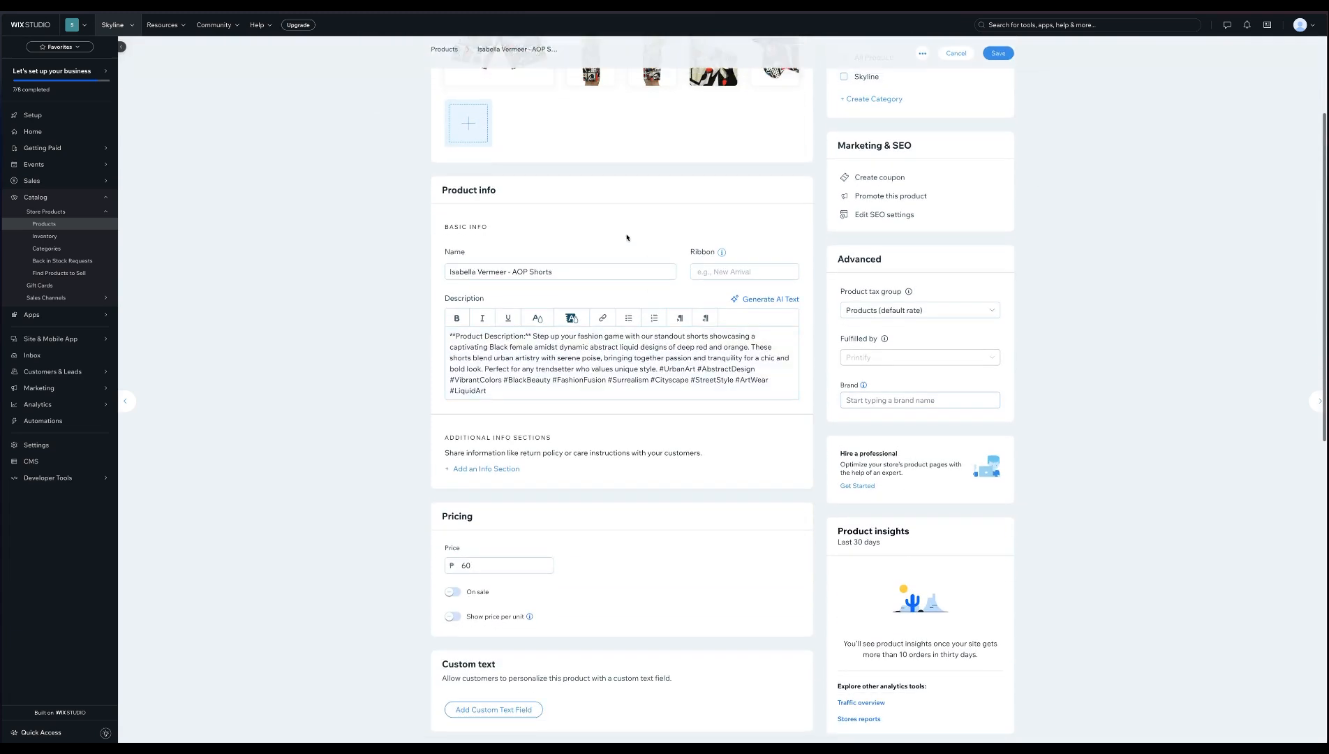
{"action": "scroll", "coordinate": [562, 308], "scroll_direction": "up", "scroll_amount": 1}
{"action": "scroll", "coordinate": [561, 308], "scroll_direction": "up", "scroll_amount": 2}
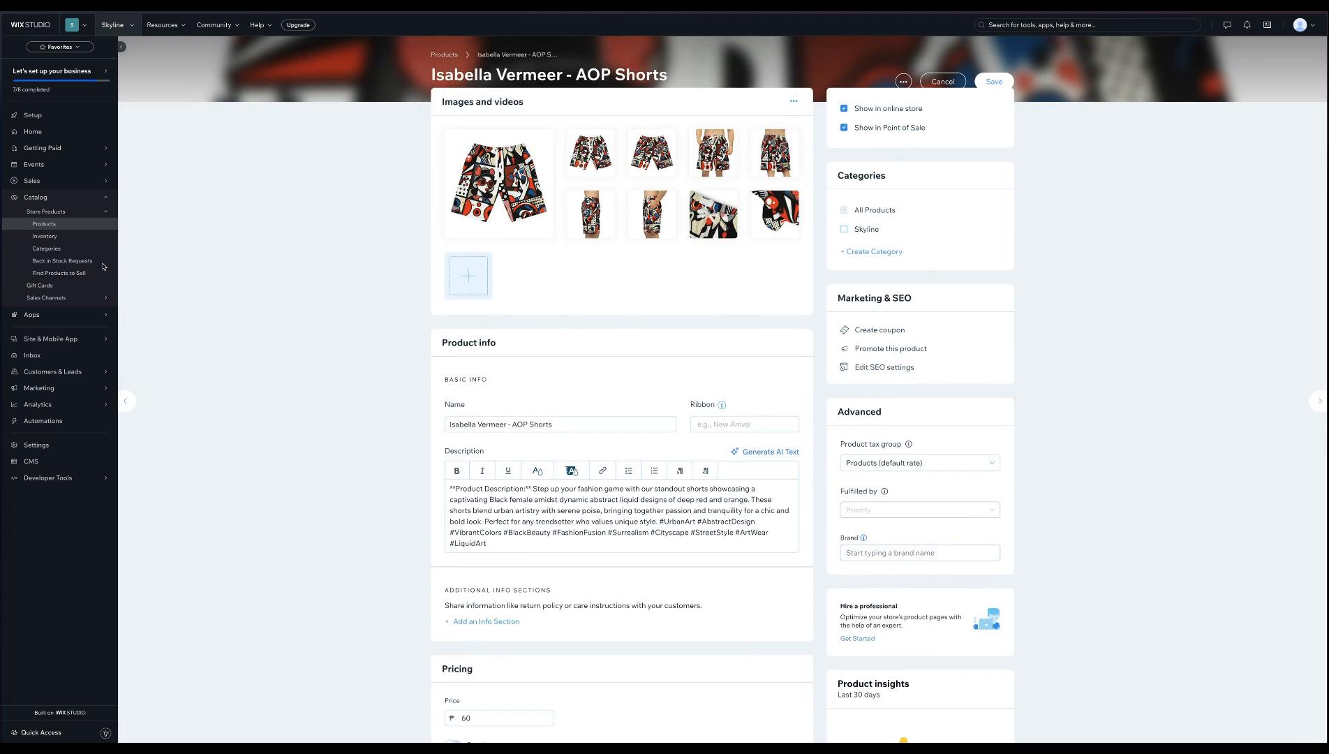
Switch to the Integration Pinterest scenario in Boost.space and set the Watch Pins module's limit to 1
{"action": "left_click", "coordinate": [42, 269]}
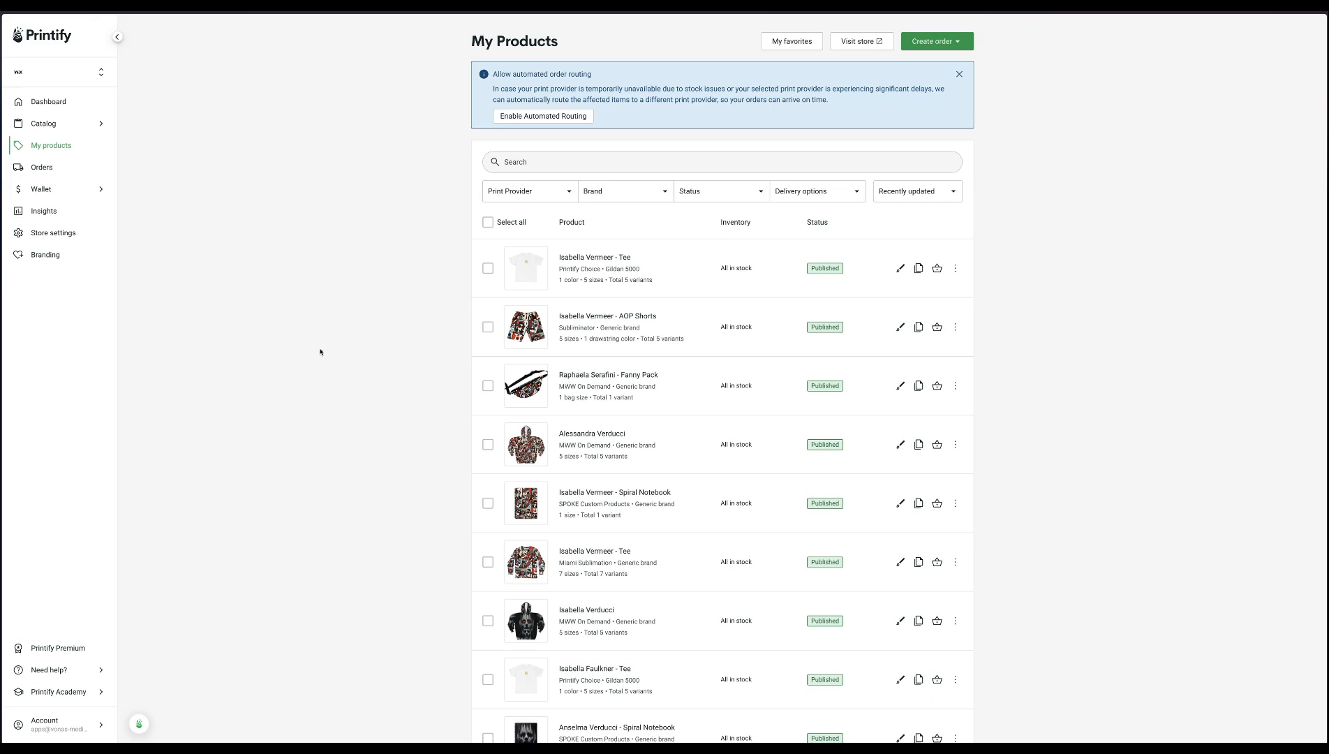
{"action": "mouse_move", "coordinate": [2, 269]}
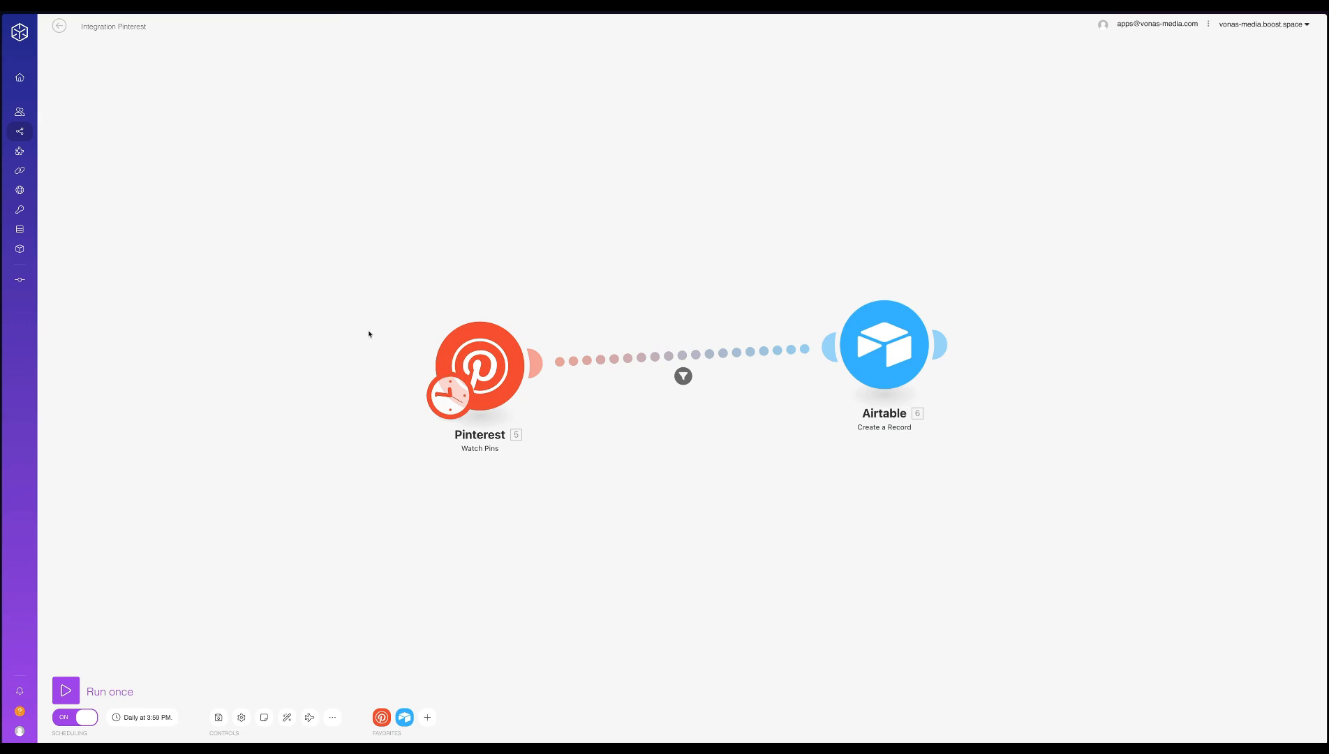
{"action": "left_click", "coordinate": [484, 353]}
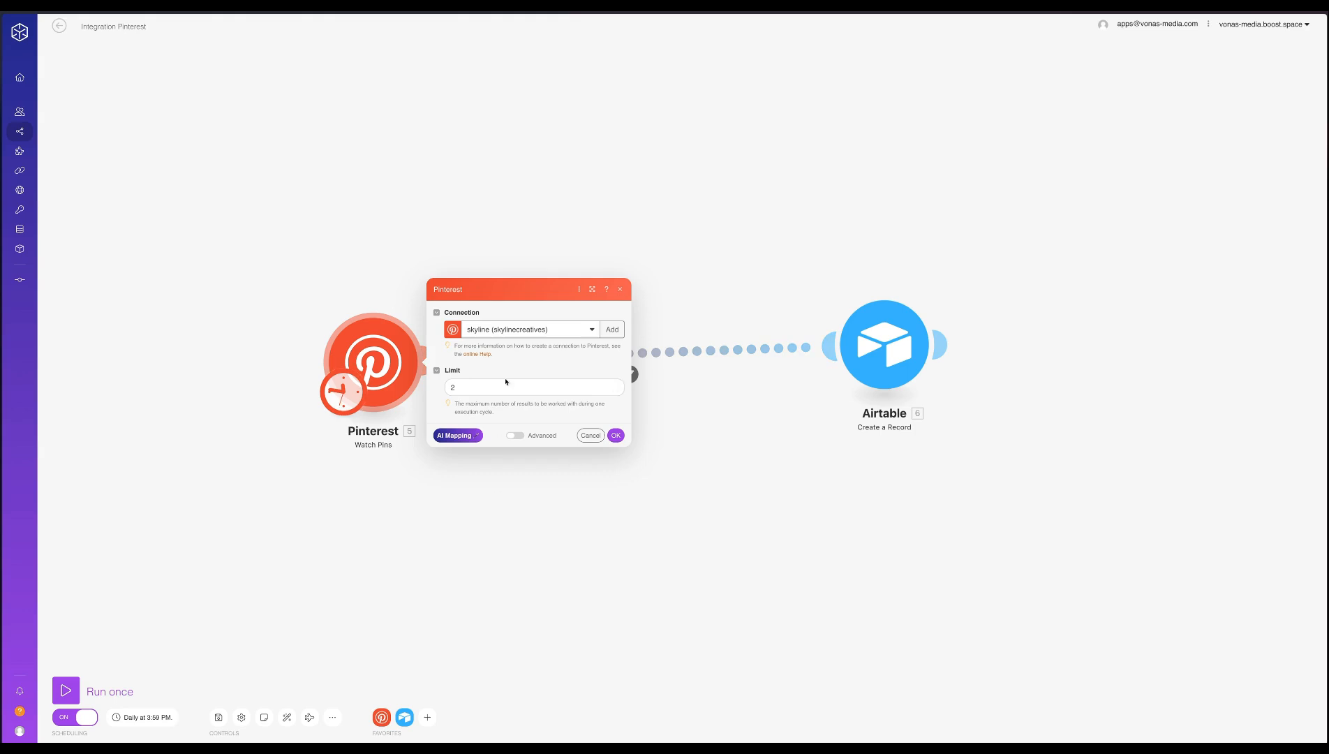
{"action": "left_click", "coordinate": [577, 387]}
{"action": "key", "text": "BackSpace"}
{"action": "type", "text": "1"}
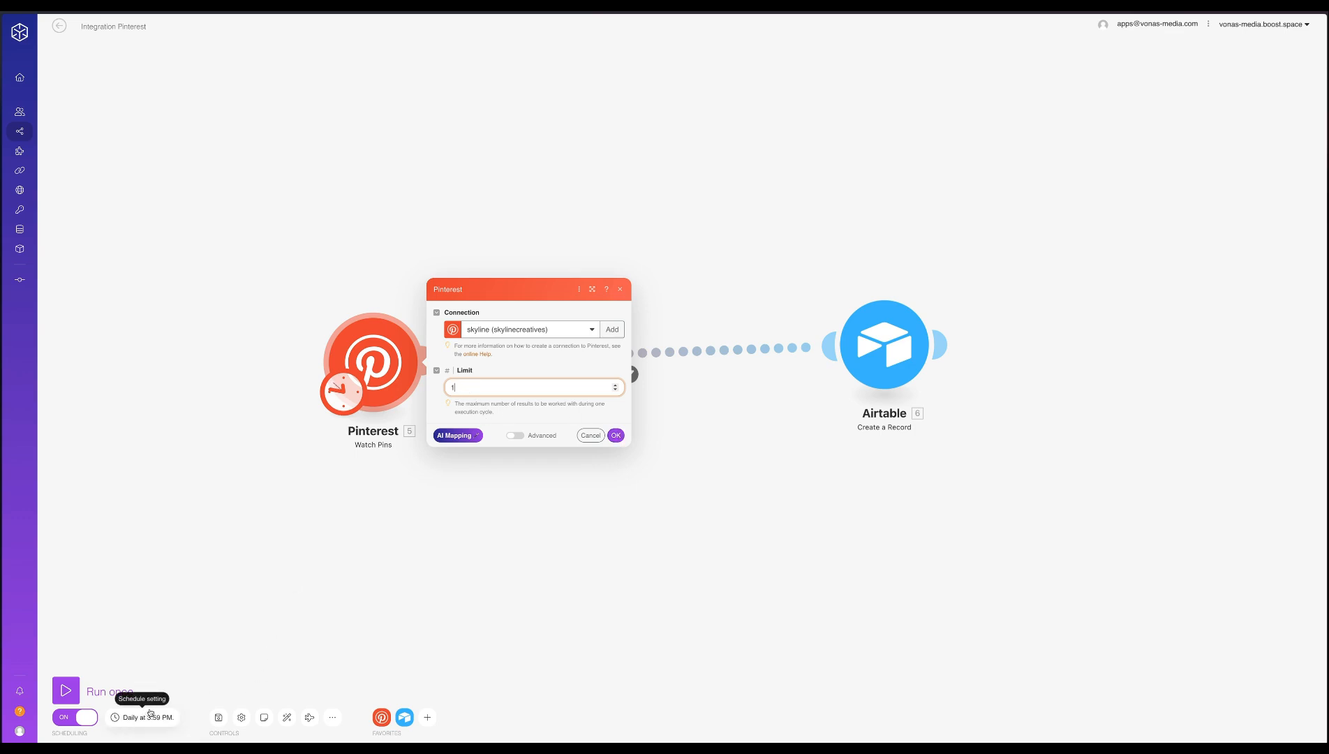
{"action": "left_click", "coordinate": [616, 434]}
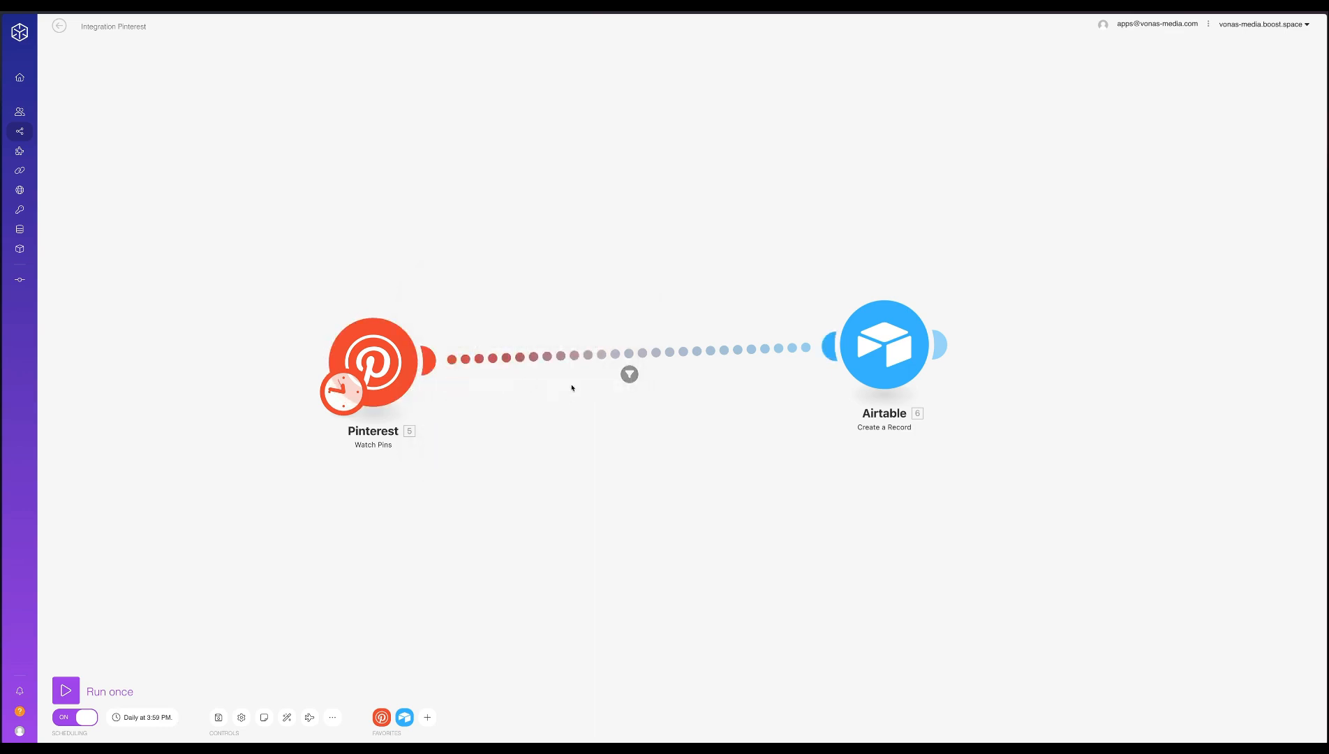
Check the condition of the filter between the Pinterest and Airtable modules
{"action": "left_click", "coordinate": [629, 379]}
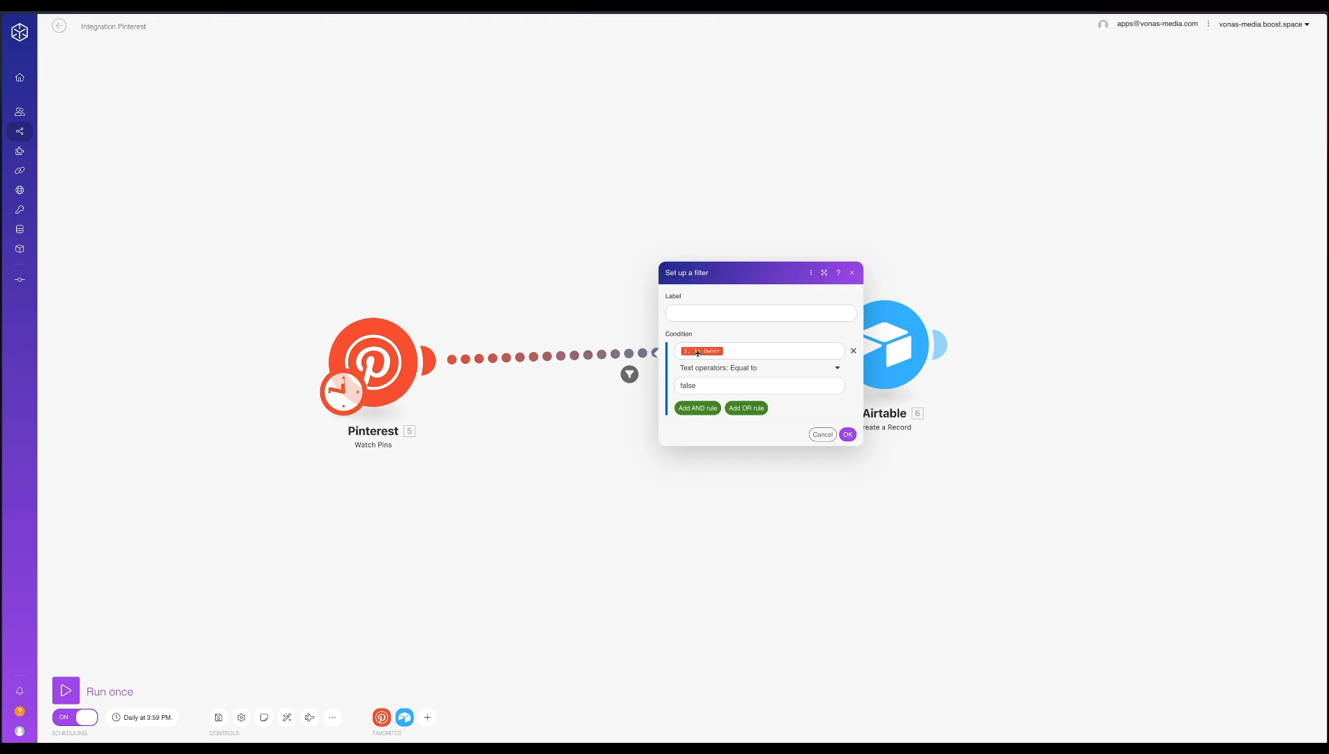
{"action": "mouse_move", "coordinate": [709, 350]}
{"action": "left_click", "coordinate": [849, 435]}
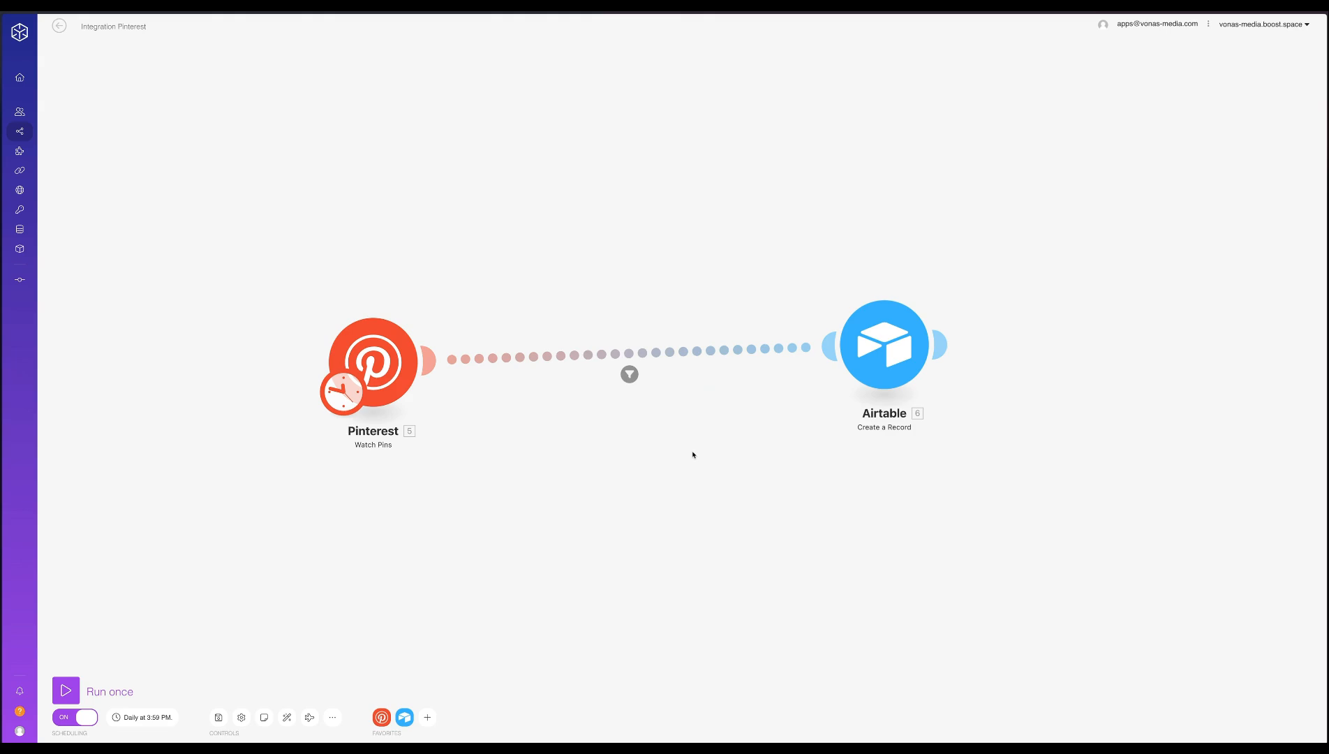
Add a right split beside the scenario and open Pinterest in it
{"action": "key", "text": "super+t"}
{"action": "type", "text": "add"}
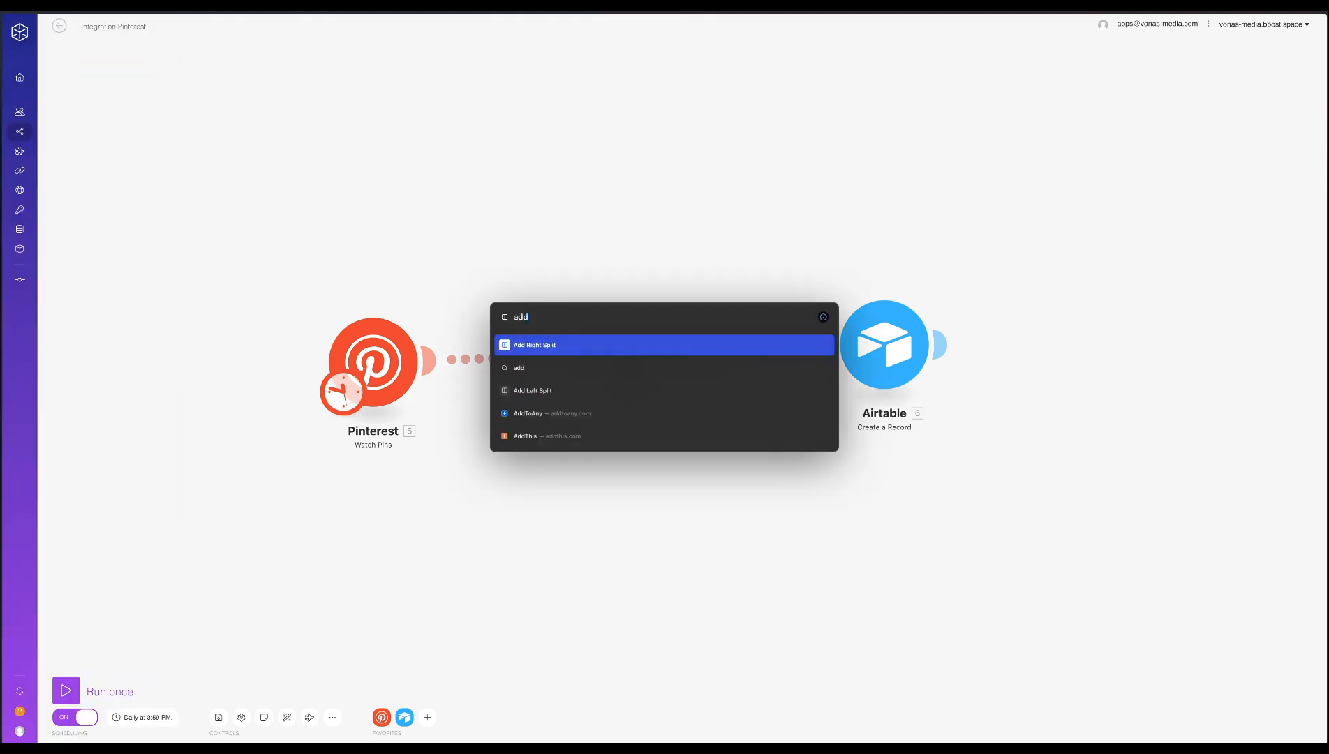
{"action": "key", "text": "Return"}
{"action": "type", "text": "pi"}
{"action": "key", "text": "Return"}
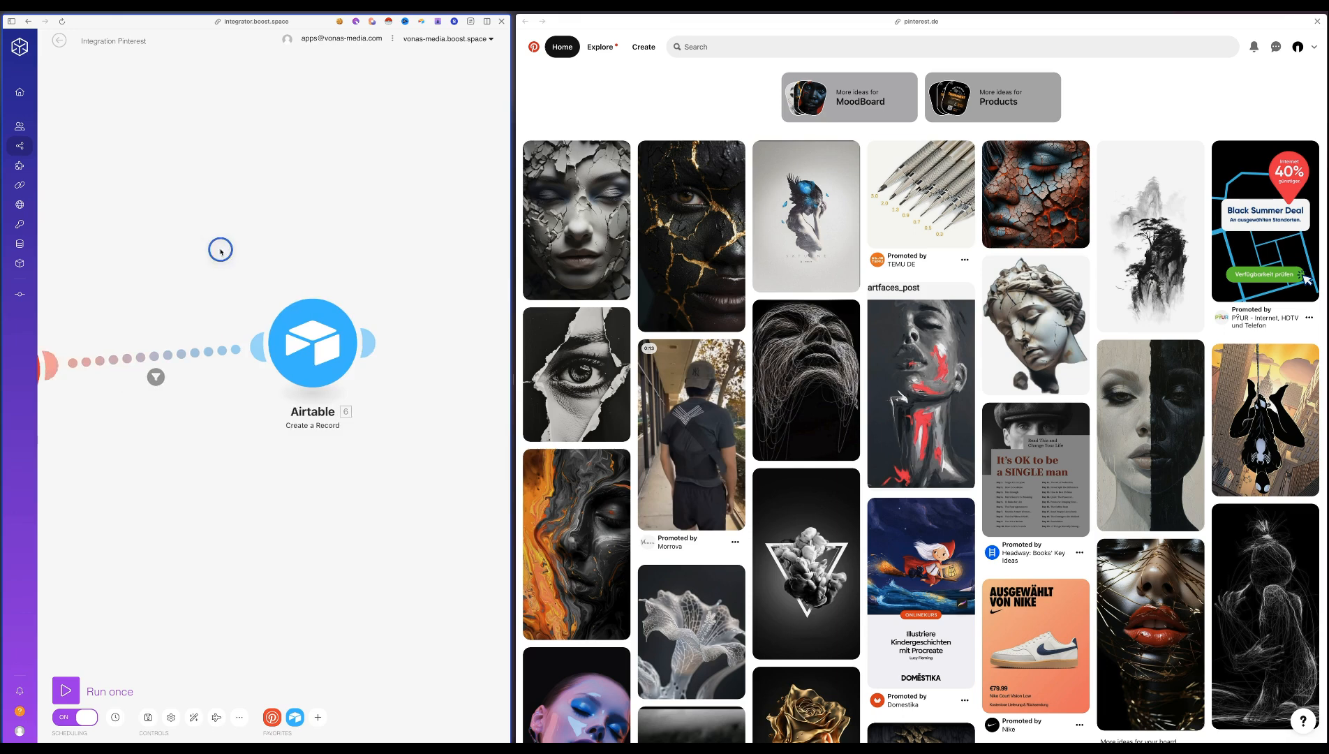
{"action": "left_click_drag", "start_coordinate": [219, 249], "coordinate": [338, 244]}
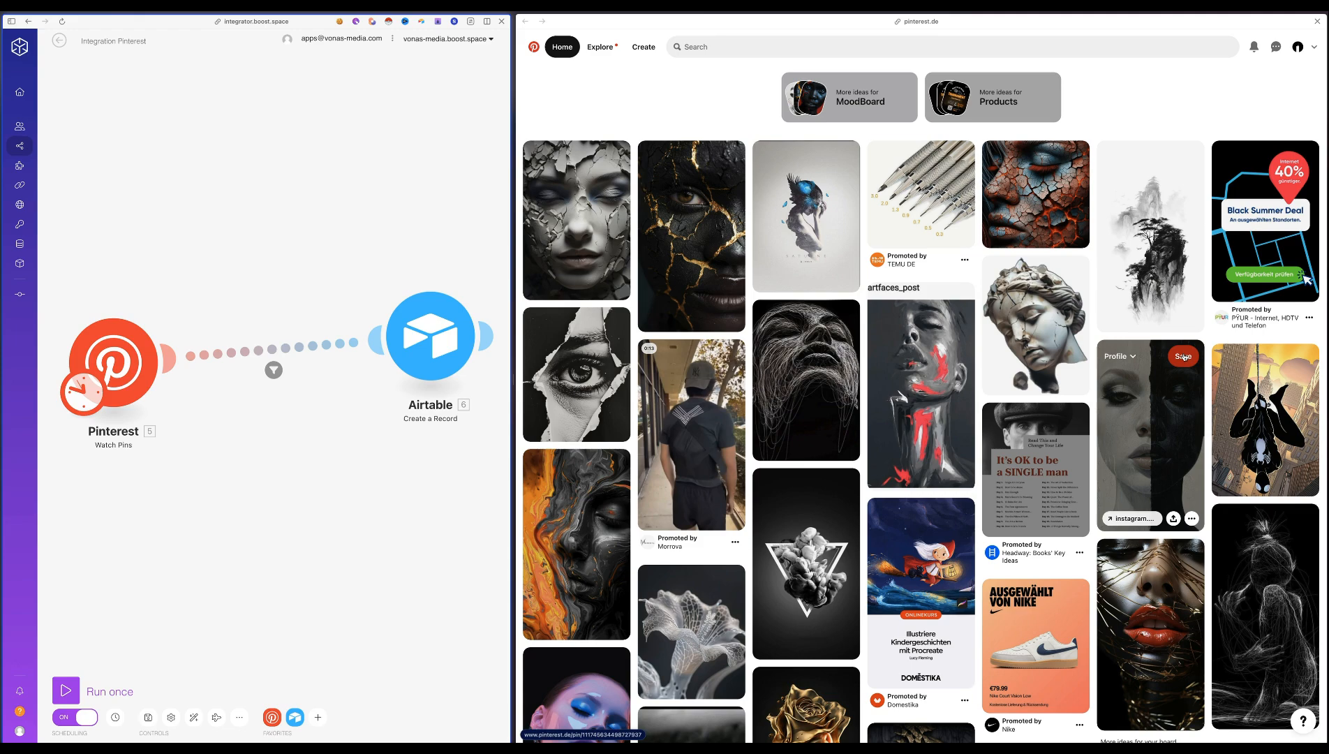
Browse the Pinterest home feed and save the black portrait drawn in fine white lines to the MoodBoard board
{"action": "scroll", "coordinate": [1184, 357], "scroll_direction": "down", "scroll_amount": 4}
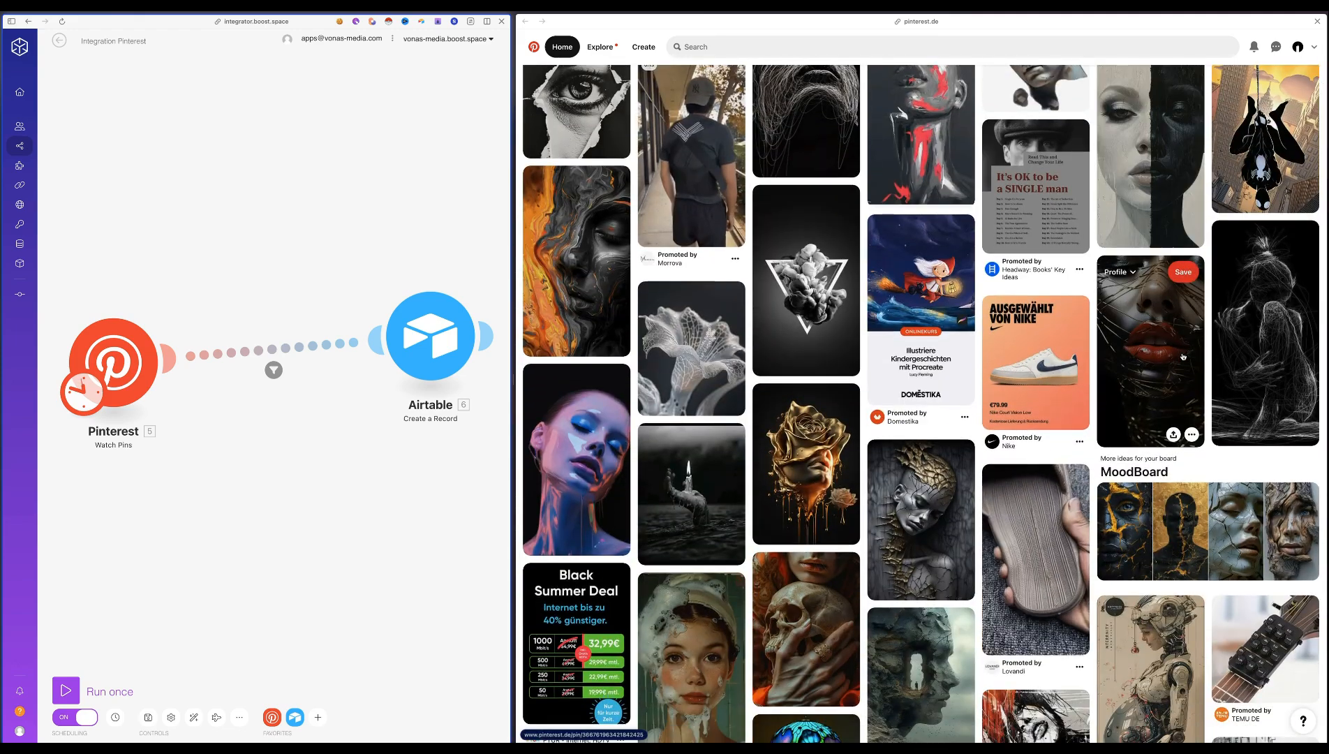
{"action": "scroll", "coordinate": [1183, 356], "scroll_direction": "down", "scroll_amount": 8}
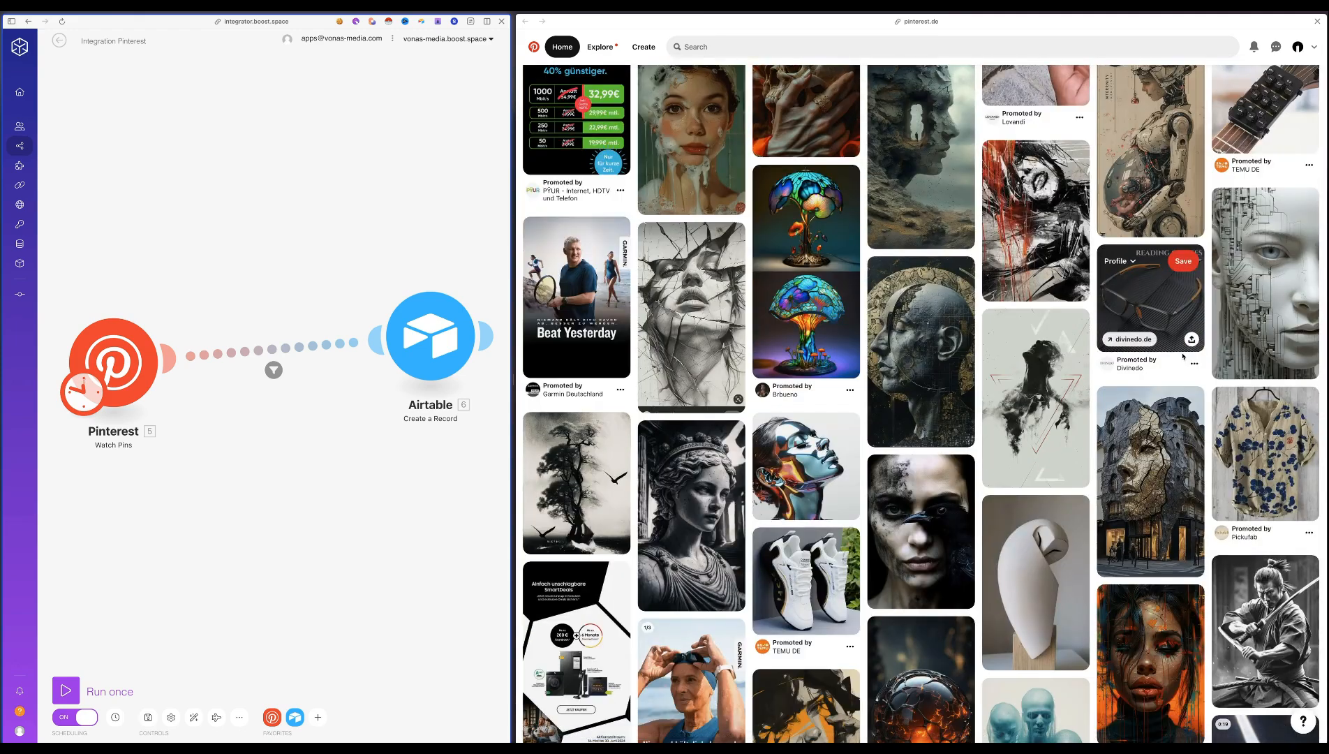
{"action": "scroll", "coordinate": [1183, 357], "scroll_direction": "down", "scroll_amount": 7}
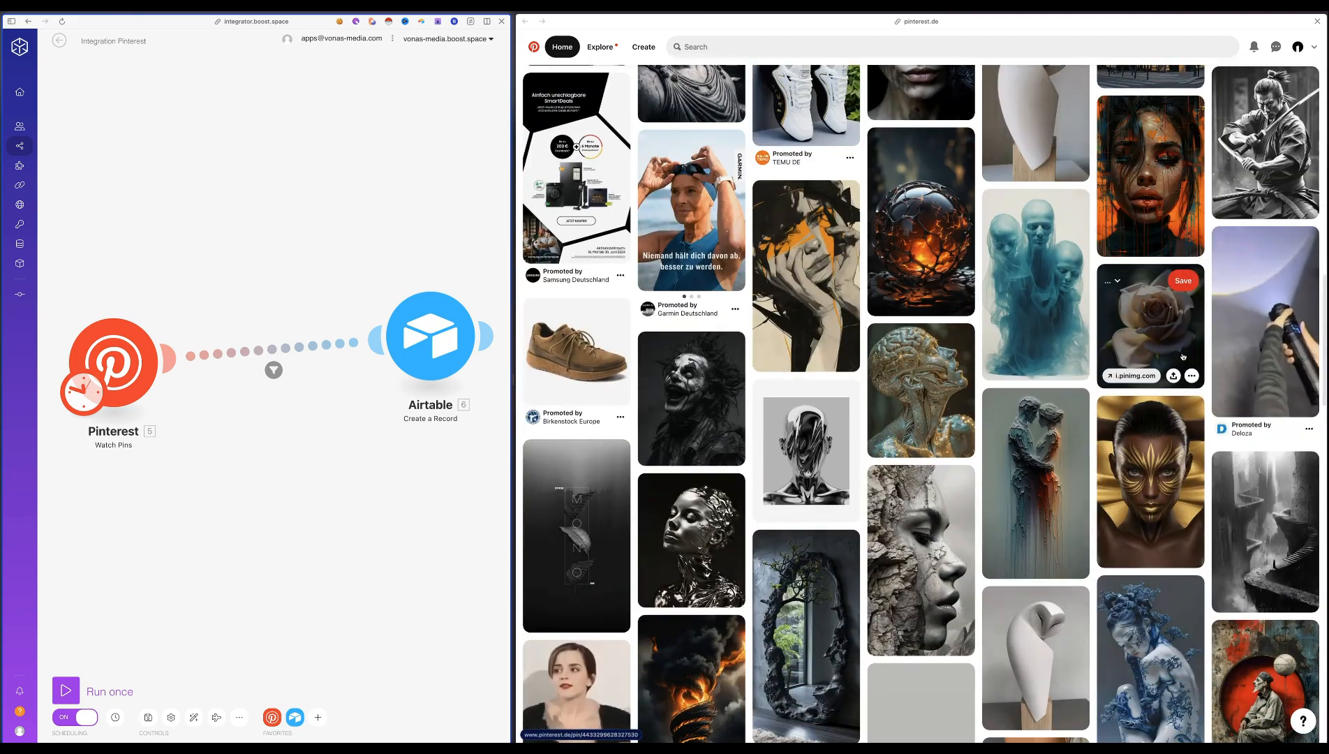
{"action": "scroll", "coordinate": [1183, 357], "scroll_direction": "down", "scroll_amount": 2}
{"action": "scroll", "coordinate": [1184, 356], "scroll_direction": "up", "scroll_amount": 10}
{"action": "scroll", "coordinate": [1183, 357], "scroll_direction": "up", "scroll_amount": 6}
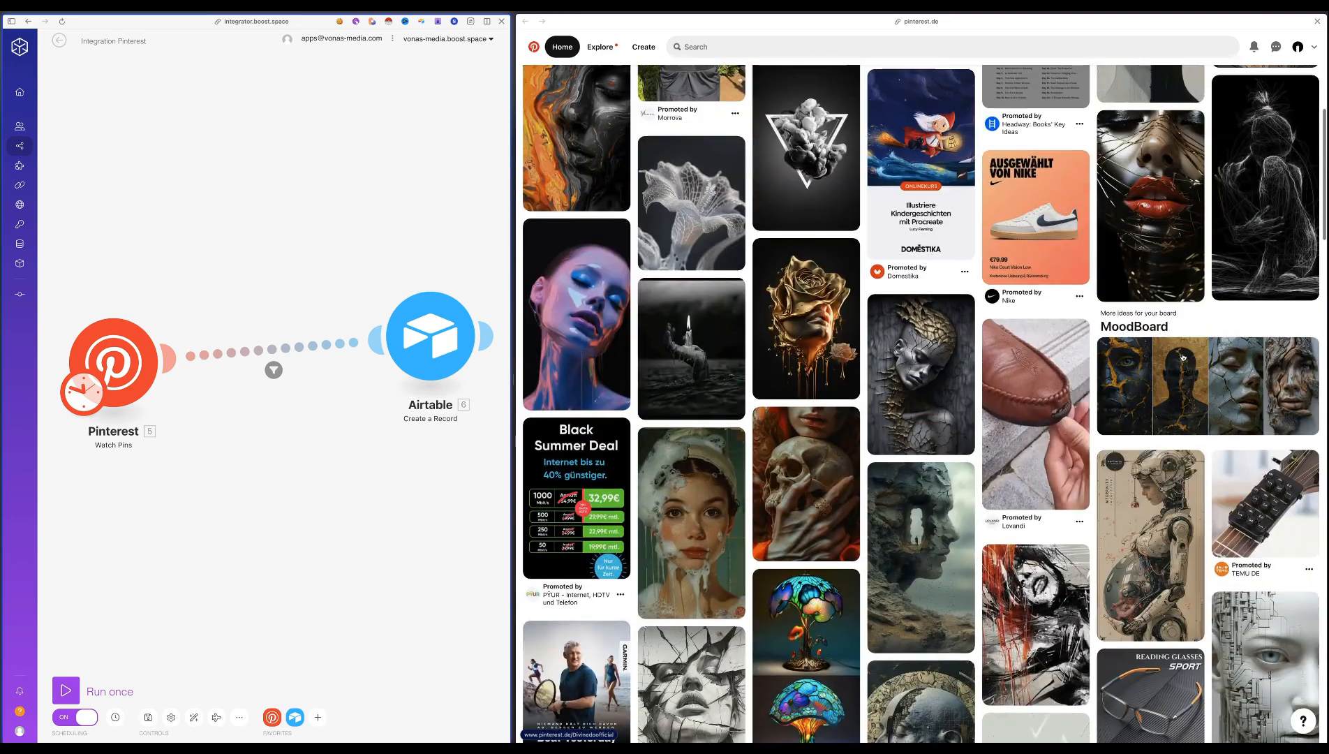
{"action": "scroll", "coordinate": [898, 450], "scroll_direction": "up", "scroll_amount": 3}
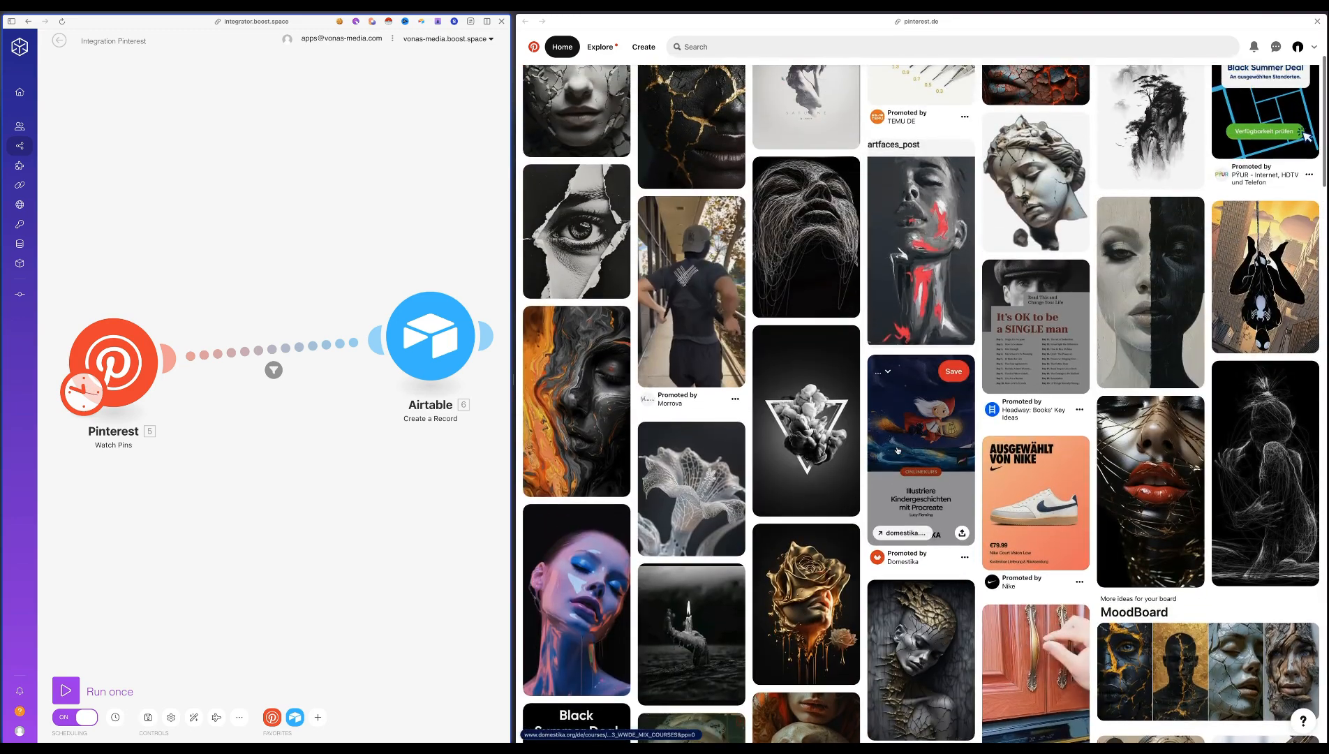
{"action": "scroll", "coordinate": [899, 462], "scroll_direction": "up", "scroll_amount": 1}
{"action": "scroll", "coordinate": [899, 462], "scroll_direction": "up", "scroll_amount": 1}
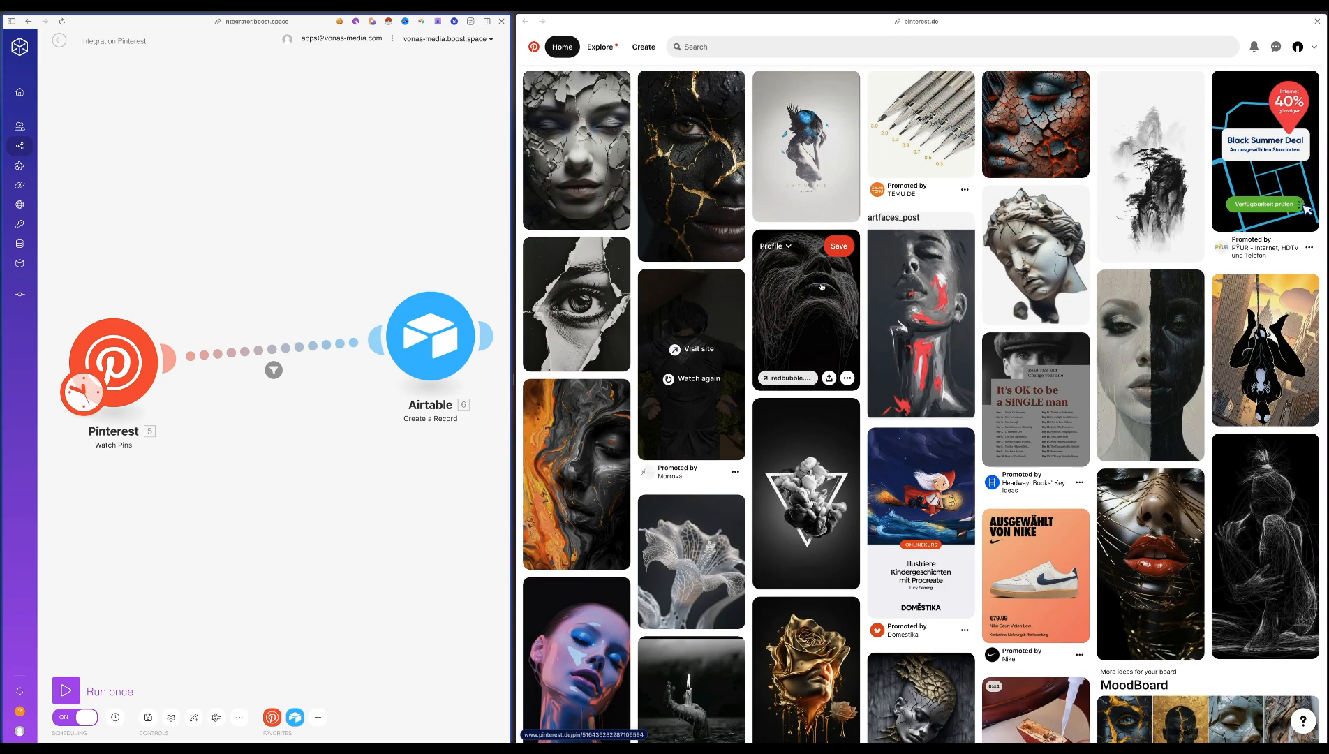
{"action": "left_click", "coordinate": [794, 247]}
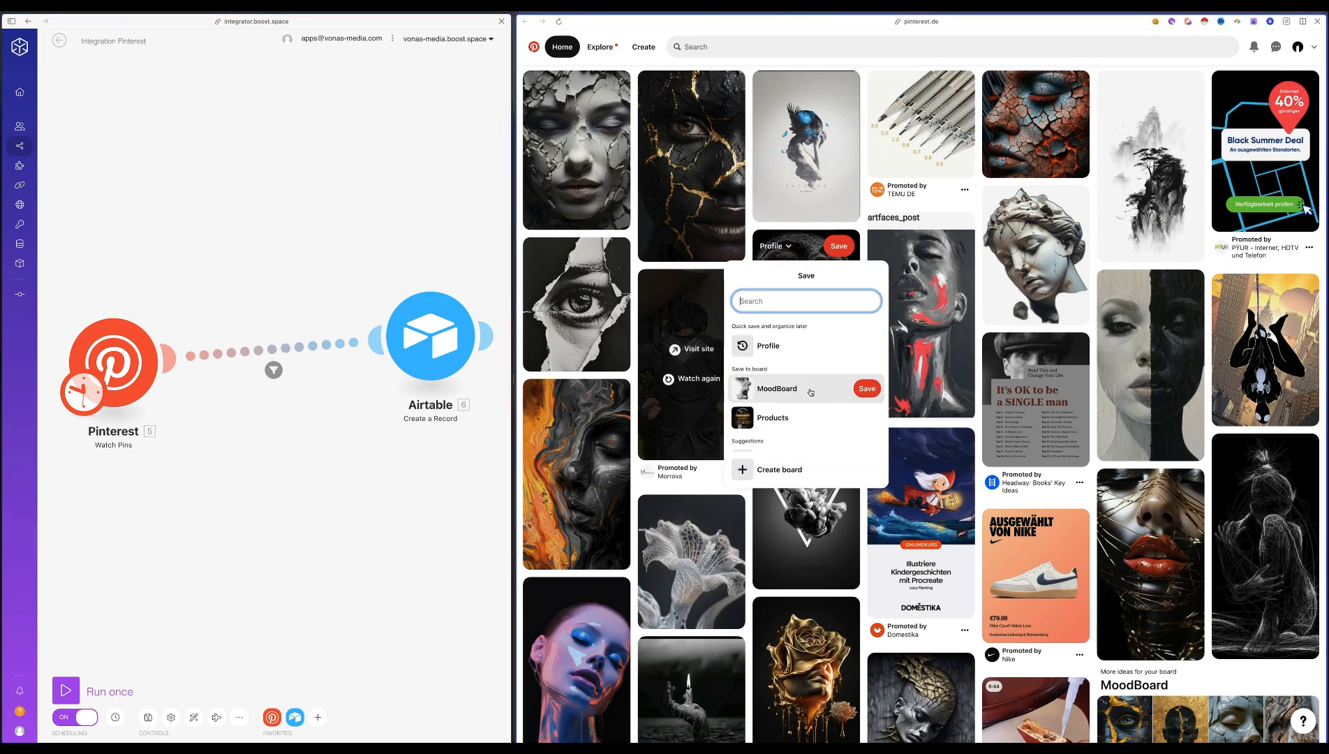
{"action": "left_click", "coordinate": [793, 393]}
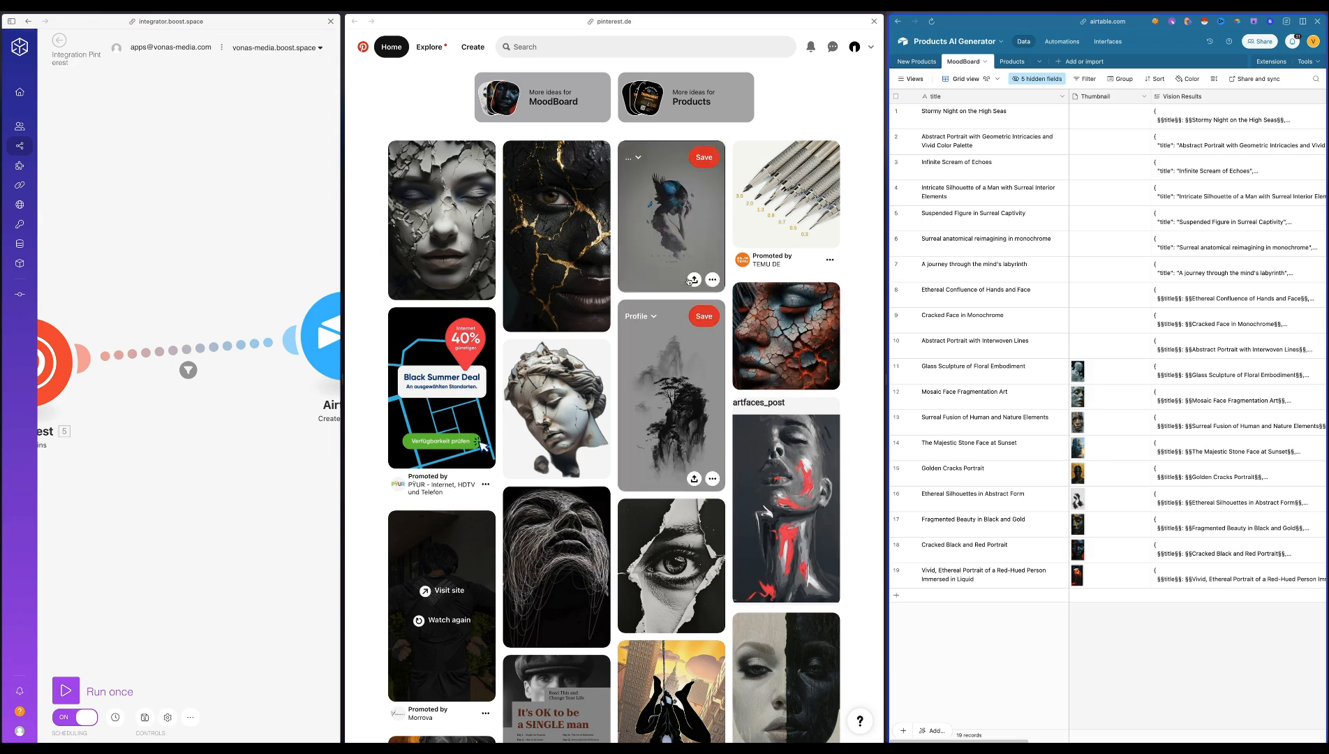
Widen the scenario pane and run the Integration Pinterest scenario once
{"action": "left_click", "coordinate": [240, 283]}
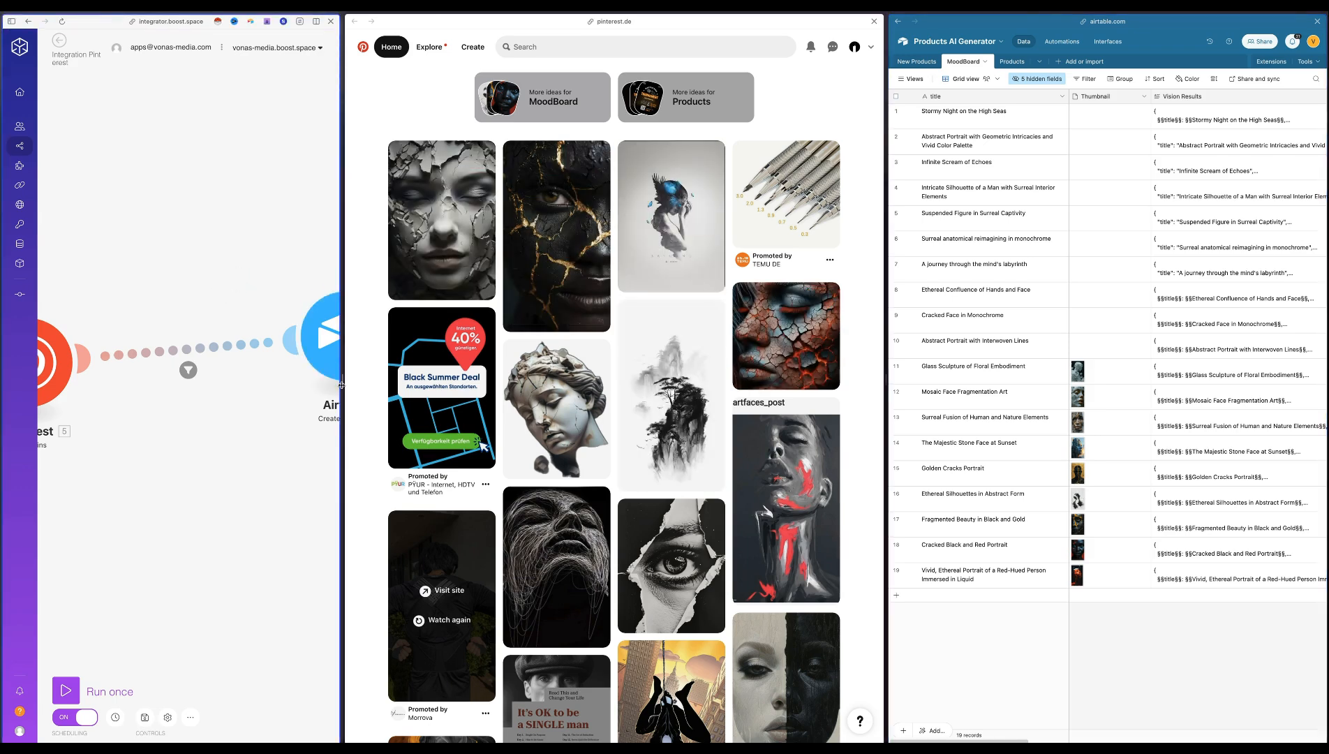
{"action": "left_click_drag", "start_coordinate": [342, 382], "coordinate": [381, 383]}
{"action": "left_click", "coordinate": [65, 690]}
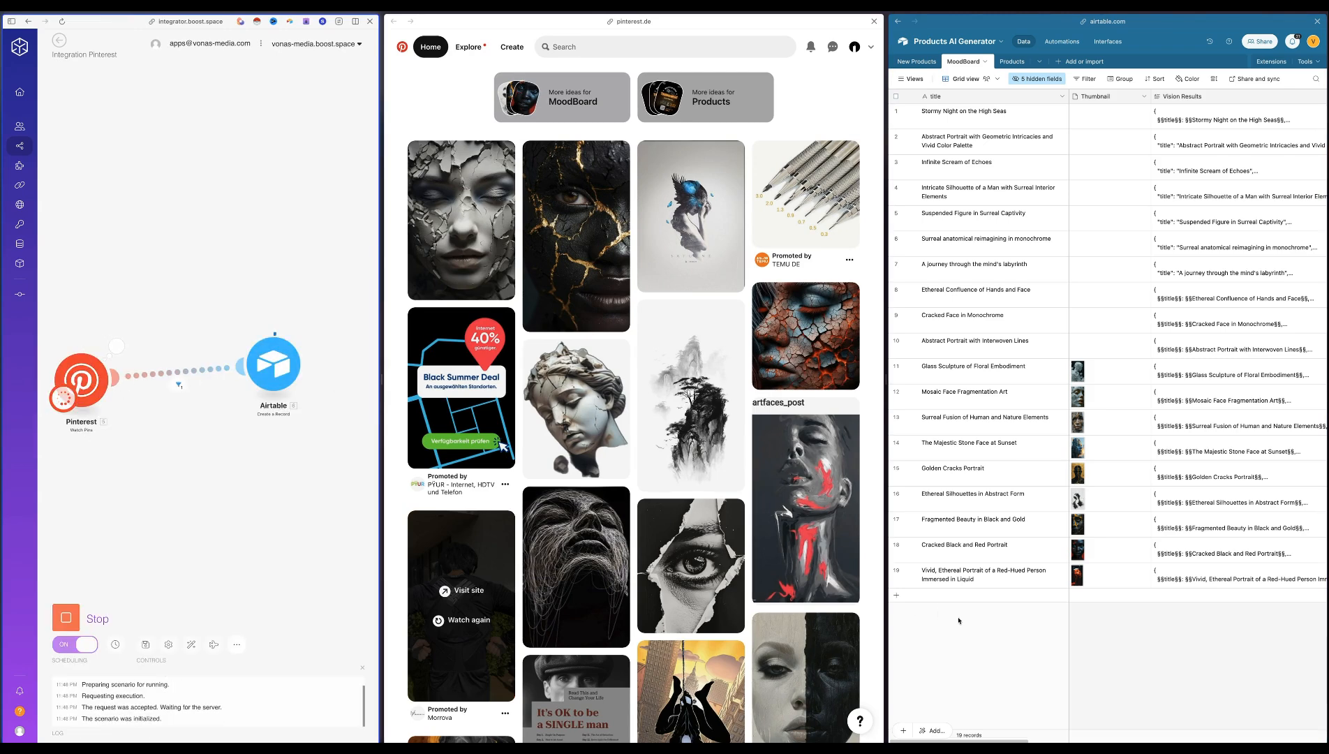
Inspect the Airtable module's run output and check the new record's image URL in the MoodBoard table
{"action": "left_click", "coordinate": [309, 329]}
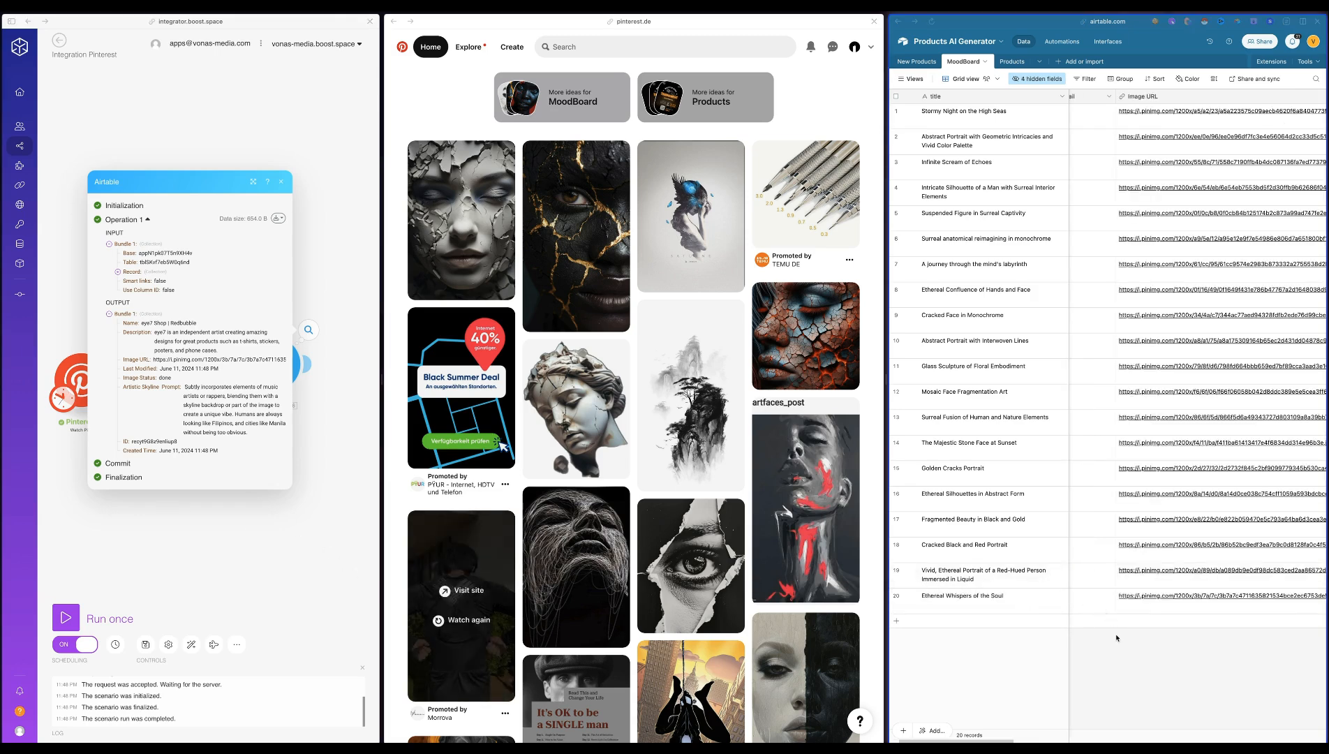
{"action": "scroll", "coordinate": [1116, 638], "scroll_direction": "left", "scroll_amount": 2}
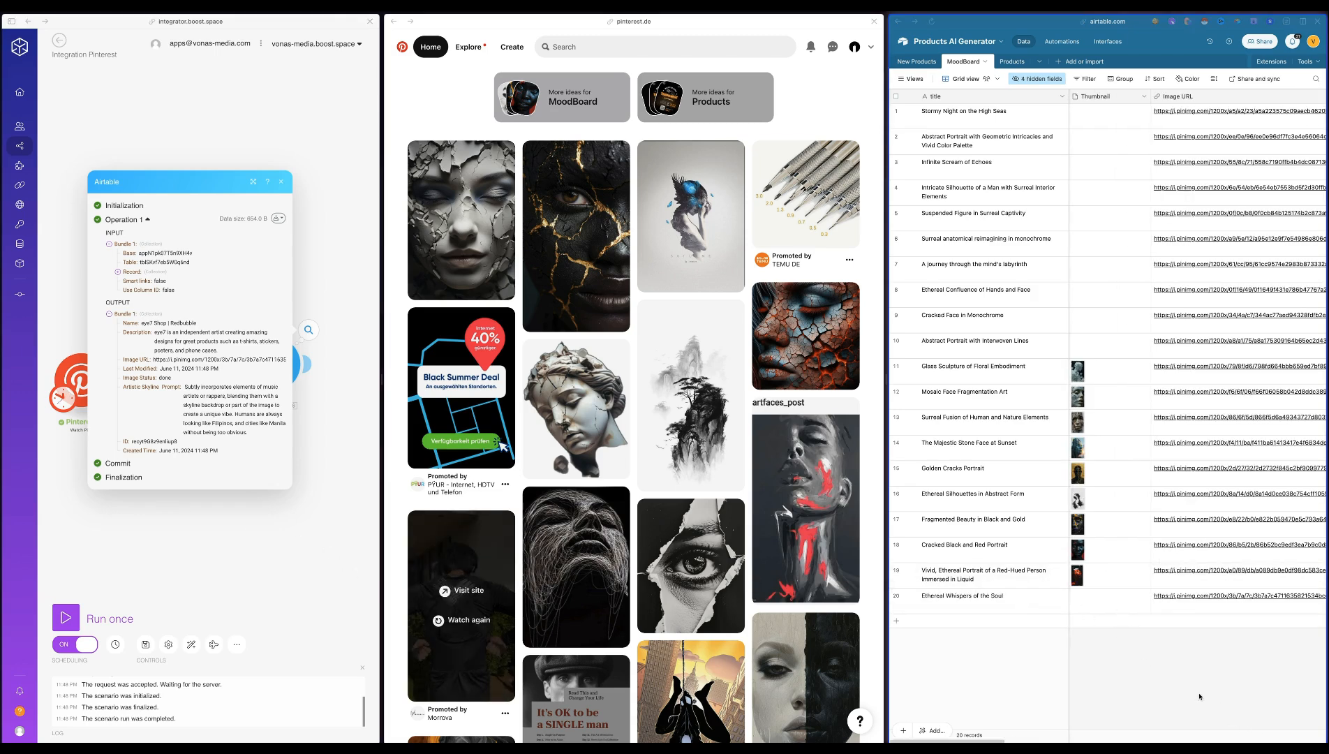
{"action": "scroll", "coordinate": [1180, 663], "scroll_direction": "right", "scroll_amount": 3}
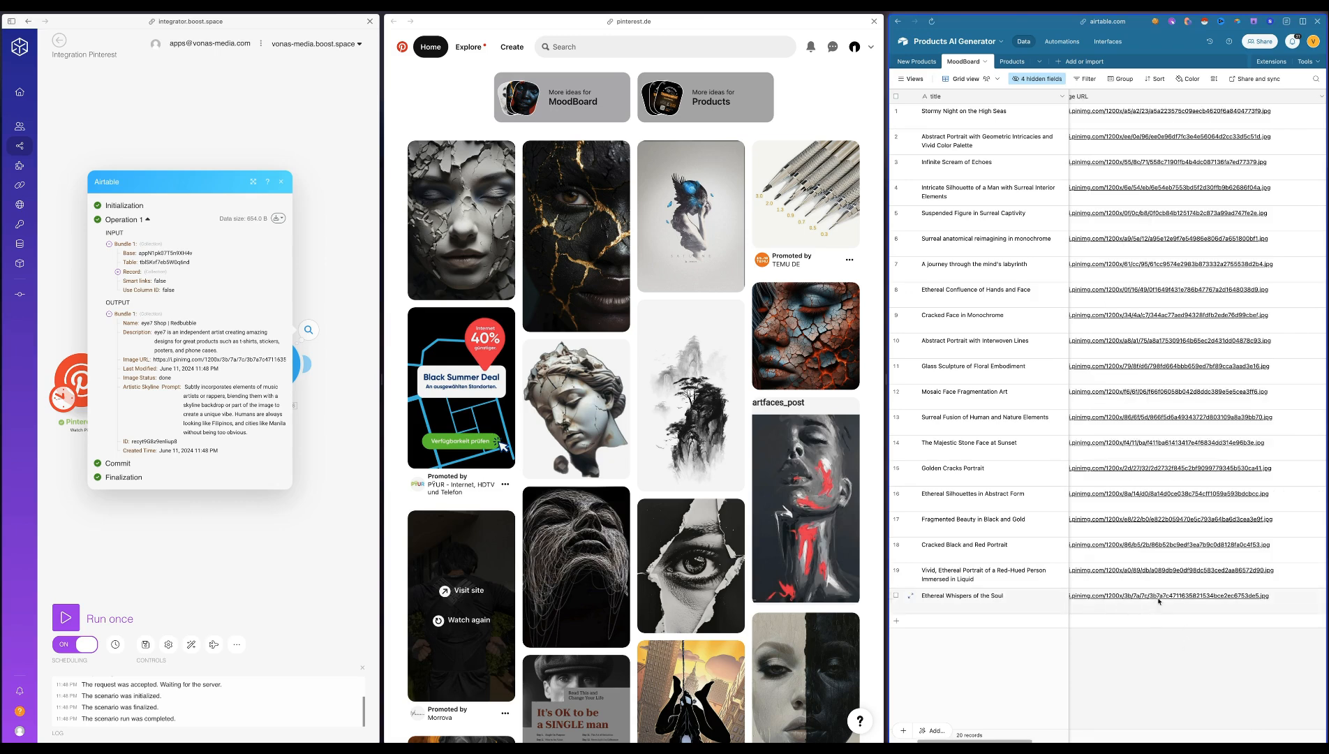
Open the Airtable Create a Record module's settings and refresh its MoodBoard table fields
{"action": "left_click", "coordinate": [299, 414]}
{"action": "left_click", "coordinate": [273, 374]}
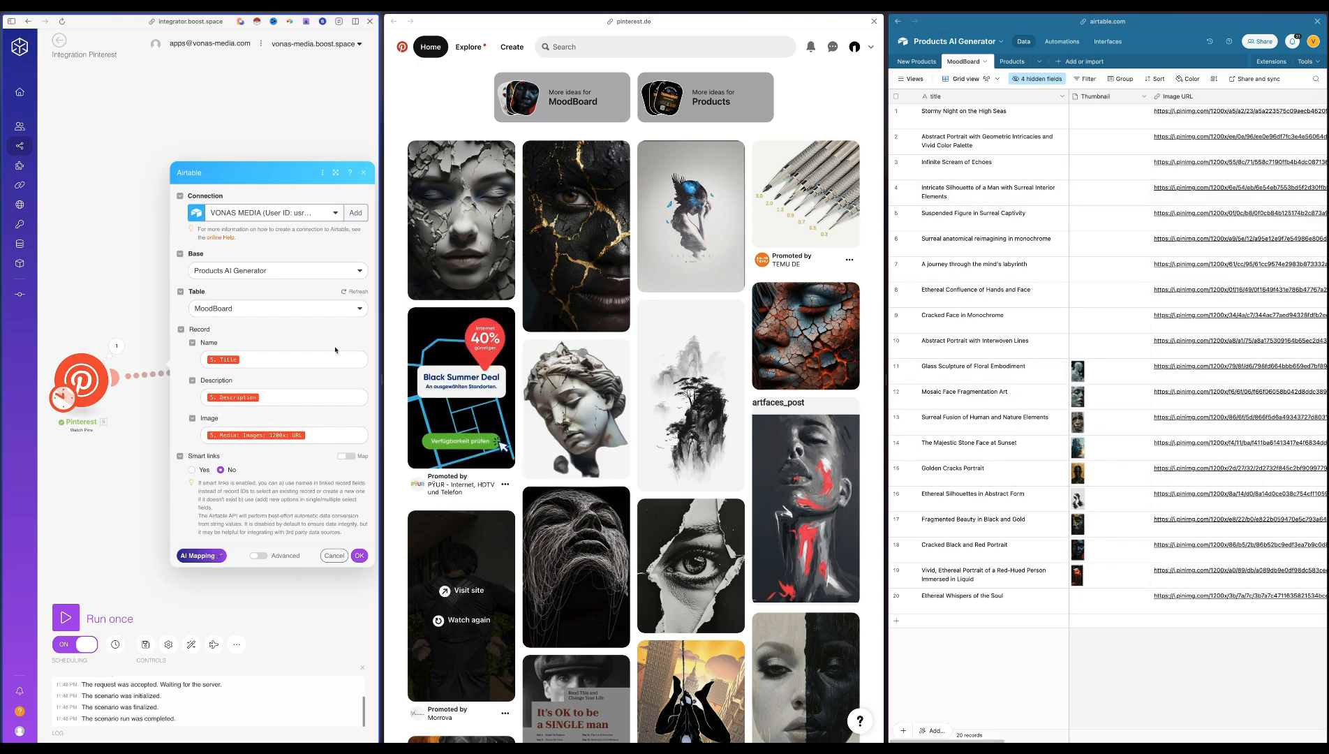
{"action": "left_click", "coordinate": [351, 294]}
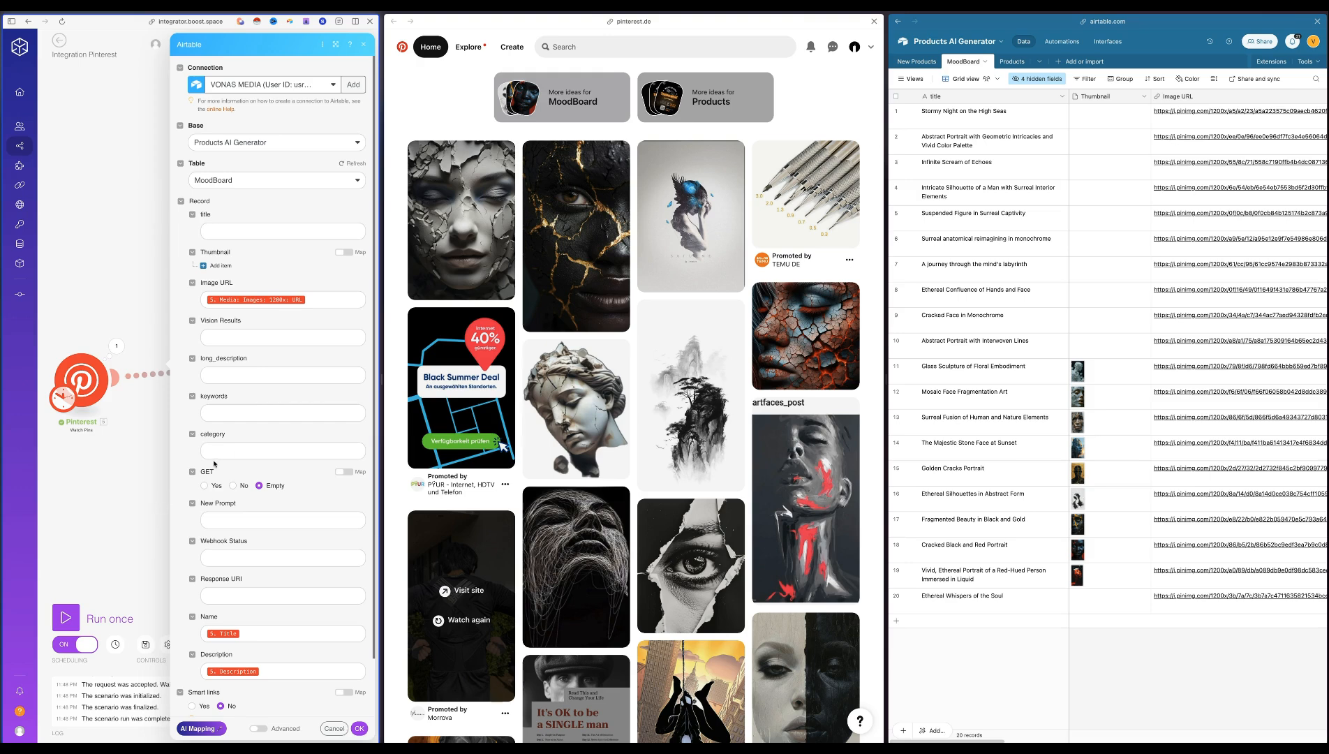
Add a Thumbnail item to the Airtable record, mapping File URL to the 1200x image URL and File name to the pin Title
{"action": "left_click", "coordinate": [222, 266]}
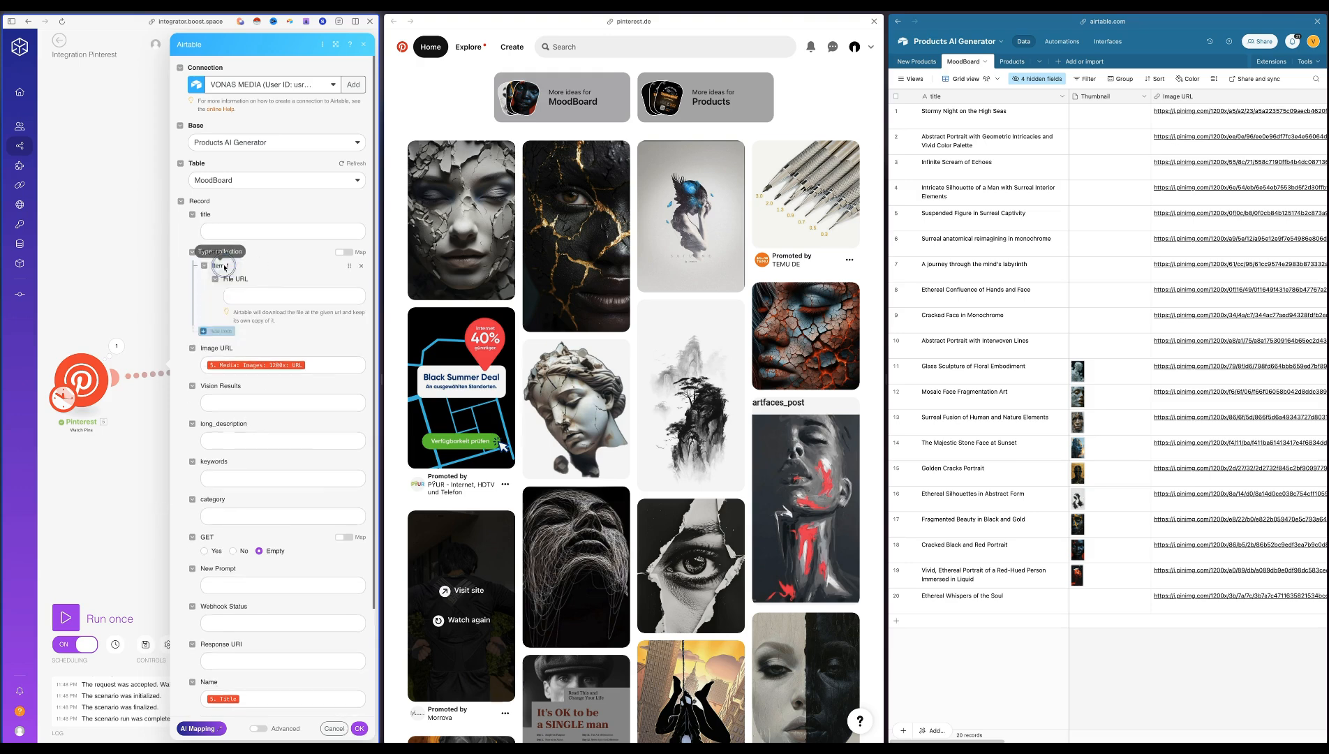
{"action": "left_click", "coordinate": [265, 298]}
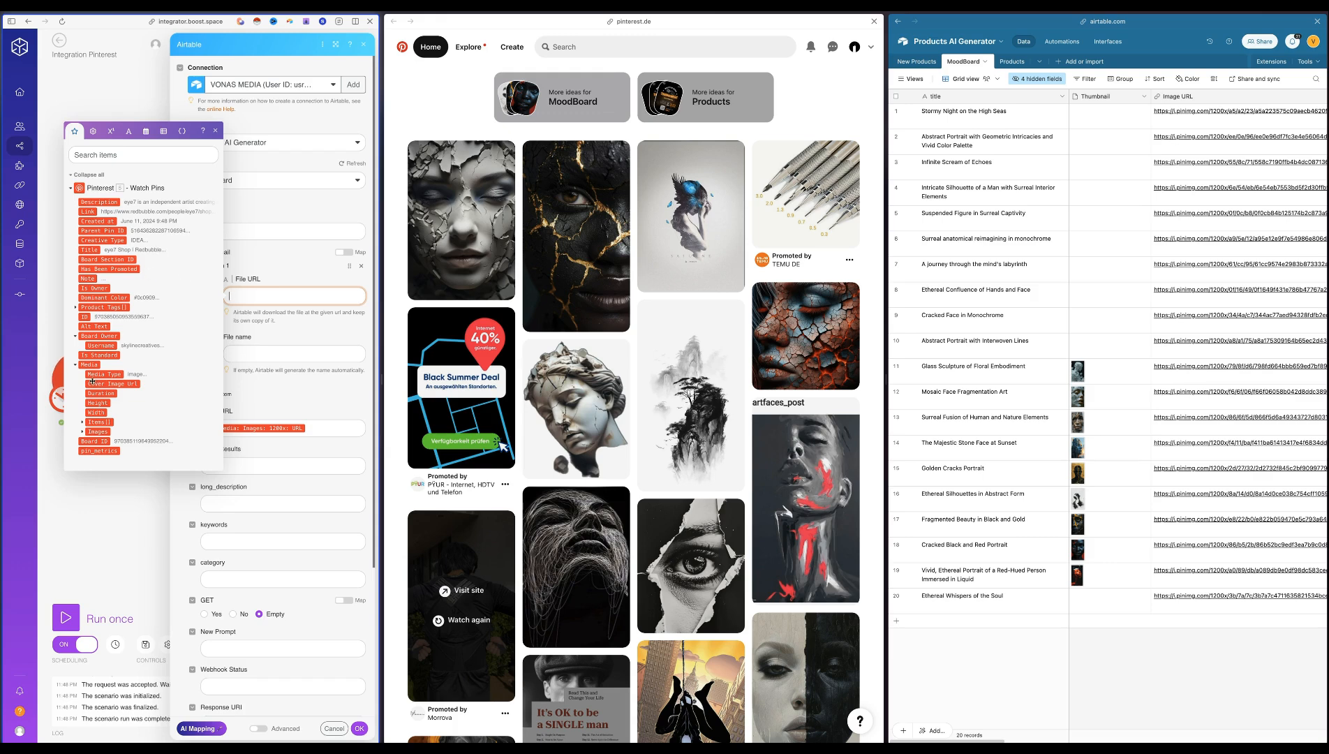
{"action": "left_click", "coordinate": [94, 431]}
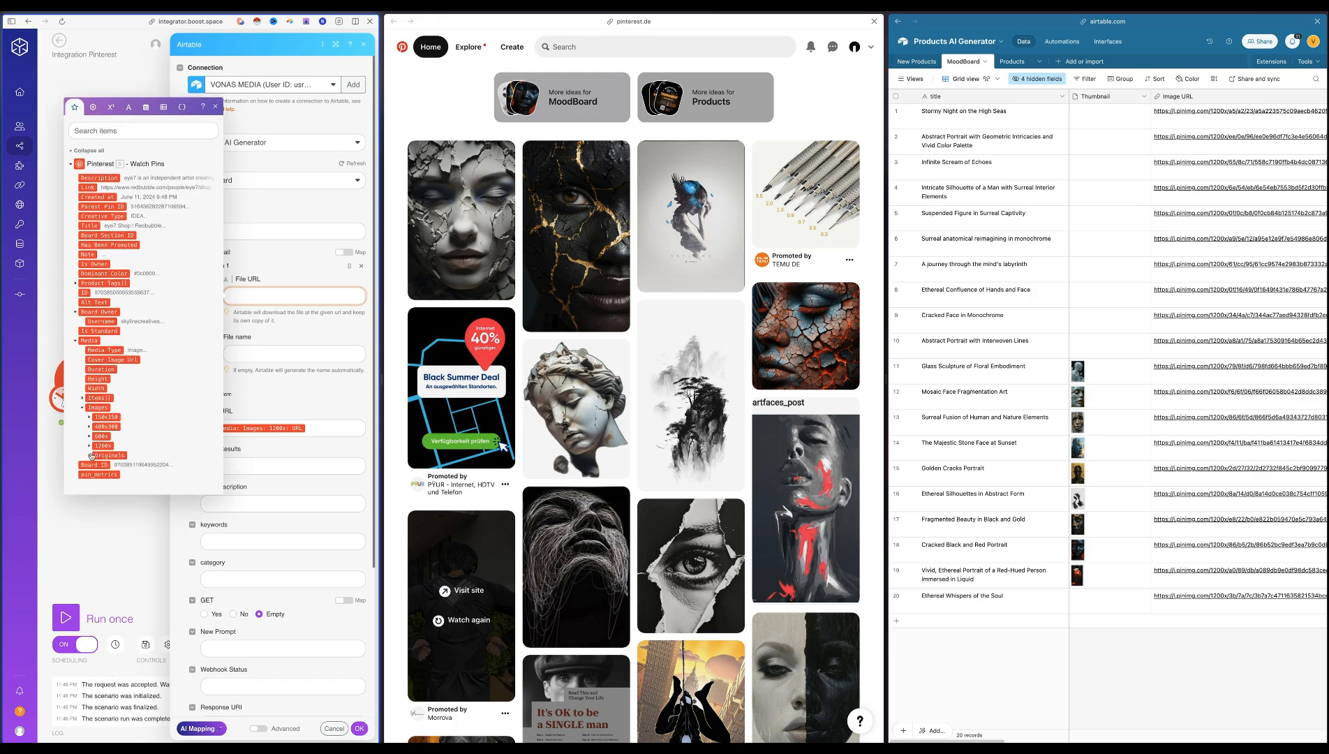
{"action": "left_click", "coordinate": [89, 445]}
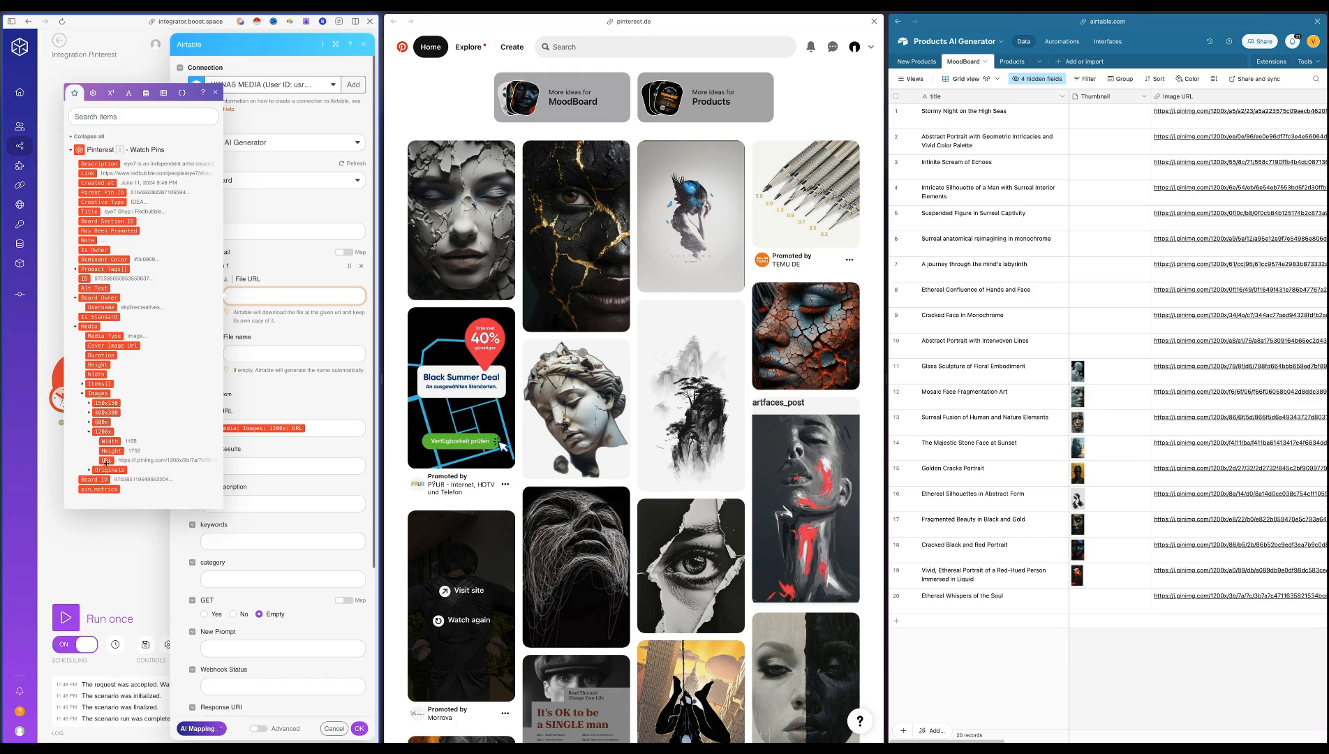
{"action": "left_click", "coordinate": [108, 461]}
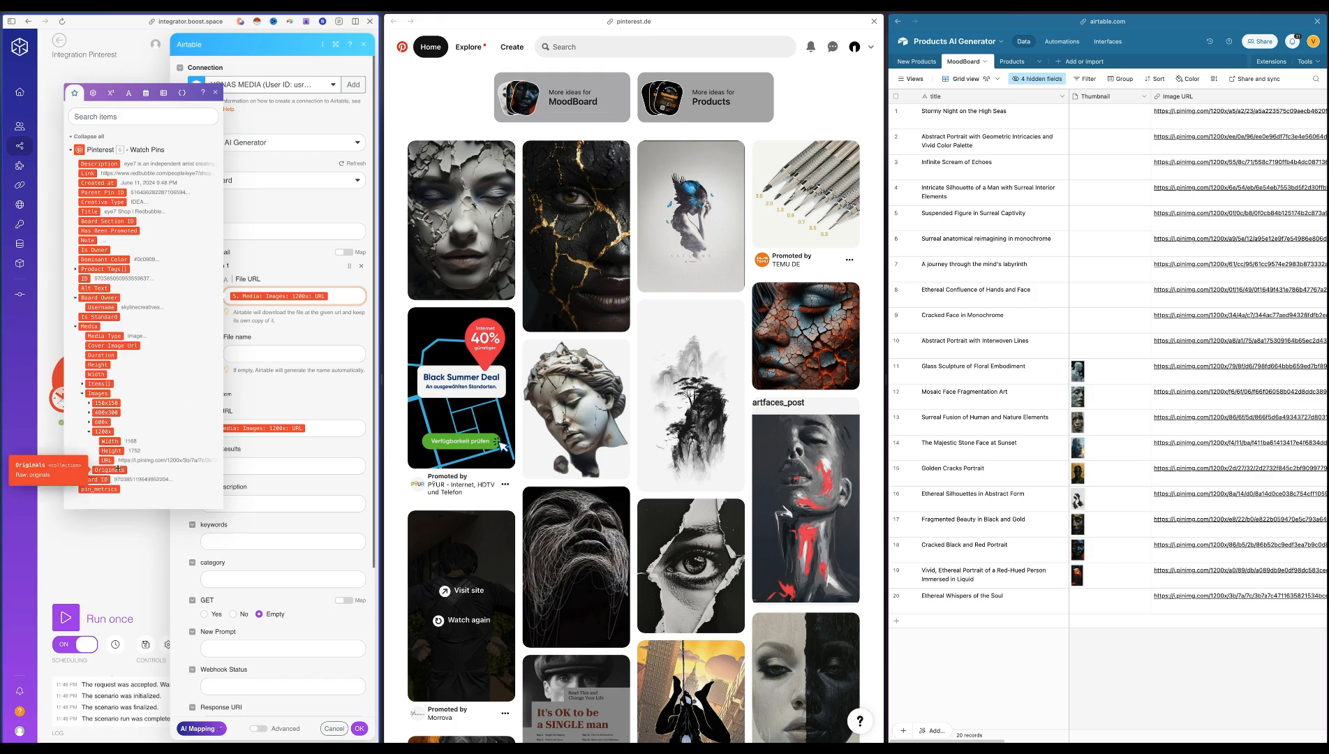
{"action": "left_click", "coordinate": [266, 357]}
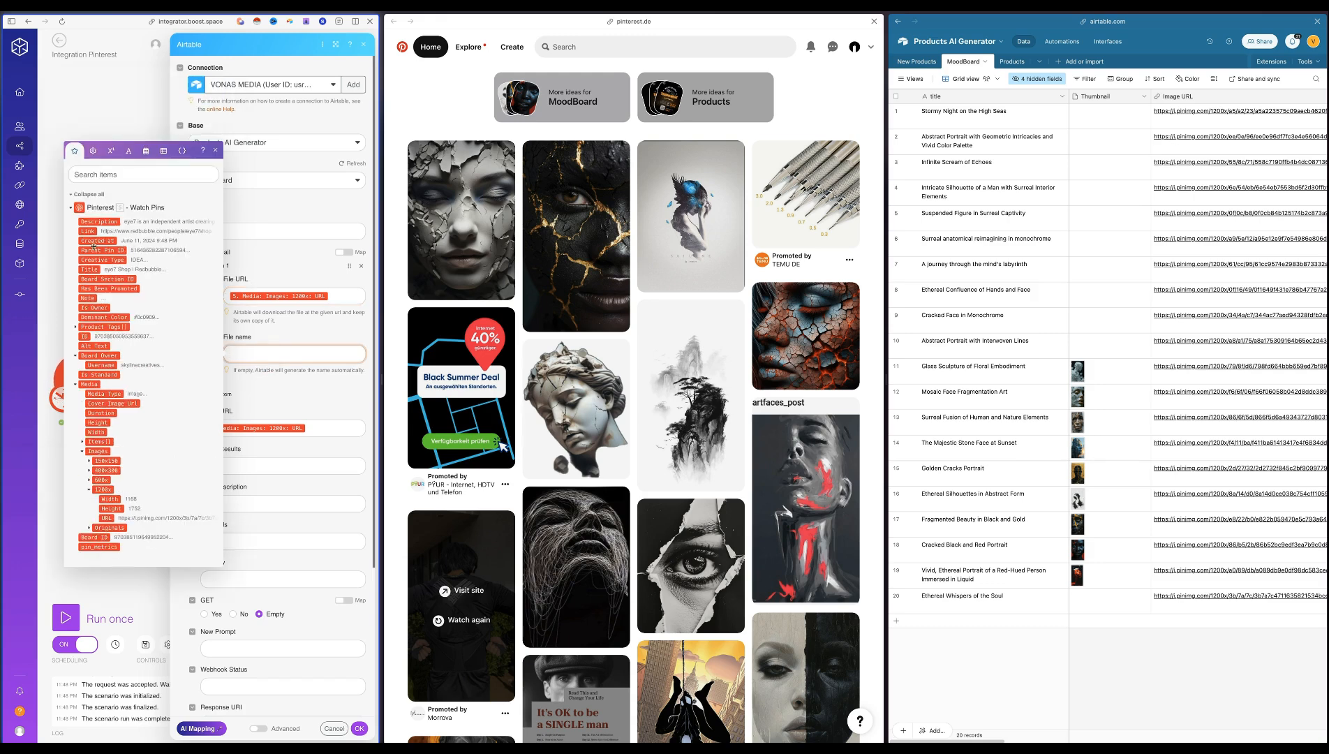
{"action": "left_click", "coordinate": [88, 270]}
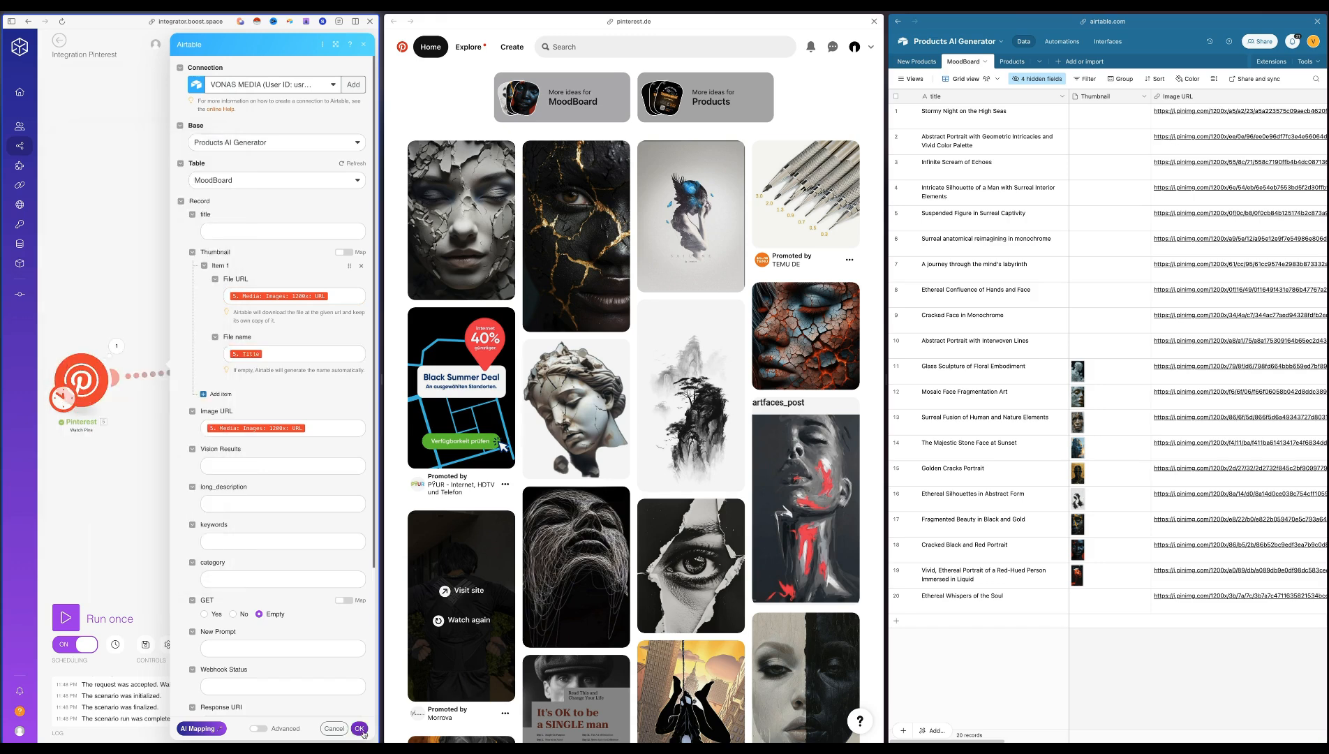
{"action": "left_click", "coordinate": [360, 728]}
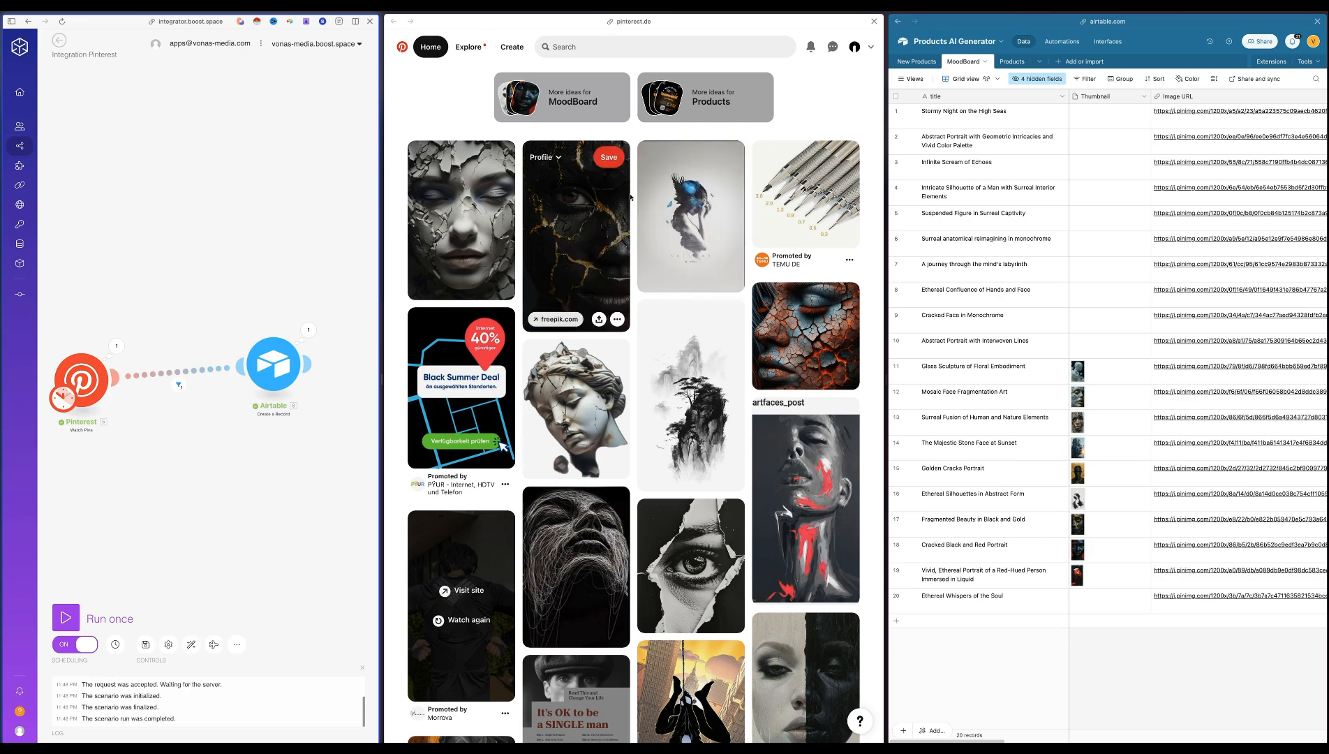
In the Pinterest feed, save the orange-and-black marbled face portrait to the Products board
{"action": "scroll", "coordinate": [559, 210], "scroll_direction": "down", "scroll_amount": 4}
{"action": "left_click", "coordinate": [438, 510]}
{"action": "left_click", "coordinate": [530, 425]}
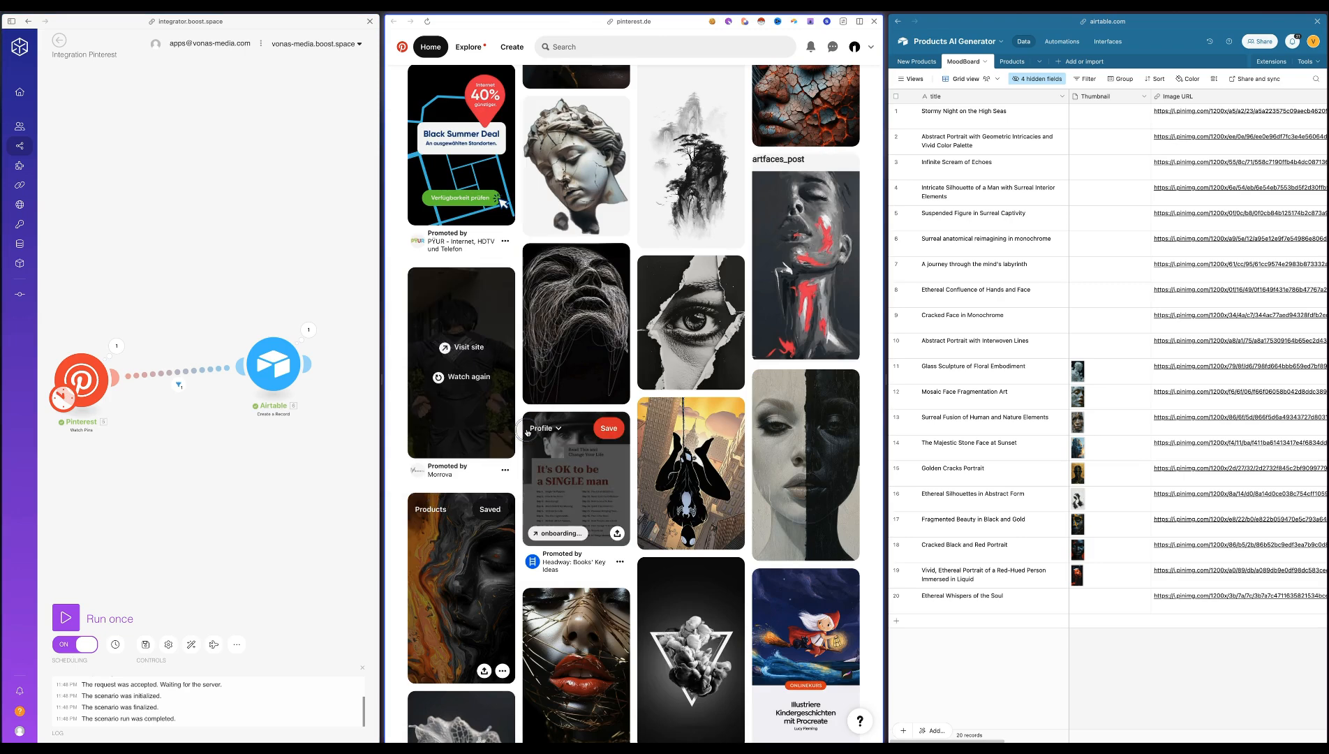
Run the Integration Pinterest scenario once and save the scenario
{"action": "left_click", "coordinate": [66, 618]}
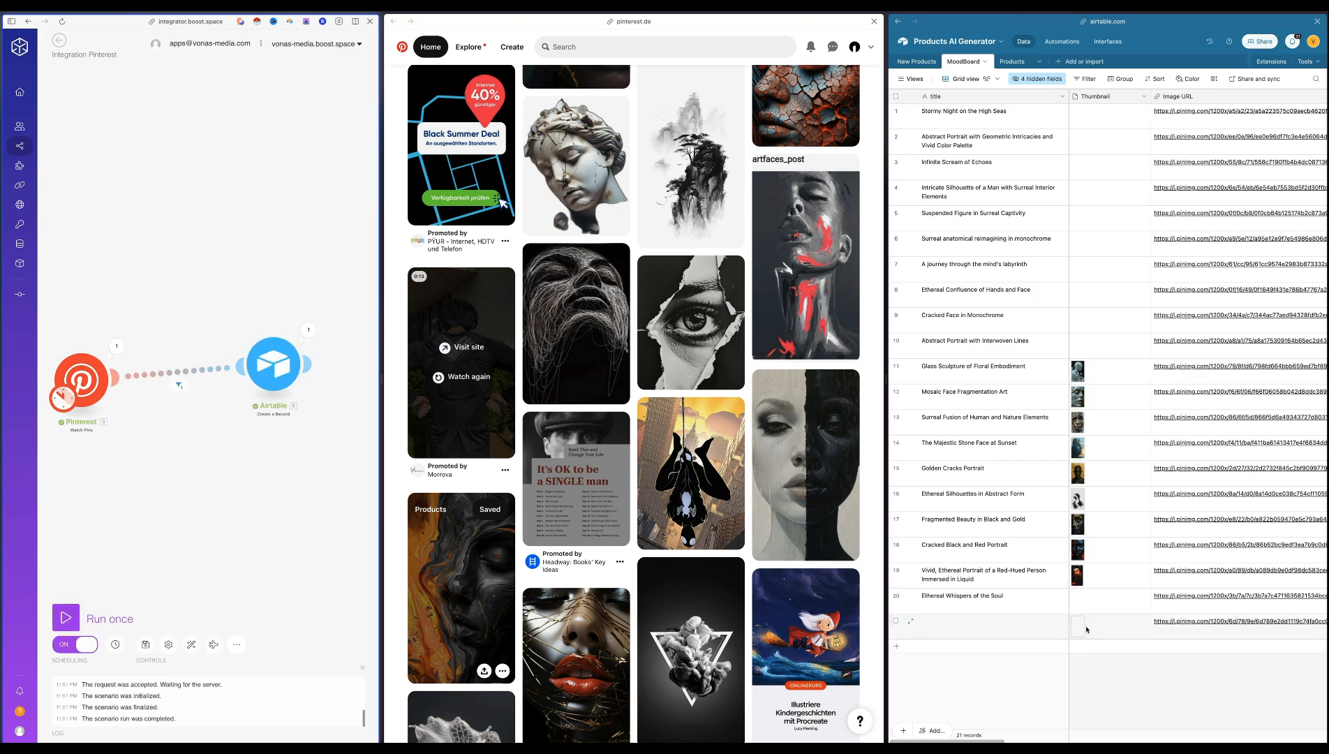
{"action": "left_click", "coordinate": [145, 644]}
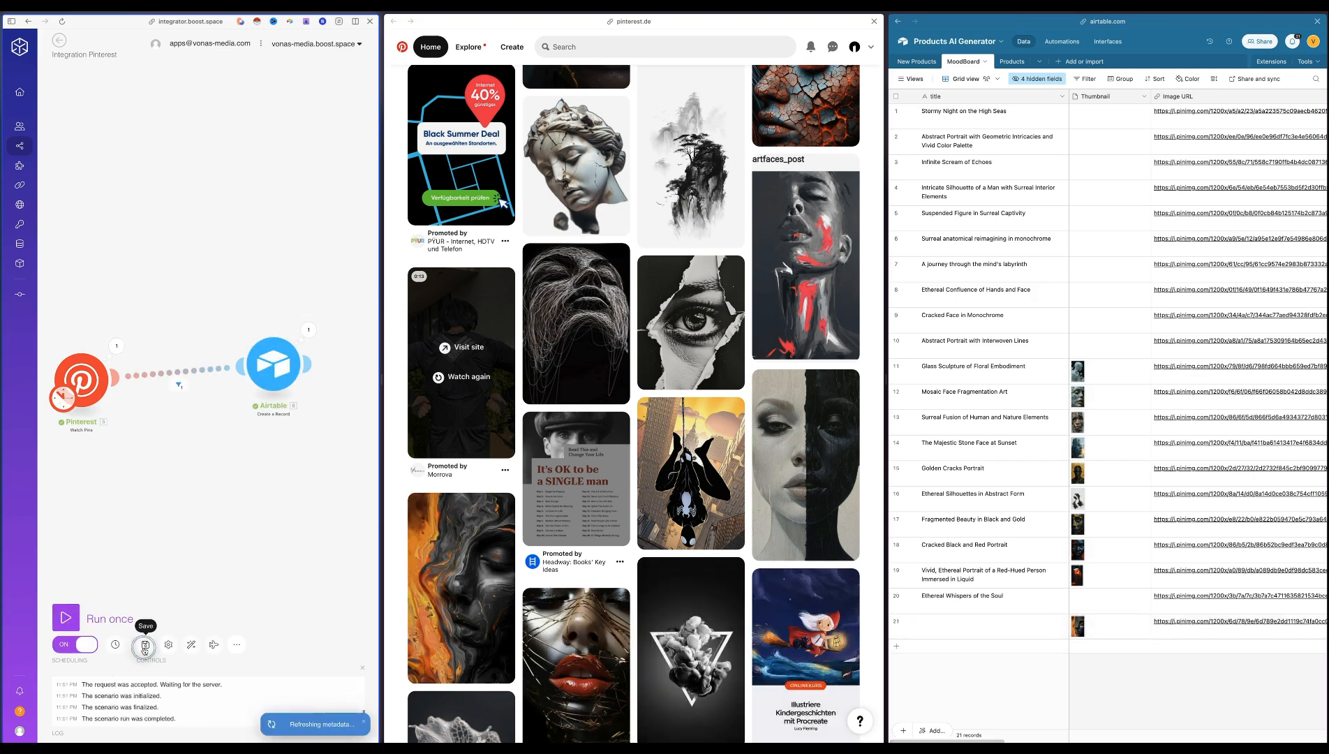
Examine the new MoodBoard record's Image URL, Vision Results, GET and prompt fields
{"action": "scroll", "coordinate": [1180, 679], "scroll_direction": "right", "scroll_amount": 5}
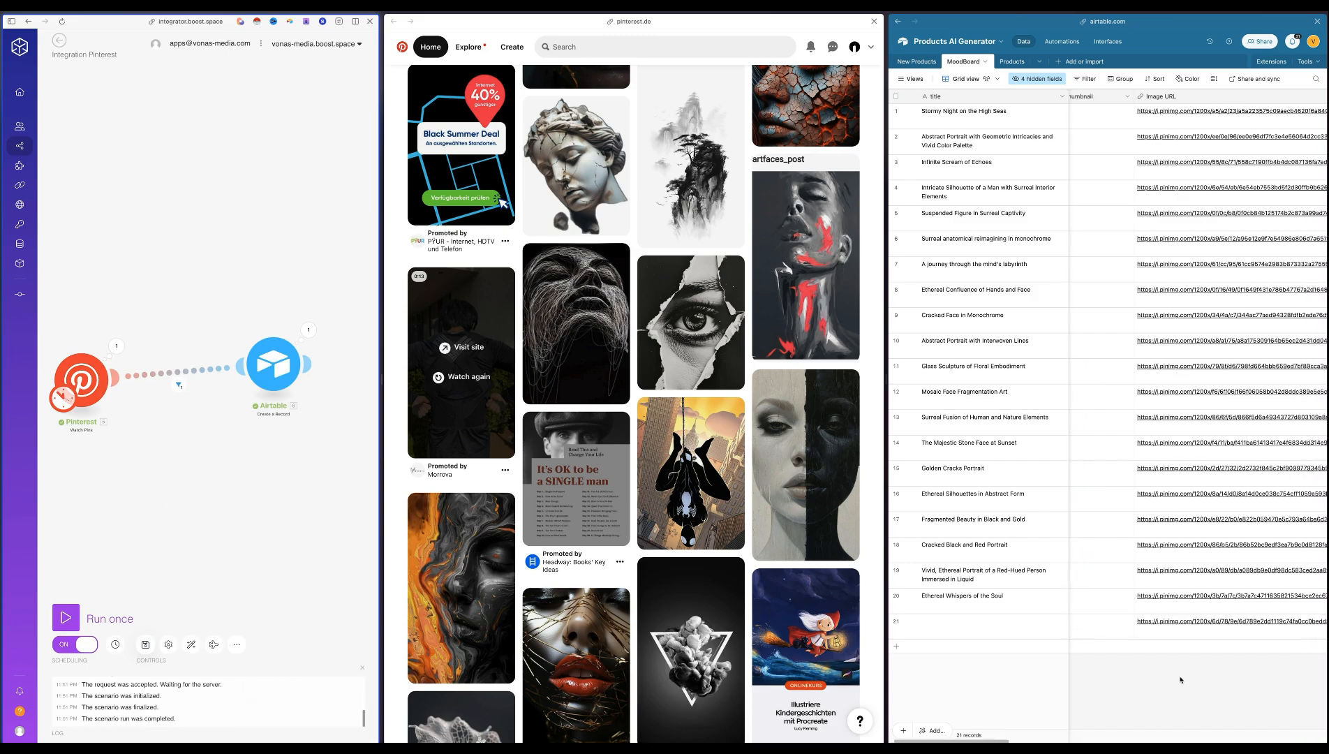
{"action": "scroll", "coordinate": [1180, 679], "scroll_direction": "right", "scroll_amount": 10}
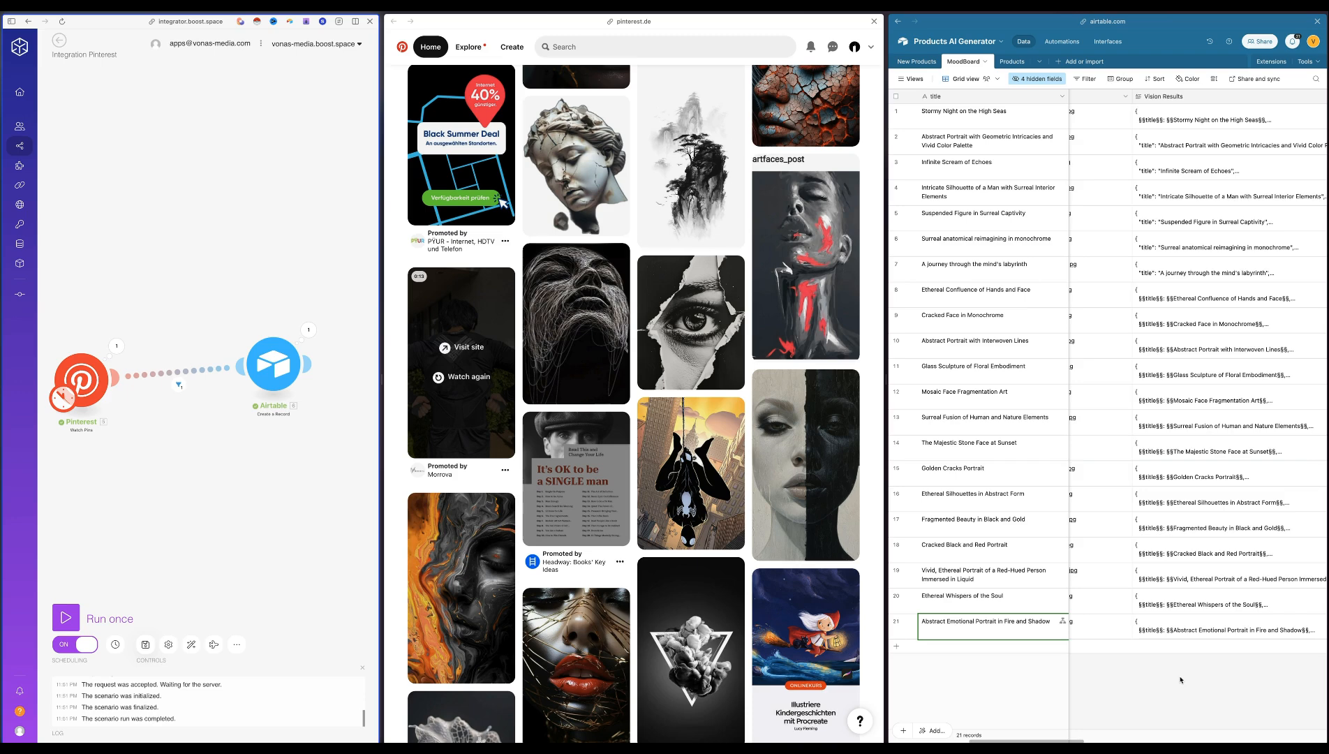
{"action": "scroll", "coordinate": [1180, 679], "scroll_direction": "right", "scroll_amount": 8}
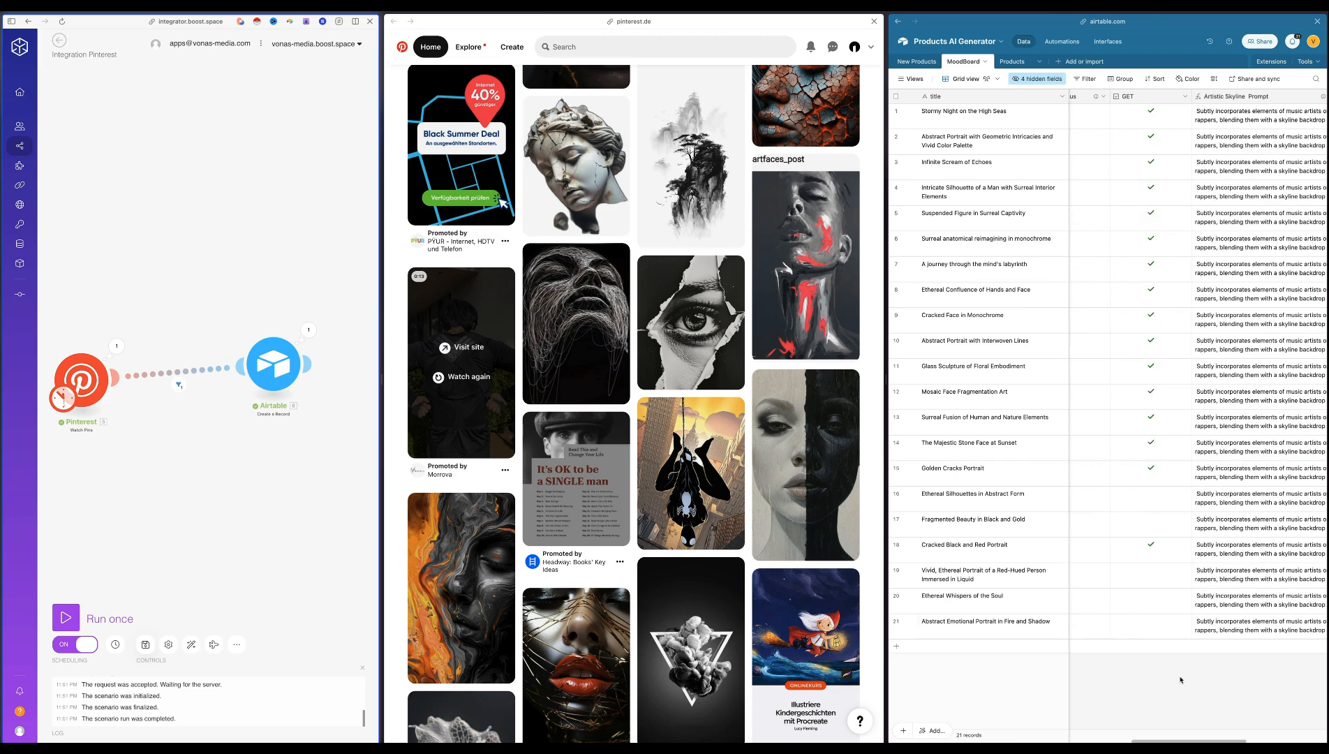
{"action": "scroll", "coordinate": [1179, 679], "scroll_direction": "right", "scroll_amount": 3}
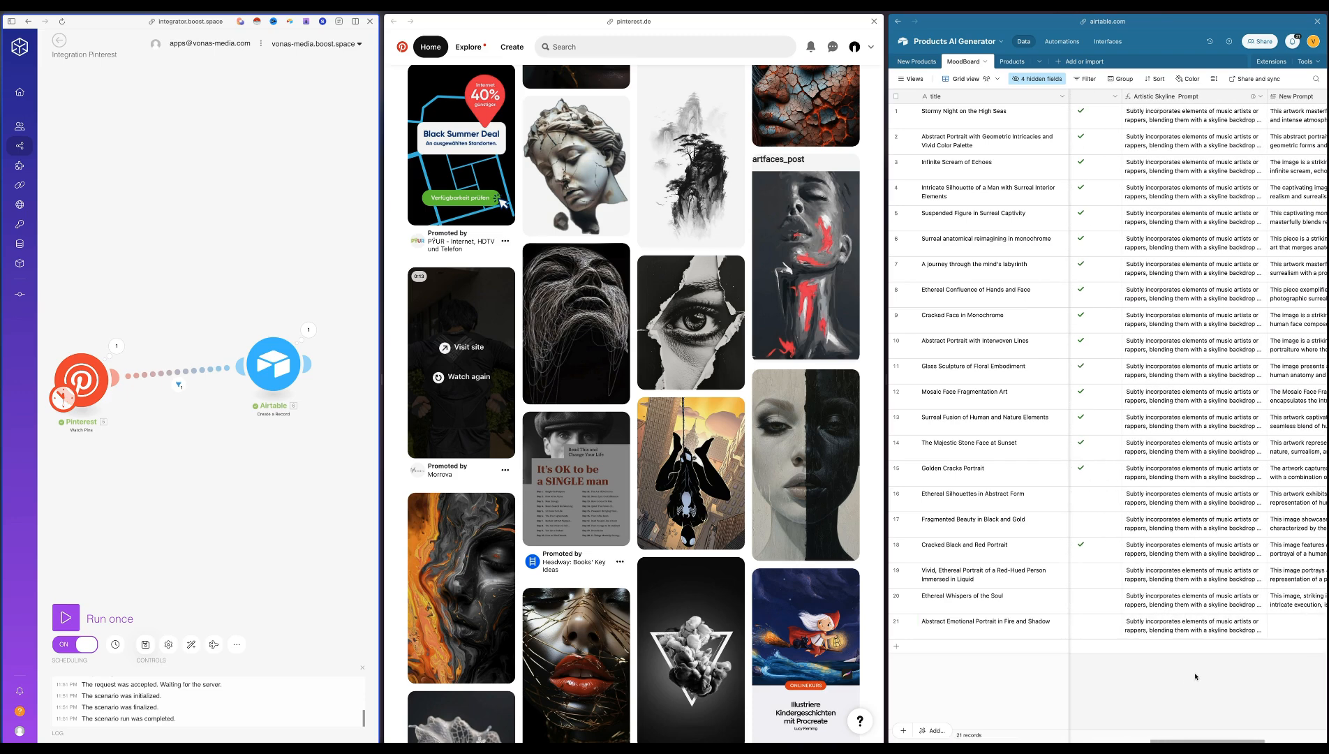
Show the New Products table in grid view and preview the last phone case record's product image
{"action": "left_click", "coordinate": [912, 62]}
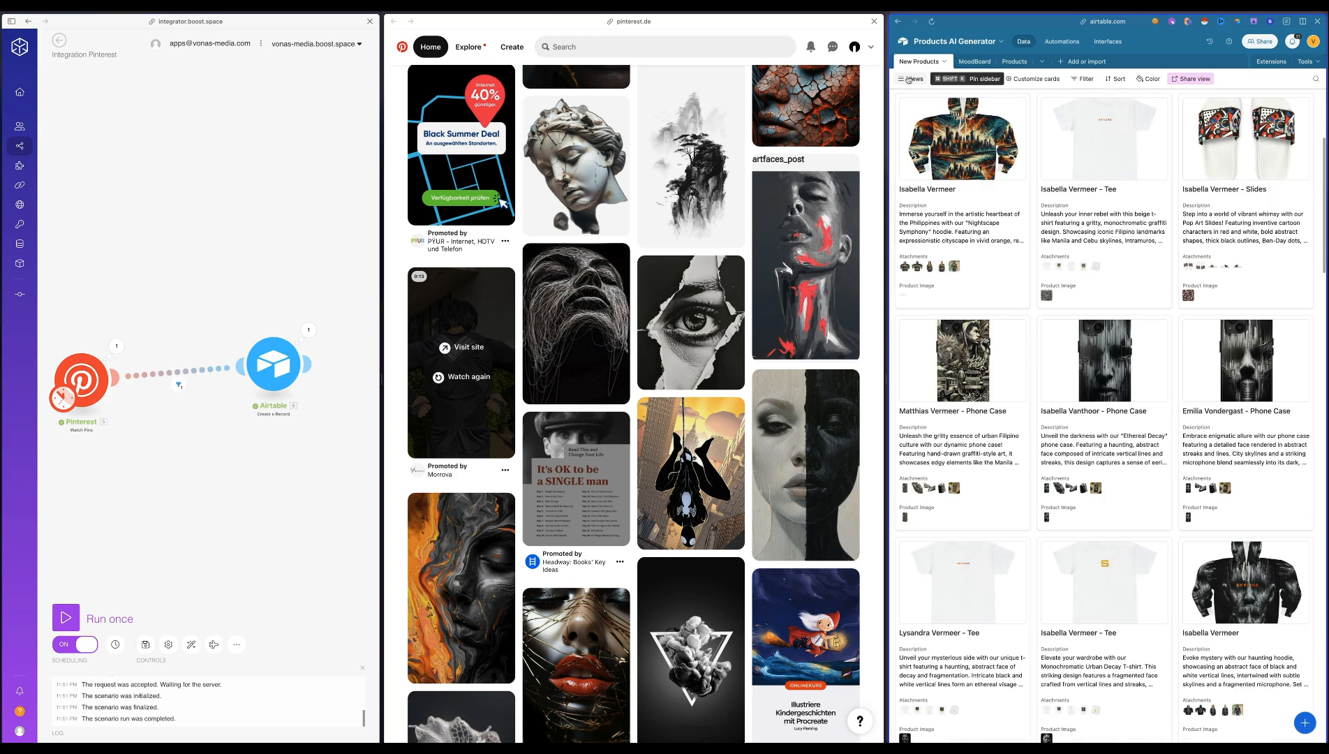
{"action": "mouse_move", "coordinate": [904, 79]}
{"action": "left_click", "coordinate": [928, 118]}
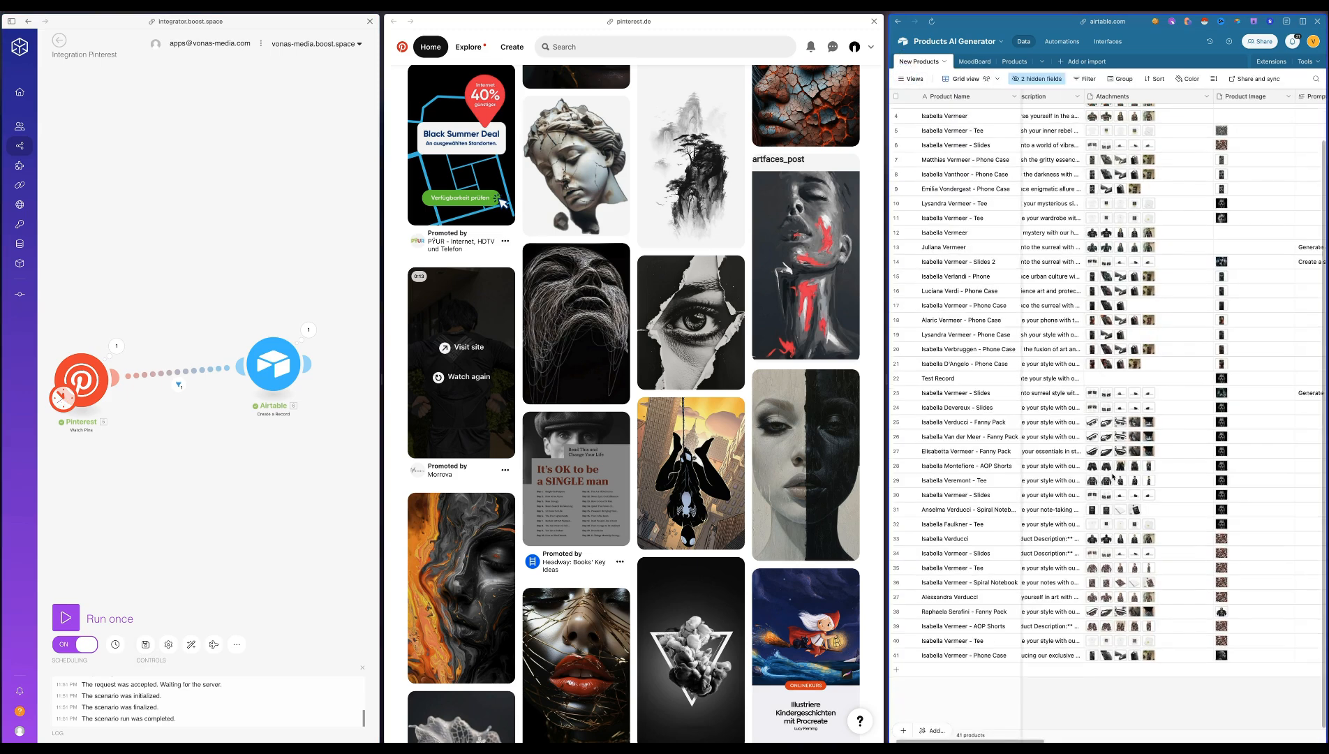
{"action": "left_click", "coordinate": [1237, 656]}
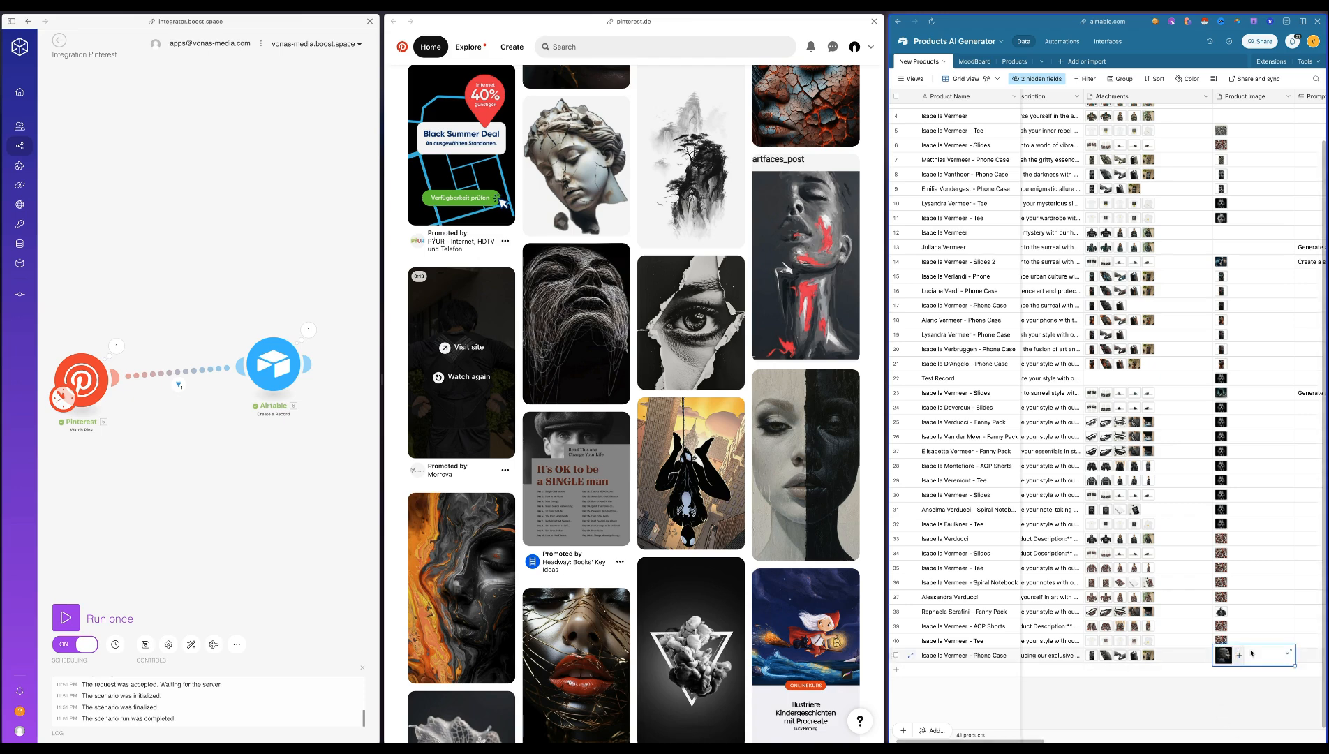
{"action": "left_click", "coordinate": [1290, 652]}
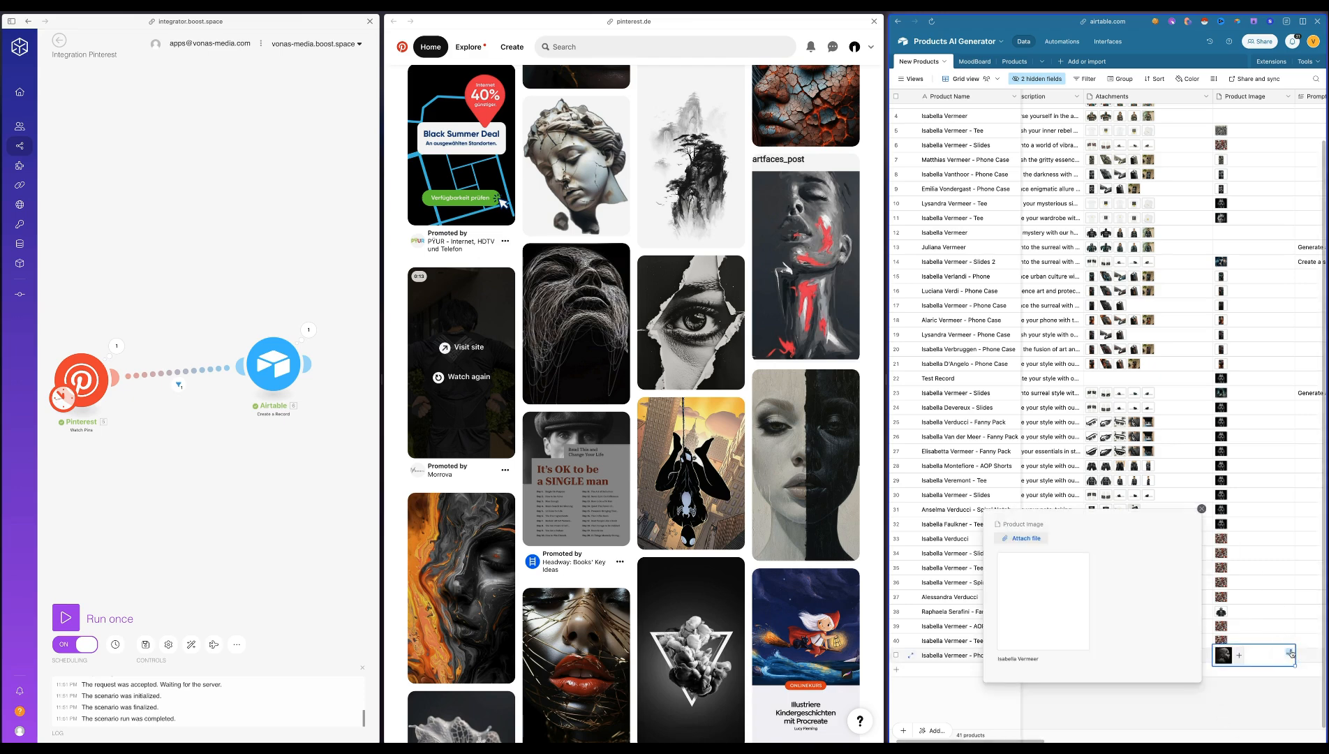
{"action": "left_click", "coordinate": [1036, 601]}
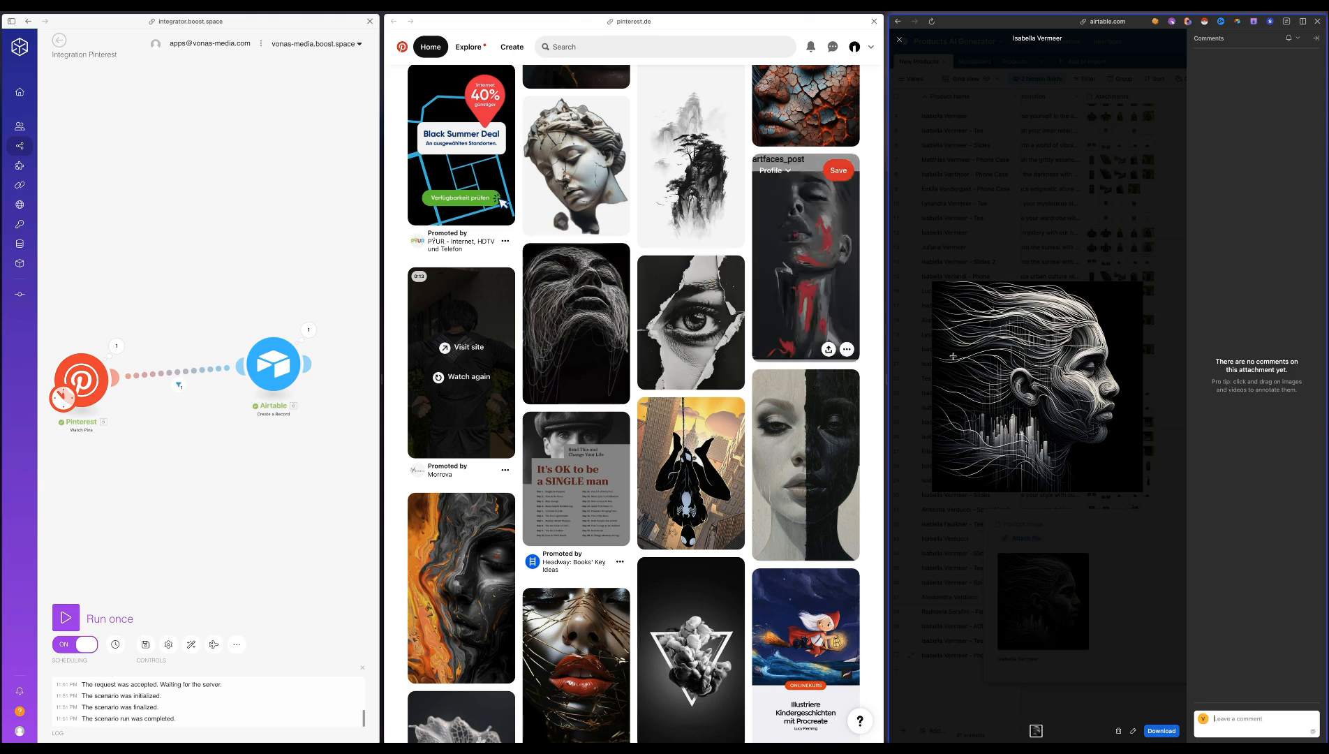
{"action": "left_click", "coordinate": [1069, 699]}
View the phone case mockups among the last New Products record's attachments and close the preview
{"action": "left_click", "coordinate": [1207, 655]}
{"action": "left_click", "coordinate": [1208, 655]}
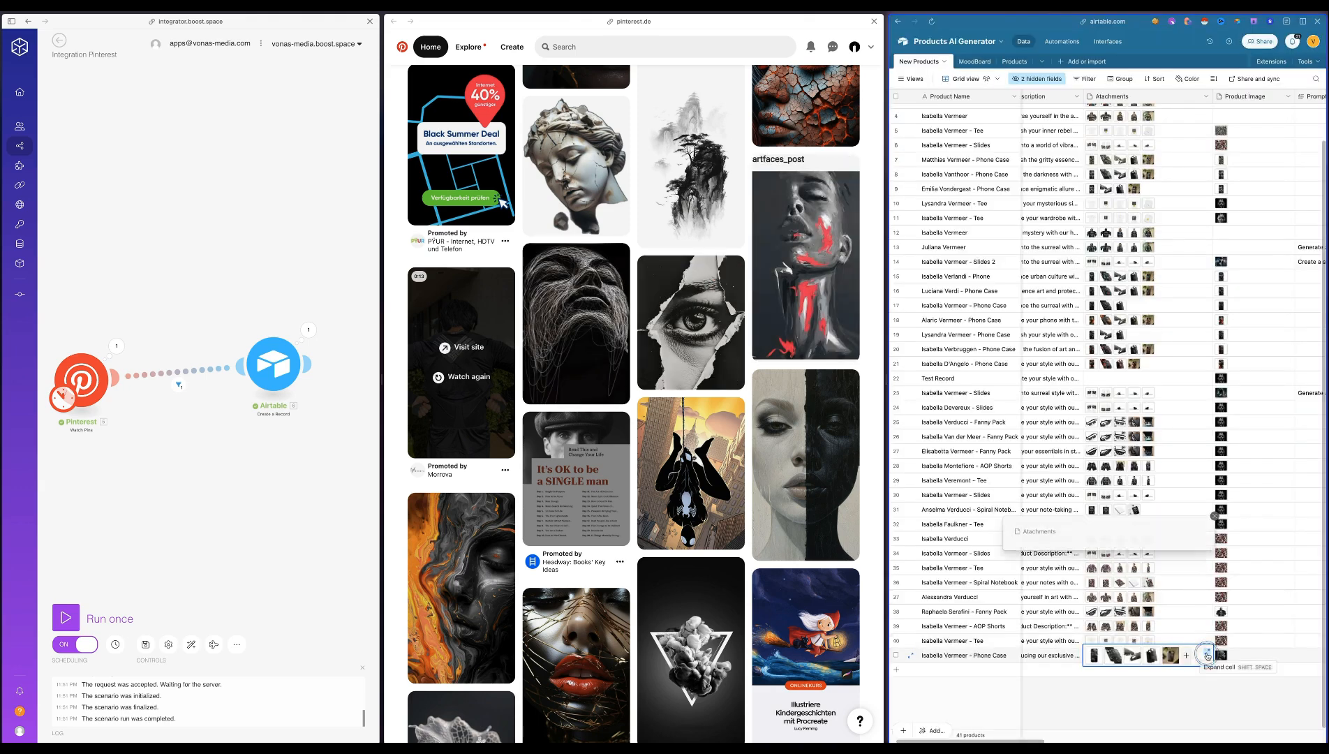
{"action": "left_click", "coordinate": [1079, 606]}
{"action": "left_click", "coordinate": [1165, 387]}
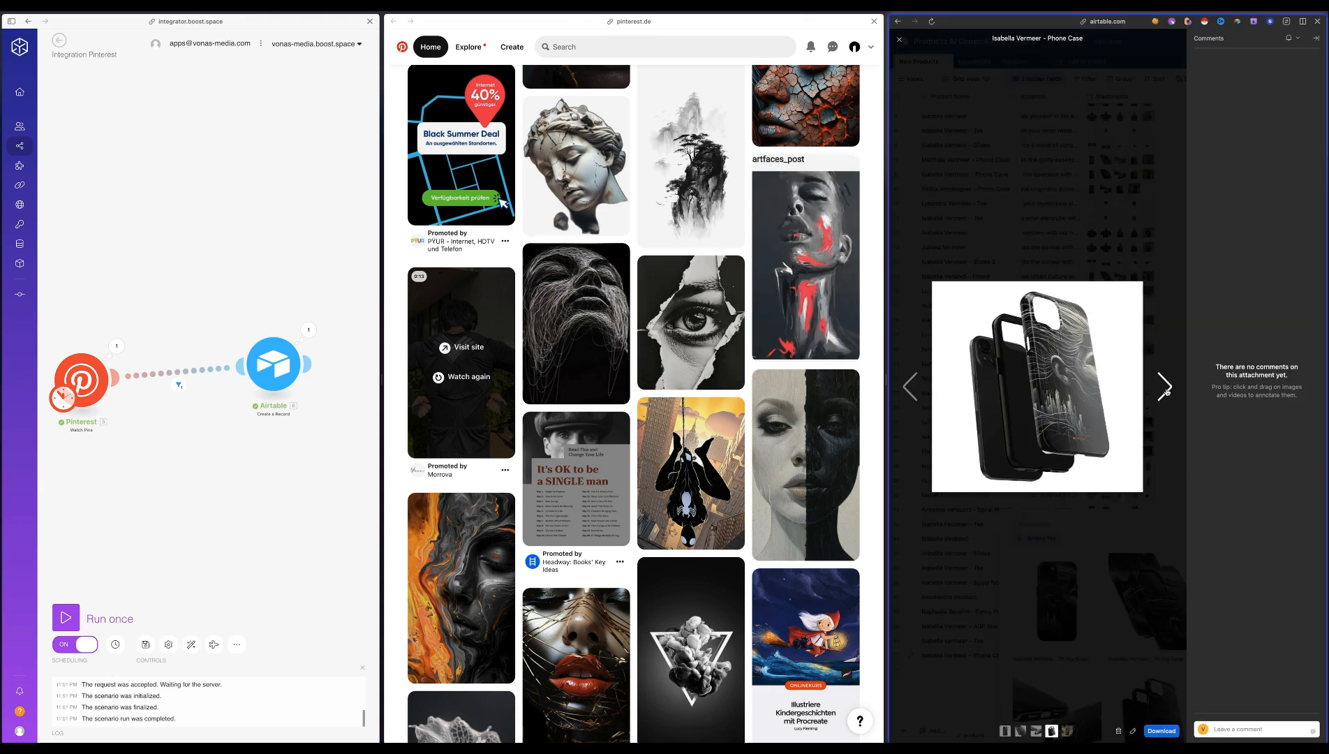
{"action": "left_click", "coordinate": [1165, 388]}
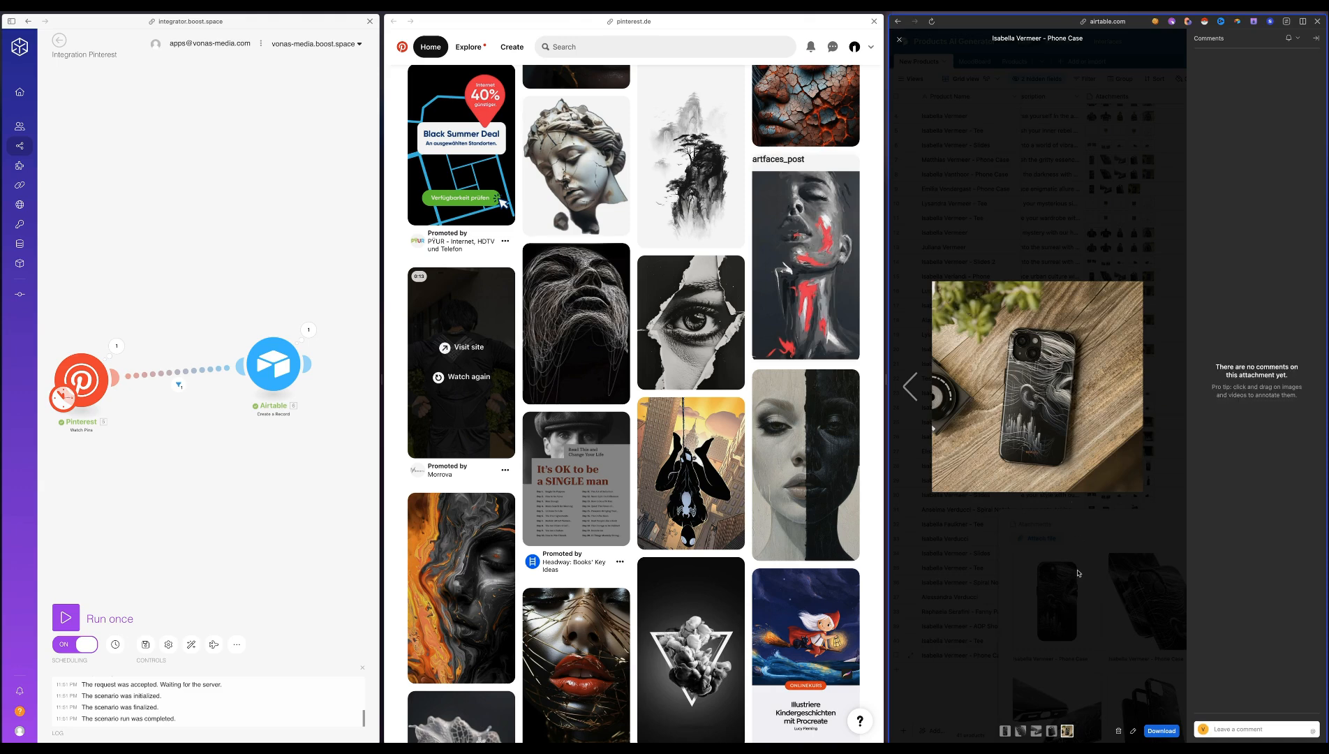
{"action": "left_click", "coordinate": [1101, 652]}
{"action": "left_click", "coordinate": [1254, 699]}
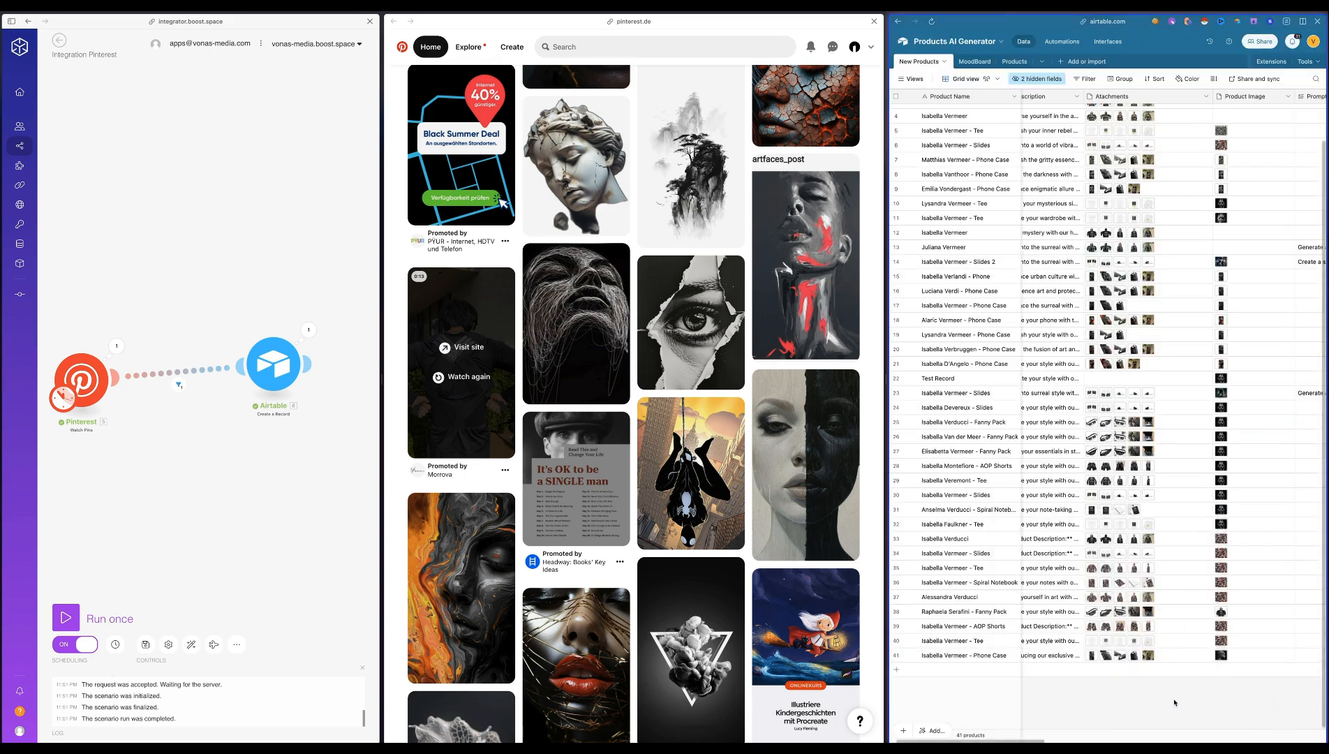
Return to the MoodBoard table and check the newest records' fields through to Webhook Status
{"action": "scroll", "coordinate": [1175, 702], "scroll_direction": "right", "scroll_amount": 3}
{"action": "scroll", "coordinate": [1159, 712], "scroll_direction": "left", "scroll_amount": 3}
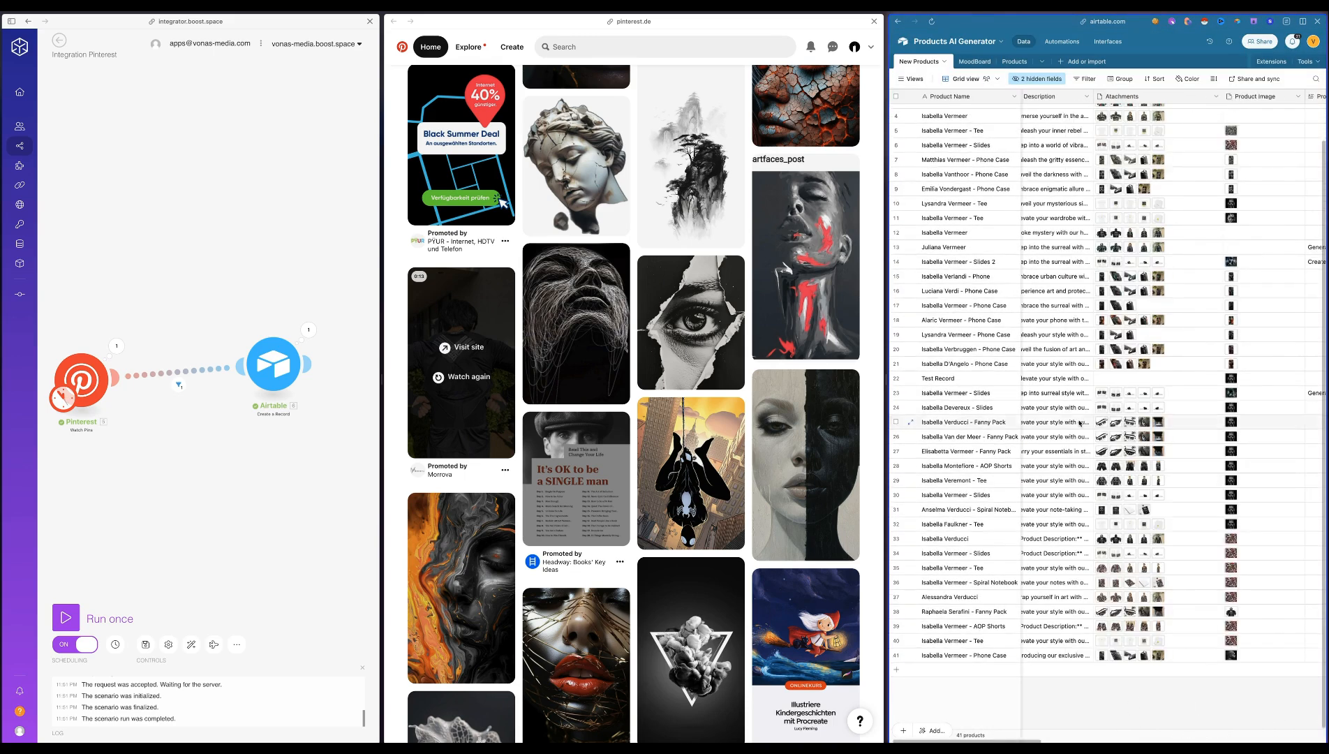
{"action": "left_click", "coordinate": [975, 62]}
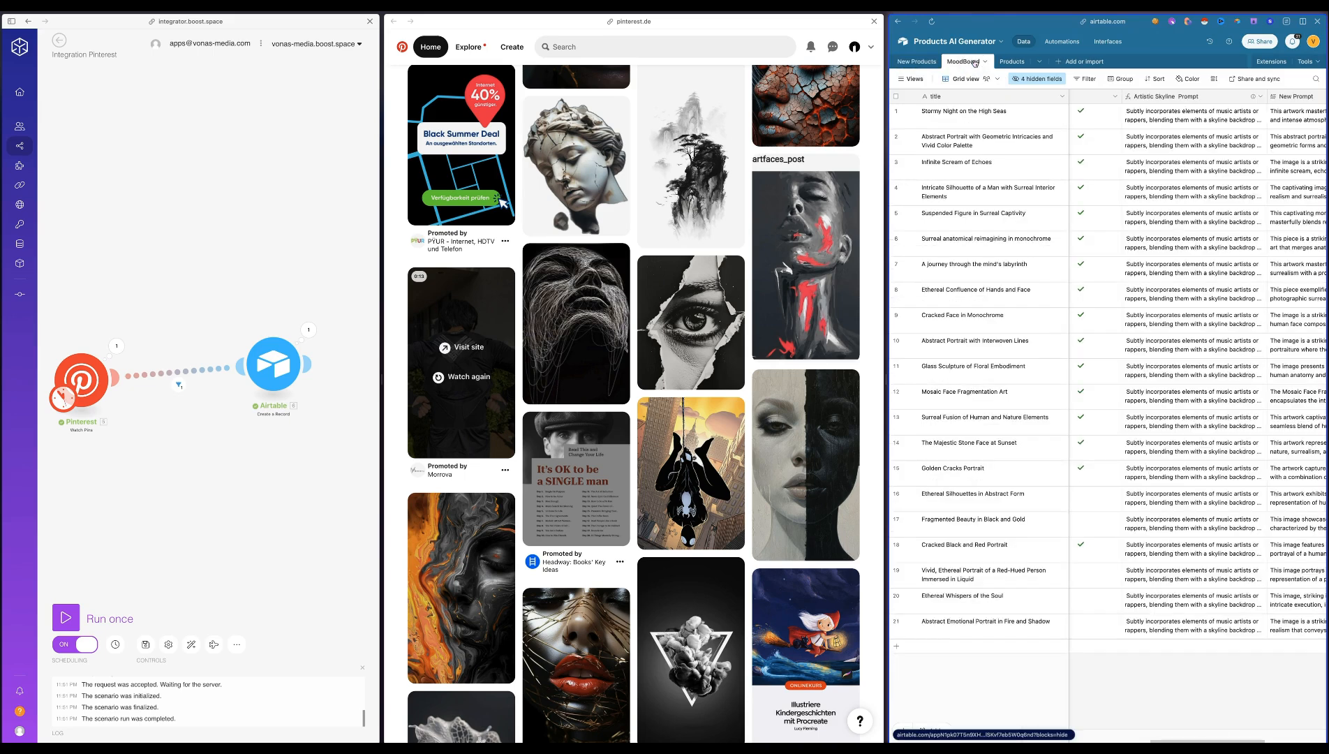
{"action": "scroll", "coordinate": [1187, 691], "scroll_direction": "left", "scroll_amount": 10}
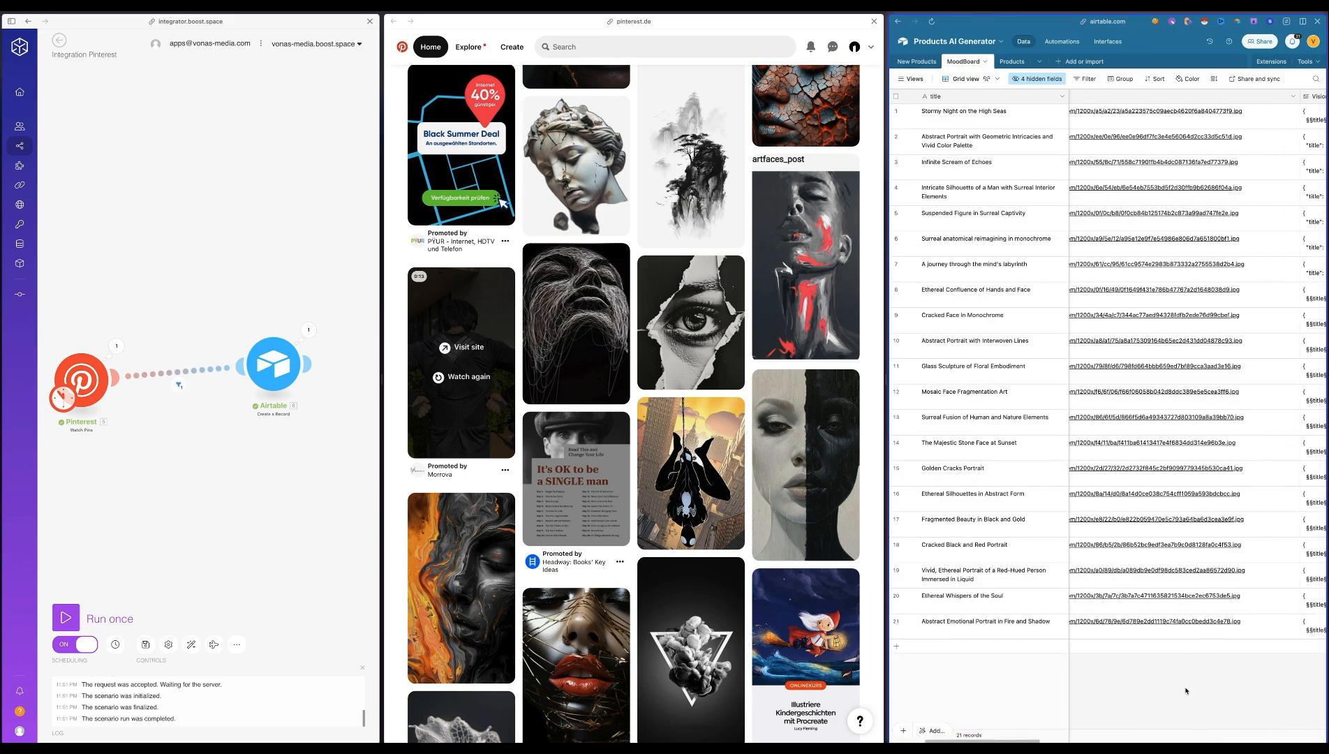
{"action": "scroll", "coordinate": [1079, 646], "scroll_direction": "right", "scroll_amount": 10}
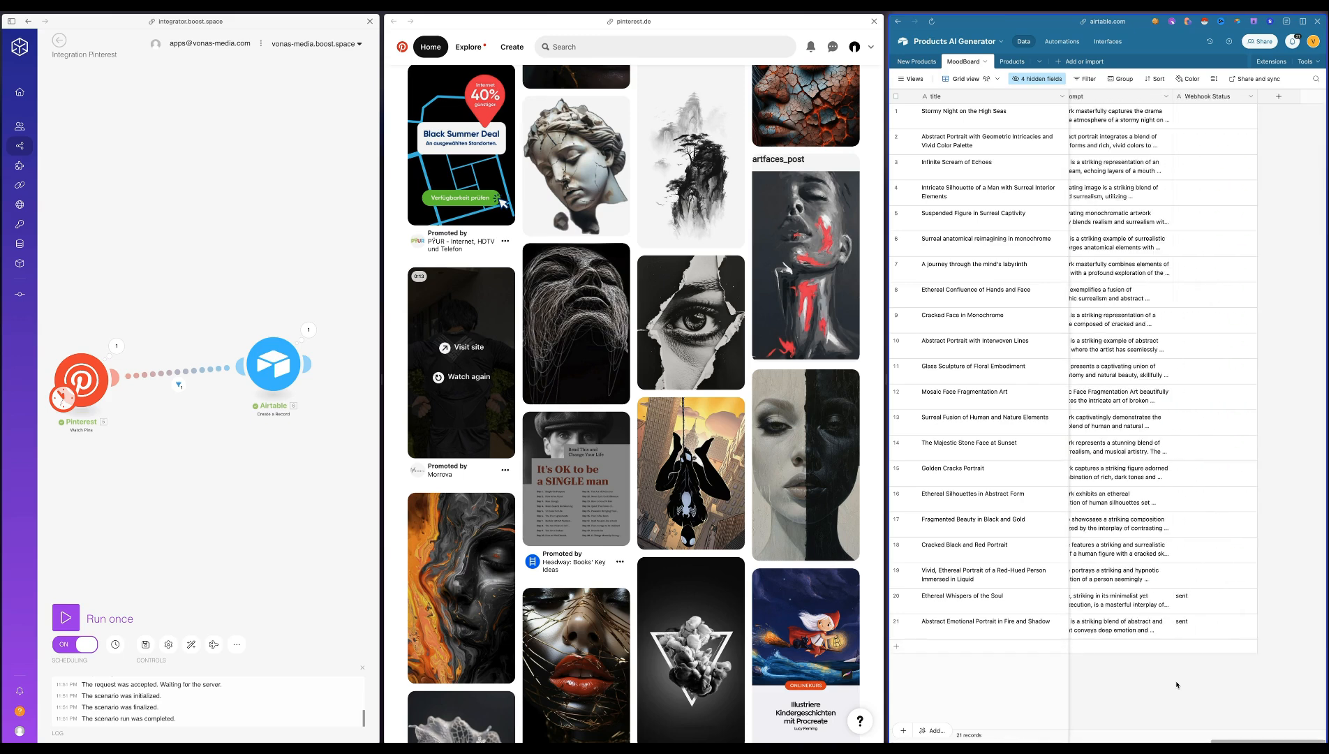
In the New Products table, link Athletic Long Shorts and Men's Long Sleeve Shirt to the last phone case record's Products field
{"action": "left_click", "coordinate": [919, 61]}
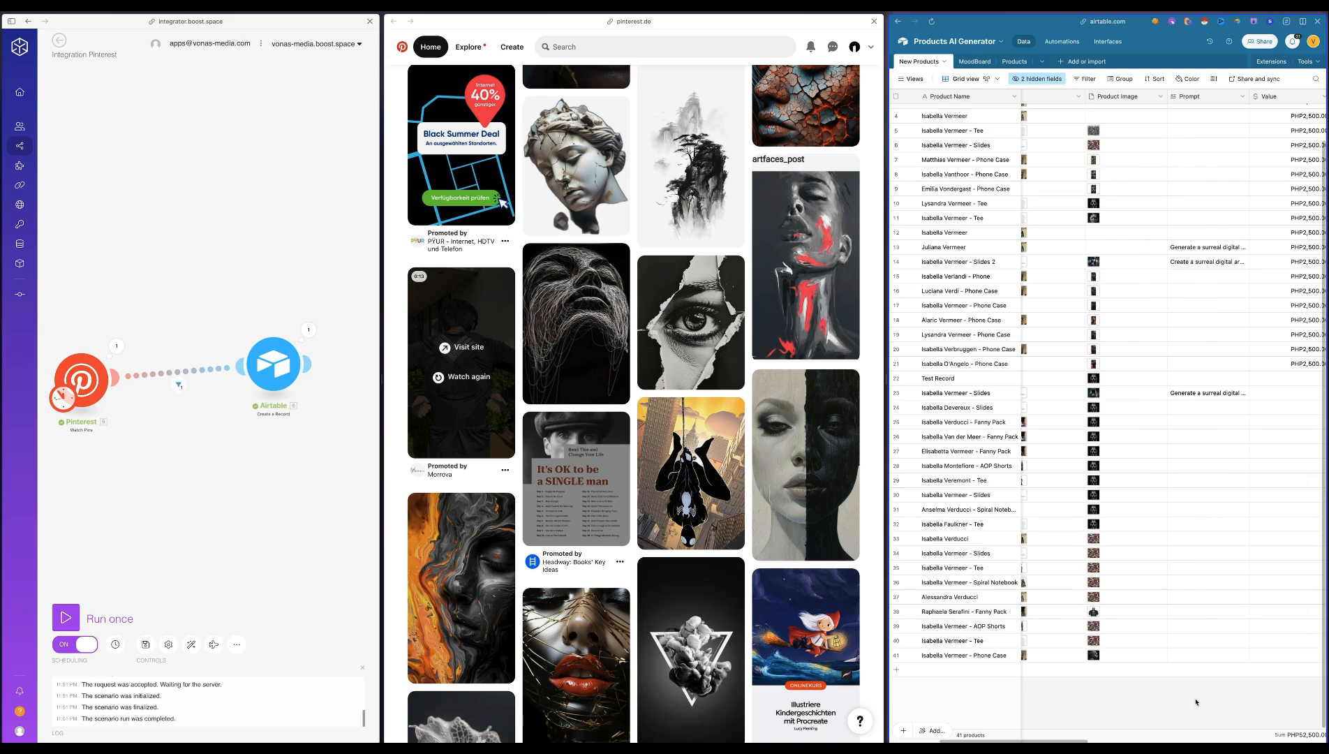
{"action": "scroll", "coordinate": [1195, 702], "scroll_direction": "right", "scroll_amount": 10}
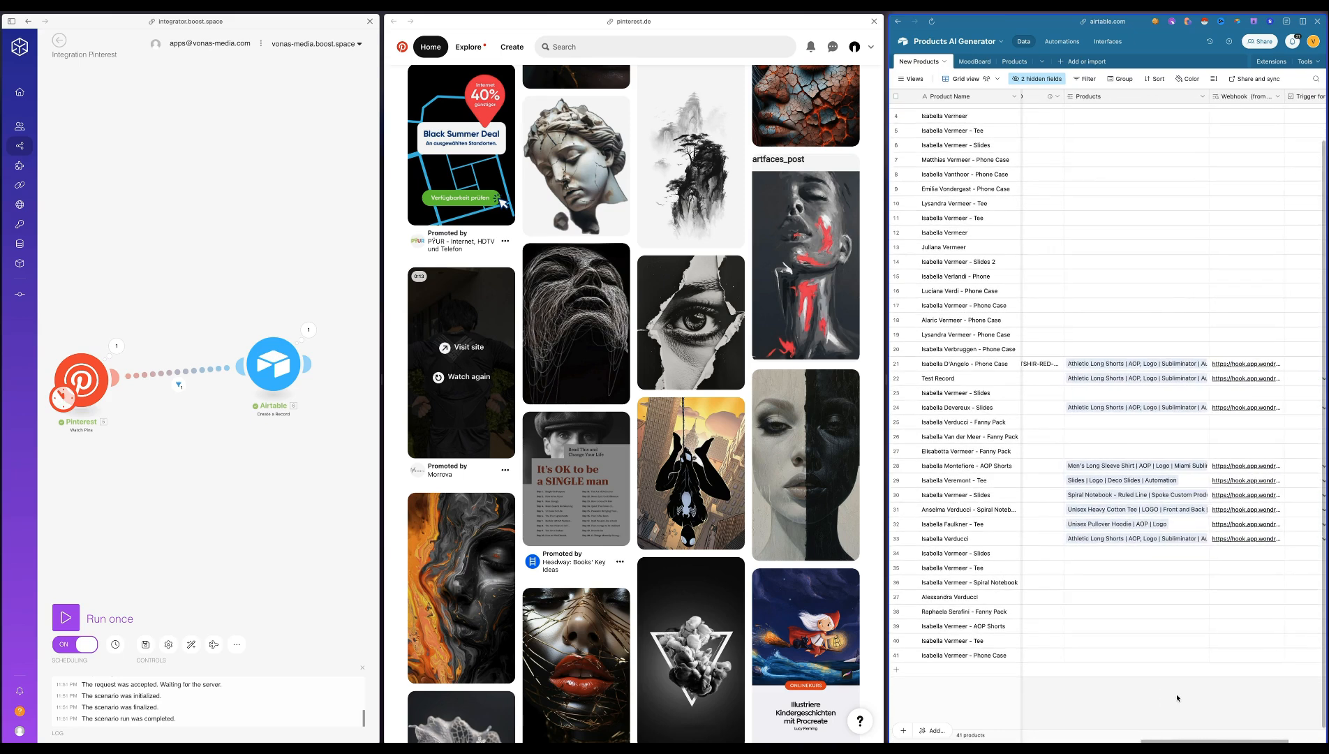
{"action": "double_click", "coordinate": [1097, 660]}
{"action": "left_click", "coordinate": [1149, 507]}
{"action": "left_click", "coordinate": [1072, 661]}
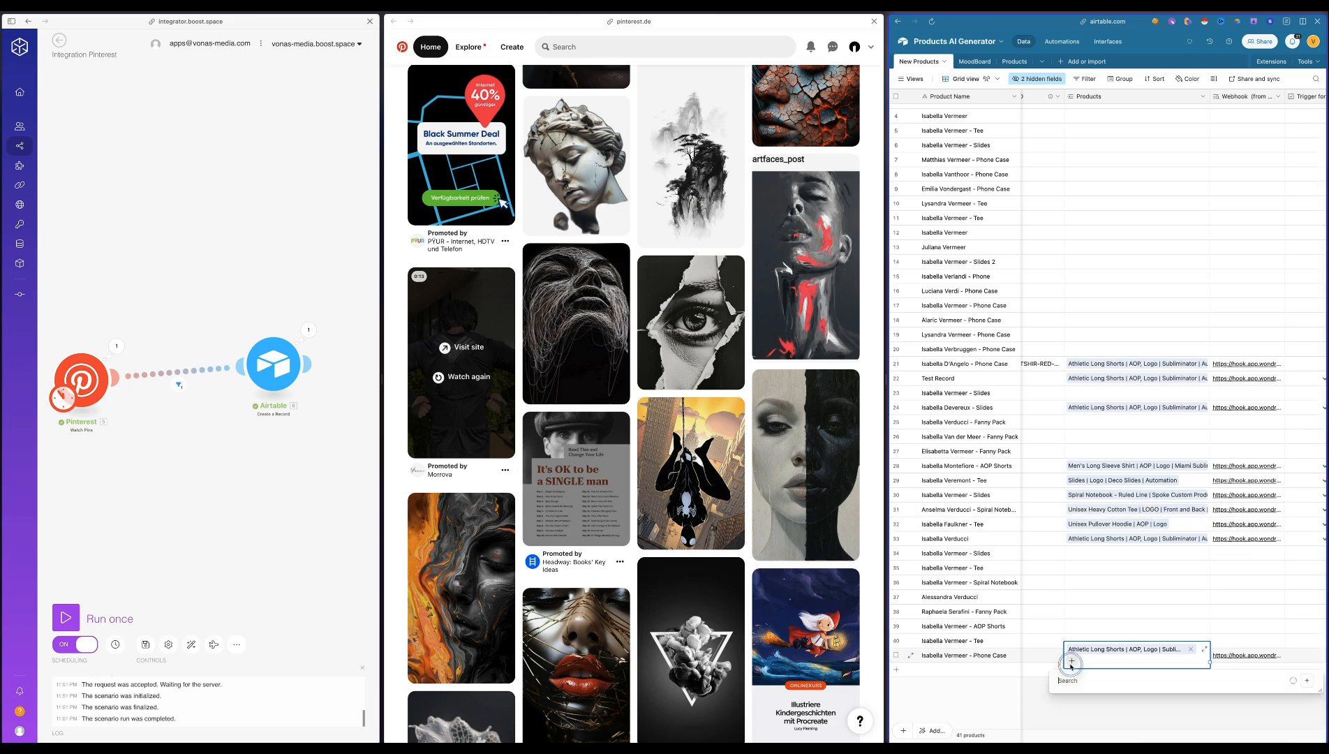
{"action": "left_click", "coordinate": [1194, 547]}
Link further products to the same record, including Slides | Logo | Deco Slides, the spiral notebook and the Unisex Heavy Cotton Tee
{"action": "left_click", "coordinate": [1204, 661]}
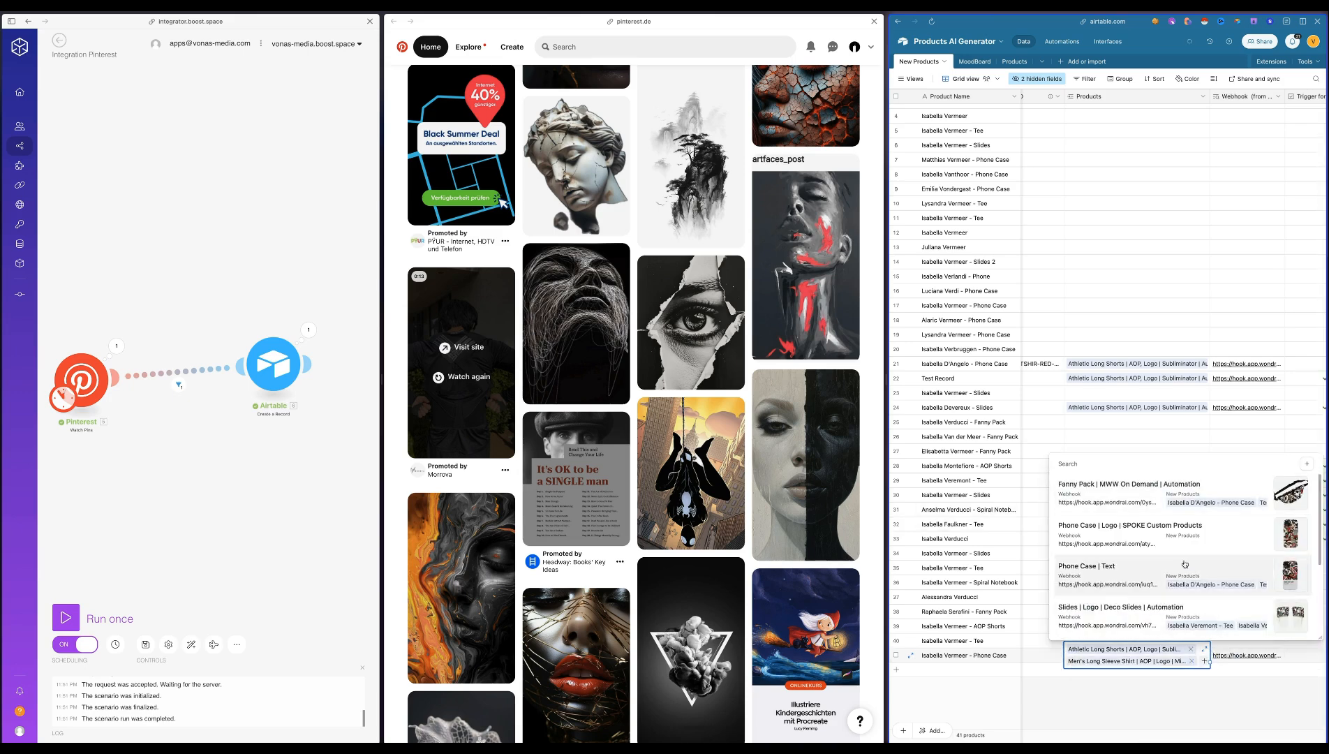
{"action": "left_click", "coordinate": [1114, 613]}
{"action": "left_click", "coordinate": [1204, 660]}
{"action": "left_click", "coordinate": [1146, 578]}
{"action": "left_click", "coordinate": [1205, 661]}
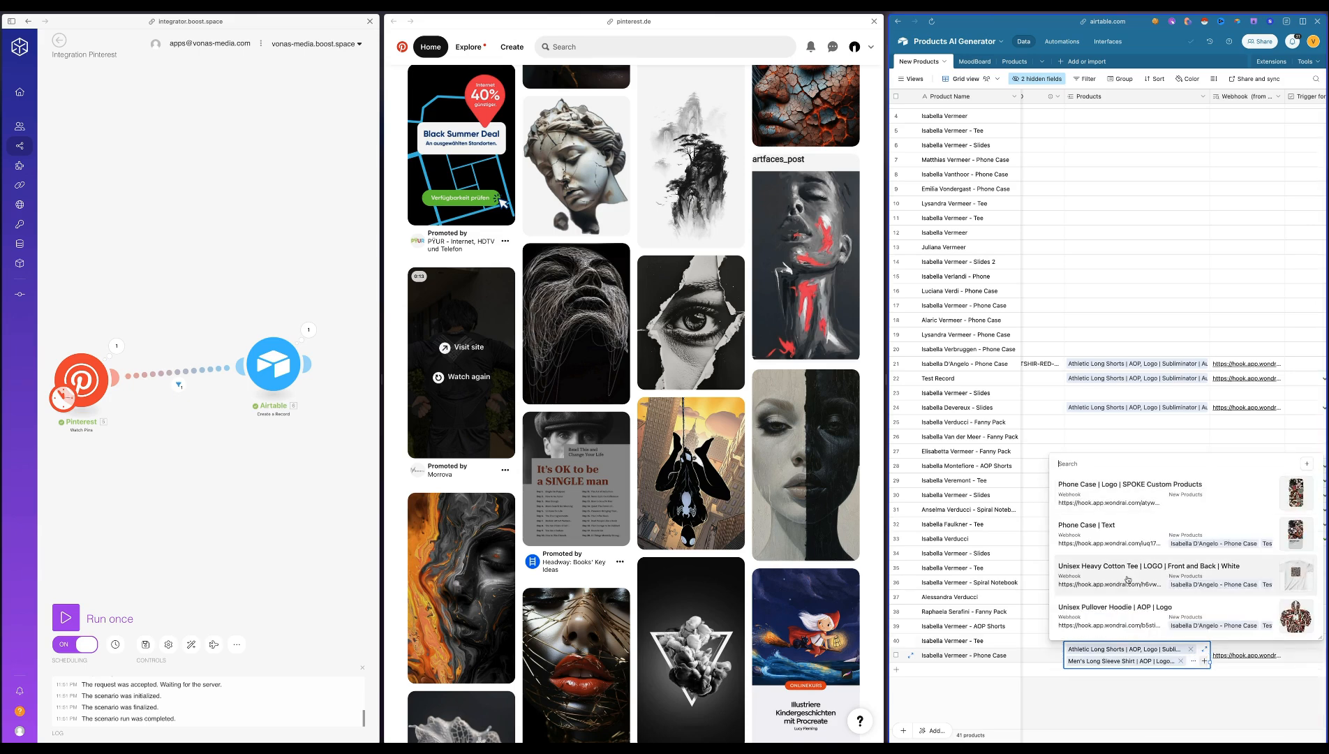
{"action": "left_click", "coordinate": [1127, 579]}
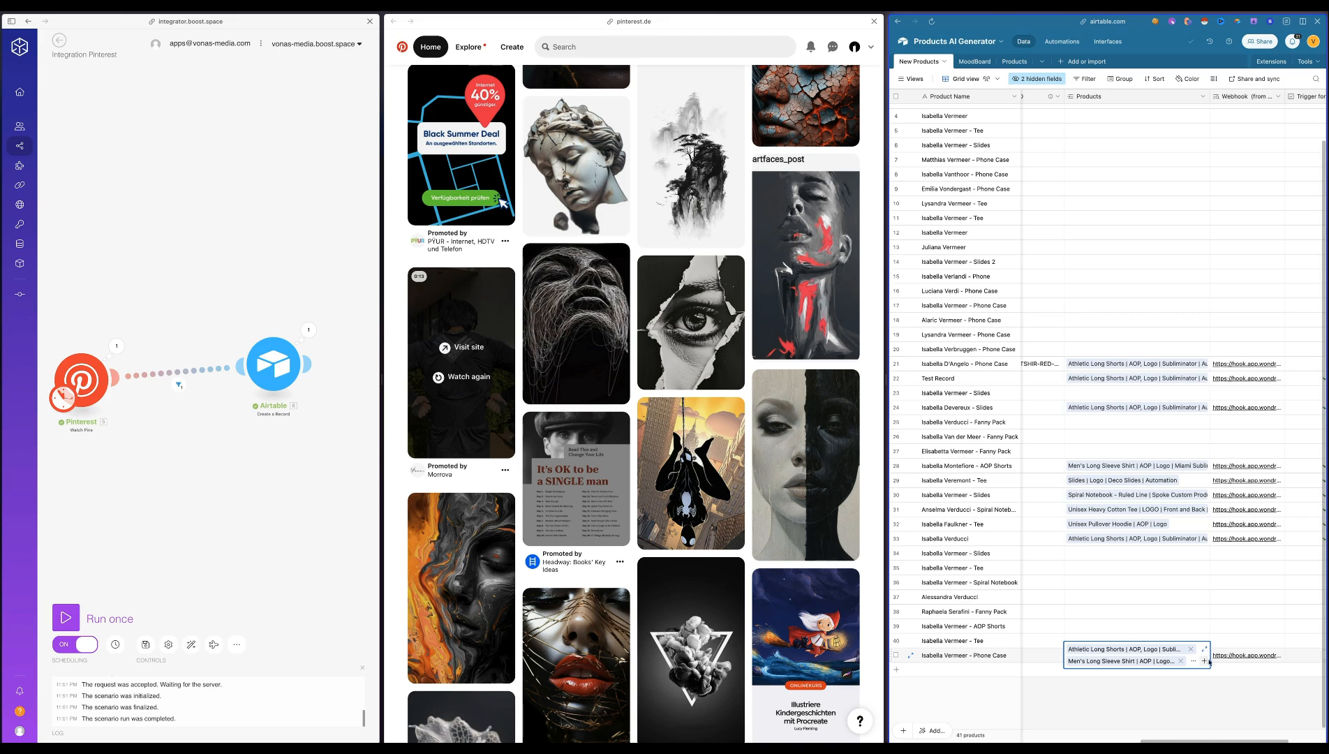
{"action": "left_click", "coordinate": [1205, 661]}
{"action": "left_click", "coordinate": [1111, 620]}
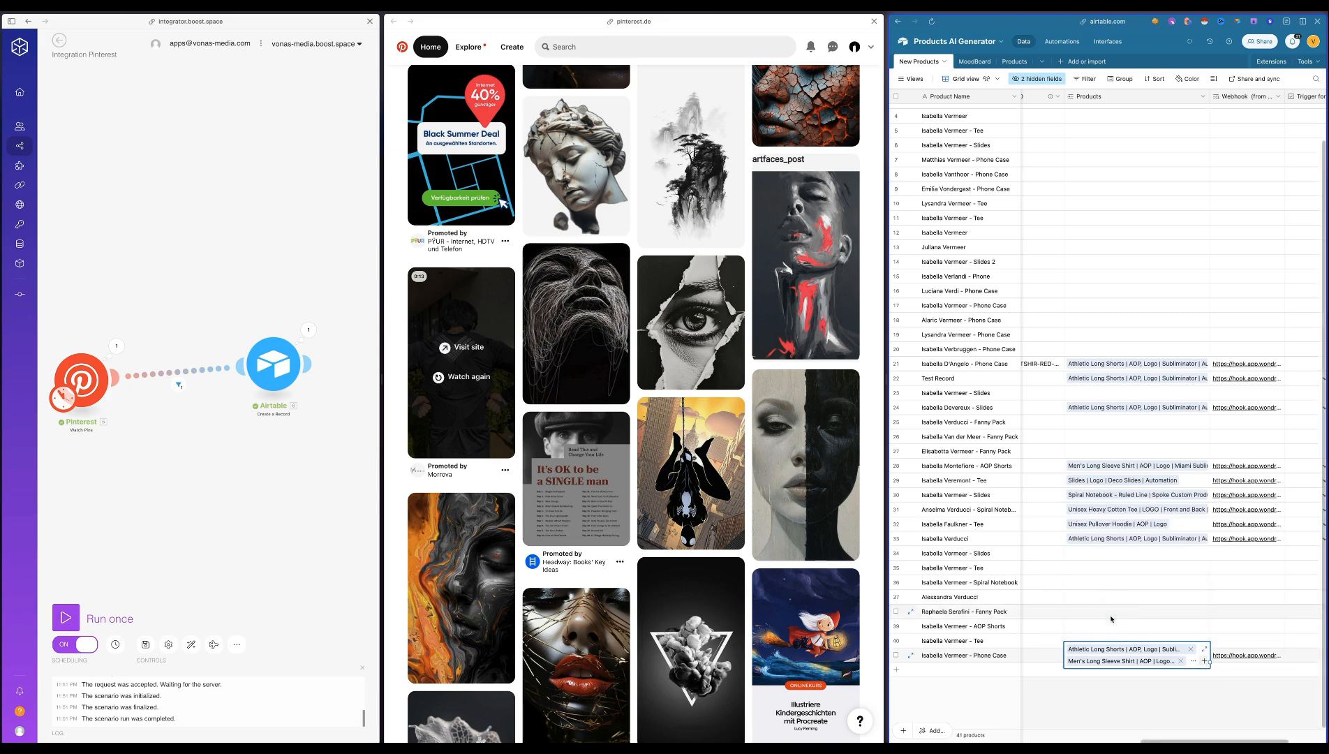
Finish linking products on the last phone case record and tick its Trigger for other Products field
{"action": "left_click", "coordinate": [1155, 713]}
{"action": "scroll", "coordinate": [1155, 713], "scroll_direction": "right", "scroll_amount": 2}
{"action": "scroll", "coordinate": [1155, 713], "scroll_direction": "left", "scroll_amount": 3}
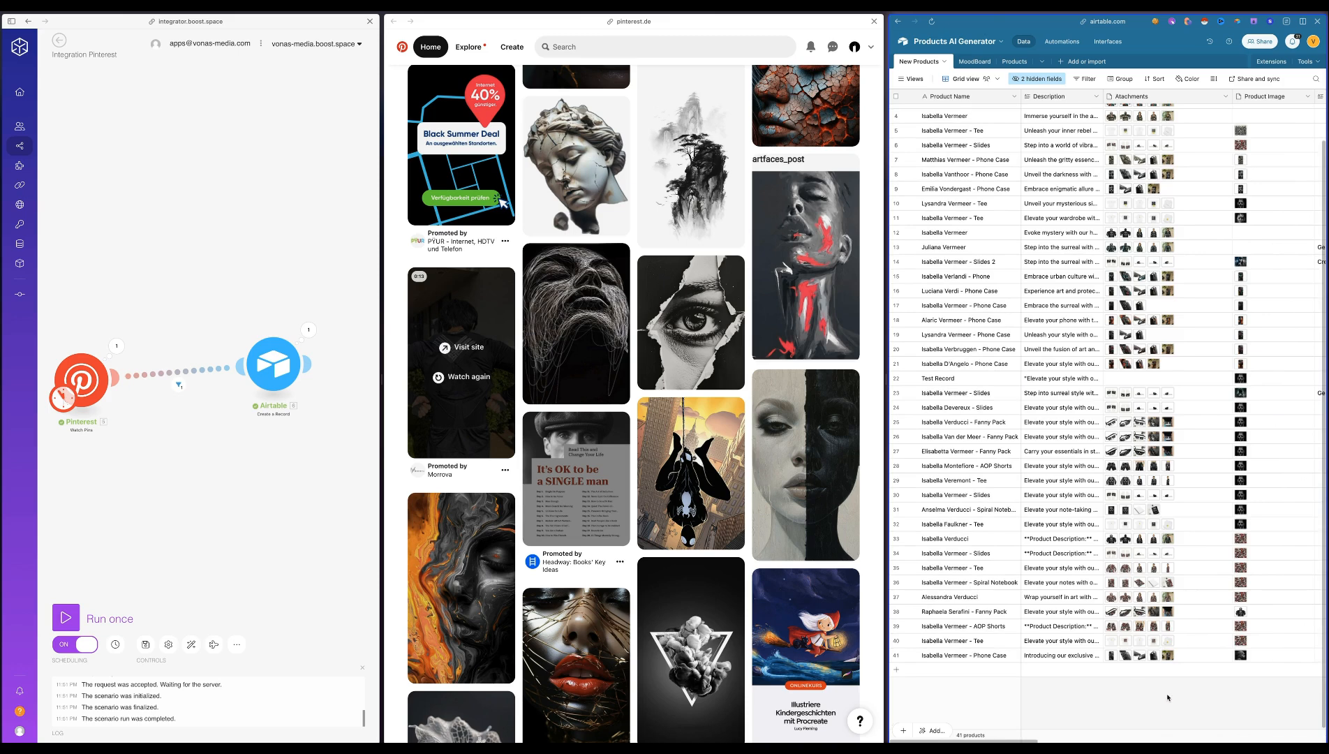
{"action": "scroll", "coordinate": [1168, 697], "scroll_direction": "right", "scroll_amount": 3}
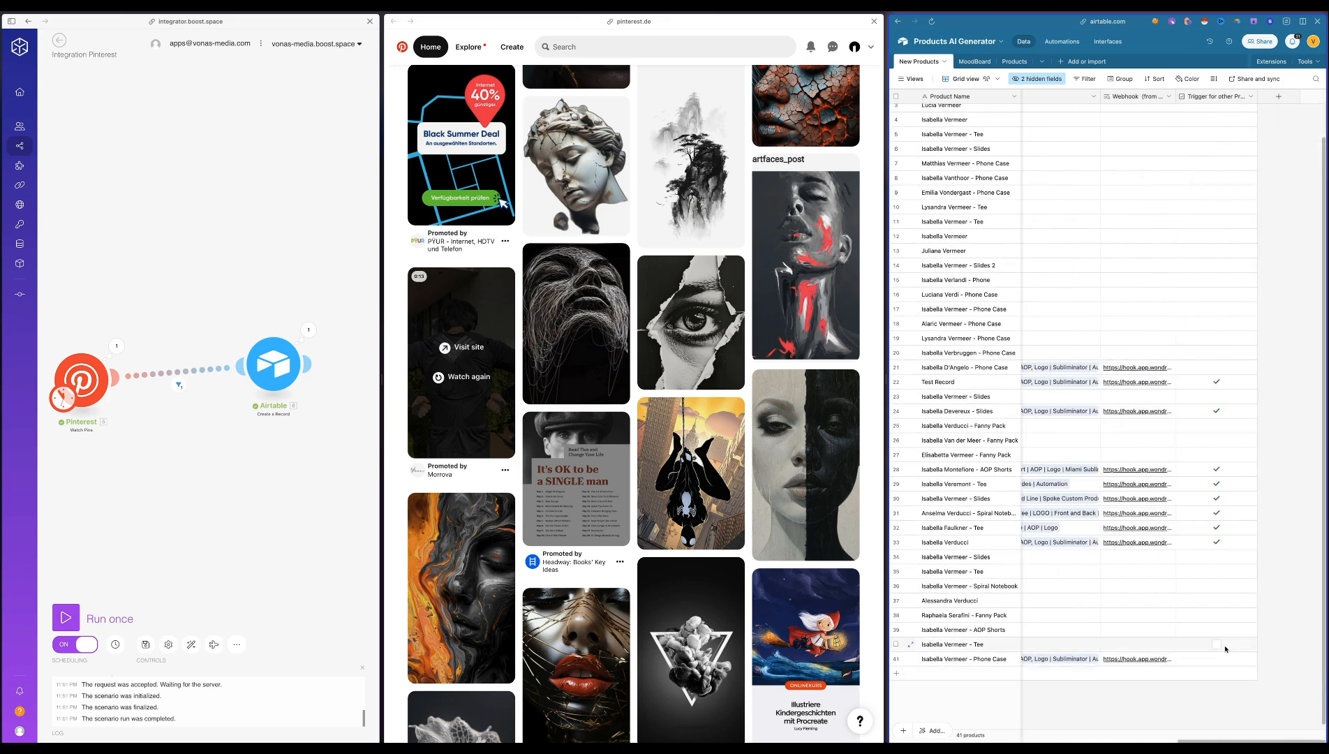
{"action": "scroll", "coordinate": [1131, 688], "scroll_direction": "left", "scroll_amount": 3}
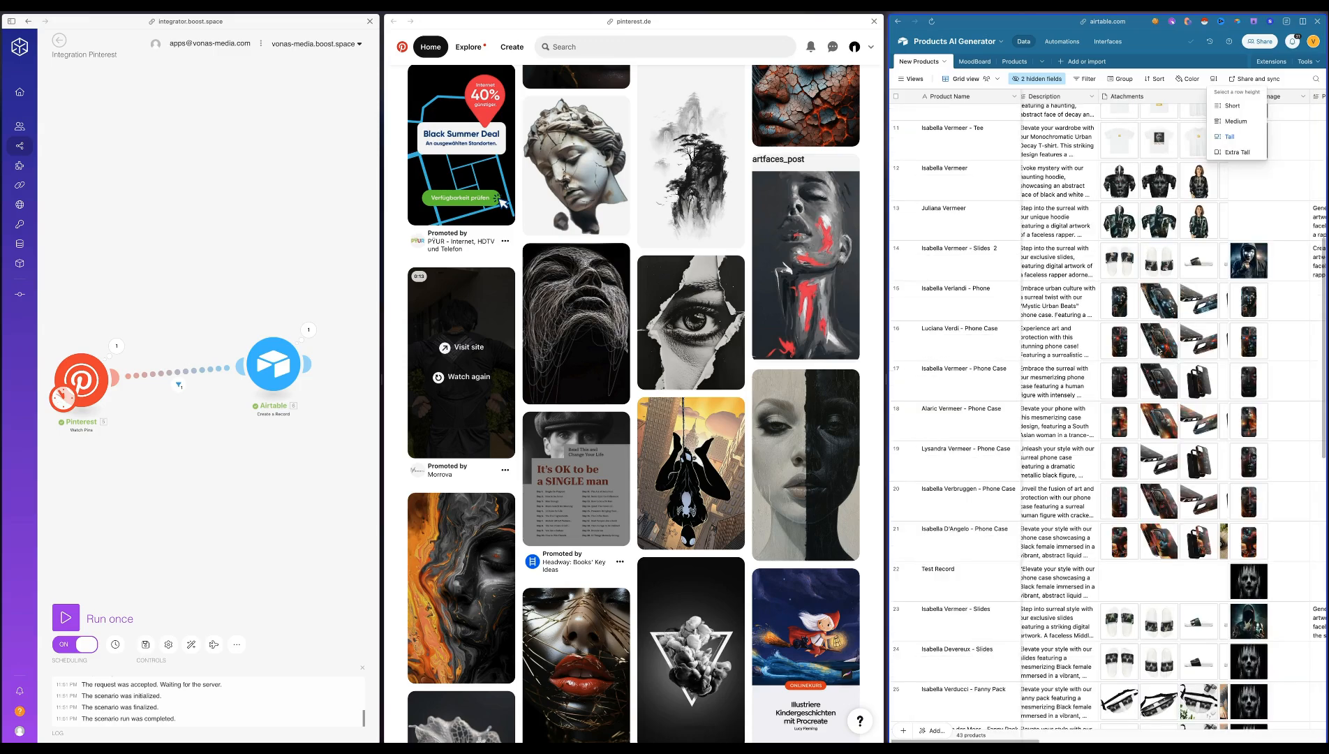
Set the New Products grid's row height to Tall and go to the newly created records
{"action": "scroll", "coordinate": [1146, 363], "scroll_direction": "down", "scroll_amount": 10}
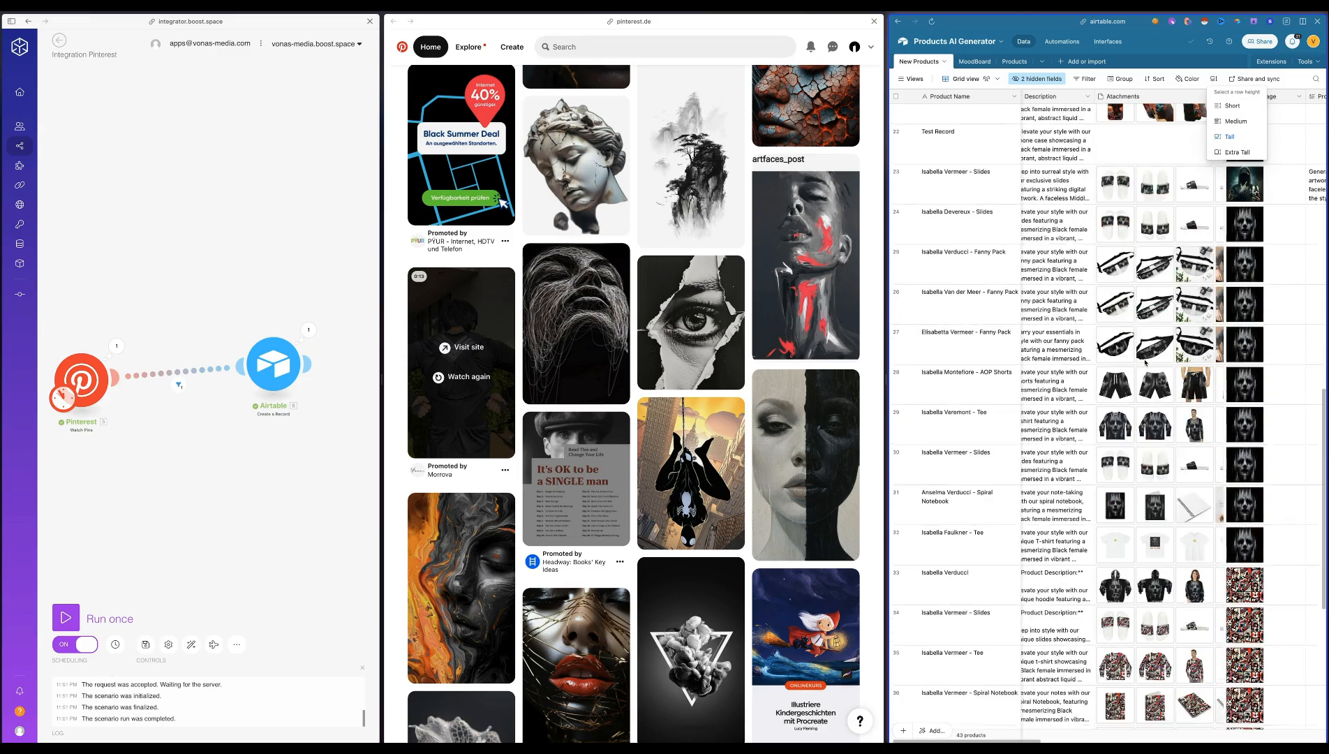
{"action": "scroll", "coordinate": [1145, 362], "scroll_direction": "down", "scroll_amount": 2}
{"action": "scroll", "coordinate": [1146, 362], "scroll_direction": "right", "scroll_amount": 2}
{"action": "left_click", "coordinate": [1138, 686]}
{"action": "scroll", "coordinate": [1137, 661], "scroll_direction": "down", "scroll_amount": 2}
View the mockup attachments of the new AOP Shorts and Spiral Notebook records, closing the preview
{"action": "left_click", "coordinate": [1068, 524]}
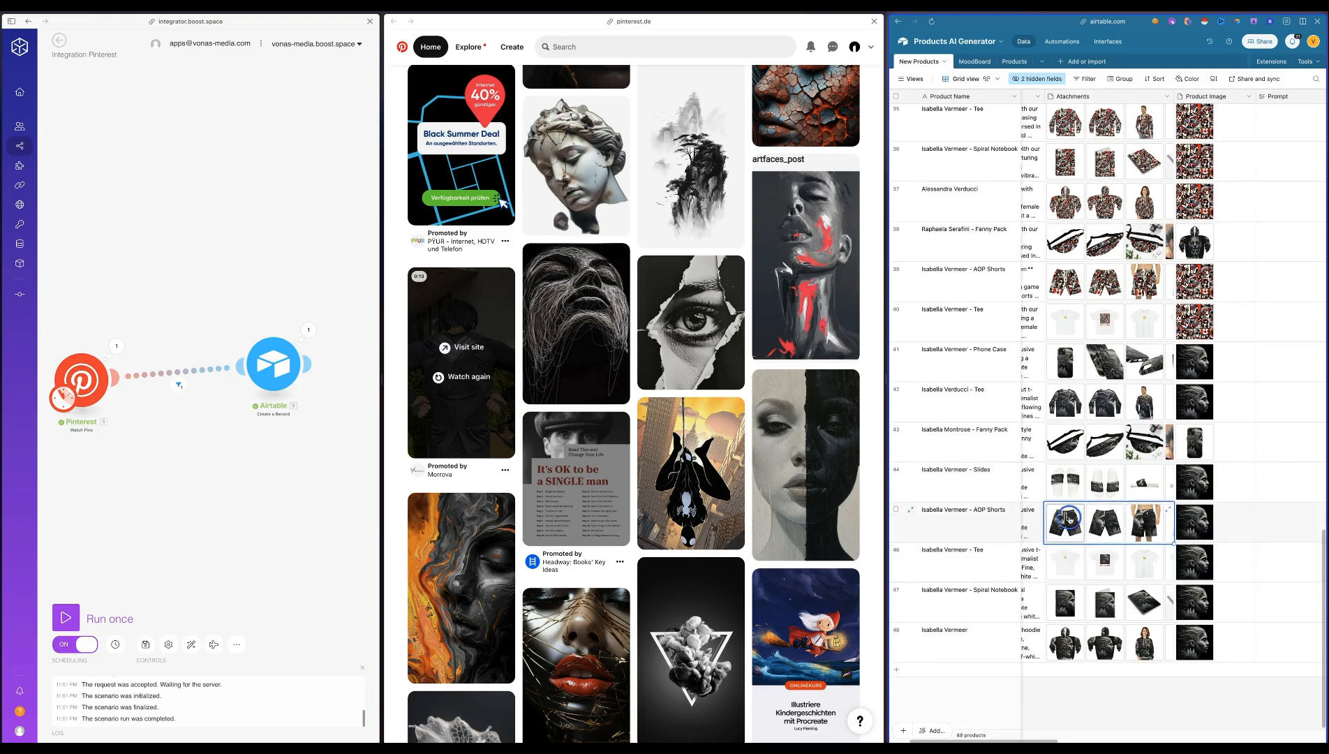
{"action": "left_click", "coordinate": [1068, 523]}
{"action": "left_click", "coordinate": [1168, 386]}
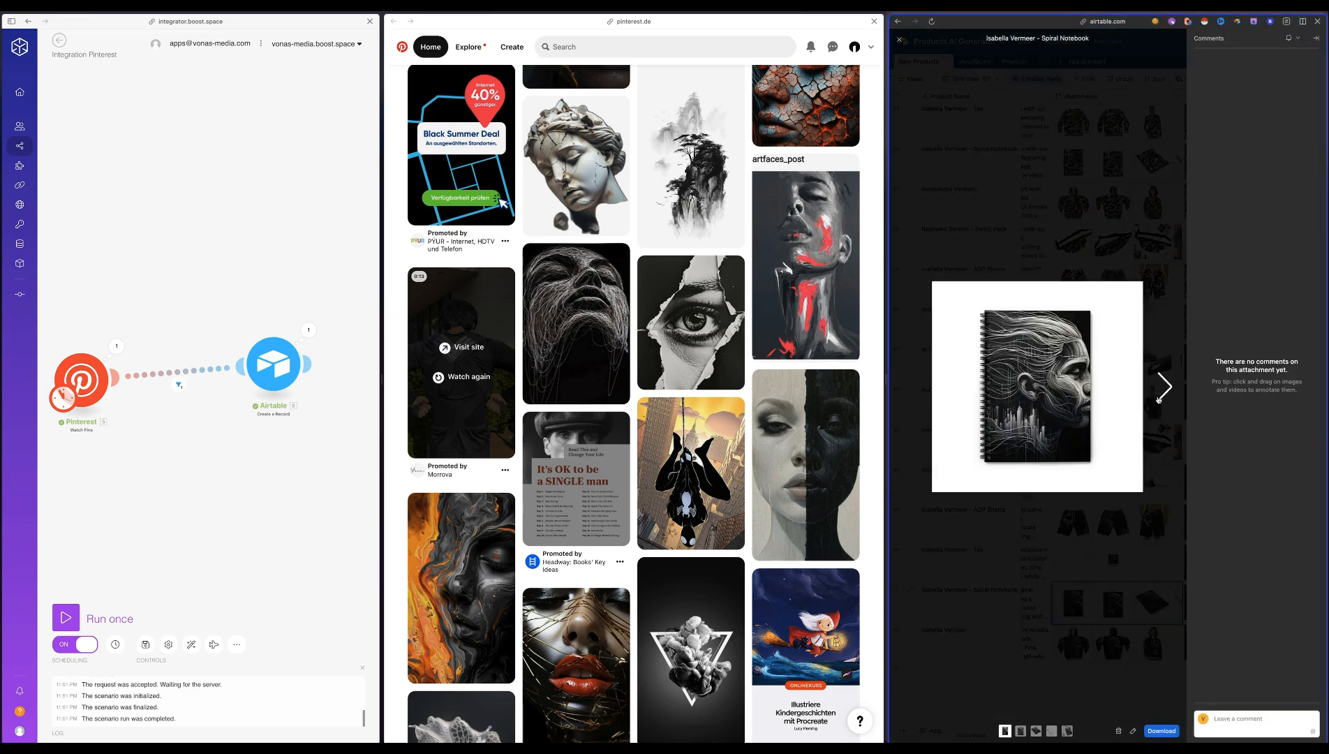
{"action": "left_click", "coordinate": [1131, 707]}
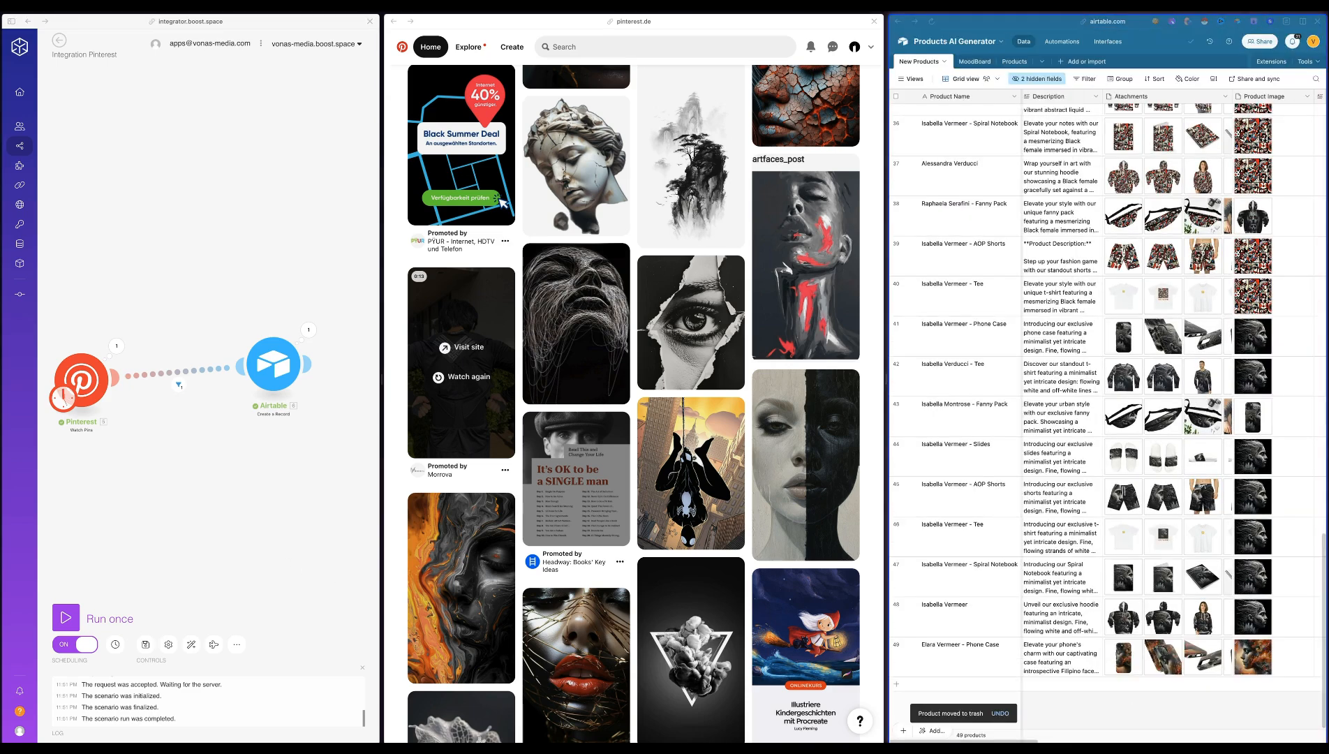
Browse the phone case mockups among the last New Products record's attachments and close the preview
{"action": "scroll", "coordinate": [1233, 657], "scroll_direction": "right", "scroll_amount": 2}
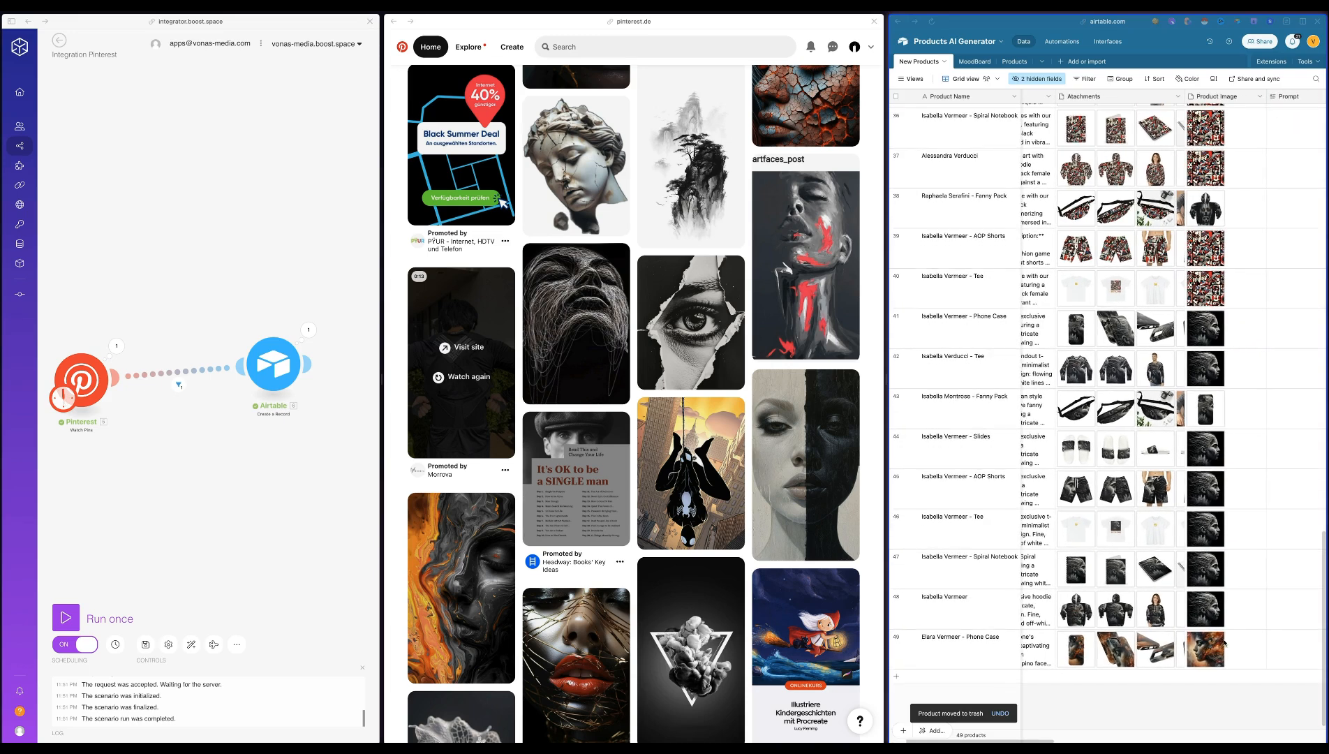
{"action": "left_click", "coordinate": [1165, 675]}
{"action": "left_click", "coordinate": [1068, 652]}
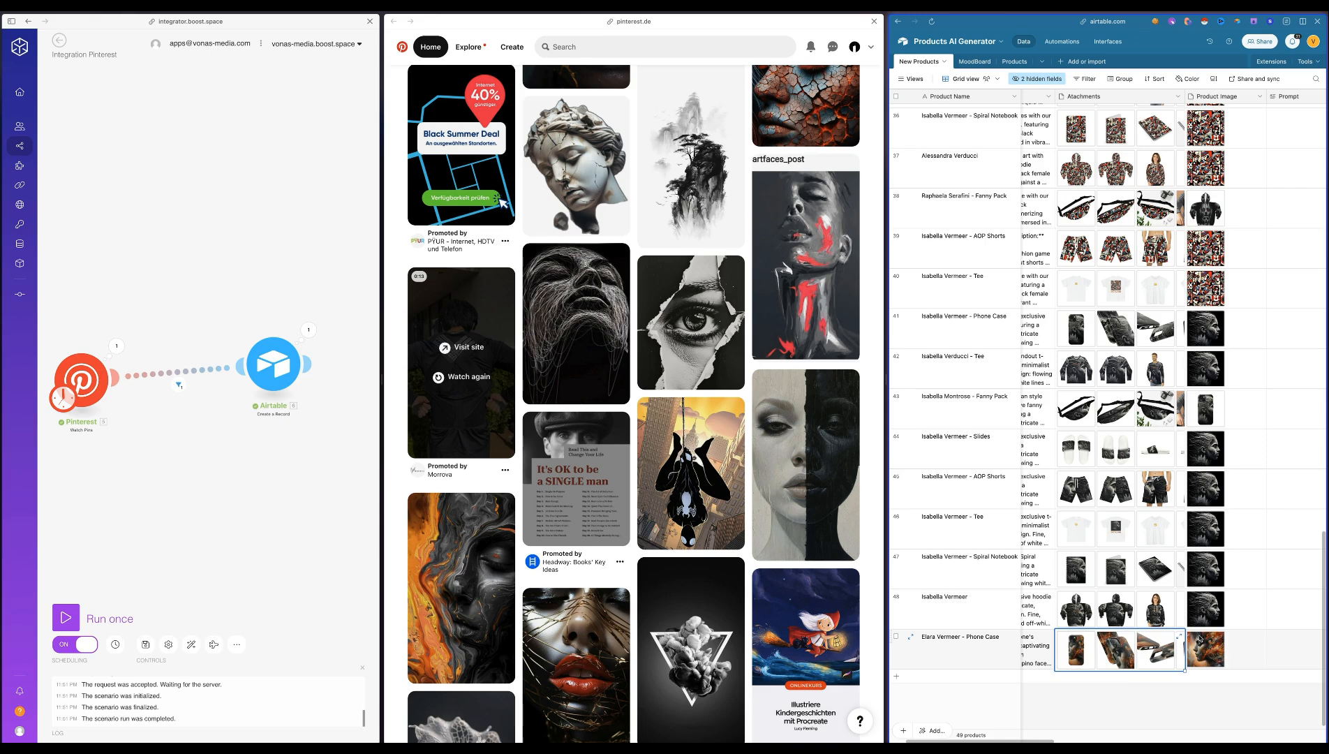
{"action": "left_click", "coordinate": [1181, 639]}
{"action": "left_click", "coordinate": [1059, 599]}
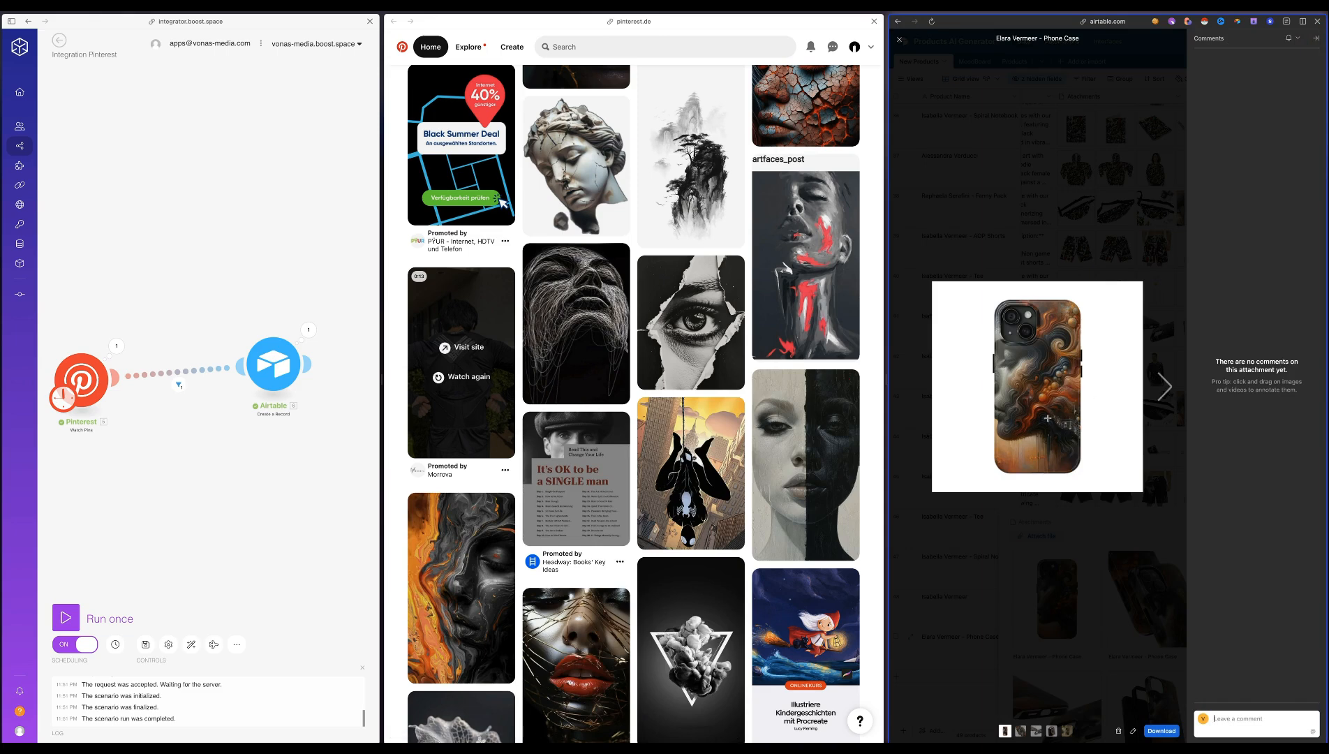
{"action": "left_click", "coordinate": [1162, 389]}
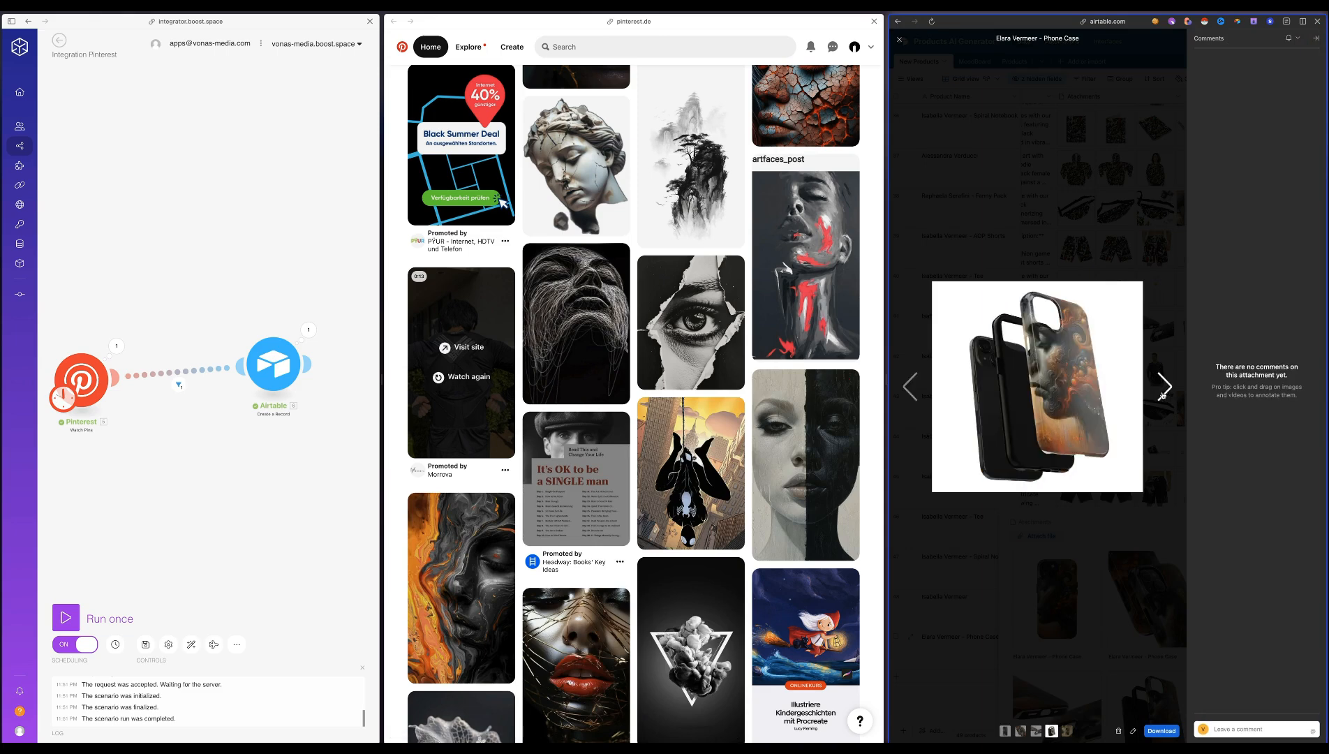
{"action": "left_click", "coordinate": [1129, 688]}
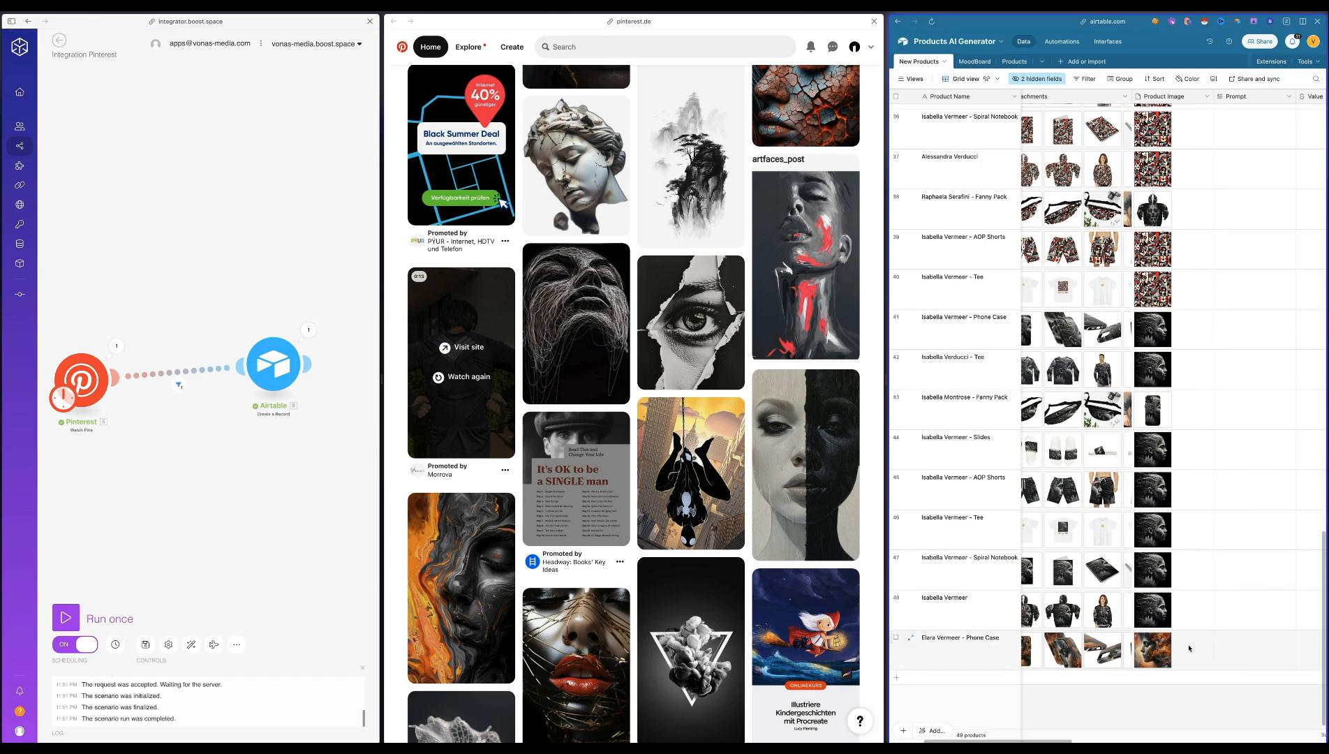
Enlarge the last record's Product Image to inspect the source artwork, and close the preview and the expanded field
{"action": "left_click", "coordinate": [1141, 652]}
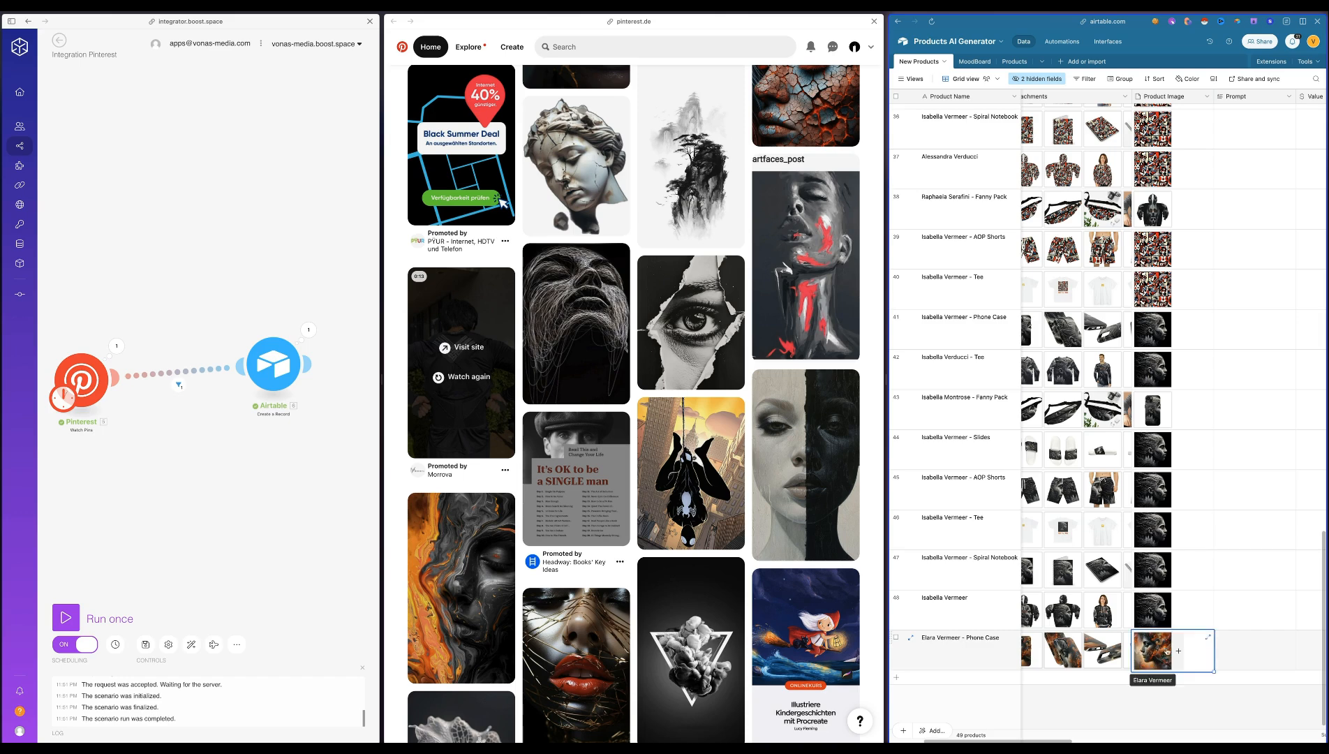
{"action": "left_click", "coordinate": [1208, 636]}
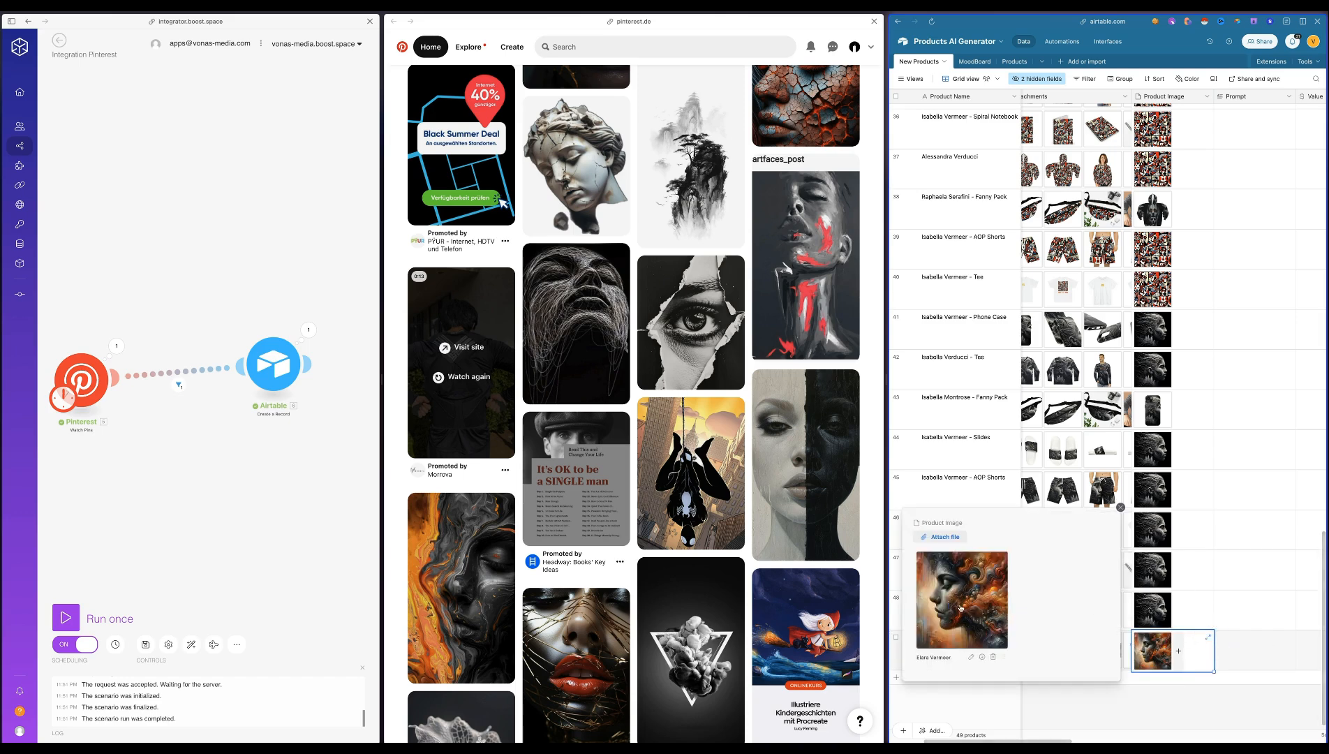
{"action": "left_click", "coordinate": [961, 608]}
{"action": "scroll", "coordinate": [1040, 359], "scroll_direction": "up", "scroll_amount": 5}
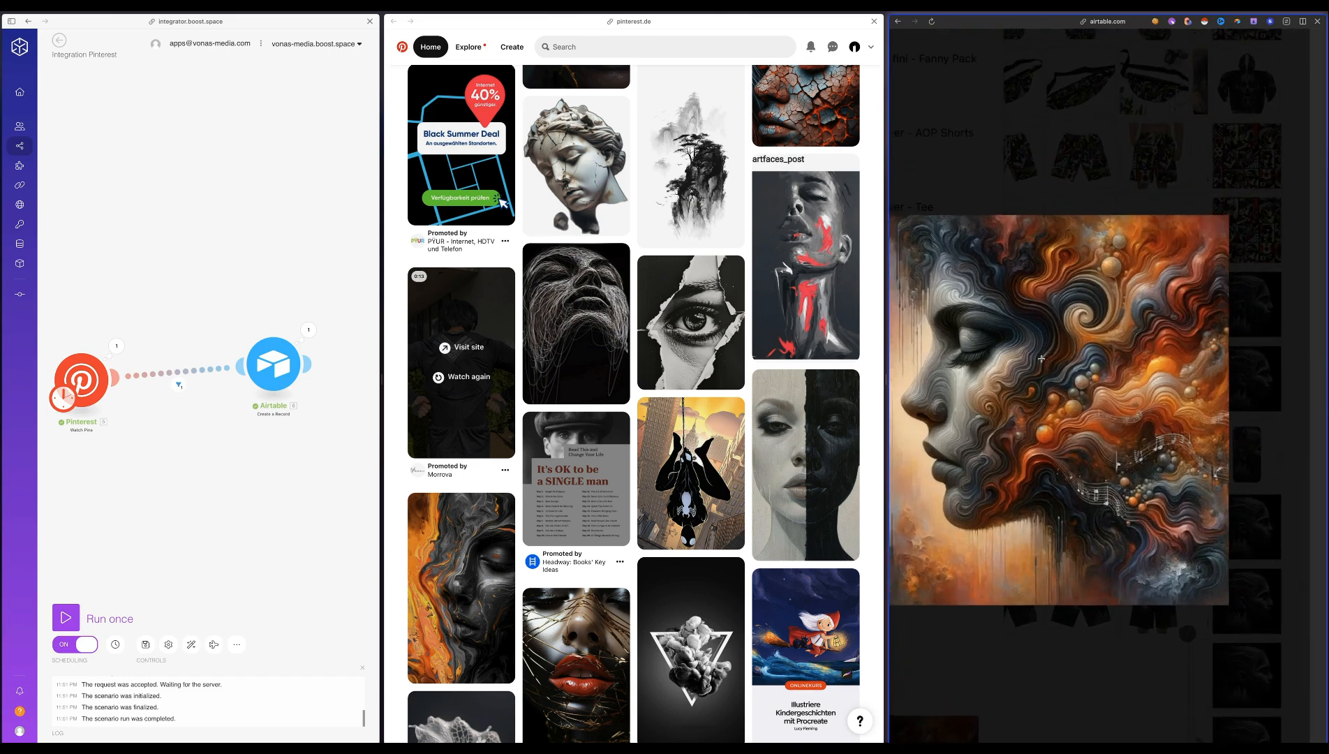
{"action": "scroll", "coordinate": [1041, 359], "scroll_direction": "left", "scroll_amount": 2}
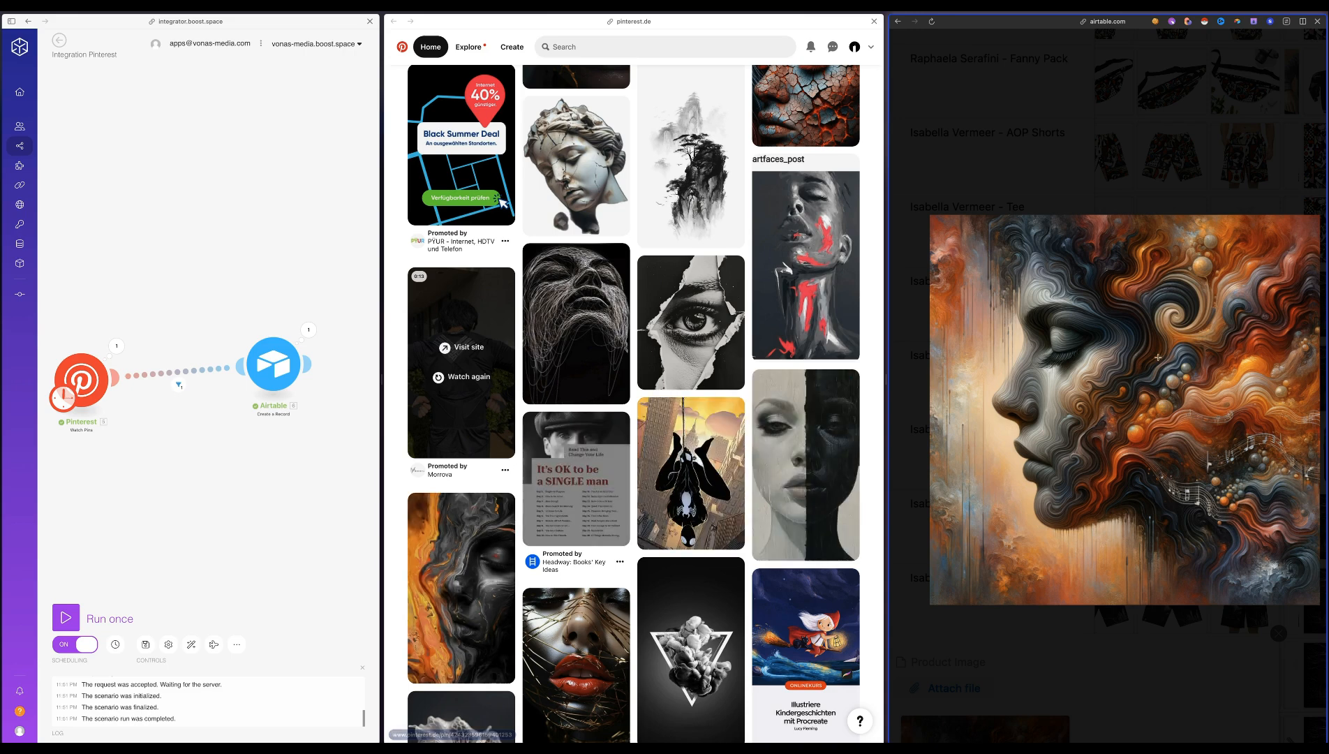
{"action": "key", "text": "Escape"}
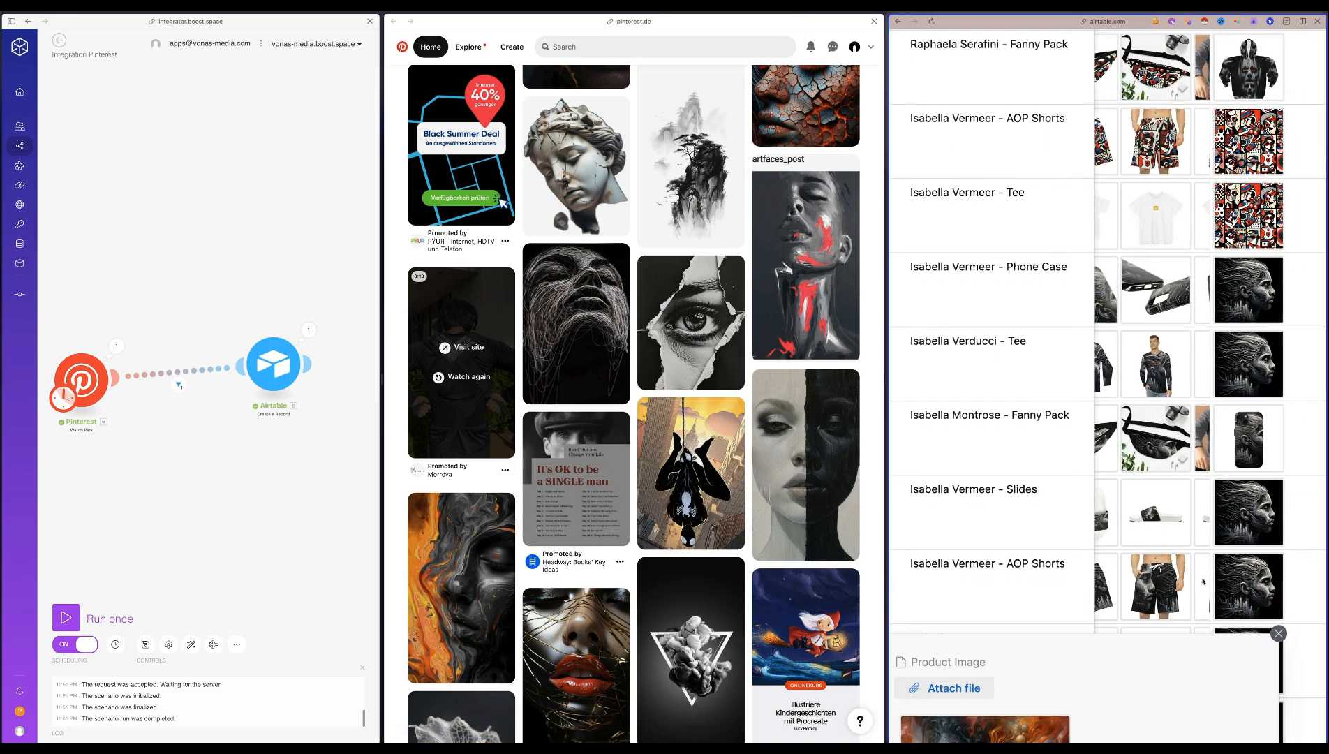
{"action": "left_click", "coordinate": [1279, 633]}
In Pinterest, open the ideas for the MoodBoard board and open the Experimental Portrait Art Ai Style pin
{"action": "scroll", "coordinate": [1240, 541], "scroll_direction": "down", "scroll_amount": 15}
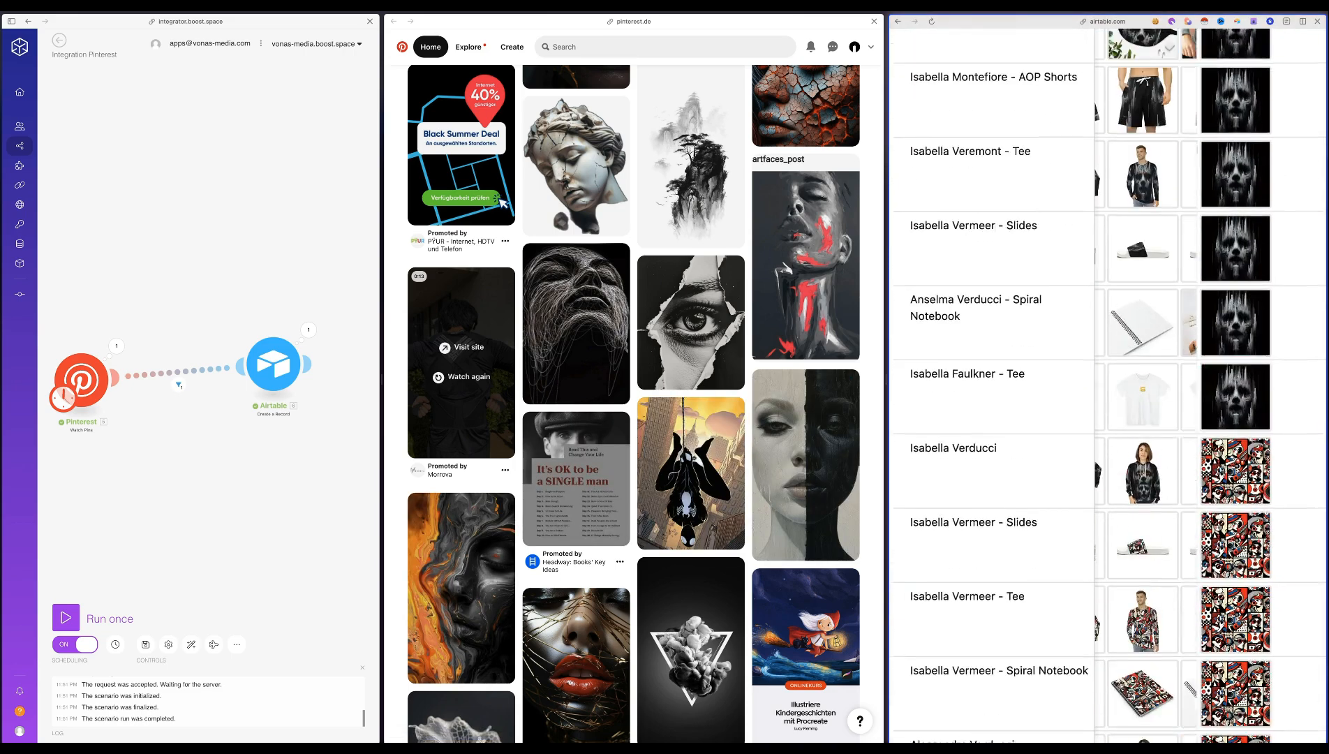
{"action": "scroll", "coordinate": [1240, 541], "scroll_direction": "down", "scroll_amount": 1}
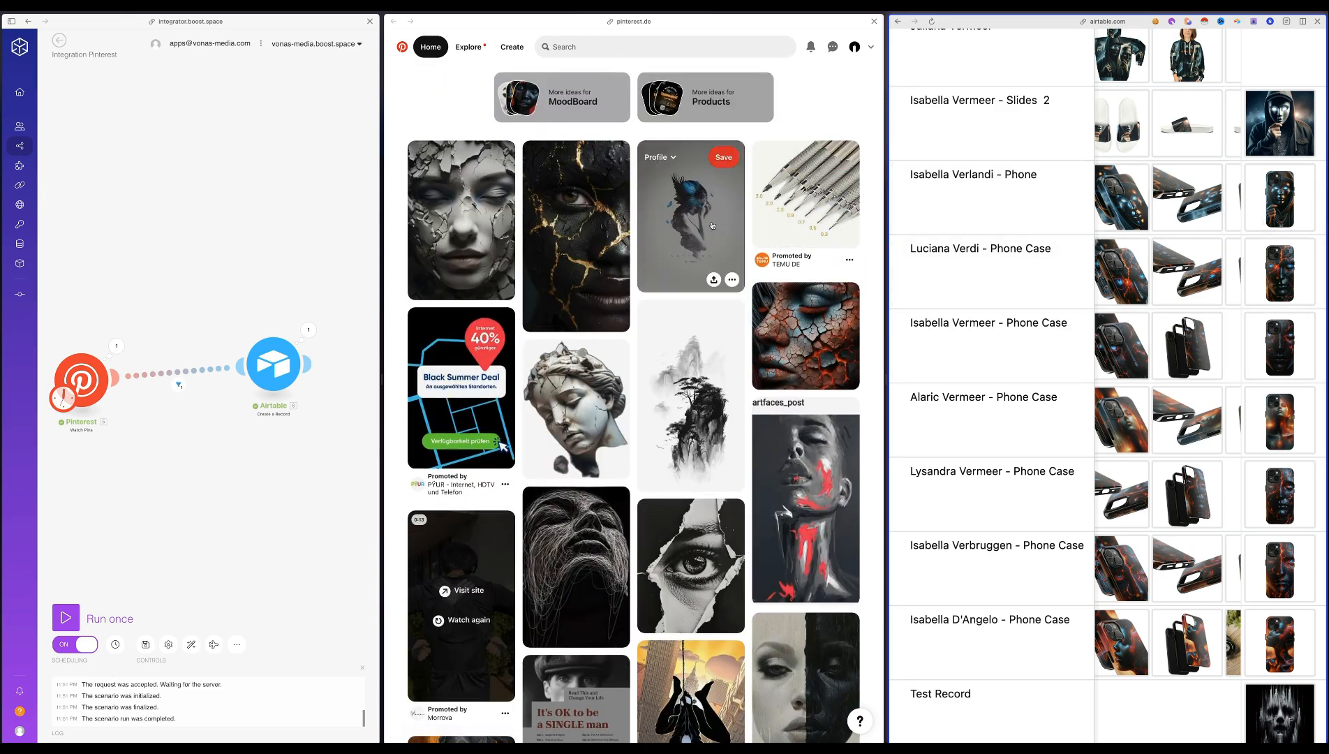
{"action": "left_click", "coordinate": [541, 105]}
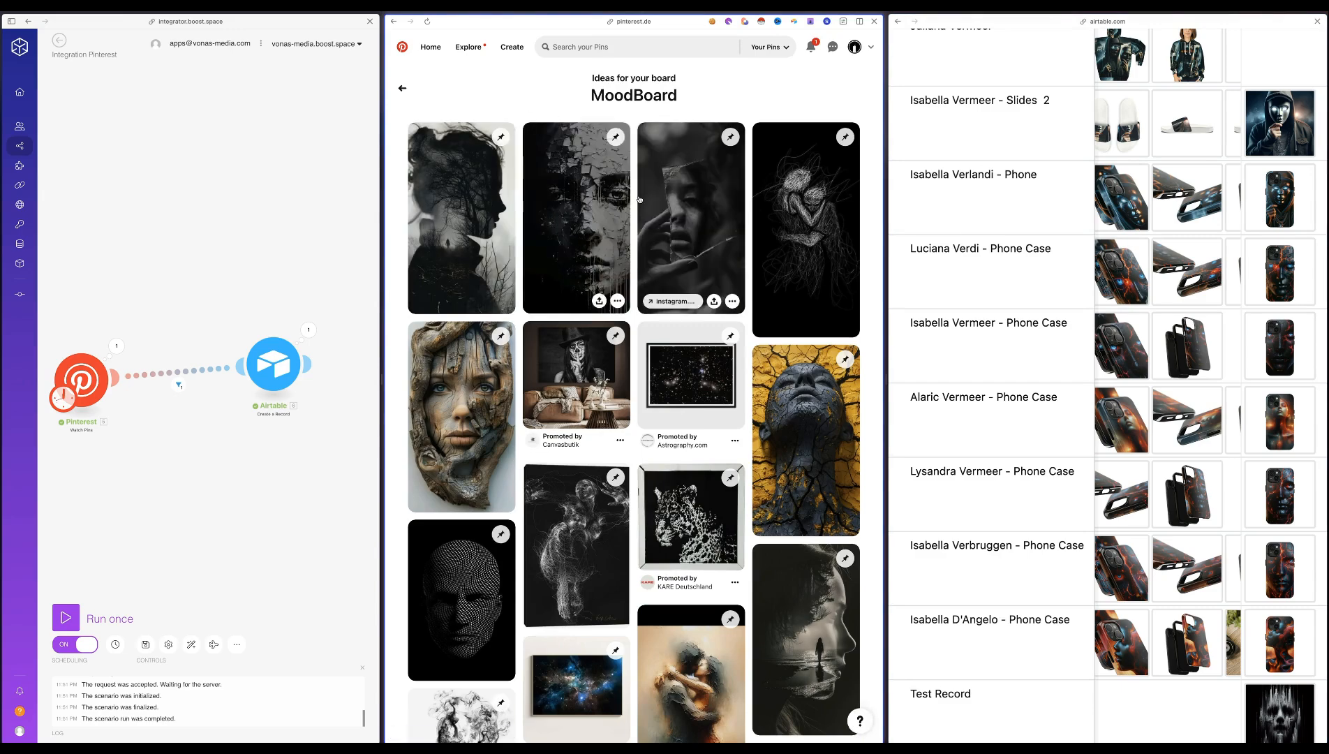
{"action": "scroll", "coordinate": [639, 199], "scroll_direction": "down", "scroll_amount": 9}
{"action": "scroll", "coordinate": [639, 199], "scroll_direction": "down", "scroll_amount": 5}
{"action": "left_click", "coordinate": [547, 169]}
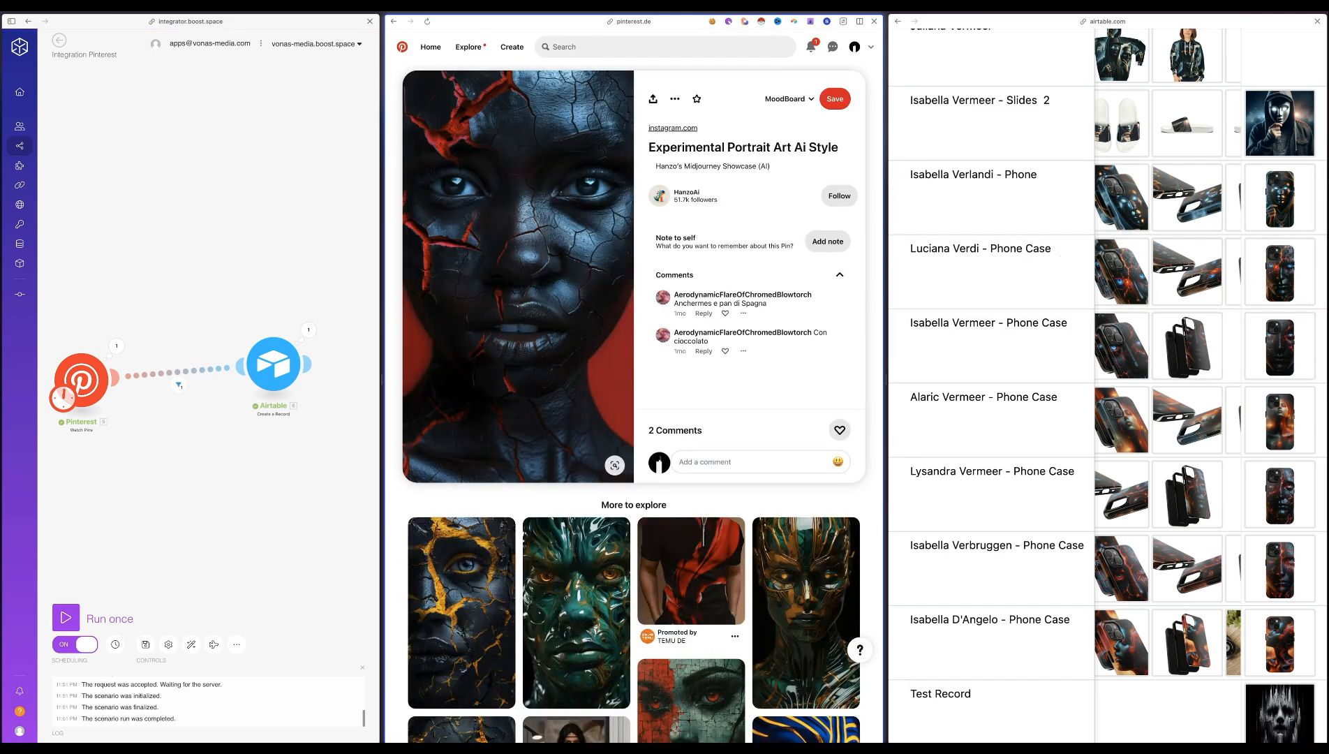
In Airtable, open the Product Image of the second phone case below the Slides 2 record and close the preview
{"action": "left_click", "coordinate": [1286, 274]}
{"action": "left_click", "coordinate": [1285, 278]}
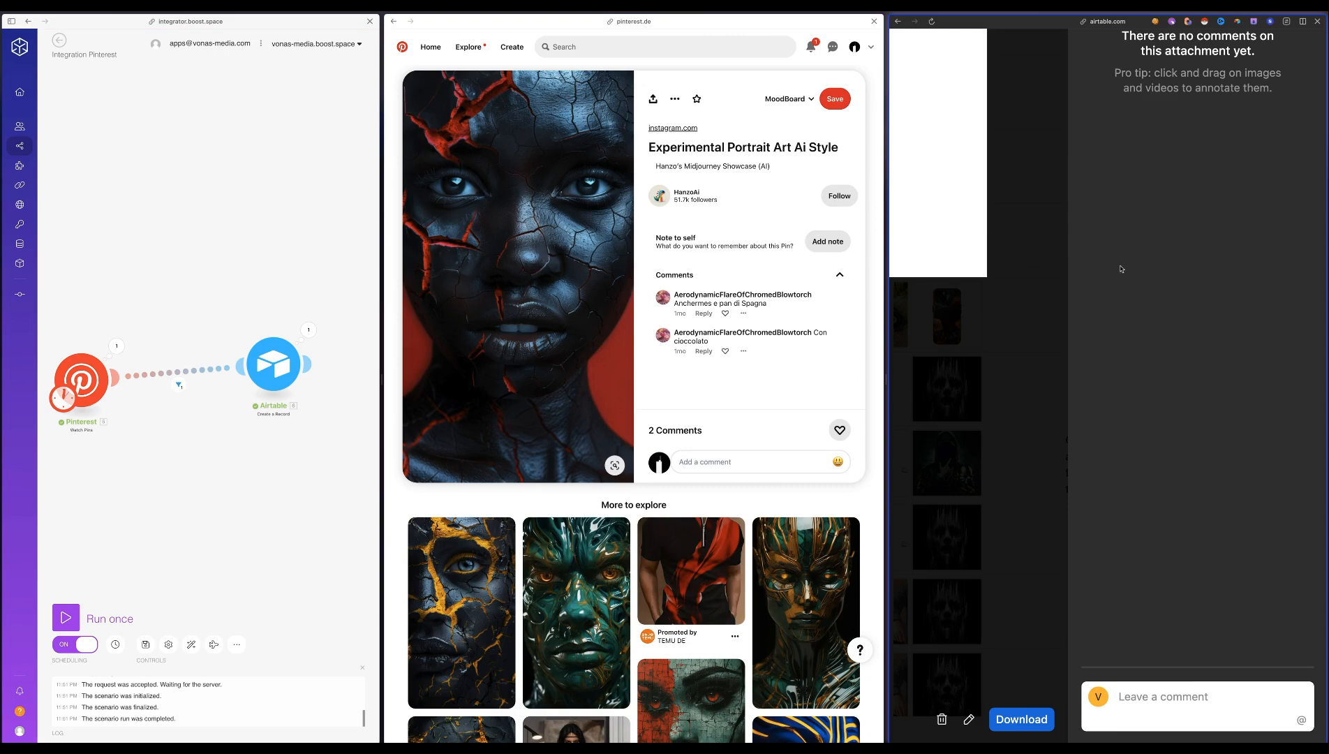
{"action": "scroll", "coordinate": [1119, 270], "scroll_direction": "left", "scroll_amount": 5}
{"action": "scroll", "coordinate": [1101, 273], "scroll_direction": "up", "scroll_amount": 4}
{"action": "key", "text": "Escape"}
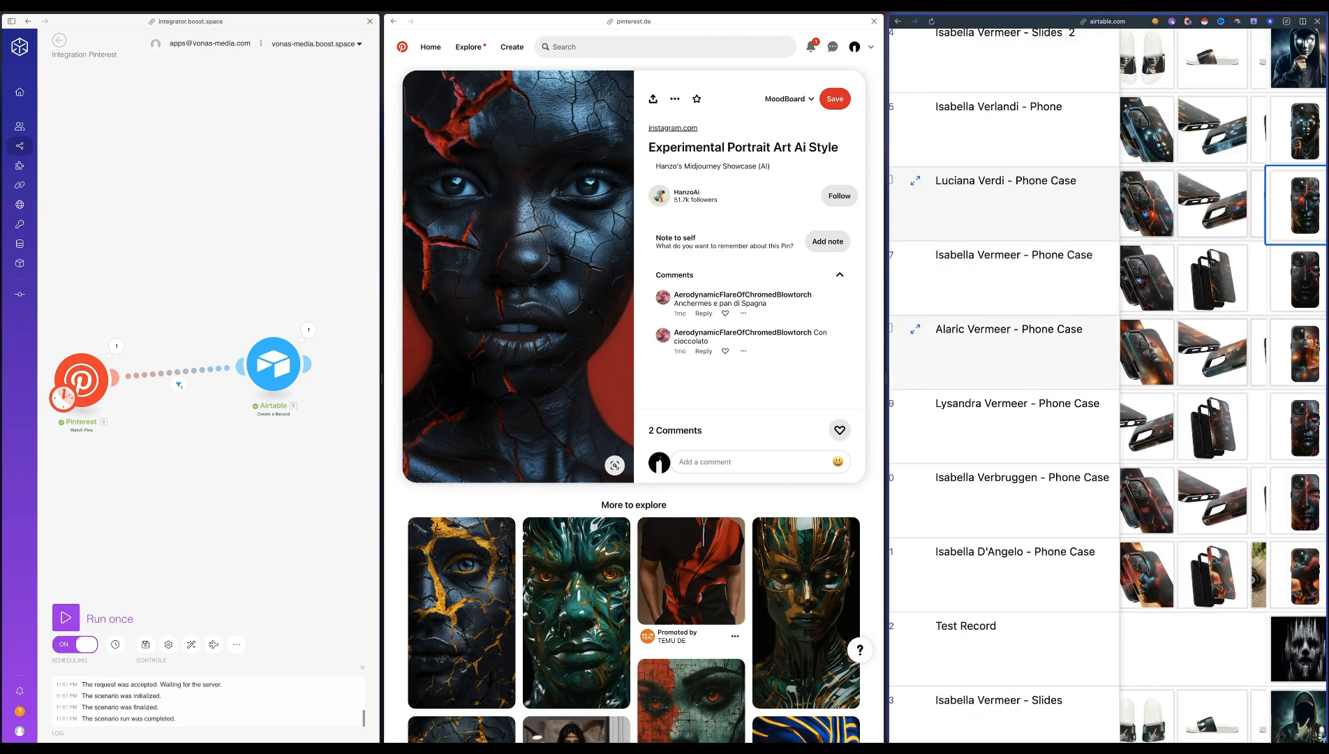
Switch the New Products table to the Gallery view and go to the phone case cards
{"action": "scroll", "coordinate": [1235, 282], "scroll_direction": "right", "scroll_amount": 1}
{"action": "scroll", "coordinate": [1235, 282], "scroll_direction": "up", "scroll_amount": 1}
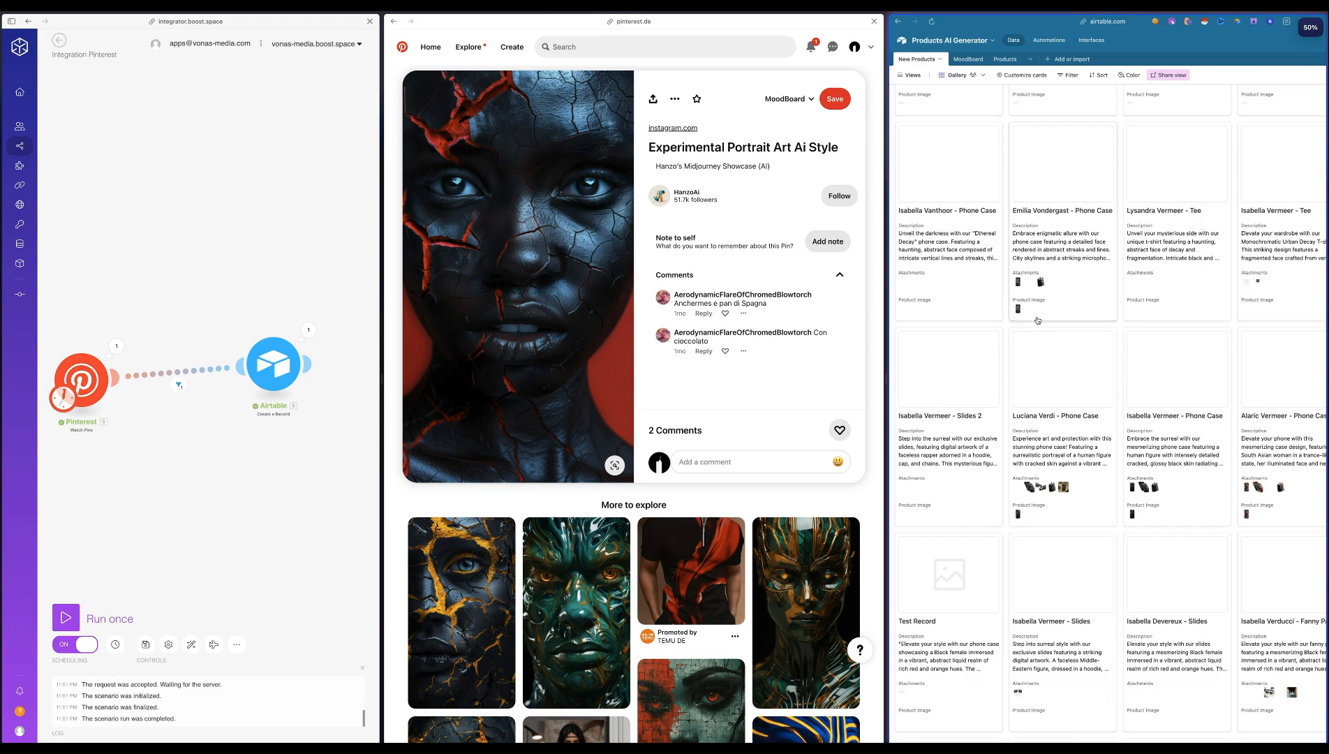
{"action": "scroll", "coordinate": [1089, 360], "scroll_direction": "right", "scroll_amount": 3}
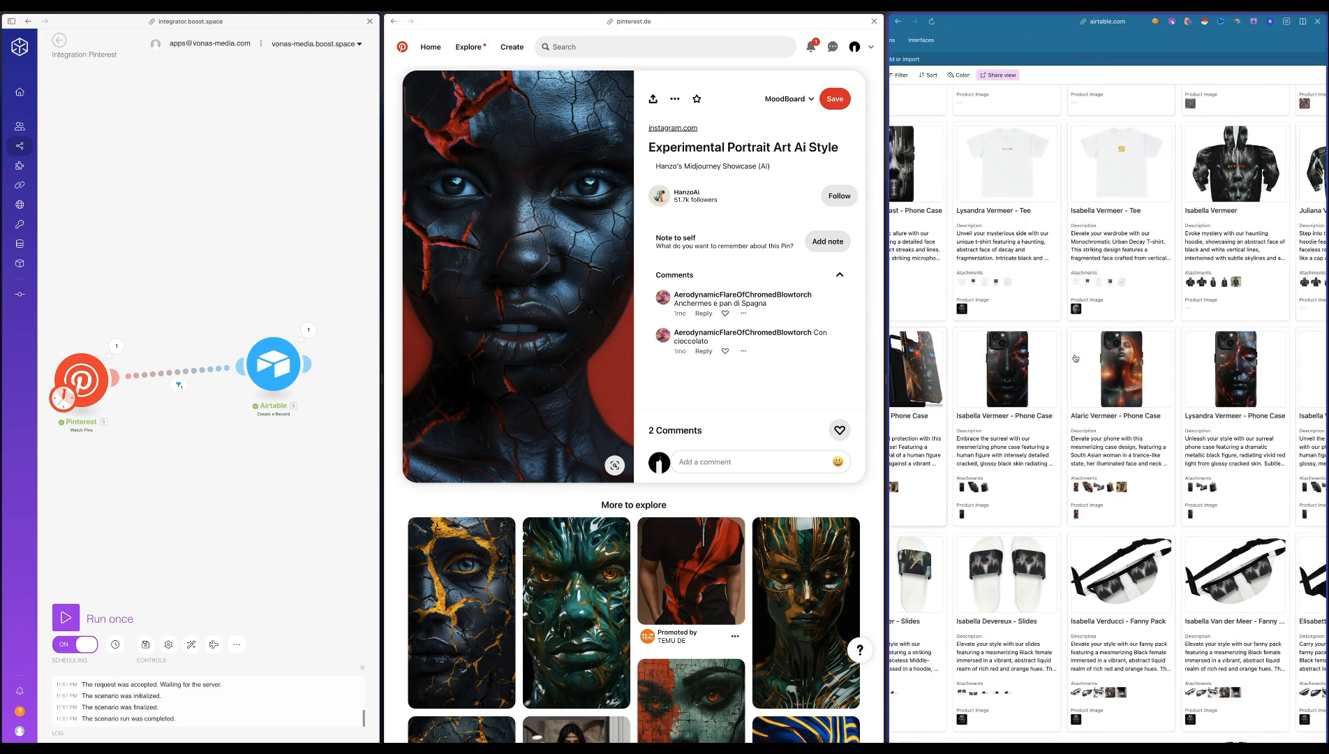
{"action": "scroll", "coordinate": [1152, 366], "scroll_direction": "left", "scroll_amount": 4}
Open the gallery card of the black cracked-face phone case, view its mockup enlarged, and close the record
{"action": "left_click", "coordinate": [1189, 370]}
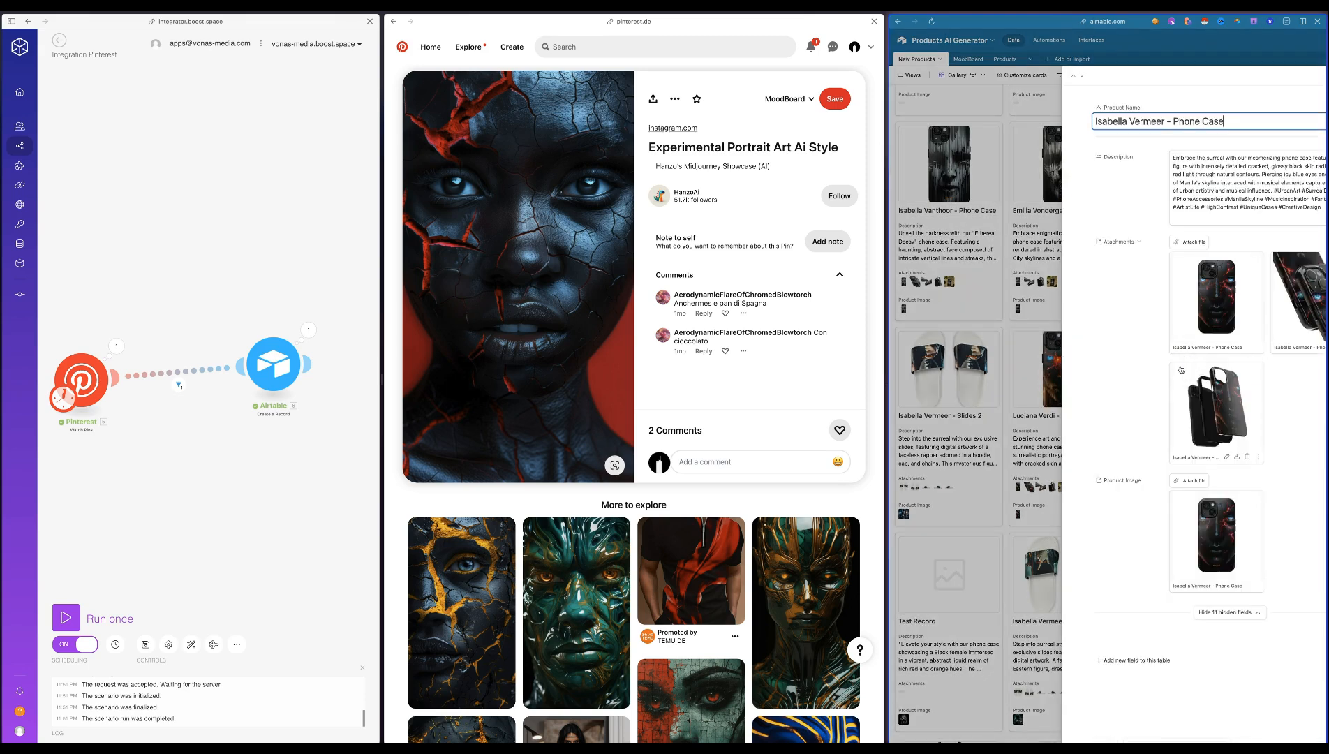
{"action": "left_click", "coordinate": [1187, 369]}
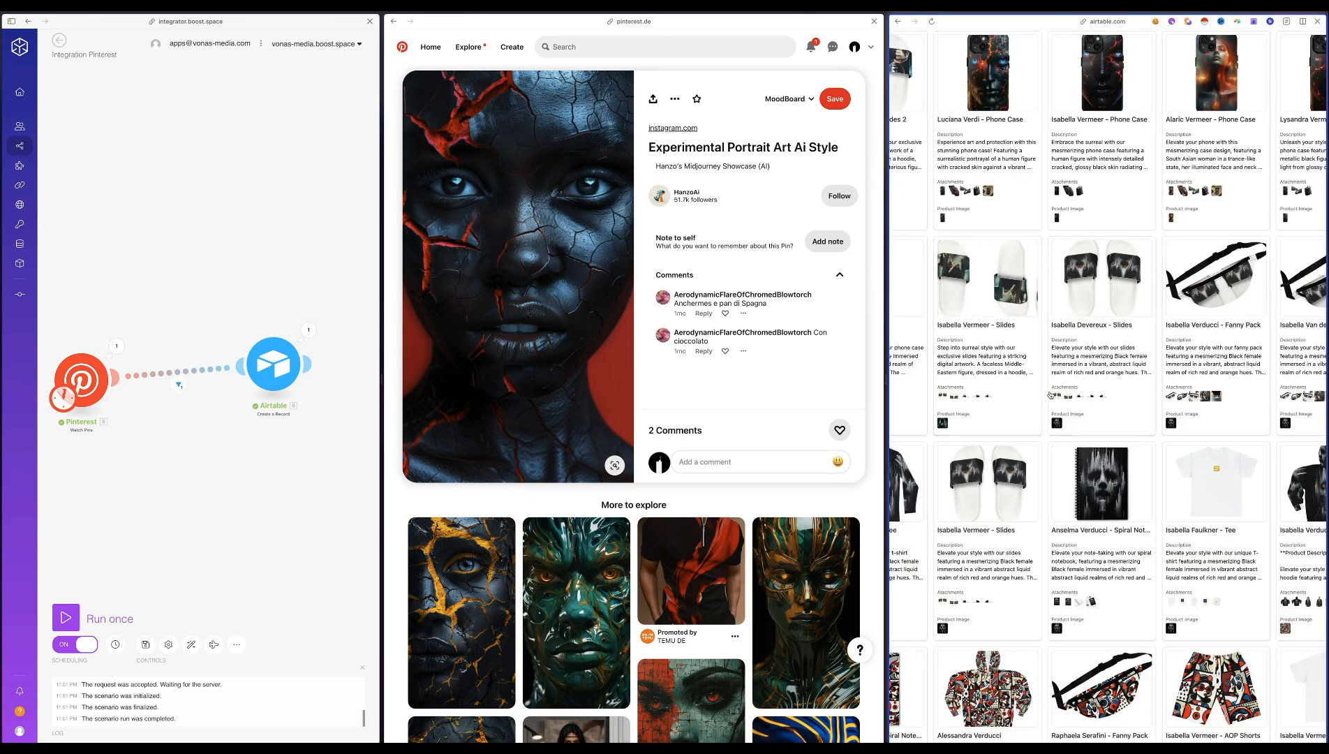
{"action": "scroll", "coordinate": [1073, 417], "scroll_direction": "down", "scroll_amount": 10}
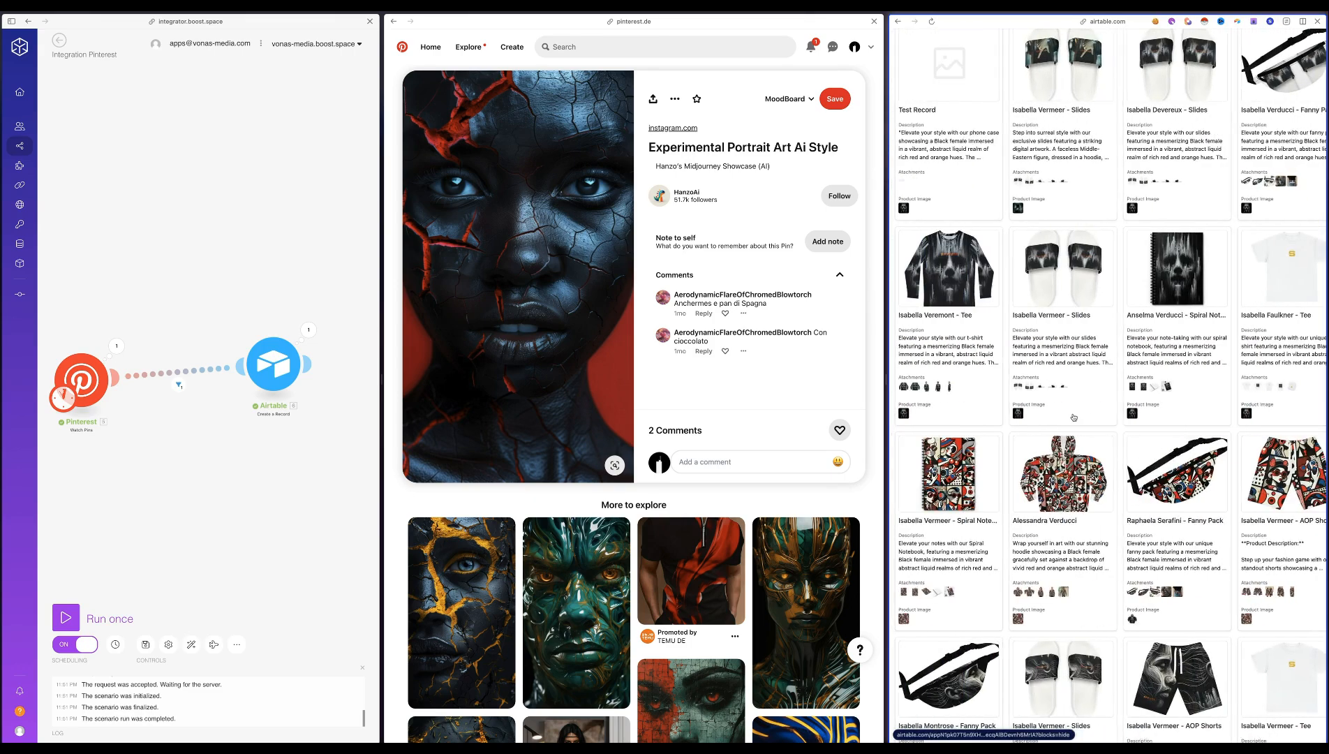
{"action": "scroll", "coordinate": [1073, 417], "scroll_direction": "up", "scroll_amount": 2}
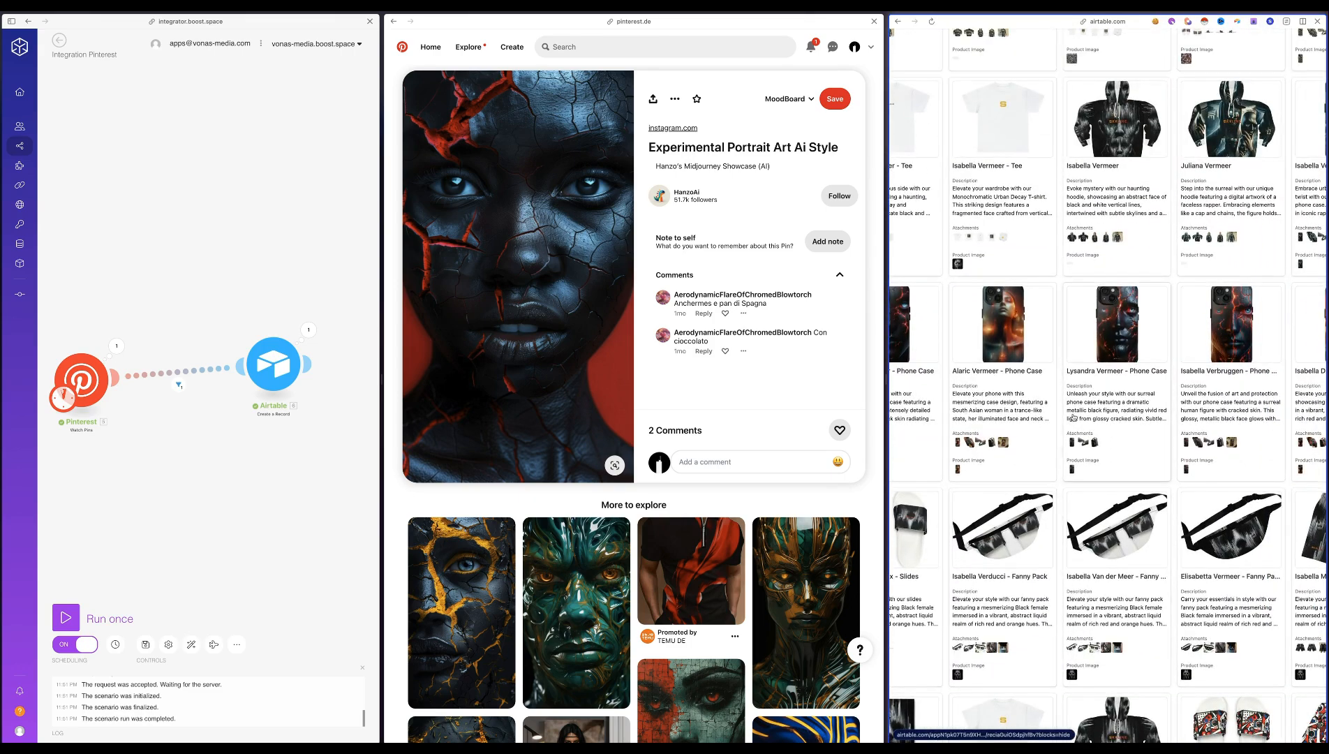
Open the phone case record with ID 19, view its cracked-face mockup enlarged, and return to the gallery
{"action": "left_click", "coordinate": [1122, 327]}
{"action": "left_click", "coordinate": [1231, 282]}
{"action": "scroll", "coordinate": [1052, 206], "scroll_direction": "up", "scroll_amount": 3}
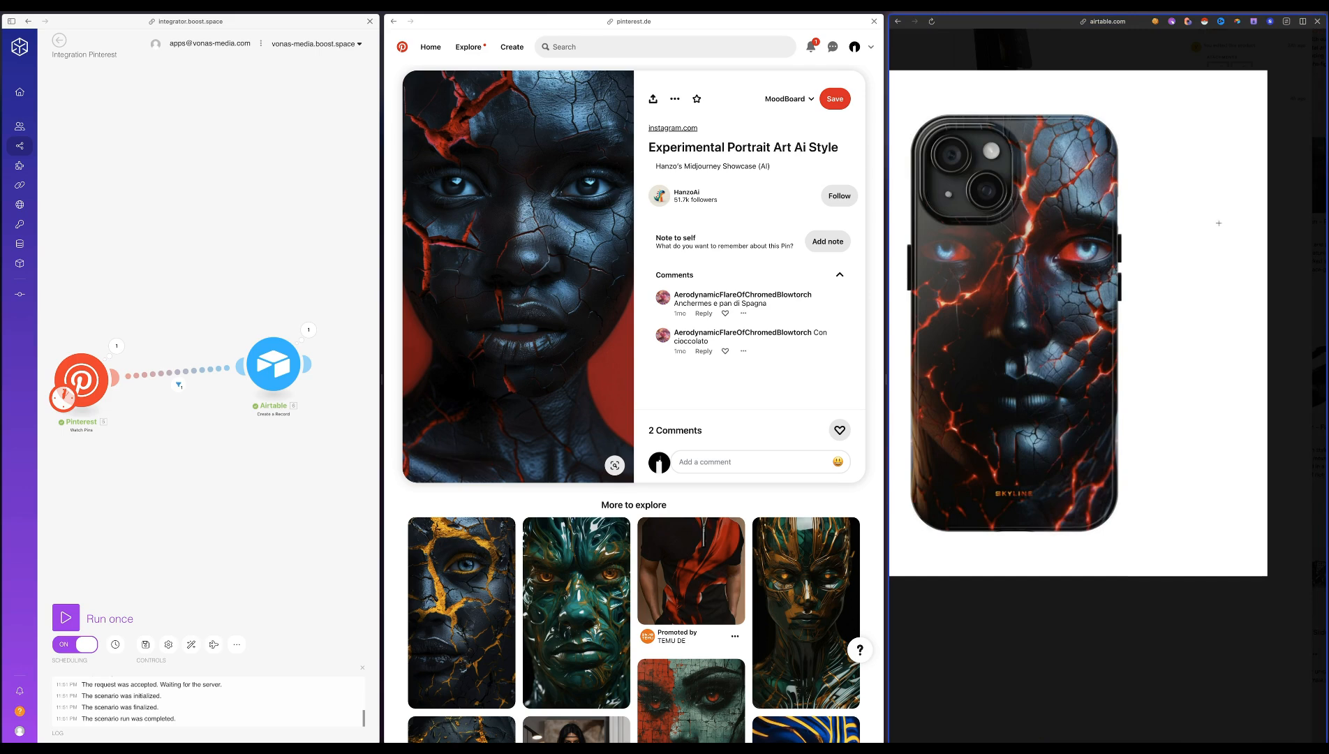
{"action": "left_click", "coordinate": [1308, 254]}
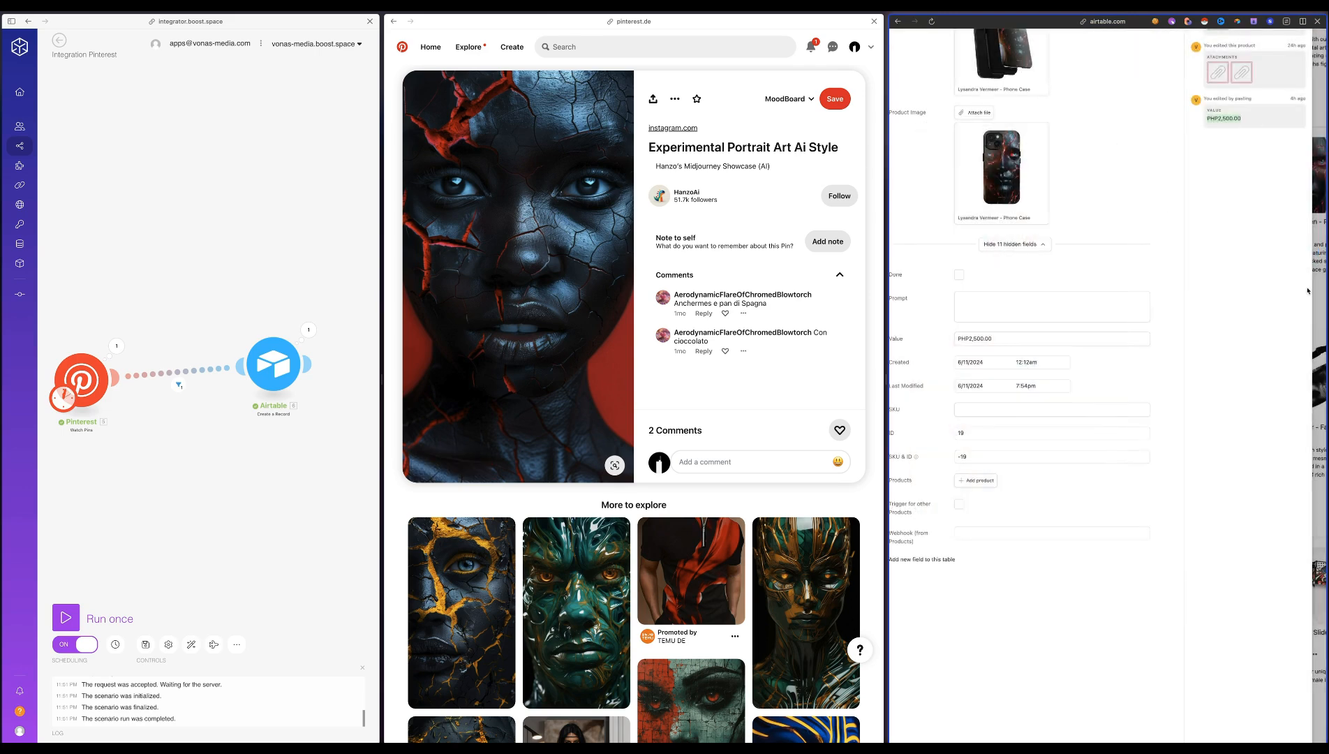
{"action": "left_click", "coordinate": [1317, 286]}
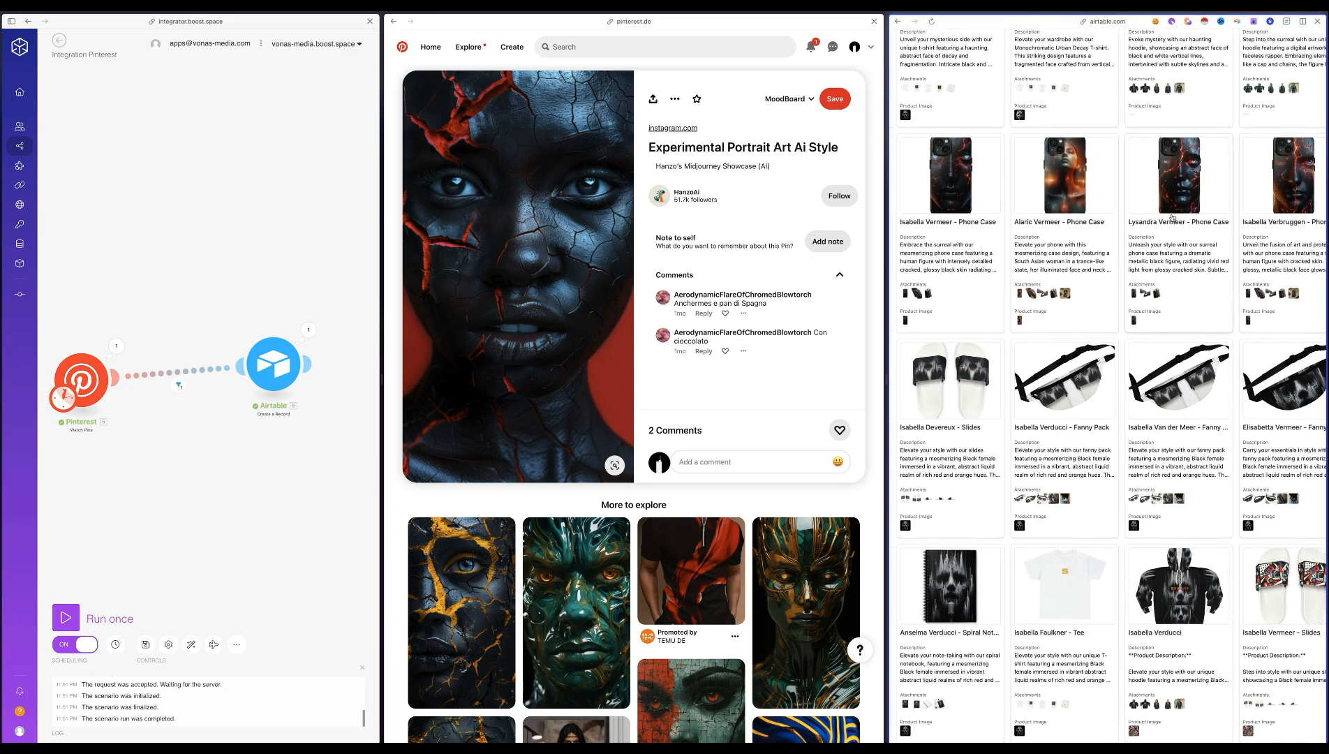
Open the phone case record with ID 20, view its first mockup enlarged, and close the preview
{"action": "left_click", "coordinate": [1215, 181]}
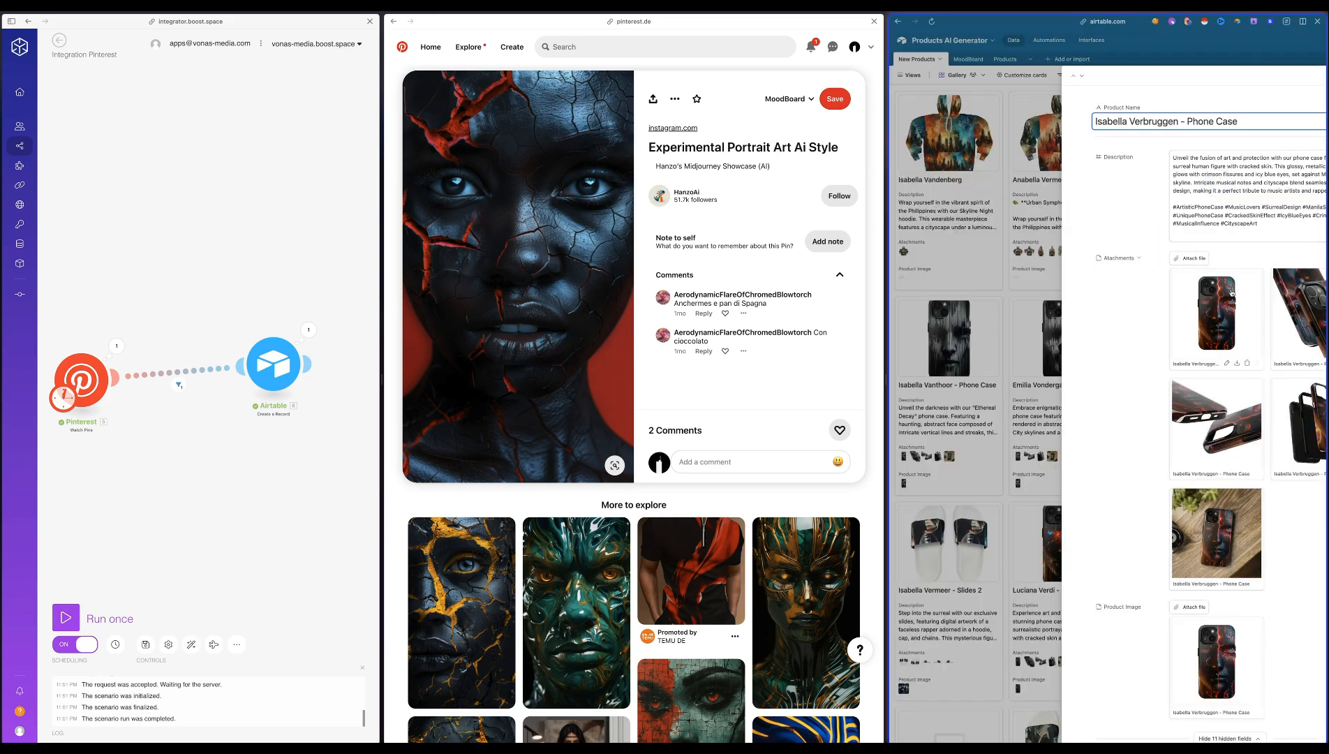
{"action": "left_click", "coordinate": [1217, 312]}
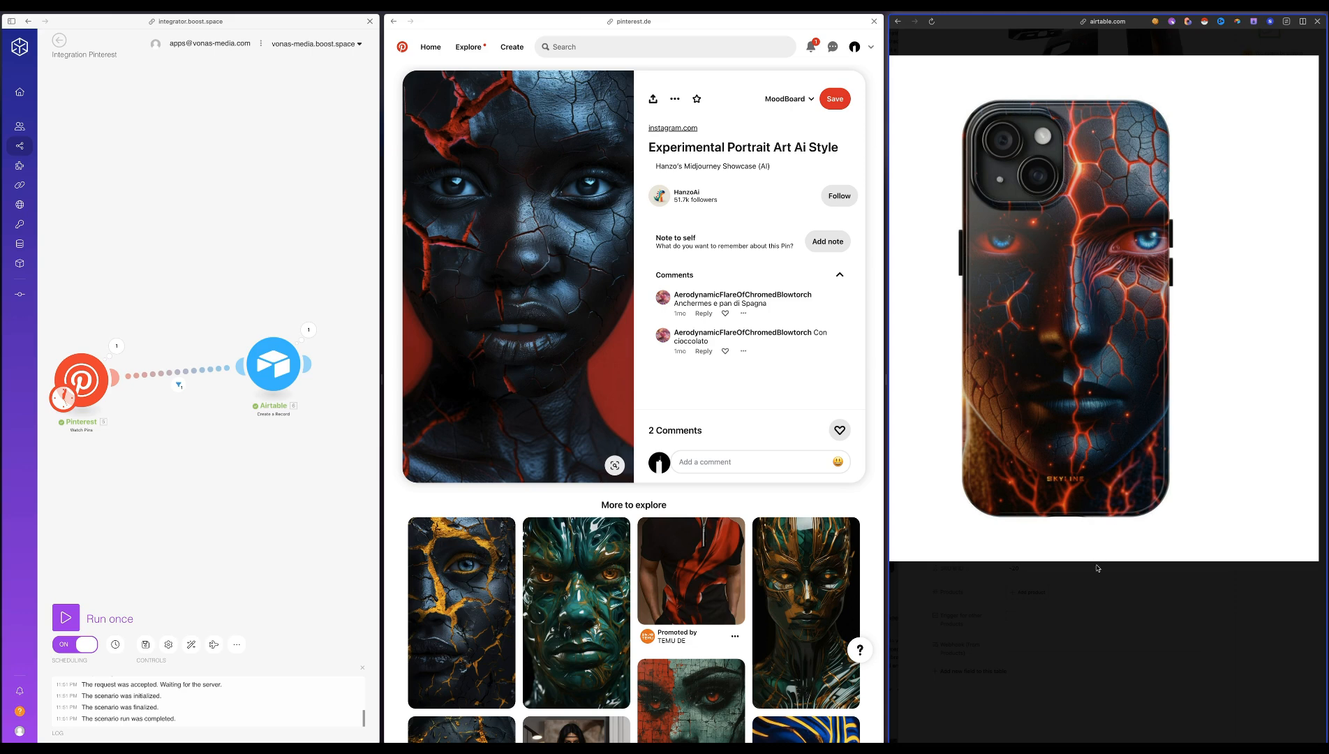
{"action": "left_click", "coordinate": [1082, 595]}
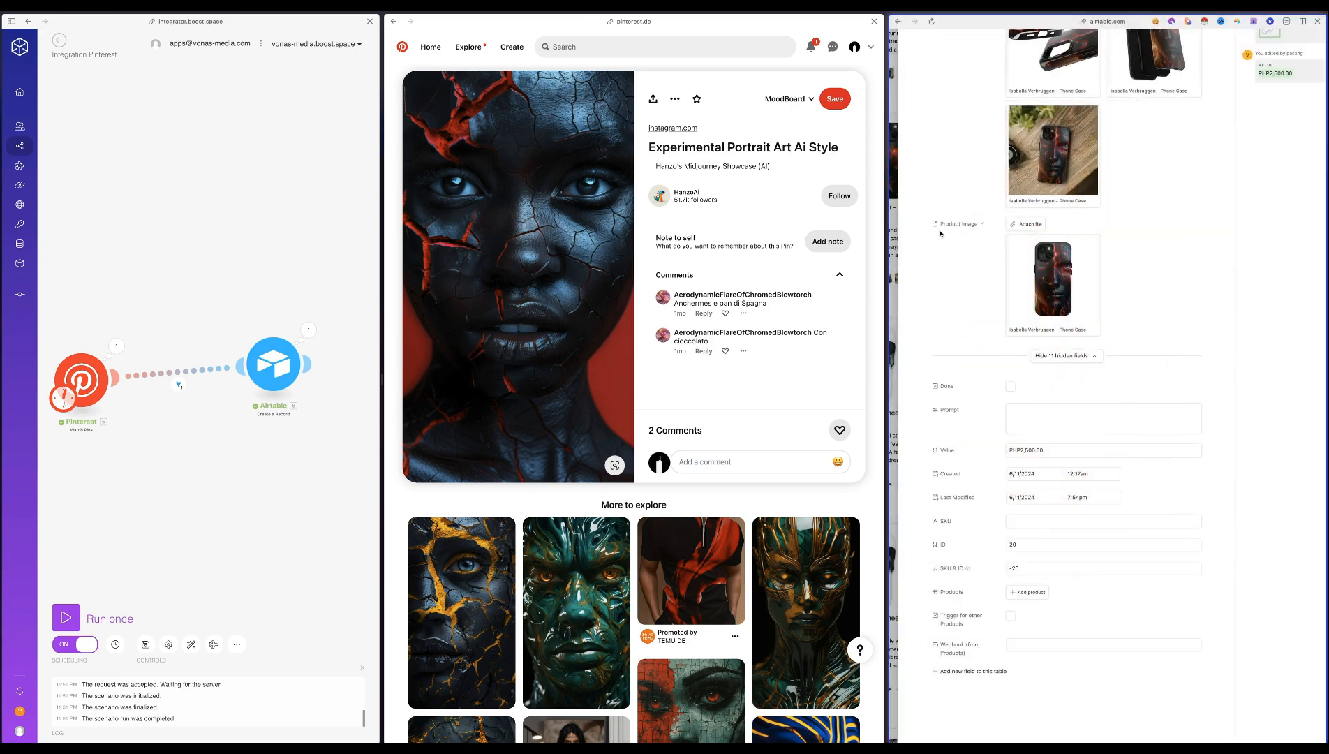
Close the phone case record with ID 20 and switch to the MoodBoard table
{"action": "left_click", "coordinate": [900, 233]}
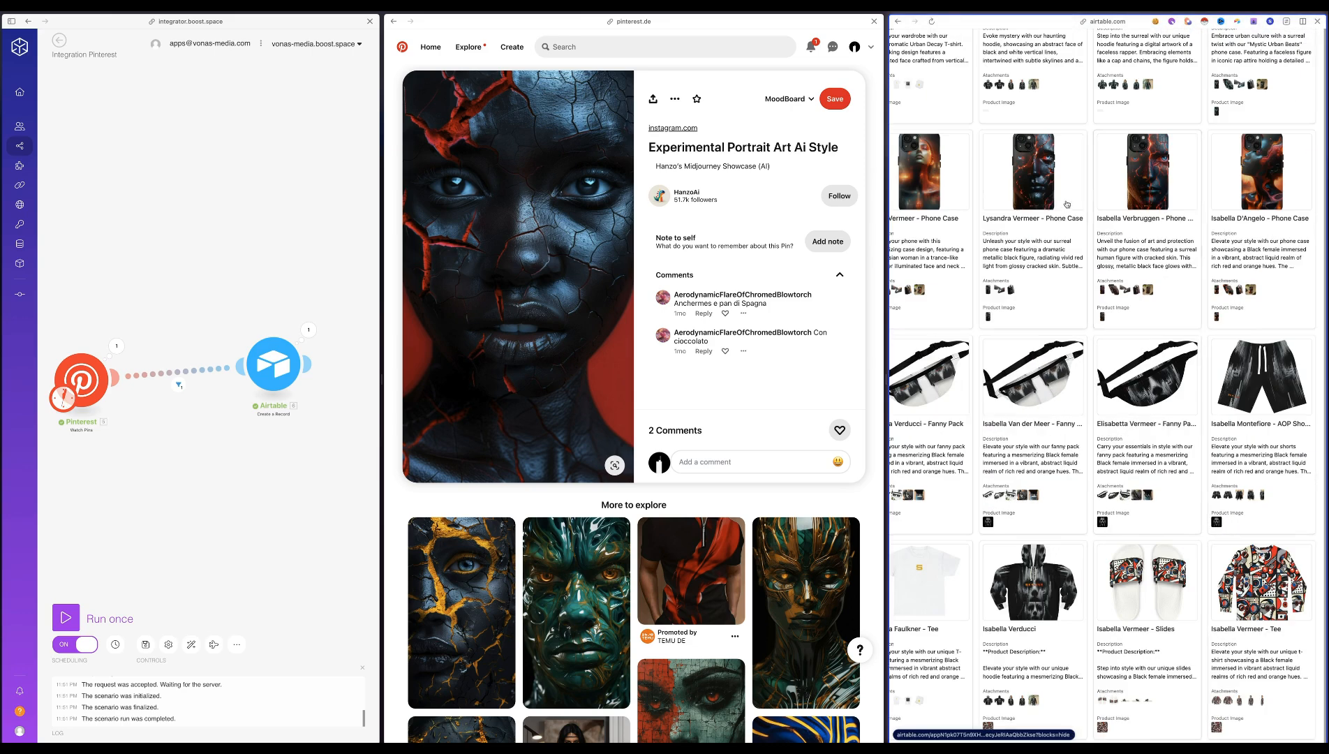
{"action": "scroll", "coordinate": [1066, 205], "scroll_direction": "up", "scroll_amount": 5}
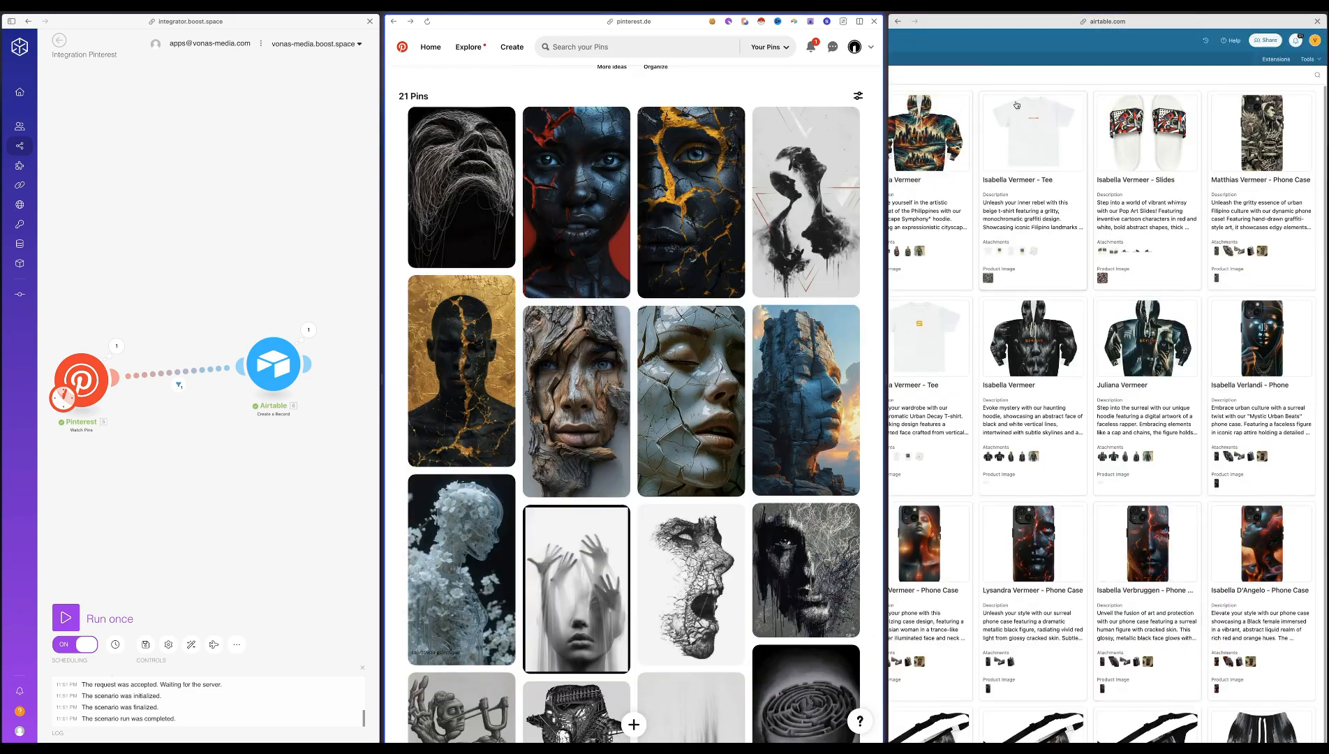
{"action": "scroll", "coordinate": [1067, 204], "scroll_direction": "left", "scroll_amount": 5}
{"action": "left_click", "coordinate": [965, 56]}
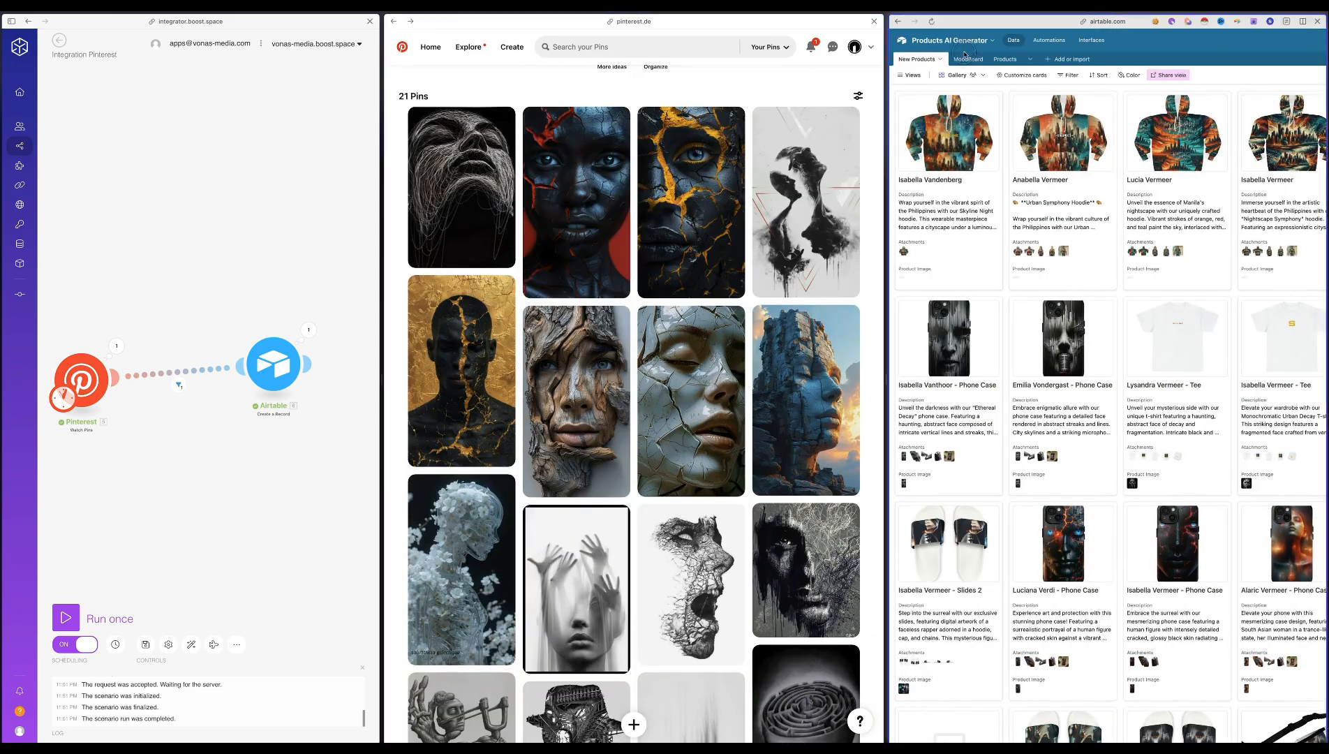
{"action": "left_click", "coordinate": [966, 59]}
View the thumbnail of the red-hued liquid portrait in the MoodBoard table enlarged, and close the preview
{"action": "left_click", "coordinate": [1089, 535]}
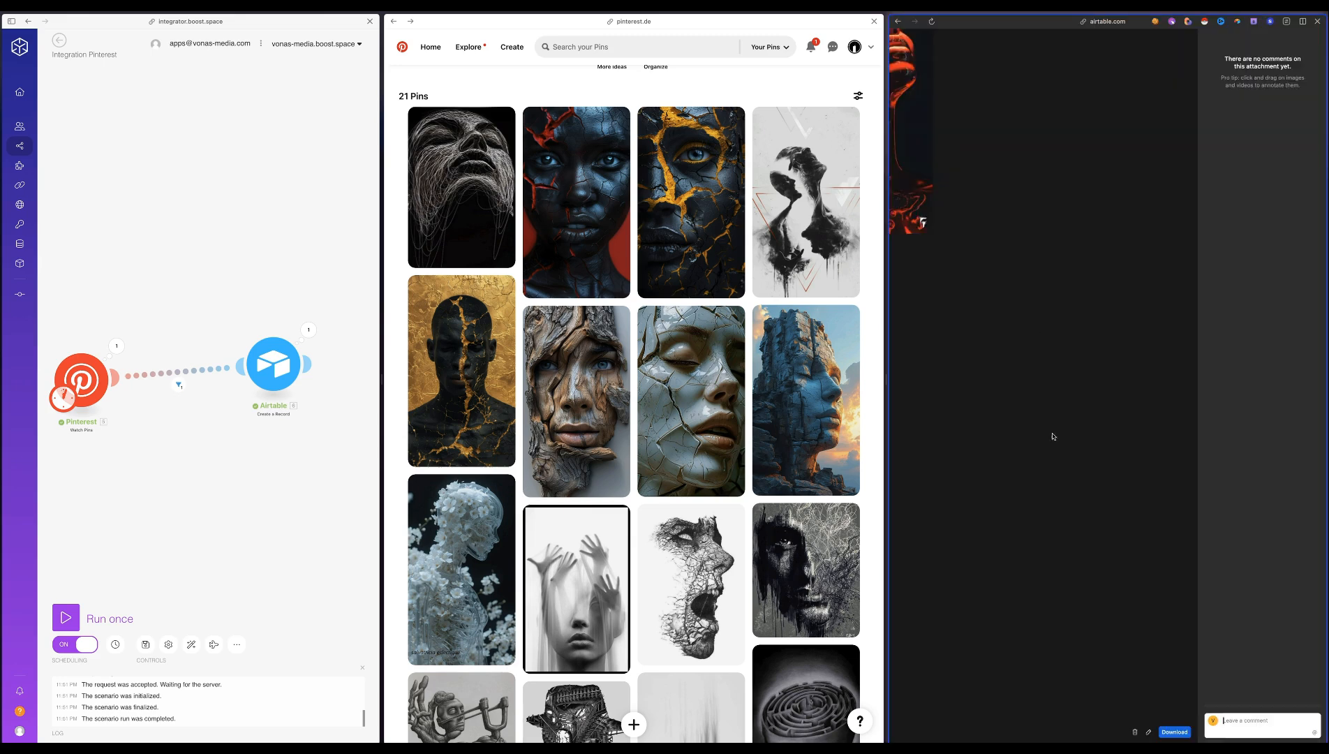
{"action": "scroll", "coordinate": [1002, 292], "scroll_direction": "left", "scroll_amount": 5}
{"action": "scroll", "coordinate": [1003, 291], "scroll_direction": "up", "scroll_amount": 5}
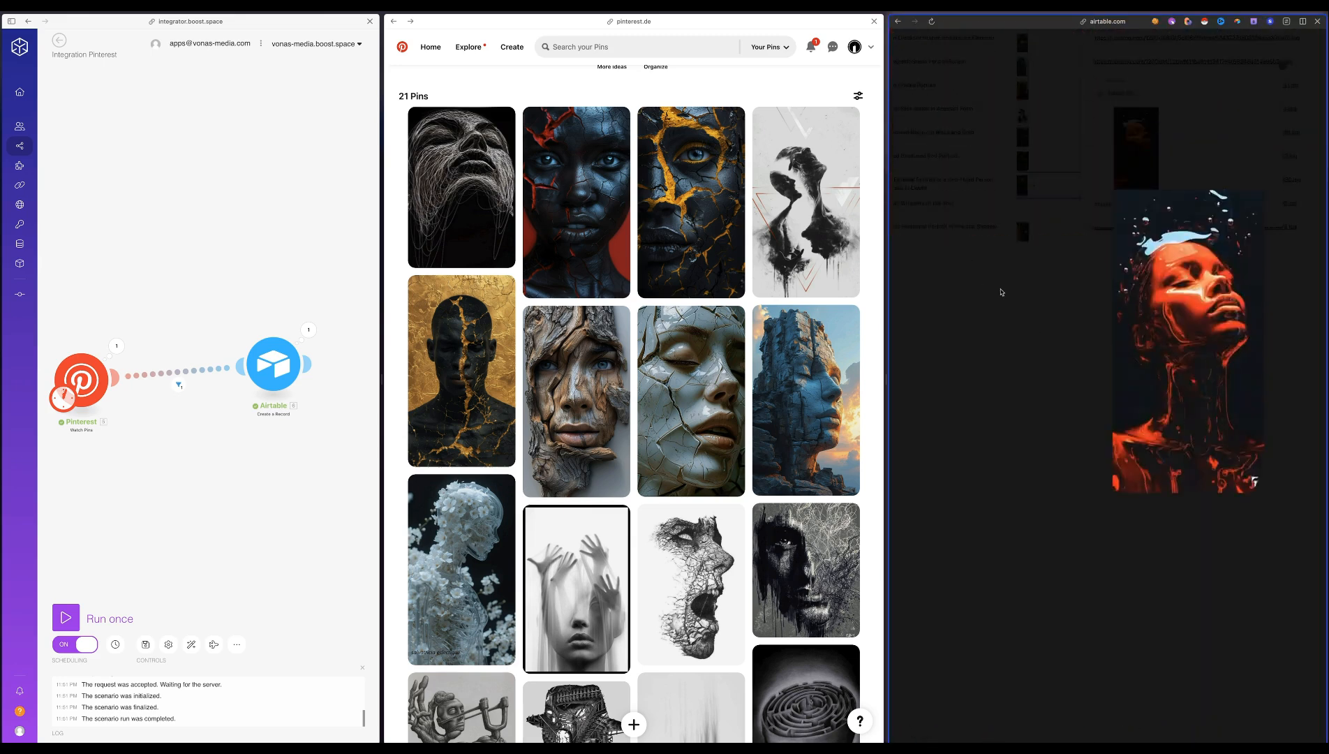
{"action": "scroll", "coordinate": [1003, 291], "scroll_direction": "right", "scroll_amount": 2}
{"action": "key", "text": "Escape"}
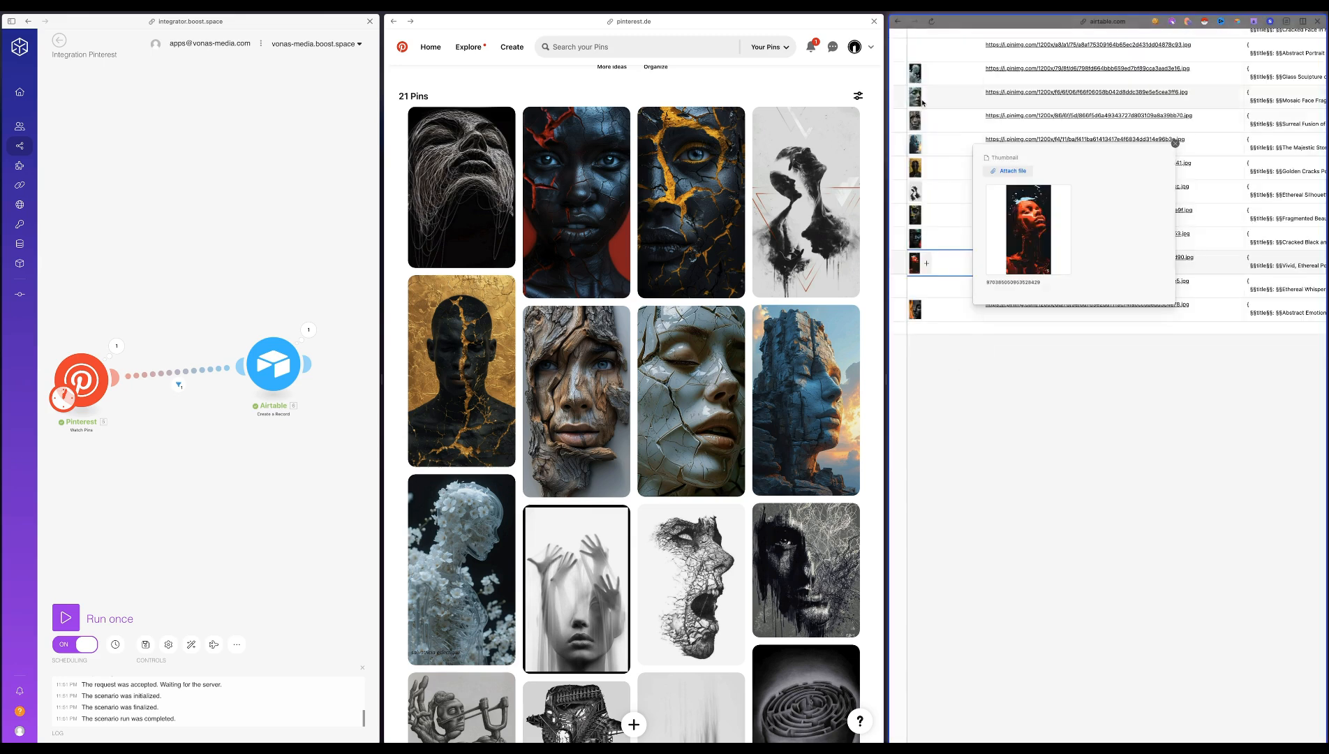
{"action": "key", "text": "Escape"}
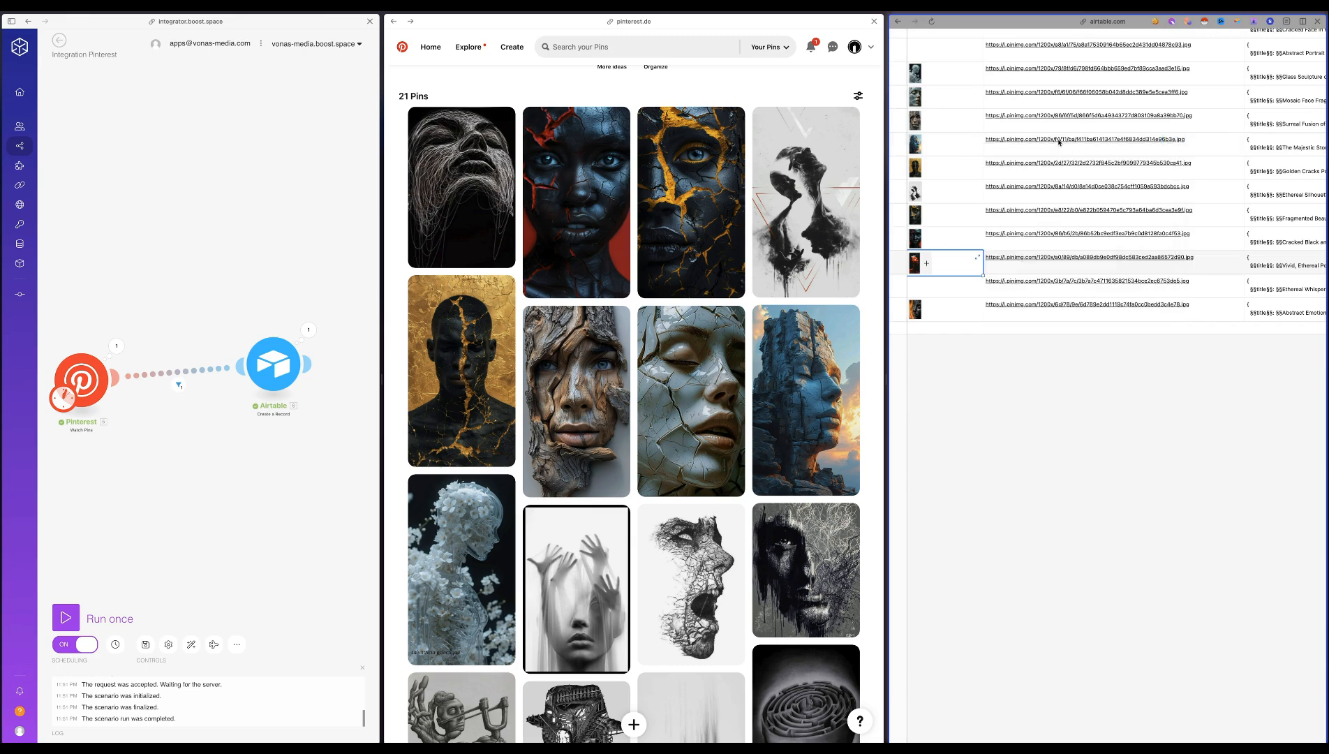
Expand the red-hued liquid portrait's MoodBoard record, open its related phone case product, and view the mockup enlarged
{"action": "key", "text": "space"}
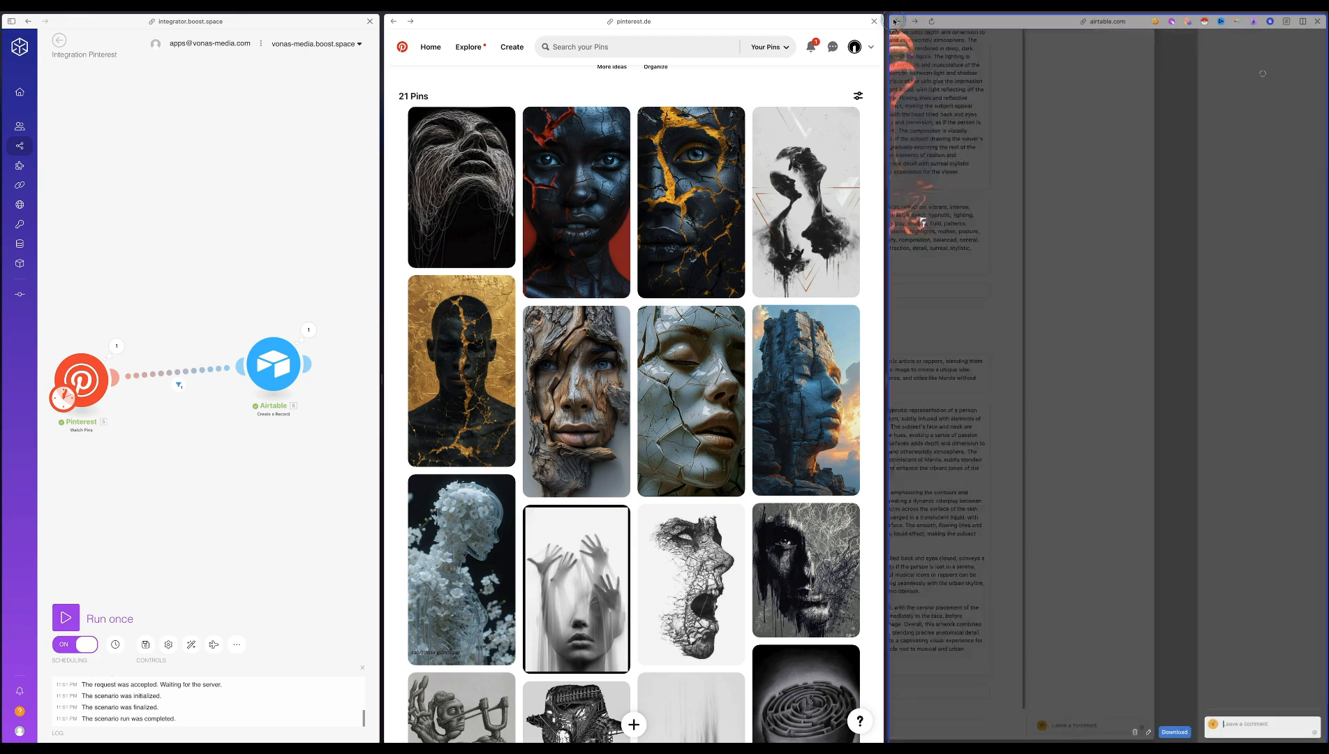
{"action": "scroll", "coordinate": [1026, 281], "scroll_direction": "up", "scroll_amount": 5}
{"action": "scroll", "coordinate": [1026, 281], "scroll_direction": "left", "scroll_amount": 4}
{"action": "left_click", "coordinate": [987, 302]}
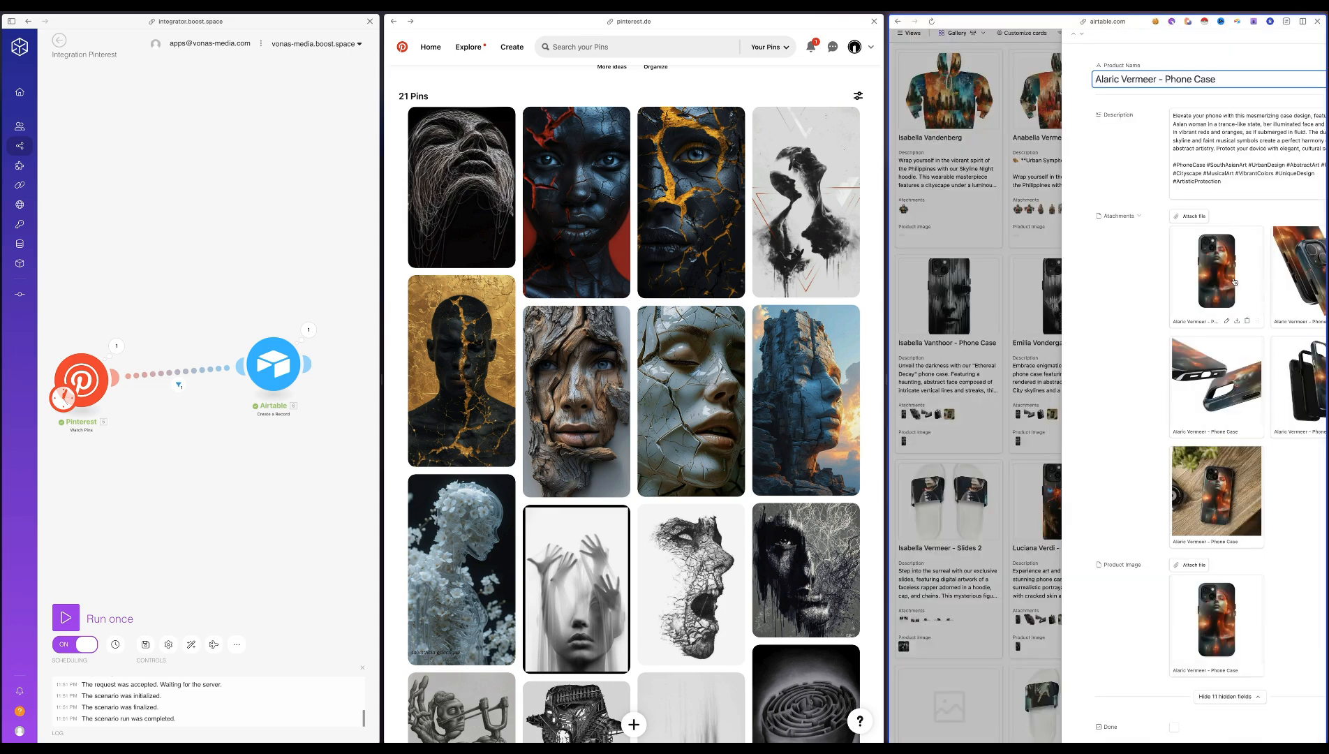
{"action": "left_click", "coordinate": [1221, 262]}
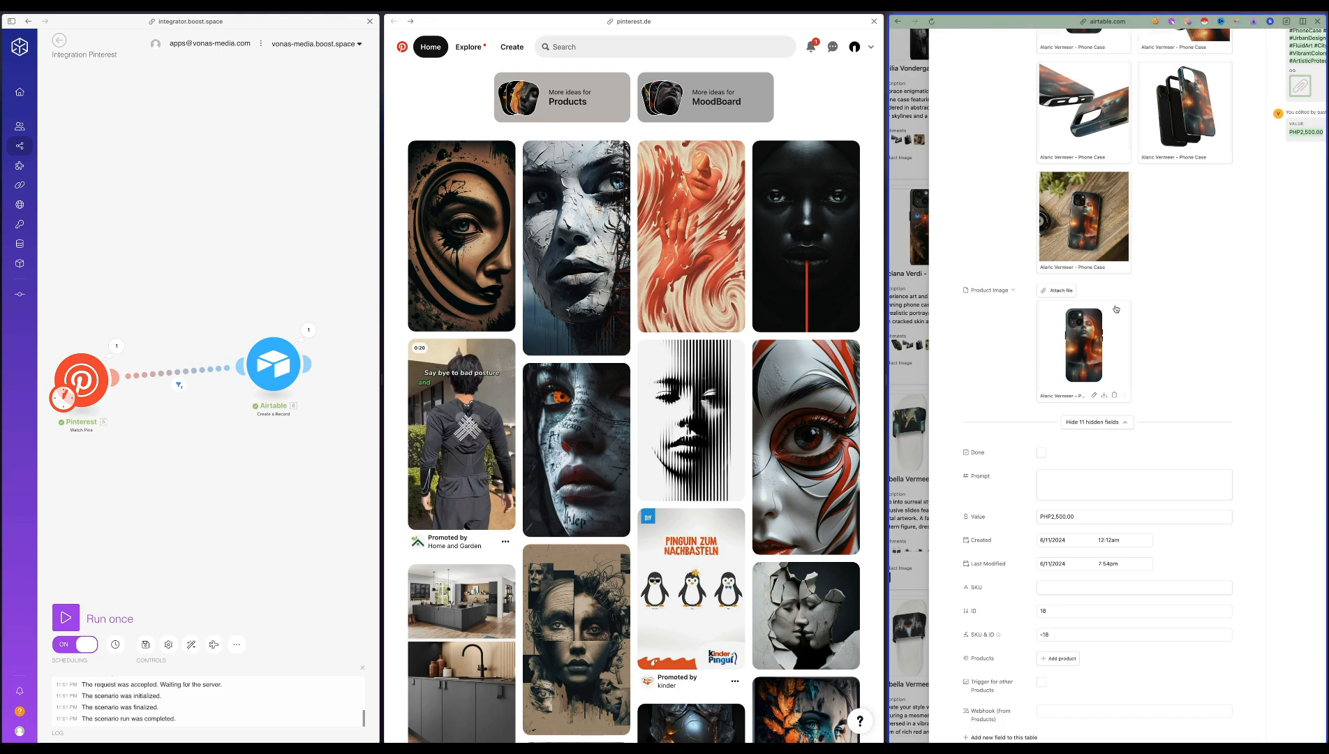
{"action": "key", "text": "Escape"}
Save the black-and-white pin of a face wrapped in plastic to the MoodBoard board and run the Pinterest scenario once
{"action": "scroll", "coordinate": [1078, 277], "scroll_direction": "down", "scroll_amount": 6}
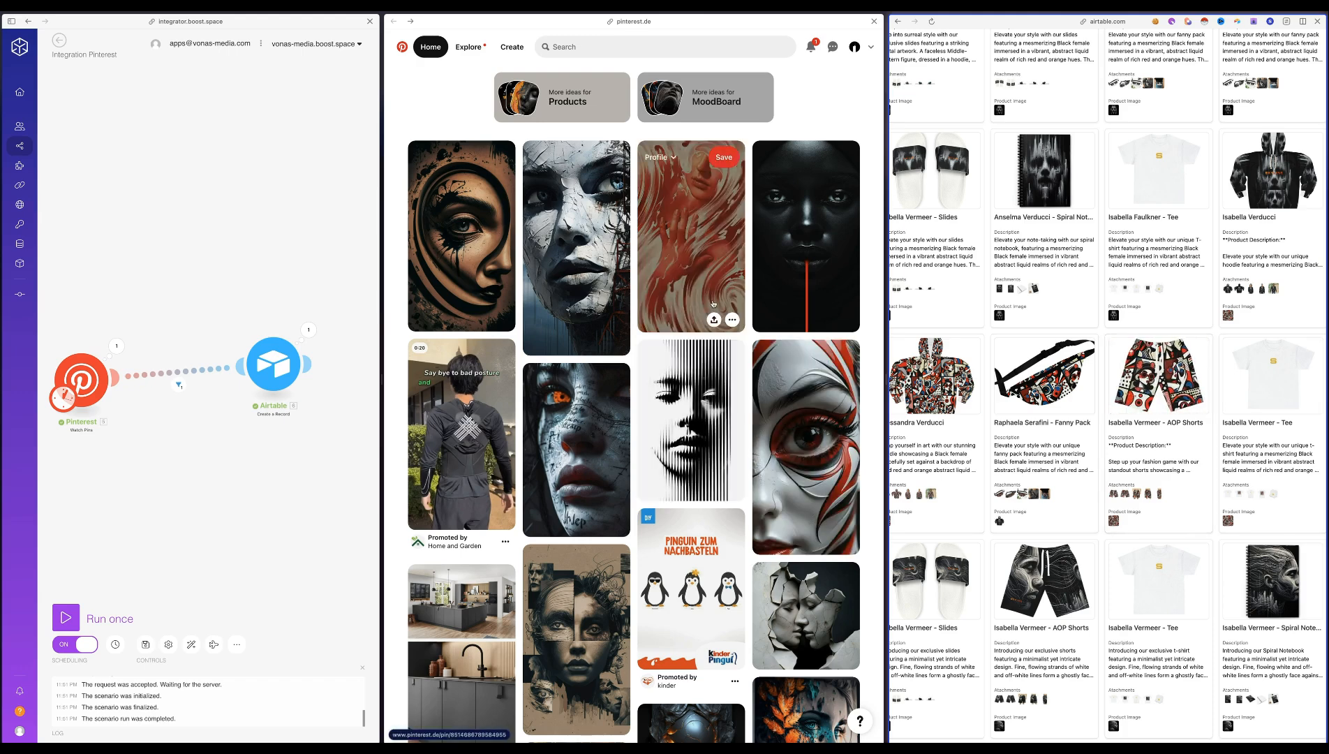
{"action": "scroll", "coordinate": [713, 303], "scroll_direction": "down", "scroll_amount": 6}
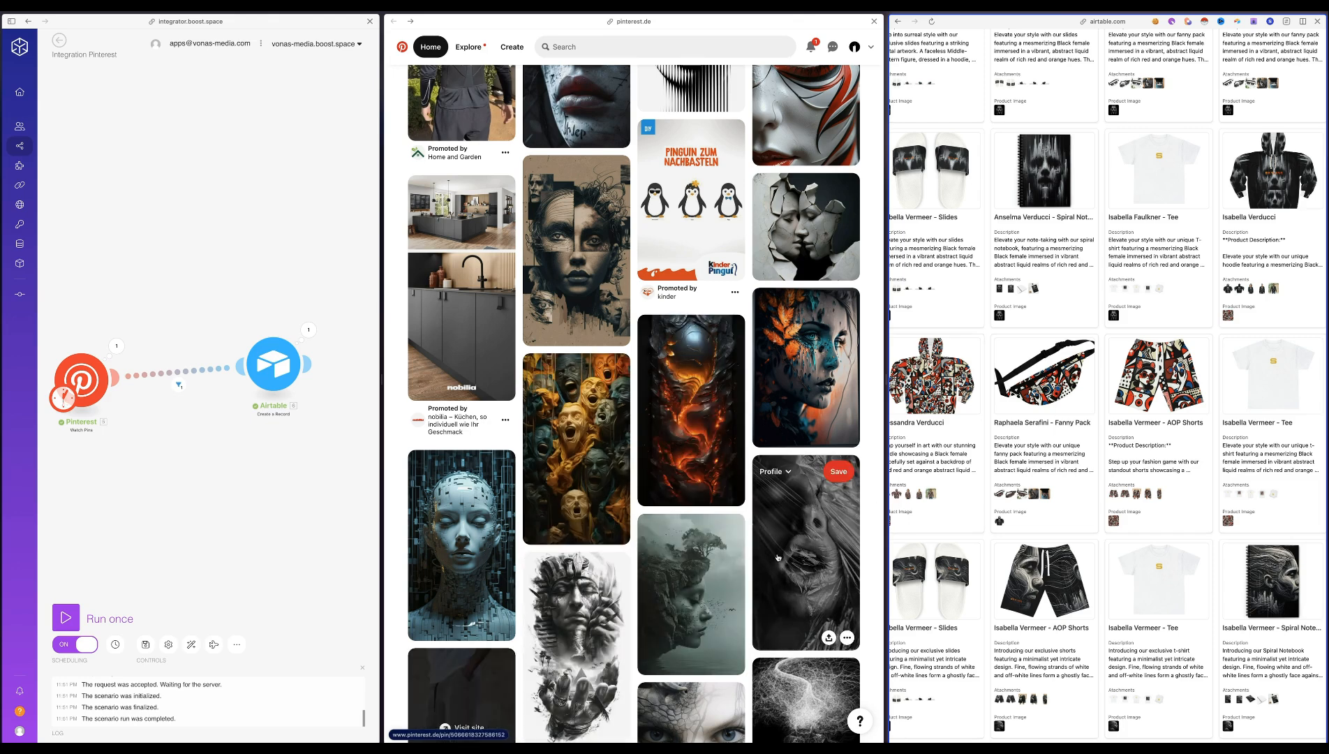
{"action": "scroll", "coordinate": [779, 539], "scroll_direction": "down", "scroll_amount": 2}
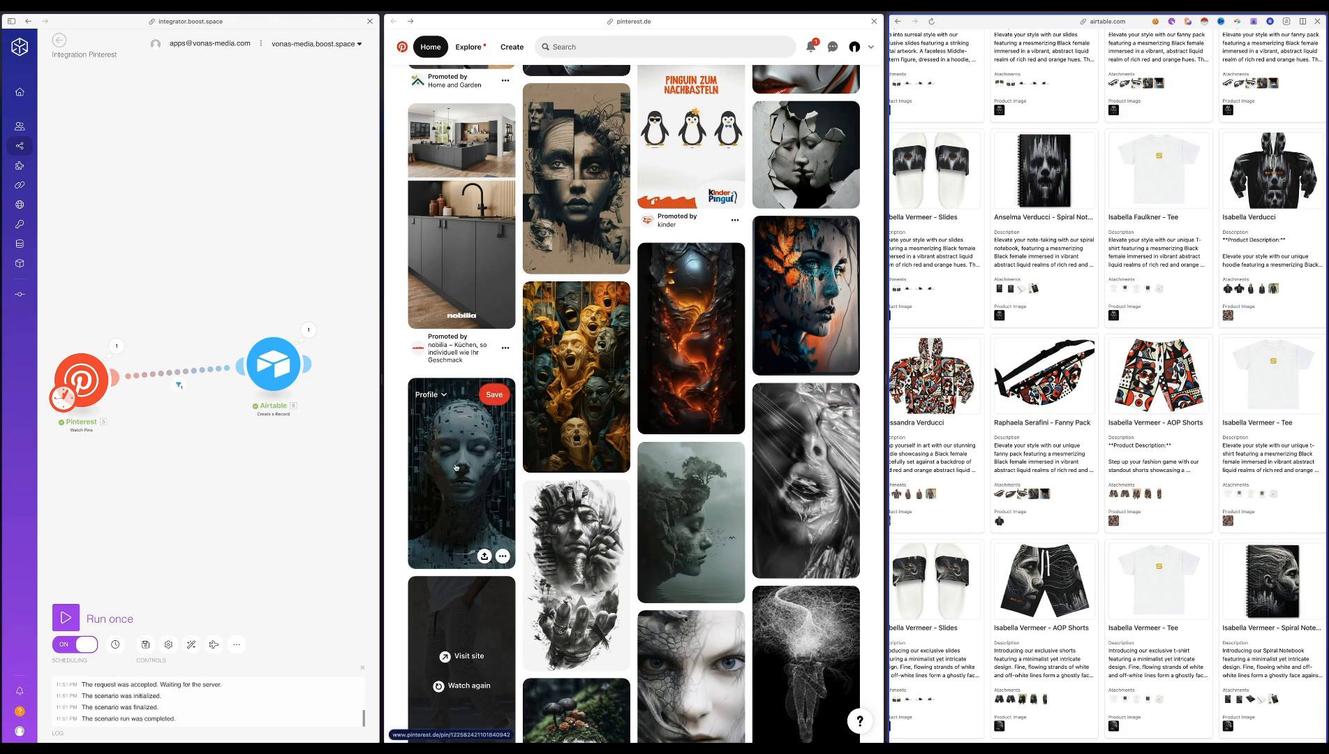
{"action": "left_click", "coordinate": [775, 399]}
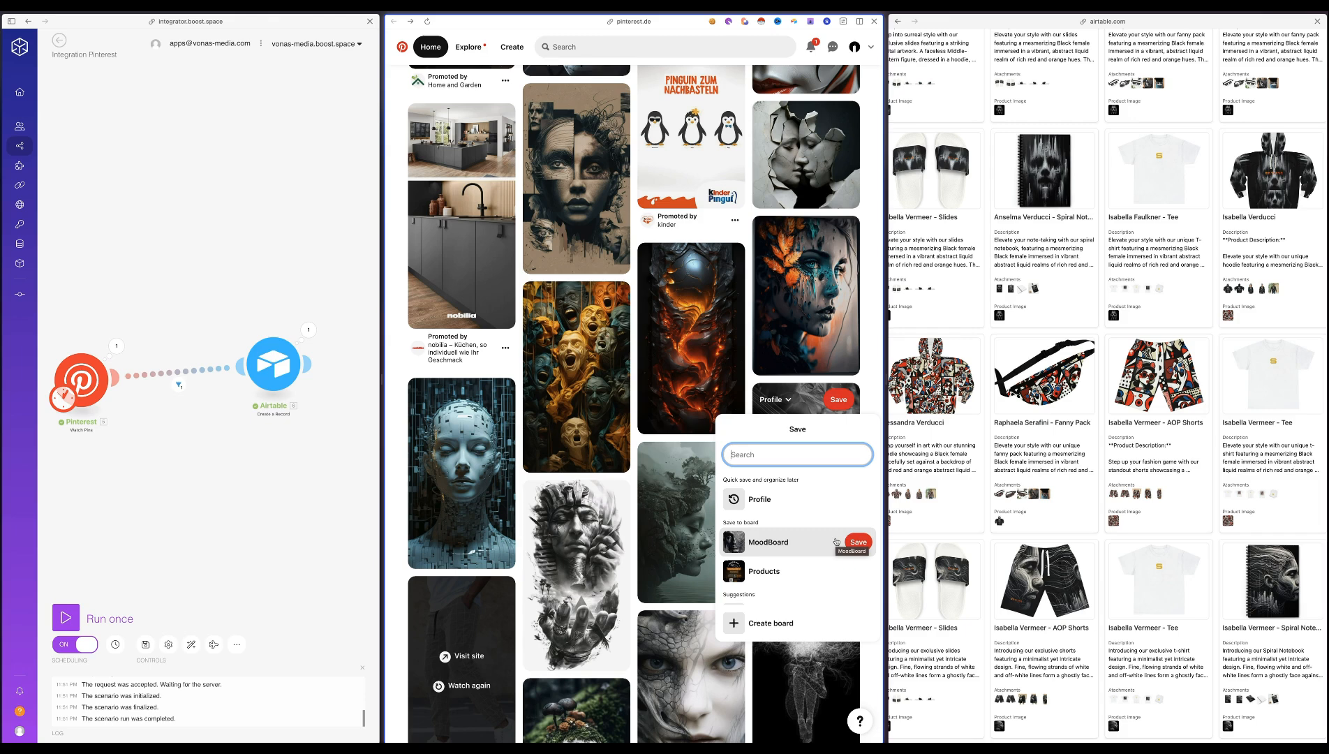
{"action": "left_click", "coordinate": [856, 542]}
{"action": "left_click", "coordinate": [77, 617]}
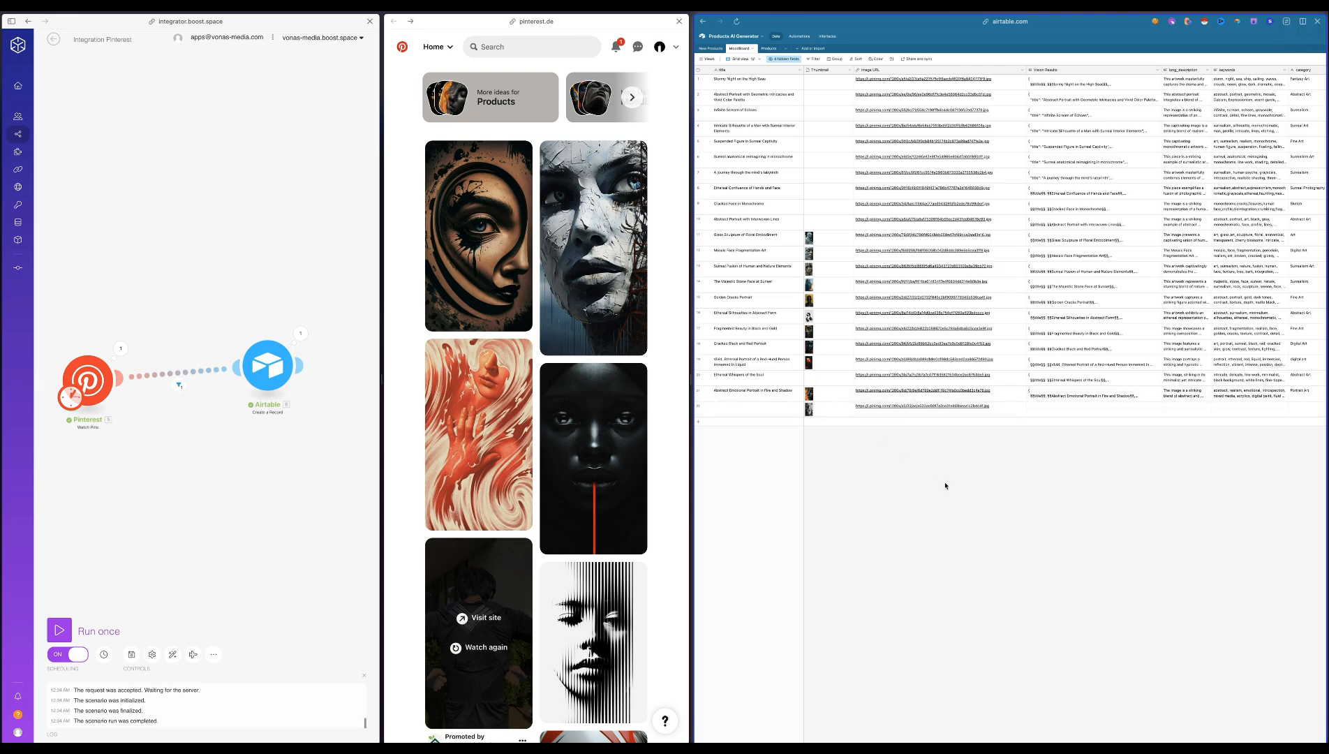
Go through the vision results, long description, keywords and category generated for the newest MoodBoard record
{"action": "key", "text": "super+plus"}
{"action": "key", "text": "super+plus"}
{"action": "key", "text": "super+minus"}
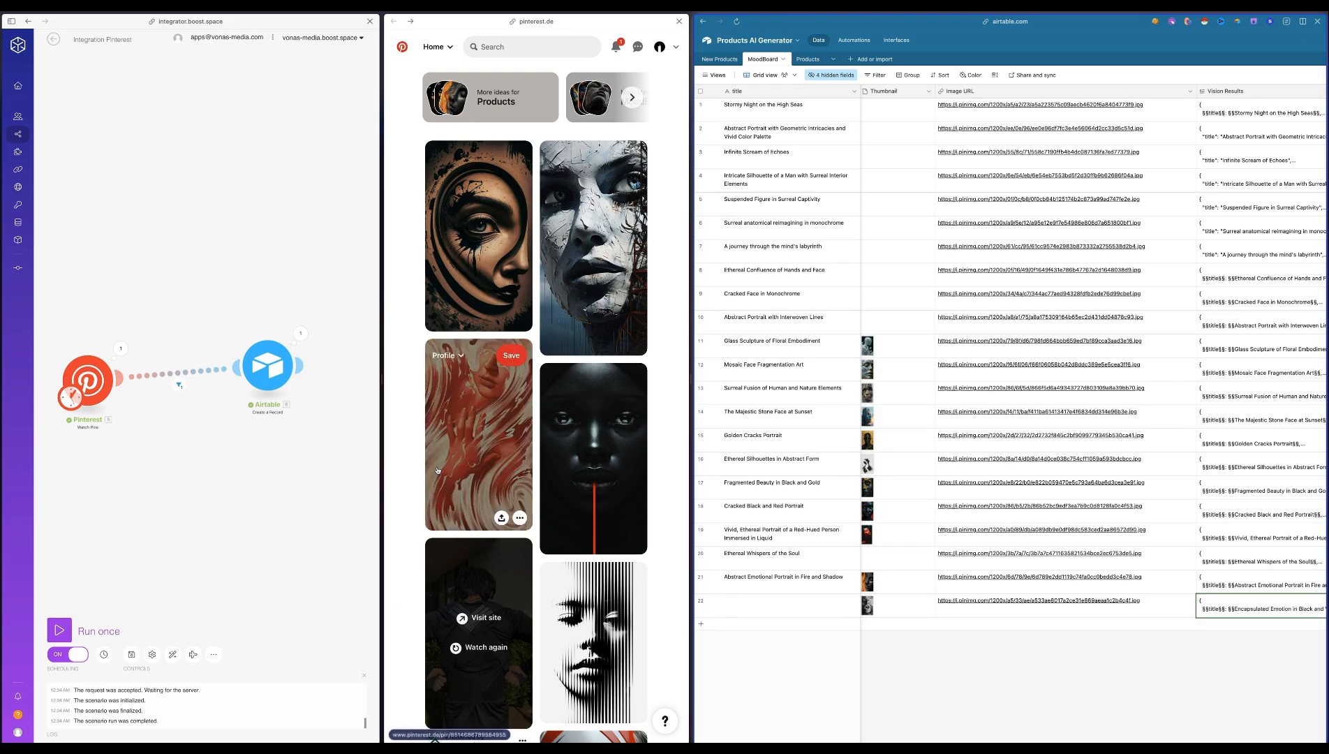
{"action": "scroll", "coordinate": [993, 648], "scroll_direction": "right", "scroll_amount": 3}
{"action": "scroll", "coordinate": [993, 649], "scroll_direction": "right", "scroll_amount": 2}
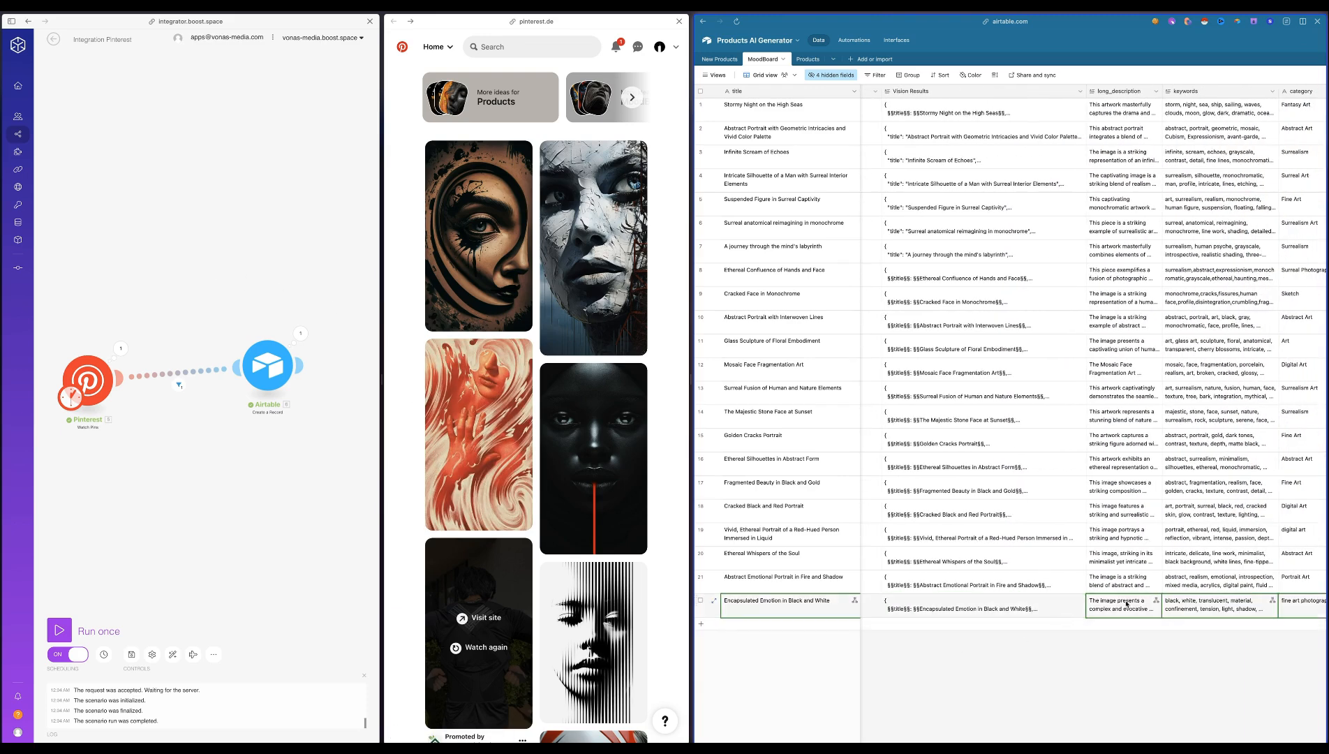
{"action": "scroll", "coordinate": [1173, 609], "scroll_direction": "right", "scroll_amount": 1}
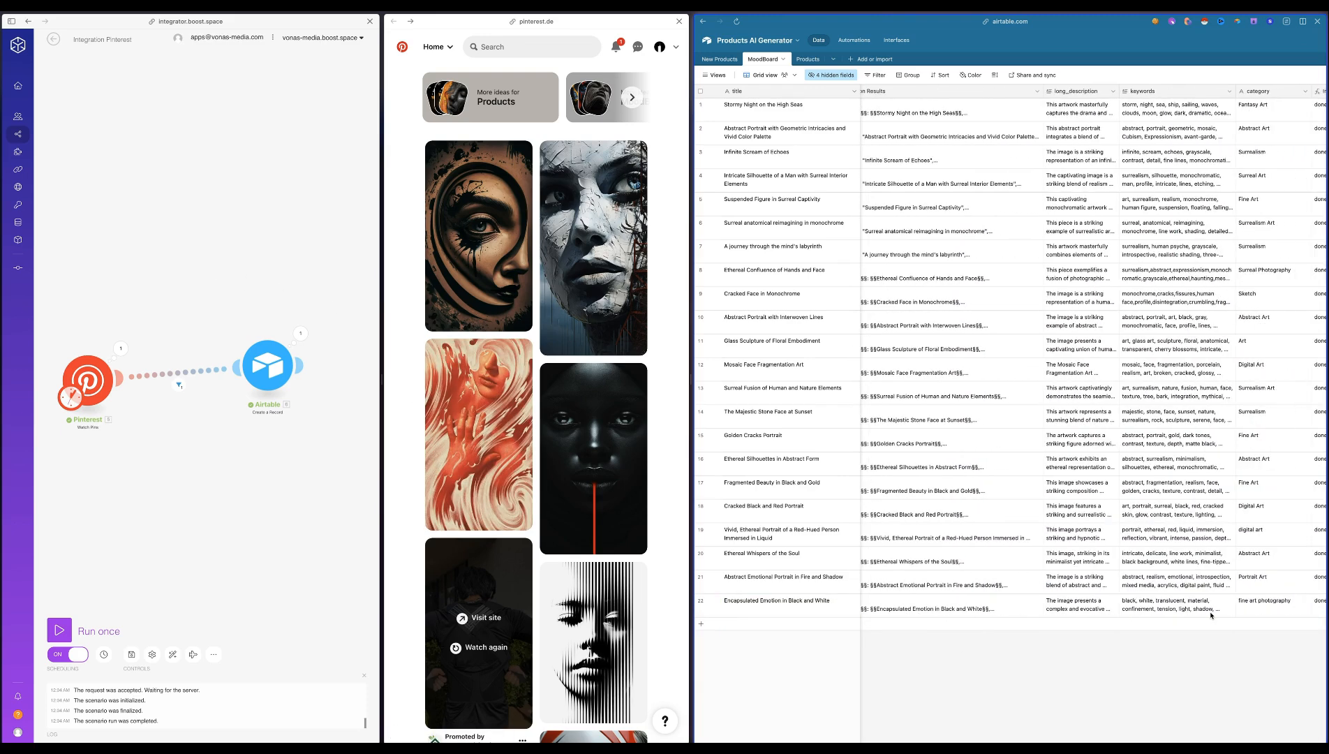
{"action": "left_click", "coordinate": [1118, 705]}
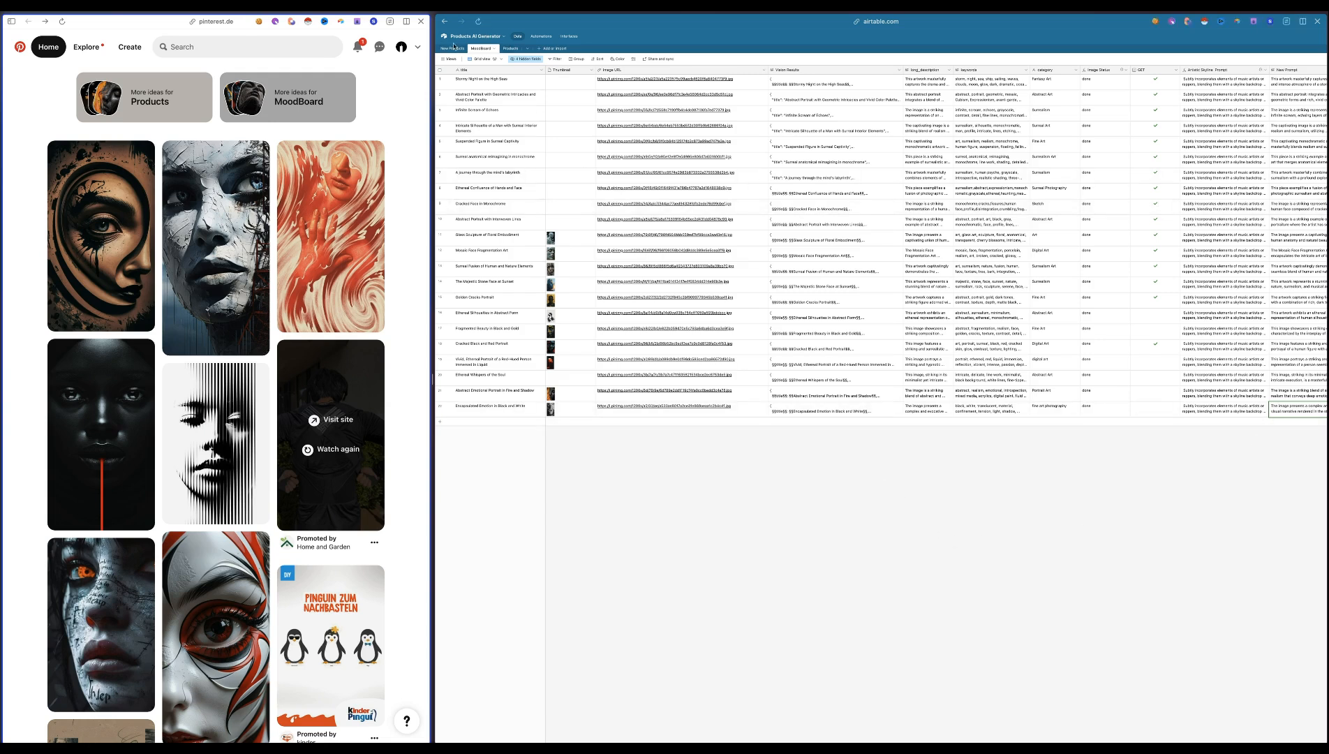
View the newest MoodBoard record's thumbnail enlarged, close it, and go to the New Products table
{"action": "left_click", "coordinate": [562, 331]}
{"action": "left_click", "coordinate": [623, 391]}
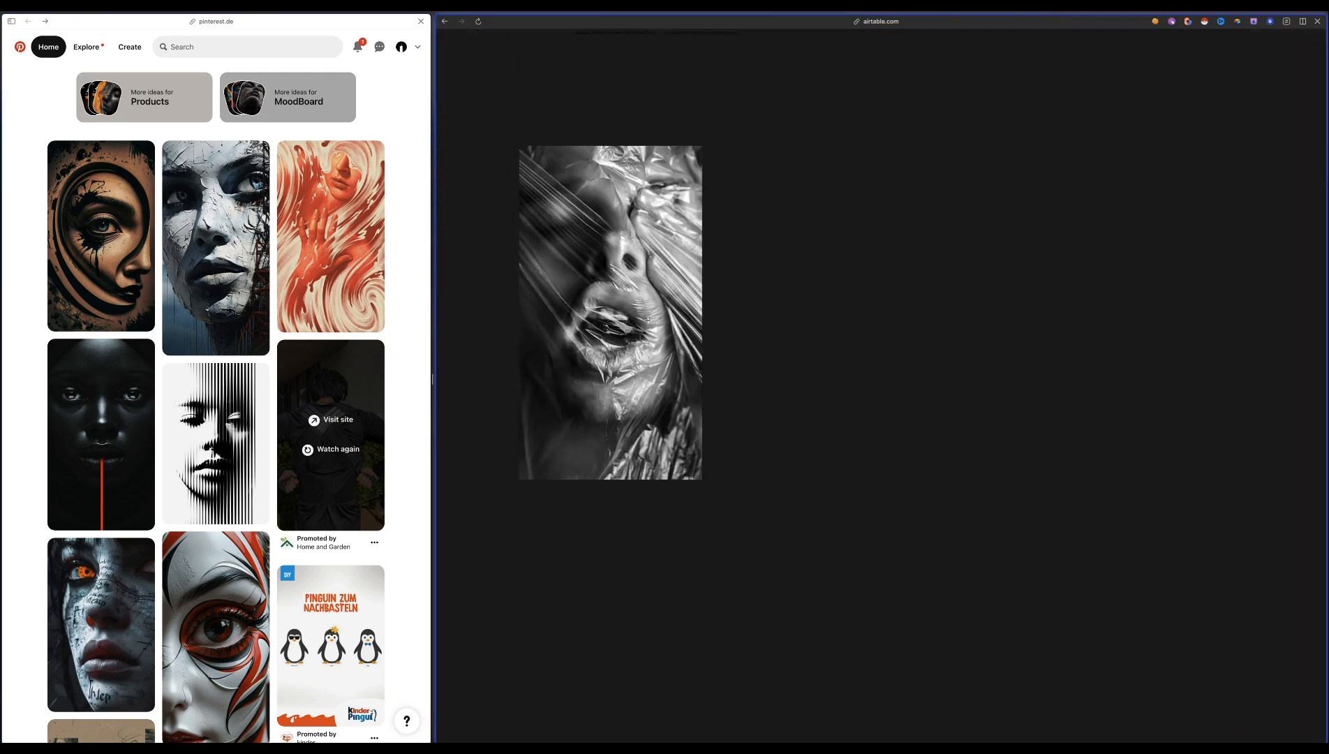
{"action": "left_click", "coordinate": [798, 554]}
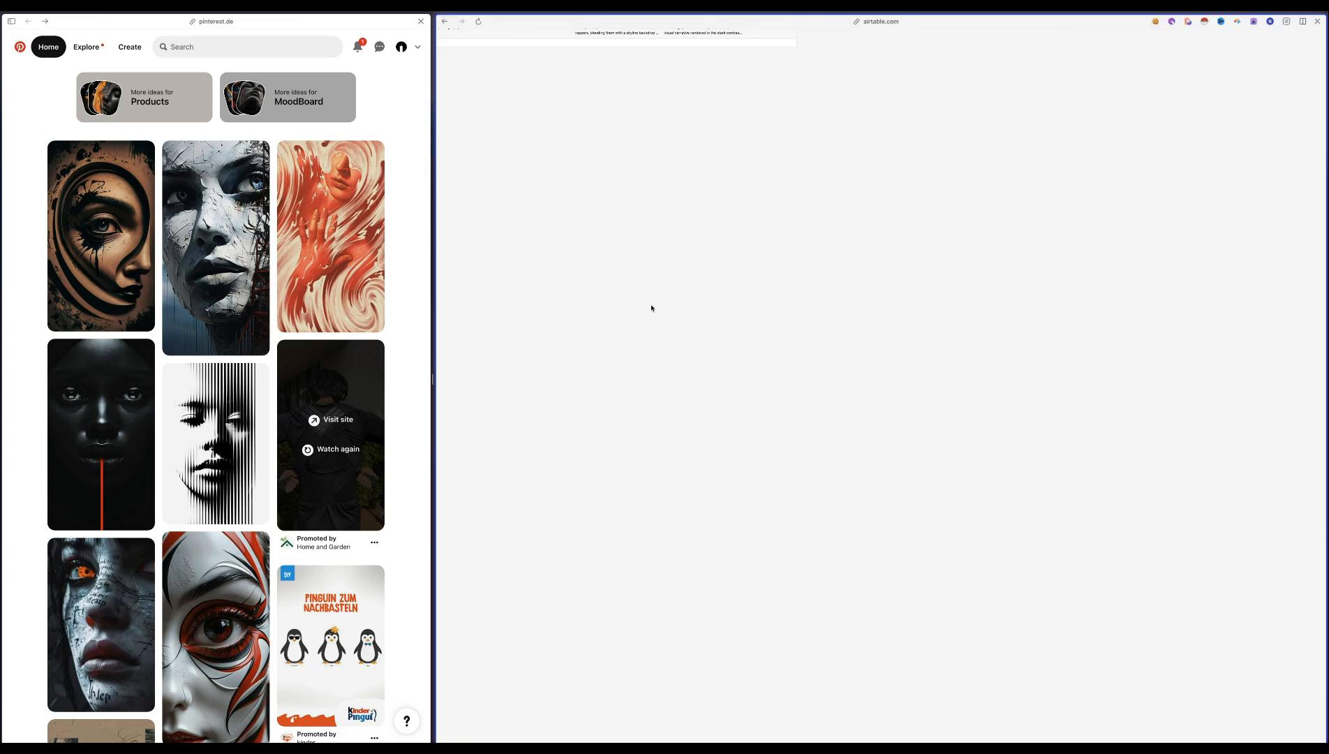
{"action": "left_click", "coordinate": [444, 22]}
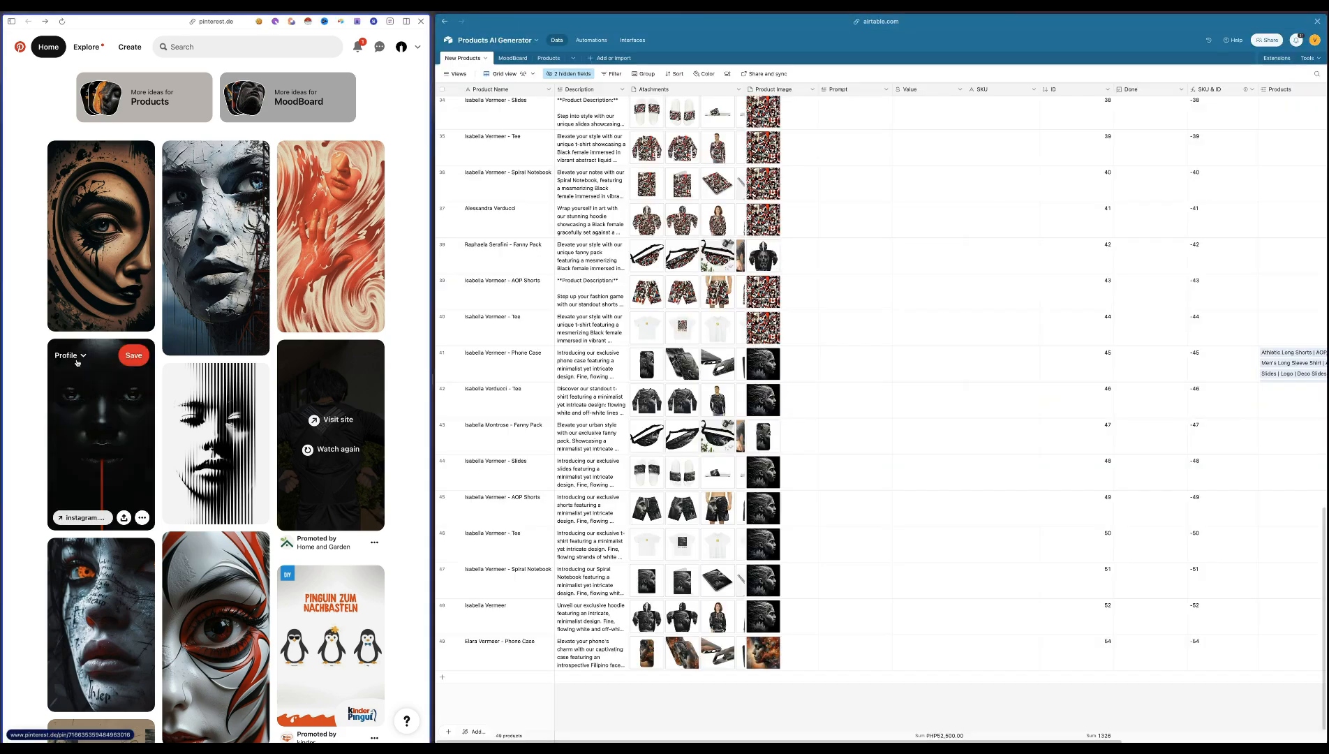
Save the pin of the dark face with a vertical red line to the MoodBoard board
{"action": "left_click", "coordinate": [73, 352]}
{"action": "left_click", "coordinate": [158, 497]}
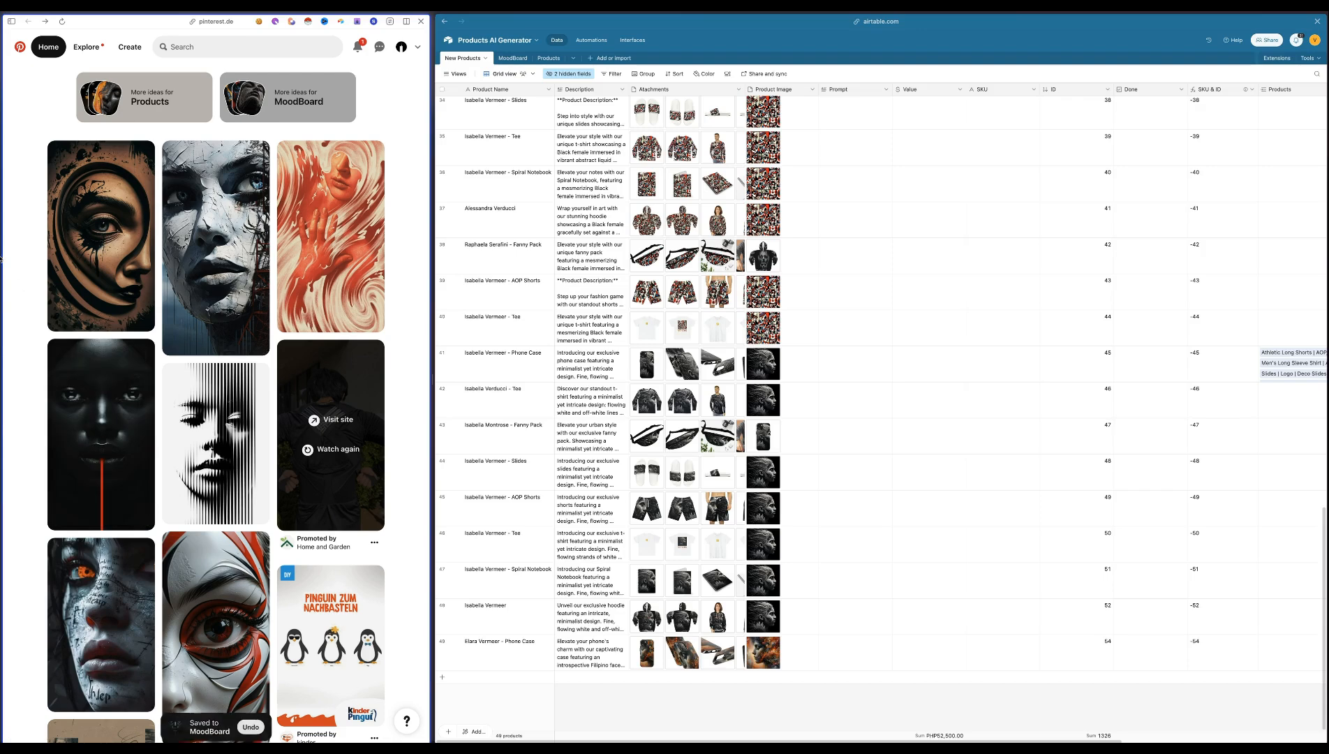
{"action": "mouse_move", "coordinate": [2, 263]}
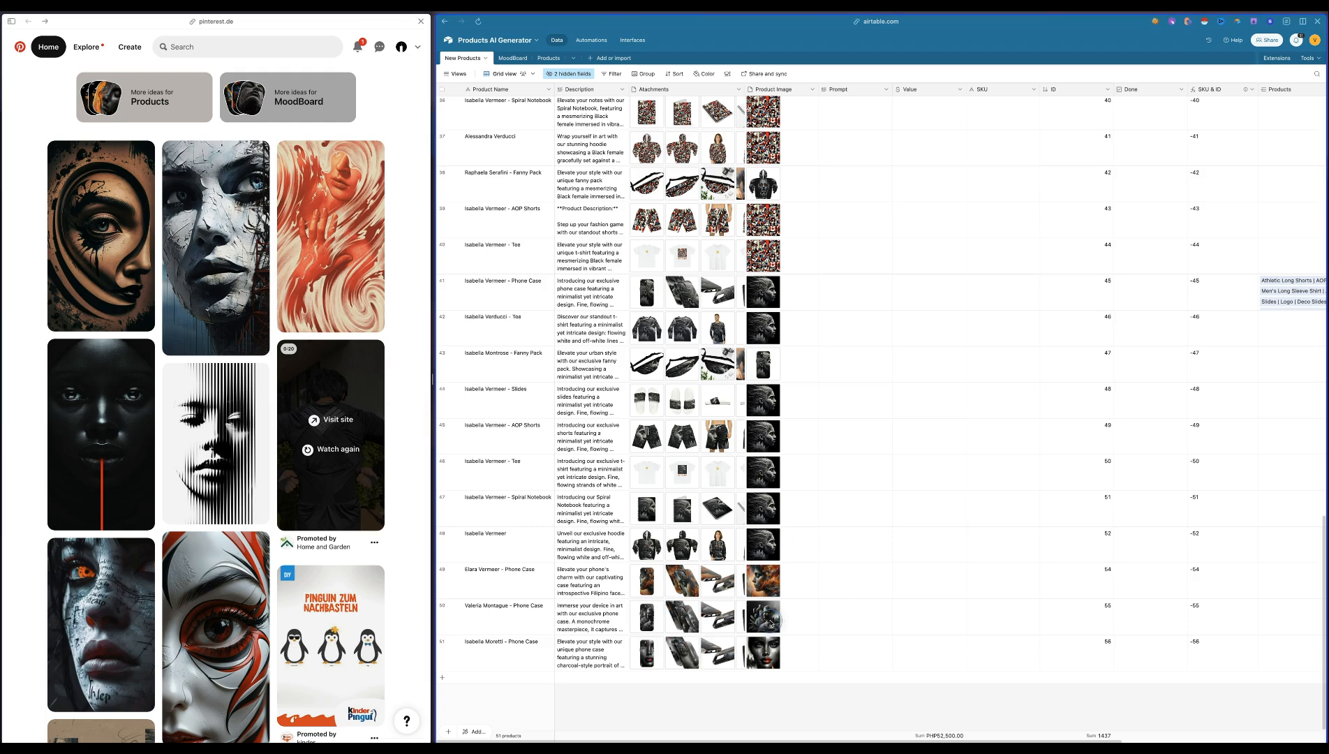
View the product image of the phone case with ID 55 enlarged, and close the preview
{"action": "left_click", "coordinate": [774, 621]}
{"action": "left_click", "coordinate": [771, 618]}
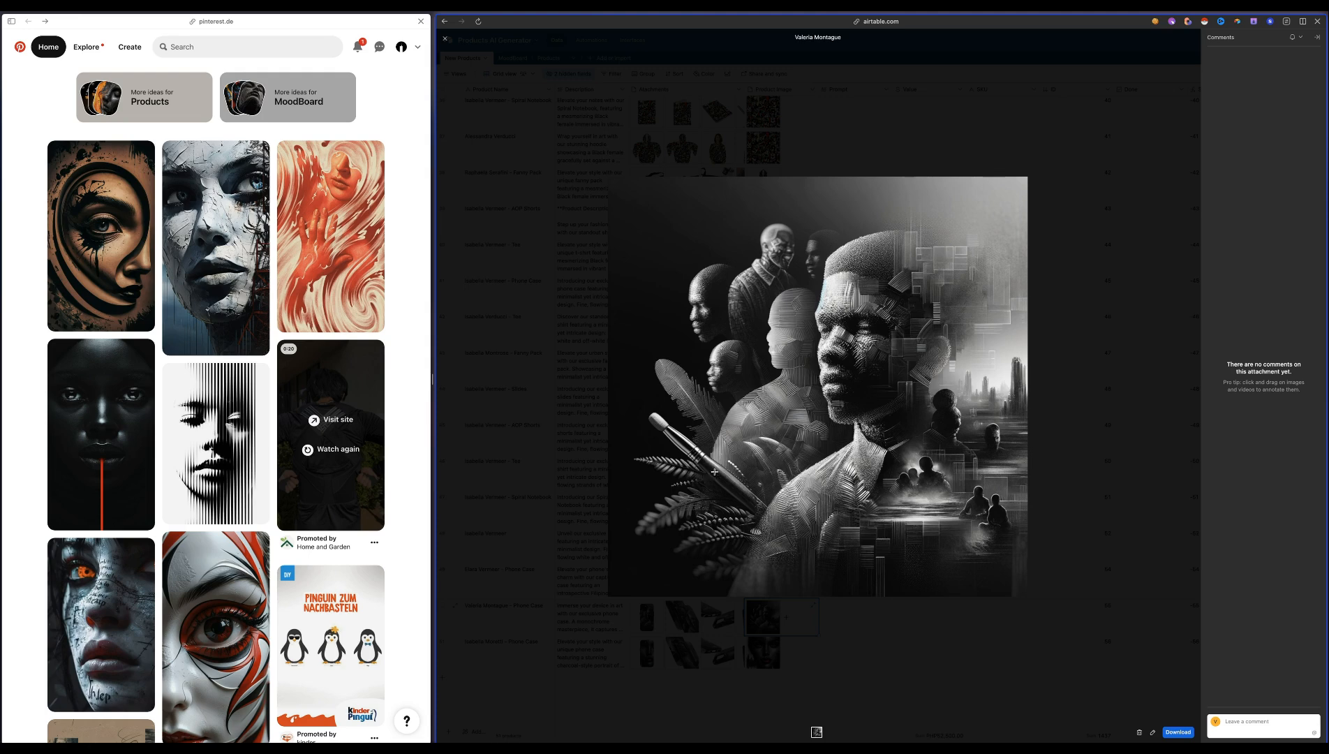
{"action": "left_click", "coordinate": [757, 702]}
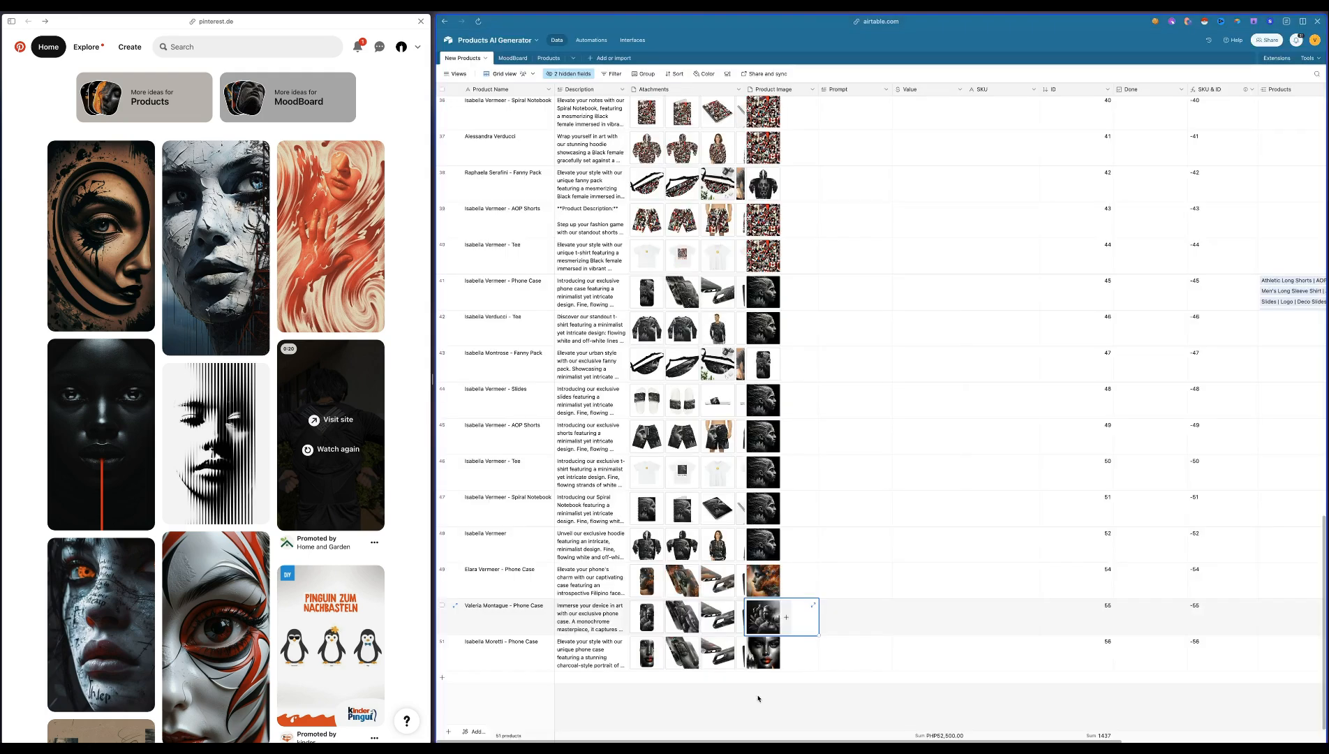
View the product image of the phone case with ID 56 enlarged, outline its red pencil area, and close the preview
{"action": "left_click", "coordinate": [814, 642]}
{"action": "left_click", "coordinate": [815, 643]}
{"action": "left_click", "coordinate": [846, 628]}
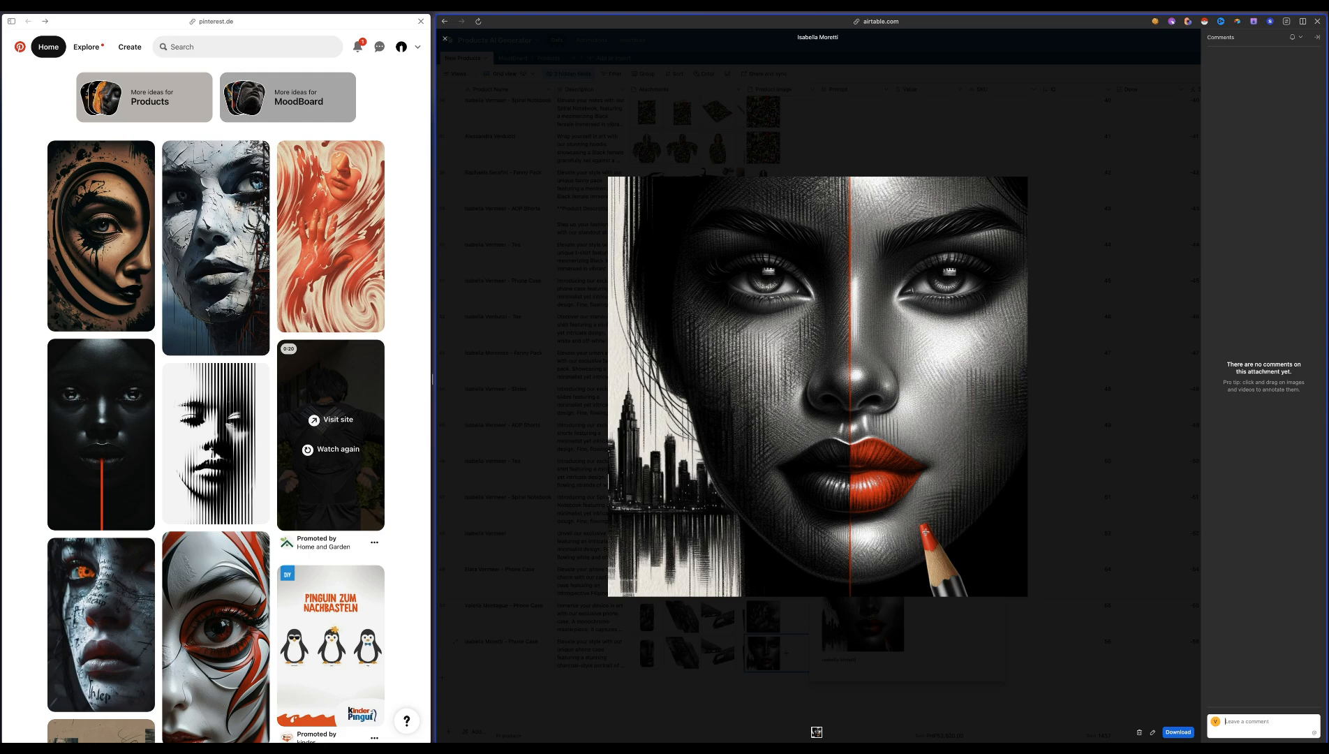
{"action": "left_click_drag", "start_coordinate": [994, 503], "coordinate": [849, 634]}
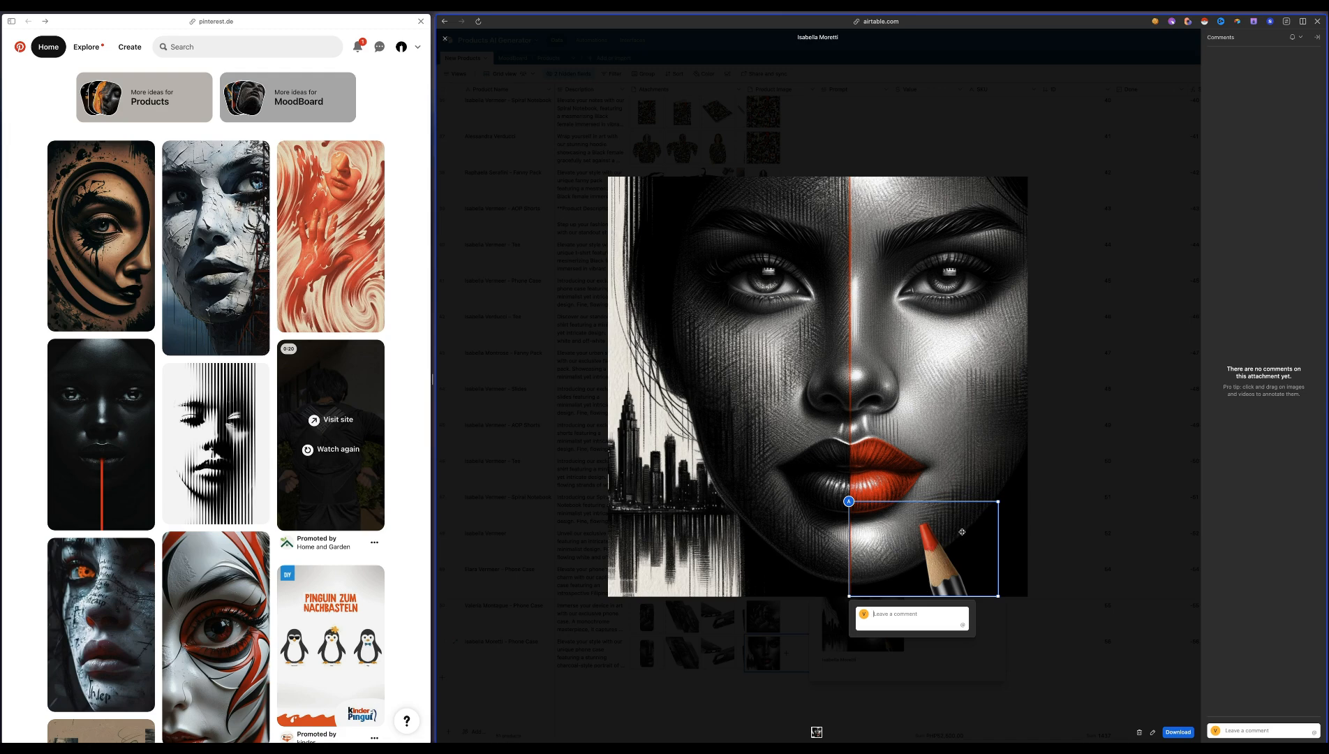
{"action": "left_click_drag", "start_coordinate": [970, 530], "coordinate": [983, 530]}
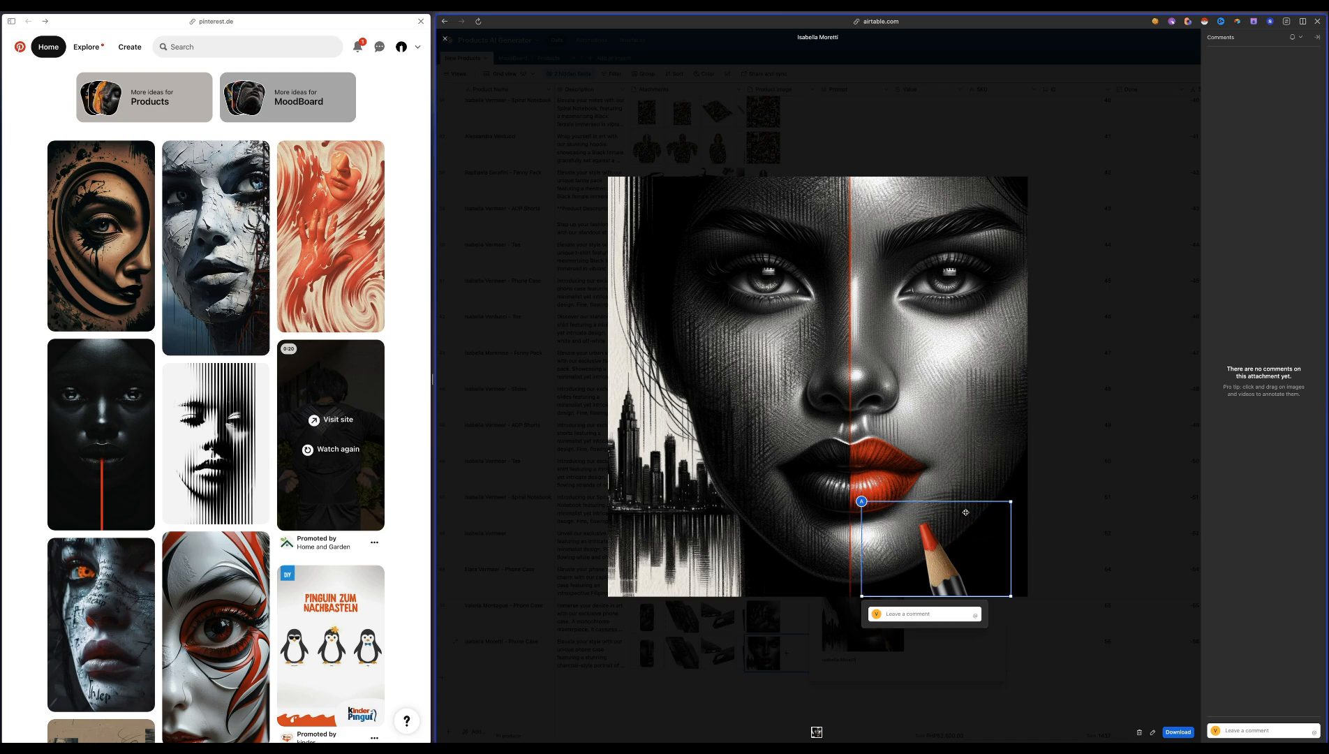
{"action": "left_click", "coordinate": [742, 702]}
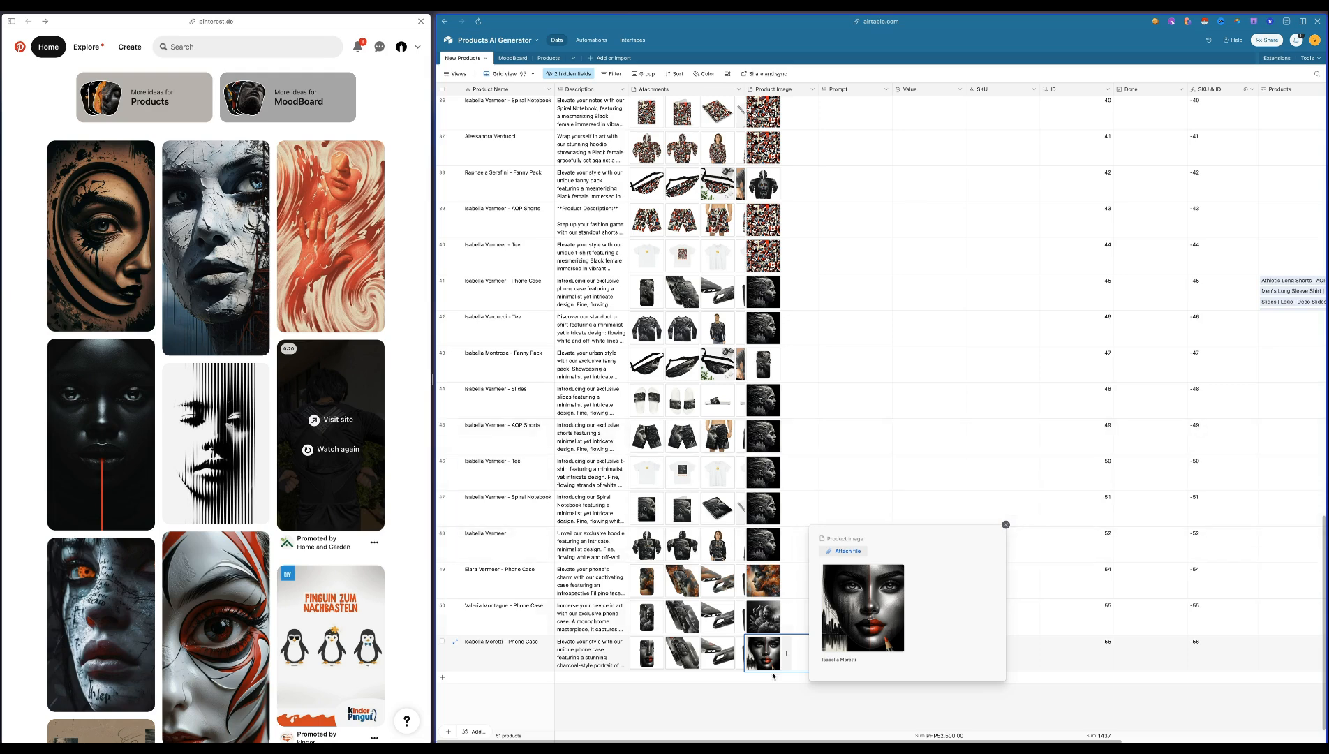
{"action": "left_click", "coordinate": [745, 713]}
Switch from the New Products table back to the MoodBoard table
{"action": "scroll", "coordinate": [798, 641], "scroll_direction": "right", "scroll_amount": 5}
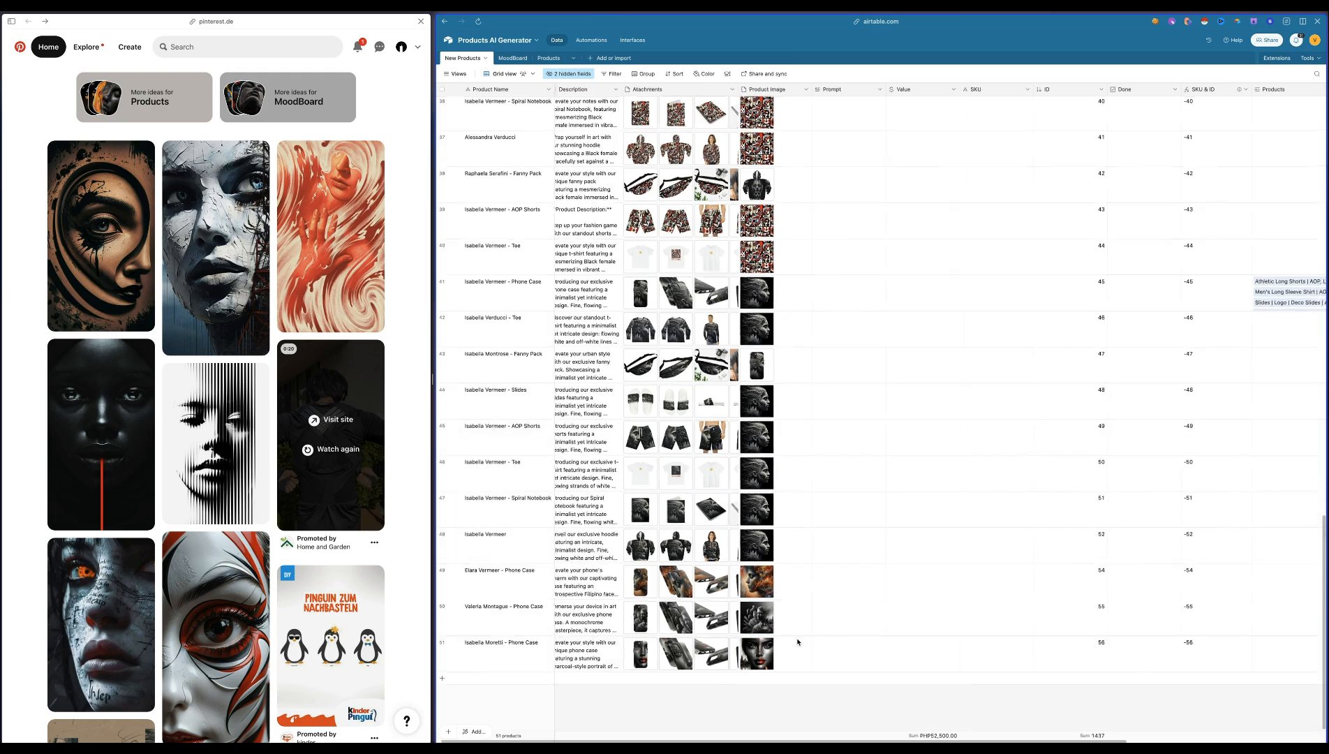
{"action": "scroll", "coordinate": [749, 629], "scroll_direction": "left", "scroll_amount": 5}
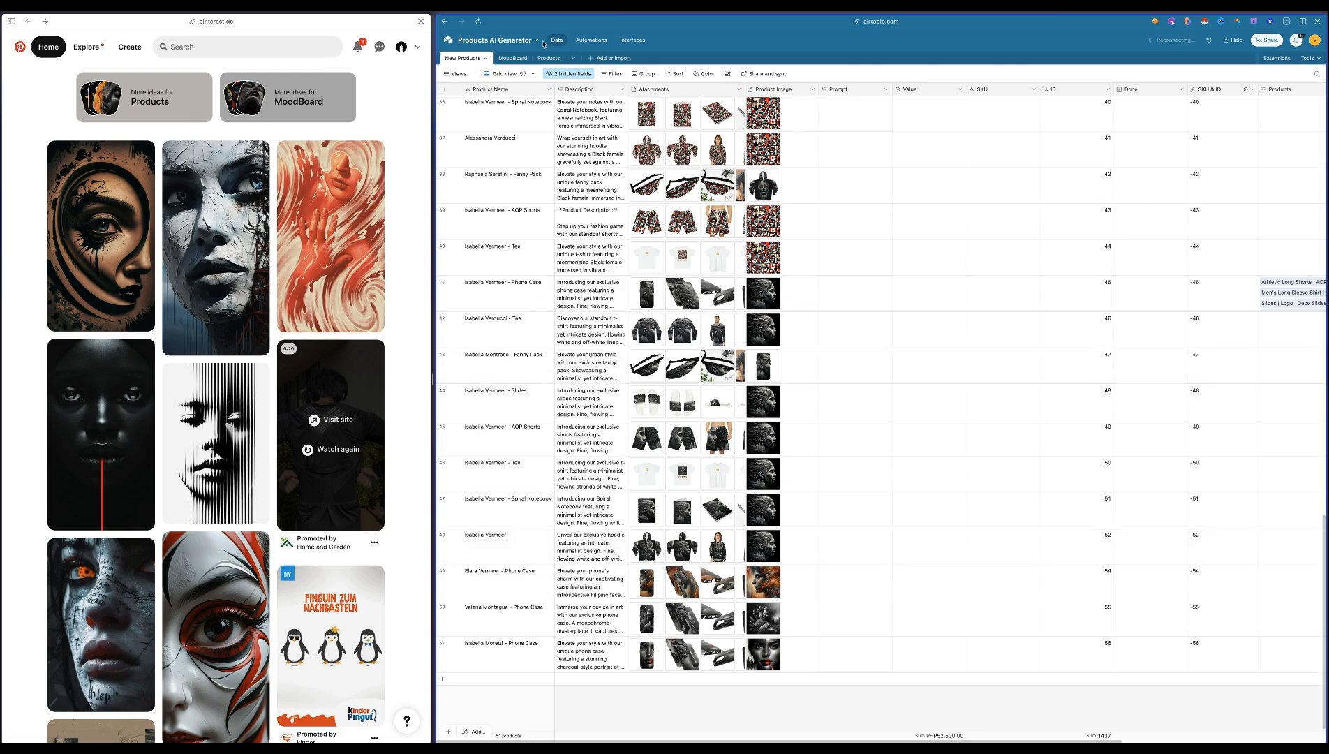
{"action": "left_click", "coordinate": [591, 41]}
{"action": "left_click", "coordinate": [556, 40]}
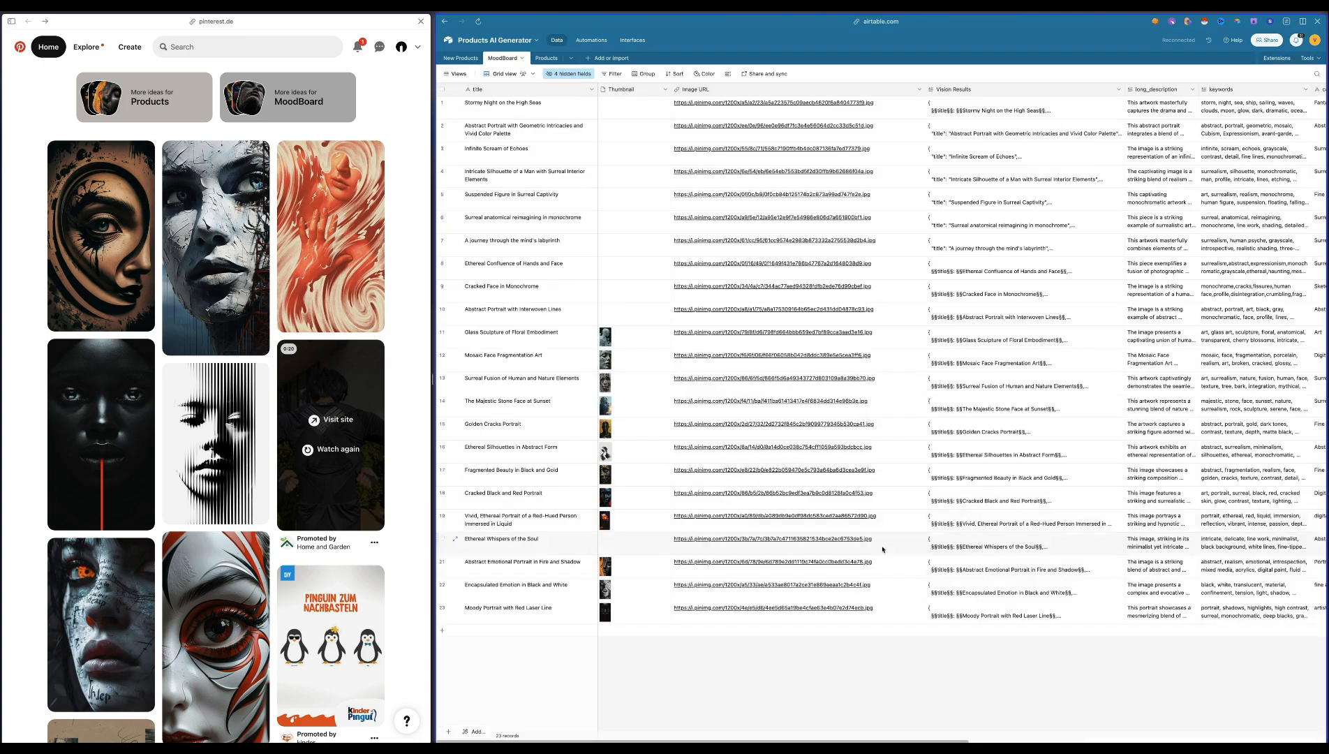
Open and read the full long_description of the "Encapsulated Emotion in Black and White" record
{"action": "scroll", "coordinate": [921, 619], "scroll_direction": "right", "scroll_amount": 2}
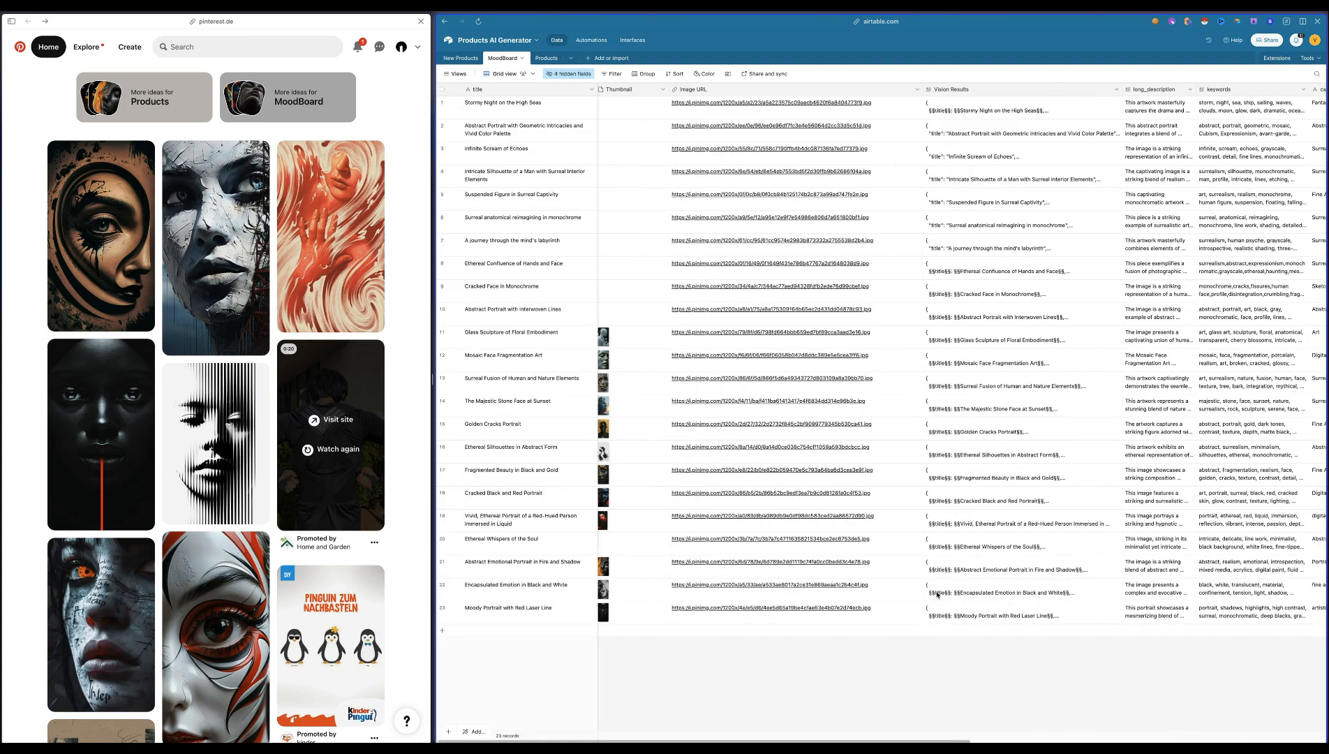
{"action": "scroll", "coordinate": [920, 619], "scroll_direction": "right", "scroll_amount": 2}
{"action": "left_click", "coordinate": [1051, 591]}
{"action": "left_click", "coordinate": [1062, 583]}
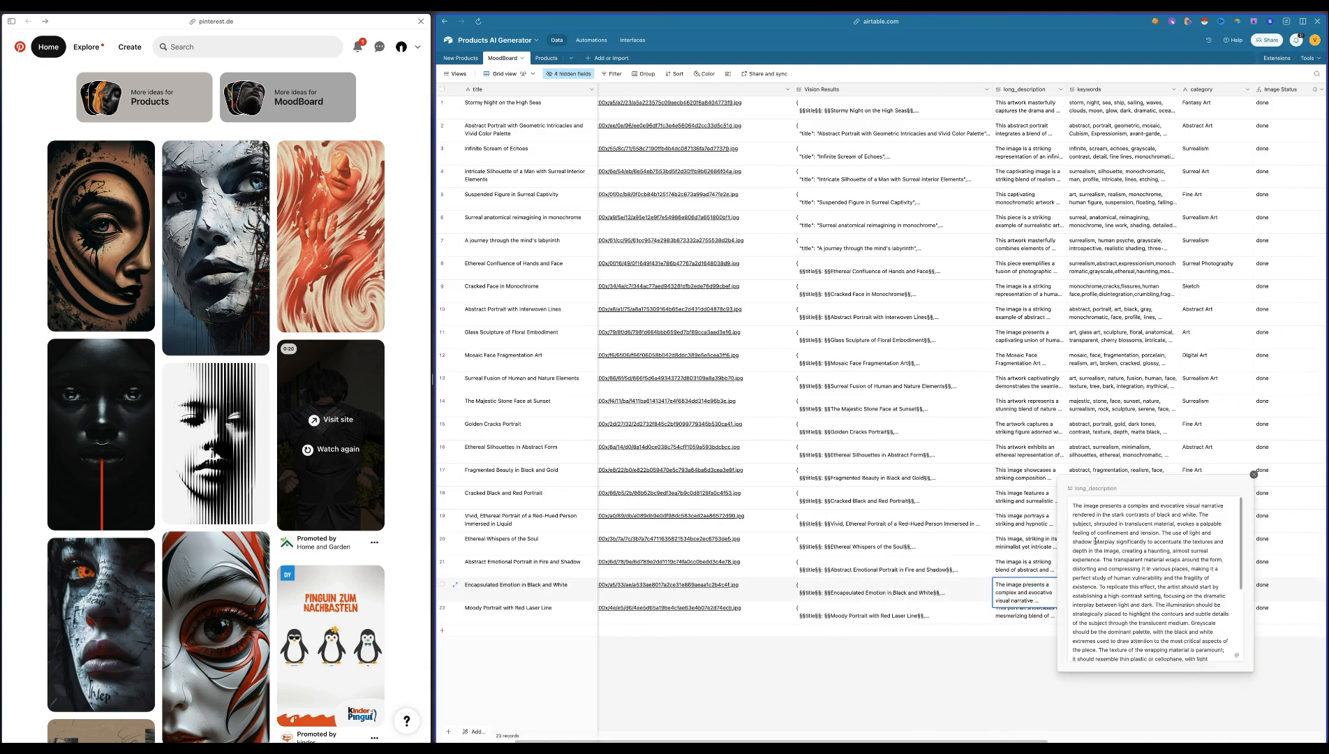
{"action": "scroll", "coordinate": [1133, 541], "scroll_direction": "down", "scroll_amount": 2}
{"action": "scroll", "coordinate": [1132, 541], "scroll_direction": "up", "scroll_amount": 2}
{"action": "left_click_drag", "start_coordinate": [1074, 508], "coordinate": [1198, 651]}
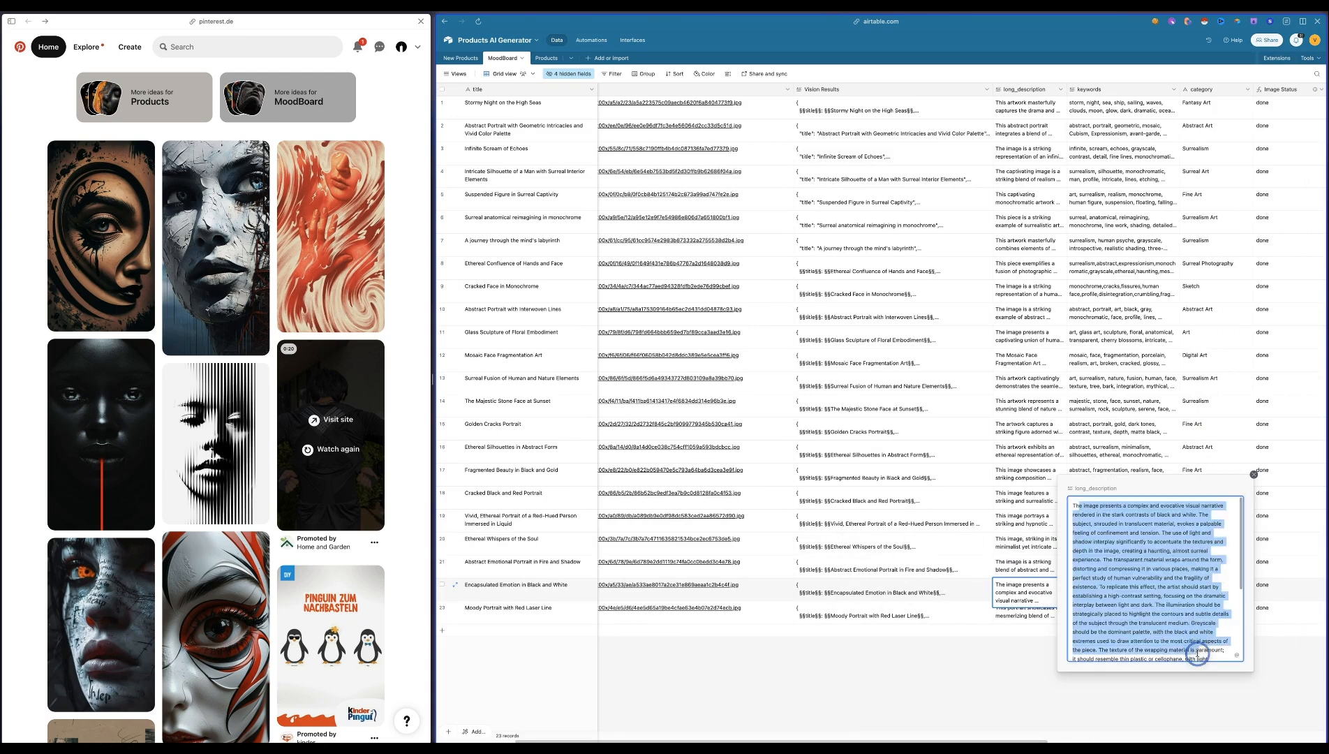
{"action": "scroll", "coordinate": [1170, 596], "scroll_direction": "down", "scroll_amount": 2}
{"action": "scroll", "coordinate": [1170, 596], "scroll_direction": "down", "scroll_amount": 1}
{"action": "left_click", "coordinate": [1137, 583]}
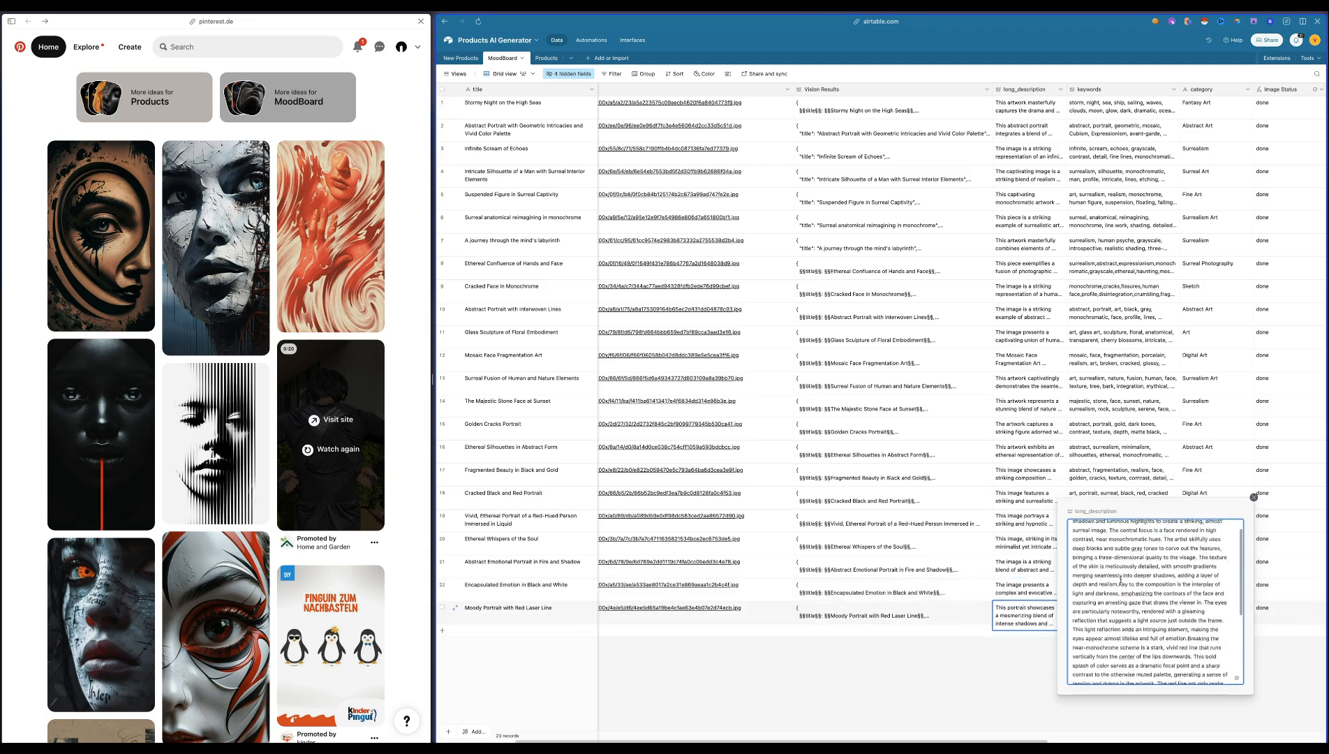
{"action": "scroll", "coordinate": [1121, 580], "scroll_direction": "down", "scroll_amount": 2}
Read the long_description of the "Moody Portrait with Red Laser Line" record to its end and close it
{"action": "scroll", "coordinate": [1121, 579], "scroll_direction": "down", "scroll_amount": 1}
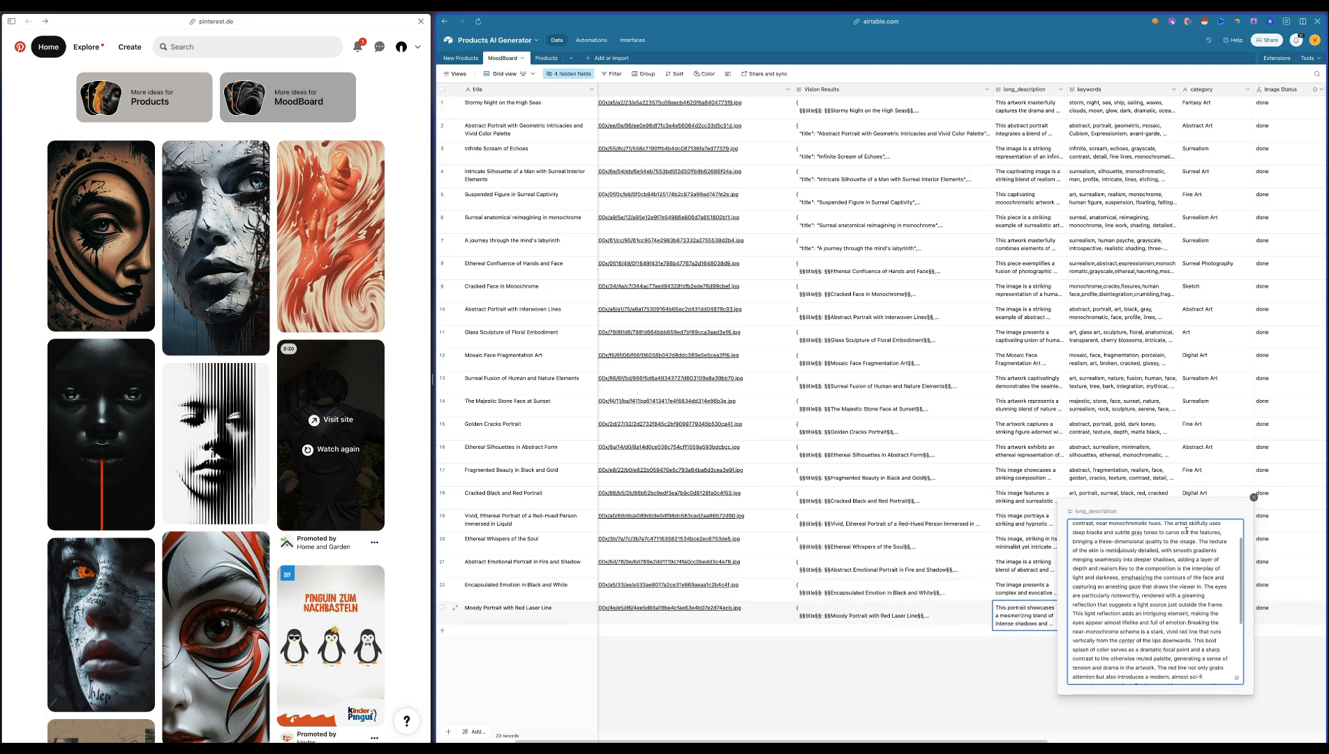
{"action": "scroll", "coordinate": [1185, 600], "scroll_direction": "down", "scroll_amount": 5}
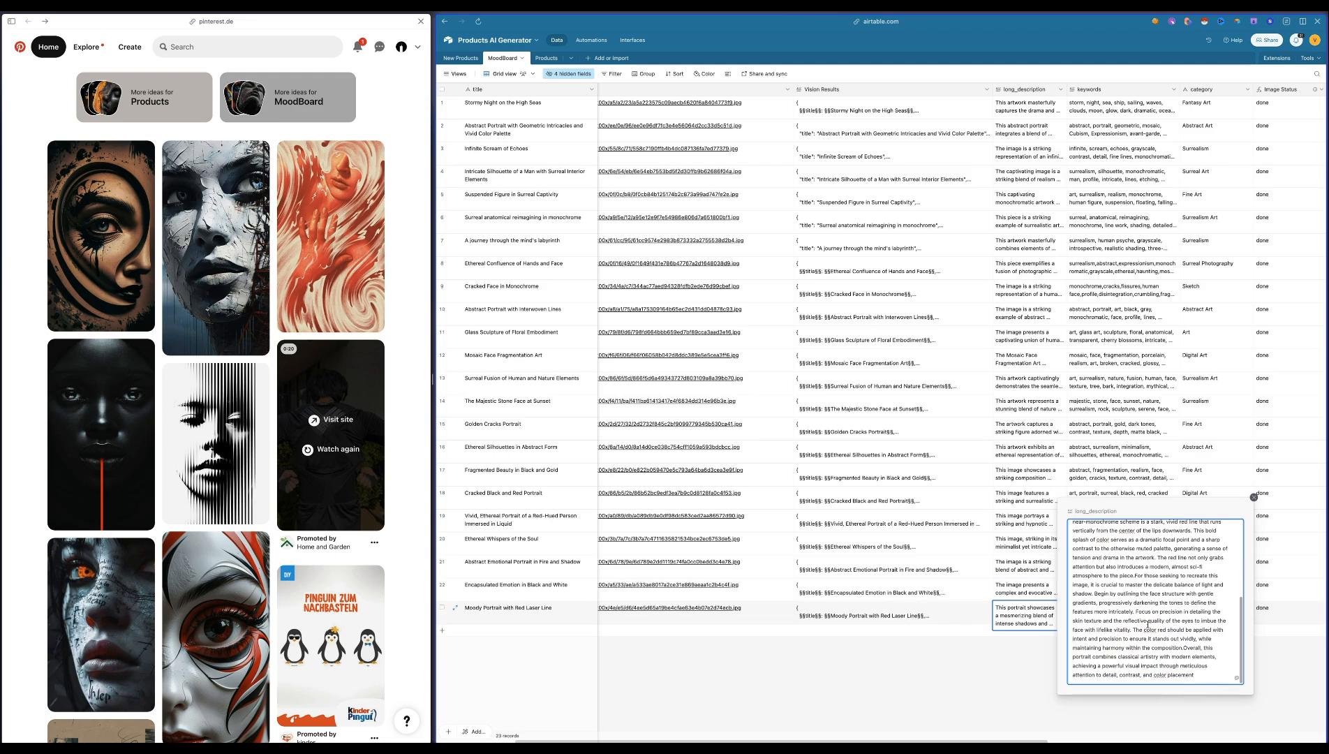
{"action": "left_click", "coordinate": [1001, 673]}
{"action": "scroll", "coordinate": [1001, 673], "scroll_direction": "left", "scroll_amount": 3}
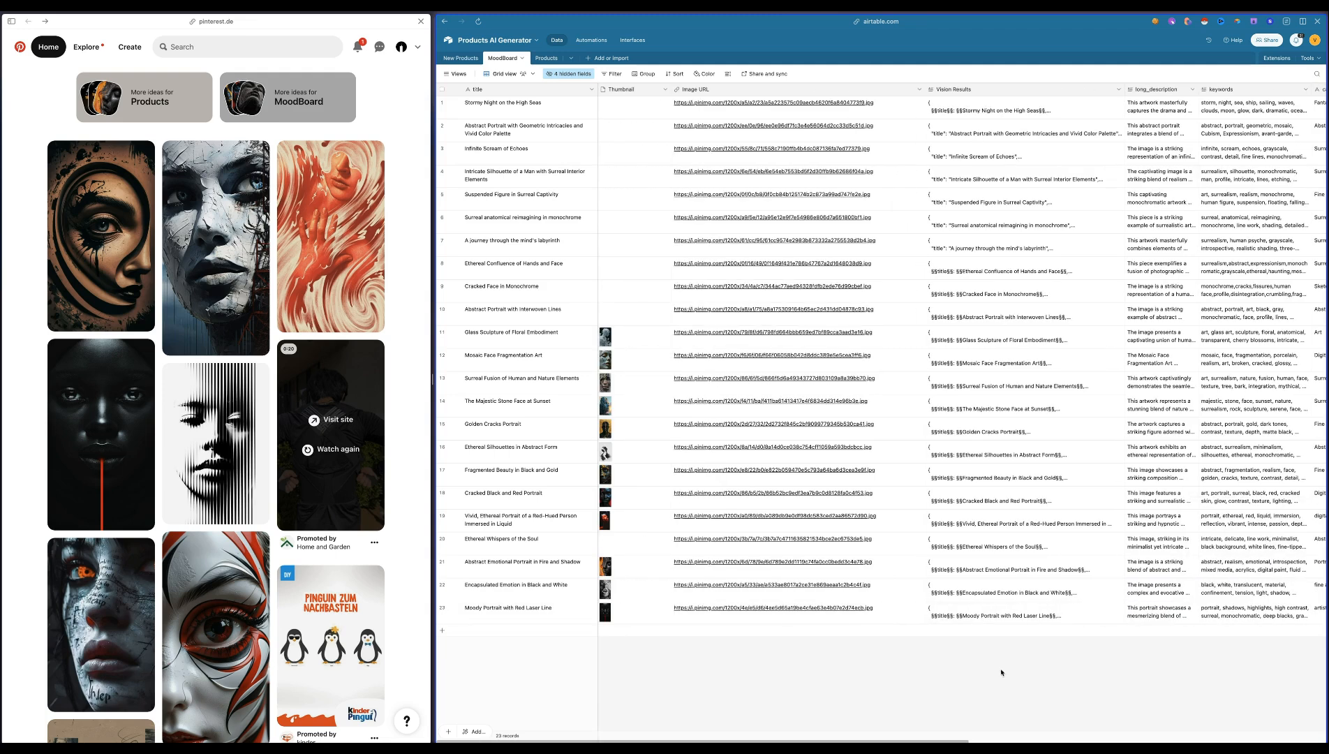